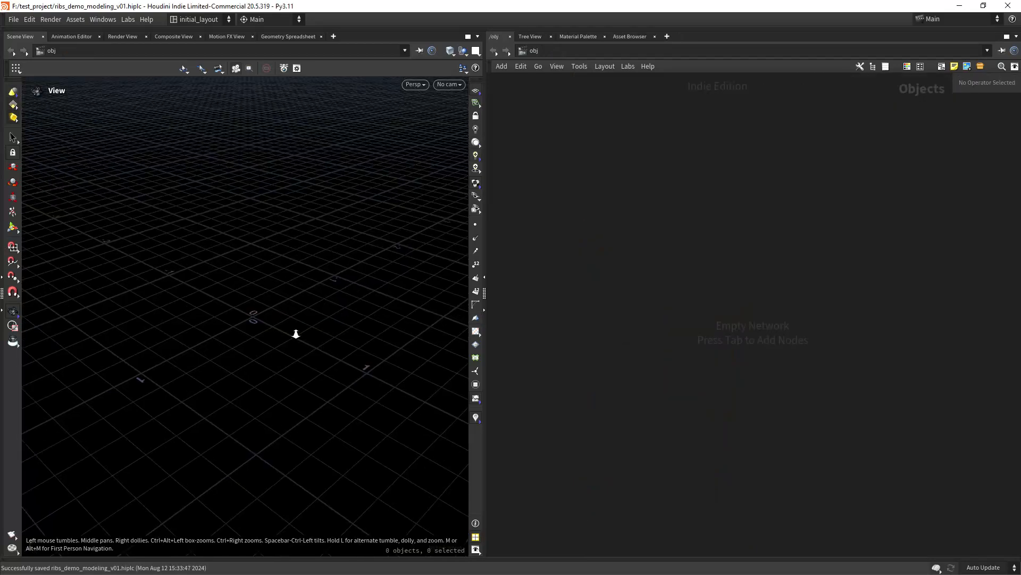
- Orbit the empty viewport of the new ribs_demo_modeling_v01 scene
{"action": "left_click_drag", "start_coordinate": [296, 333], "coordinate": [447, 303]}
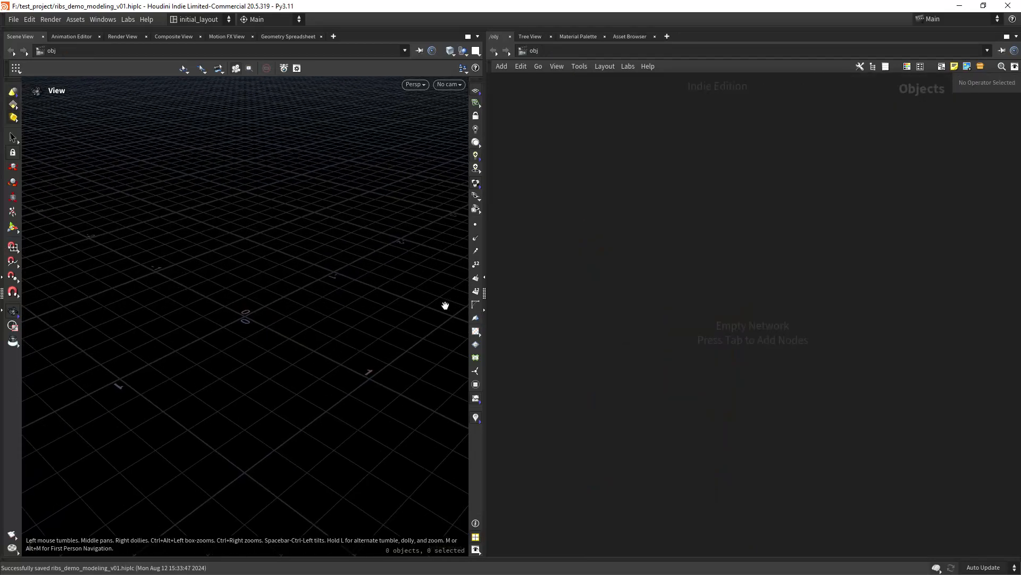
- Create a geo1 Geometry object and add a Line node inside it
{"action": "key", "text": "Tab"}
{"action": "type", "text": "geo"}
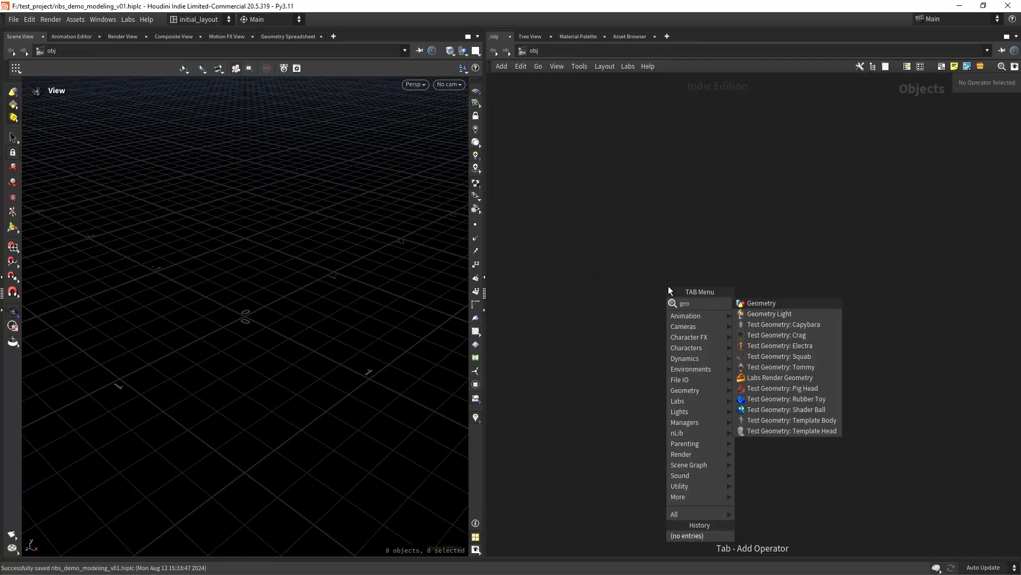
{"action": "key", "text": "Return"}
{"action": "left_click", "coordinate": [669, 286]}
{"action": "key", "text": "Return"}
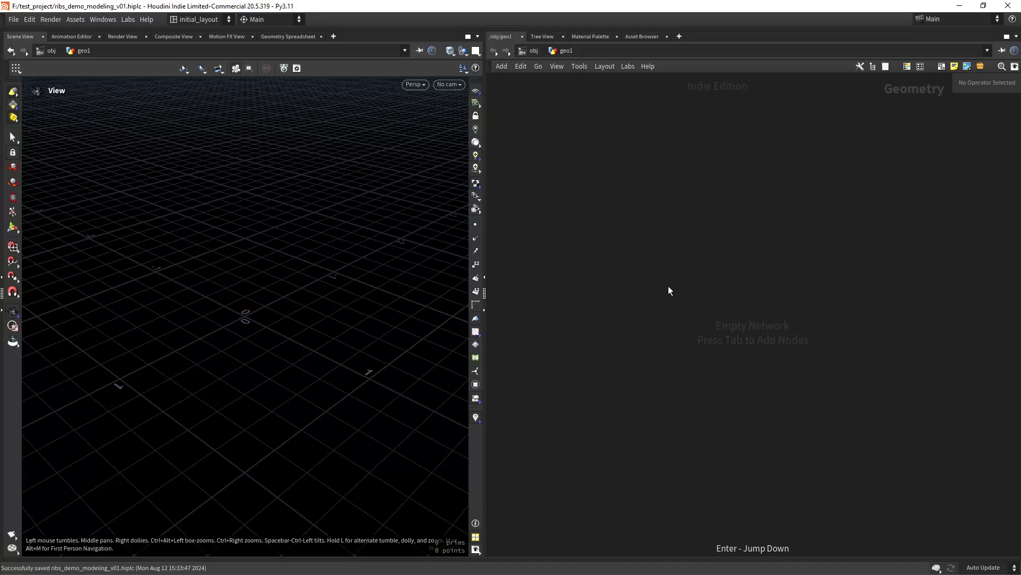
{"action": "key", "text": "Tab"}
{"action": "type", "text": "line"}
{"action": "key", "text": "Return"}
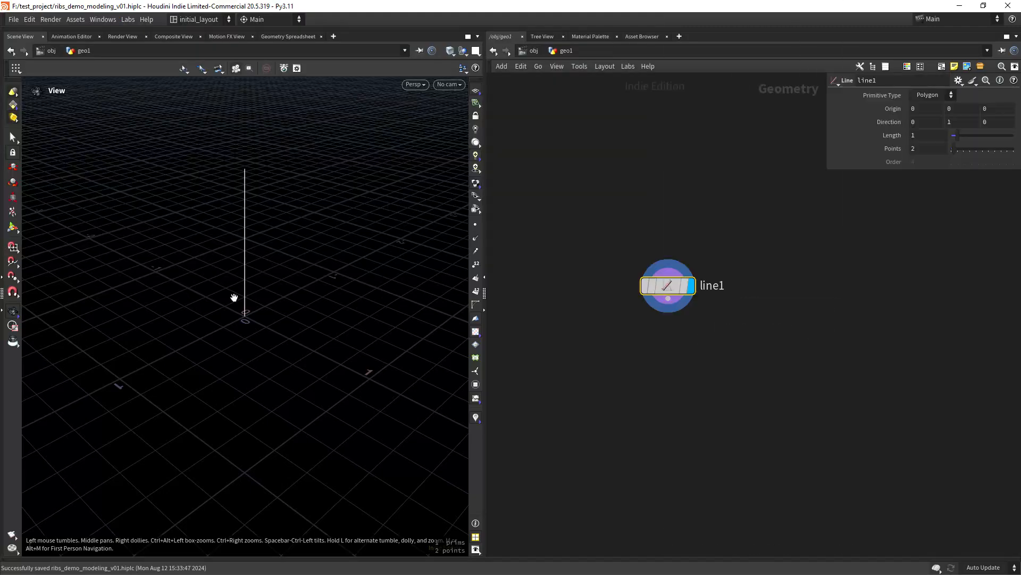
- Point the line along Z by setting Direction to 0, 0, 1
{"action": "left_click_drag", "start_coordinate": [233, 296], "coordinate": [372, 314]}
{"action": "left_click_drag", "start_coordinate": [956, 123], "coordinate": [878, 132]}
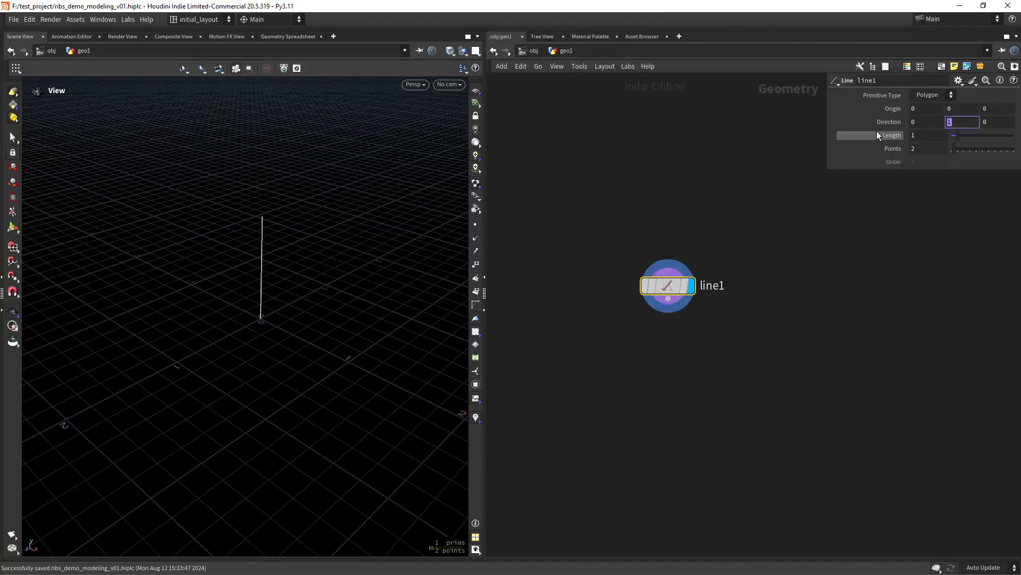
{"action": "type", "text": "0"}
{"action": "key", "text": "Tab"}
{"action": "type", "text": "1"}
{"action": "key", "text": "Tab"}
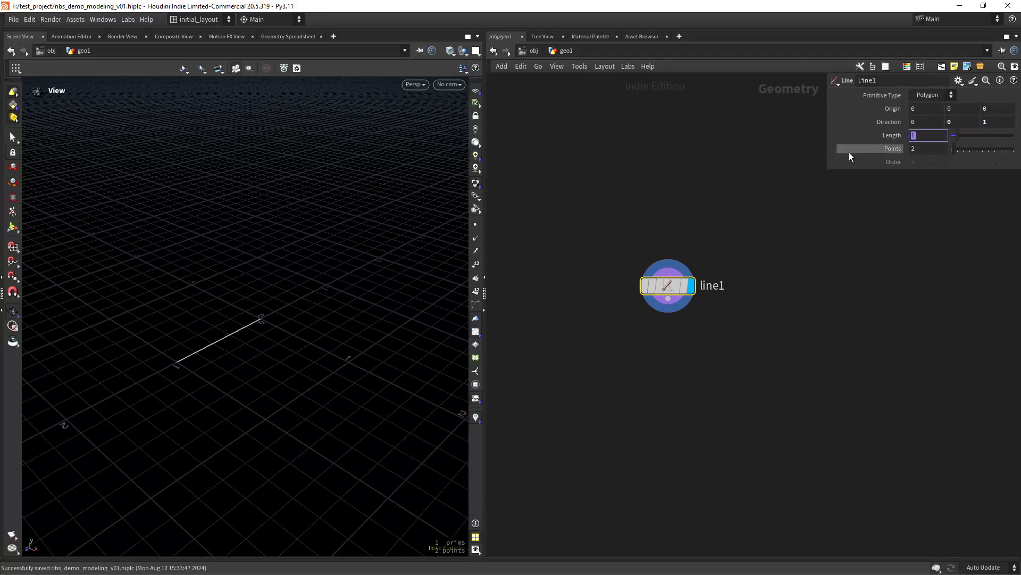
- Link Origin Z to Length as -ch("dist")/2 to centre the line
{"action": "right_click", "coordinate": [930, 134]}
{"action": "left_click", "coordinate": [922, 208]}
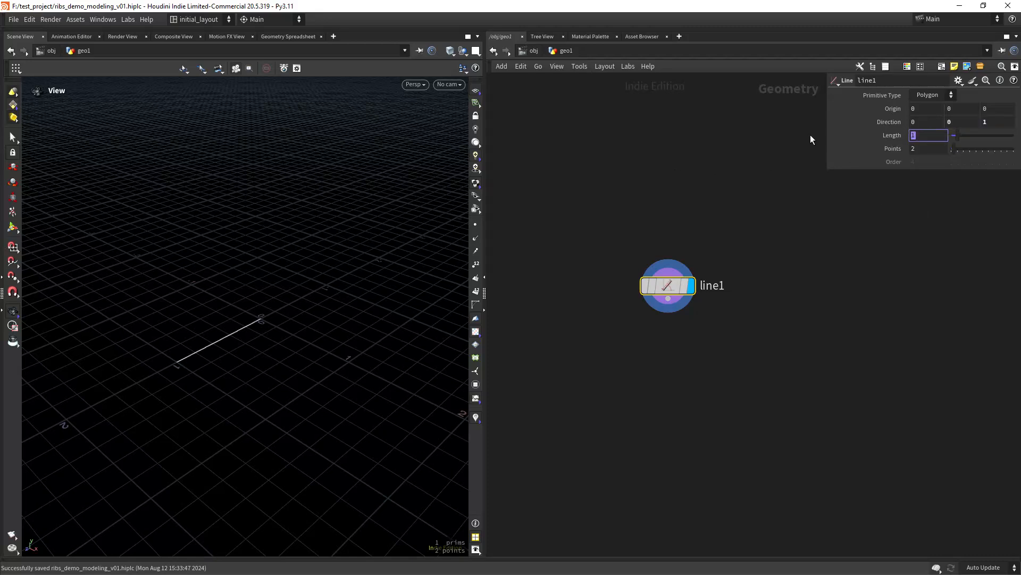
{"action": "left_click_drag", "start_coordinate": [826, 133], "coordinate": [681, 143]}
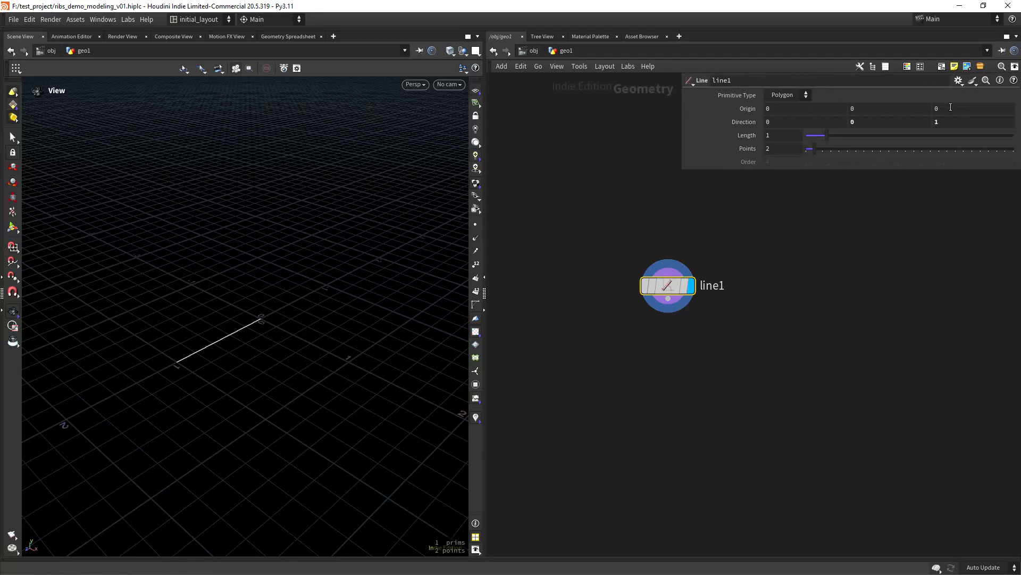
{"action": "right_click", "coordinate": [950, 107]}
{"action": "left_click", "coordinate": [952, 215]}
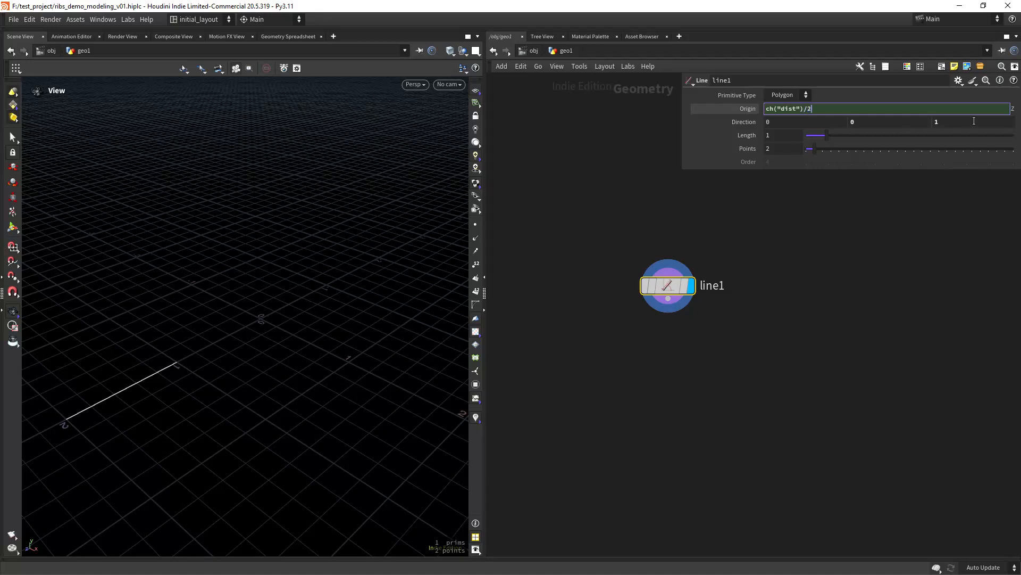
{"action": "type", "text": "-"}
{"action": "key", "text": "Return"}
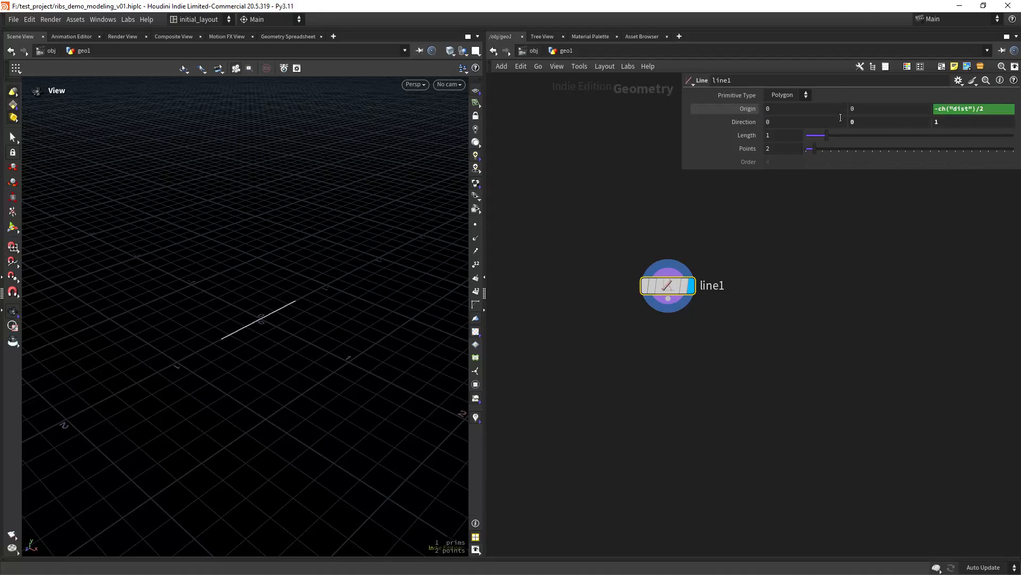
- Give the line 7 points and show them in the viewport
{"action": "left_click_drag", "start_coordinate": [826, 136], "coordinate": [641, 164]}
{"action": "type", "text": "7"}
{"action": "key", "text": "Return"}
{"action": "left_click", "coordinate": [477, 223]}
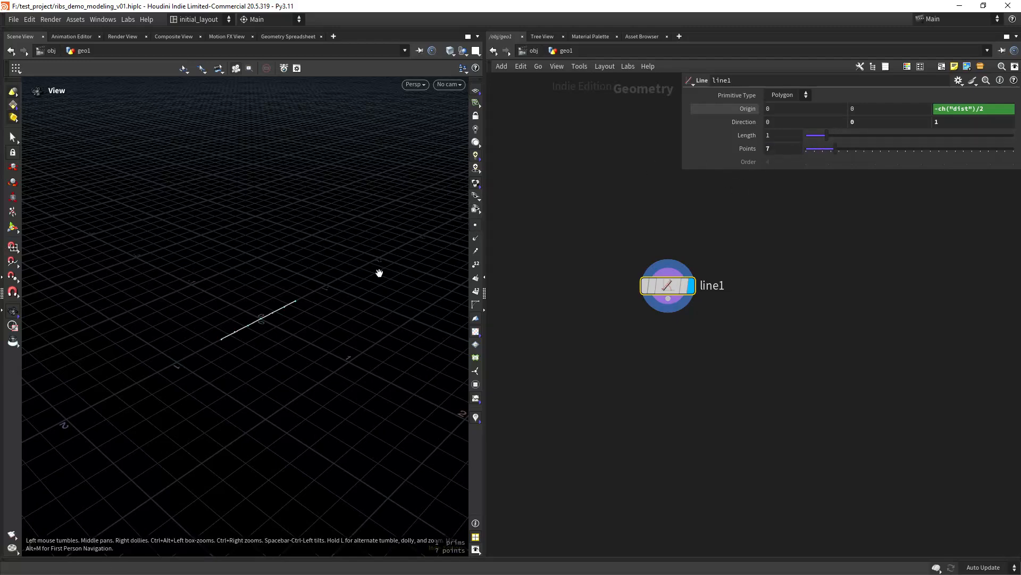
{"action": "right_click_drag", "start_coordinate": [379, 273], "coordinate": [384, 319]}
{"action": "middle_click_drag", "start_coordinate": [702, 354], "coordinate": [626, 323]}
- Add null1 below line1, wire line1 into it and set its display flag
{"action": "key", "text": "Tab"}
{"action": "type", "text": "null"}
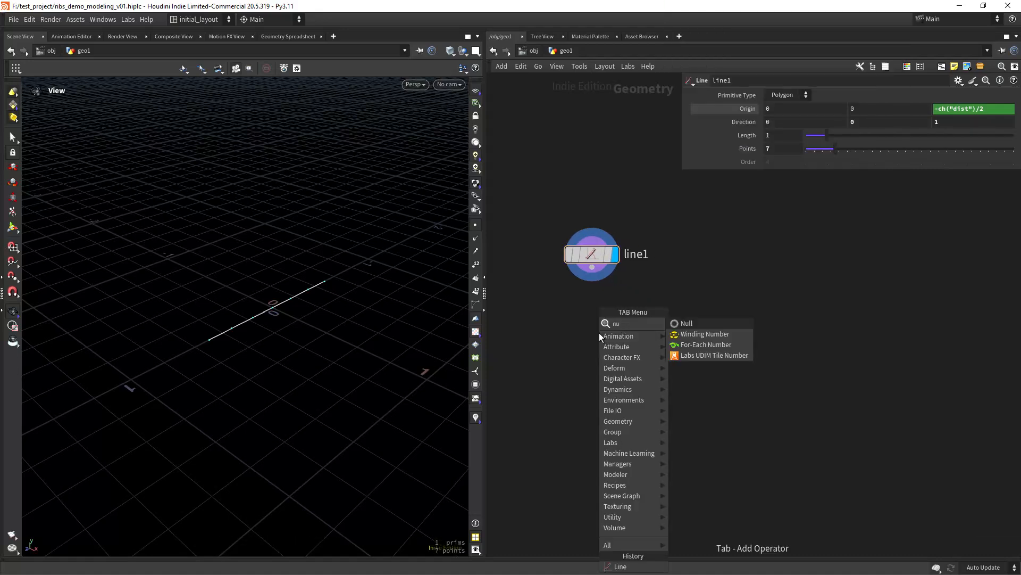
{"action": "key", "text": "Return"}
{"action": "left_click", "coordinate": [599, 333]}
{"action": "left_click_drag", "start_coordinate": [602, 330], "coordinate": [596, 339]}
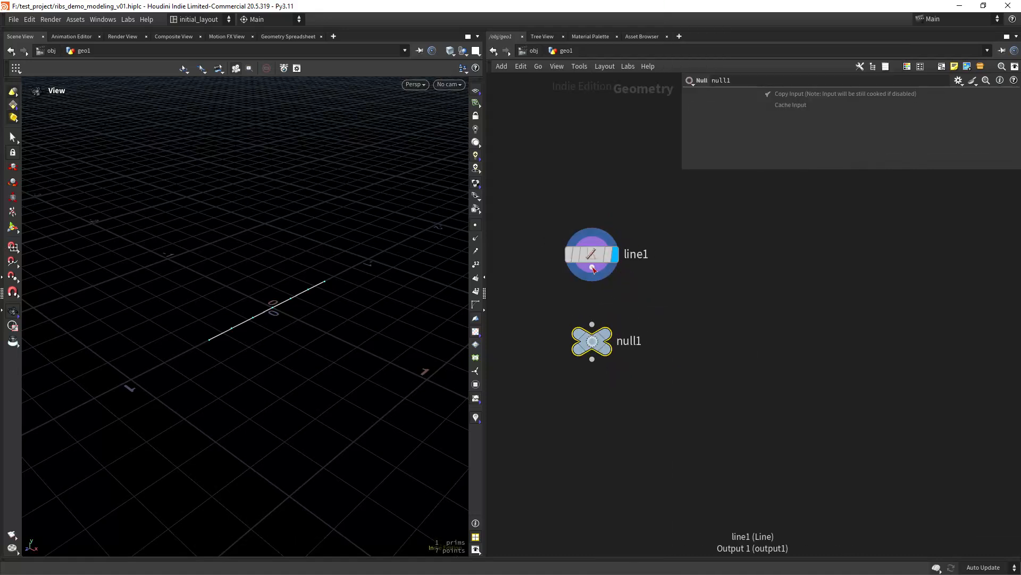
{"action": "left_click_drag", "start_coordinate": [592, 267], "coordinate": [592, 324]}
{"action": "left_click", "coordinate": [607, 334]}
{"action": "scroll", "coordinate": [675, 343], "scroll_direction": "down", "scroll_amount": 2}
{"action": "middle_click_drag", "start_coordinate": [675, 369], "coordinate": [589, 372]}
{"action": "scroll", "coordinate": [641, 340], "scroll_direction": "up", "scroll_amount": 2}
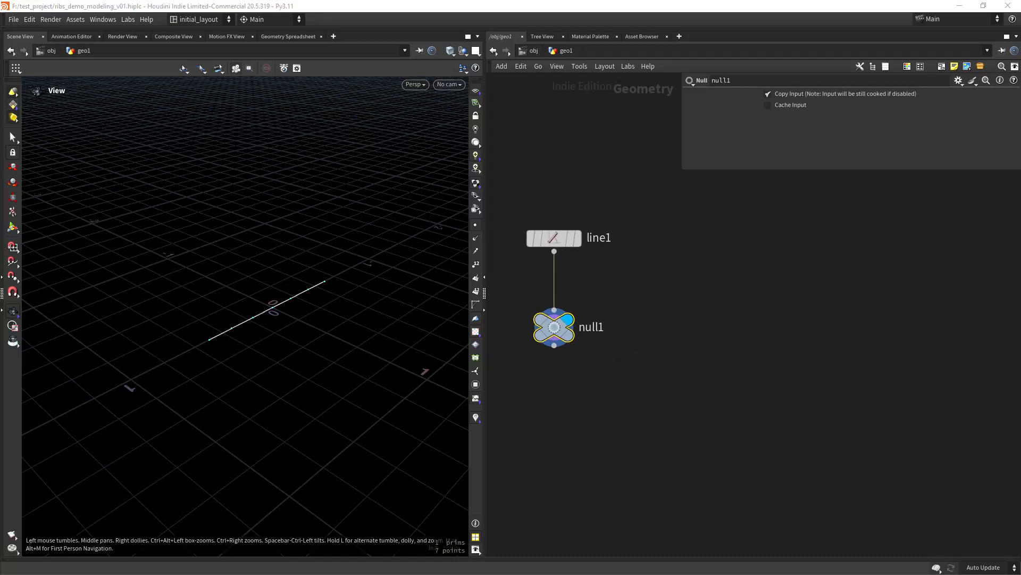
{"action": "middle_click_drag", "start_coordinate": [676, 306], "coordinate": [641, 307]}
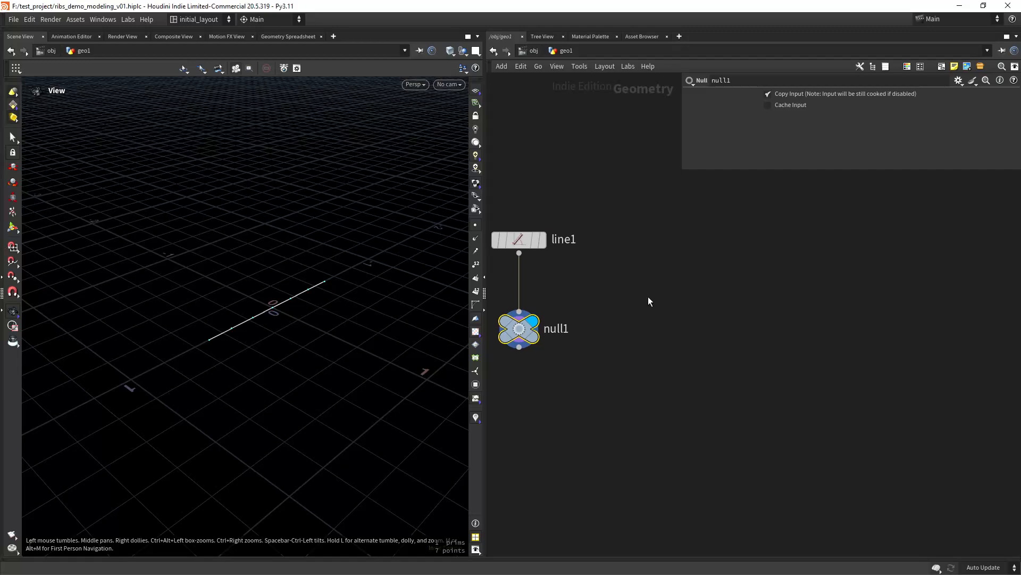
{"action": "left_click", "coordinate": [647, 277]}
- Place an unconnected Labs Simple Shapes node, simple_shapes1, beside the chain
{"action": "key", "text": "Tab"}
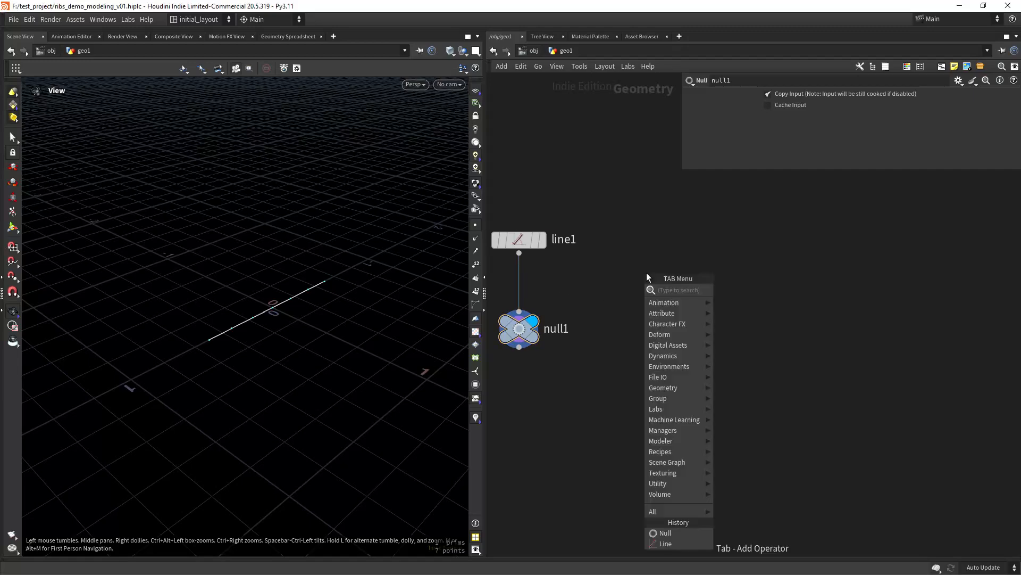
{"action": "type", "text": "labssim"}
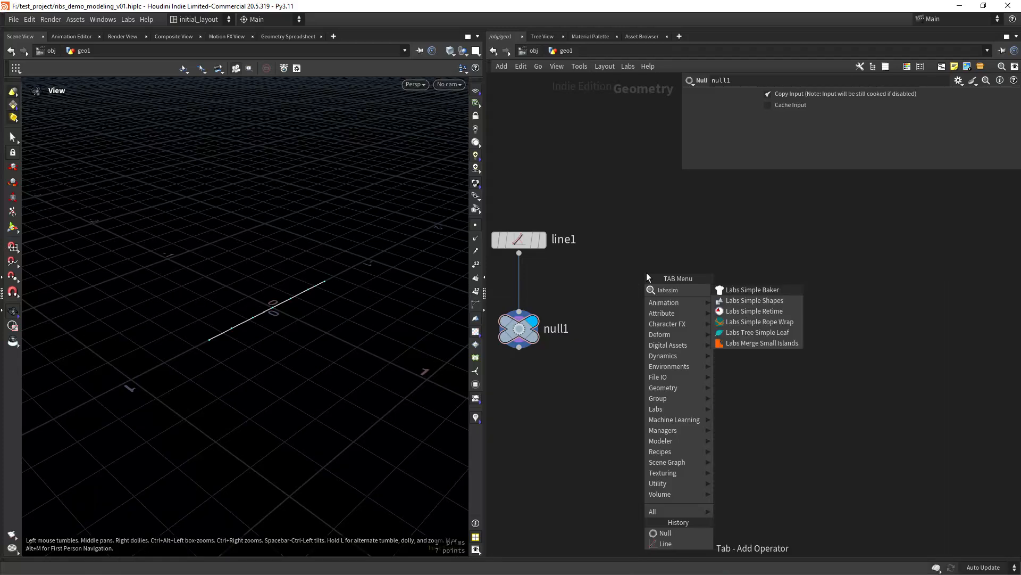
{"action": "key", "text": "Return"}
{"action": "left_click", "coordinate": [647, 272]}
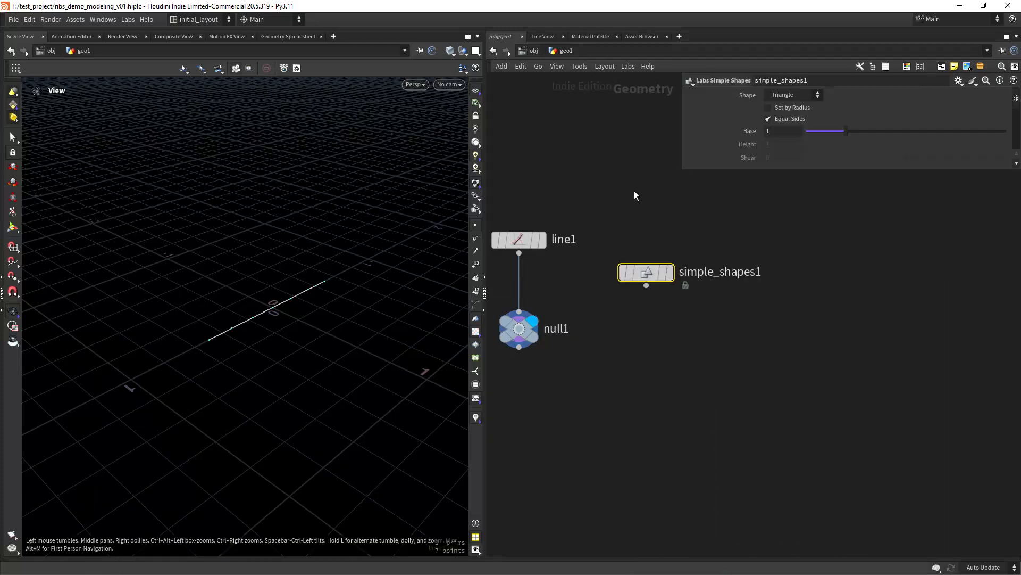
- Display simple_shapes1 and make it an upright XY Quad with unequal sides
{"action": "left_click", "coordinate": [668, 274]}
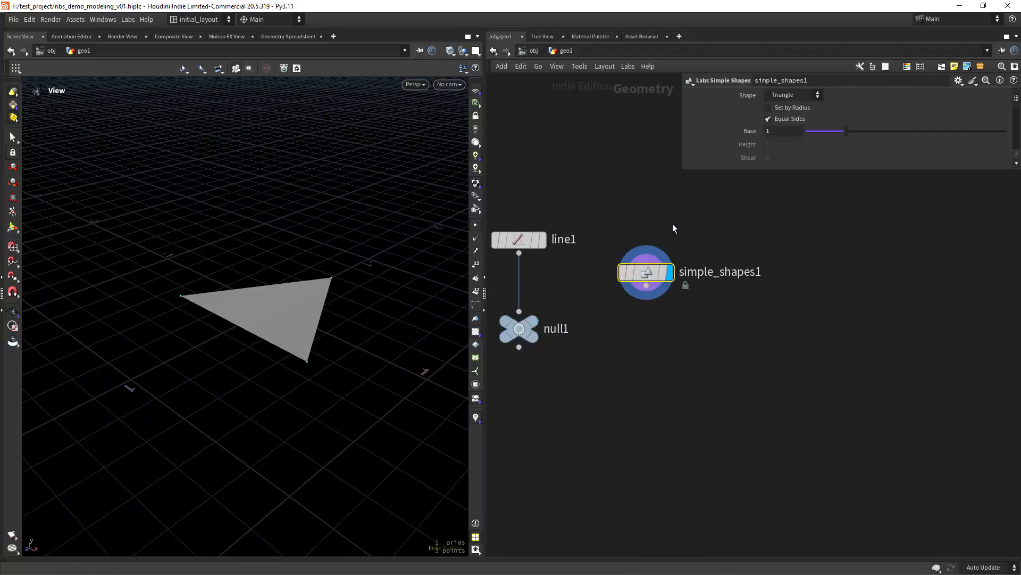
{"action": "left_click_drag", "start_coordinate": [757, 169], "coordinate": [761, 326]}
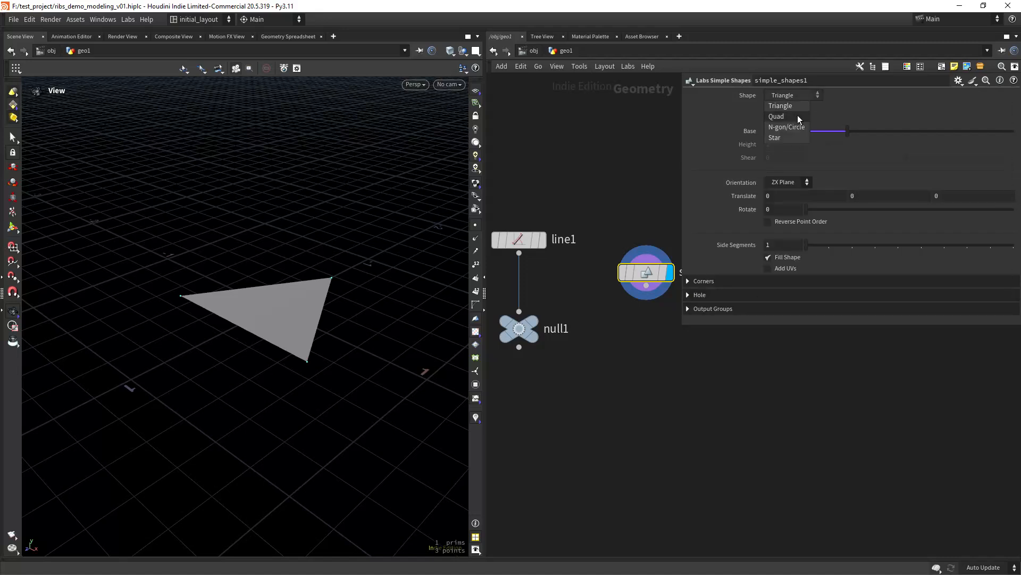
{"action": "left_click", "coordinate": [790, 117]}
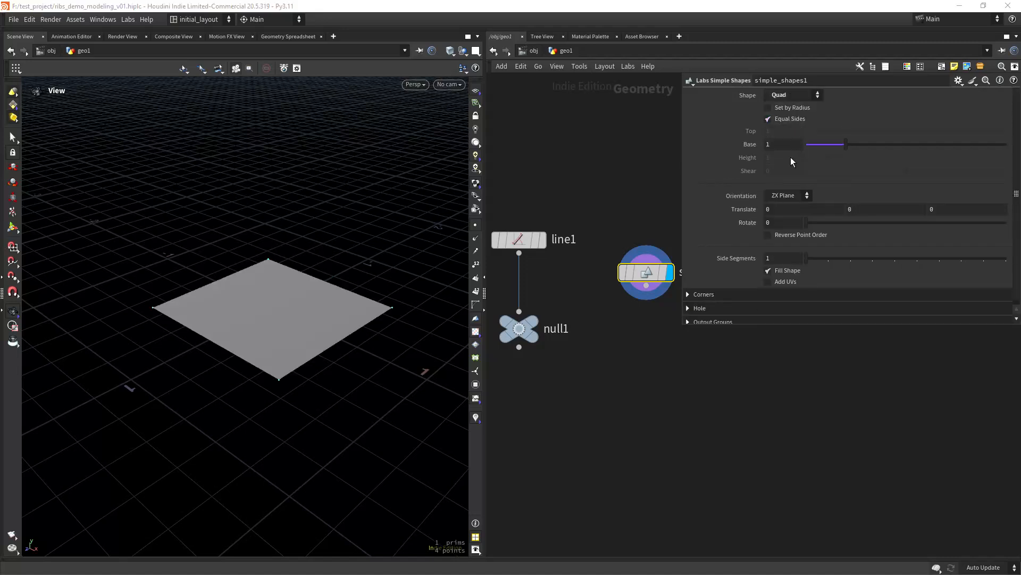
{"action": "left_click", "coordinate": [790, 197]}
{"action": "left_click", "coordinate": [789, 206]}
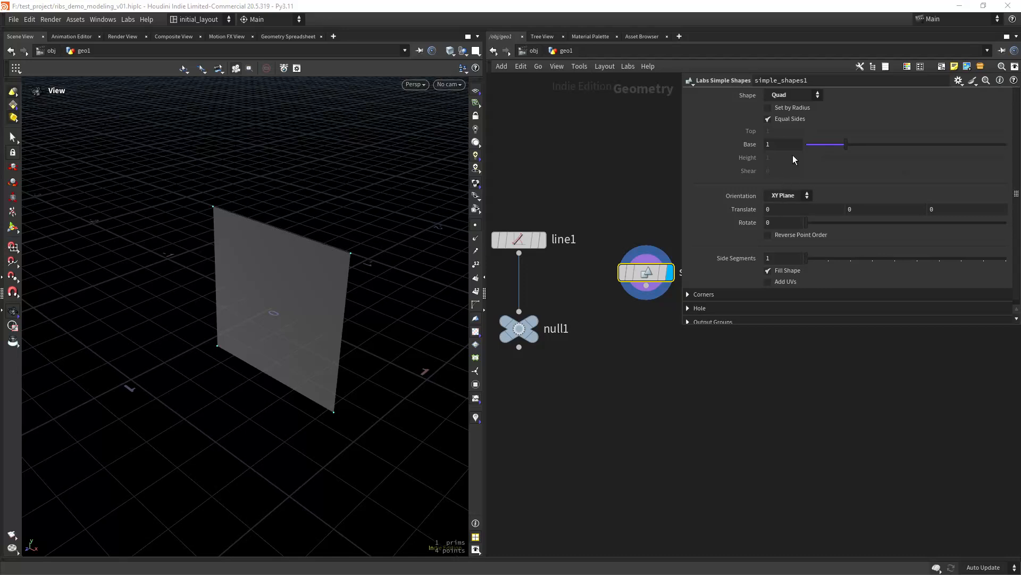
{"action": "left_click", "coordinate": [787, 119]}
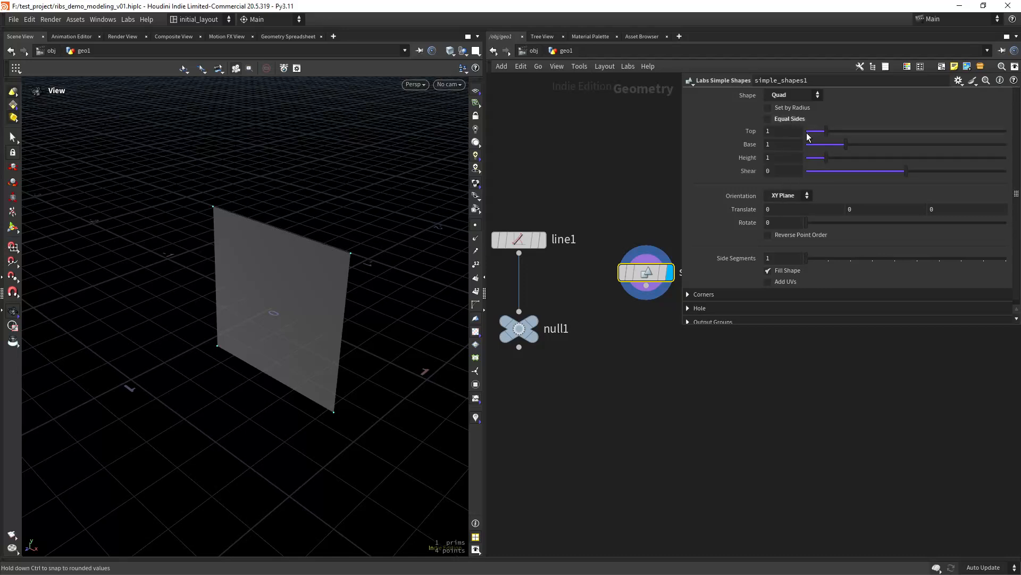
- Link the quad's Base to Top with ch("top")
{"action": "right_click", "coordinate": [775, 130]}
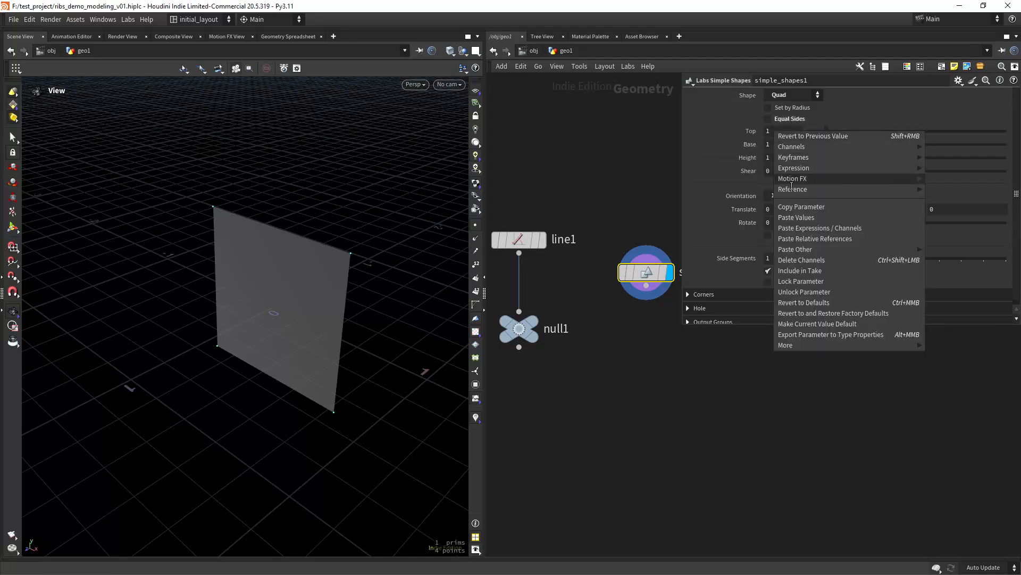
{"action": "left_click", "coordinate": [793, 208]}
{"action": "right_click", "coordinate": [783, 148]}
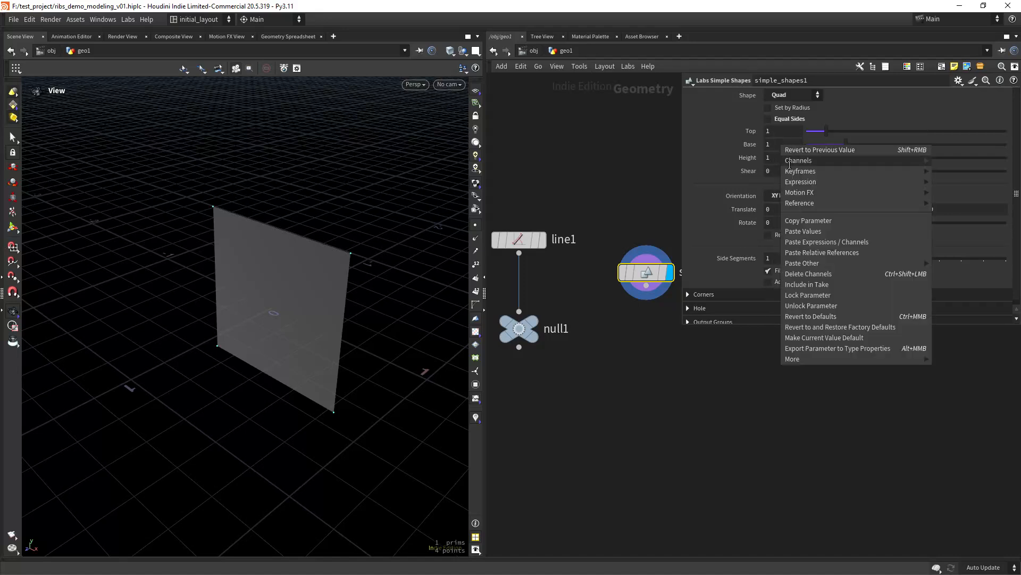
{"action": "left_click", "coordinate": [804, 242]}
{"action": "left_click_drag", "start_coordinate": [827, 128], "coordinate": [820, 151]}
{"action": "key", "text": "ctrl+z"}
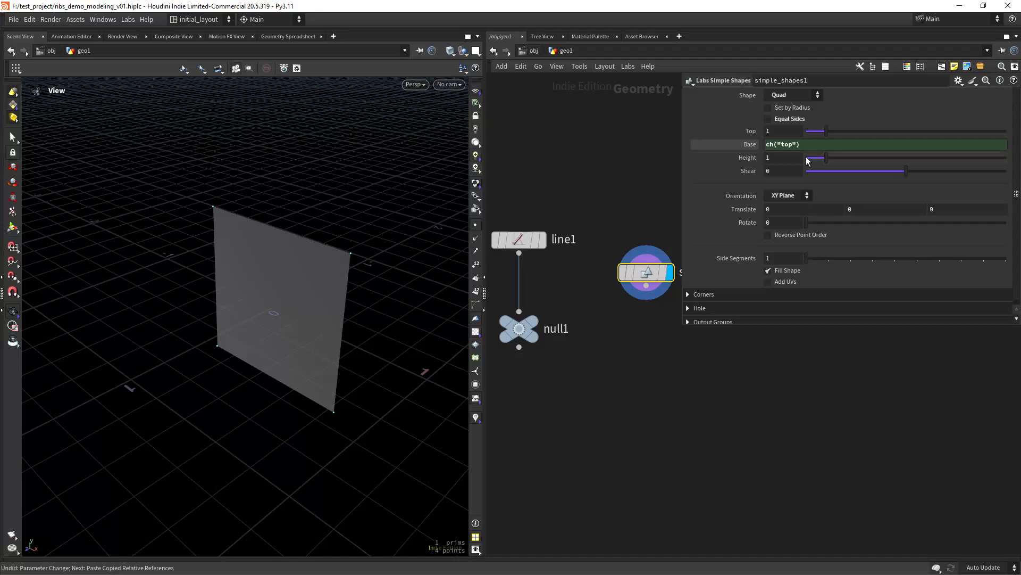
- Flatten the quad with Height .09 and store a network quickmark
{"action": "left_click", "coordinate": [793, 160]}
{"action": "type", "text": ".09"}
{"action": "key", "text": "Return"}
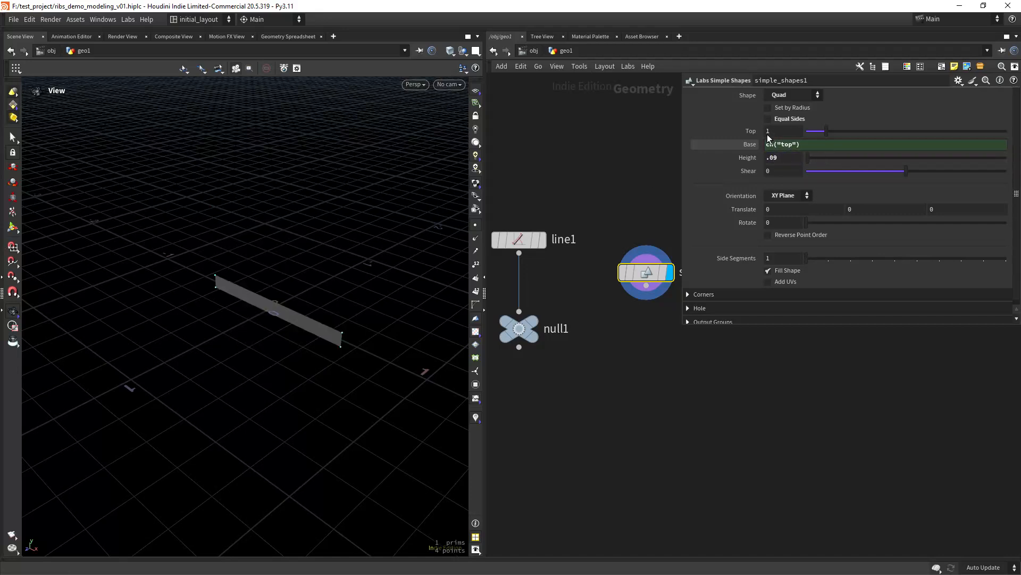
{"action": "key", "text": "ctrl+3"}
{"action": "key", "text": "3"}
{"action": "key", "text": "1"}
{"action": "key", "text": "3"}
- Narrow the strip to Top .313 and frame it in the viewport
{"action": "left_click", "coordinate": [783, 131]}
{"action": "type", "text": ".313"}
{"action": "key", "text": "Return"}
{"action": "right_click_drag", "start_coordinate": [283, 306], "coordinate": [303, 282]}
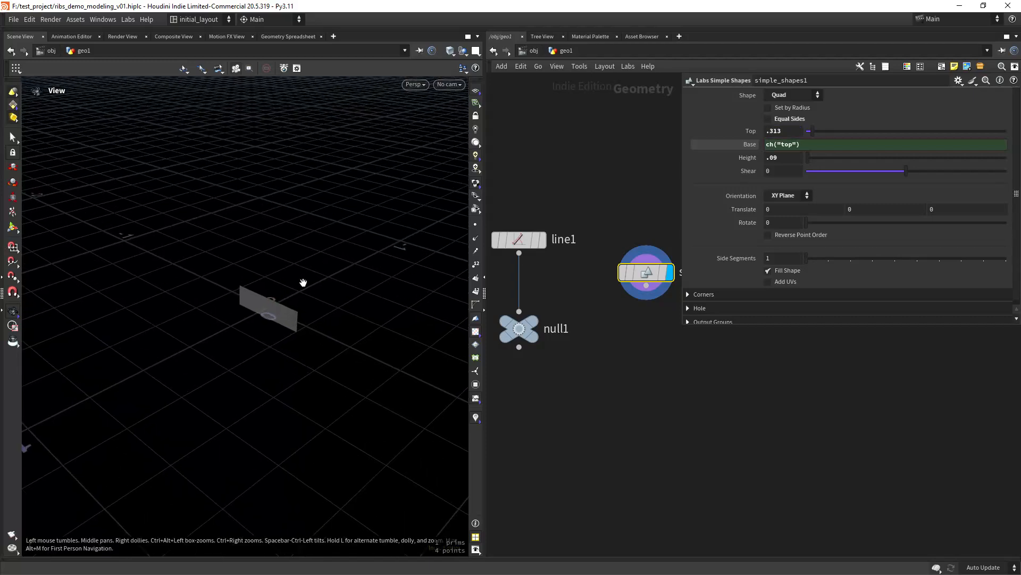
{"action": "left_click_drag", "start_coordinate": [301, 297], "coordinate": [331, 293]}
{"action": "mouse_move", "coordinate": [267, 316]}
{"action": "right_mouse_down"}
{"action": "mouse_move", "coordinate": [292, 286]}
{"action": "mouse_move", "coordinate": [295, 316]}
{"action": "mouse_move", "coordinate": [283, 324]}
{"action": "right_mouse_up"}
{"action": "middle_click_drag", "start_coordinate": [283, 324], "coordinate": [295, 295]}
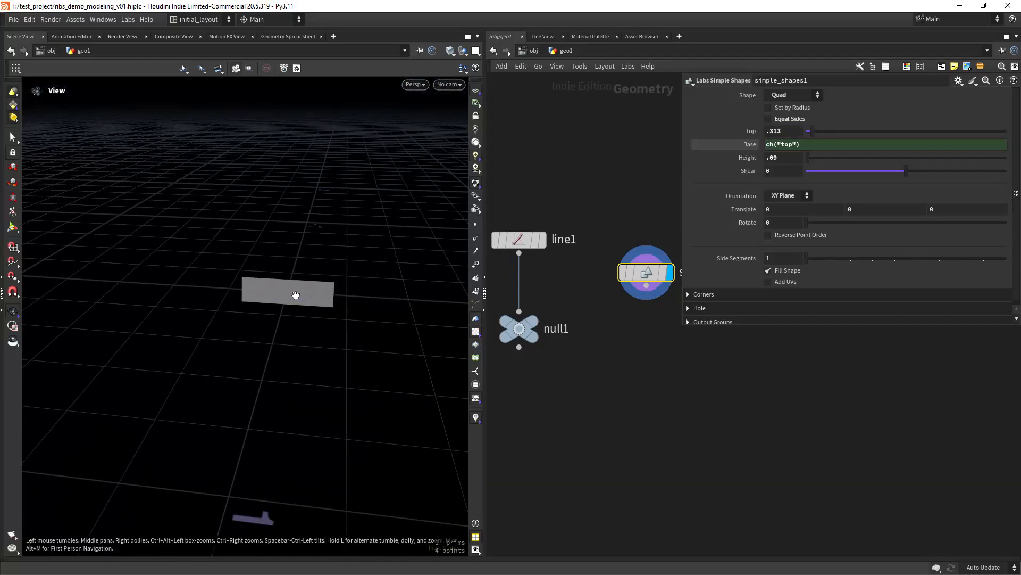
{"action": "right_click_drag", "start_coordinate": [294, 295], "coordinate": [317, 304]}
{"action": "middle_click_drag", "start_coordinate": [316, 304], "coordinate": [336, 283]}
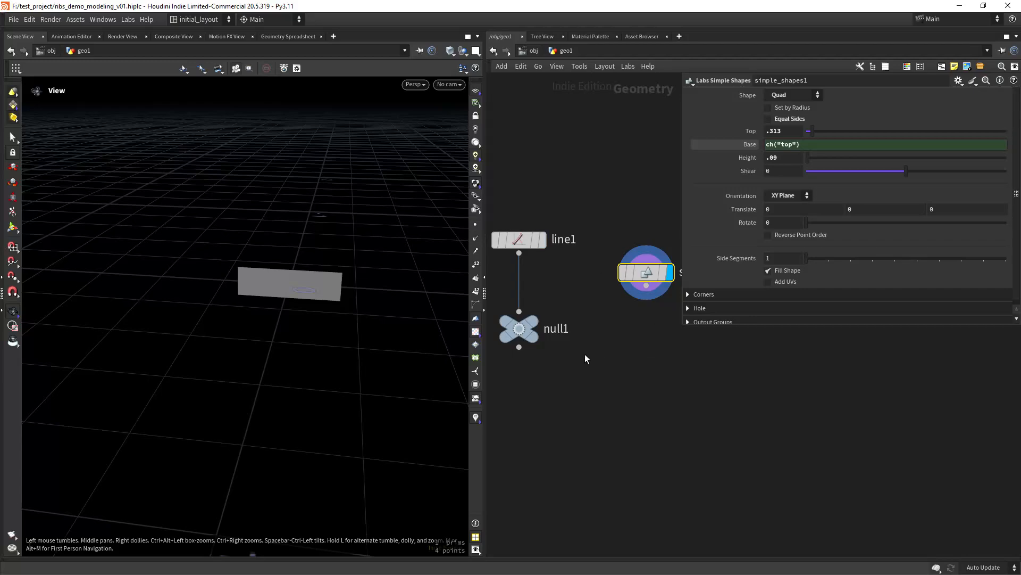
{"action": "middle_click_drag", "start_coordinate": [537, 430], "coordinate": [571, 382]}
- Add sweep1 under null1 and wire simple_shapes1 into its second input
{"action": "key", "text": "Tab"}
{"action": "type", "text": "swe"}
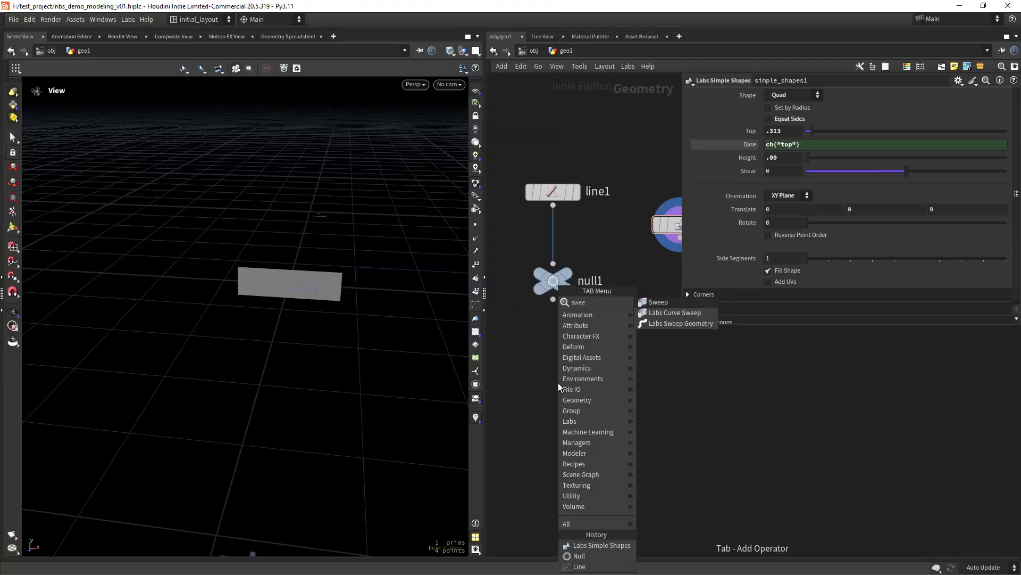
{"action": "key", "text": "Return"}
{"action": "left_click", "coordinate": [557, 382]}
{"action": "left_click_drag", "start_coordinate": [552, 384], "coordinate": [563, 394]}
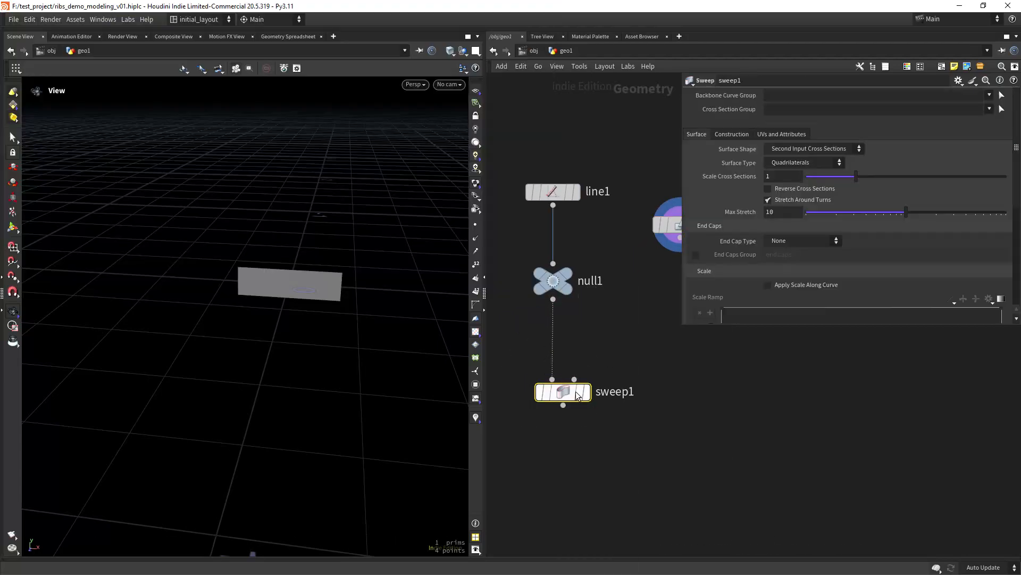
{"action": "left_click", "coordinate": [574, 380]}
{"action": "middle_click_drag", "start_coordinate": [678, 260], "coordinate": [602, 298]}
{"action": "left_click", "coordinate": [605, 279]}
{"action": "middle_click_drag", "start_coordinate": [578, 378], "coordinate": [636, 298]}
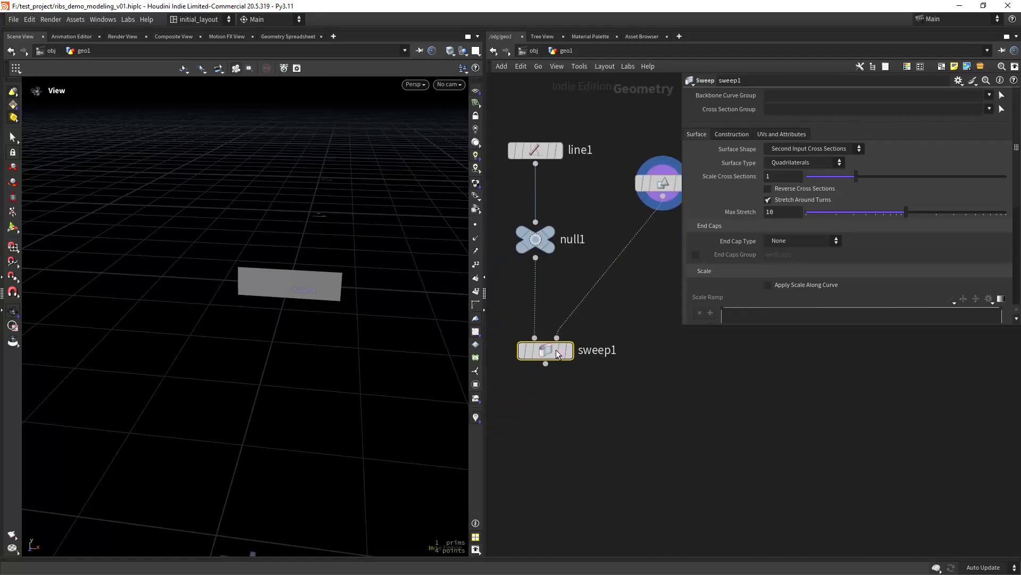
{"action": "left_click_drag", "start_coordinate": [485, 408], "coordinate": [408, 407]}
- View the swept bar, then display and select simple_shapes1 again
{"action": "left_click", "coordinate": [530, 355]}
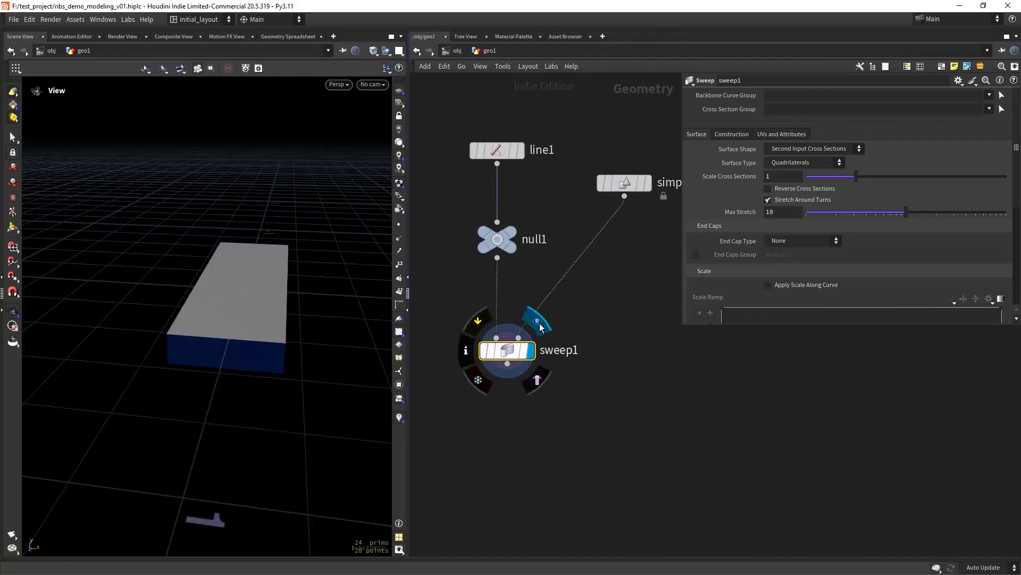
{"action": "mouse_move", "coordinate": [276, 320]}
{"action": "left_mouse_down"}
{"action": "mouse_move", "coordinate": [279, 292]}
{"action": "mouse_move", "coordinate": [283, 311]}
{"action": "left_mouse_up"}
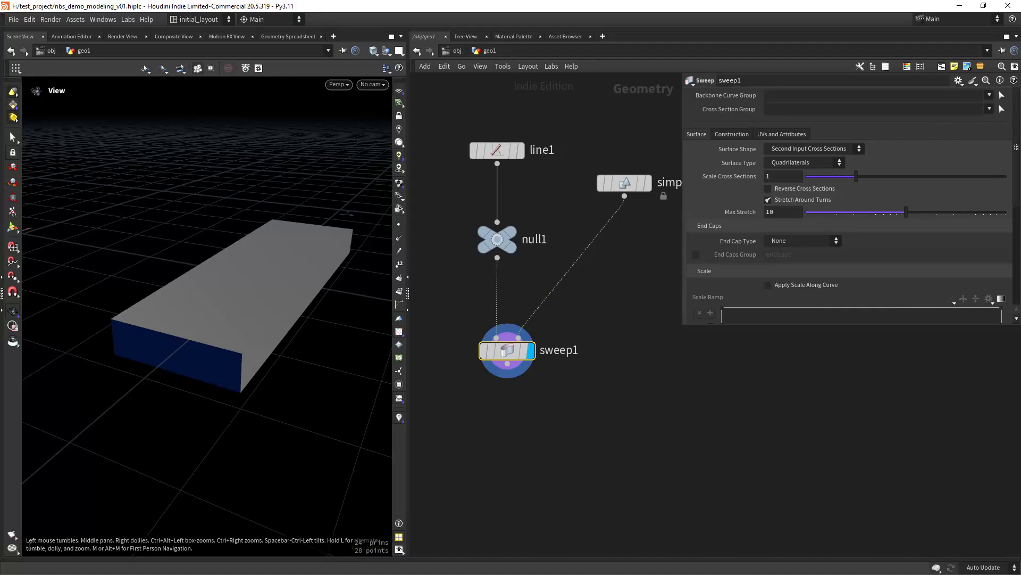
{"action": "left_click", "coordinate": [648, 181]}
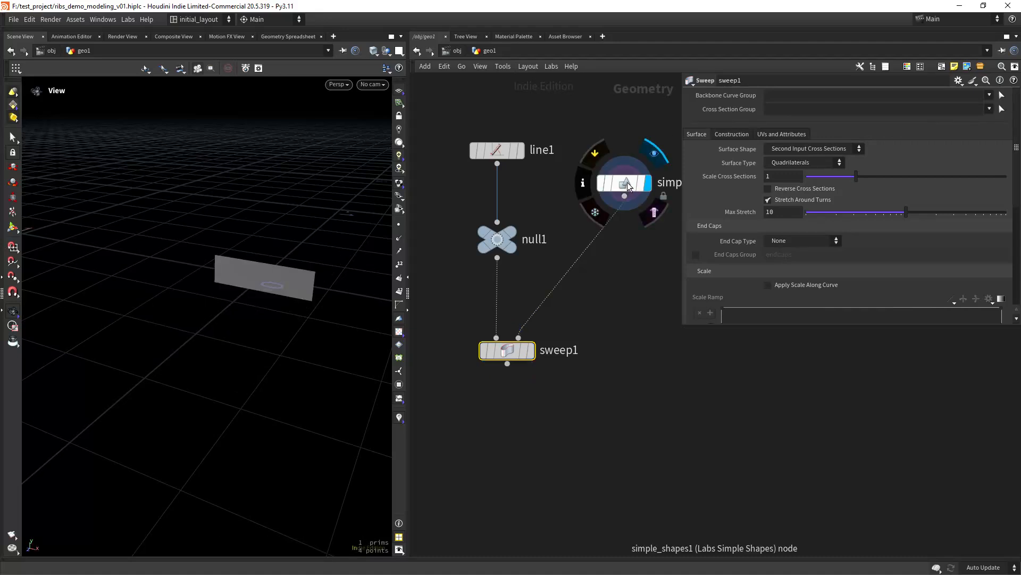
{"action": "left_click", "coordinate": [627, 181]}
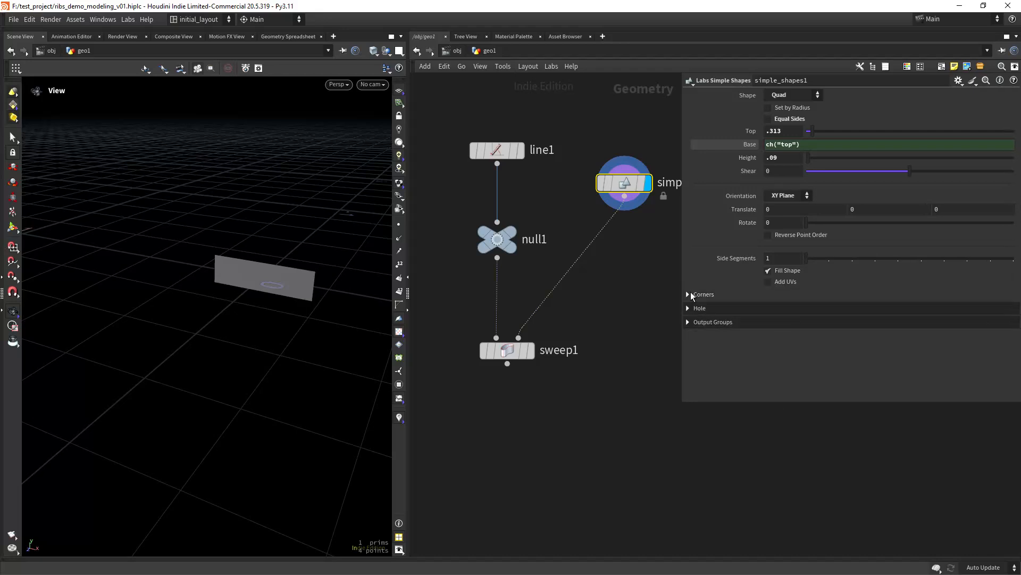
- Turn on Round Corners for the quad with Distance 0.021 and 4 divisions
{"action": "left_click", "coordinate": [690, 294]}
{"action": "left_click", "coordinate": [793, 307]}
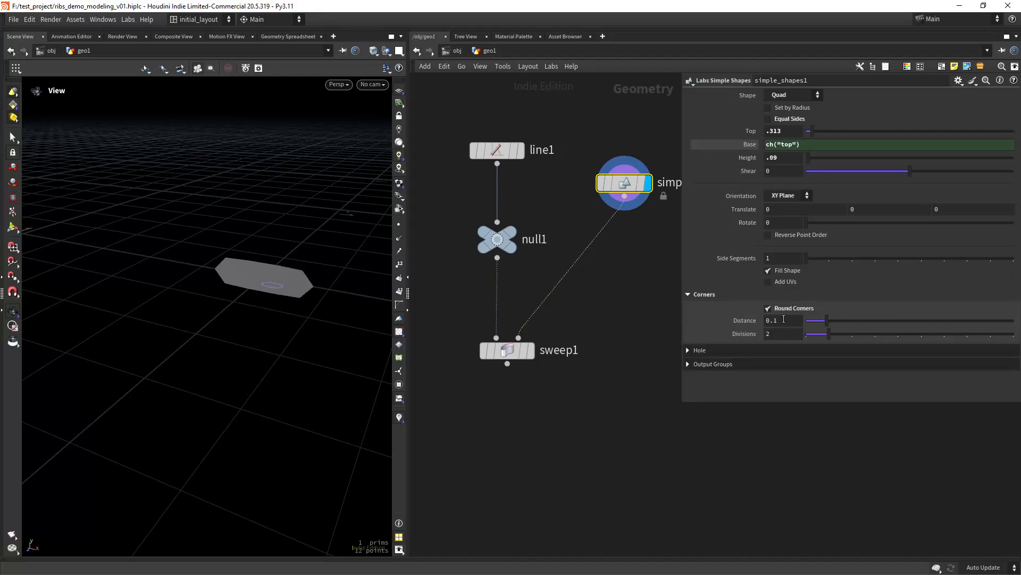
{"action": "left_click_drag", "start_coordinate": [784, 320], "coordinate": [774, 320]}
{"action": "type", "text": "021"}
{"action": "key", "text": "Return"}
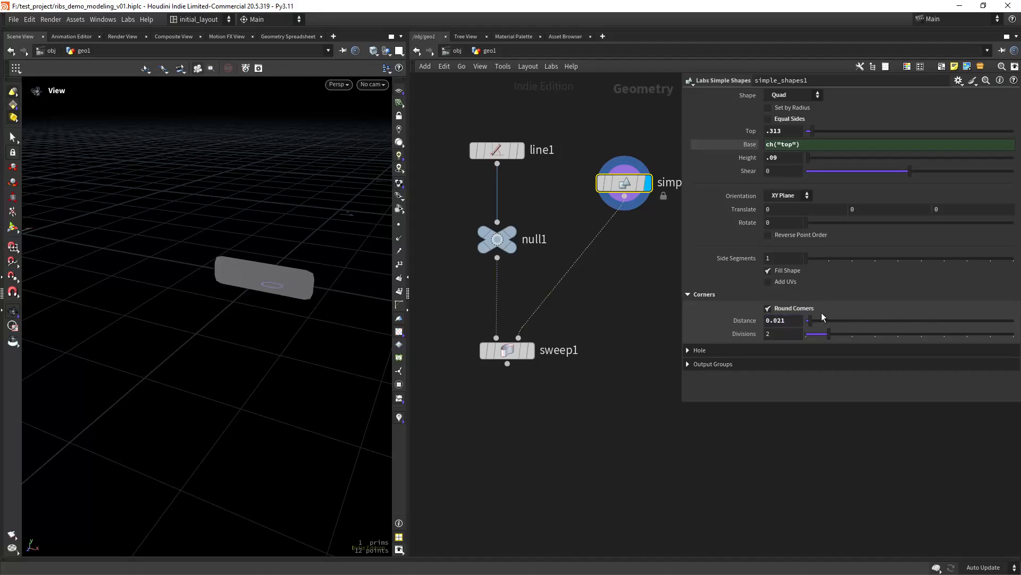
{"action": "left_click_drag", "start_coordinate": [781, 334], "coordinate": [701, 326]}
{"action": "type", "text": "4"}
{"action": "key", "text": "Return"}
- Inspect the rounded quad's corner points, then display the rounded swept bar
{"action": "right_click_drag", "start_coordinate": [252, 262], "coordinate": [304, 256]}
{"action": "middle_click_drag", "start_coordinate": [304, 257], "coordinate": [200, 294]}
{"action": "key", "text": "shift+w"}
{"action": "left_click", "coordinate": [400, 227]}
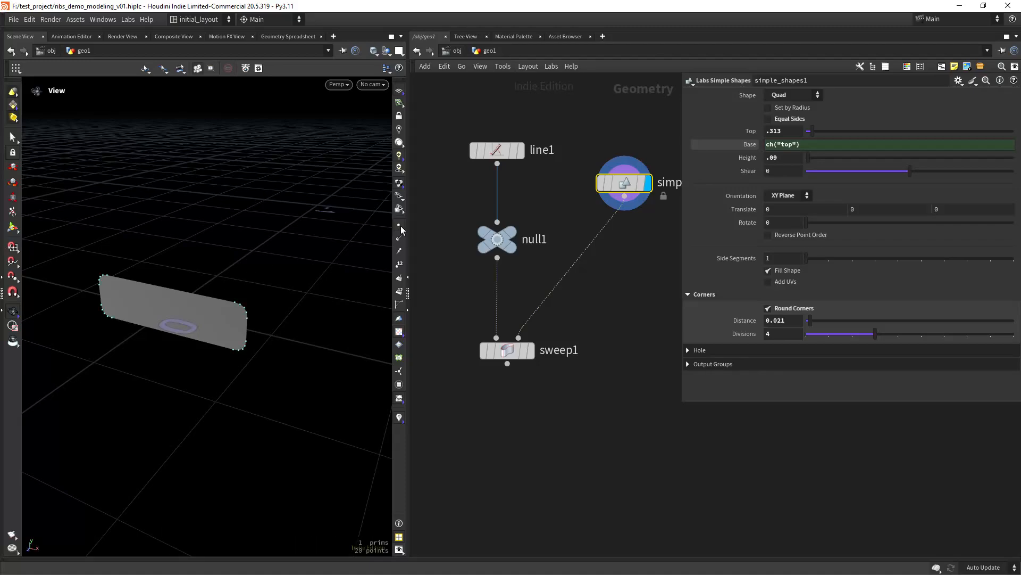
{"action": "left_click", "coordinate": [531, 350]}
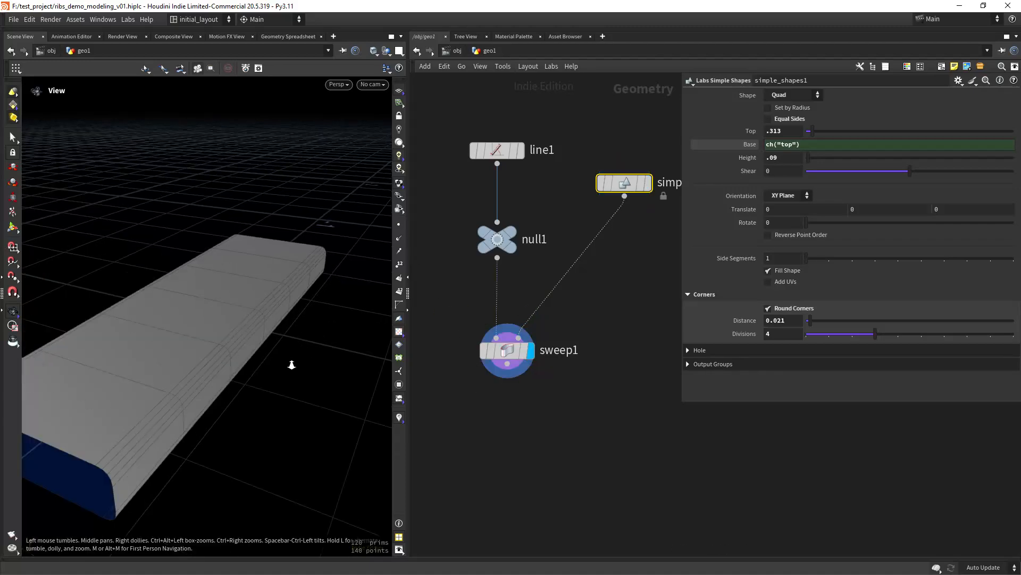
{"action": "mouse_move", "coordinate": [292, 365]}
{"action": "left_mouse_down"}
{"action": "mouse_move", "coordinate": [253, 370]}
{"action": "mouse_move", "coordinate": [299, 358]}
{"action": "mouse_move", "coordinate": [310, 324]}
{"action": "mouse_move", "coordinate": [307, 356]}
{"action": "left_mouse_up"}
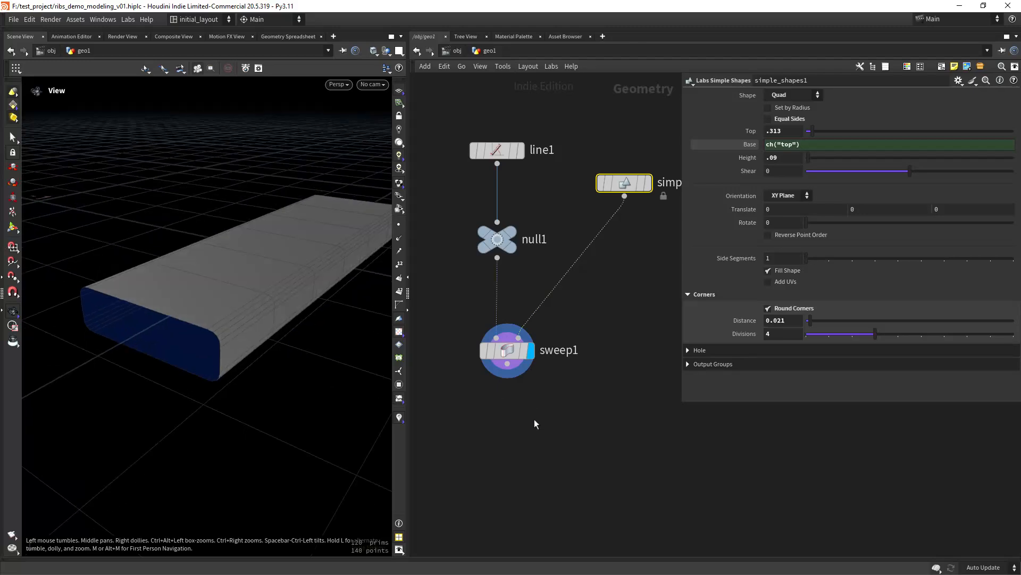
- Add a normal1 Normal node below sweep1 and display it
{"action": "middle_click_drag", "start_coordinate": [498, 454], "coordinate": [503, 419]}
{"action": "left_click", "coordinate": [503, 420]}
{"action": "key", "text": "Tab"}
{"action": "type", "text": "norm"}
{"action": "key", "text": "Return"}
{"action": "left_click", "coordinate": [502, 419]}
{"action": "left_click_drag", "start_coordinate": [508, 421], "coordinate": [511, 416]}
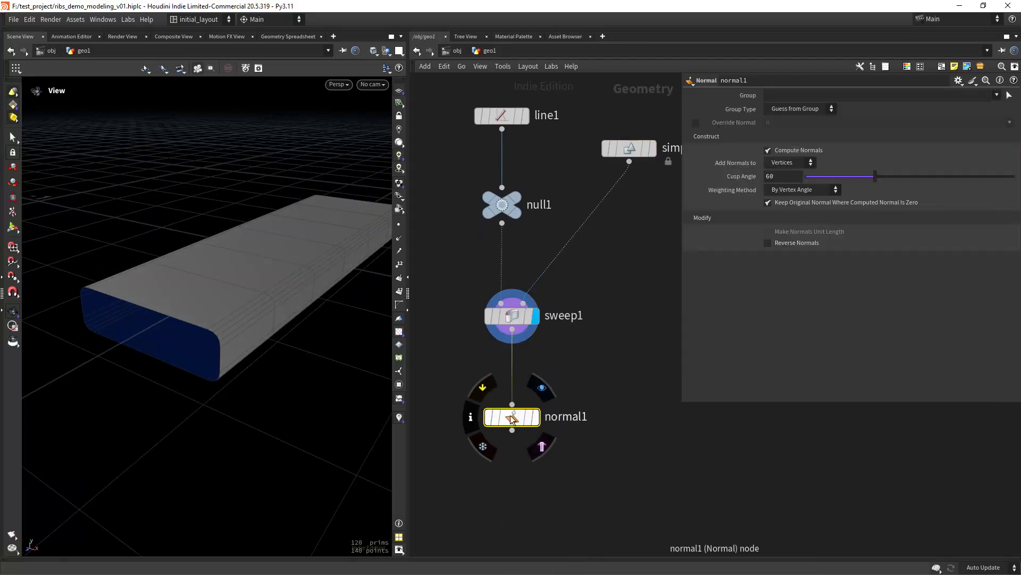
{"action": "left_click", "coordinate": [535, 418]}
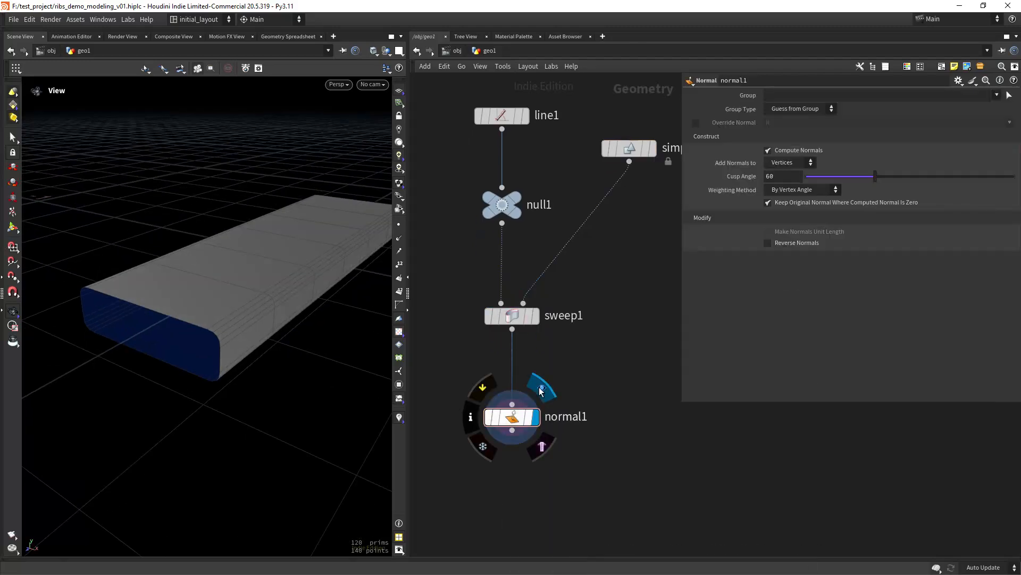
{"action": "left_click_drag", "start_coordinate": [335, 325], "coordinate": [344, 353]}
{"action": "middle_click_drag", "start_coordinate": [508, 527], "coordinate": [538, 383]}
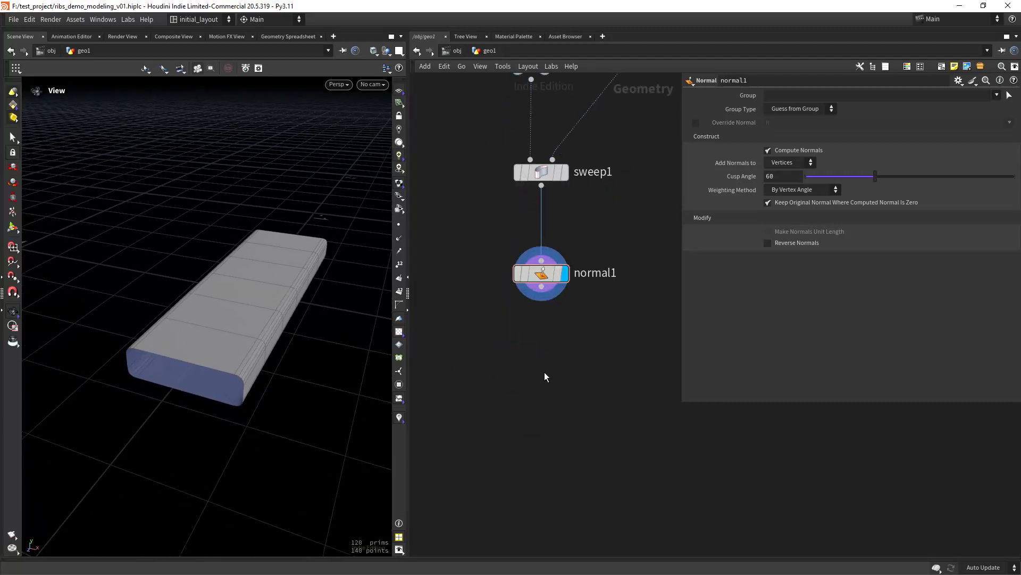
- Add subdivide1 below normal1 with Depth 2 and display it
{"action": "key", "text": "Tab"}
{"action": "type", "text": "subd"}
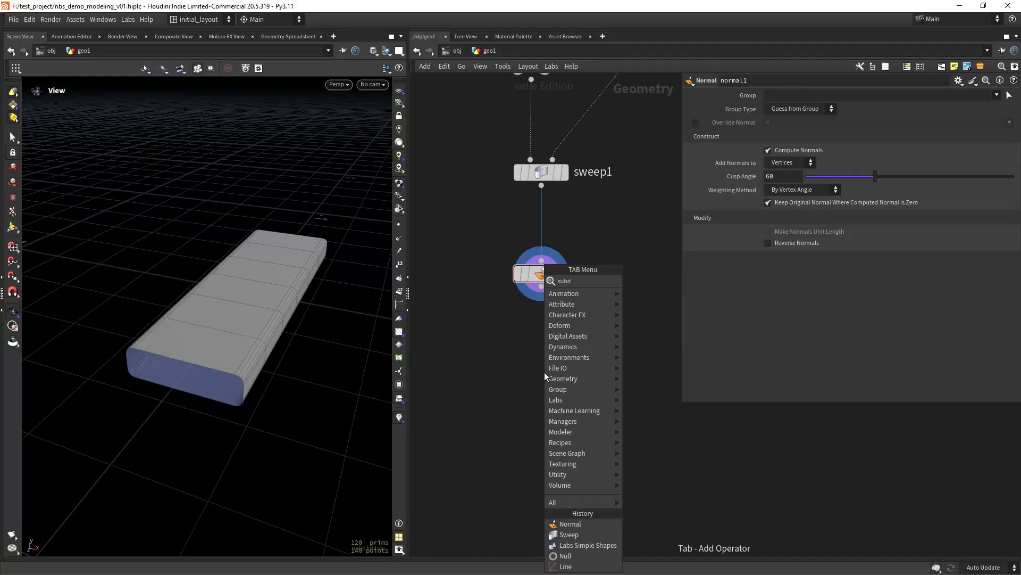
{"action": "key", "text": "Return"}
{"action": "left_click", "coordinate": [545, 372]}
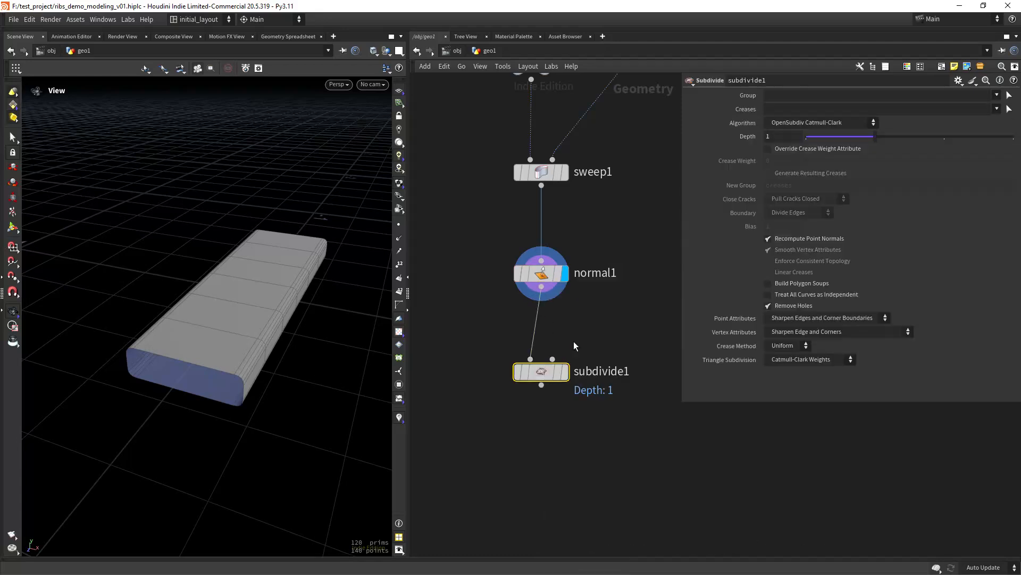
{"action": "left_click", "coordinate": [565, 371]}
{"action": "left_click", "coordinate": [798, 137]}
{"action": "type", "text": "2"}
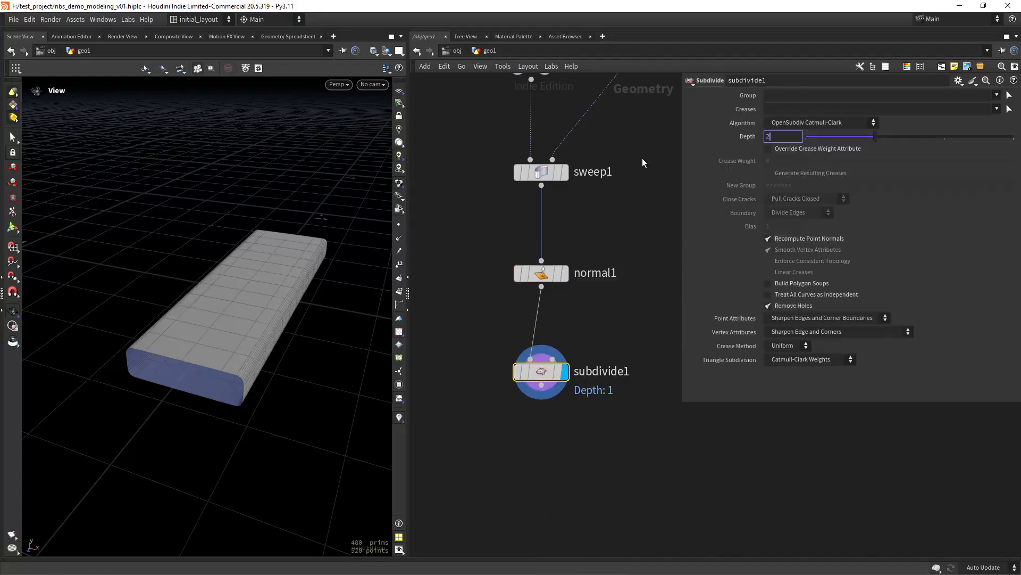
{"action": "key", "text": "Return"}
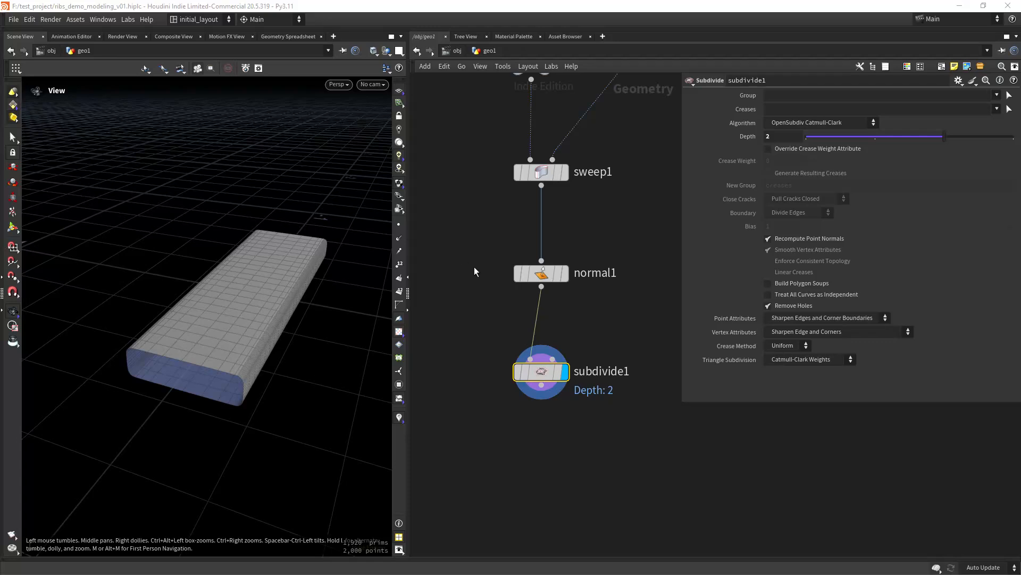
{"action": "middle_click_drag", "start_coordinate": [562, 228], "coordinate": [550, 289]}
- Give sweep1 Grid end caps with End Cap Scale .319
{"action": "left_click", "coordinate": [552, 233]}
{"action": "left_click", "coordinate": [531, 233]}
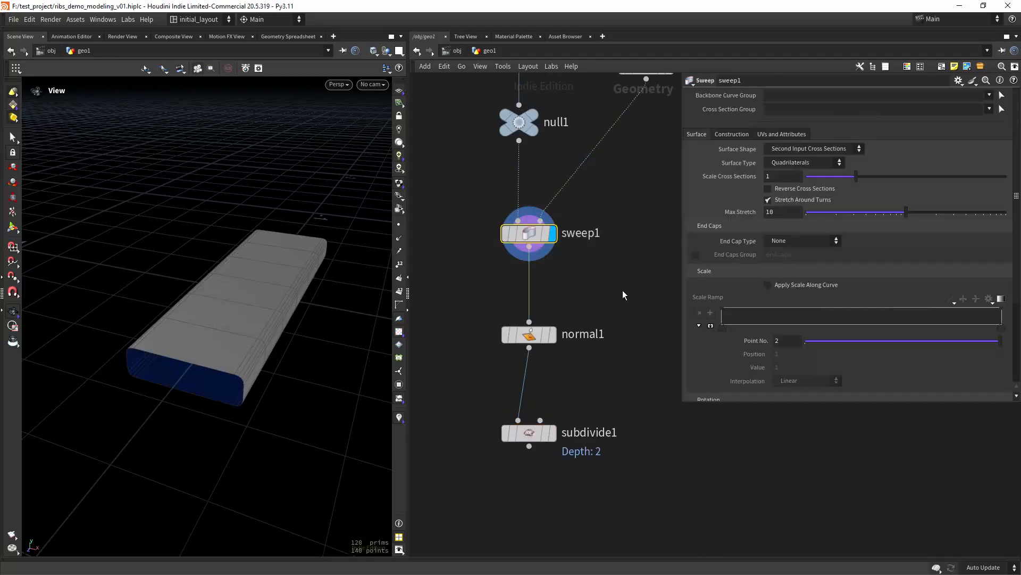
{"action": "left_click", "coordinate": [803, 240]}
{"action": "left_click", "coordinate": [798, 263]}
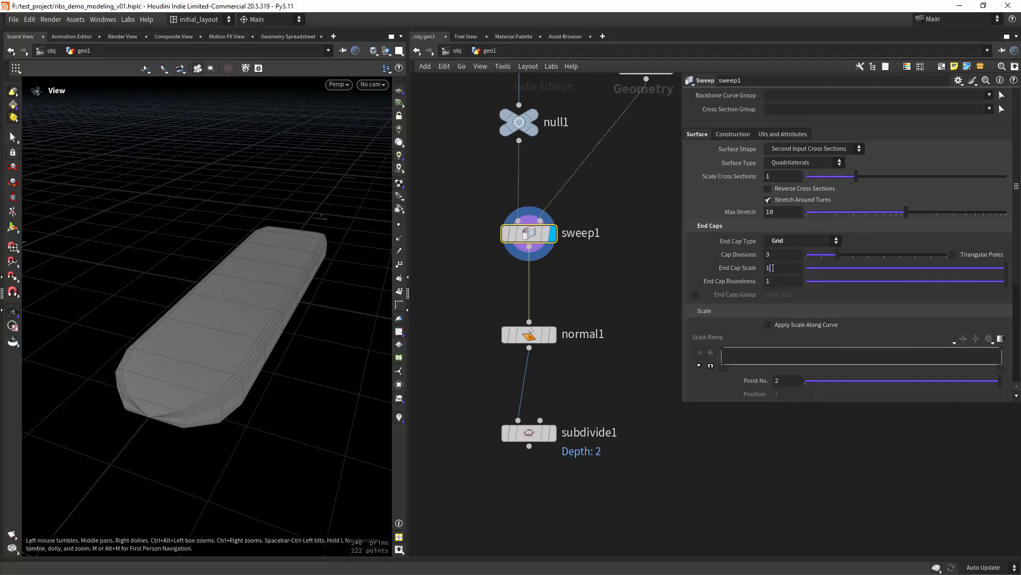
{"action": "left_click", "coordinate": [773, 267]}
{"action": "key", "text": "Return"}
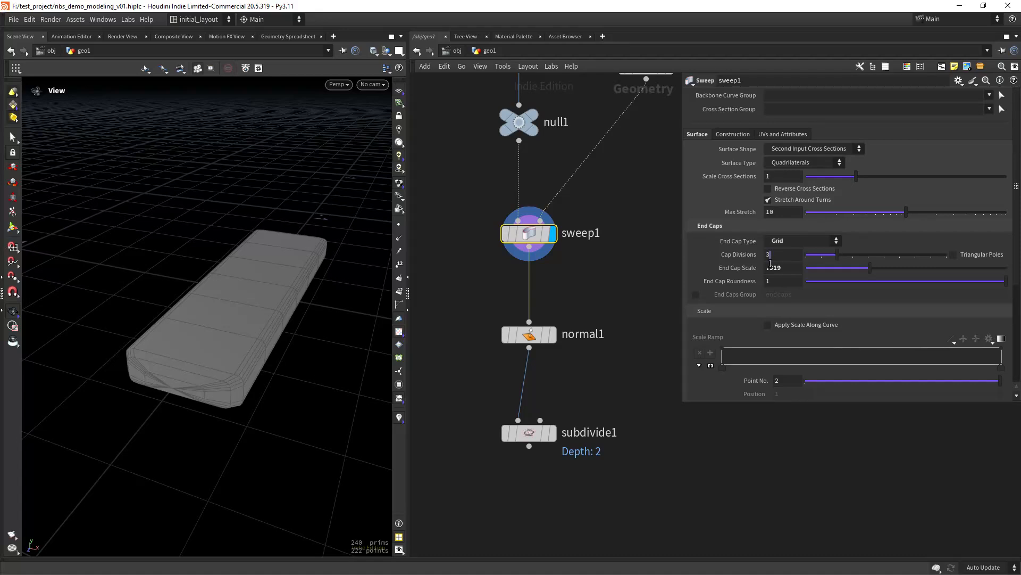
{"action": "left_click_drag", "start_coordinate": [771, 257], "coordinate": [713, 254]}
- Display subdivide1 and check the capped, smoothed ends with and without wireframe
{"action": "middle_click_drag", "start_coordinate": [599, 395], "coordinate": [605, 367]}
{"action": "left_click", "coordinate": [559, 405]}
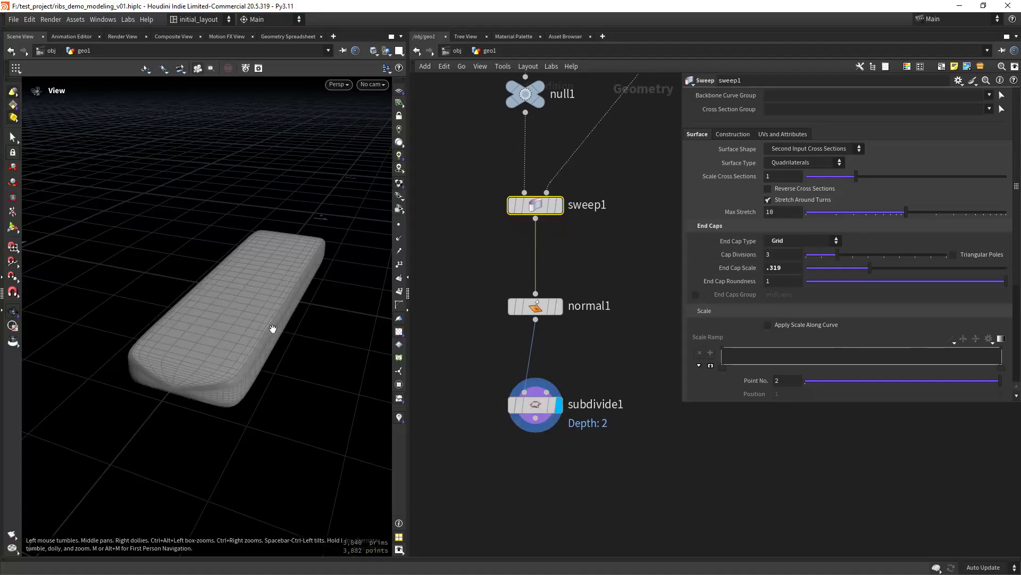
{"action": "key", "text": "shift+w"}
{"action": "mouse_move", "coordinate": [296, 326]}
{"action": "left_mouse_down"}
{"action": "mouse_move", "coordinate": [276, 339]}
{"action": "mouse_move", "coordinate": [280, 327]}
{"action": "left_mouse_up"}
{"action": "key", "text": "shift+w"}
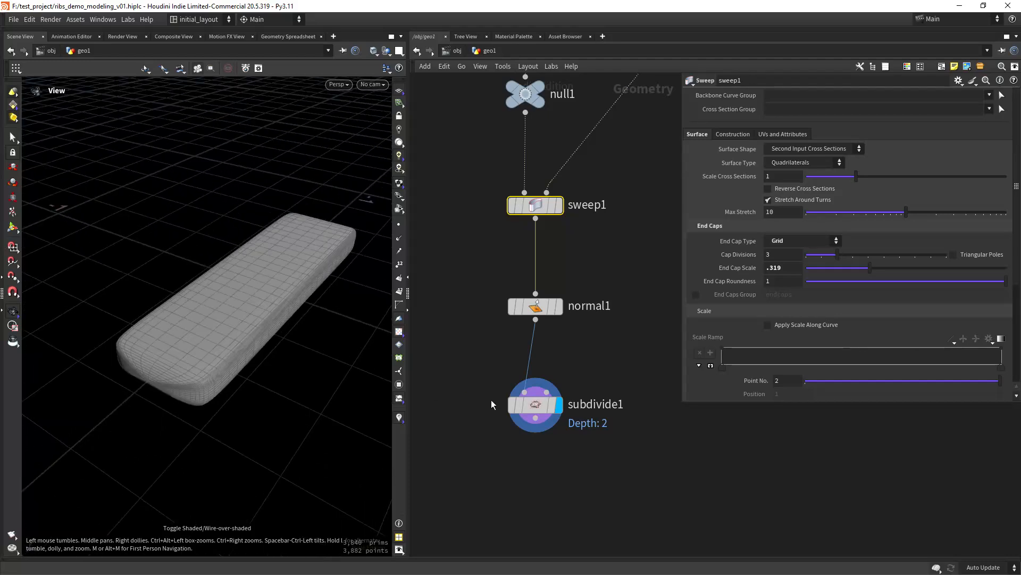
{"action": "middle_click_drag", "start_coordinate": [490, 400], "coordinate": [497, 291]}
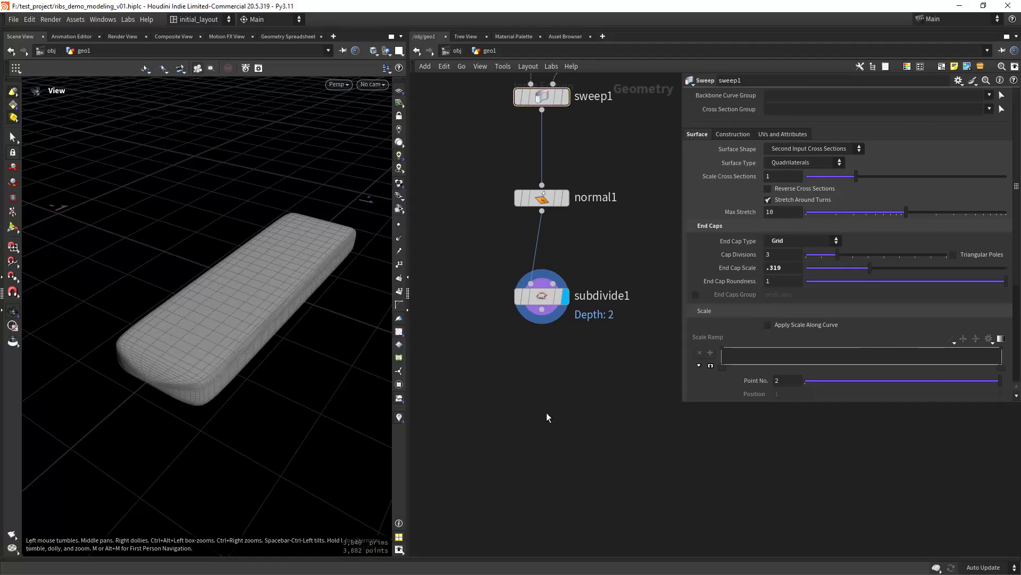
{"action": "key", "text": "Tab"}
- Add a mountain noise node below subdivide1, display it, and set Amplitude to 0.03
{"action": "key", "text": "Escape"}
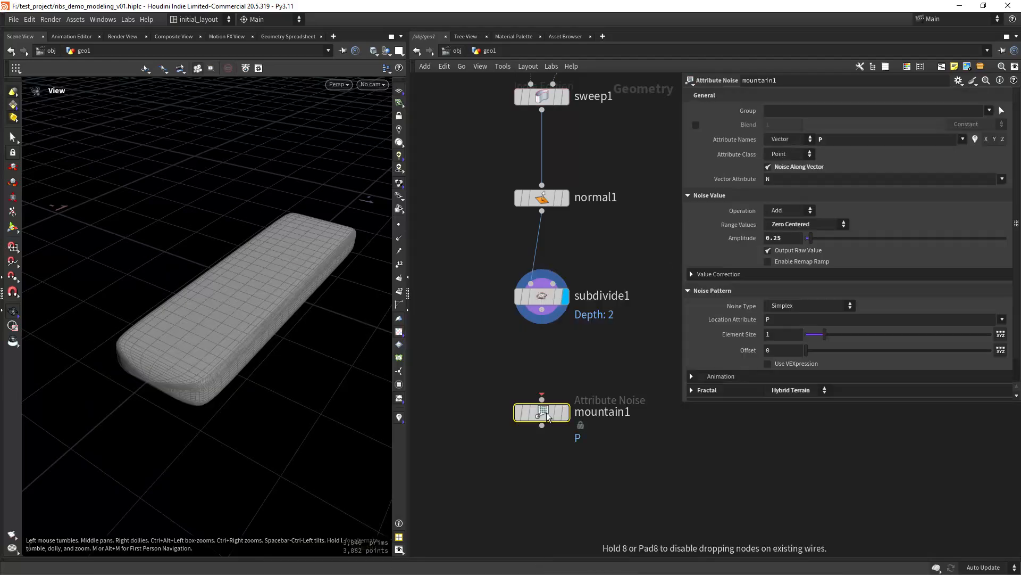
{"action": "left_click", "coordinate": [543, 412]}
{"action": "left_click", "coordinate": [573, 385]}
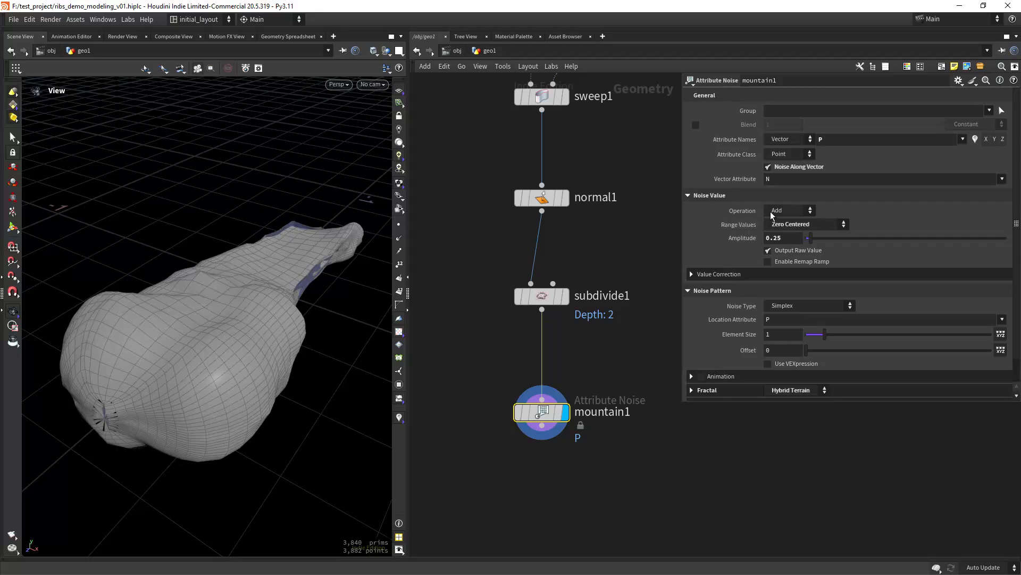
{"action": "double_click", "coordinate": [785, 238]}
{"action": "type", "text": "0.03"}
{"action": "key", "text": "Return"}
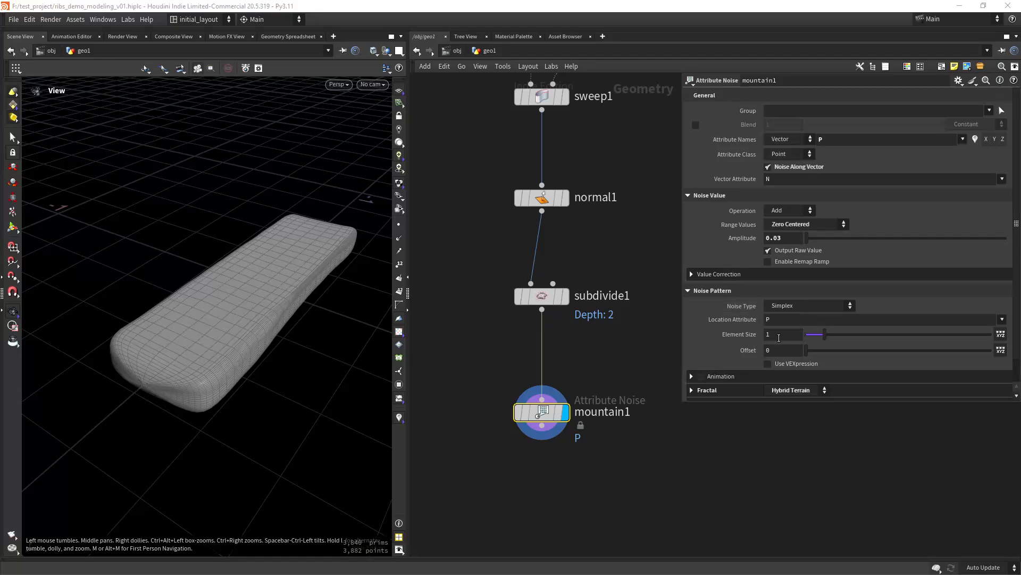
- Set Element Size to .27 and Offset to 10.1, trying 8.2 then reverting
{"action": "double_click", "coordinate": [779, 334]}
{"action": "type", "text": ".27"}
{"action": "key", "text": "Return"}
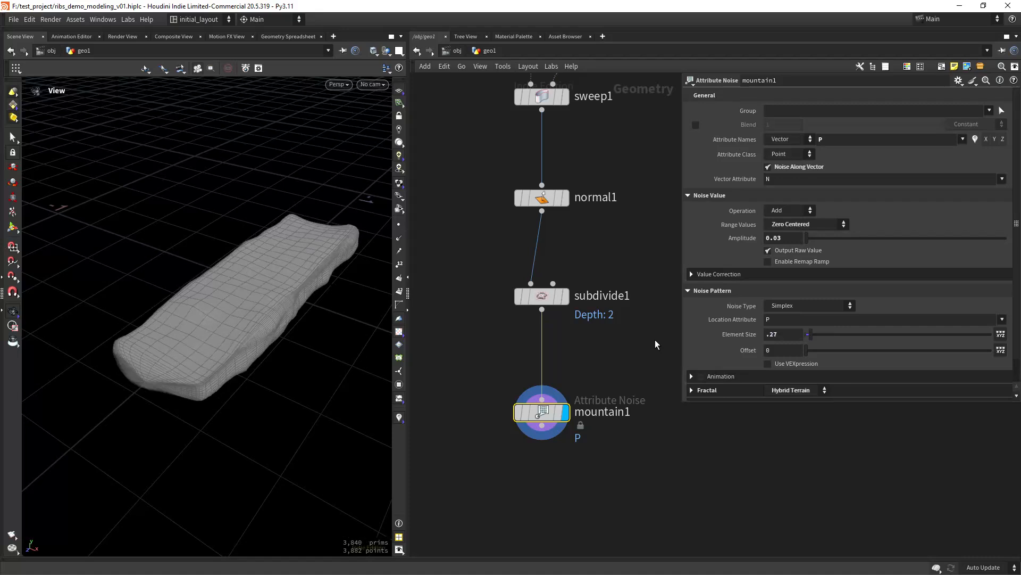
{"action": "key", "text": "Tab"}
{"action": "type", "text": "10.1"}
{"action": "key", "text": "Return"}
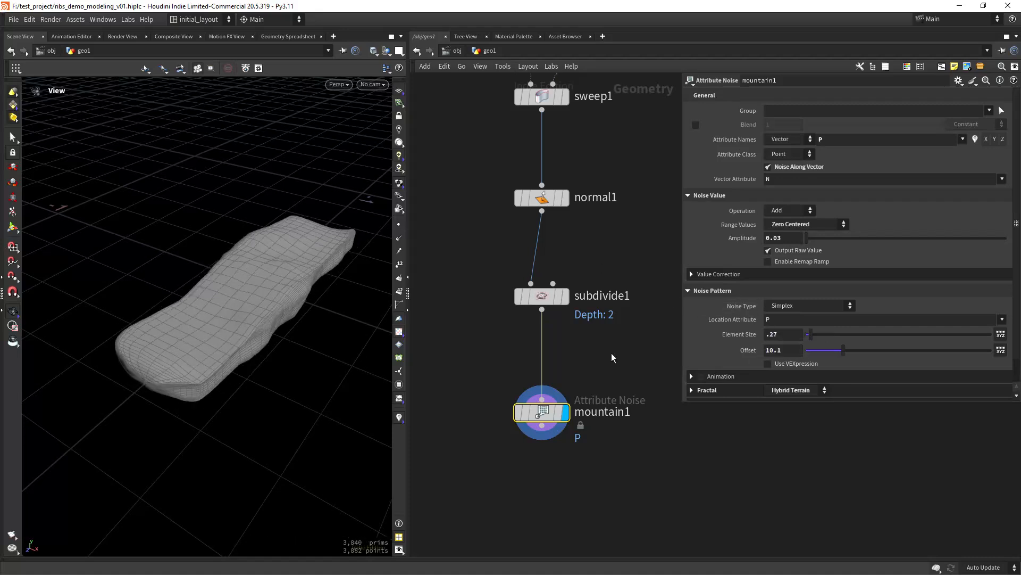
{"action": "left_click_drag", "start_coordinate": [843, 351], "coordinate": [837, 351]}
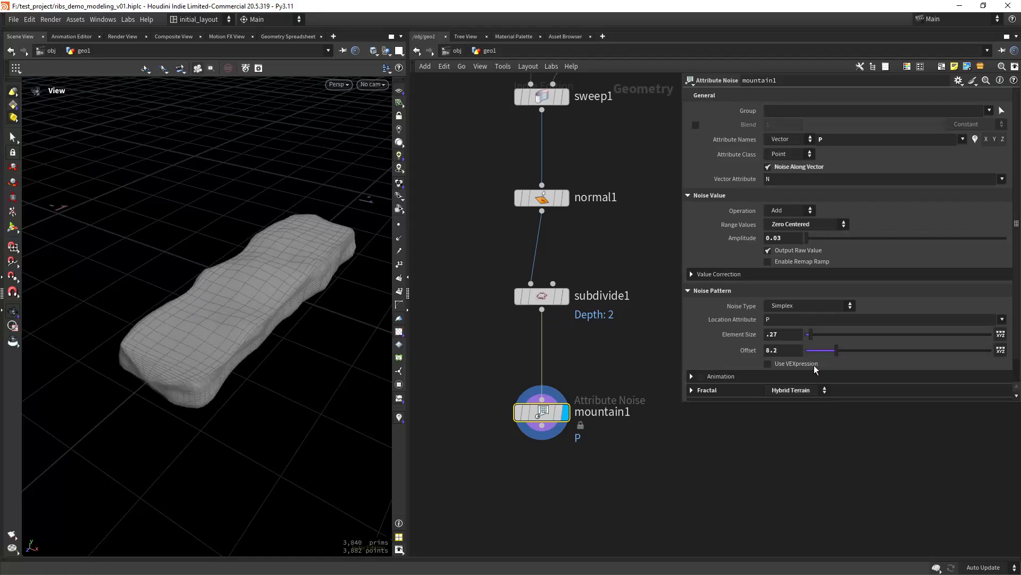
{"action": "key", "text": "ctrl+z"}
- Move mountain1 further down the network while inspecting the noised mesh
{"action": "left_click_drag", "start_coordinate": [298, 325], "coordinate": [265, 333]}
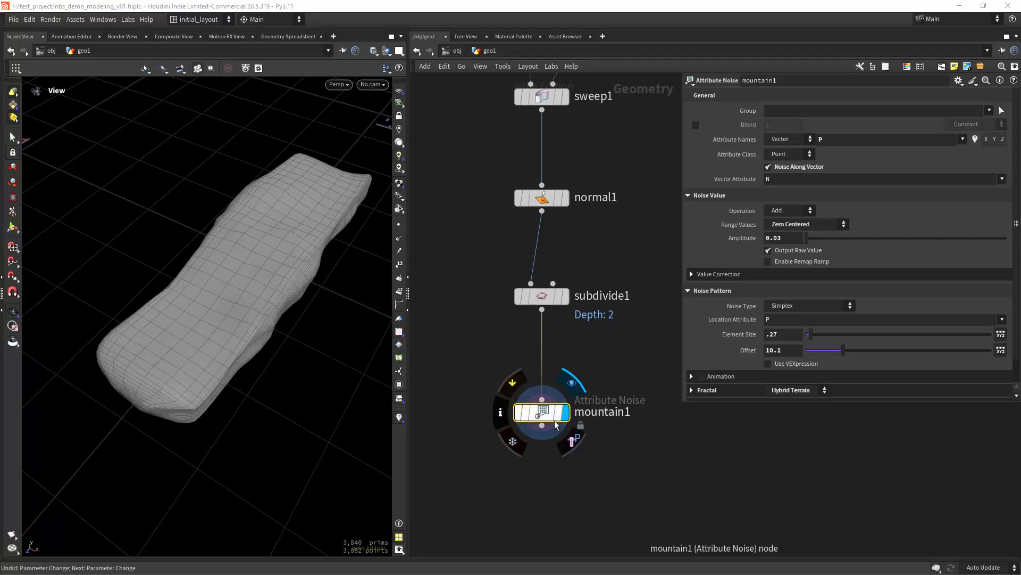
{"action": "left_click_drag", "start_coordinate": [542, 412], "coordinate": [542, 481]}
{"action": "left_click_drag", "start_coordinate": [290, 361], "coordinate": [430, 343]}
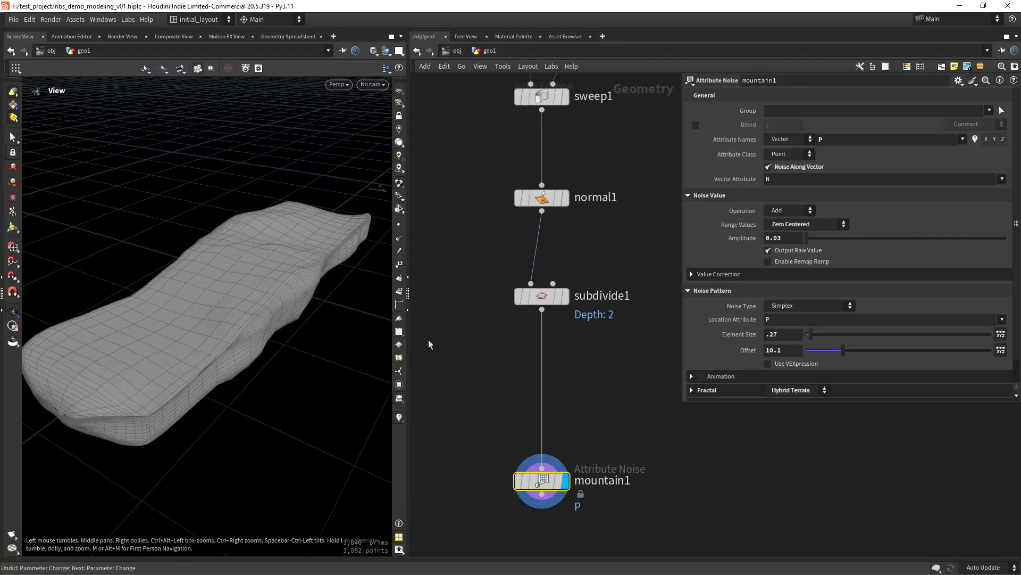
{"action": "middle_click_drag", "start_coordinate": [571, 356], "coordinate": [565, 331]}
- Add a Normal node with Points normals between subdivide1 and mountain1
{"action": "key", "text": "Tab"}
{"action": "type", "text": "no"}
{"action": "key", "text": "Return"}
{"action": "left_click", "coordinate": [547, 340]}
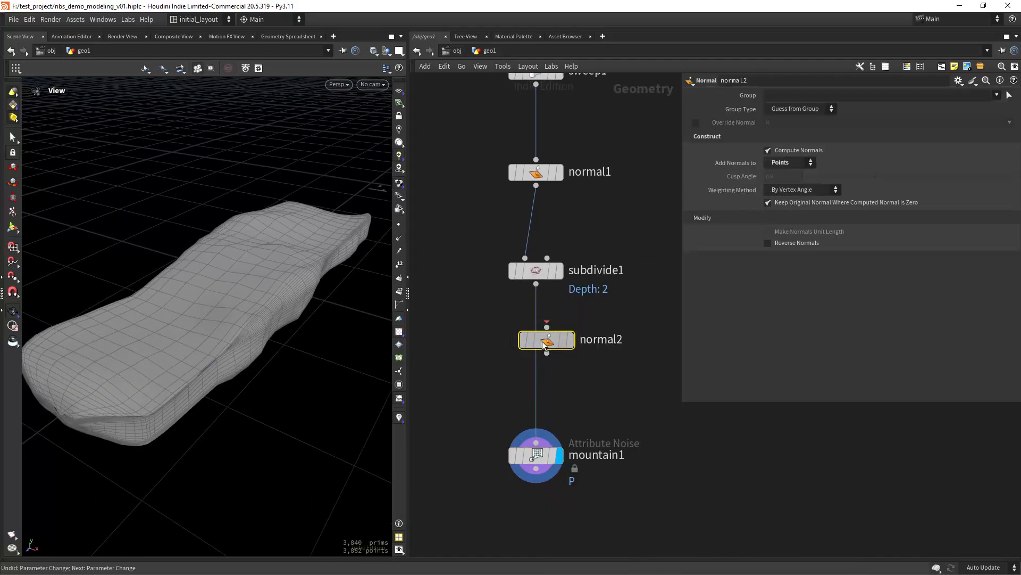
- Add an Attribute Blur on N with 100 iterations between normal2 and mountain1
{"action": "key", "text": "Tab"}
{"action": "type", "text": "att bl"}
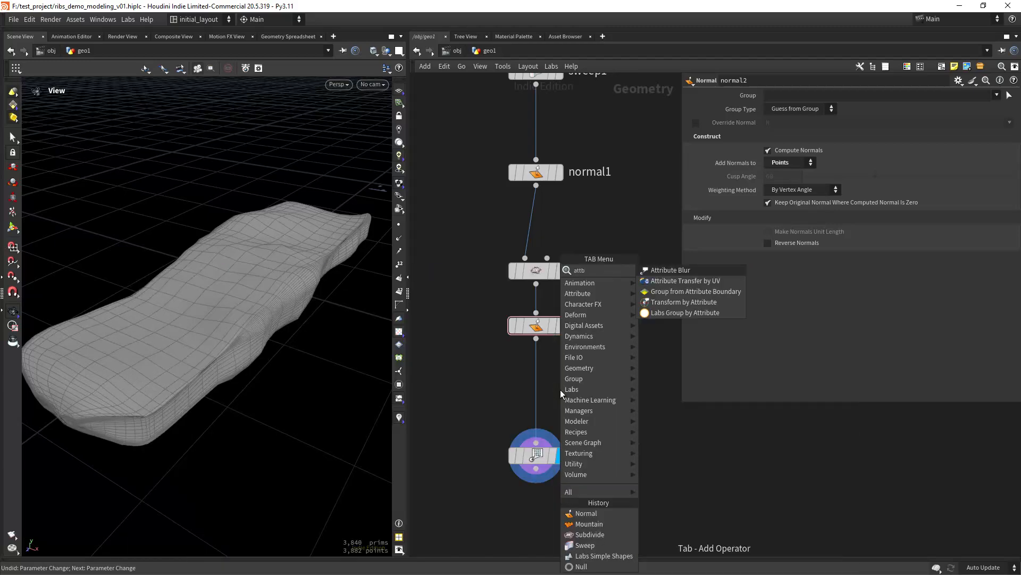
{"action": "key", "text": "Return"}
{"action": "left_click", "coordinate": [560, 390]}
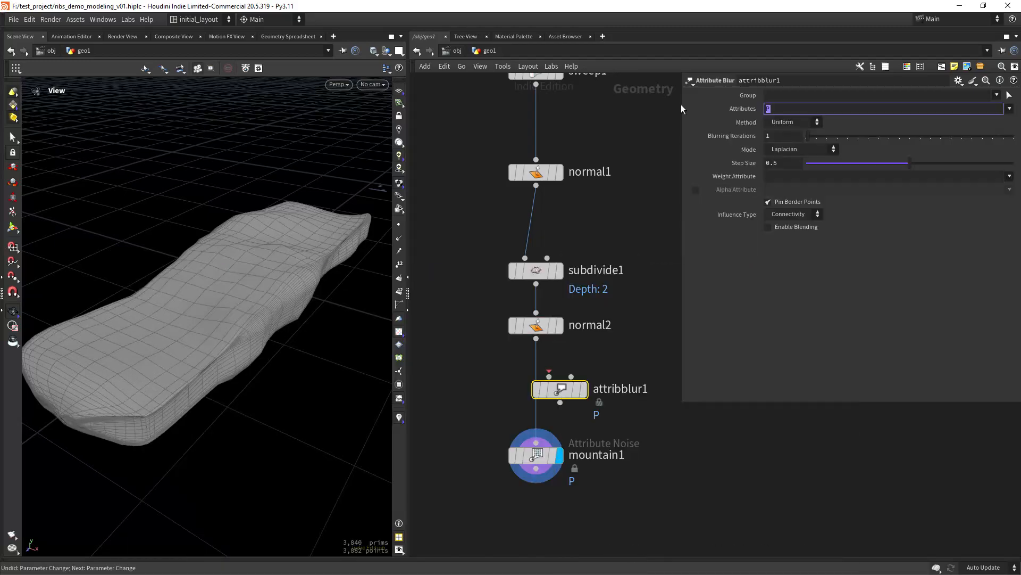
{"action": "type", "text": "N"}
{"action": "key", "text": "Return"}
{"action": "left_click", "coordinate": [769, 137]}
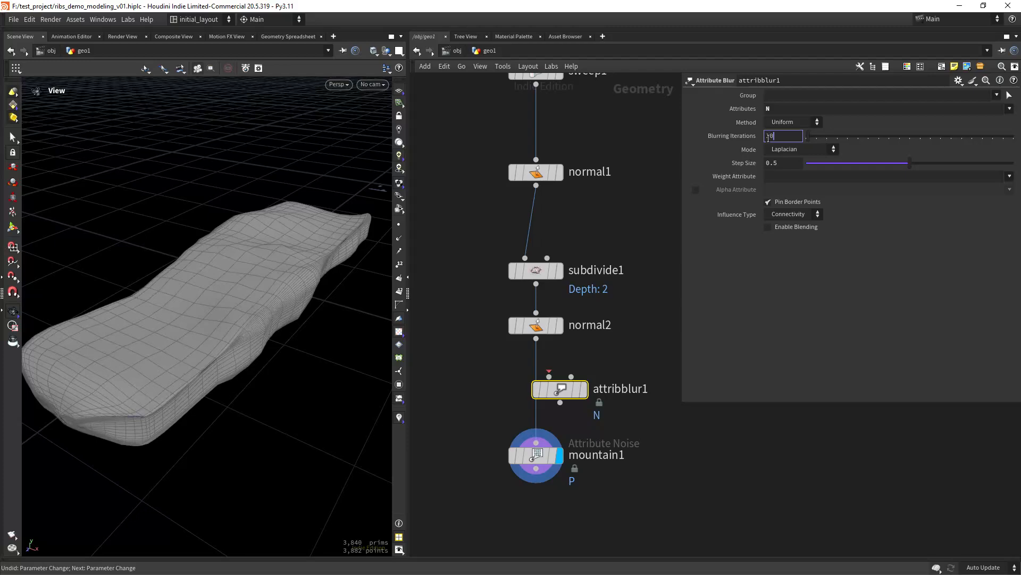
{"action": "type", "text": "0"}
{"action": "key", "text": "Return"}
{"action": "left_click_drag", "start_coordinate": [561, 389], "coordinate": [536, 381]}
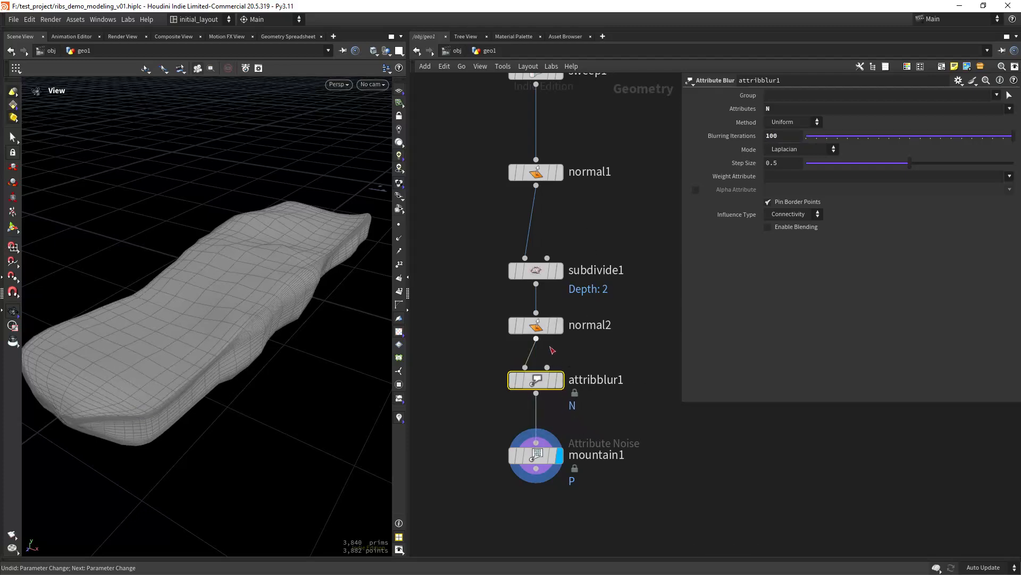
- Toggle attribblur1's bypass to compare the result, view it shaded, and save the scene
{"action": "left_click_drag", "start_coordinate": [246, 321], "coordinate": [337, 312]}
{"action": "mouse_move", "coordinate": [524, 380]}
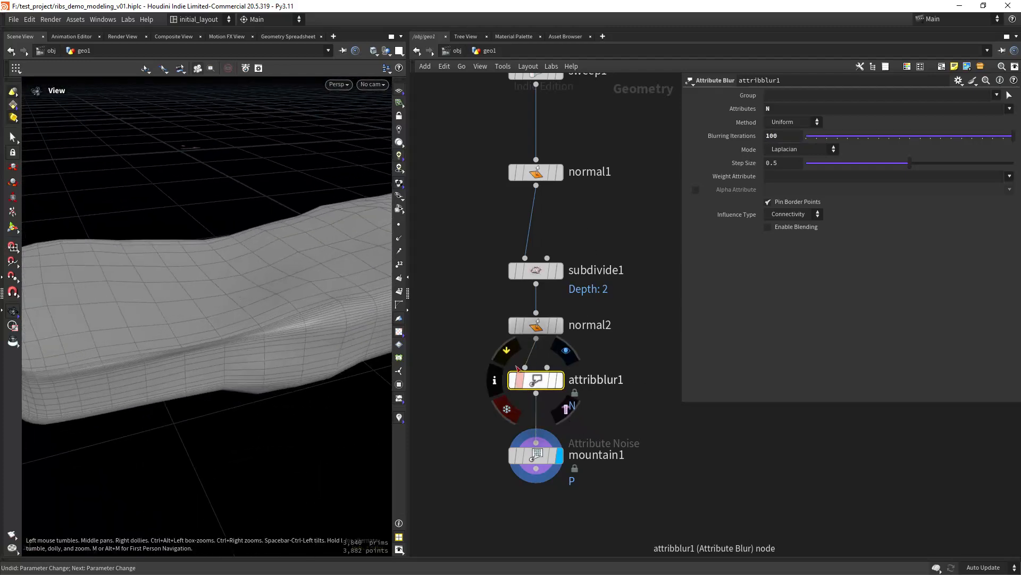
{"action": "left_click", "coordinate": [506, 357]}
{"action": "left_click", "coordinate": [506, 358]}
{"action": "right_click_drag", "start_coordinate": [288, 383], "coordinate": [171, 413]}
{"action": "left_click_drag", "start_coordinate": [170, 413], "coordinate": [298, 377]}
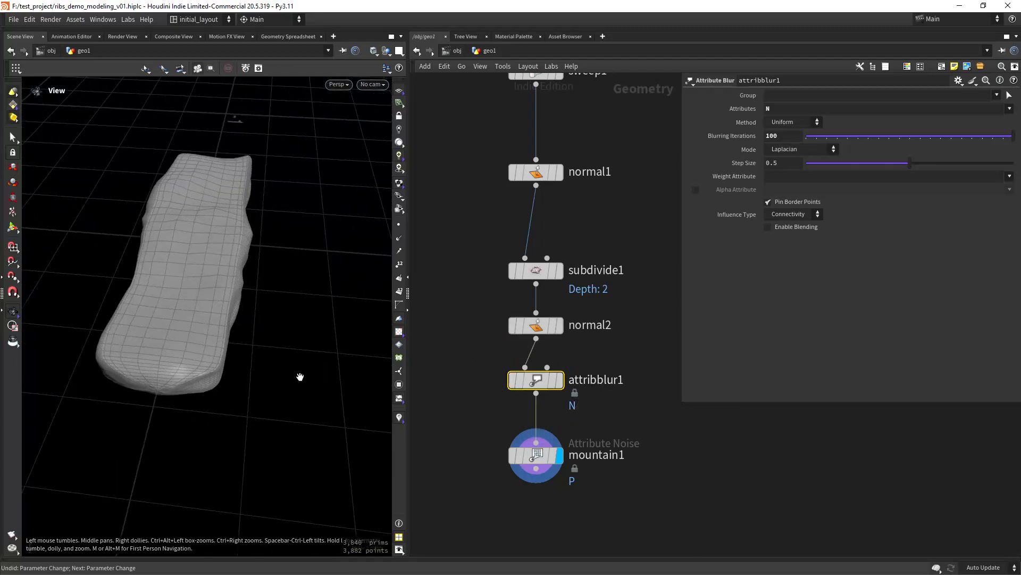
{"action": "key", "text": "shift+w"}
{"action": "middle_click_drag", "start_coordinate": [257, 310], "coordinate": [287, 342]}
{"action": "mouse_move", "coordinate": [287, 342]}
{"action": "left_mouse_down"}
{"action": "mouse_move", "coordinate": [279, 349]}
{"action": "mouse_move", "coordinate": [303, 335]}
{"action": "mouse_move", "coordinate": [266, 353]}
{"action": "mouse_move", "coordinate": [265, 314]}
{"action": "mouse_move", "coordinate": [269, 364]}
{"action": "mouse_move", "coordinate": [246, 358]}
{"action": "mouse_move", "coordinate": [285, 345]}
{"action": "left_mouse_up"}
{"action": "key", "text": "ctrl+s"}
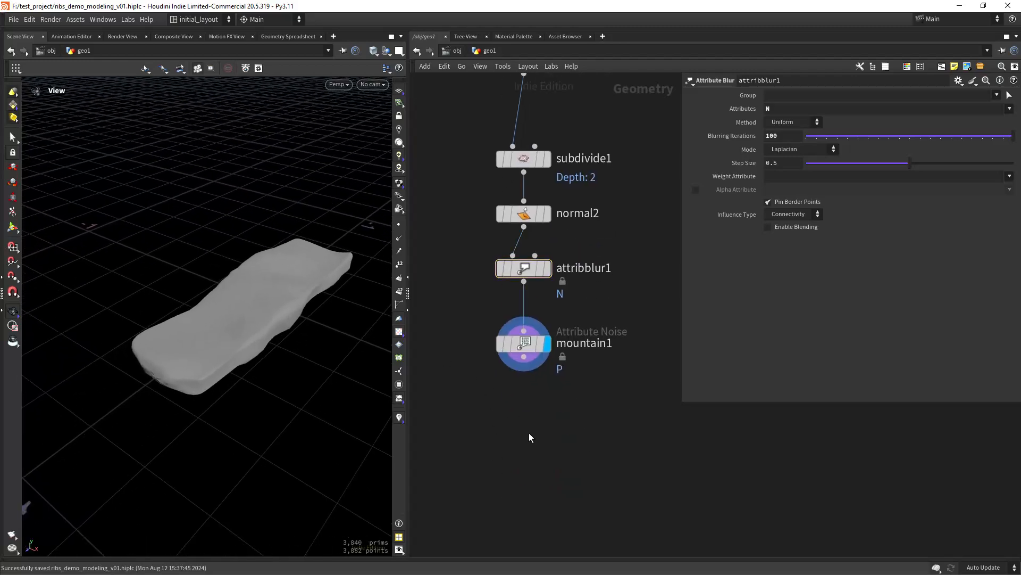
- Add subdivide2 at Depth 1 after mountain1 and make it the displayed node
{"action": "key", "text": "Tab"}
{"action": "type", "text": "sub"}
{"action": "key", "text": "Return"}
{"action": "left_click", "coordinate": [529, 433]}
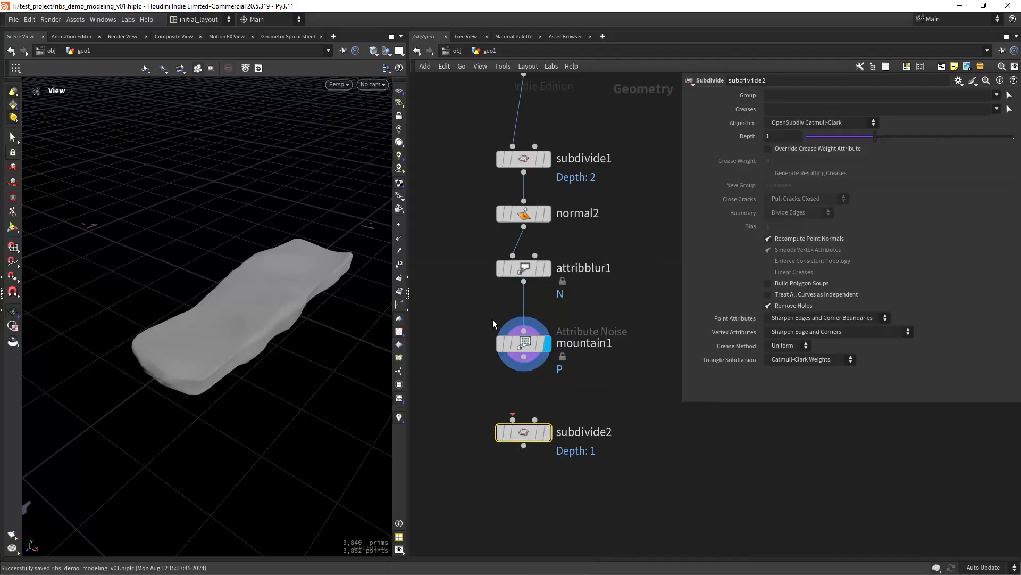
{"action": "left_click_drag", "start_coordinate": [521, 372], "coordinate": [513, 420]}
{"action": "left_click", "coordinate": [547, 432]}
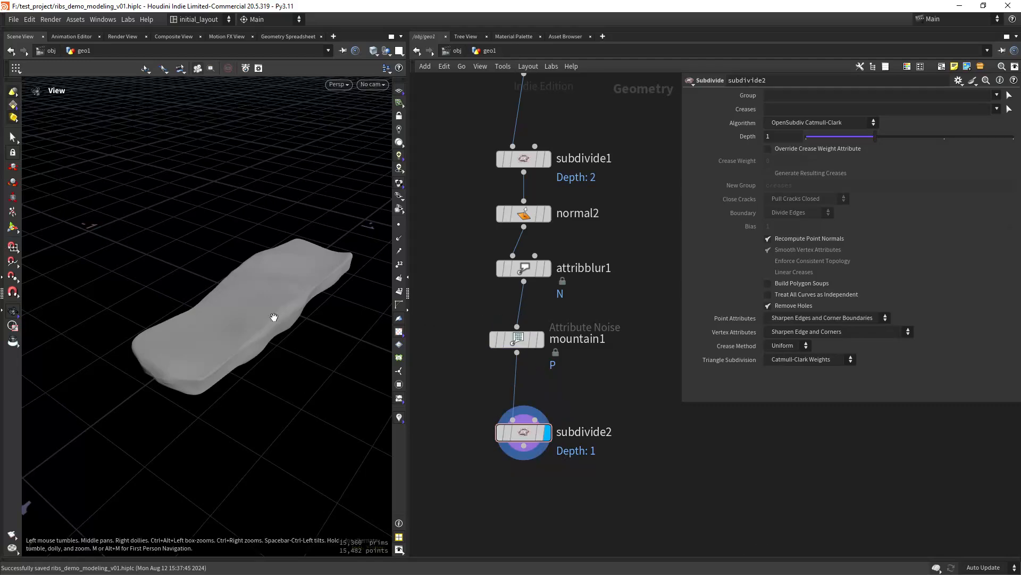
- Show wireframe over the shaded 15,360-polygon mesh and center the network on subdivide2
{"action": "scroll", "coordinate": [292, 293], "scroll_direction": "up", "scroll_amount": 3}
{"action": "left_click_drag", "start_coordinate": [292, 292], "coordinate": [319, 313]}
{"action": "key", "text": "shift+w"}
{"action": "left_click_drag", "start_coordinate": [261, 298], "coordinate": [273, 322]}
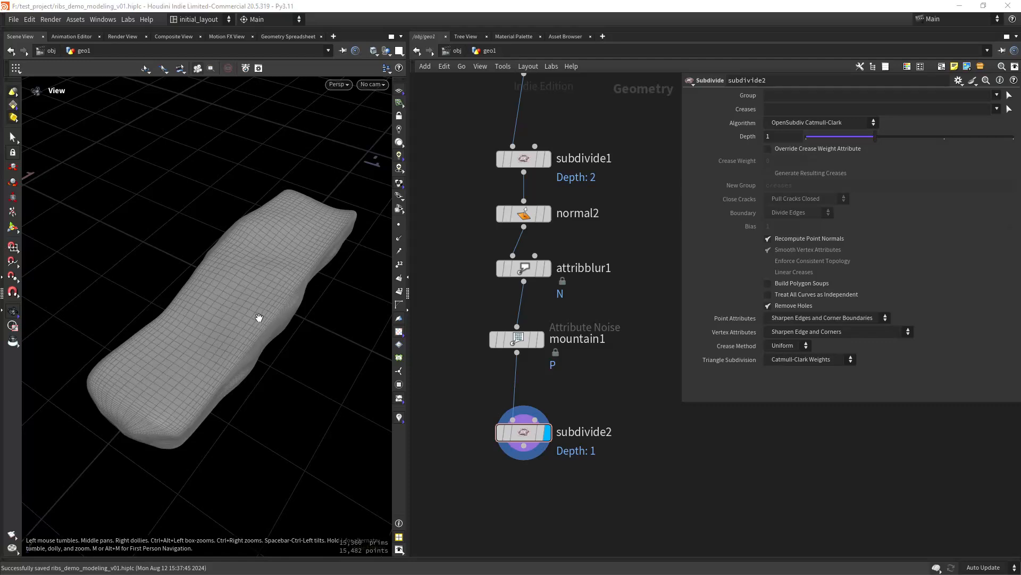
{"action": "right_click_drag", "start_coordinate": [259, 318], "coordinate": [227, 339]}
{"action": "middle_click_drag", "start_coordinate": [525, 525], "coordinate": [499, 368]}
{"action": "scroll", "coordinate": [499, 367], "scroll_direction": "up", "scroll_amount": 3}
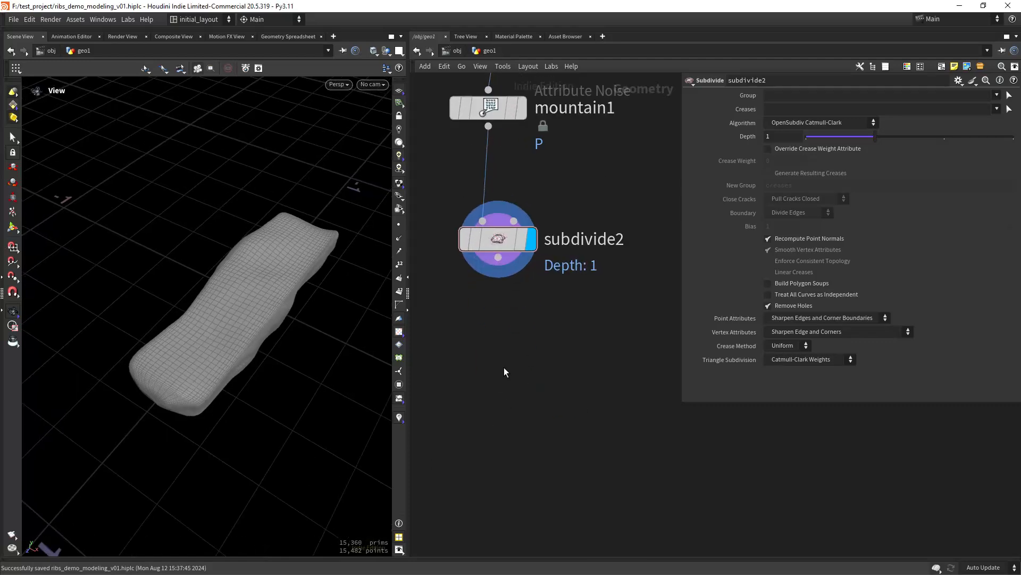
{"action": "key", "text": "Tab"}
- Add vdbfrompolygons1 under subdivide2, display it, and set Voxel Size to 0.005
{"action": "type", "text": "vdbfpo"}
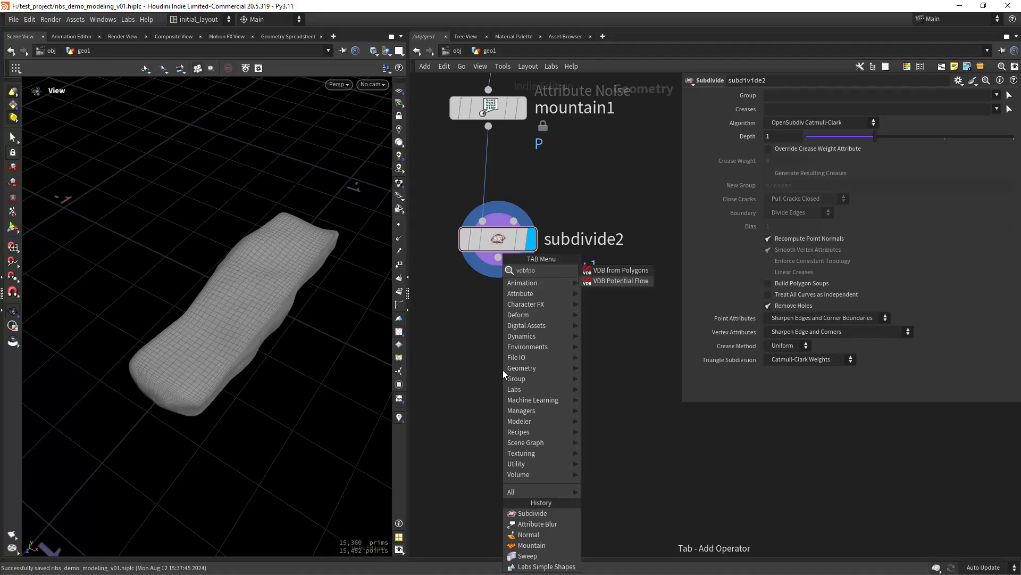
{"action": "key", "text": "Return"}
{"action": "left_click", "coordinate": [501, 370]}
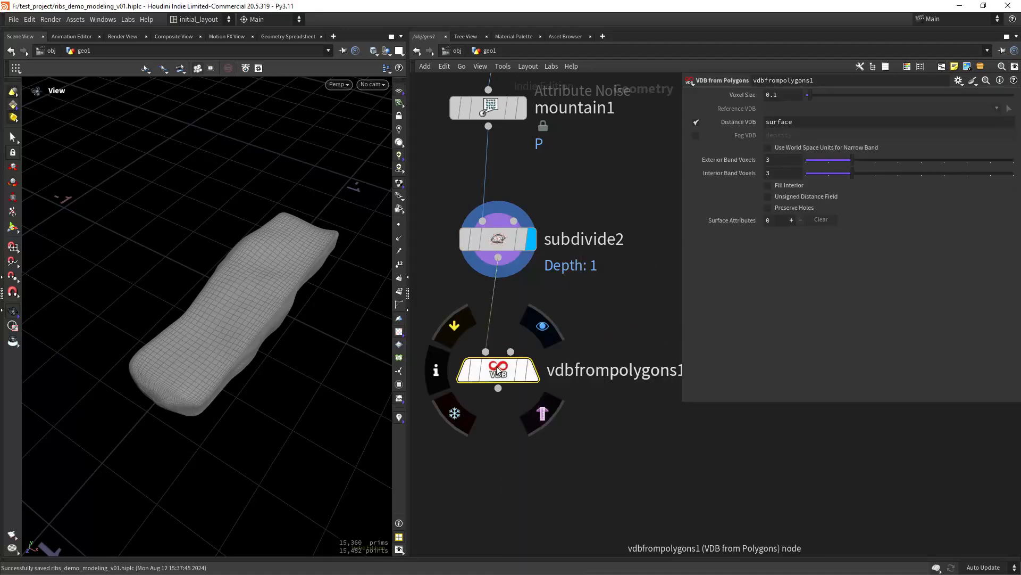
{"action": "left_click", "coordinate": [542, 326]}
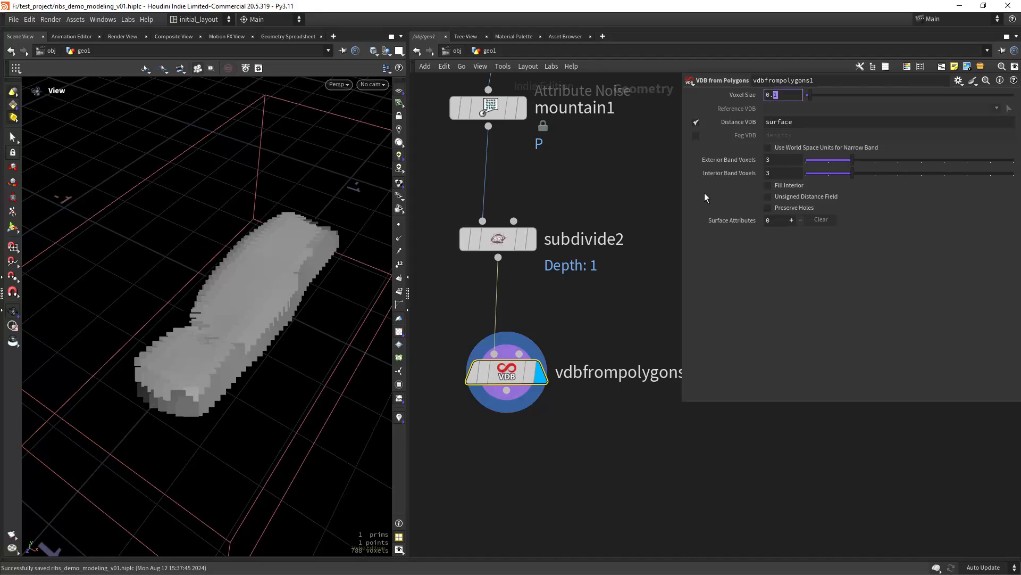
{"action": "type", "text": "005"}
{"action": "key", "text": "Return"}
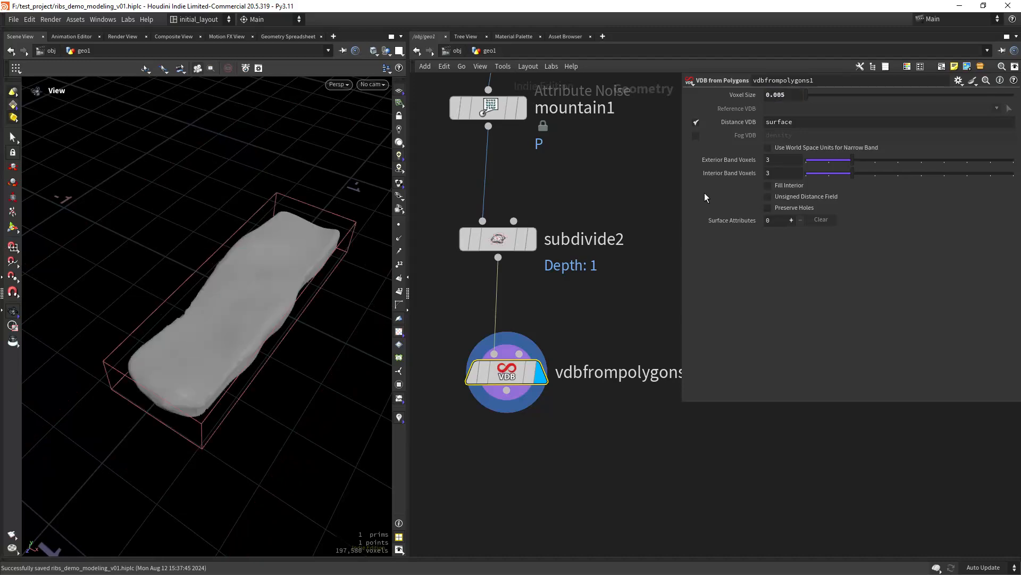
{"action": "right_click_drag", "start_coordinate": [250, 322], "coordinate": [294, 267]}
{"action": "left_click_drag", "start_coordinate": [294, 267], "coordinate": [262, 322]}
{"action": "right_click_drag", "start_coordinate": [262, 321], "coordinate": [265, 274]}
{"action": "middle_click_drag", "start_coordinate": [545, 496], "coordinate": [549, 408]}
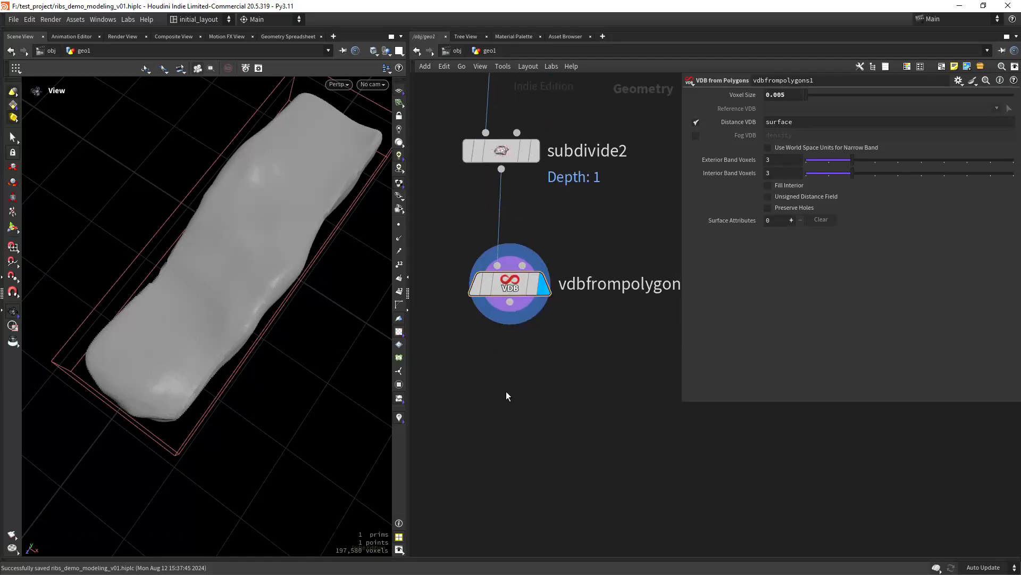
{"action": "key", "text": "Tab"}
- Add vdbsmoothsdf1 under vdbfrompolygons1 with Mean Value over 4 iterations and display it
{"action": "type", "text": "vdbsm"}
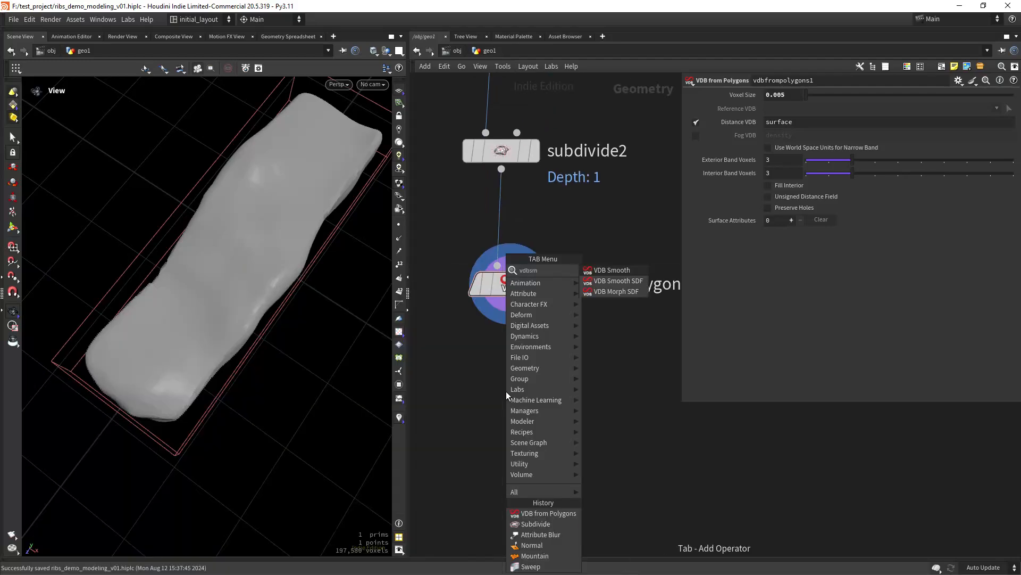
{"action": "key", "text": "Down"}
{"action": "key", "text": "Return"}
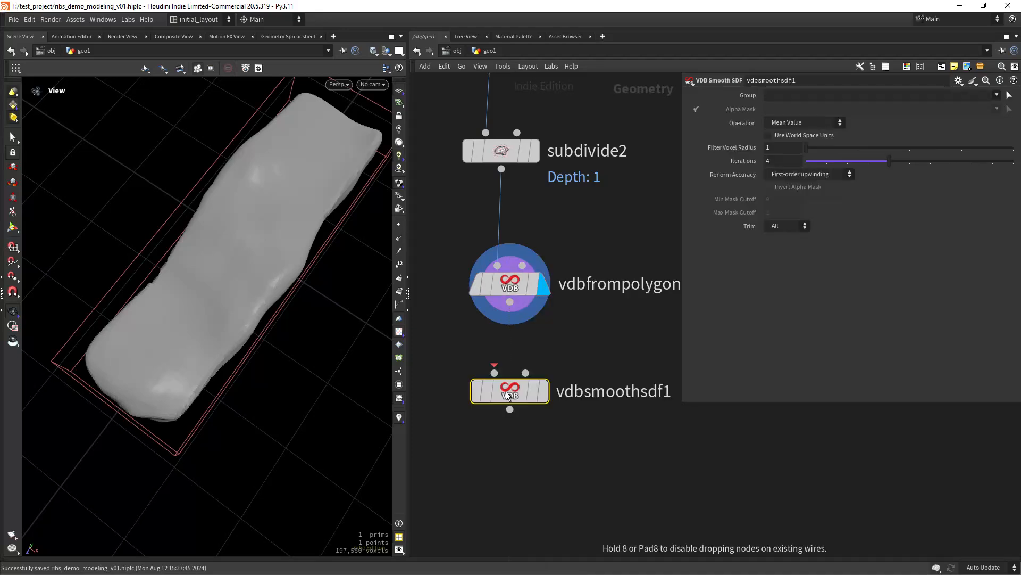
{"action": "left_click", "coordinate": [509, 395]}
{"action": "left_click", "coordinate": [550, 344]}
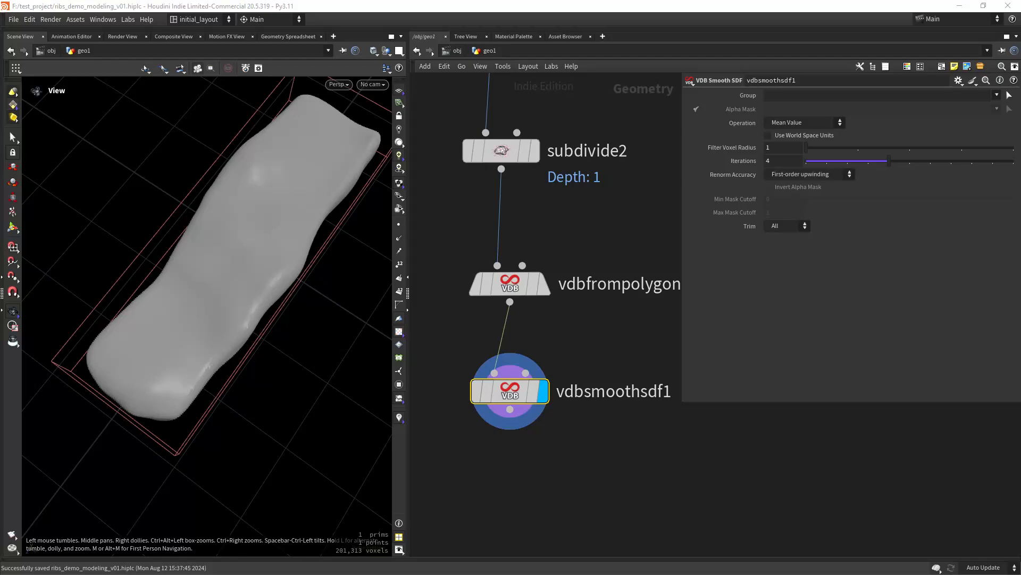
{"action": "middle_click_drag", "start_coordinate": [485, 500], "coordinate": [503, 373]}
- Add a Volume VOP fed by vdbsmoothsdf1 and display its output
{"action": "key", "text": "Tab"}
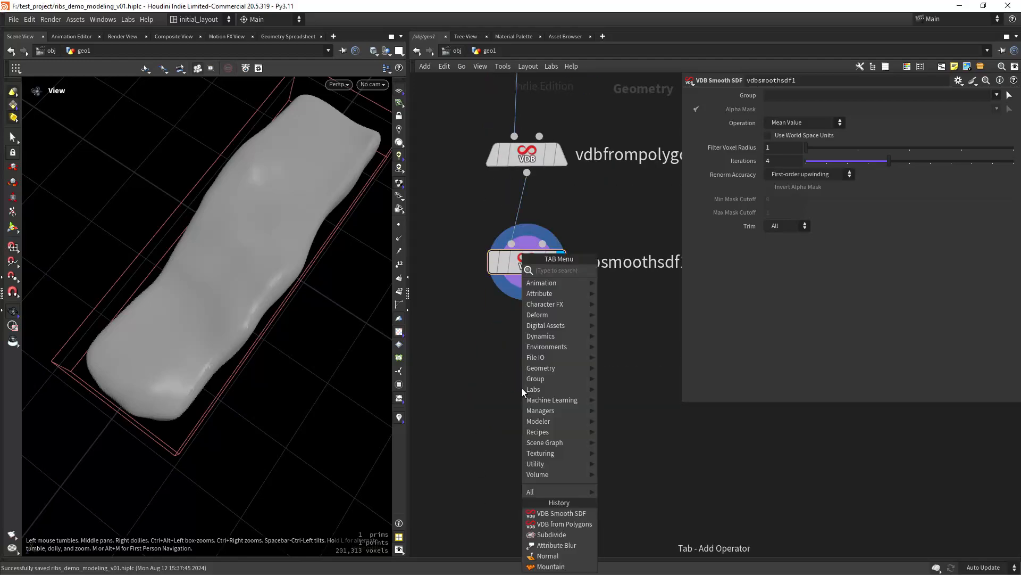
{"action": "type", "text": "vol"}
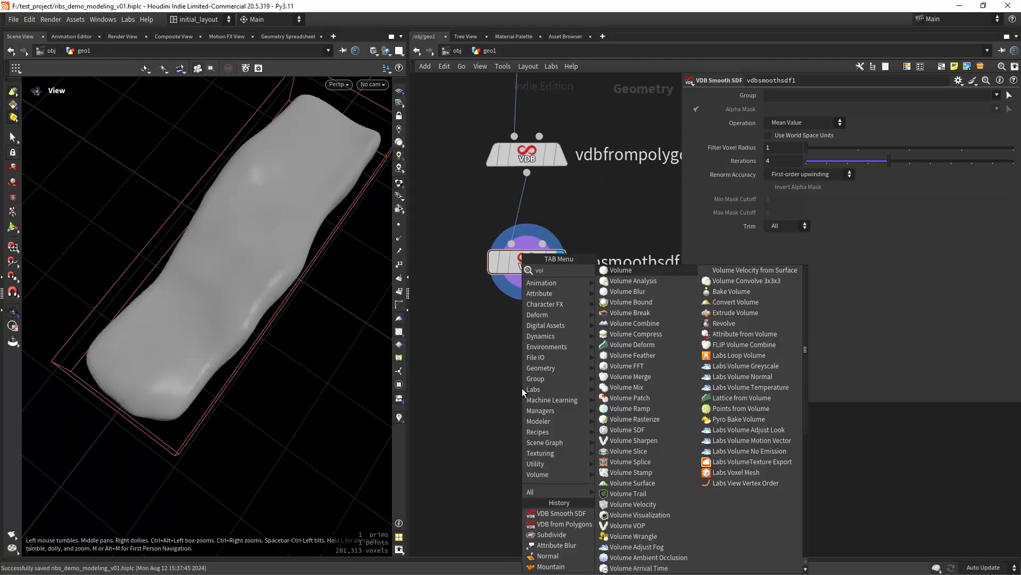
{"action": "type", "text": "vop"}
{"action": "key", "text": "Return"}
{"action": "left_click", "coordinate": [522, 388]}
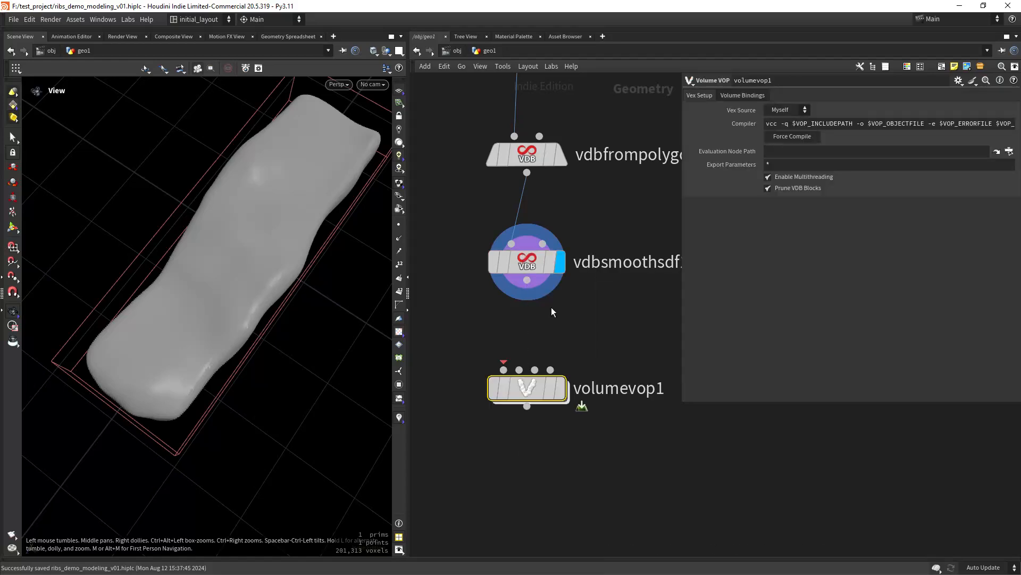
{"action": "left_click_drag", "start_coordinate": [526, 280], "coordinate": [504, 370]}
{"action": "left_click", "coordinate": [560, 388]}
{"action": "middle_click_drag", "start_coordinate": [552, 480], "coordinate": [553, 421]}
{"action": "left_click", "coordinate": [513, 438]}
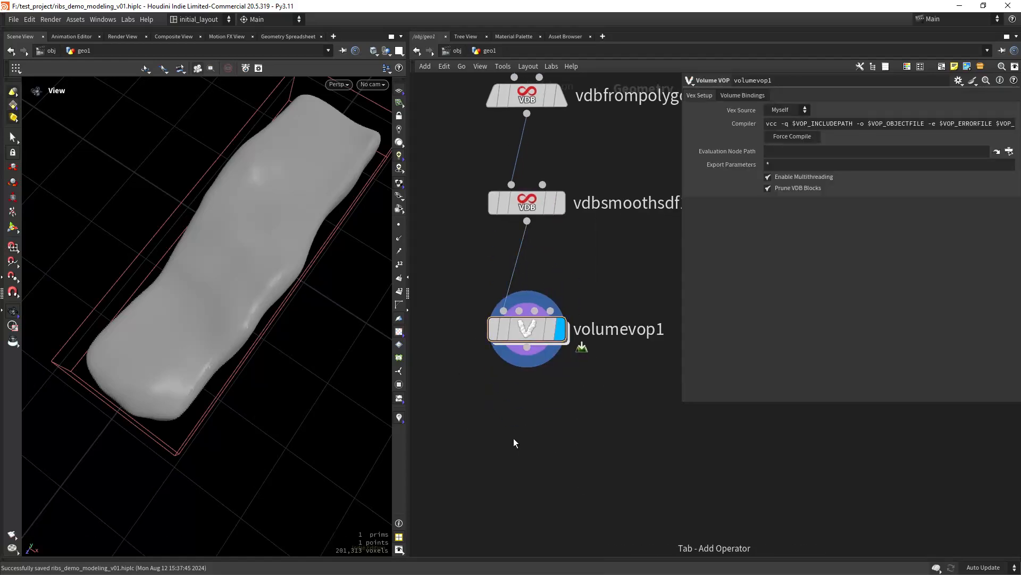
- Add a Convert VDB node below volumevop1 with Convert To set to Polygons
{"action": "key", "text": "Tab"}
{"action": "type", "text": "conver"}
{"action": "key", "text": "Down"}
{"action": "key", "text": "Down"}
{"action": "key", "text": "Down"}
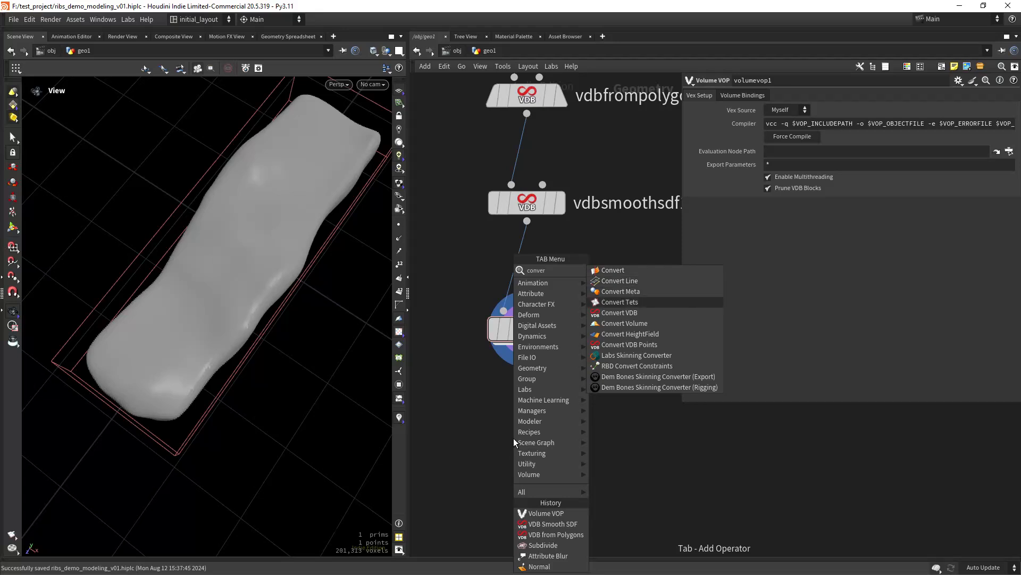
{"action": "key", "text": "Down"}
{"action": "key", "text": "Return"}
{"action": "left_click", "coordinate": [513, 438]}
{"action": "left_click", "coordinate": [786, 112]}
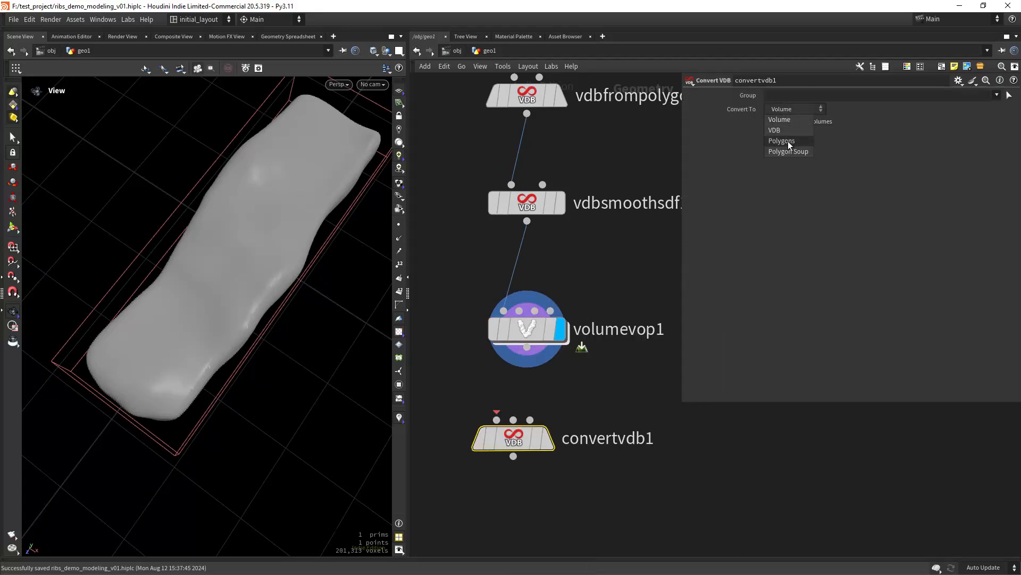
{"action": "left_click", "coordinate": [789, 142]}
- Wire volumevop1 into convertvdb1, display it, and switch the viewport to smooth shading
{"action": "left_click_drag", "start_coordinate": [527, 346], "coordinate": [535, 446]}
{"action": "mouse_move", "coordinate": [535, 447]}
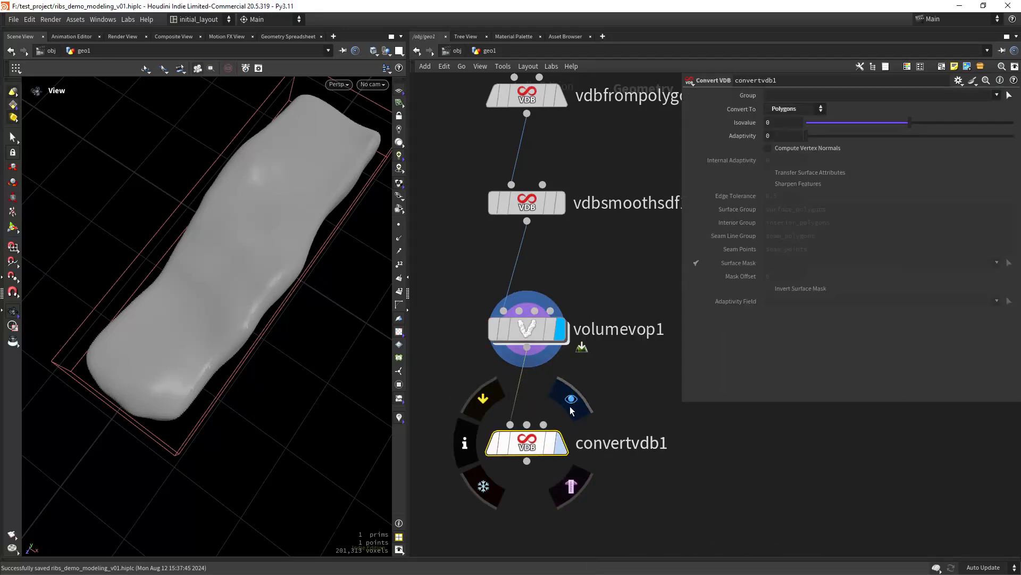
{"action": "left_click", "coordinate": [571, 403]}
{"action": "scroll", "coordinate": [262, 298], "scroll_direction": "up", "scroll_amount": 2}
{"action": "key", "text": "shift+w"}
{"action": "scroll", "coordinate": [294, 313], "scroll_direction": "down", "scroll_amount": 1}
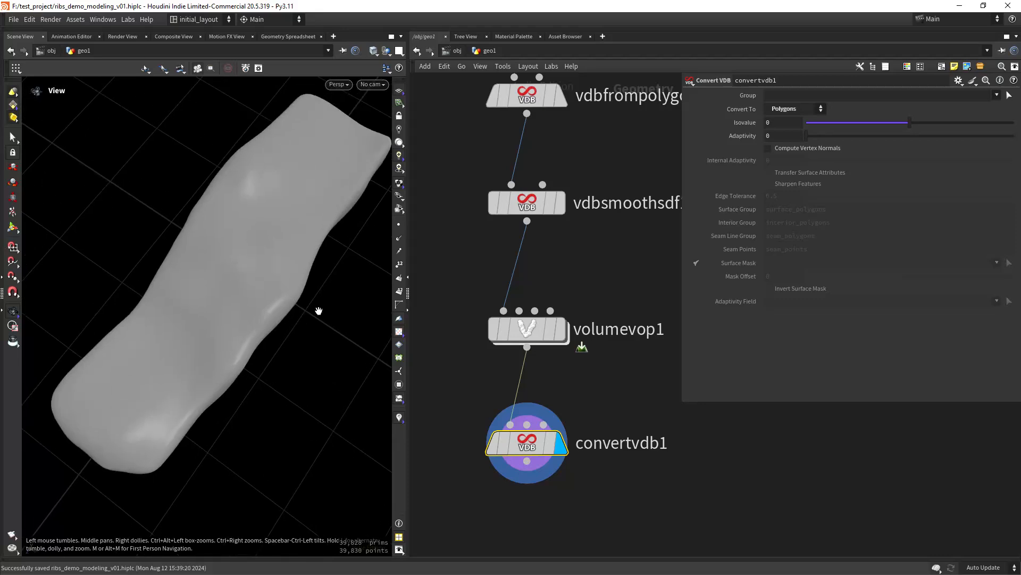
- Enter volumevop1 and arrange the global and output nodes in the network
{"action": "double_click", "coordinate": [534, 330]}
{"action": "middle_click_drag", "start_coordinate": [639, 337], "coordinate": [432, 347]}
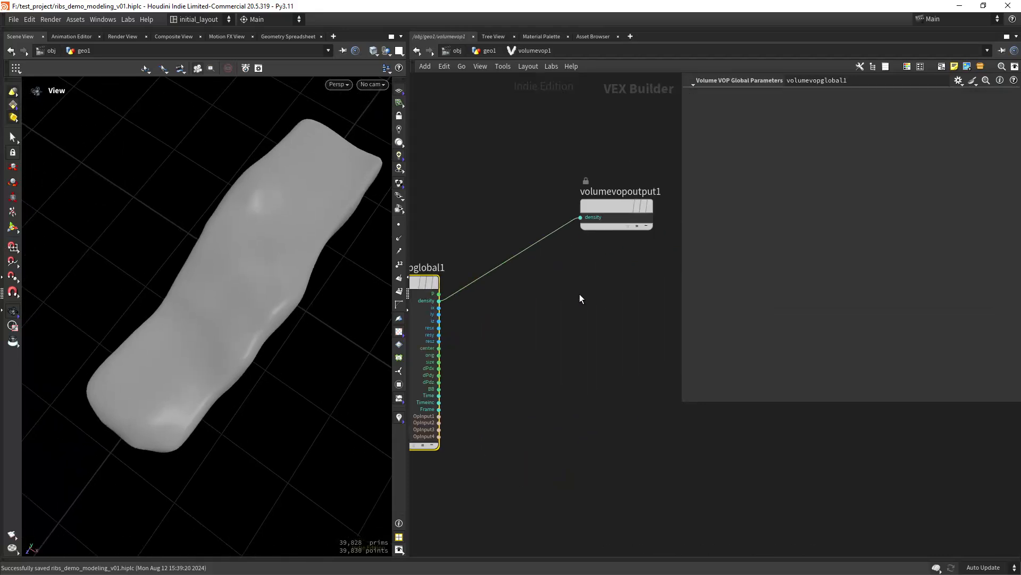
{"action": "left_click_drag", "start_coordinate": [681, 292], "coordinate": [913, 266]}
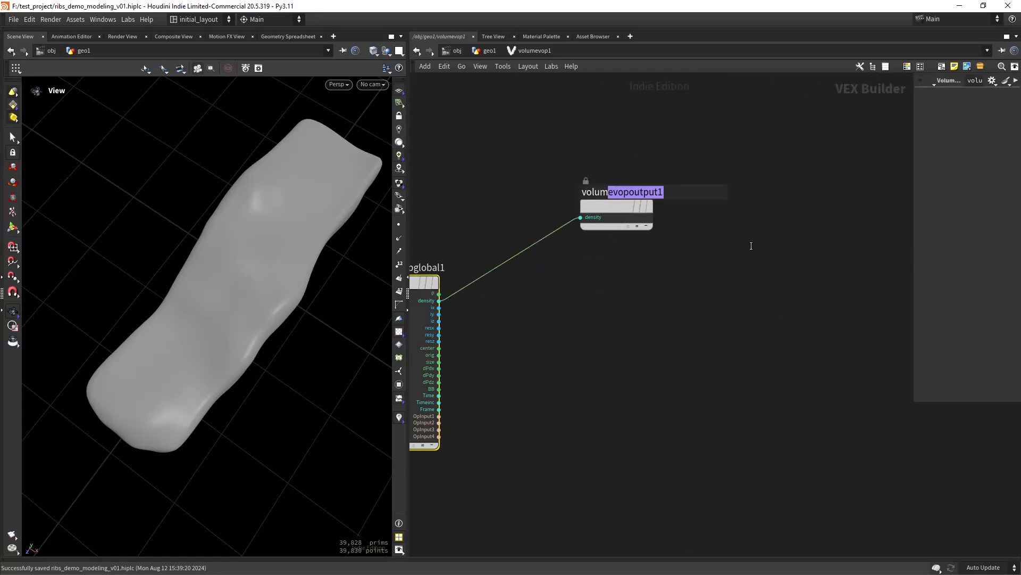
{"action": "left_click_drag", "start_coordinate": [618, 209], "coordinate": [859, 271]}
{"action": "middle_click_drag", "start_coordinate": [600, 381], "coordinate": [641, 329]}
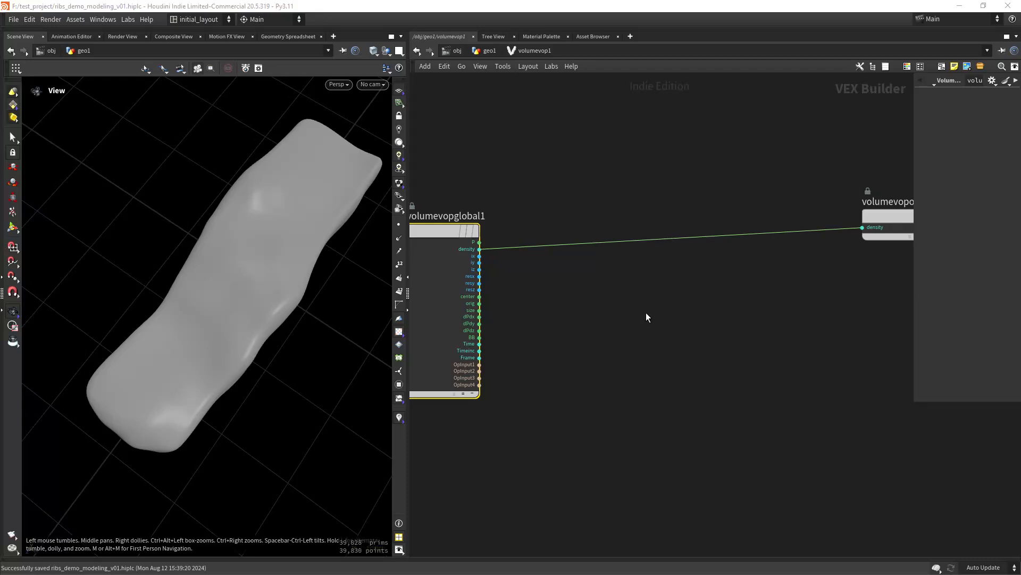
{"action": "middle_click_drag", "start_coordinate": [647, 313], "coordinate": [629, 312]}
- Add an Anti-Aliased Noise node, aanoise1, with P wired into its pos input
{"action": "key", "text": "Tab"}
{"action": "type", "text": "aanoi"}
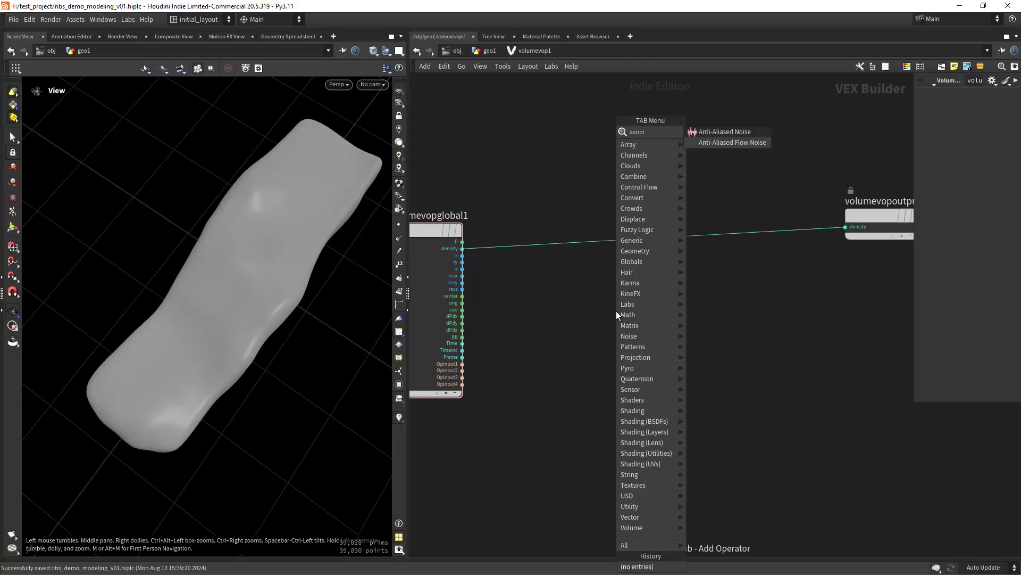
{"action": "key", "text": "Return"}
{"action": "left_click", "coordinate": [616, 311]}
{"action": "left_click", "coordinate": [462, 241]}
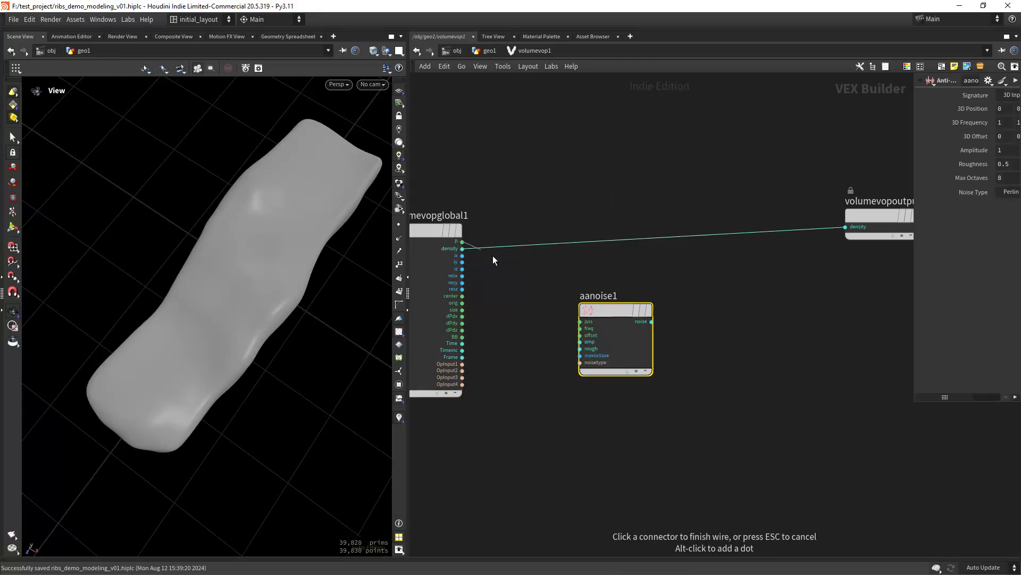
{"action": "left_click", "coordinate": [580, 321]}
{"action": "middle_click_drag", "start_coordinate": [525, 376], "coordinate": [570, 313]}
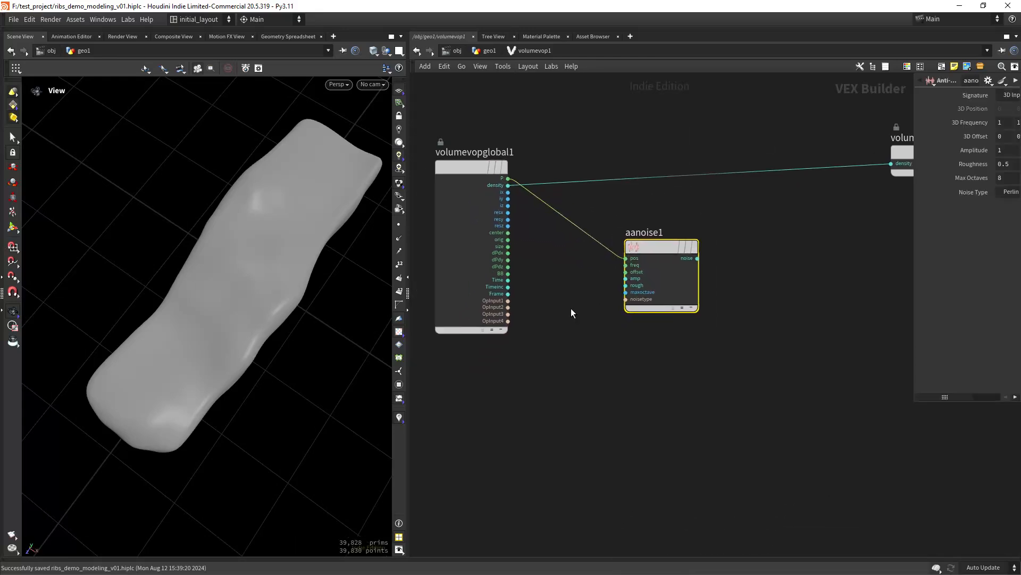
{"action": "left_click_drag", "start_coordinate": [659, 250], "coordinate": [726, 221]}
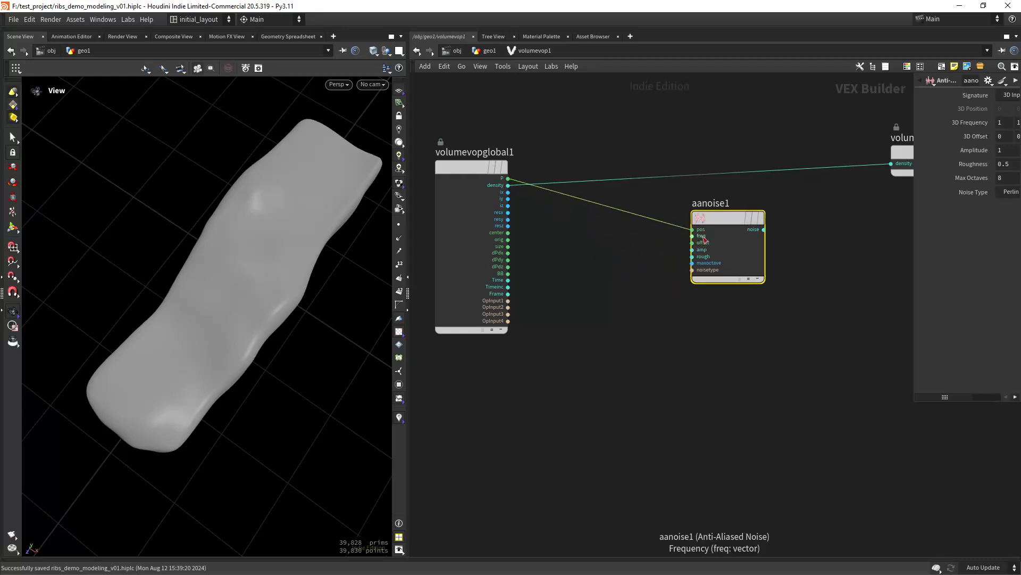
- Drive aanoise1's freq from a freq constant passed through a Multiply Constant, mulconst1
{"action": "right_click", "coordinate": [703, 240]}
{"action": "left_click", "coordinate": [717, 265]}
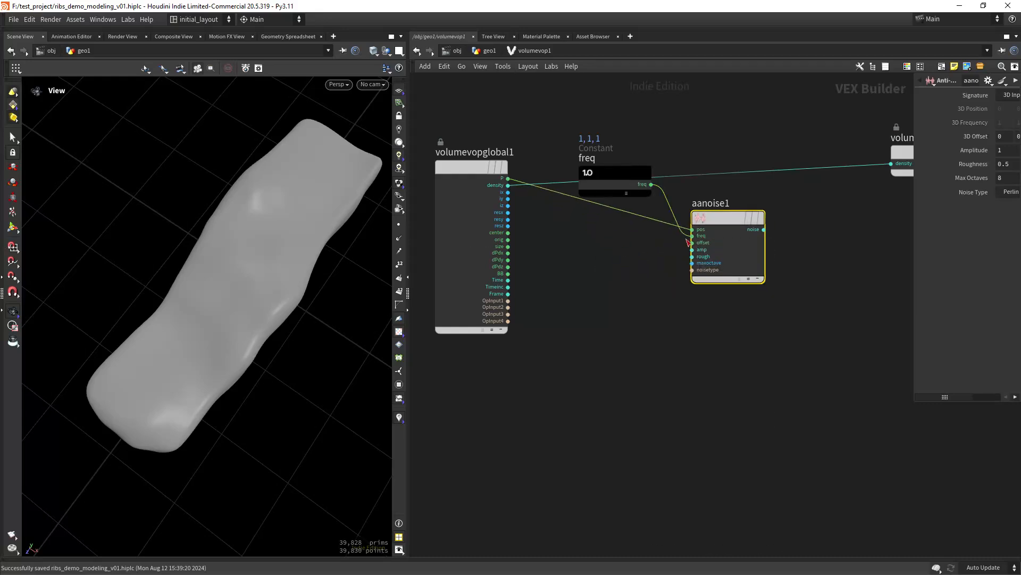
{"action": "left_click_drag", "start_coordinate": [606, 187], "coordinate": [559, 273]}
{"action": "key", "text": "Tab"}
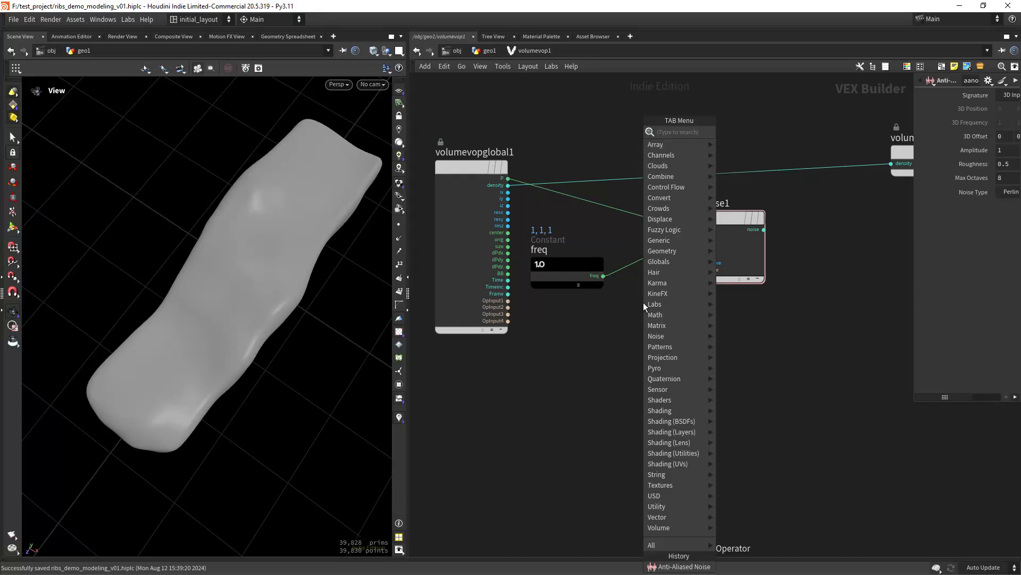
{"action": "type", "text": "m con"}
{"action": "key", "text": "Return"}
{"action": "left_click", "coordinate": [644, 302]}
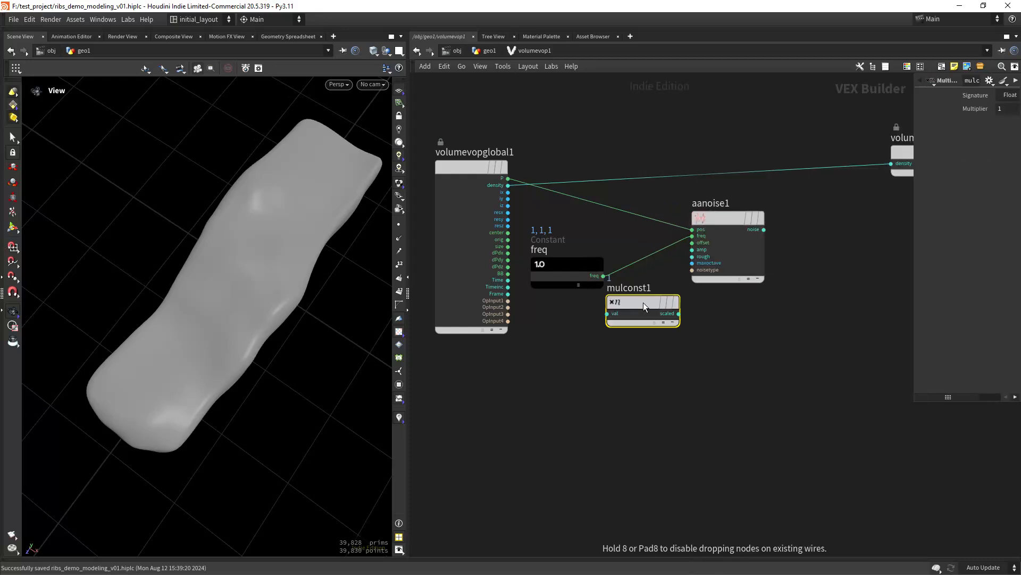
{"action": "left_click_drag", "start_coordinate": [635, 301], "coordinate": [638, 252]}
- Tidy the VOP network layout around mulconst1, freq and volumevopoutput1
{"action": "middle_click_drag", "start_coordinate": [753, 298], "coordinate": [521, 351]}
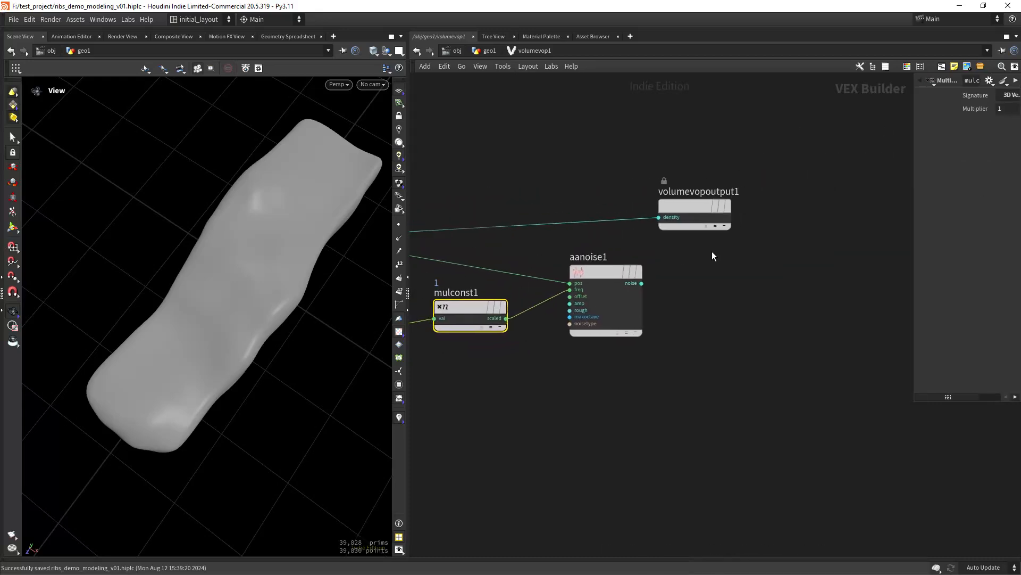
{"action": "scroll", "coordinate": [708, 273], "scroll_direction": "down", "scroll_amount": 1}
{"action": "left_click_drag", "start_coordinate": [686, 205], "coordinate": [890, 168]}
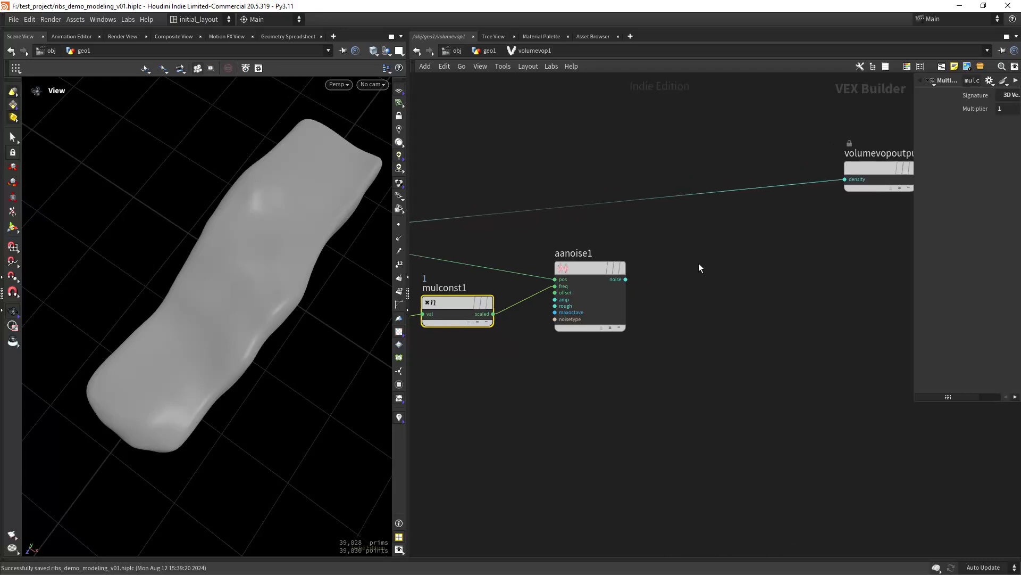
{"action": "middle_click_drag", "start_coordinate": [640, 286], "coordinate": [564, 261]}
{"action": "middle_click_drag", "start_coordinate": [486, 377], "coordinate": [616, 338]}
{"action": "left_click_drag", "start_coordinate": [532, 242], "coordinate": [529, 259]}
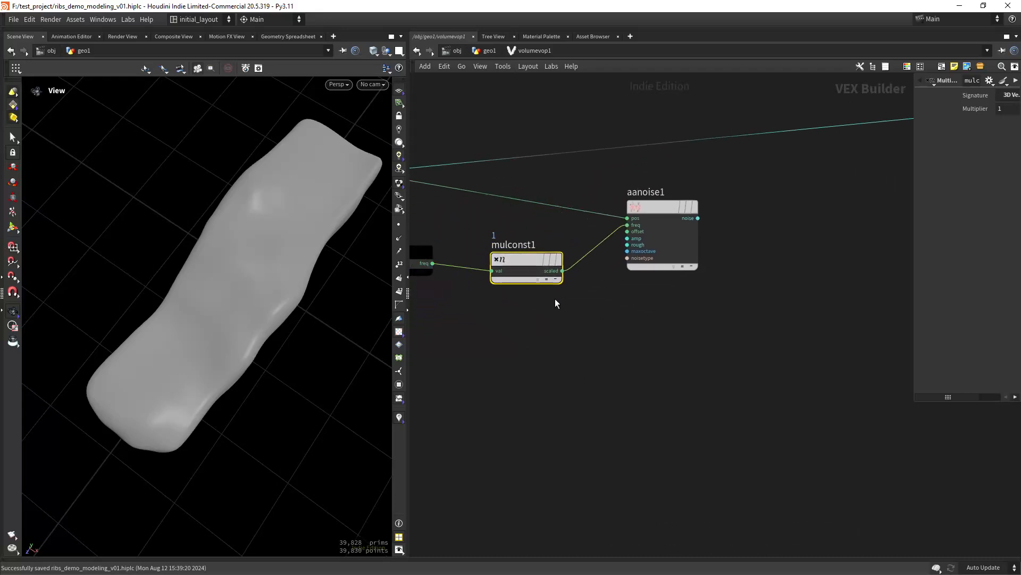
{"action": "middle_click_drag", "start_coordinate": [499, 291], "coordinate": [607, 289]}
{"action": "left_click_drag", "start_coordinate": [622, 255], "coordinate": [624, 248]}
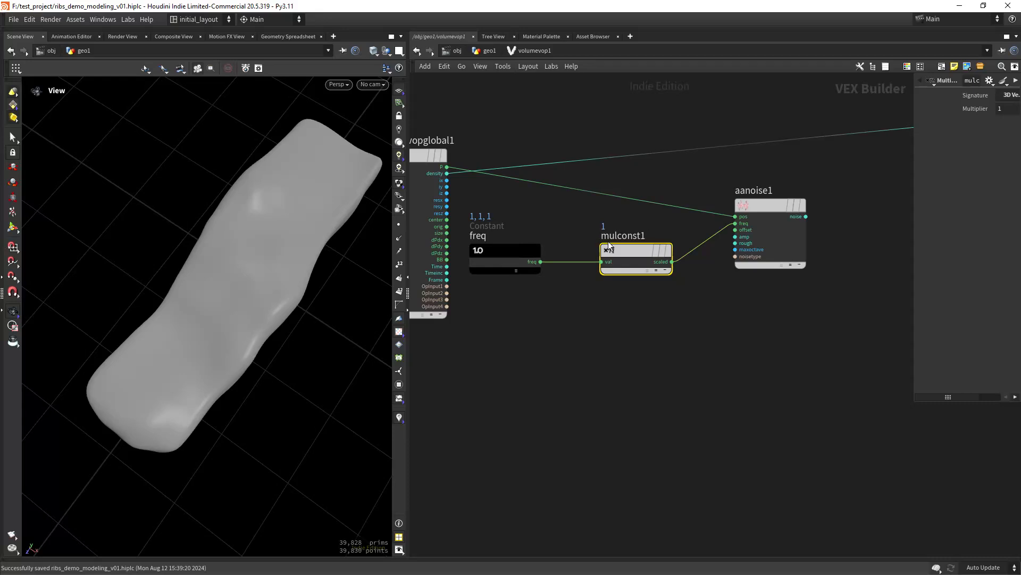
{"action": "mouse_move", "coordinate": [633, 240]}
{"action": "mouse_move", "coordinate": [673, 326]}
{"action": "middle_mouse_down"}
{"action": "mouse_move", "coordinate": [610, 346]}
{"action": "mouse_move", "coordinate": [524, 345]}
{"action": "middle_mouse_up"}
{"action": "middle_click_drag", "start_coordinate": [712, 263], "coordinate": [640, 289]}
- Add a Fit Range node and feed aanoise1's noise into fit1's val
{"action": "key", "text": "Tab"}
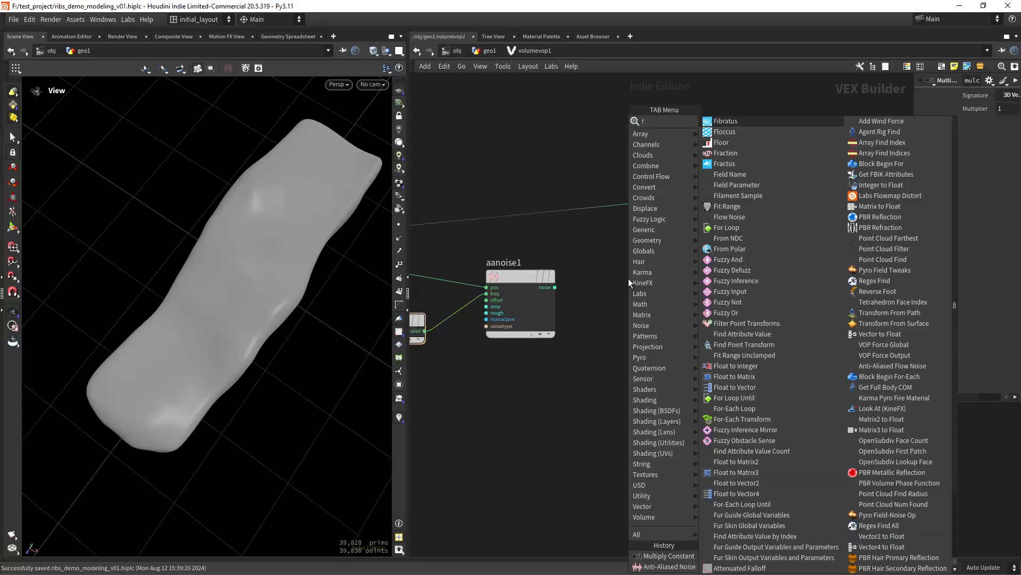
{"action": "type", "text": "fit"}
{"action": "key", "text": "Return"}
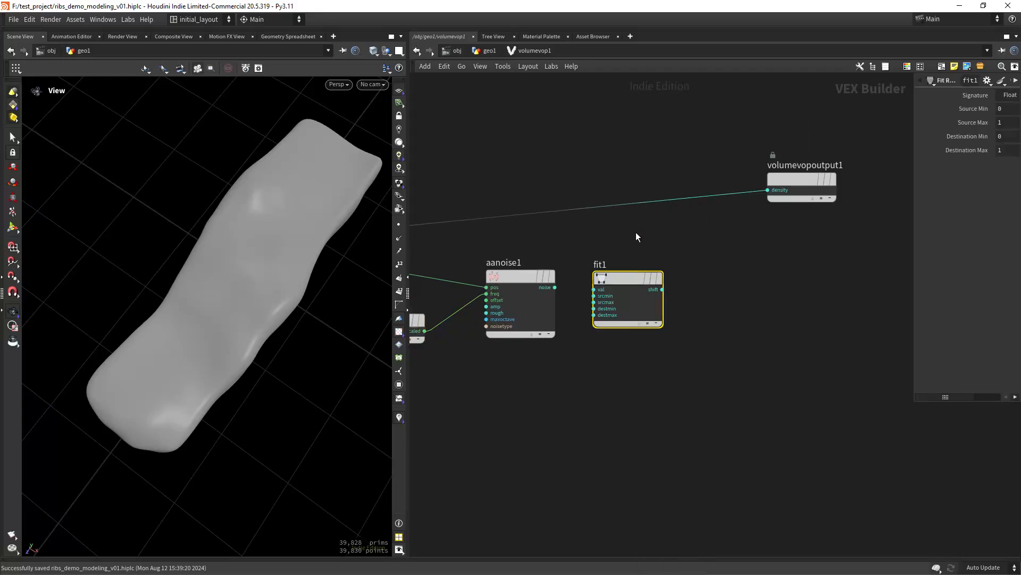
{"action": "left_click_drag", "start_coordinate": [555, 287], "coordinate": [612, 287]}
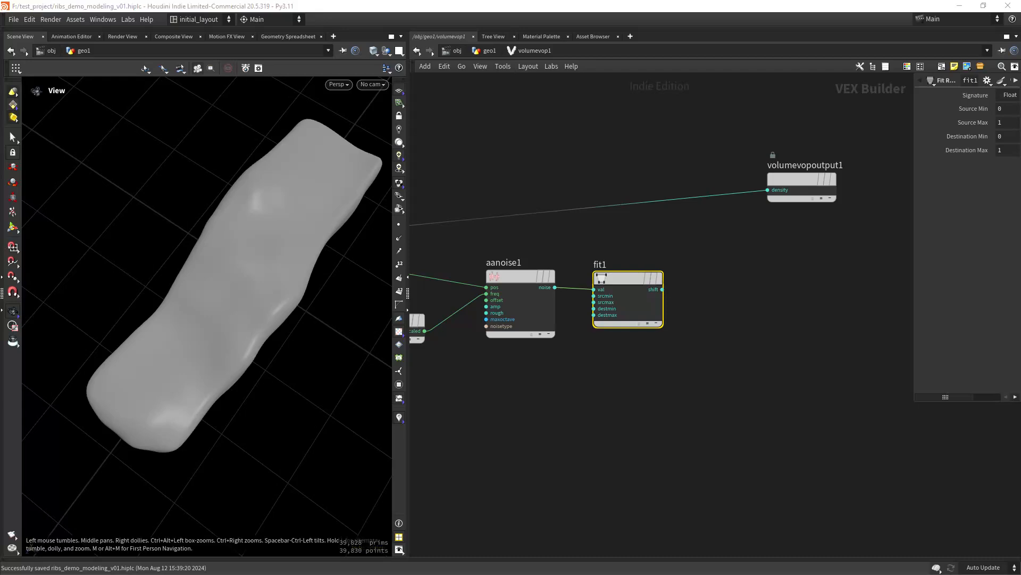
- Duplicate mulconst1 as mulconst2 and wire fit1's shift into its val
{"action": "middle_click_drag", "start_coordinate": [590, 350], "coordinate": [682, 323]}
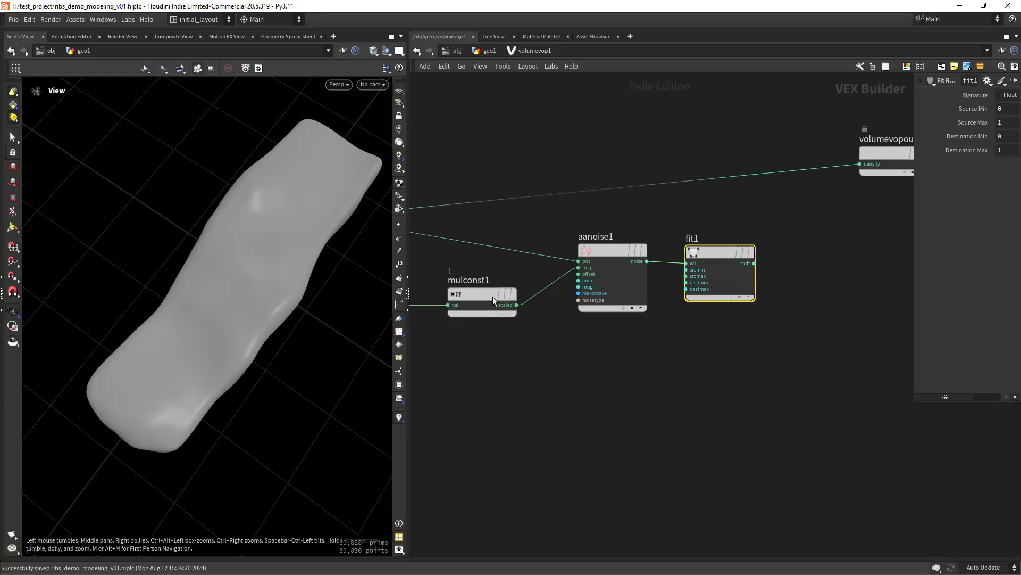
{"action": "left_click_drag", "start_coordinate": [492, 296], "coordinate": [872, 236], "text": "alt"}
{"action": "left_click_drag", "start_coordinate": [755, 265], "coordinate": [827, 245]}
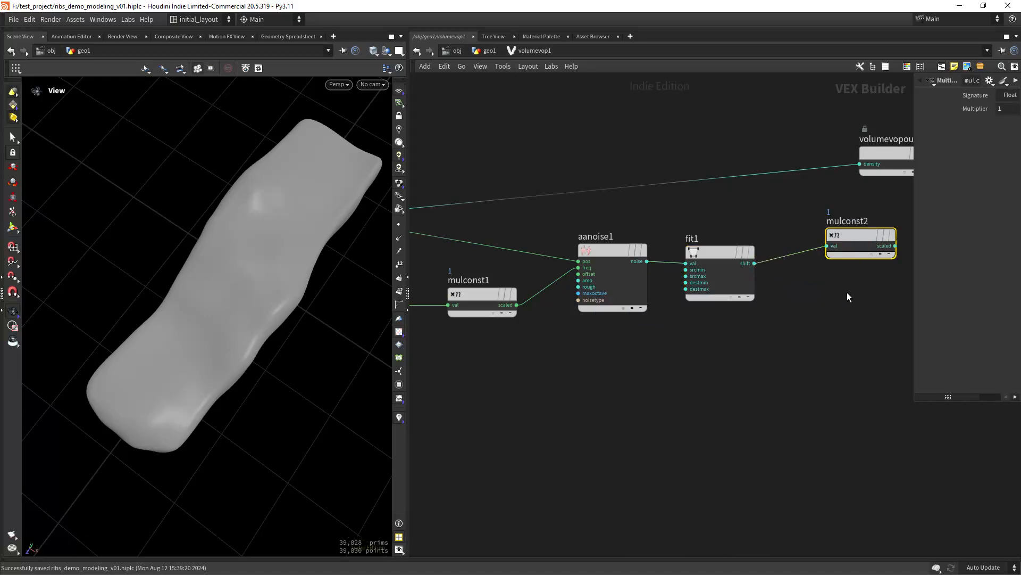
{"action": "middle_click_drag", "start_coordinate": [846, 296], "coordinate": [650, 308]}
{"action": "left_click_drag", "start_coordinate": [681, 205], "coordinate": [823, 213]}
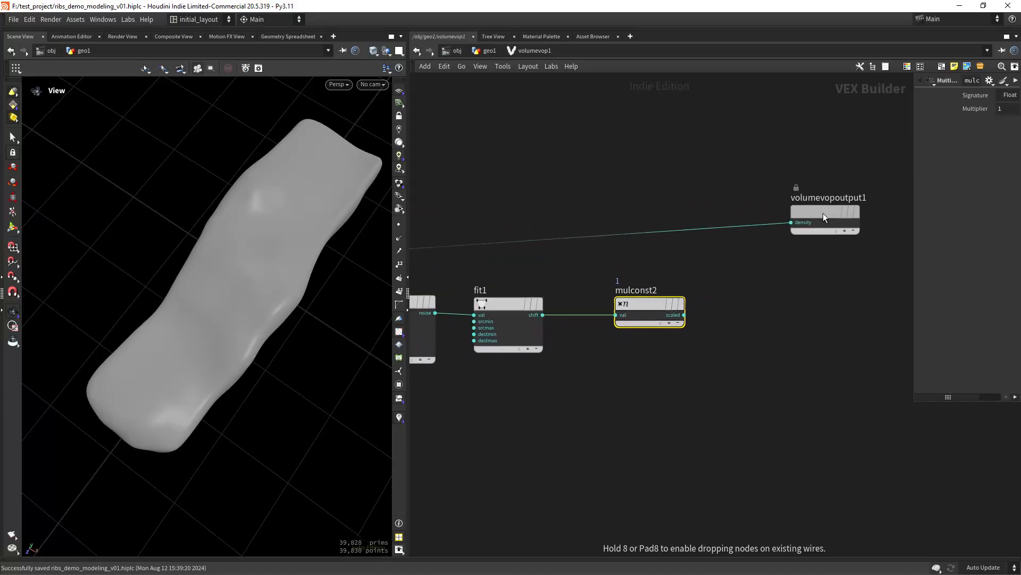
{"action": "middle_click_drag", "start_coordinate": [768, 271], "coordinate": [701, 250]}
- Add a Switch node and connect mulconst2's scaled output into switch1's input1
{"action": "key", "text": "Tab"}
{"action": "type", "text": "swit"}
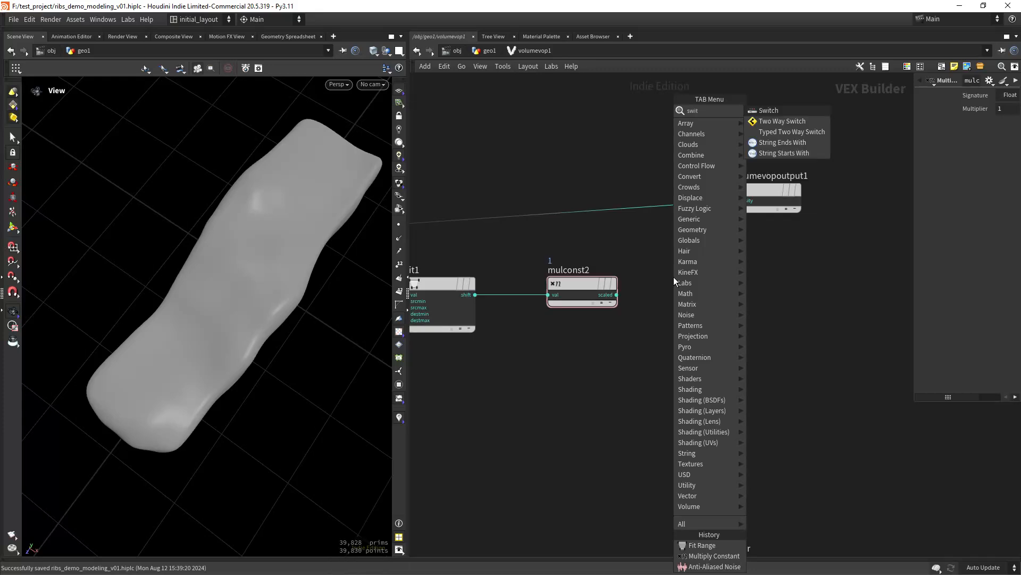
{"action": "key", "text": "Return"}
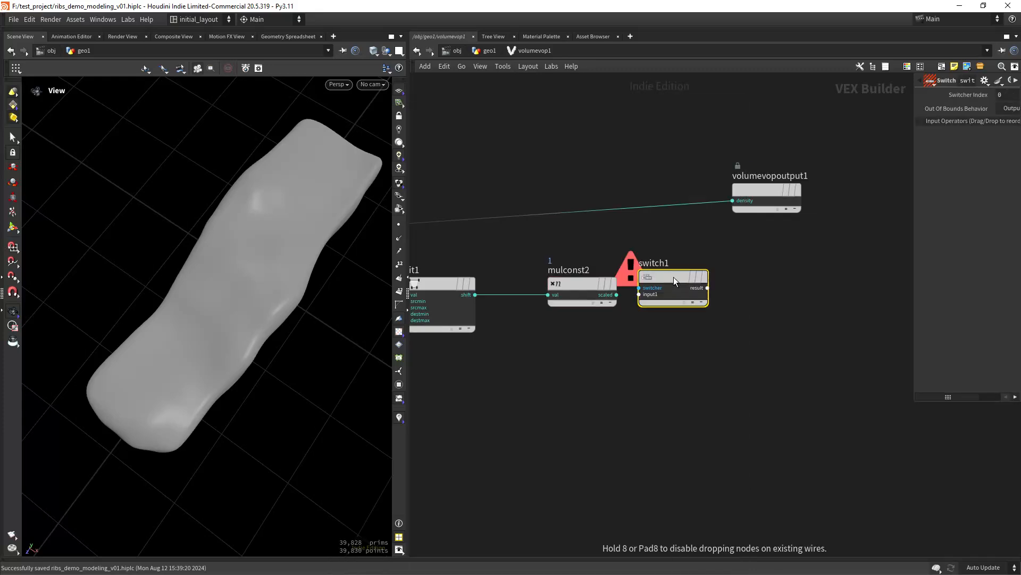
{"action": "left_click", "coordinate": [674, 277]}
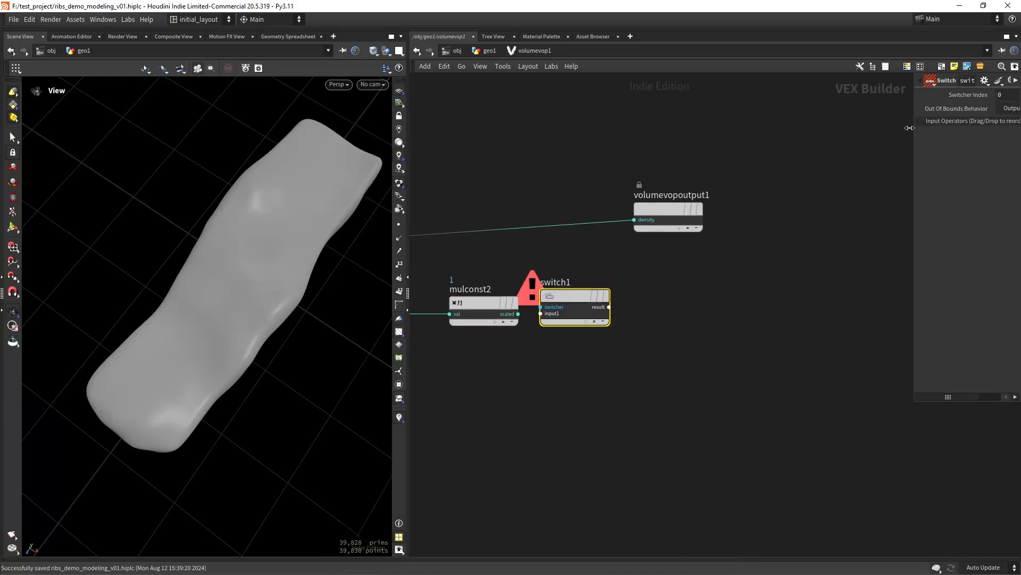
{"action": "left_click_drag", "start_coordinate": [909, 128], "coordinate": [790, 127]}
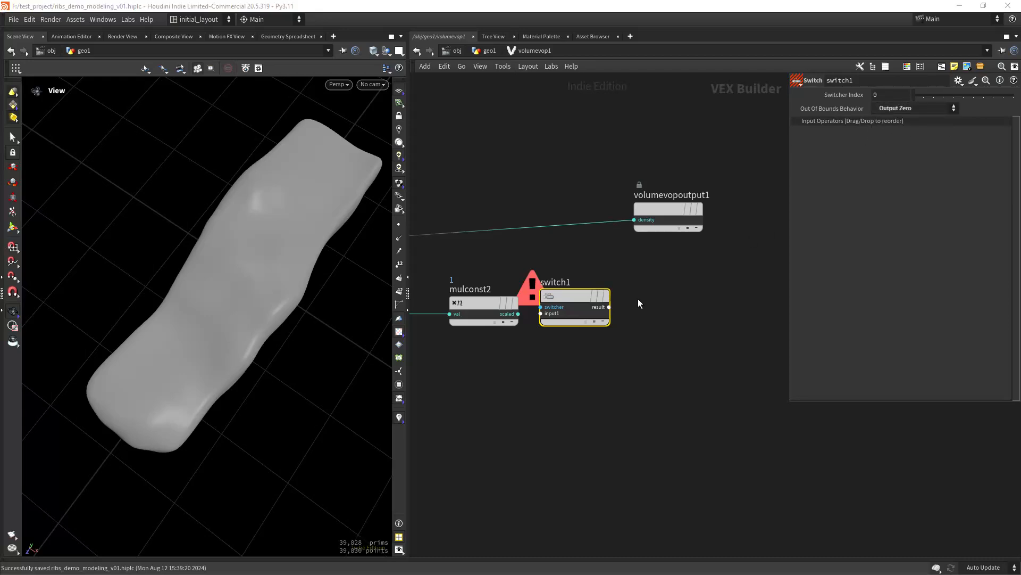
{"action": "left_click_drag", "start_coordinate": [574, 296], "coordinate": [599, 289]}
{"action": "mouse_move", "coordinate": [523, 322]}
{"action": "left_mouse_down"}
{"action": "mouse_move", "coordinate": [579, 314]}
{"action": "mouse_move", "coordinate": [528, 328]}
{"action": "left_mouse_up"}
{"action": "left_click", "coordinate": [524, 323]}
{"action": "left_click", "coordinate": [565, 306]}
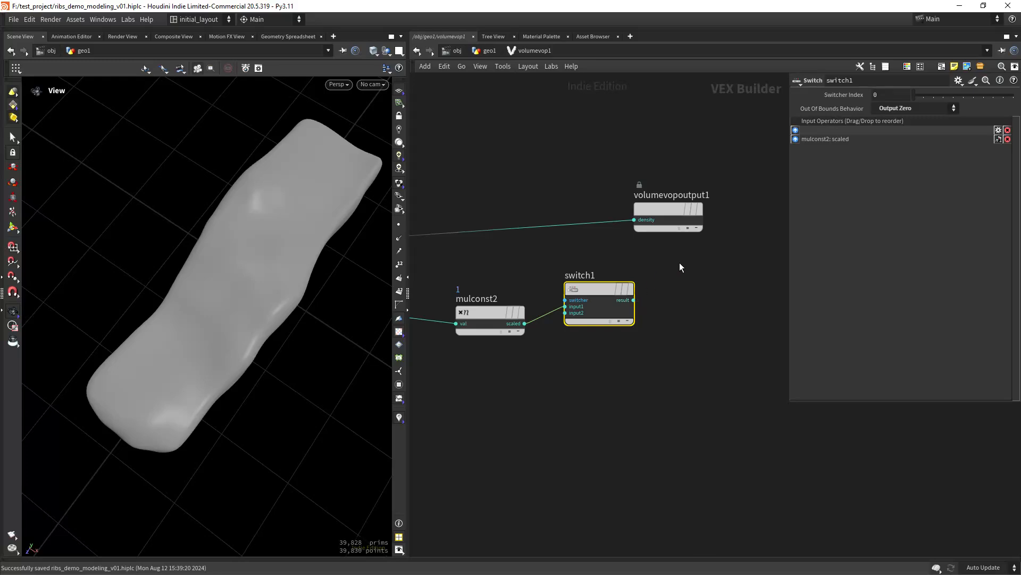
{"action": "left_click_drag", "start_coordinate": [661, 210], "coordinate": [759, 216]}
- Insert an Add node into the wire feeding the density output
{"action": "key", "text": "Tab"}
{"action": "type", "text": "add"}
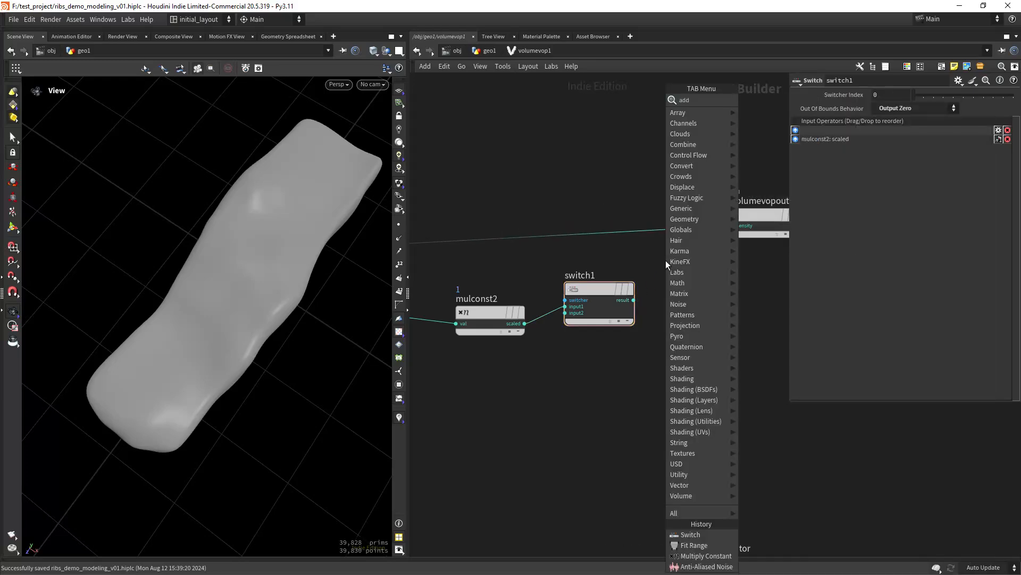
{"action": "key", "text": "Return"}
{"action": "left_click_drag", "start_coordinate": [654, 266], "coordinate": [670, 221]}
- Colour the switch1 node yellow
{"action": "left_click", "coordinate": [615, 291]}
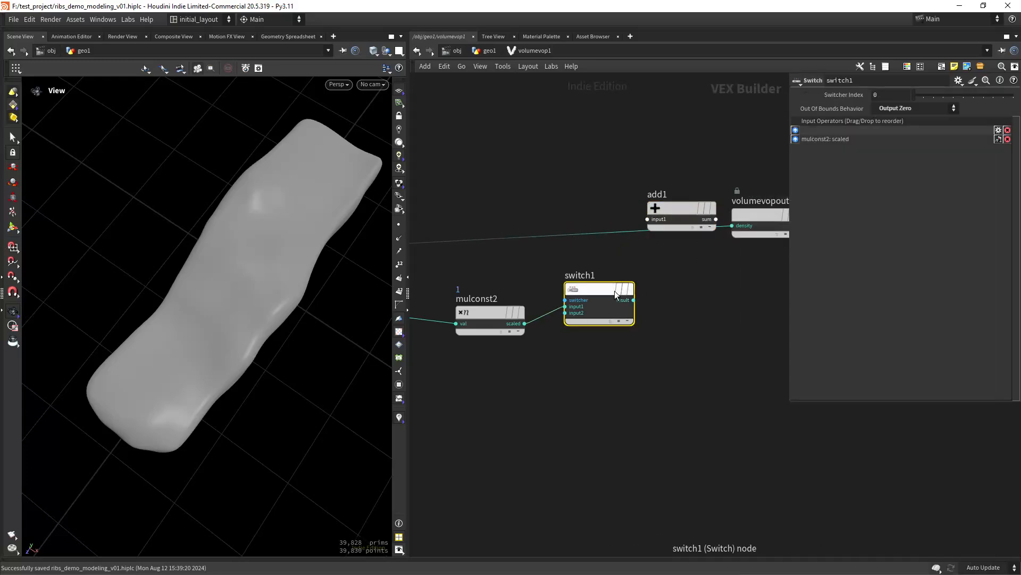
{"action": "key", "text": "c"}
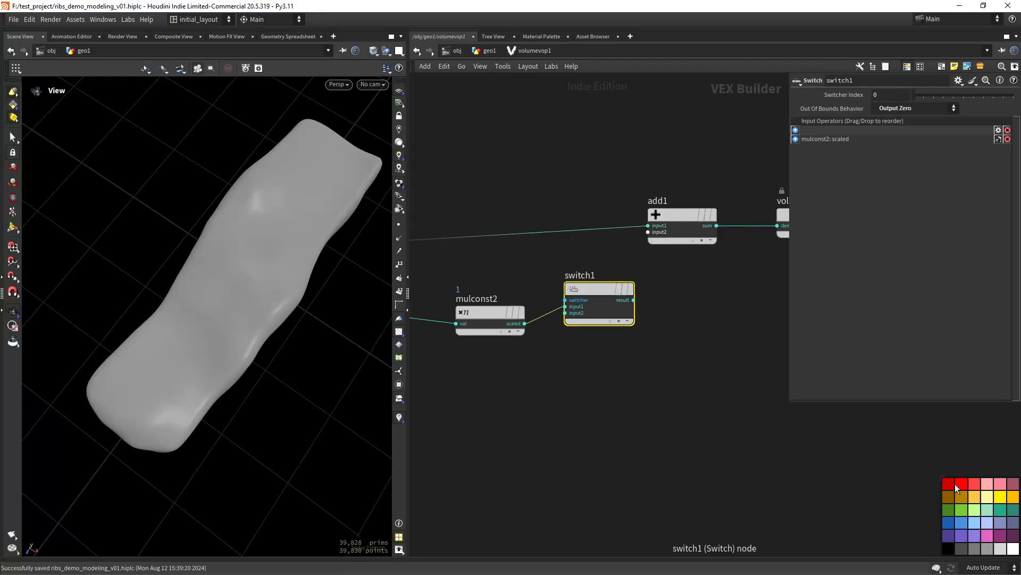
{"action": "left_click", "coordinate": [972, 496]}
{"action": "key", "text": "c"}
- Wire switch1's result into add1's second input, then return to the geo1 network
{"action": "left_click", "coordinate": [633, 300]}
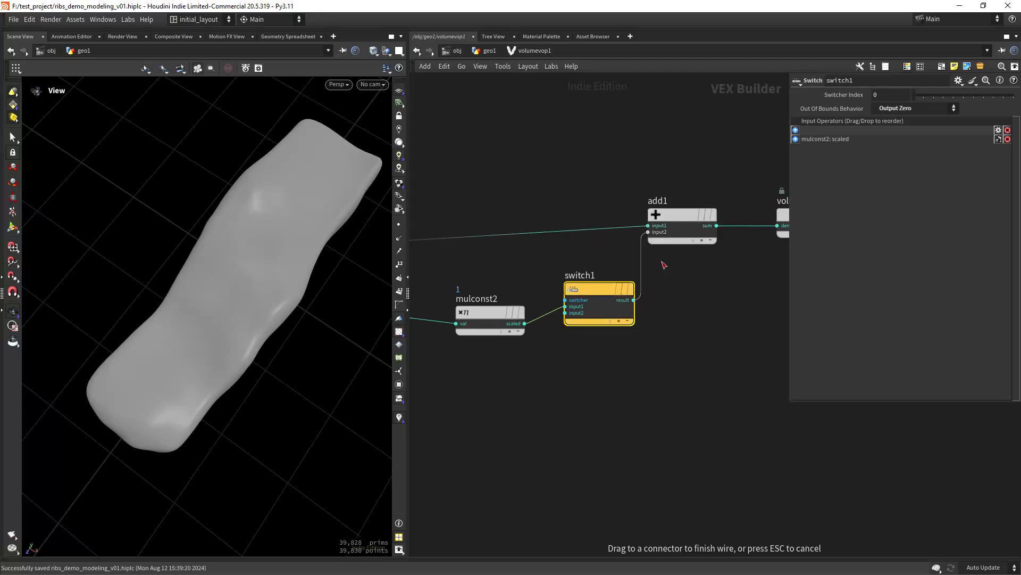
{"action": "left_click", "coordinate": [668, 253]}
{"action": "scroll", "coordinate": [664, 337], "scroll_direction": "down", "scroll_amount": 5}
{"action": "middle_click_drag", "start_coordinate": [699, 342], "coordinate": [673, 354]}
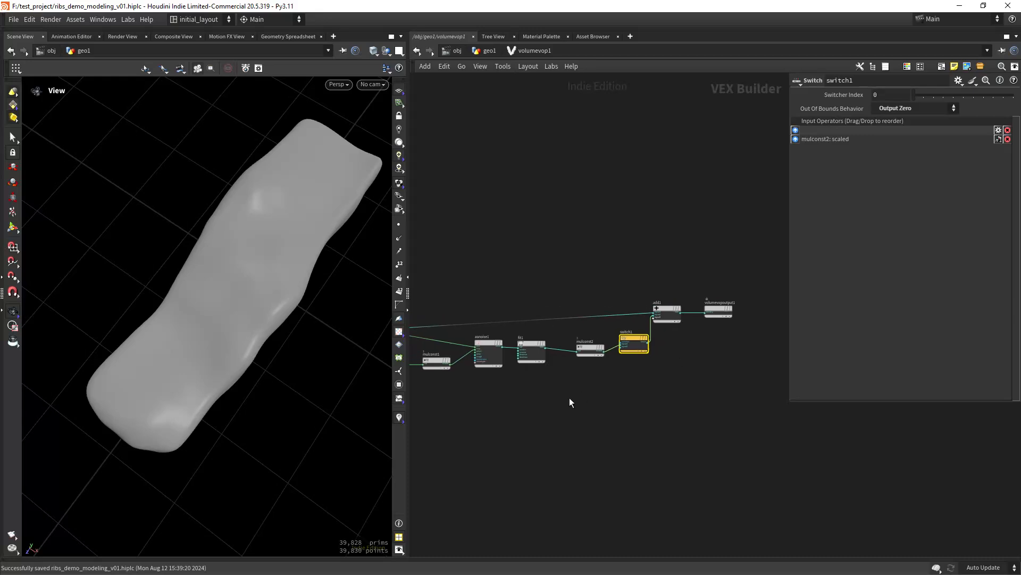
{"action": "middle_click_drag", "start_coordinate": [569, 397], "coordinate": [661, 372]}
{"action": "left_click", "coordinate": [487, 51]}
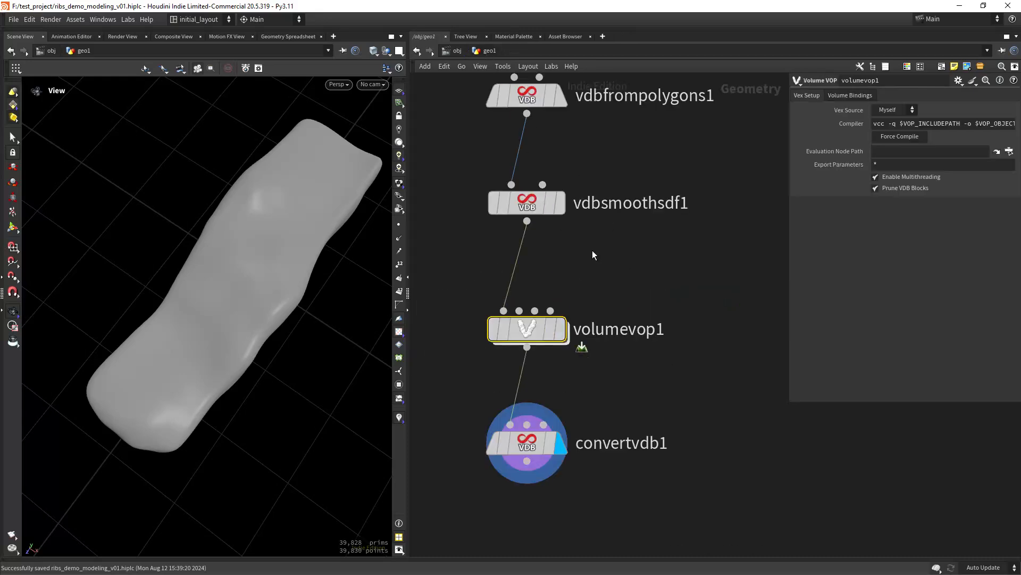
- Display vdbfrompolygons1 and rename its Distance VDB output to density
{"action": "middle_click_drag", "start_coordinate": [608, 251], "coordinate": [618, 336]}
{"action": "left_click", "coordinate": [559, 237]}
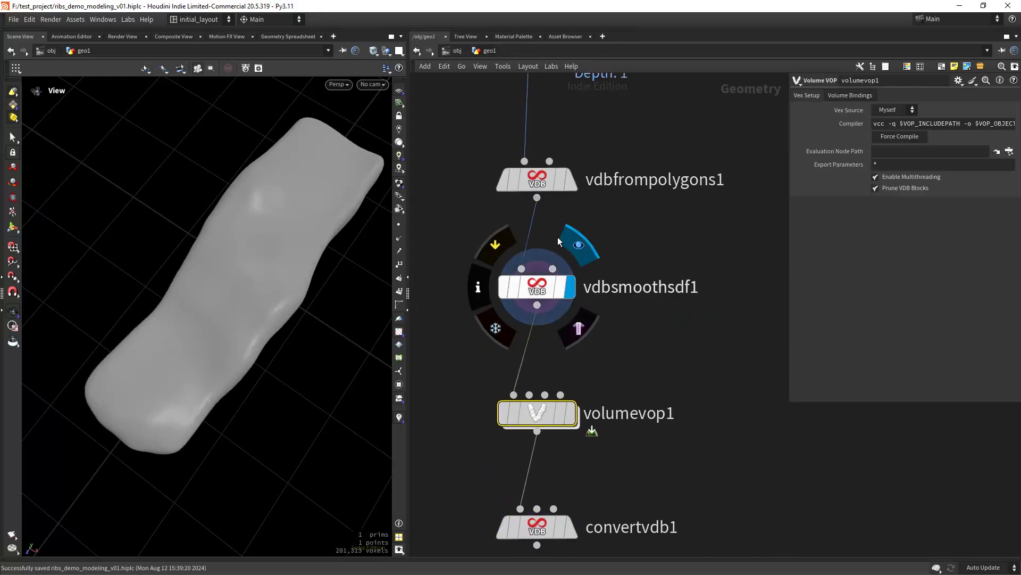
{"action": "left_click", "coordinate": [577, 137]}
{"action": "left_click", "coordinate": [550, 195]}
{"action": "double_click", "coordinate": [895, 121]}
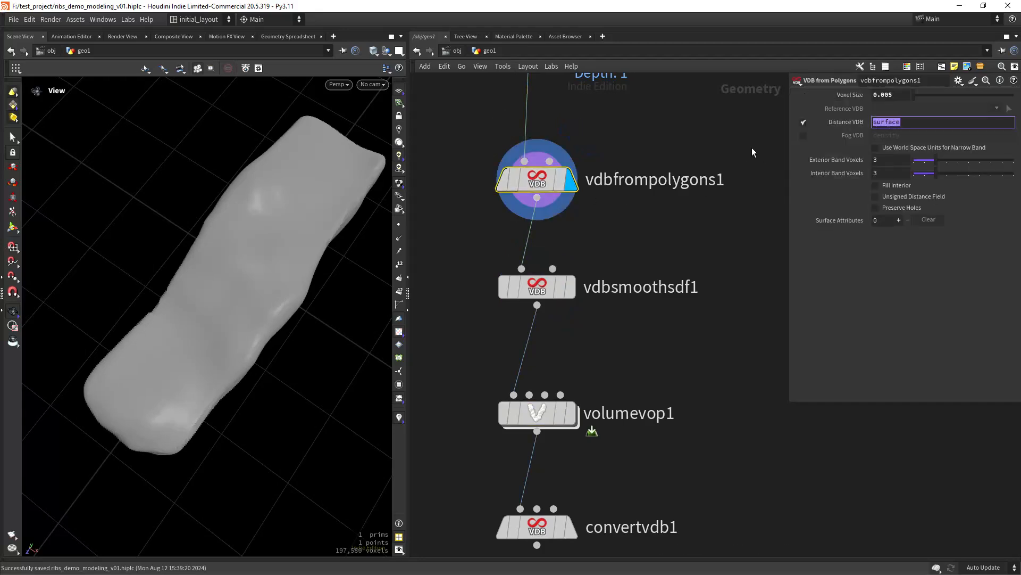
{"action": "type", "text": "density"}
{"action": "key", "text": "Return"}
- Enable World Space Units and Fill Interior, set Exterior Band to 0.1, and frame convertvdb1
{"action": "left_click", "coordinate": [906, 148]}
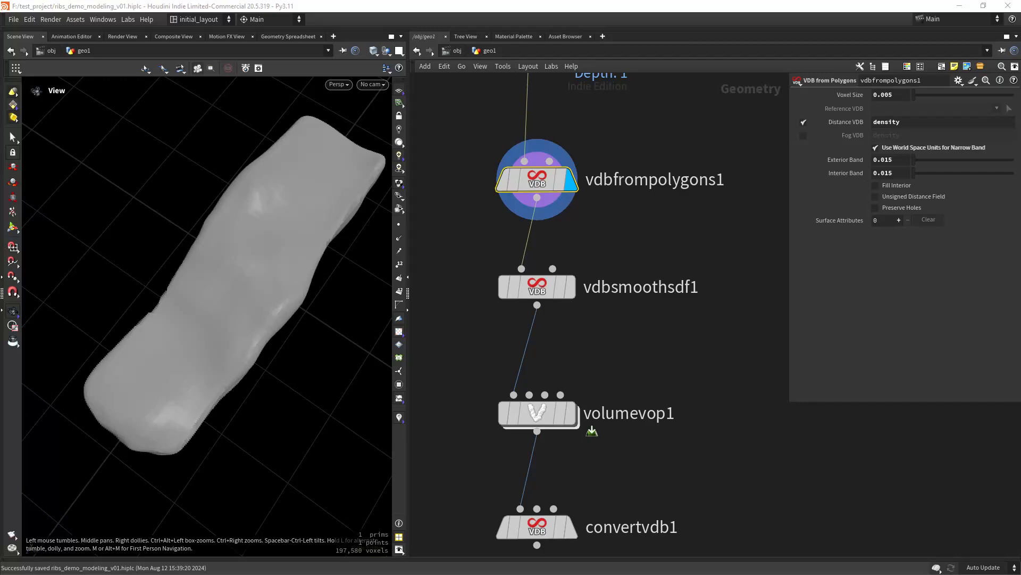
{"action": "double_click", "coordinate": [882, 160]}
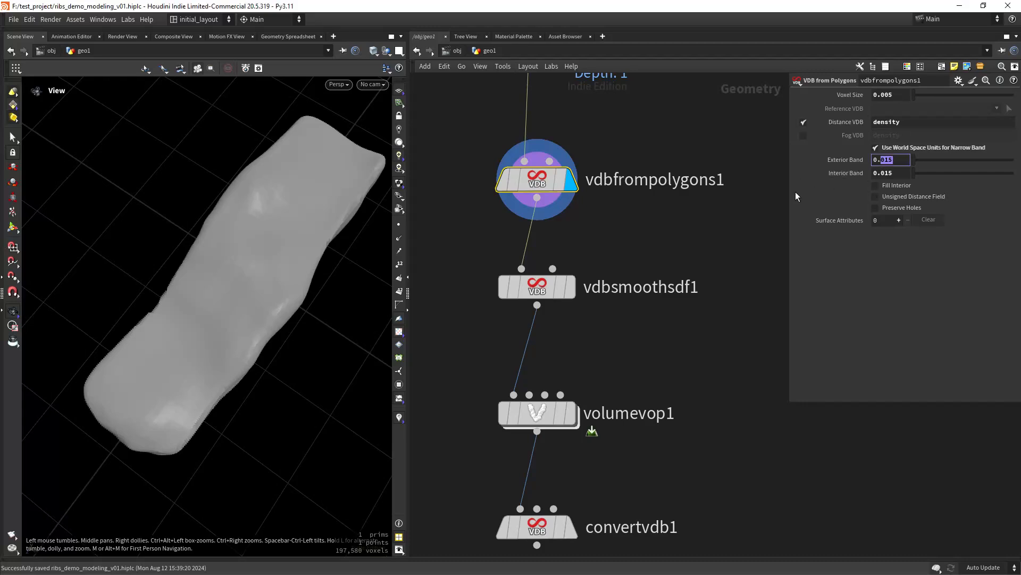
{"action": "left_click", "coordinate": [887, 186]}
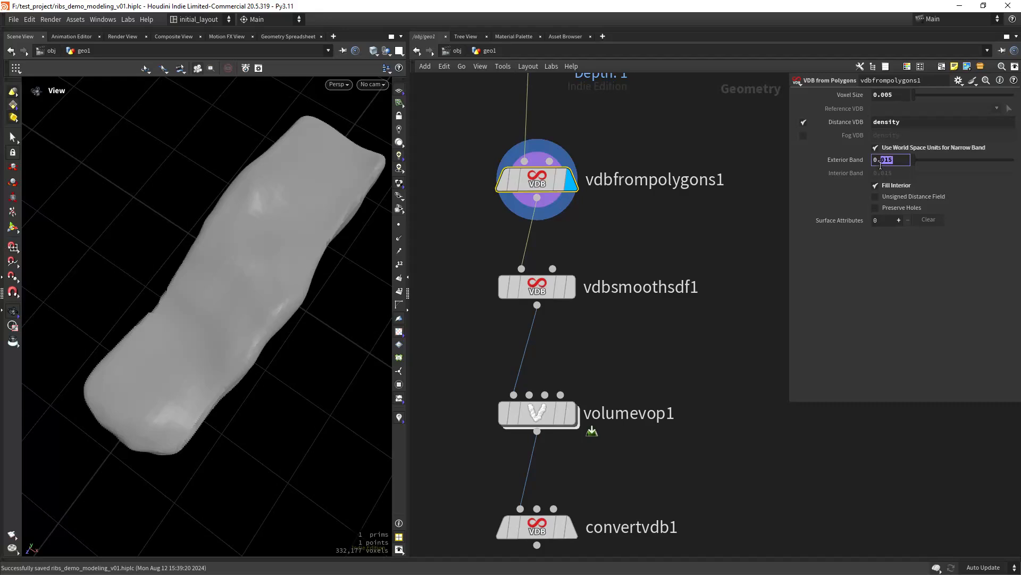
{"action": "key", "text": "Return"}
{"action": "middle_click_drag", "start_coordinate": [693, 340], "coordinate": [700, 267]}
{"action": "right_click_drag", "start_coordinate": [700, 267], "coordinate": [660, 274]}
- Display convertvdb1's converted mesh, inspect it in the viewport, and save the scene
{"action": "left_click", "coordinate": [595, 424]}
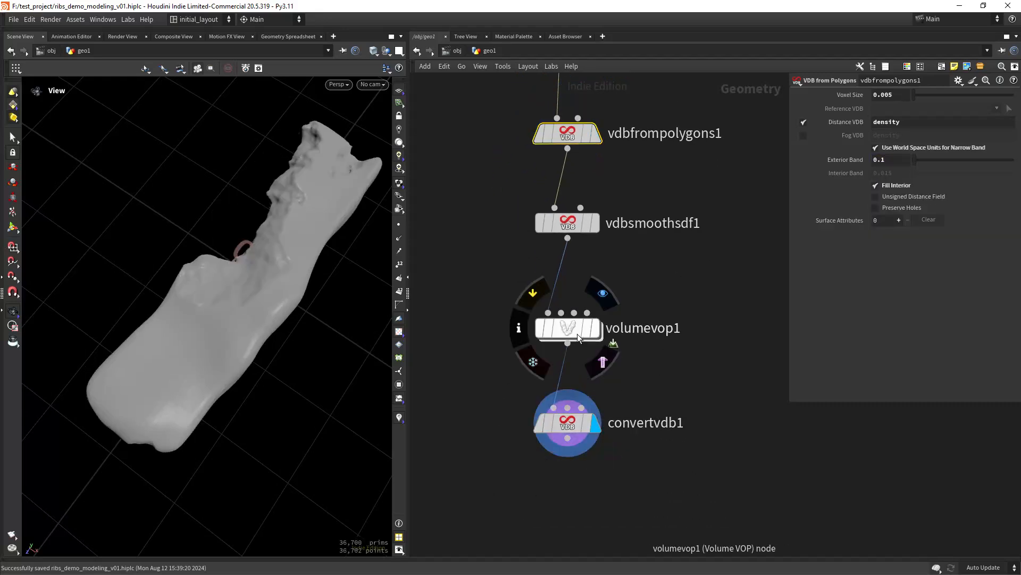
{"action": "right_click_drag", "start_coordinate": [307, 319], "coordinate": [280, 346]}
{"action": "mouse_move", "coordinate": [280, 346]}
{"action": "left_mouse_down"}
{"action": "mouse_move", "coordinate": [306, 317]}
{"action": "mouse_move", "coordinate": [287, 343]}
{"action": "left_mouse_up"}
{"action": "key", "text": "ctrl+s"}
- Inside volumevop1, set mulconst1's Multiplier to 5
{"action": "double_click", "coordinate": [568, 331]}
{"action": "right_click_drag", "start_coordinate": [479, 373], "coordinate": [481, 345]}
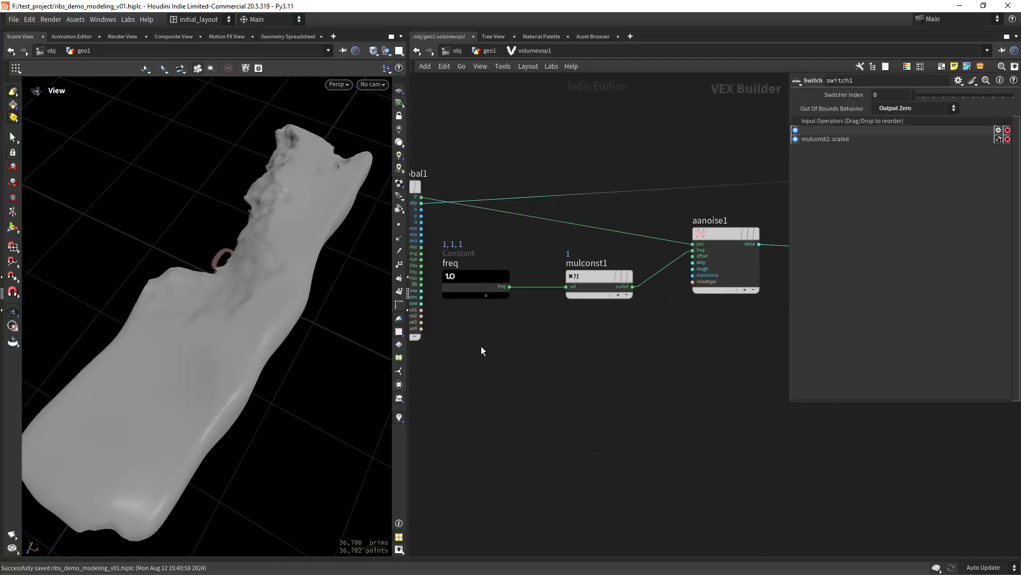
{"action": "right_click_drag", "start_coordinate": [561, 339], "coordinate": [593, 363]}
{"action": "middle_click_drag", "start_coordinate": [653, 342], "coordinate": [559, 365]}
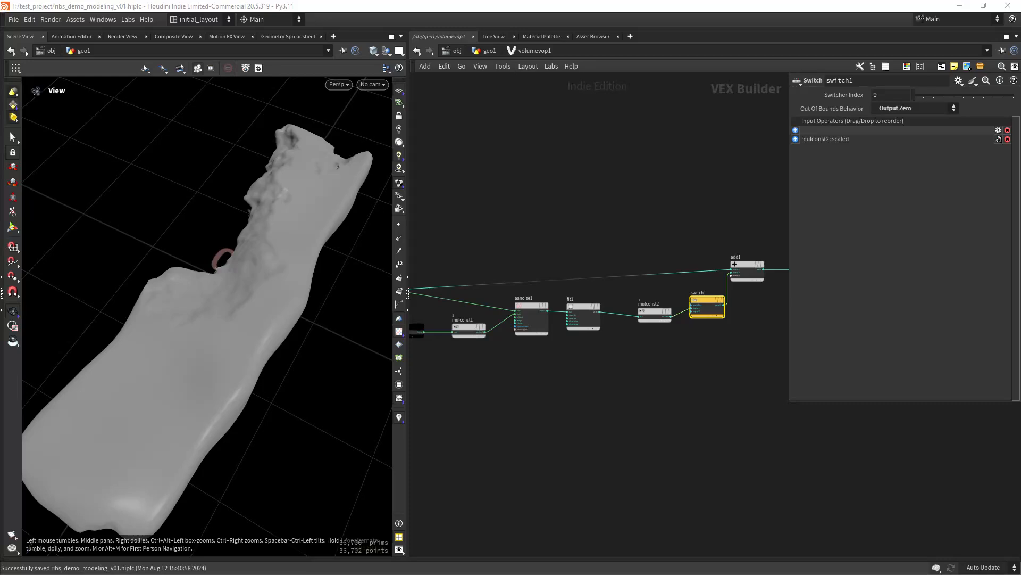
{"action": "scroll", "coordinate": [456, 385], "scroll_direction": "up", "scroll_amount": 5}
{"action": "middle_click_drag", "start_coordinate": [503, 340], "coordinate": [545, 378]}
{"action": "left_click_drag", "start_coordinate": [504, 359], "coordinate": [611, 255]}
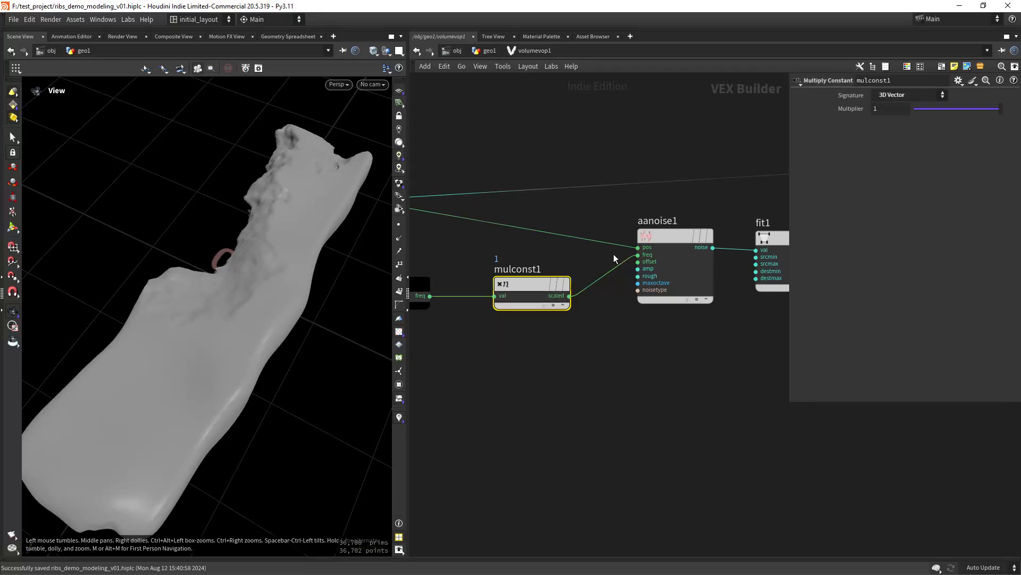
{"action": "type", "text": "5"}
{"action": "key", "text": "Return"}
- Lower aanoise1's Roughness to 0.35
{"action": "scroll", "coordinate": [223, 349], "scroll_direction": "down", "scroll_amount": 3}
{"action": "middle_click_drag", "start_coordinate": [551, 361], "coordinate": [448, 381]}
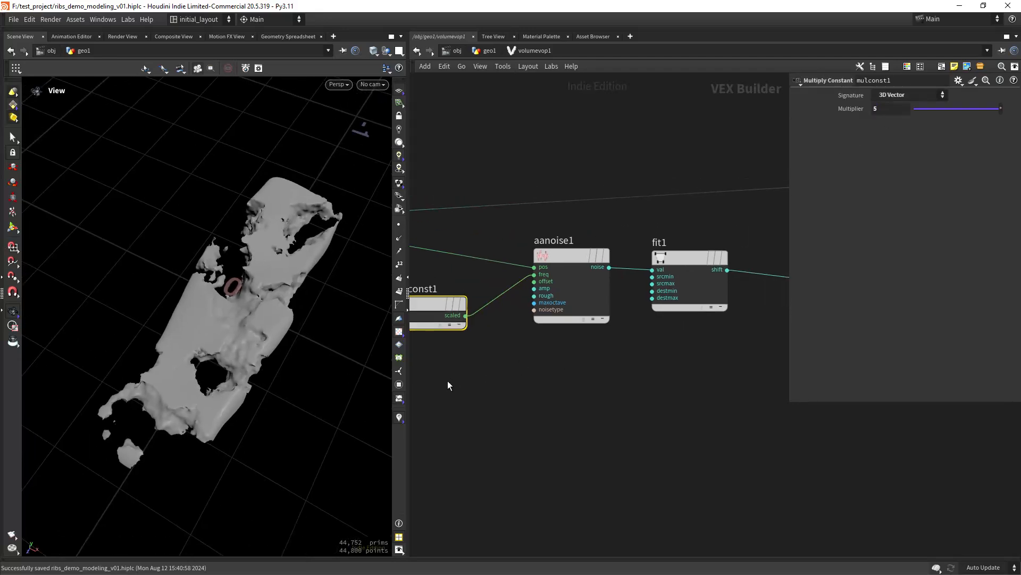
{"action": "middle_click_drag", "start_coordinate": [569, 331], "coordinate": [544, 336]}
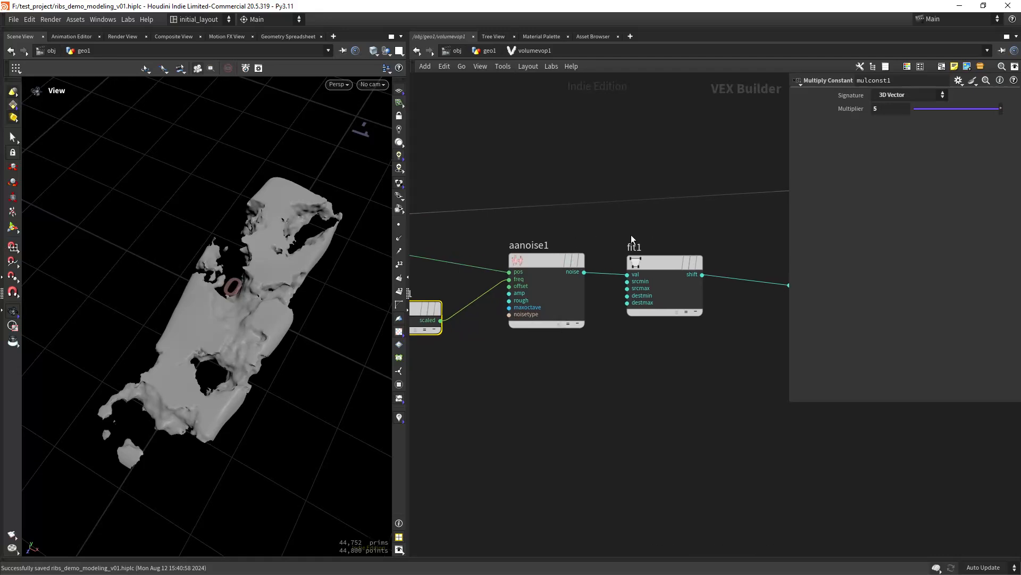
{"action": "left_click", "coordinate": [532, 260]}
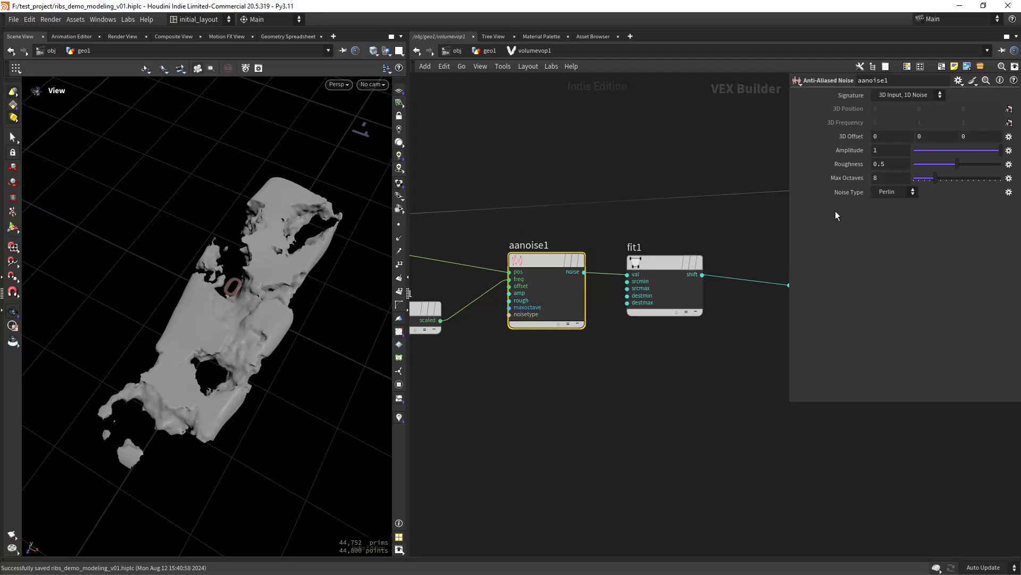
{"action": "double_click", "coordinate": [882, 164]}
{"action": "key", "text": "Return"}
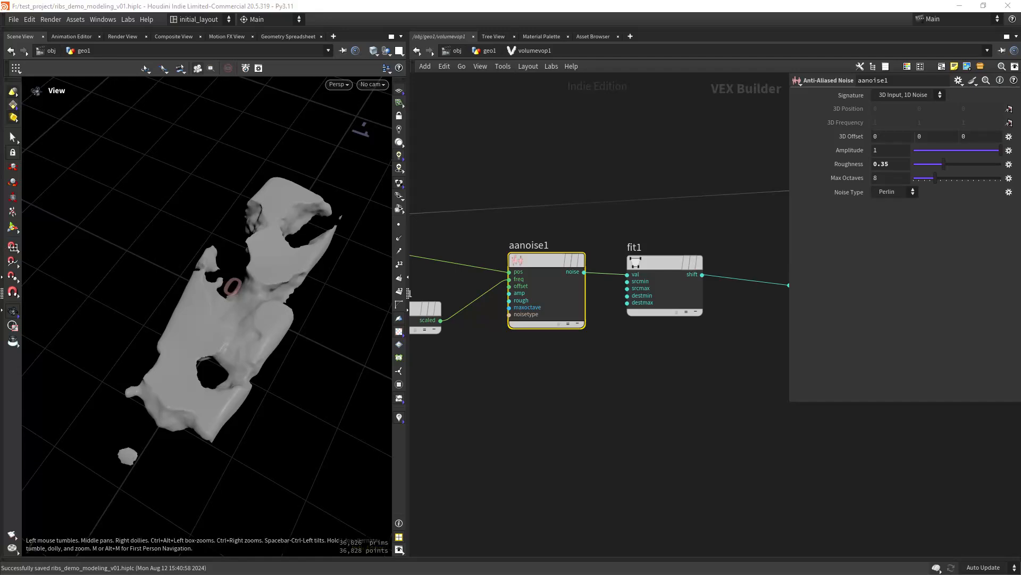
- Set fit1's Destination Min to -0.15
{"action": "left_click", "coordinate": [663, 274]}
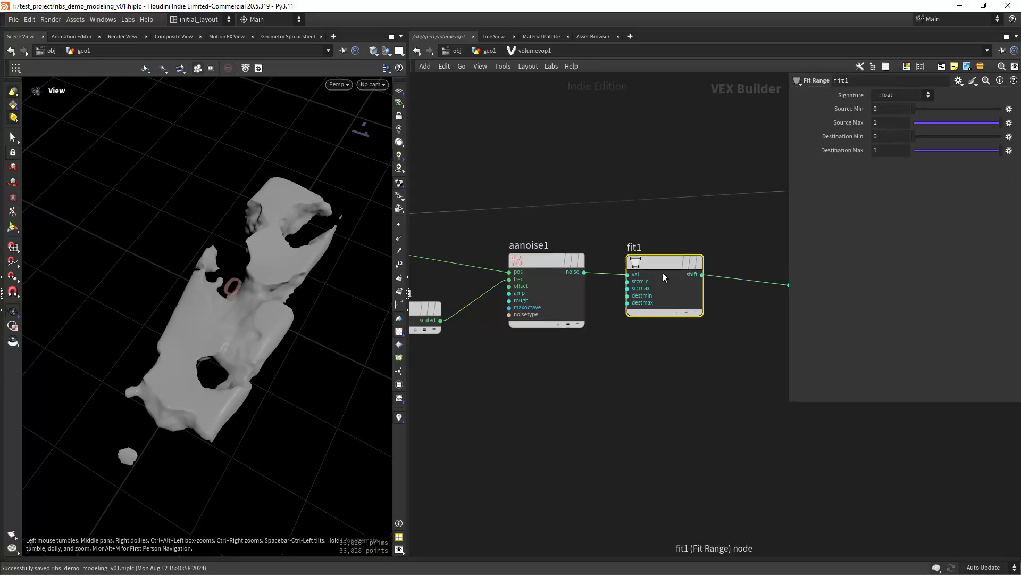
{"action": "left_click", "coordinate": [884, 137]}
{"action": "type", "text": "-.1"}
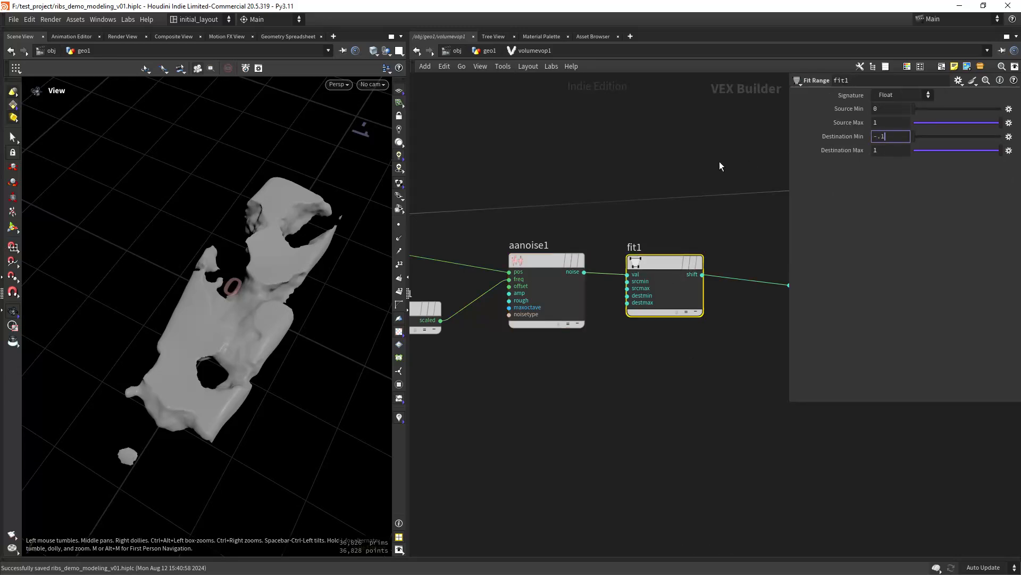
{"action": "type", "text": "5"}
{"action": "key", "text": "Return"}
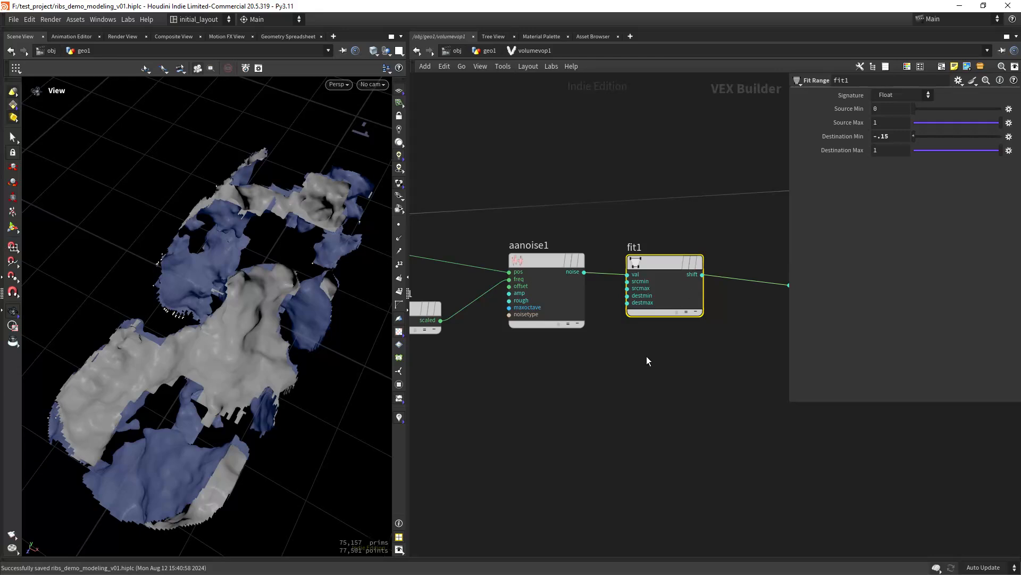
- Set mulconst2's Multiplier to 0.104
{"action": "middle_click_drag", "start_coordinate": [646, 357], "coordinate": [617, 367]}
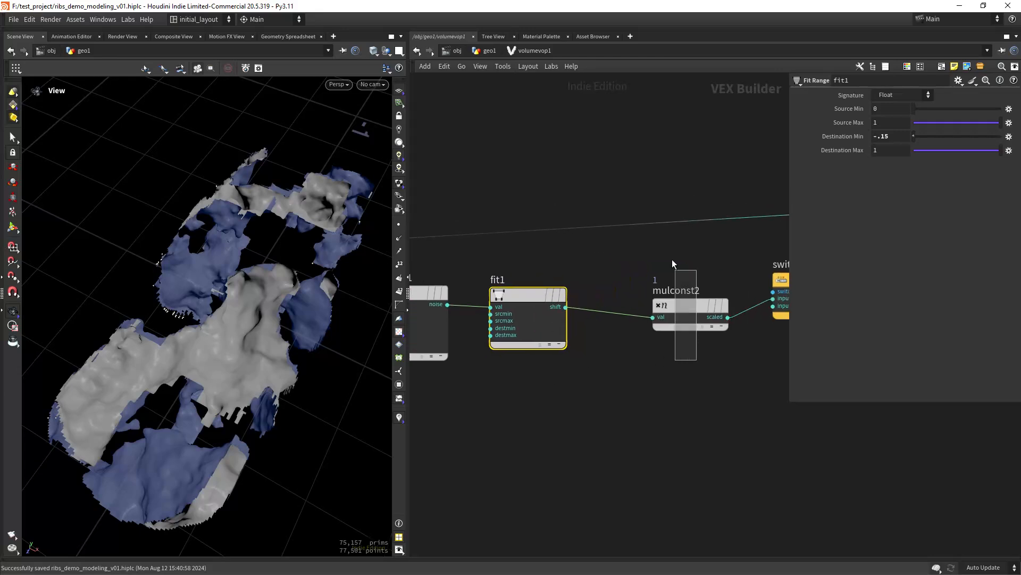
{"action": "left_click", "coordinate": [690, 307]}
{"action": "left_click", "coordinate": [884, 110]}
{"action": "left_click_drag", "start_coordinate": [883, 110], "coordinate": [666, 189]}
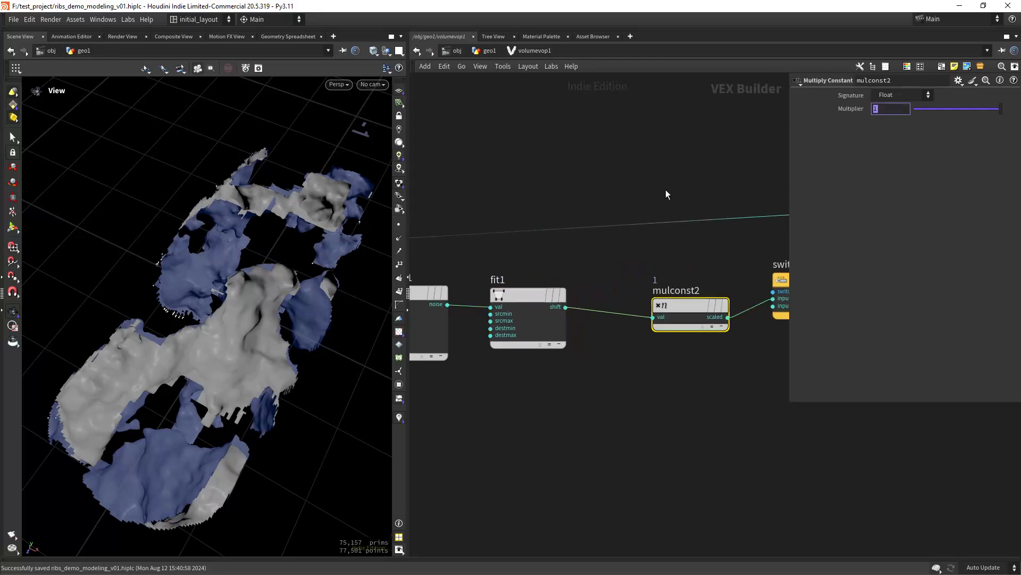
{"action": "type", "text": ".104"}
{"action": "key", "text": "Return"}
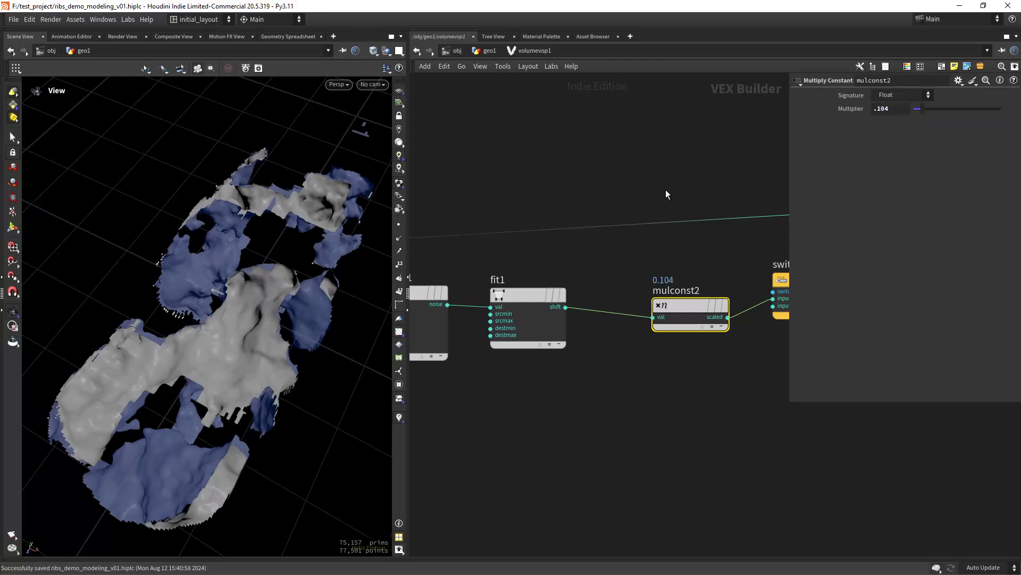
- Compare switch1's inputs via the Switcher Index, leave it at 0, and save the scene
{"action": "middle_click_drag", "start_coordinate": [633, 362], "coordinate": [418, 362]}
{"action": "left_click", "coordinate": [585, 277]}
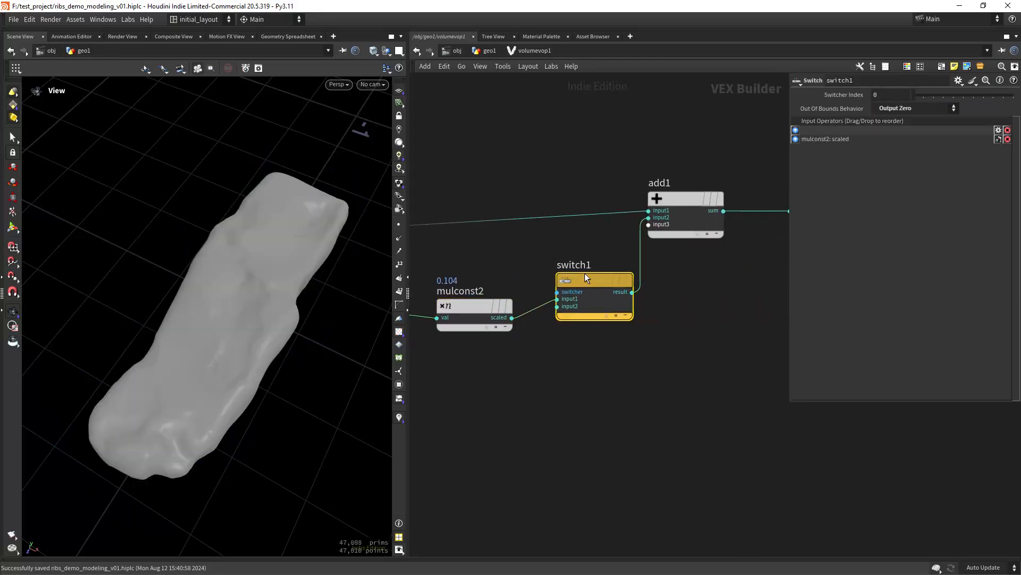
{"action": "mouse_move", "coordinate": [918, 96]}
{"action": "left_mouse_down"}
{"action": "mouse_move", "coordinate": [934, 97]}
{"action": "mouse_move", "coordinate": [914, 97]}
{"action": "left_mouse_up"}
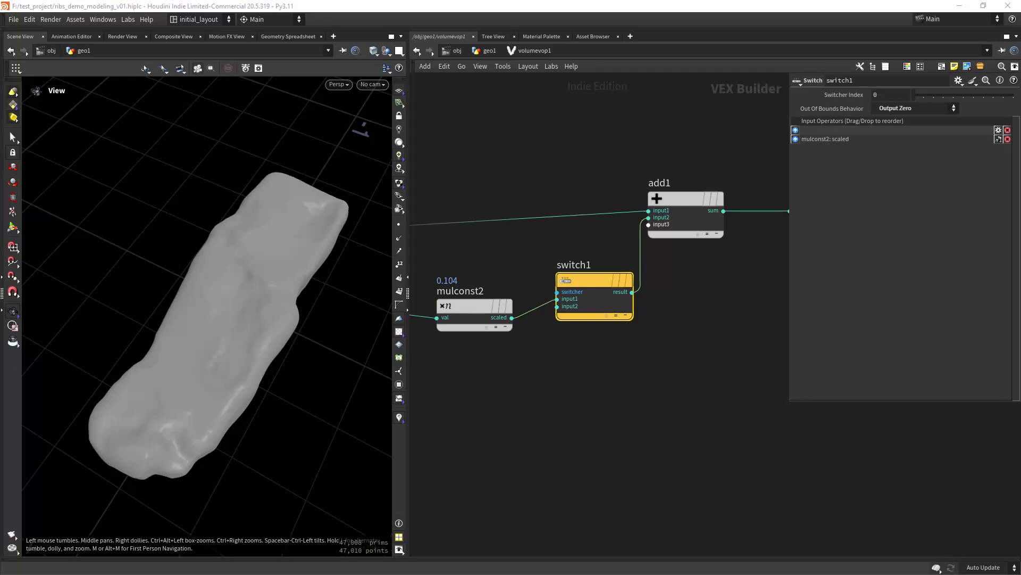
{"action": "key", "text": "ctrl+s"}
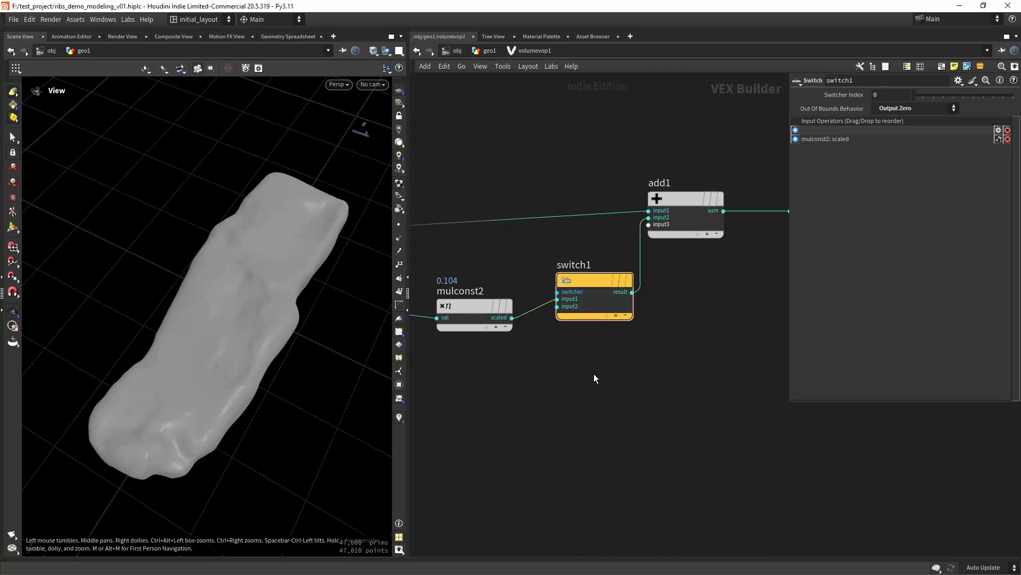
- Add a Unified Noise - Static node to the volumevop1 network
{"action": "key", "text": "h"}
{"action": "scroll", "coordinate": [557, 366], "scroll_direction": "up", "scroll_amount": 3}
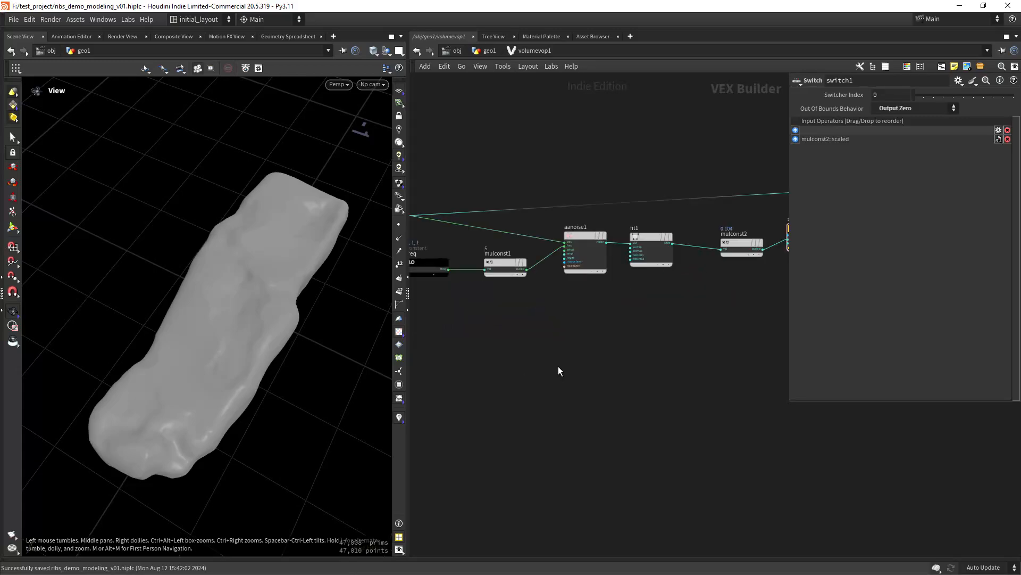
{"action": "key", "text": "Tab"}
{"action": "type", "text": "aa"}
{"action": "key", "text": "BackSpace"}
{"action": "key", "text": "BackSpace"}
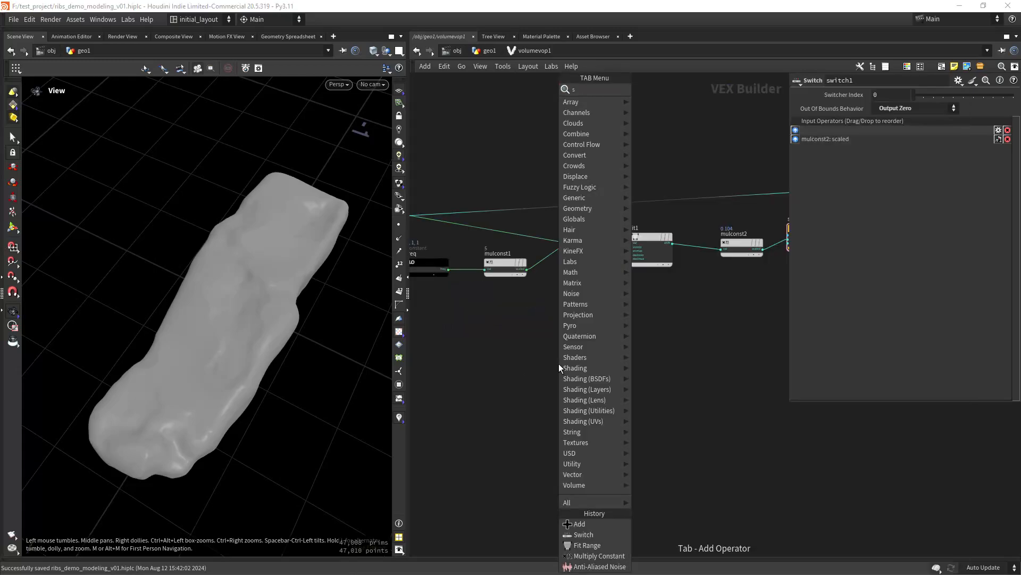
{"action": "type", "text": "sta"}
{"action": "key", "text": "Down"}
{"action": "key", "text": "Down"}
{"action": "key", "text": "Down"}
{"action": "key", "text": "Down"}
{"action": "key", "text": "Return"}
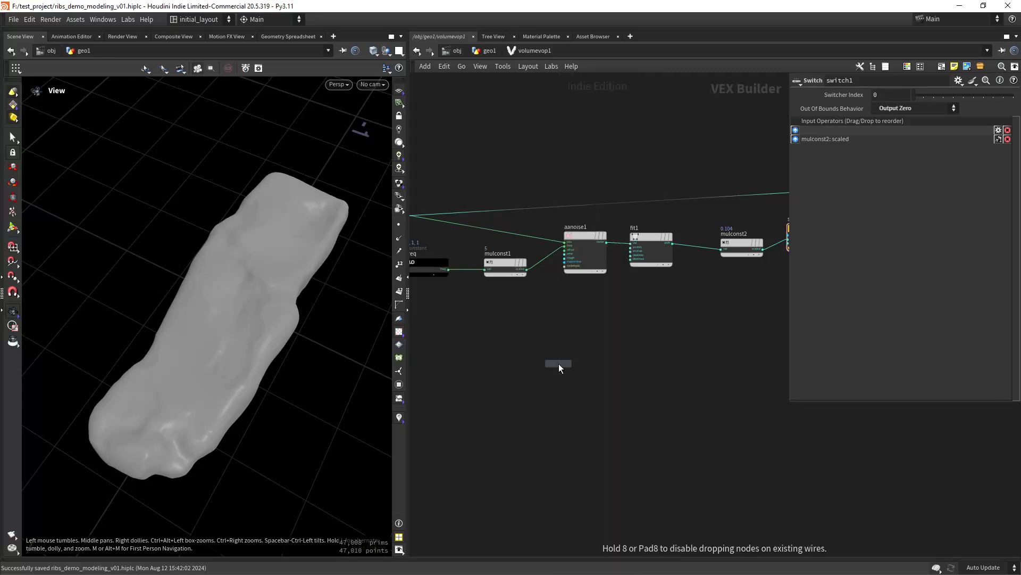
{"action": "left_click", "coordinate": [559, 363]}
- Connect volumevopglobal1's P output to unifiednoise_static1's pos input
{"action": "middle_click_drag", "start_coordinate": [469, 356], "coordinate": [556, 378]}
{"action": "scroll", "coordinate": [509, 347], "scroll_direction": "up", "scroll_amount": 3}
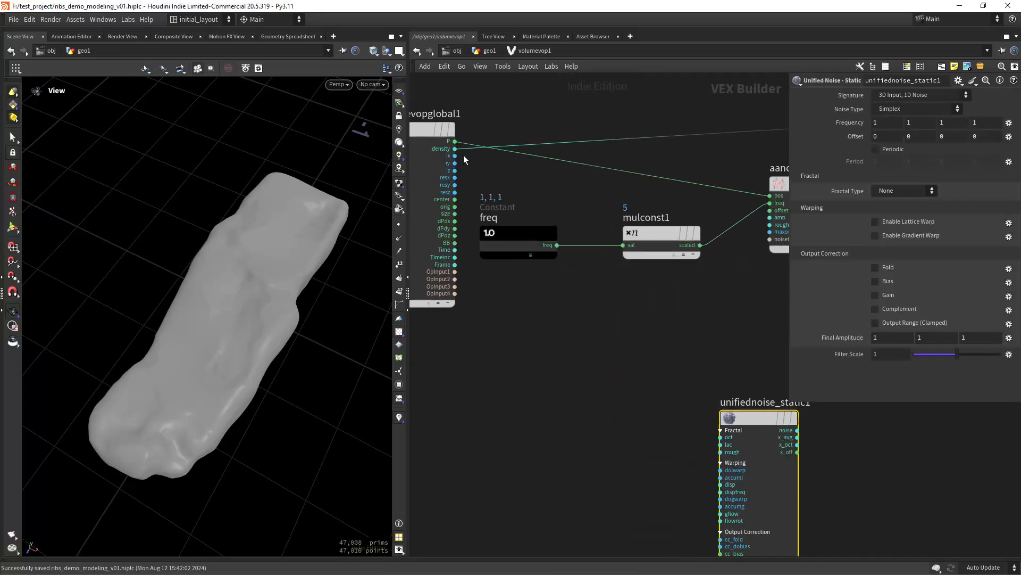
{"action": "left_click", "coordinate": [455, 142]}
{"action": "middle_click_drag", "start_coordinate": [615, 420], "coordinate": [515, 295]}
{"action": "scroll", "coordinate": [515, 306], "scroll_direction": "up", "scroll_amount": 2}
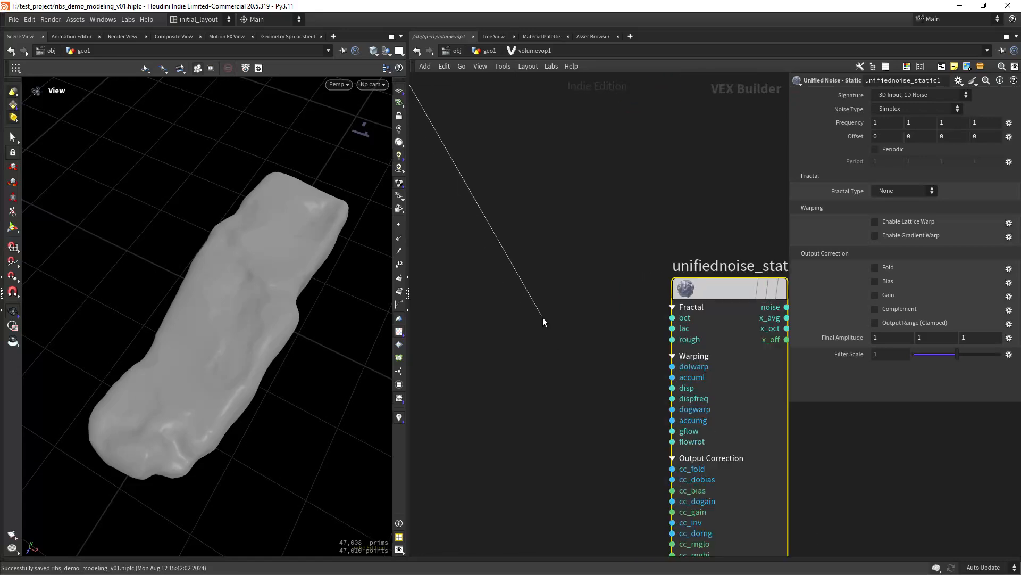
{"action": "middle_click_drag", "start_coordinate": [659, 506], "coordinate": [544, 304]}
{"action": "left_click", "coordinate": [556, 384]}
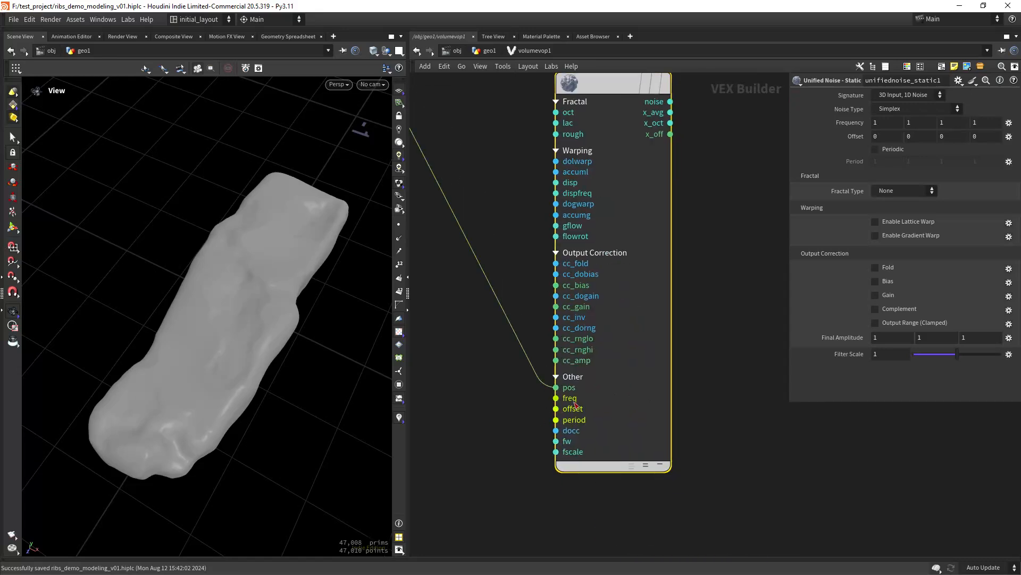
- Create a freq1 constant driving the noise's freq input
{"action": "right_click", "coordinate": [556, 398]}
{"action": "left_click", "coordinate": [600, 411]}
{"action": "scroll", "coordinate": [456, 410], "scroll_direction": "down", "scroll_amount": 3}
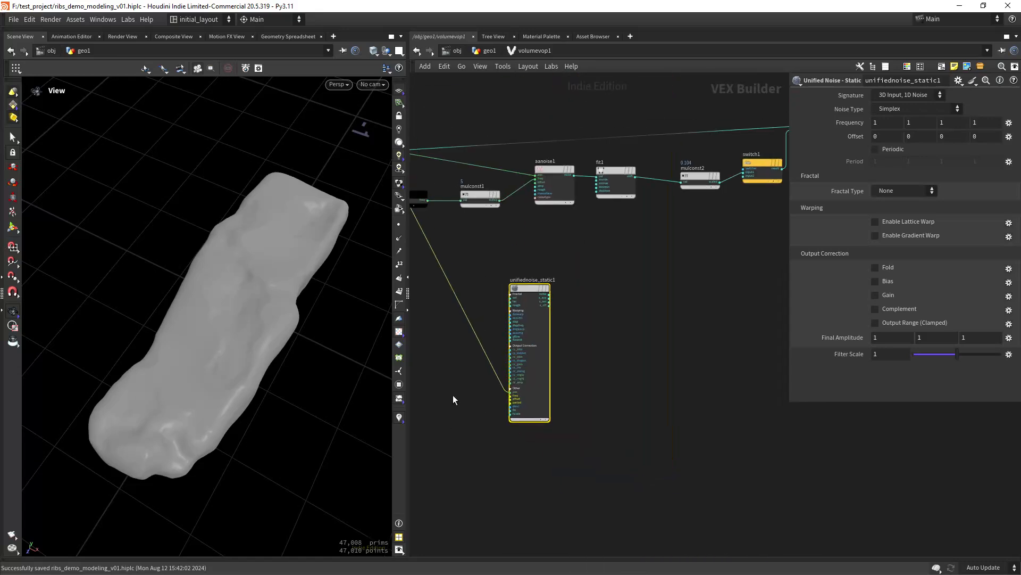
{"action": "middle_click_drag", "start_coordinate": [456, 402], "coordinate": [585, 405]}
{"action": "scroll", "coordinate": [612, 394], "scroll_direction": "up", "scroll_amount": 5}
{"action": "middle_click_drag", "start_coordinate": [675, 383], "coordinate": [565, 336]}
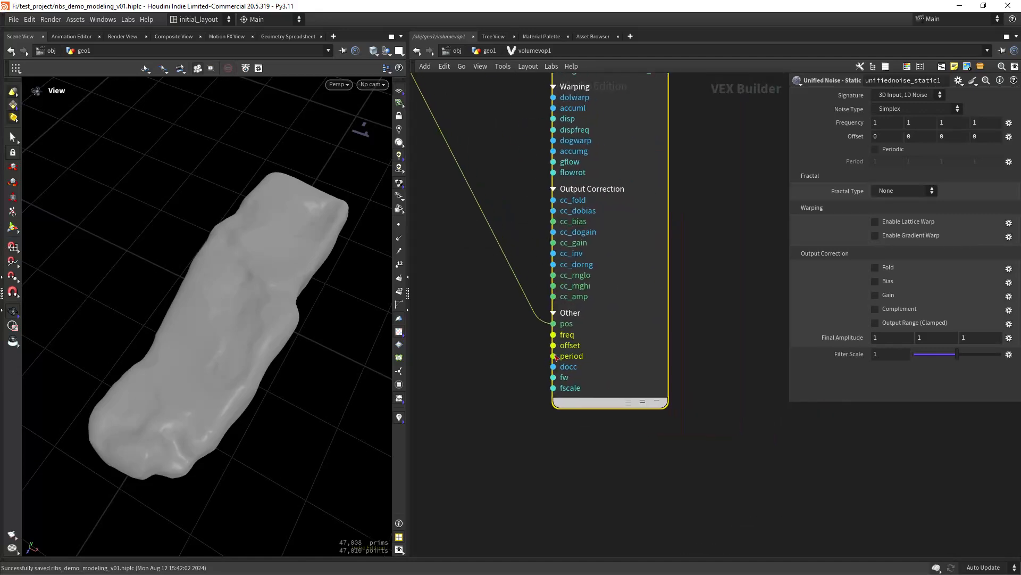
{"action": "right_click", "coordinate": [566, 336]}
{"action": "left_click", "coordinate": [584, 352]}
{"action": "scroll", "coordinate": [453, 379], "scroll_direction": "down", "scroll_amount": 3}
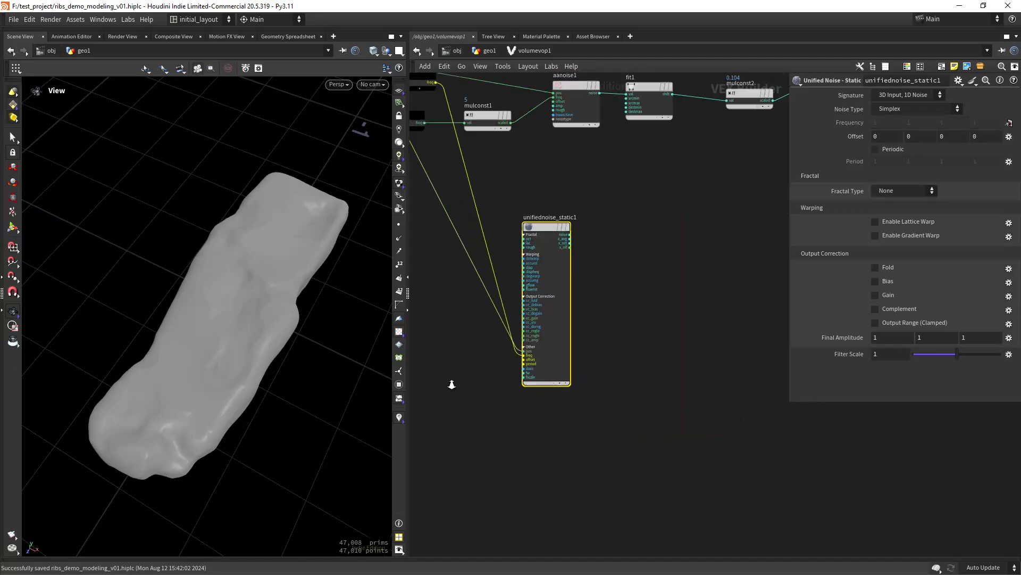
{"action": "middle_click_drag", "start_coordinate": [454, 379], "coordinate": [548, 338]}
{"action": "left_click_drag", "start_coordinate": [528, 237], "coordinate": [492, 405]}
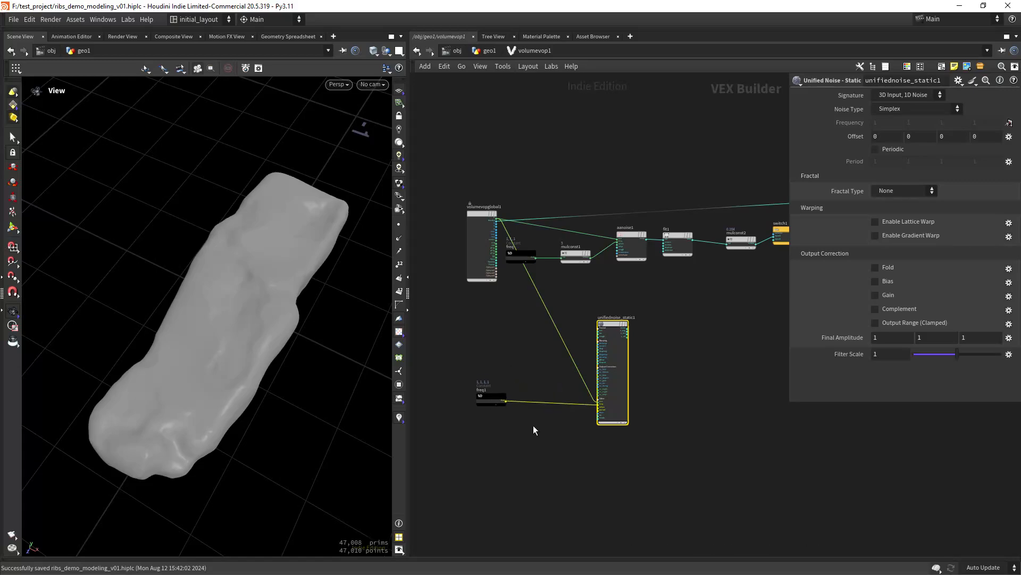
- Splice a Multiply Constant node between freq1 and the noise's freq input
{"action": "key", "text": "Tab"}
{"action": "type", "text": "mulc"}
{"action": "key", "text": "Return"}
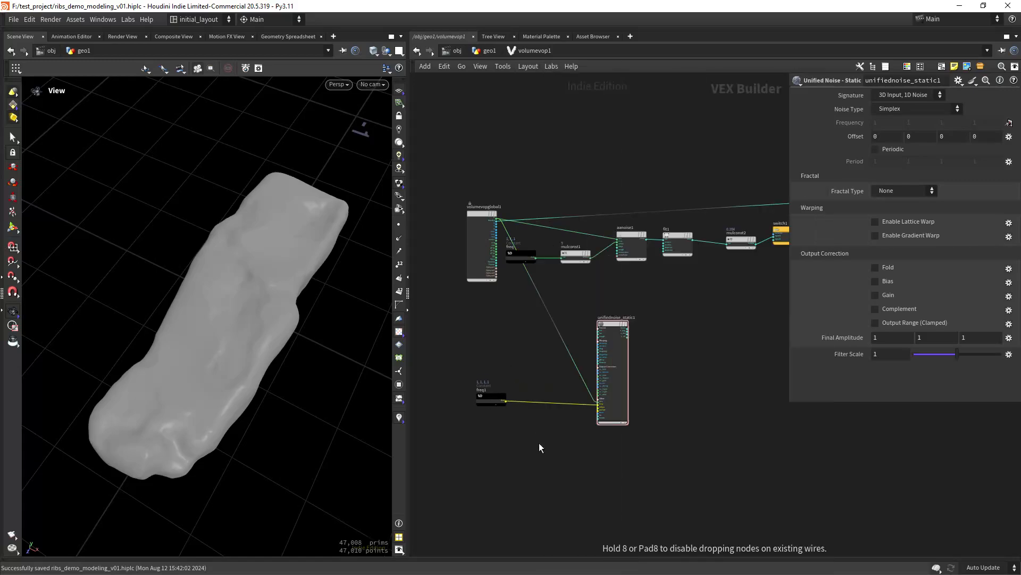
{"action": "left_click", "coordinate": [538, 442]}
{"action": "left_click_drag", "start_coordinate": [536, 450], "coordinate": [546, 408]}
- Duplicate fit1, mulconst2 and switch1 to make a second fit–multiply–switch chain
{"action": "middle_click_drag", "start_coordinate": [677, 369], "coordinate": [590, 360]}
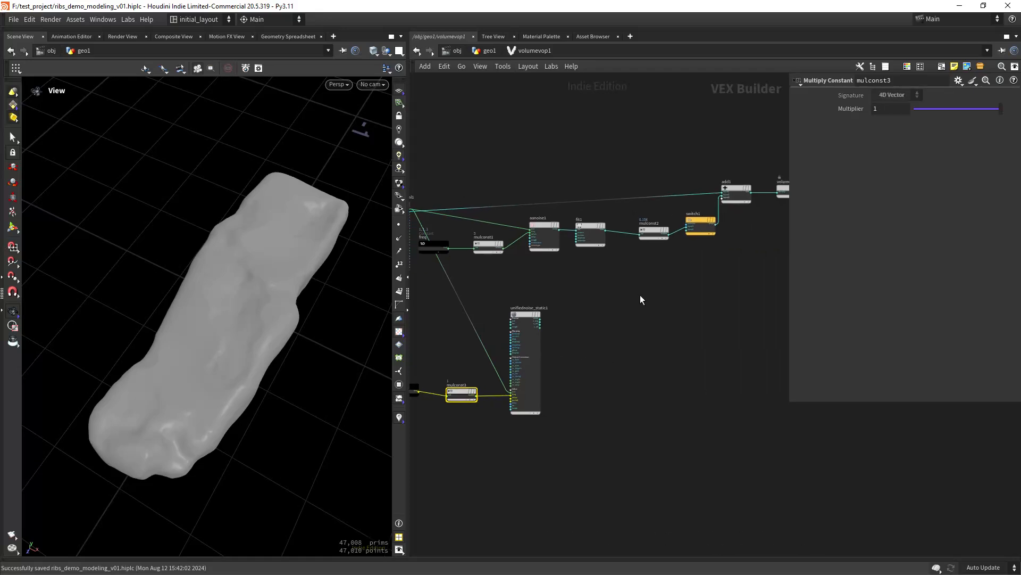
{"action": "left_click_drag", "start_coordinate": [681, 280], "coordinate": [591, 315]}
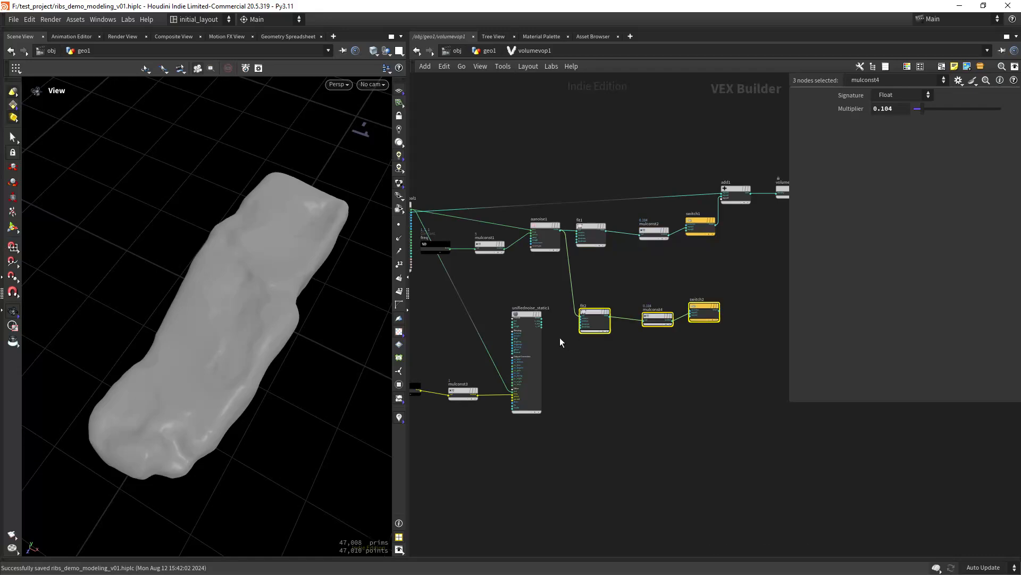
{"action": "scroll", "coordinate": [559, 338], "scroll_direction": "up", "scroll_amount": 5}
- Wire the unified noise into fit2's val, and switch2's result into add1's third input
{"action": "left_click_drag", "start_coordinate": [500, 268], "coordinate": [541, 274]}
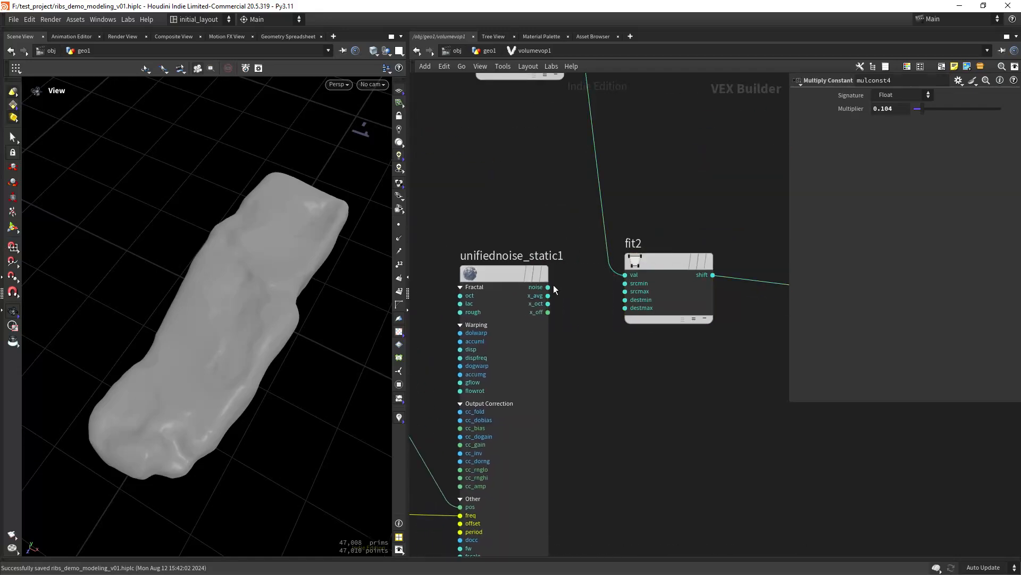
{"action": "left_click", "coordinate": [548, 287]}
{"action": "left_click", "coordinate": [618, 277]}
{"action": "scroll", "coordinate": [732, 362], "scroll_direction": "down", "scroll_amount": 5}
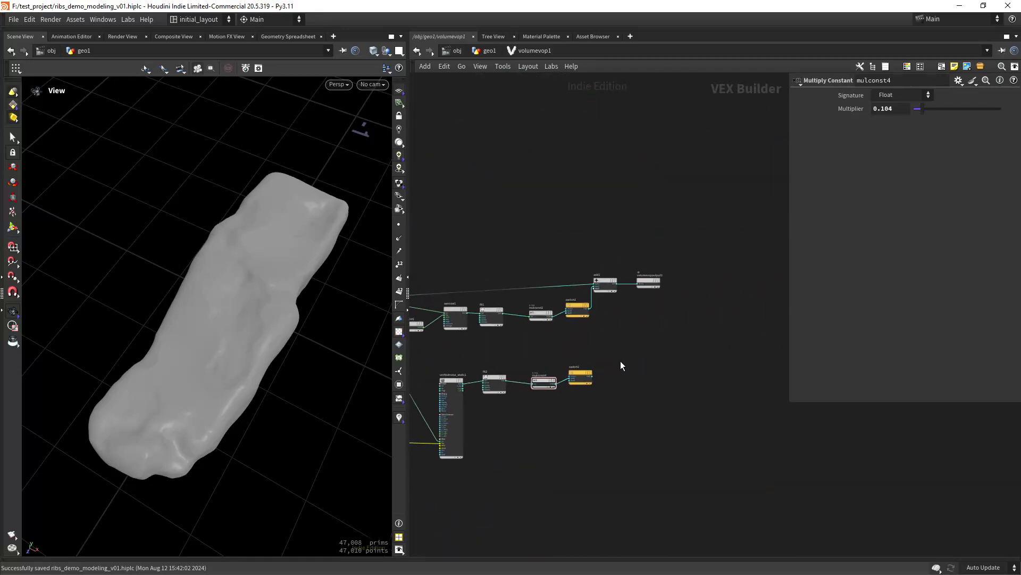
{"action": "scroll", "coordinate": [603, 370], "scroll_direction": "up", "scroll_amount": 5}
{"action": "left_click", "coordinate": [553, 403]}
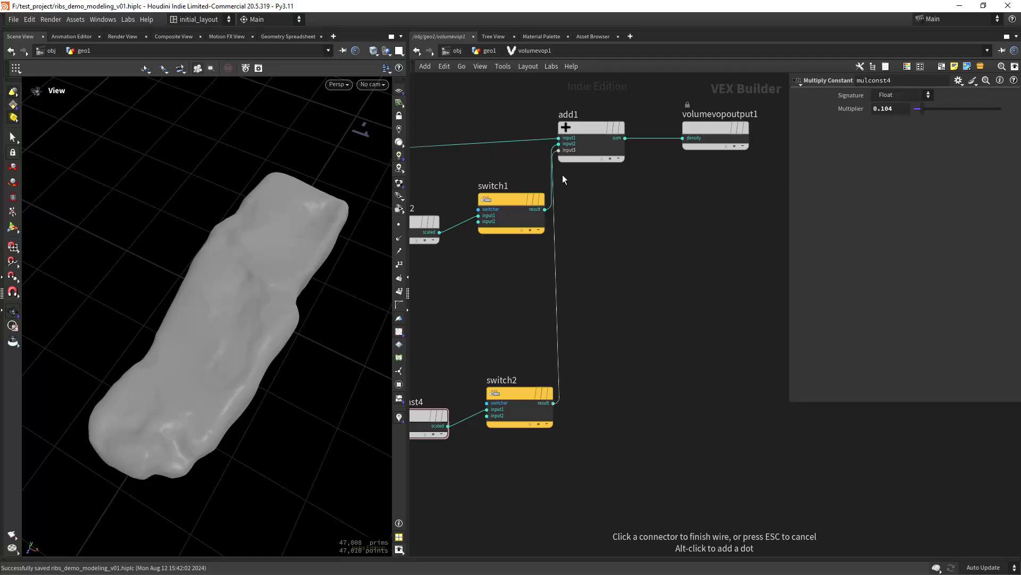
{"action": "left_click", "coordinate": [560, 154]}
- Set switch1's Switcher Index to 1, then look over the whole VOP network
{"action": "left_click", "coordinate": [511, 215]}
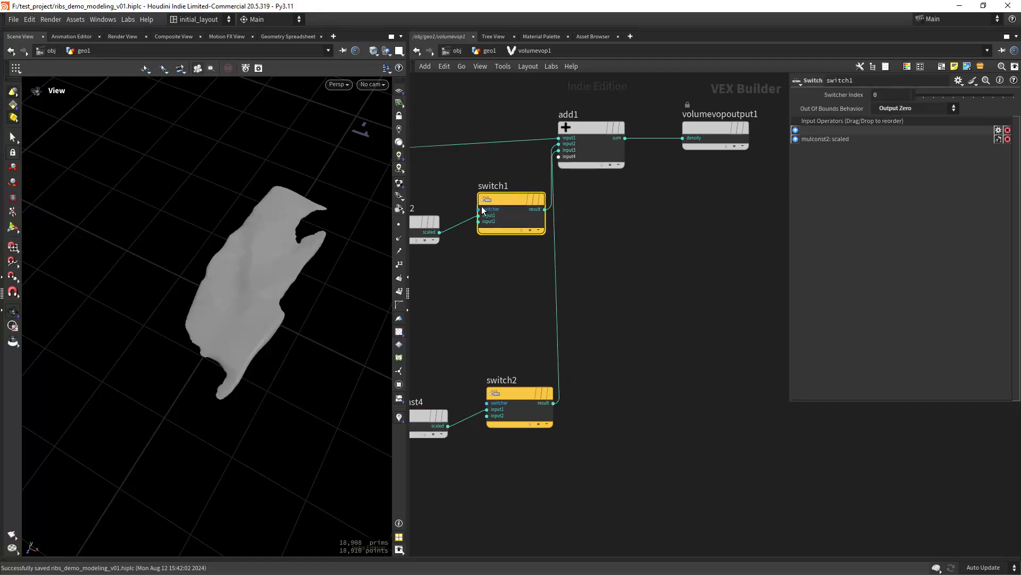
{"action": "left_click", "coordinate": [919, 95]}
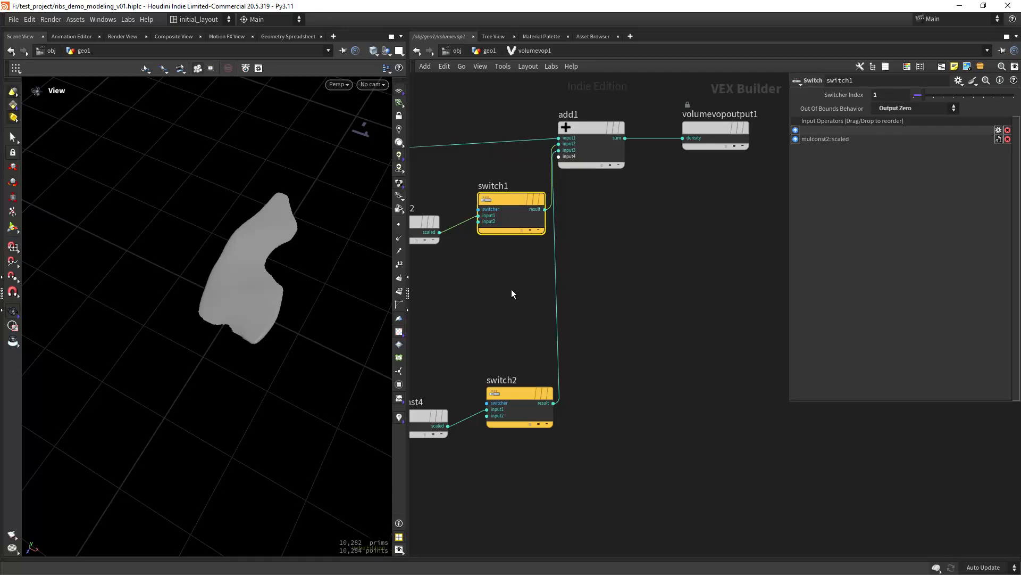
{"action": "middle_click_drag", "start_coordinate": [485, 302], "coordinate": [565, 263]}
{"action": "scroll", "coordinate": [565, 266], "scroll_direction": "down", "scroll_amount": 4}
{"action": "middle_click_drag", "start_coordinate": [522, 291], "coordinate": [588, 269]}
{"action": "scroll", "coordinate": [546, 272], "scroll_direction": "up", "scroll_amount": 2}
{"action": "scroll", "coordinate": [601, 249], "scroll_direction": "down", "scroll_amount": 2}
{"action": "scroll", "coordinate": [632, 232], "scroll_direction": "up", "scroll_amount": 2}
{"action": "scroll", "coordinate": [585, 264], "scroll_direction": "up", "scroll_amount": 2}
{"action": "scroll", "coordinate": [586, 269], "scroll_direction": "down", "scroll_amount": 4}
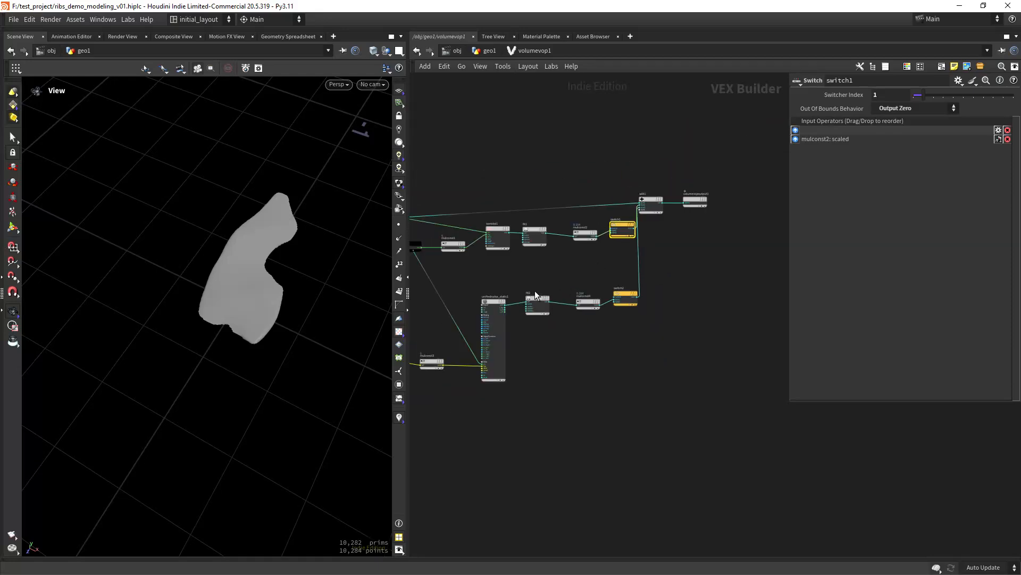
{"action": "middle_click_drag", "start_coordinate": [534, 290], "coordinate": [566, 259]}
{"action": "scroll", "coordinate": [566, 259], "scroll_direction": "up", "scroll_amount": 2}
{"action": "scroll", "coordinate": [627, 262], "scroll_direction": "up", "scroll_amount": 1}
{"action": "scroll", "coordinate": [592, 262], "scroll_direction": "up", "scroll_amount": 1}
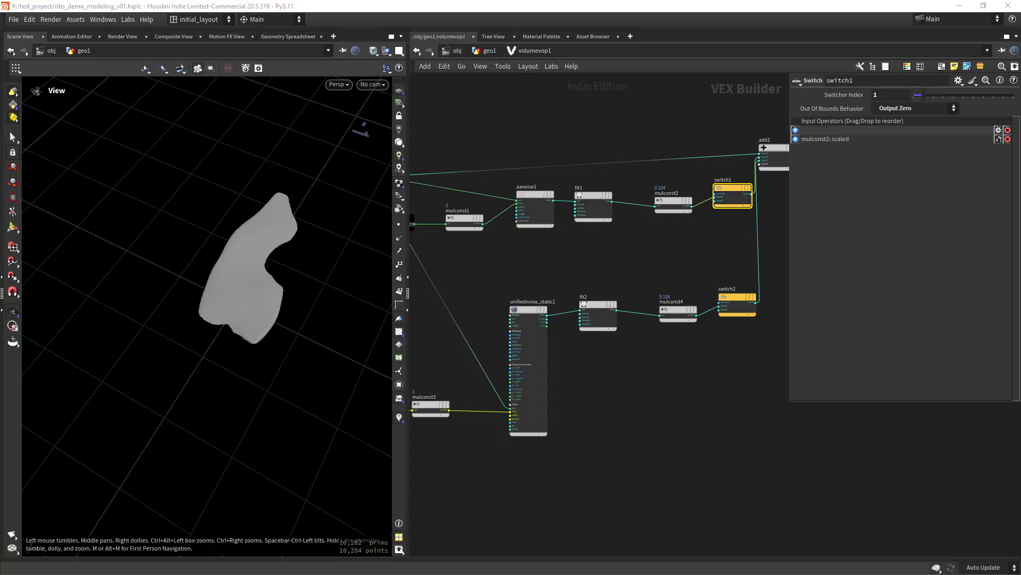
- Set mulconst3's Multiplier to 8
{"action": "middle_click_drag", "start_coordinate": [489, 458], "coordinate": [590, 404]}
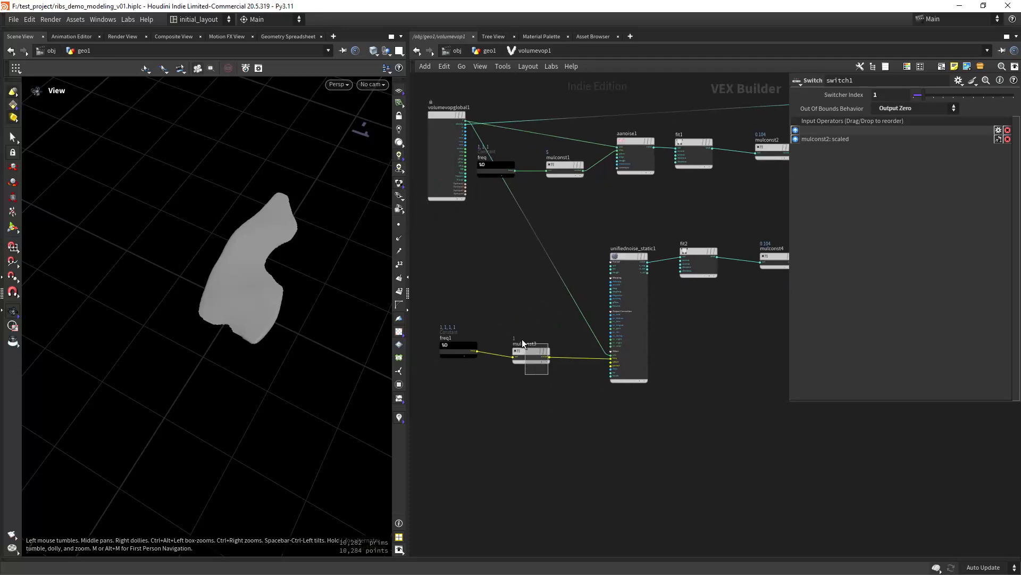
{"action": "left_click", "coordinate": [524, 350]}
{"action": "left_click_drag", "start_coordinate": [879, 112], "coordinate": [806, 122]}
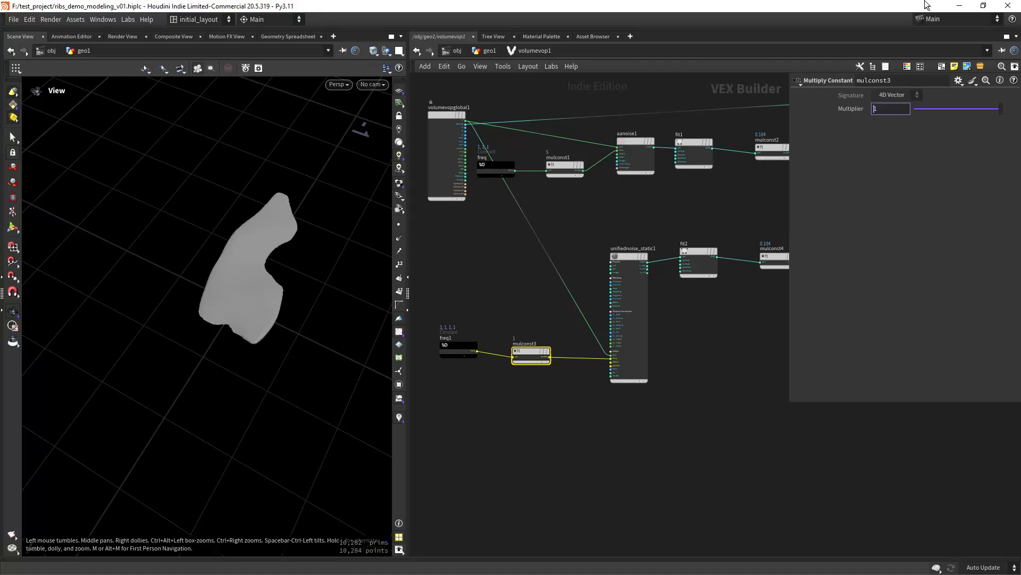
{"action": "type", "text": "8"}
{"action": "key", "text": "Return"}
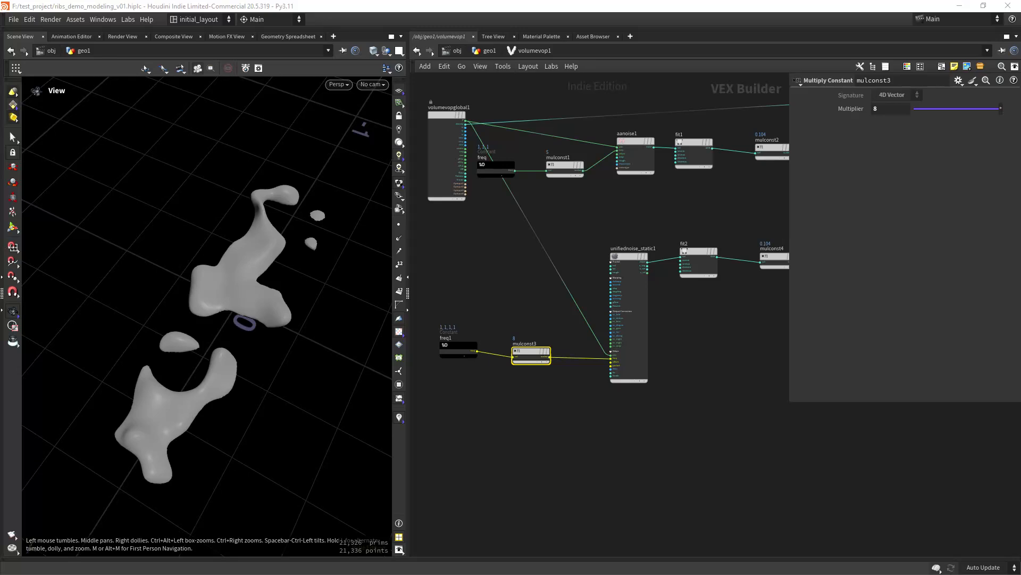
{"action": "left_click", "coordinate": [629, 257]}
{"action": "left_click", "coordinate": [902, 109]}
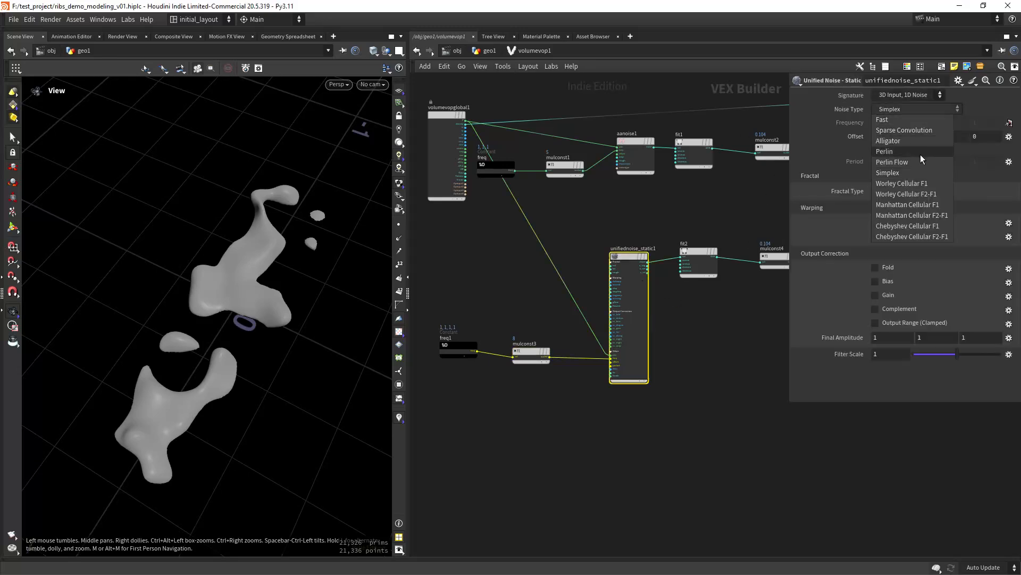
- Make the unified noise Worley Cellular F1 with an offset of 80
{"action": "left_click", "coordinate": [920, 183]}
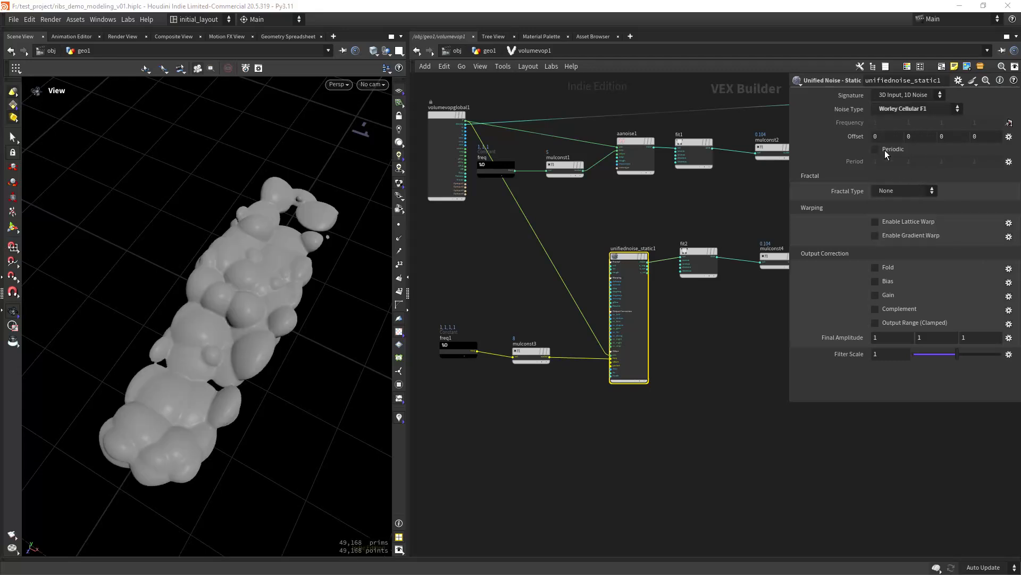
{"action": "left_click_drag", "start_coordinate": [264, 324], "coordinate": [324, 306]}
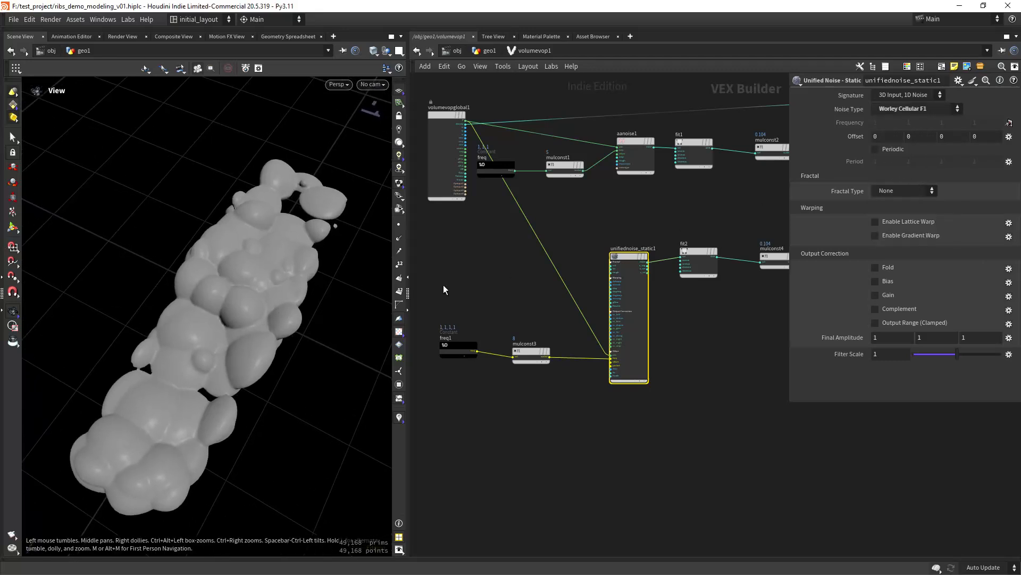
{"action": "middle_click_drag", "start_coordinate": [855, 136], "coordinate": [928, 97]}
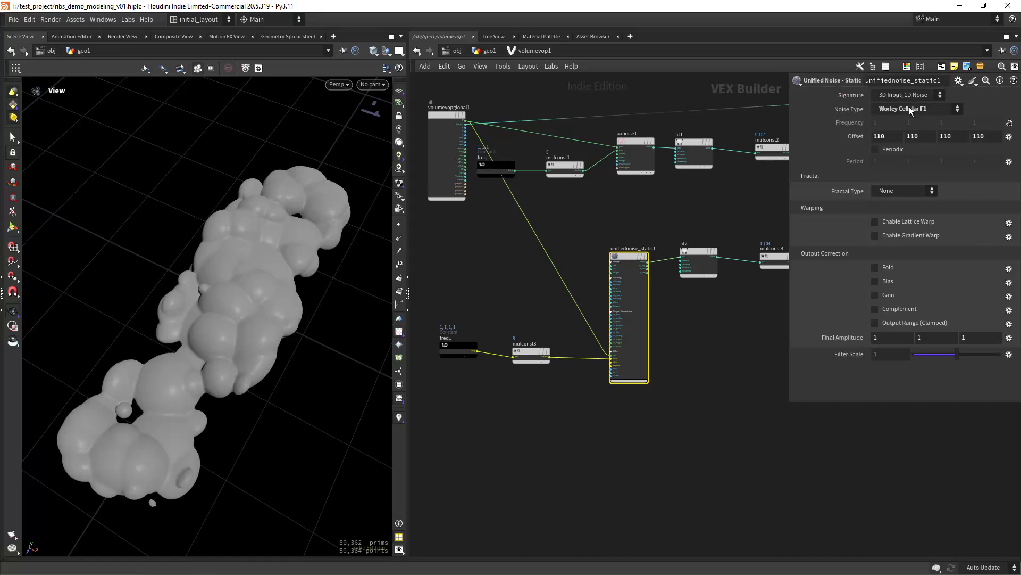
{"action": "middle_click_drag", "start_coordinate": [851, 136], "coordinate": [820, 109]}
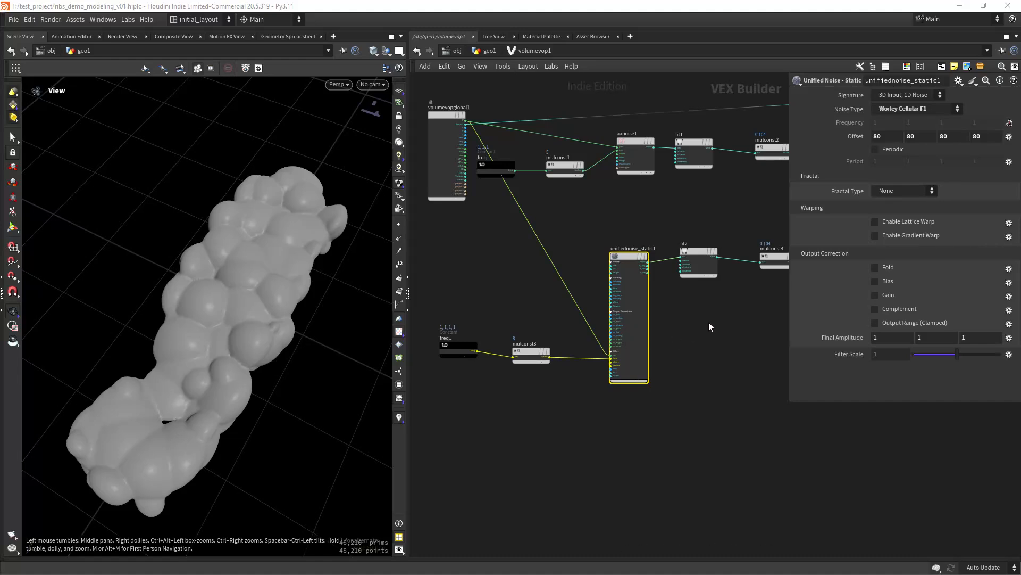
- Set fit2's Destination Min to -0.3
{"action": "middle_click_drag", "start_coordinate": [709, 322], "coordinate": [637, 334]}
{"action": "left_click", "coordinate": [628, 272]}
{"action": "double_click", "coordinate": [884, 136]}
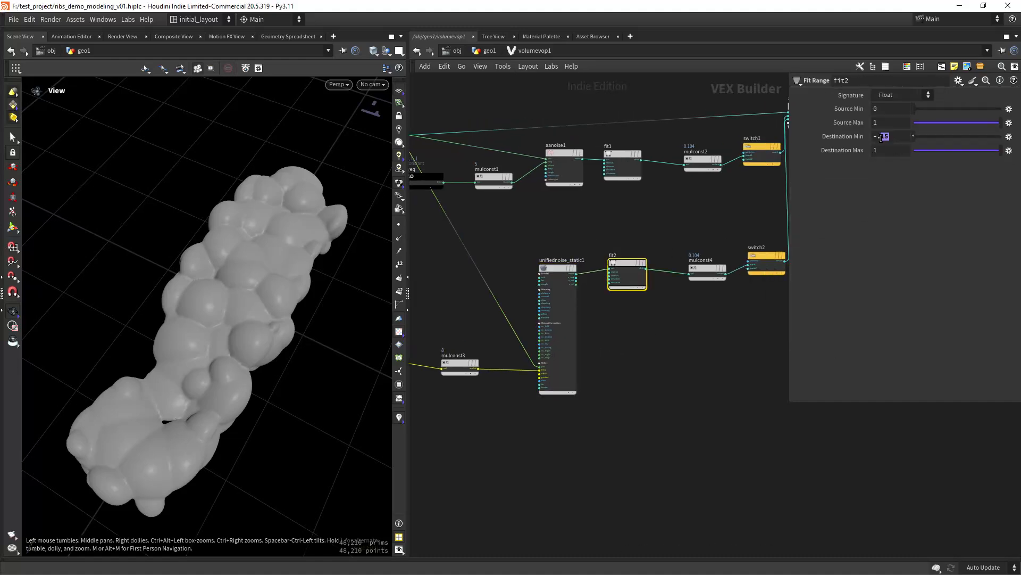
{"action": "type", "text": "3"}
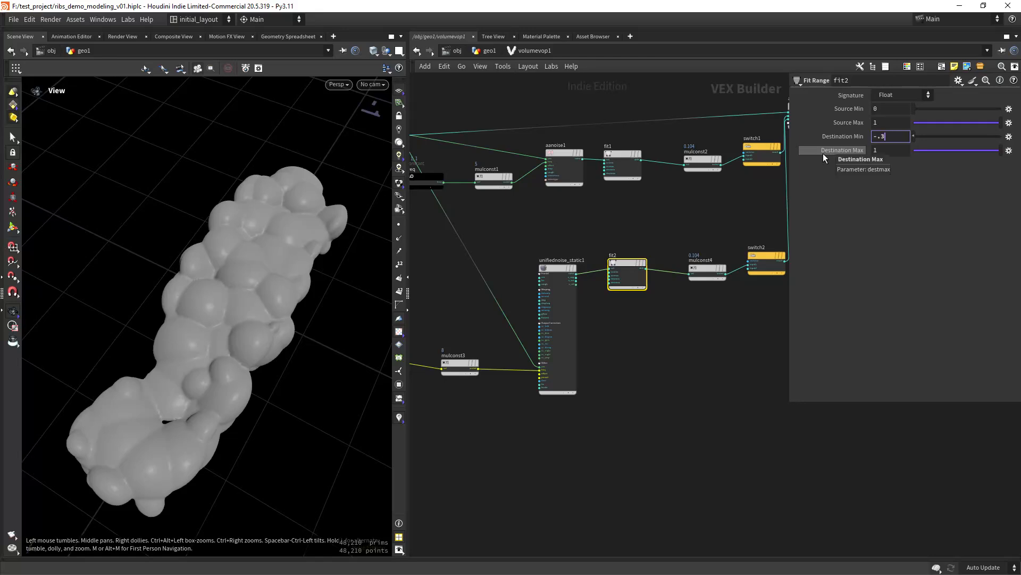
{"action": "key", "text": "Return"}
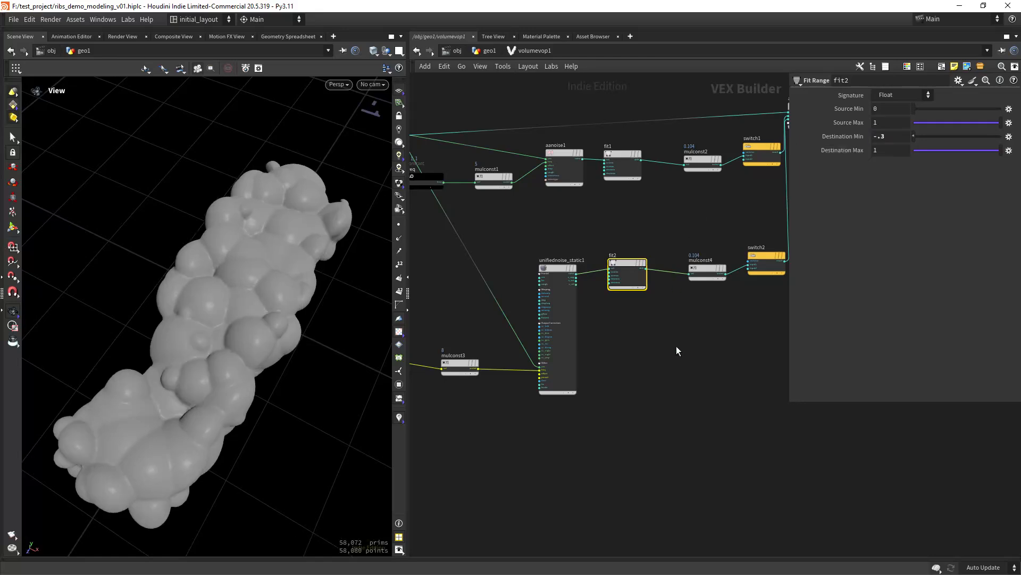
- Set mulconst4's Multiplier to 0.075 and orbit the model to inspect the result
{"action": "middle_click_drag", "start_coordinate": [693, 326], "coordinate": [619, 339]}
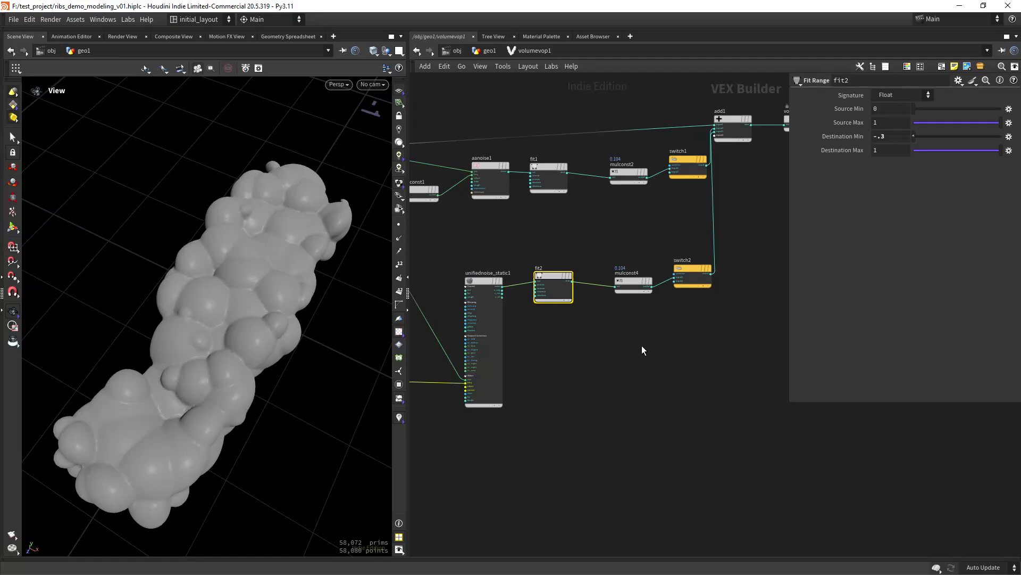
{"action": "left_click", "coordinate": [633, 281]}
{"action": "double_click", "coordinate": [884, 108]}
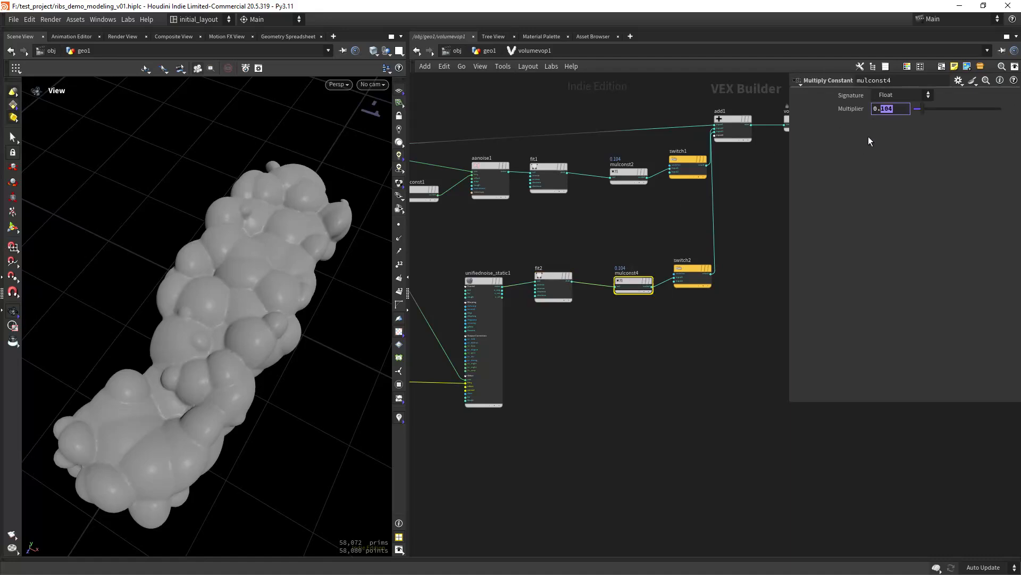
{"action": "type", "text": "075"}
{"action": "key", "text": "Return"}
{"action": "mouse_move", "coordinate": [323, 324]}
{"action": "left_mouse_down"}
{"action": "mouse_move", "coordinate": [296, 329]}
{"action": "mouse_move", "coordinate": [333, 326]}
{"action": "left_mouse_up"}
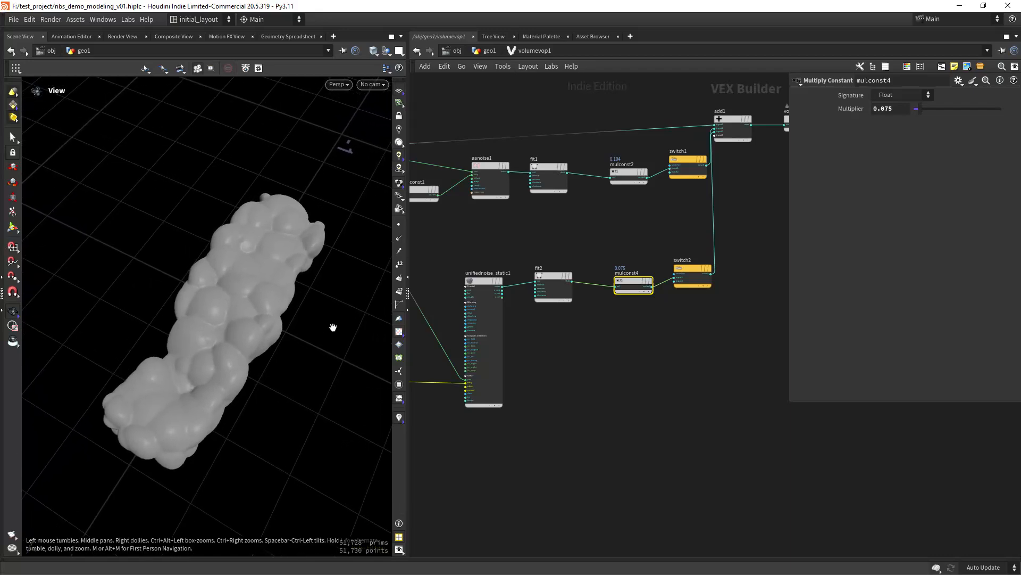
{"action": "middle_click_drag", "start_coordinate": [550, 357], "coordinate": [630, 336]}
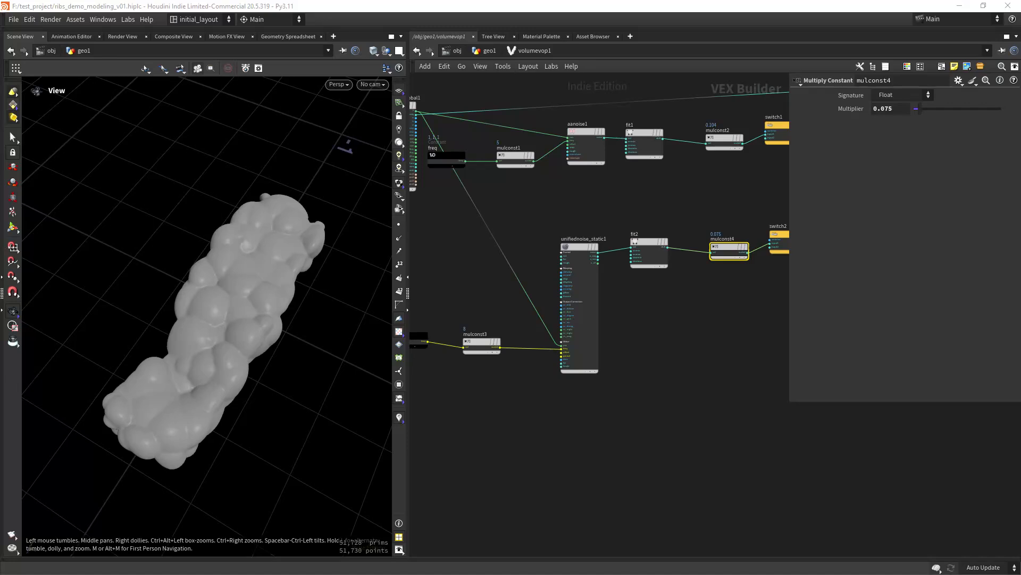
{"action": "left_click_drag", "start_coordinate": [239, 335], "coordinate": [355, 296]}
{"action": "middle_click_drag", "start_coordinate": [449, 275], "coordinate": [487, 323]}
{"action": "scroll", "coordinate": [489, 306], "scroll_direction": "up", "scroll_amount": 2}
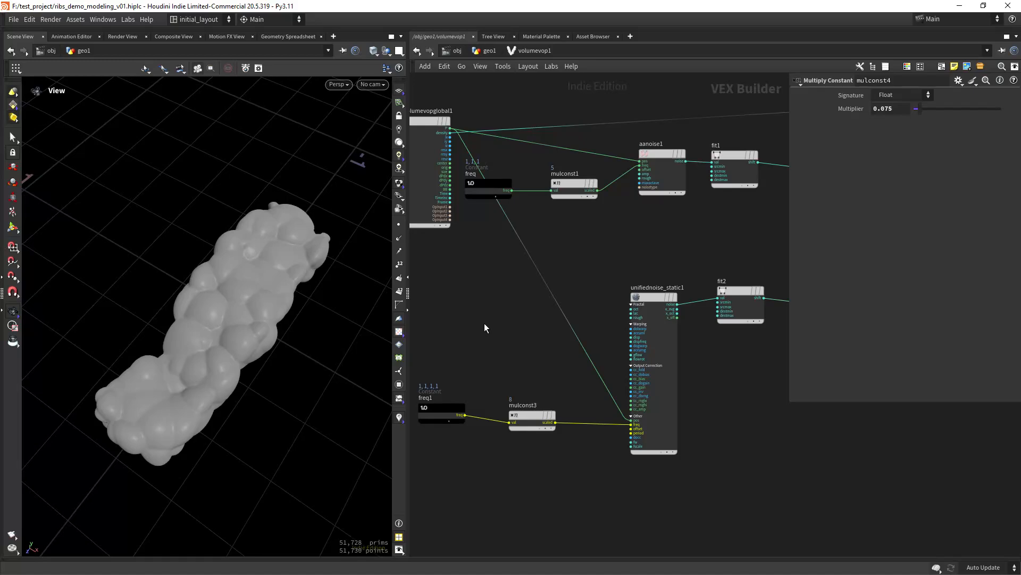
- Add a Turbulent Noise node driven by the global position P
{"action": "key", "text": "Tab"}
{"action": "type", "text": "tu"}
{"action": "key", "text": "Return"}
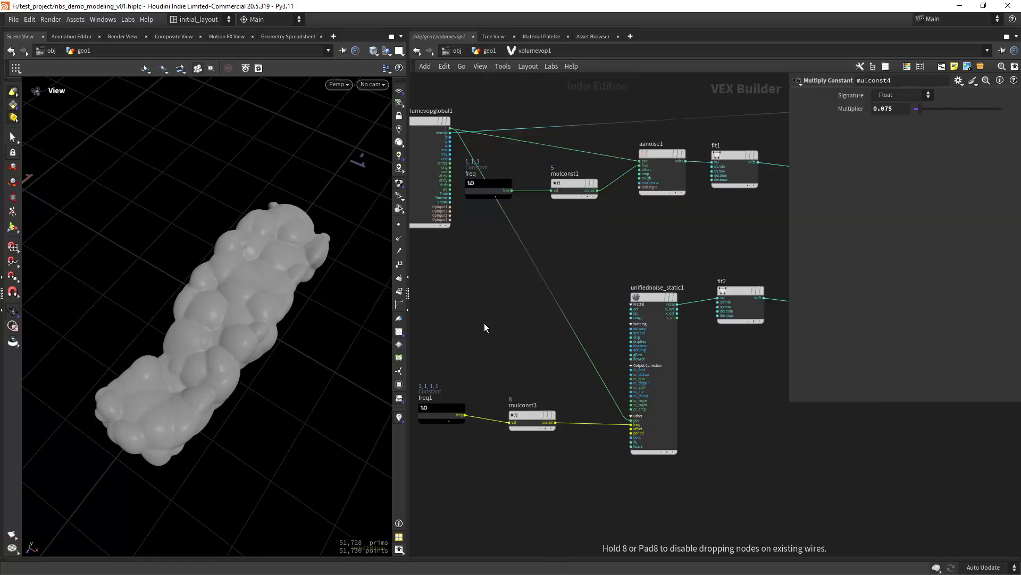
{"action": "left_click", "coordinate": [484, 324]}
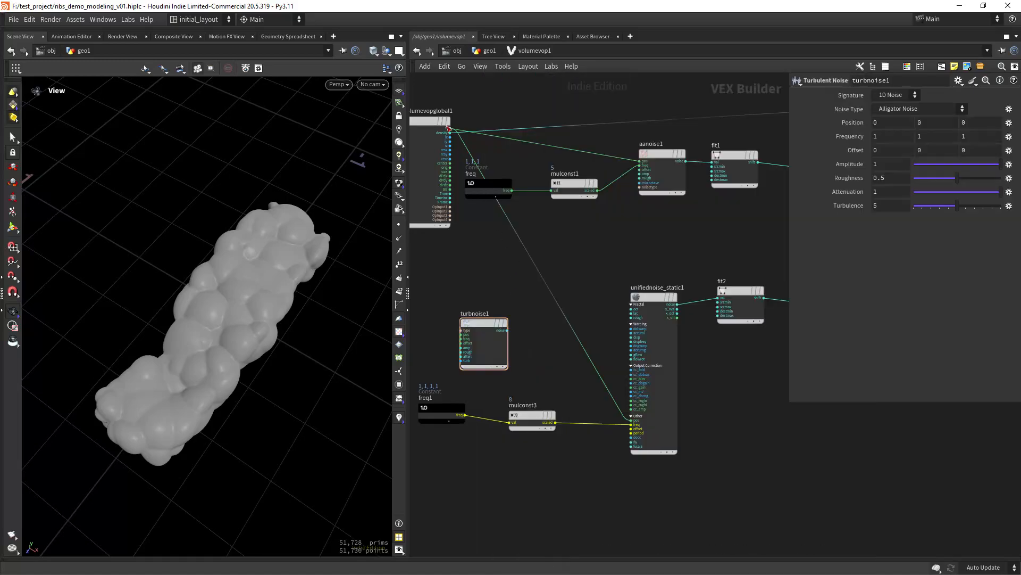
{"action": "left_click", "coordinate": [448, 128]}
{"action": "left_click", "coordinate": [461, 334]}
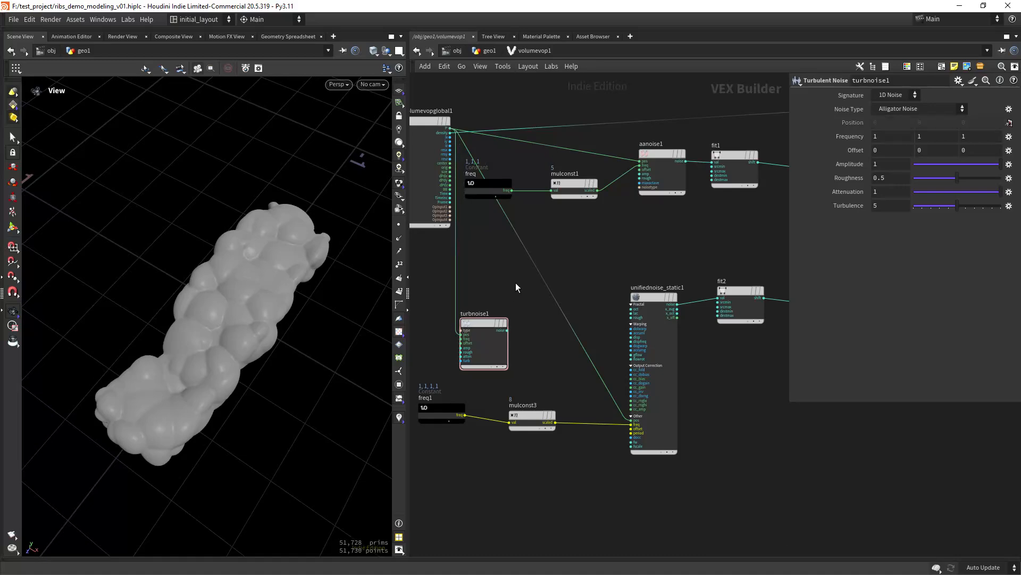
- Splice an Add node into the freq wire, feeding the turbulent noise into its second input
{"action": "key", "text": "Tab"}
{"action": "type", "text": "add"}
{"action": "key", "text": "Return"}
{"action": "left_click", "coordinate": [516, 282]}
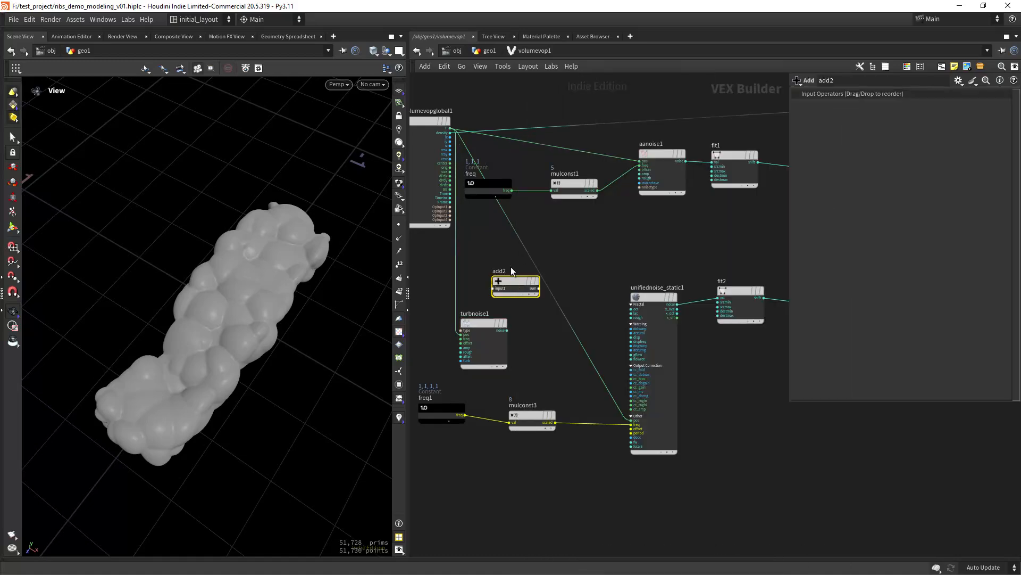
{"action": "left_click_drag", "start_coordinate": [508, 287], "coordinate": [559, 308]}
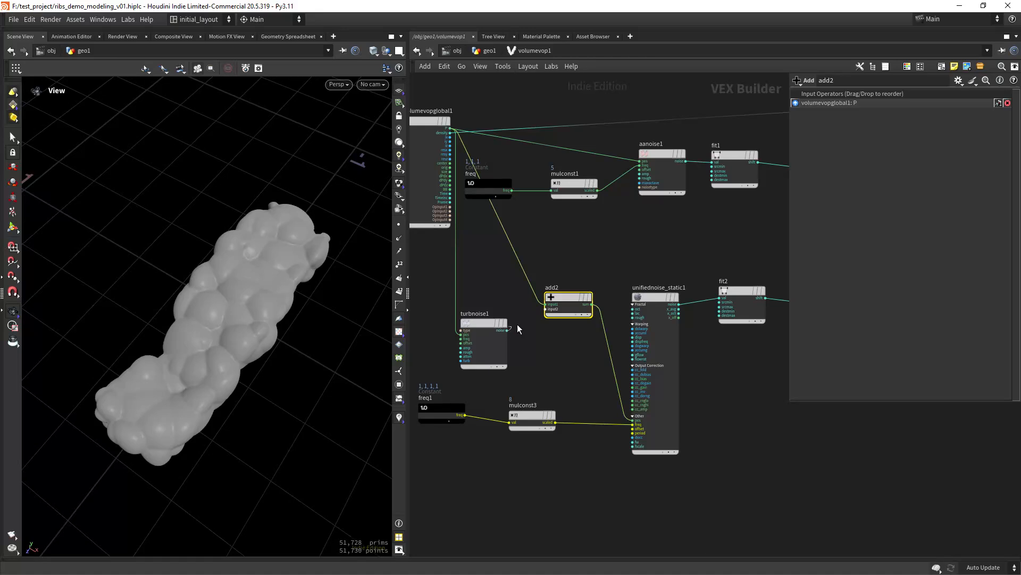
{"action": "left_click", "coordinate": [508, 330]}
{"action": "left_click", "coordinate": [548, 308]}
- Make the turbulent noise 3D Sparse Convolution Noise with amplitude .274
{"action": "left_click", "coordinate": [484, 324]}
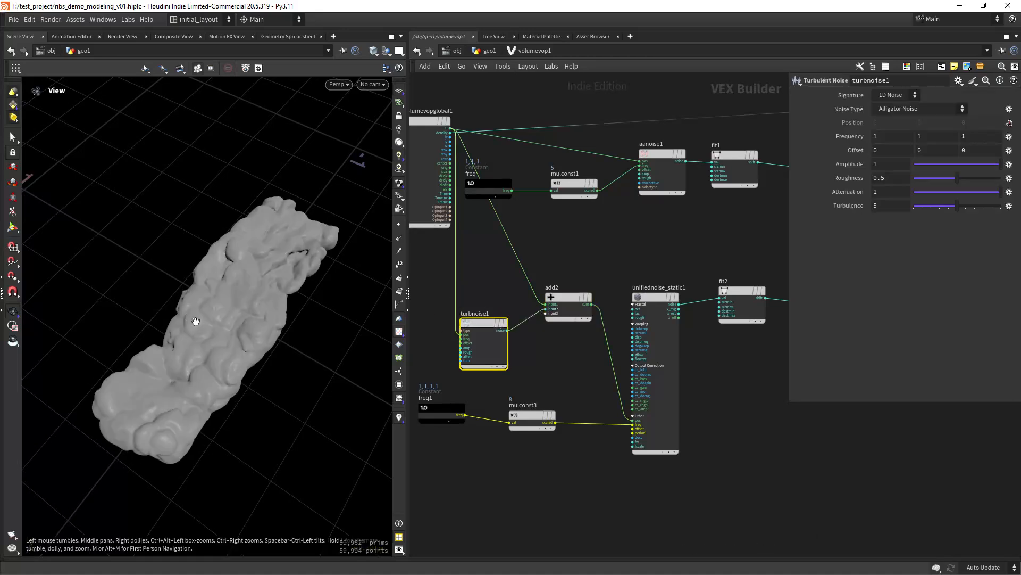
{"action": "left_click", "coordinate": [895, 109]}
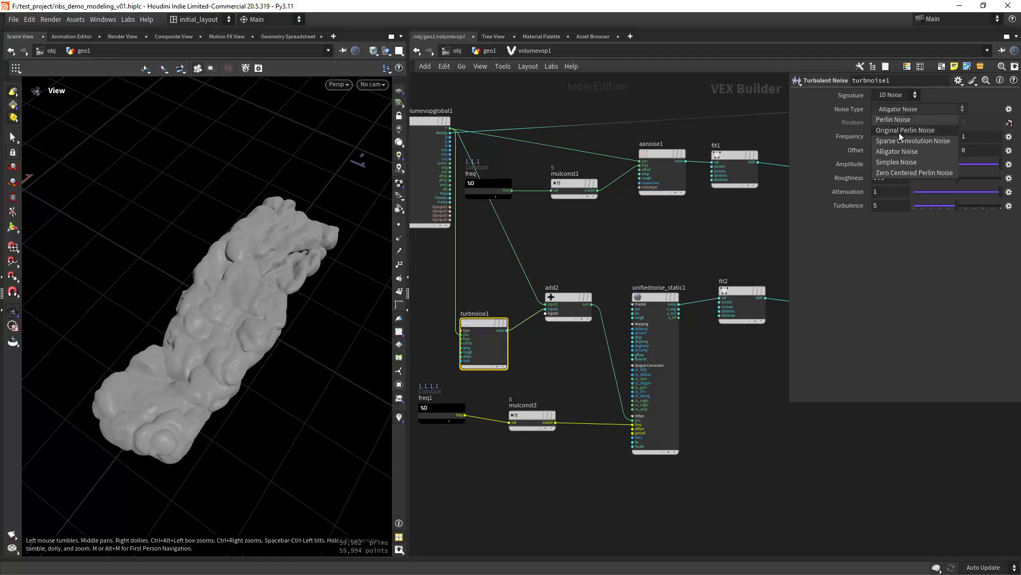
{"action": "left_click", "coordinate": [903, 141]}
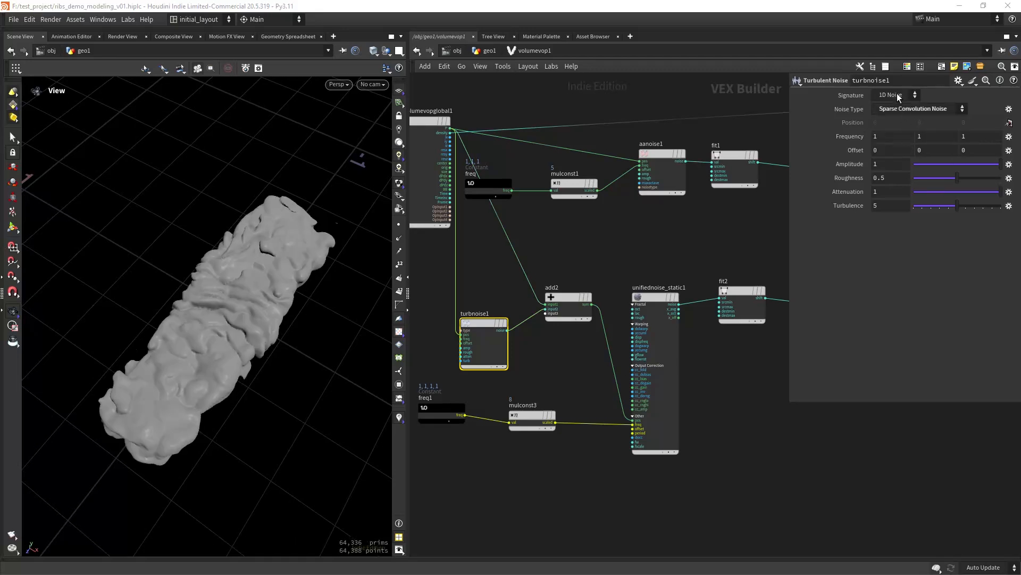
{"action": "left_click", "coordinate": [898, 93]}
{"action": "left_click", "coordinate": [894, 106]}
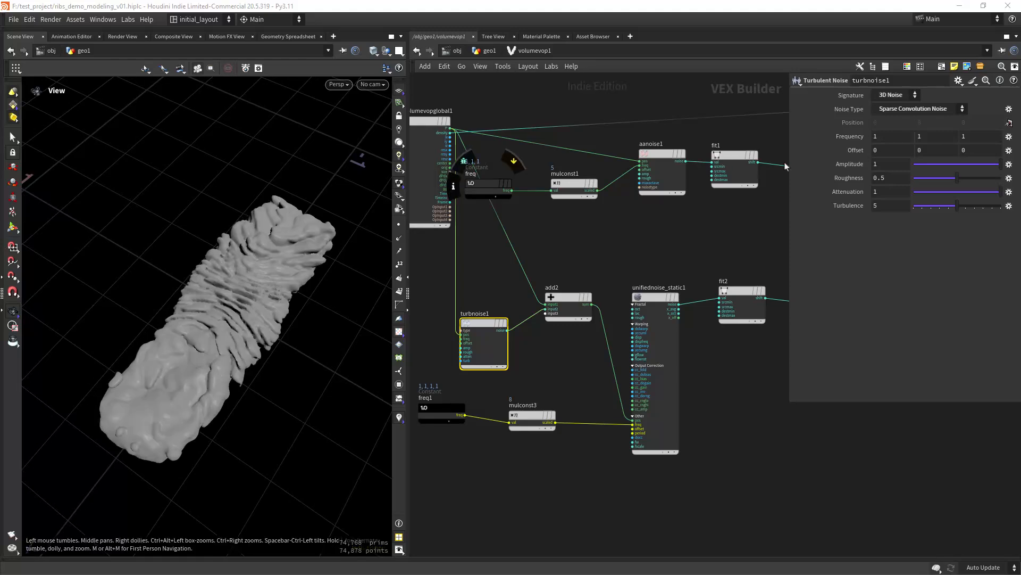
{"action": "left_click", "coordinate": [886, 164]}
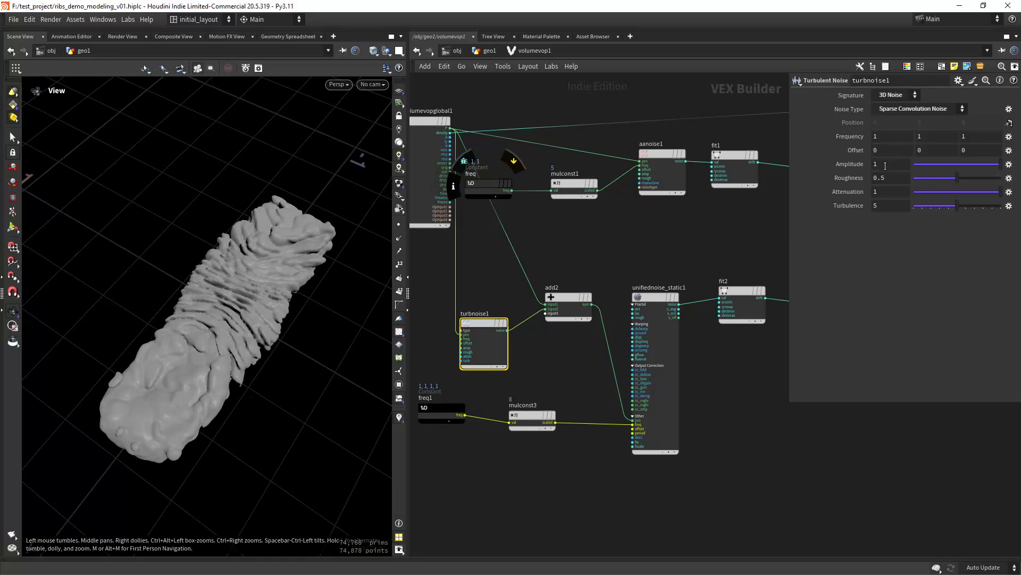
{"action": "type", "text": ".2"}
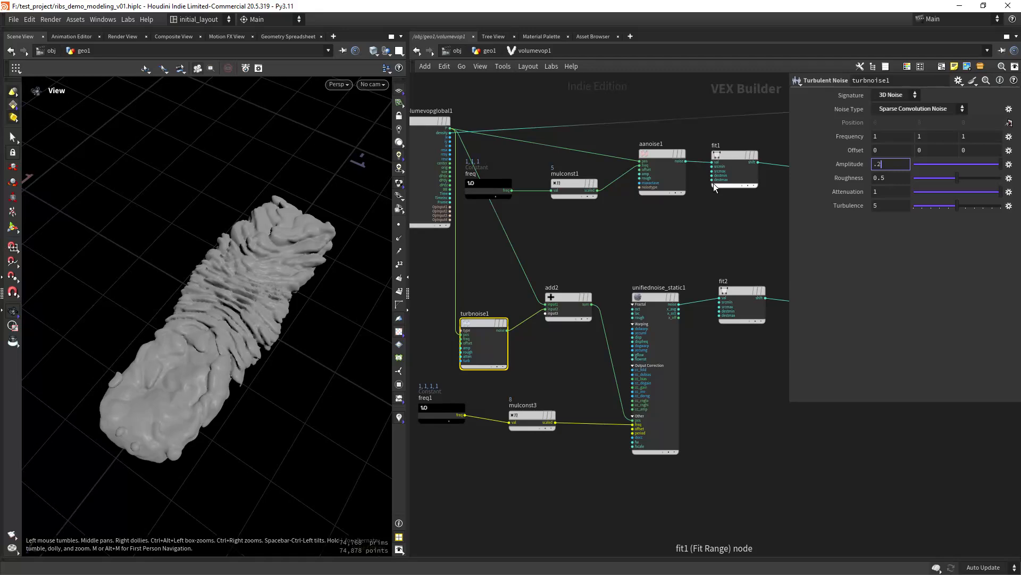
{"action": "type", "text": "4"}
{"action": "key", "text": "Return"}
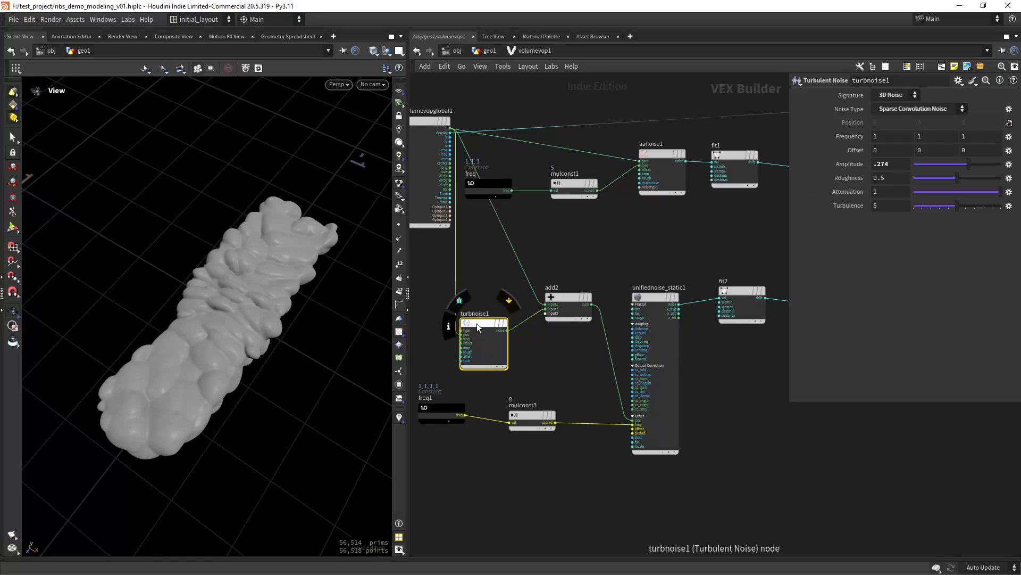
- Tidy the network by nudging turbnoise1 and freq1 into place
{"action": "left_click_drag", "start_coordinate": [476, 323], "coordinate": [485, 326]}
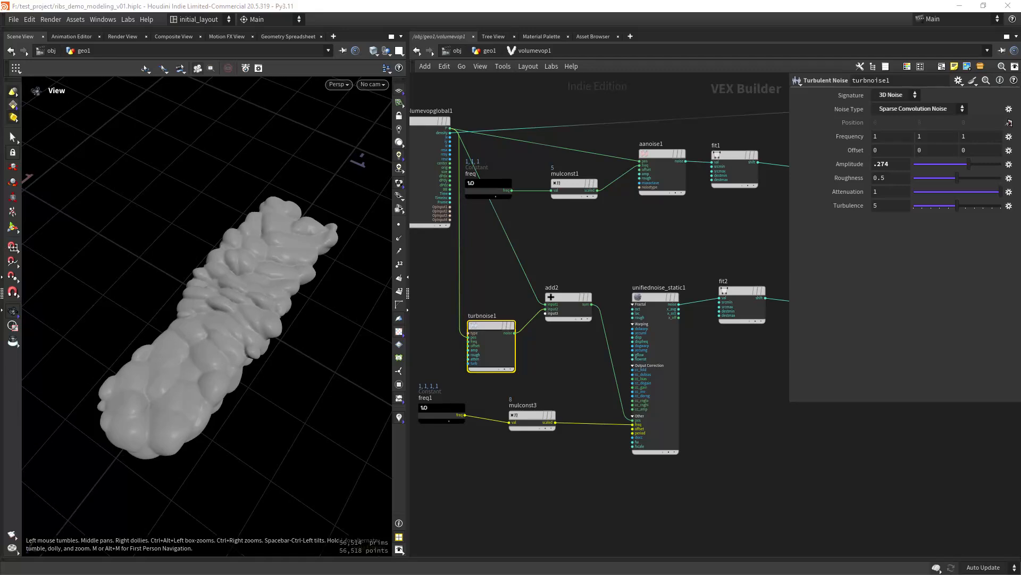
{"action": "middle_click_drag", "start_coordinate": [467, 448], "coordinate": [521, 439]}
{"action": "left_click", "coordinate": [491, 397]}
{"action": "left_click_drag", "start_coordinate": [486, 397], "coordinate": [485, 405]}
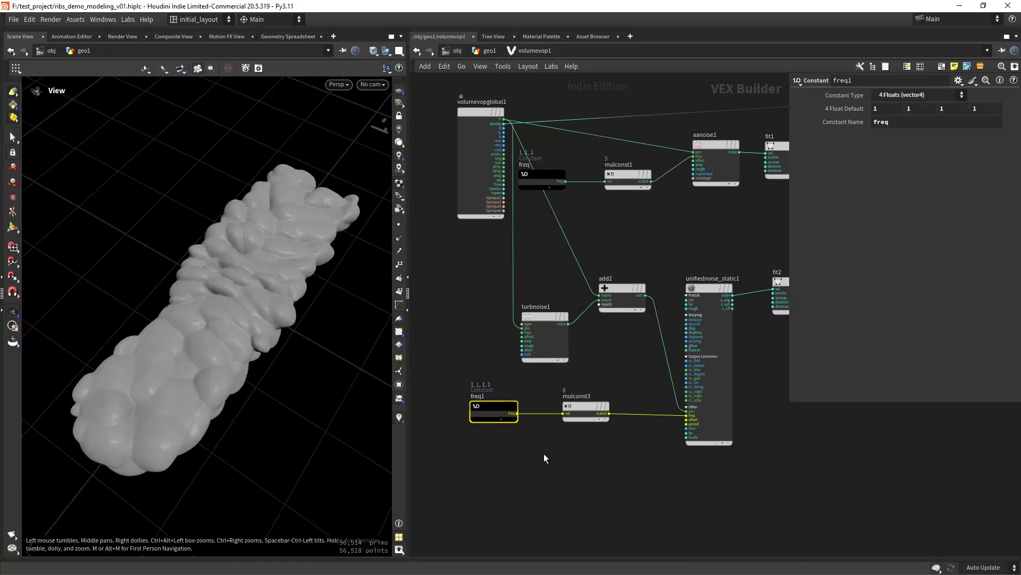
- Change freq1's first default value to 0.2 and orbit around the newly ridged mesh
{"action": "double_click", "coordinate": [879, 113]}
{"action": "type", "text": ".2"}
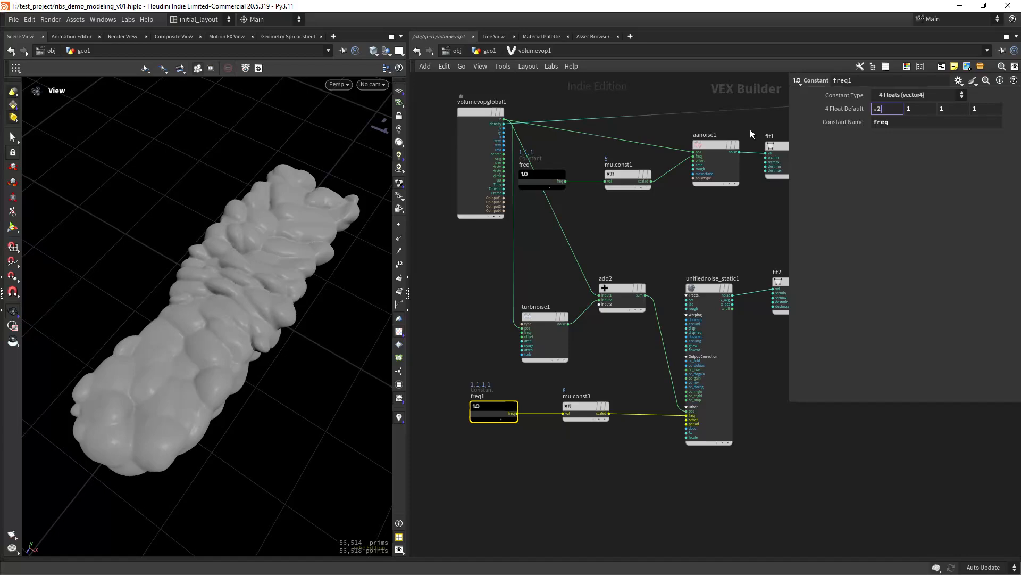
{"action": "key", "text": "Return"}
{"action": "left_click_drag", "start_coordinate": [265, 314], "coordinate": [203, 304]}
{"action": "right_click_drag", "start_coordinate": [203, 304], "coordinate": [285, 303]}
{"action": "left_click_drag", "start_coordinate": [285, 303], "coordinate": [242, 308]}
{"action": "right_click_drag", "start_coordinate": [242, 307], "coordinate": [219, 324]}
{"action": "left_click_drag", "start_coordinate": [219, 323], "coordinate": [231, 359]}
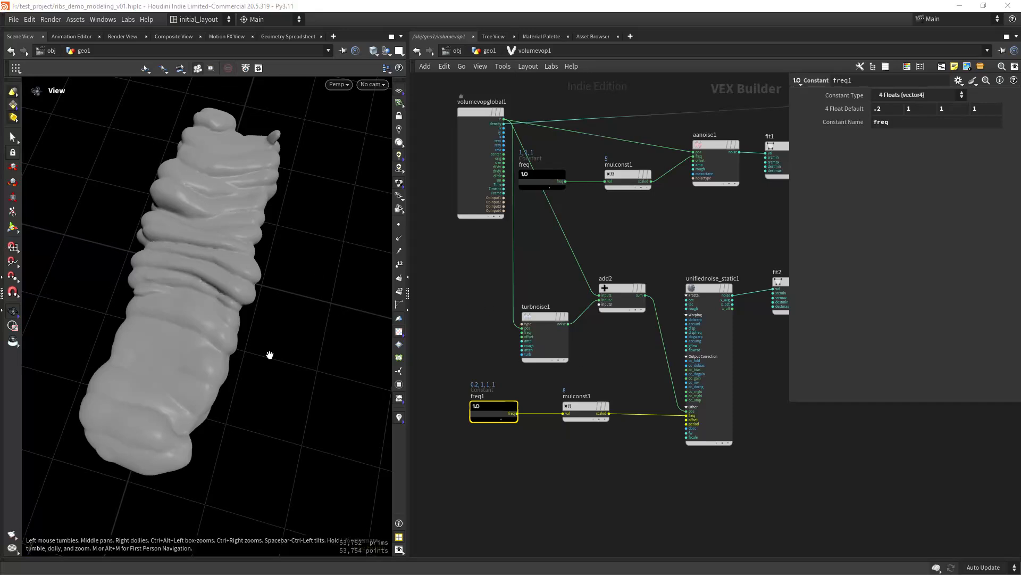
{"action": "scroll", "coordinate": [522, 285], "scroll_direction": "up", "scroll_amount": 4}
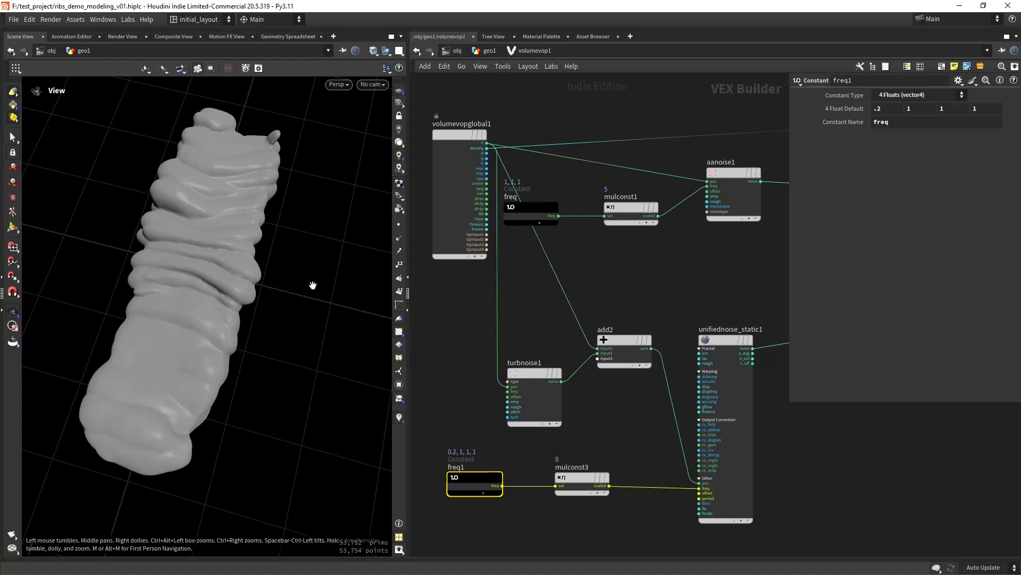
- Splice a Transform Matrix node onto the freq-to-add2 wire
{"action": "key", "text": "Tab"}
{"action": "type", "text": "t"}
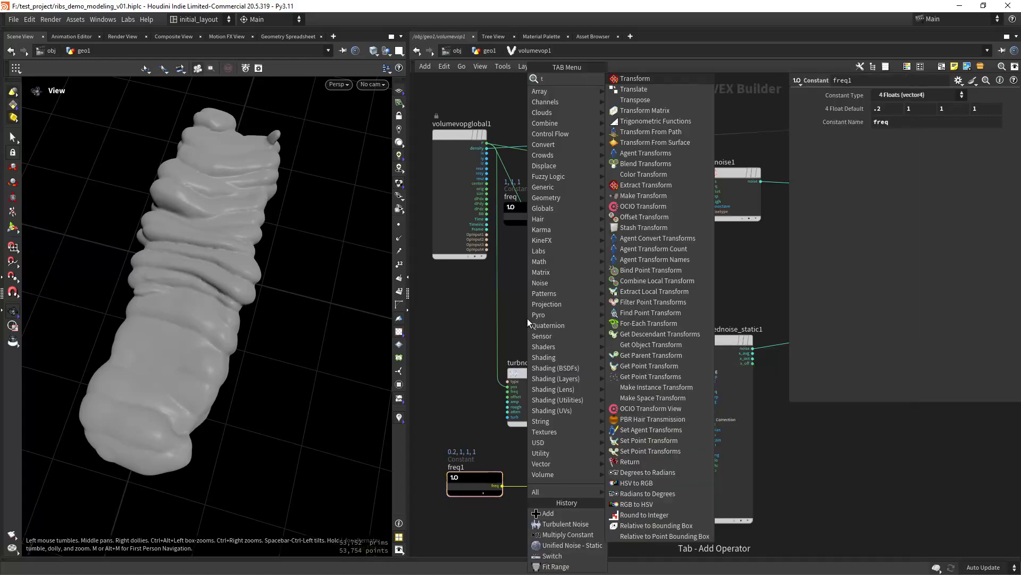
{"action": "type", "text": "rnasfo"}
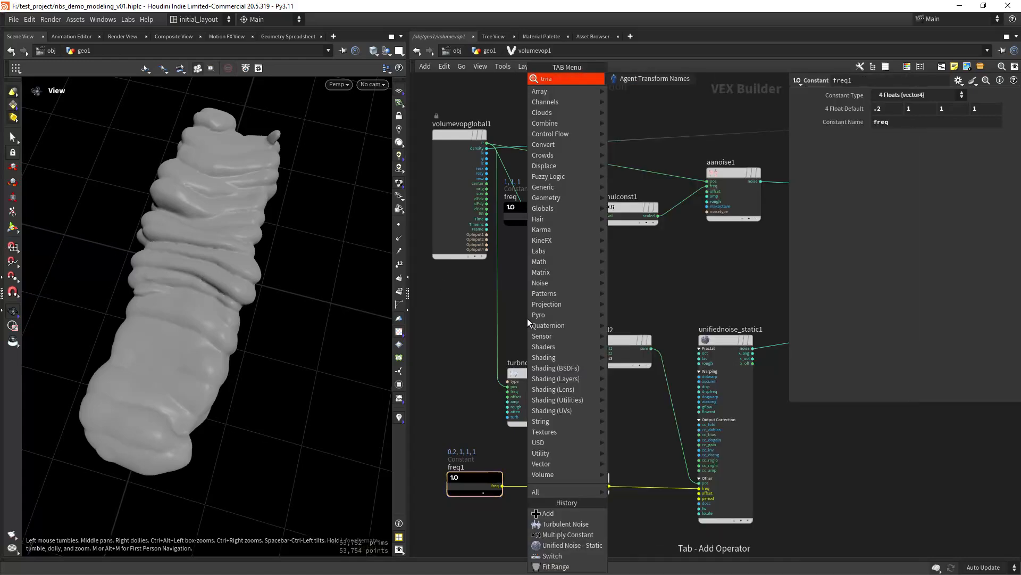
{"action": "key", "text": "BackSpace"}
{"action": "key", "text": "BackSpace"}
{"action": "type", "text": "an"}
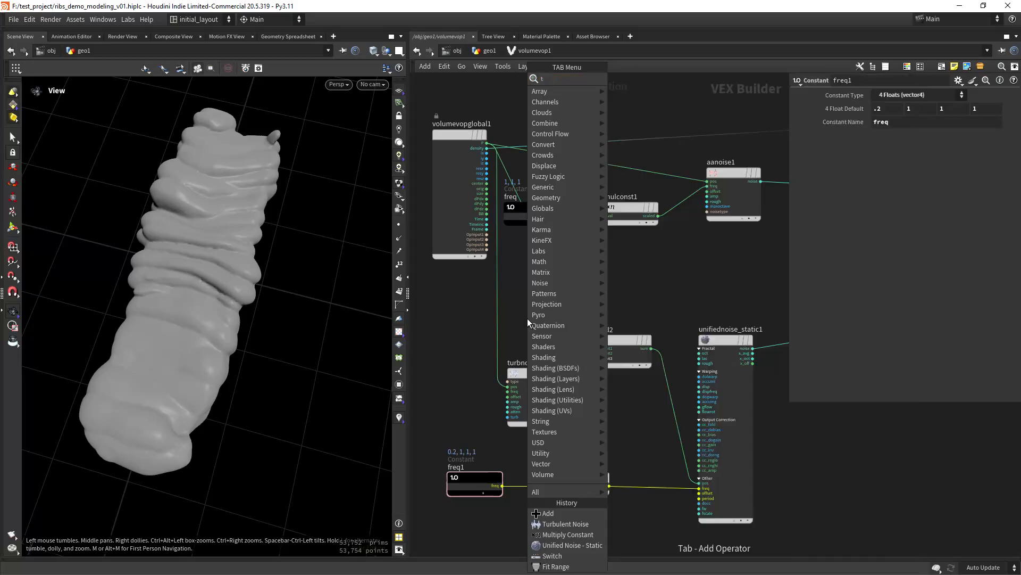
{"action": "type", "text": "sform m"}
{"action": "key", "text": "Return"}
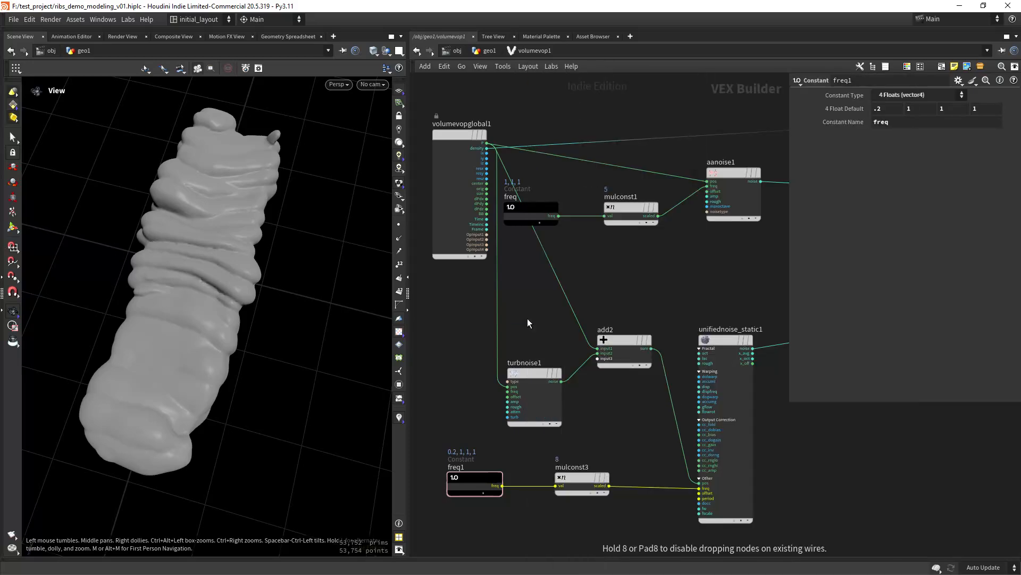
{"action": "left_click", "coordinate": [528, 319]}
{"action": "left_click_drag", "start_coordinate": [525, 324], "coordinate": [564, 269]}
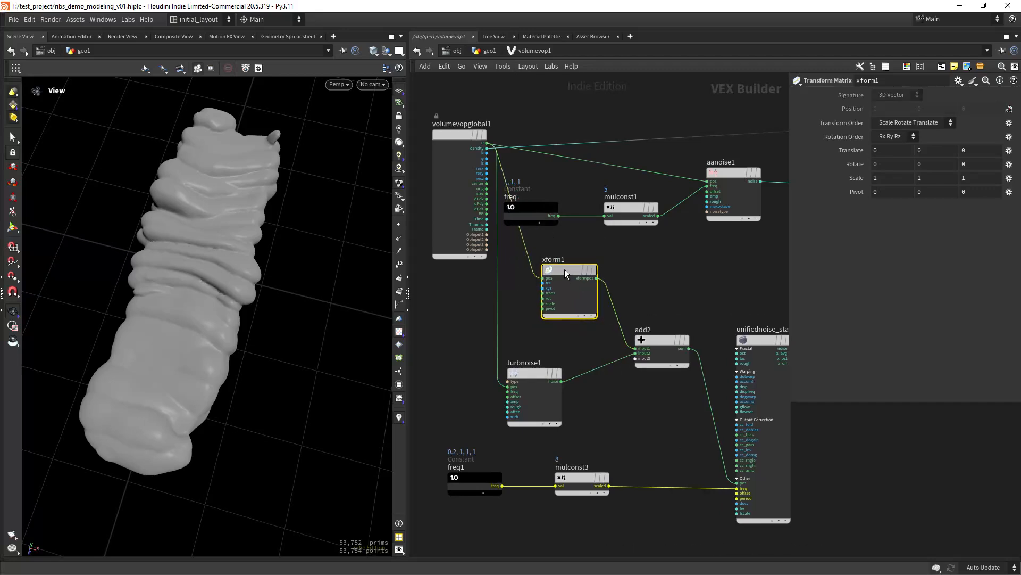
- Set the transform's Rotate Y to 45 and orbit to view the twist
{"action": "left_click", "coordinate": [941, 164]}
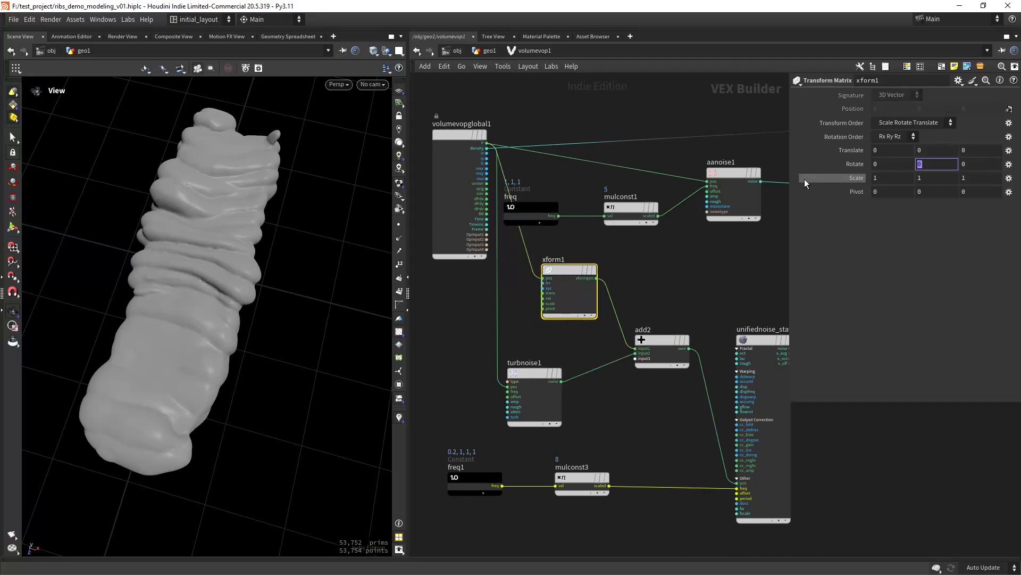
{"action": "type", "text": "45"}
{"action": "key", "text": "Return"}
{"action": "left_click_drag", "start_coordinate": [324, 235], "coordinate": [271, 265]}
{"action": "right_click_drag", "start_coordinate": [271, 265], "coordinate": [259, 288]}
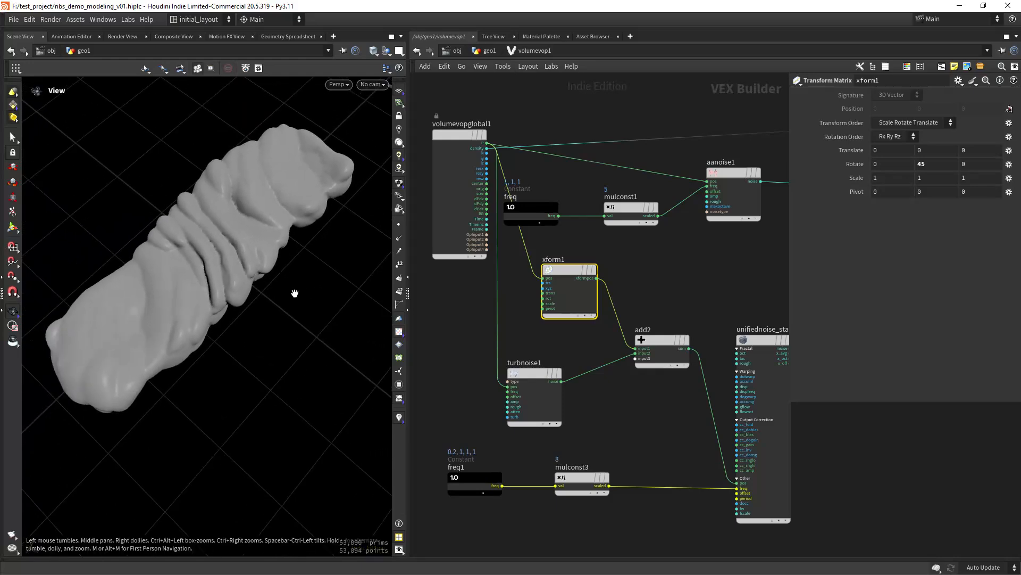
{"action": "key", "text": "space+h"}
{"action": "left_click_drag", "start_coordinate": [270, 312], "coordinate": [256, 335]}
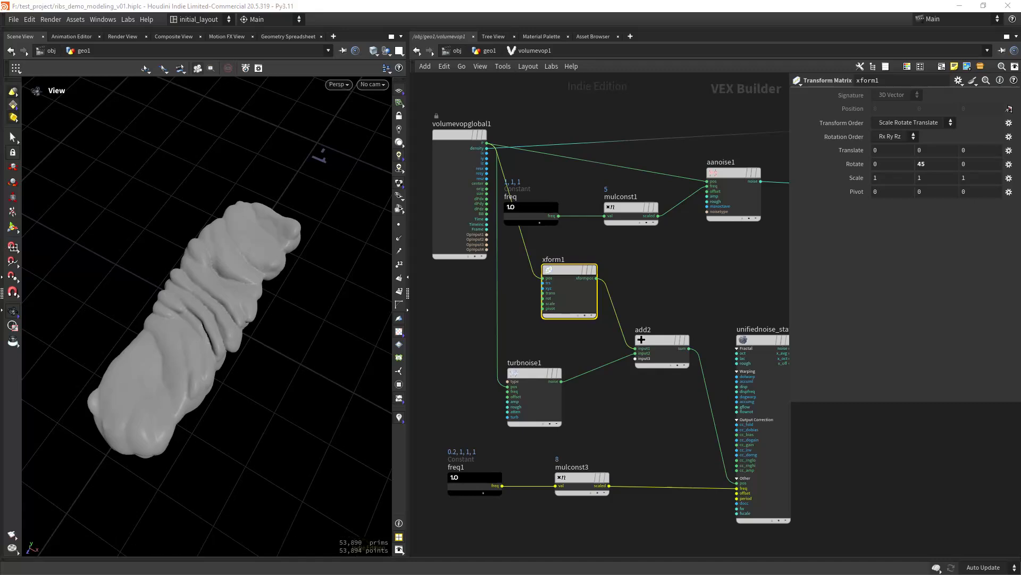
- Set turbnoise1's Offset to 190, 190, 190 and inspect the twisted ridges
{"action": "left_click", "coordinate": [548, 383]}
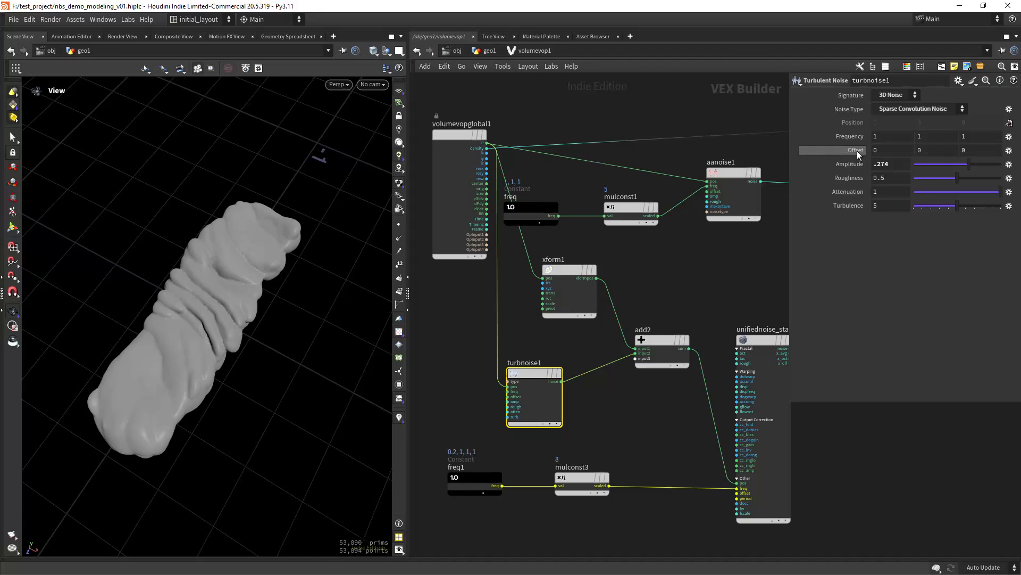
{"action": "middle_click_drag", "start_coordinate": [857, 151], "coordinate": [905, 91]}
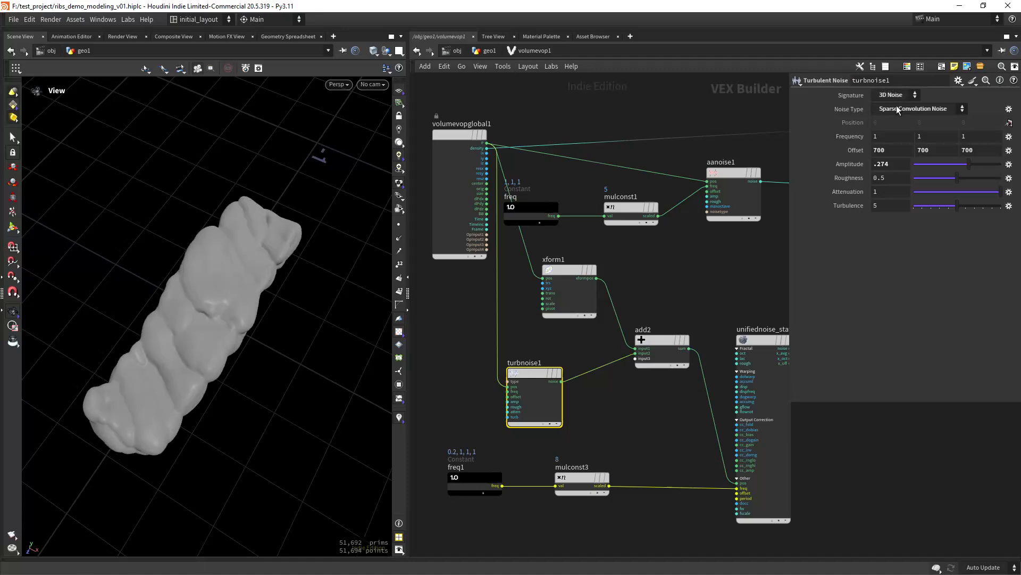
{"action": "double_click", "coordinate": [882, 151]}
{"action": "type", "text": "190"}
{"action": "key", "text": "Tab"}
{"action": "type", "text": "190"}
{"action": "key", "text": "Tab"}
{"action": "type", "text": "190"}
{"action": "key", "text": "Tab"}
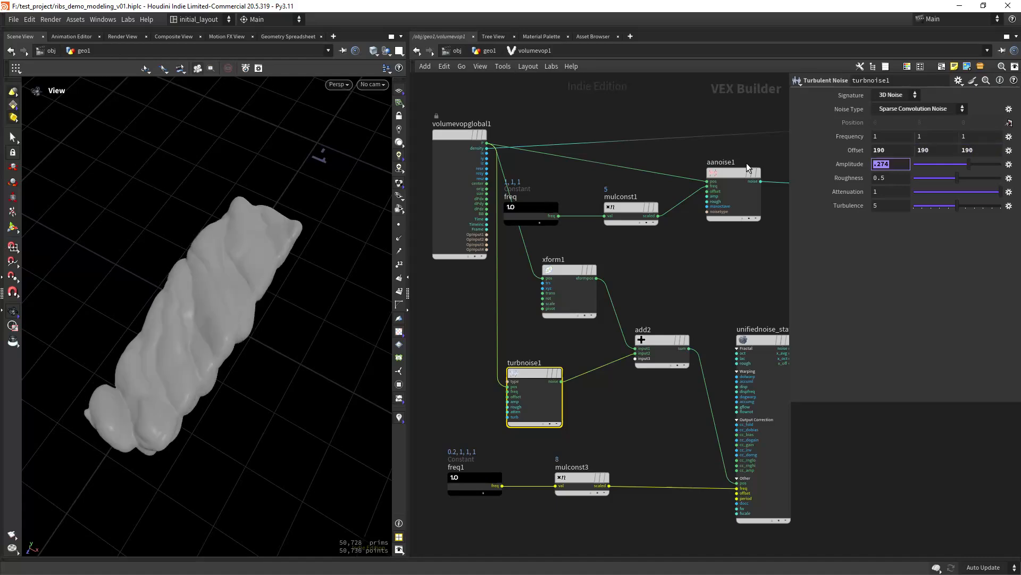
{"action": "left_click_drag", "start_coordinate": [285, 330], "coordinate": [259, 347]}
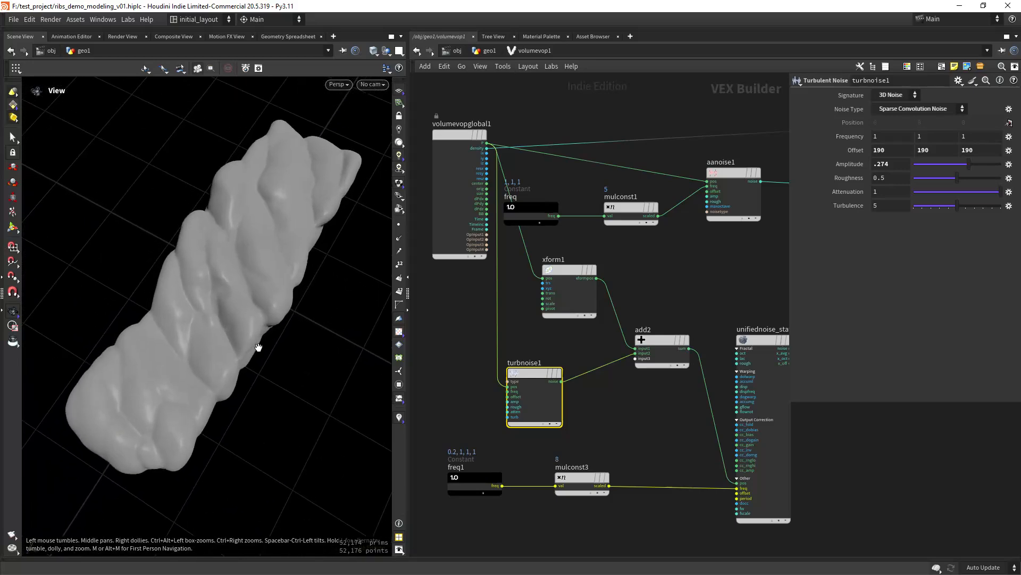
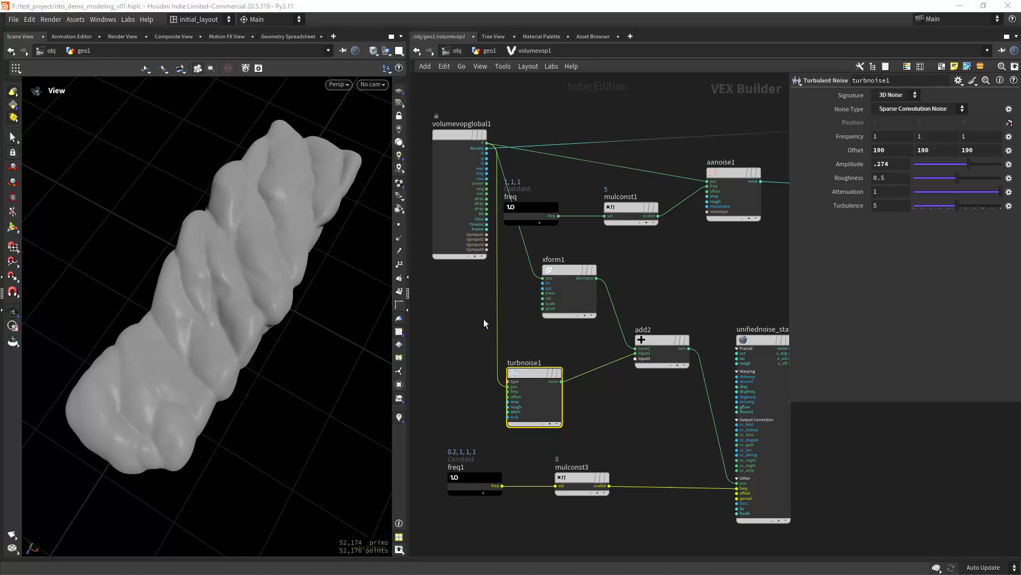
- Save the scene file and bring the whole node network into view
{"action": "scroll", "coordinate": [264, 328], "scroll_direction": "up", "scroll_amount": 1}
{"action": "key", "text": "ctrl+s"}
{"action": "scroll", "coordinate": [696, 275], "scroll_direction": "down", "scroll_amount": 6}
{"action": "middle_click_drag", "start_coordinate": [786, 376], "coordinate": [618, 357]}
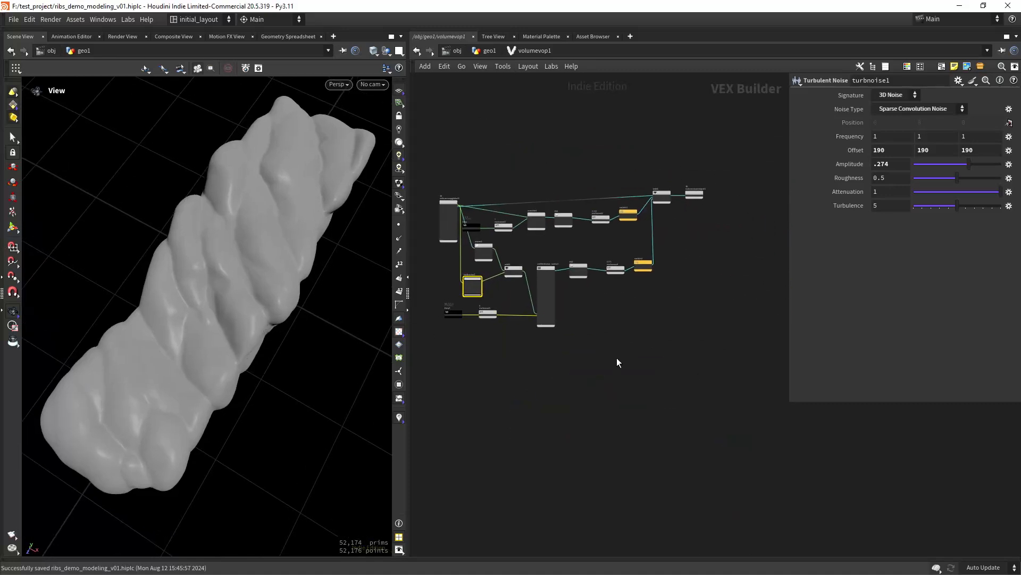
- Select the nine noise-branch nodes and duplicate them below the originals
{"action": "left_click_drag", "start_coordinate": [690, 381], "coordinate": [461, 258]}
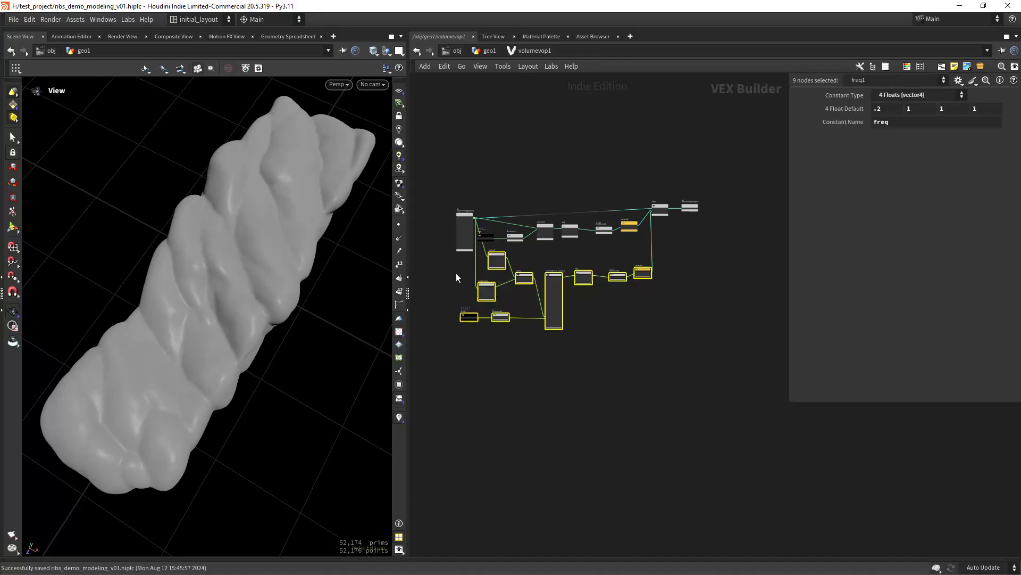
{"action": "key", "text": "f"}
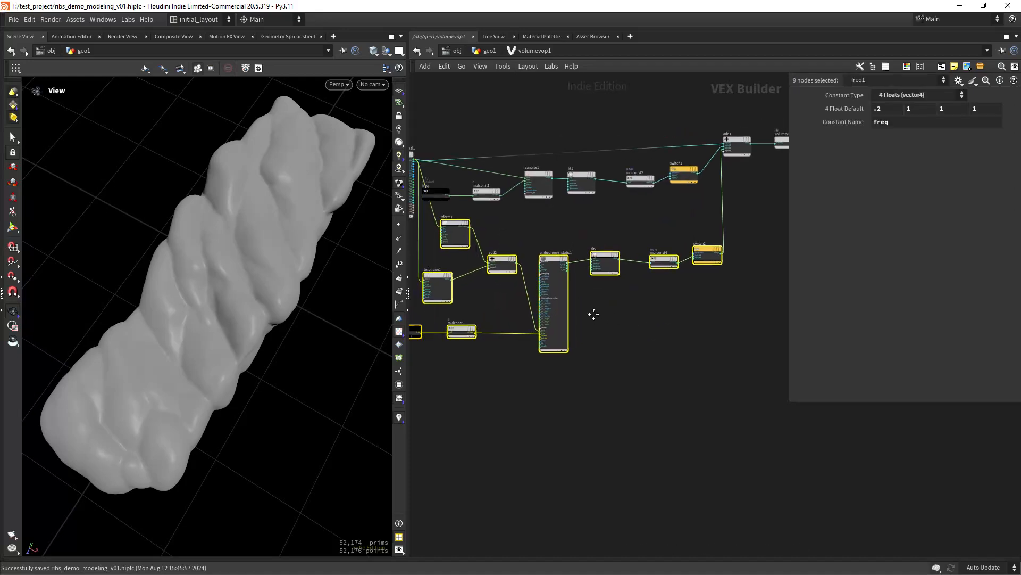
{"action": "scroll", "coordinate": [581, 273], "scroll_direction": "up", "scroll_amount": 4}
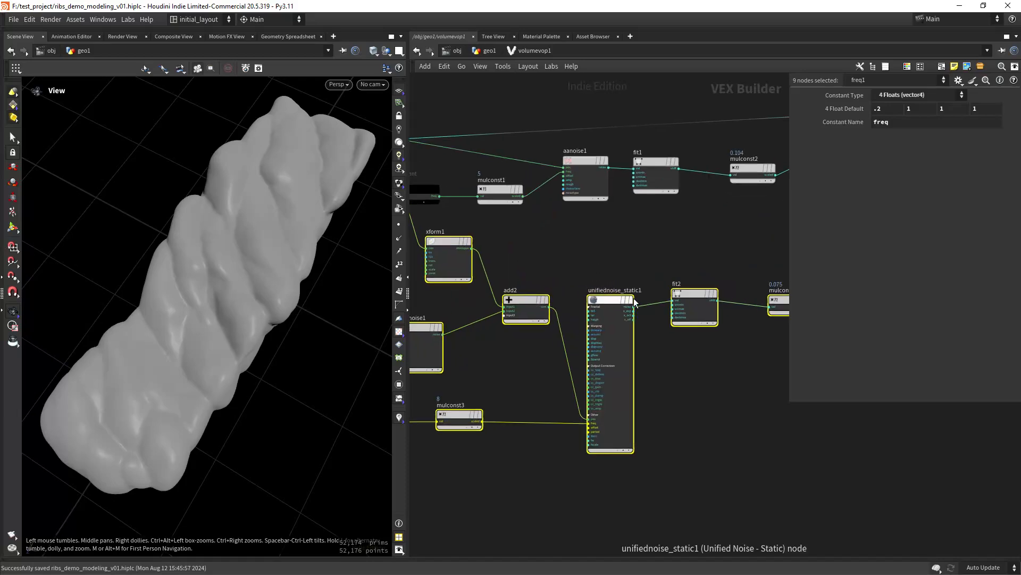
{"action": "scroll", "coordinate": [626, 298], "scroll_direction": "down", "scroll_amount": 5}
{"action": "middle_click_drag", "start_coordinate": [624, 278], "coordinate": [616, 240]}
{"action": "left_click_drag", "start_coordinate": [606, 264], "coordinate": [607, 406], "text": "alt"}
- Wire the copied switch3's output into add1's next input
{"action": "scroll", "coordinate": [569, 366], "scroll_direction": "up", "scroll_amount": 3}
{"action": "scroll", "coordinate": [579, 349], "scroll_direction": "down", "scroll_amount": 4}
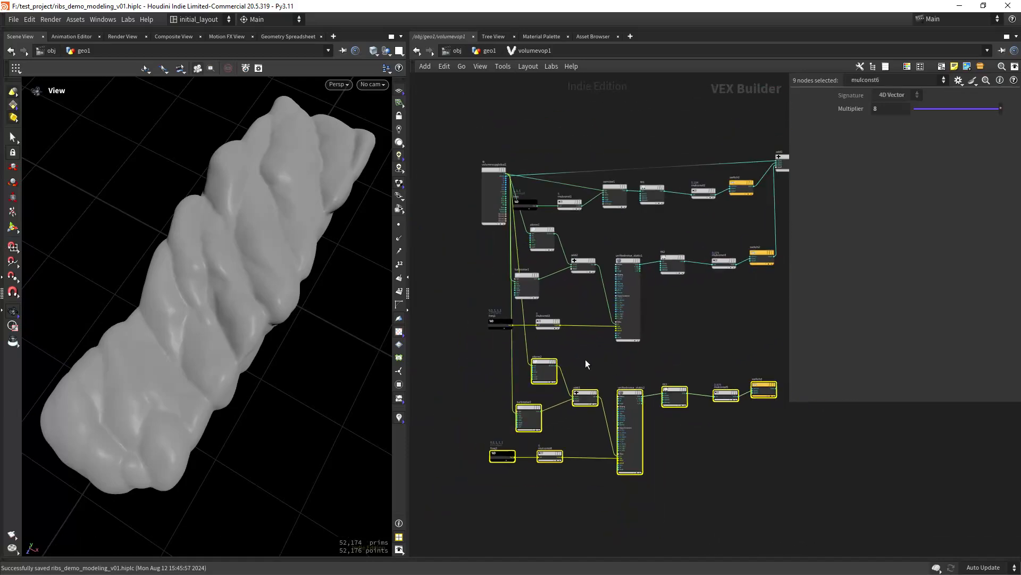
{"action": "scroll", "coordinate": [575, 340], "scroll_direction": "up", "scroll_amount": 4}
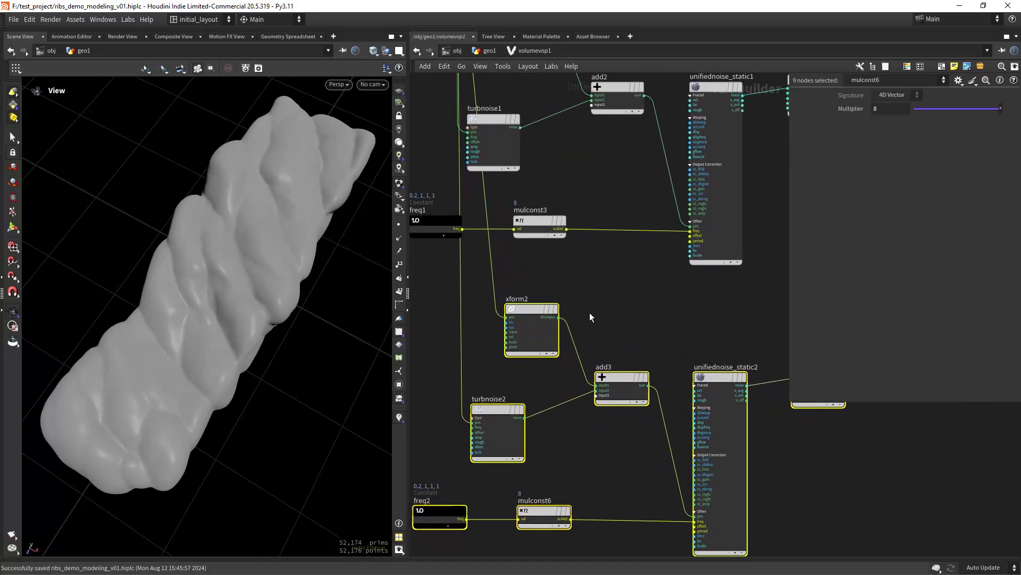
{"action": "scroll", "coordinate": [611, 314], "scroll_direction": "down", "scroll_amount": 2}
{"action": "middle_click_drag", "start_coordinate": [738, 289], "coordinate": [604, 315]}
{"action": "middle_click_drag", "start_coordinate": [760, 308], "coordinate": [595, 327]}
{"action": "left_click", "coordinate": [594, 327]}
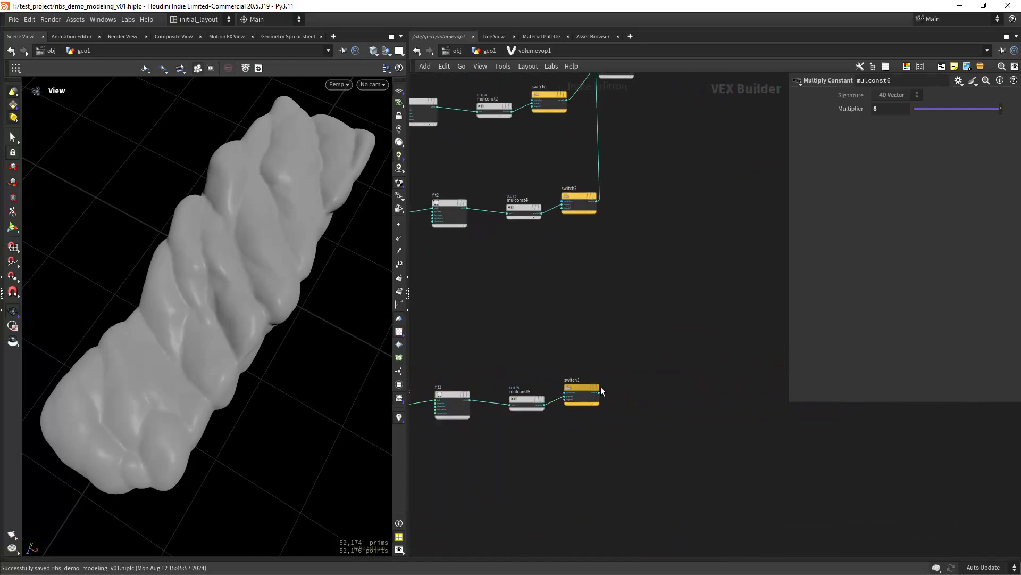
{"action": "left_click", "coordinate": [601, 395]}
{"action": "middle_click_drag", "start_coordinate": [678, 197], "coordinate": [642, 377]}
{"action": "scroll", "coordinate": [580, 287], "scroll_direction": "up", "scroll_amount": 2}
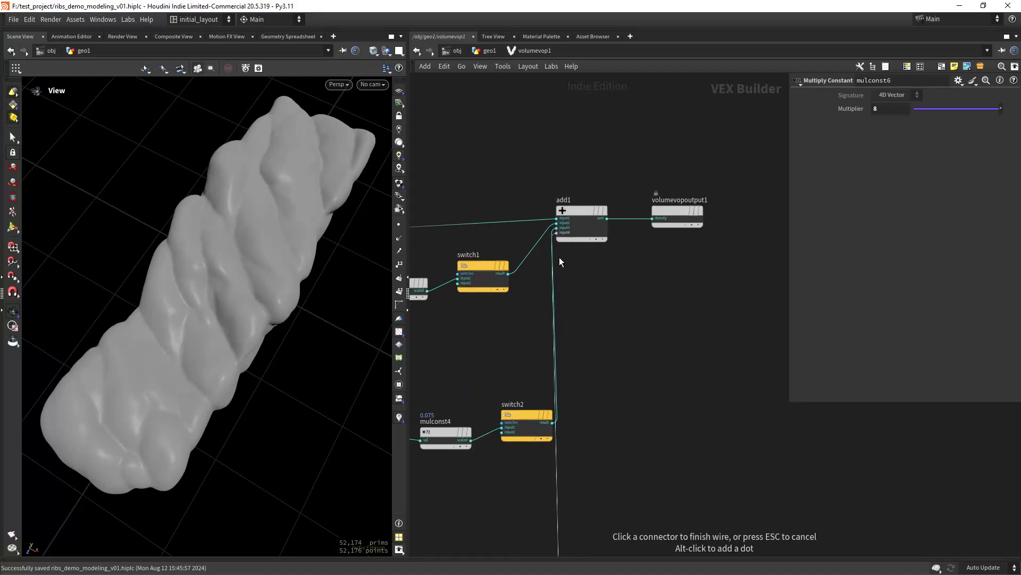
{"action": "middle_click_drag", "start_coordinate": [580, 369], "coordinate": [601, 333]}
- Set switch2's Switcher Index to 1 so it passes its second input
{"action": "left_click", "coordinate": [546, 395]}
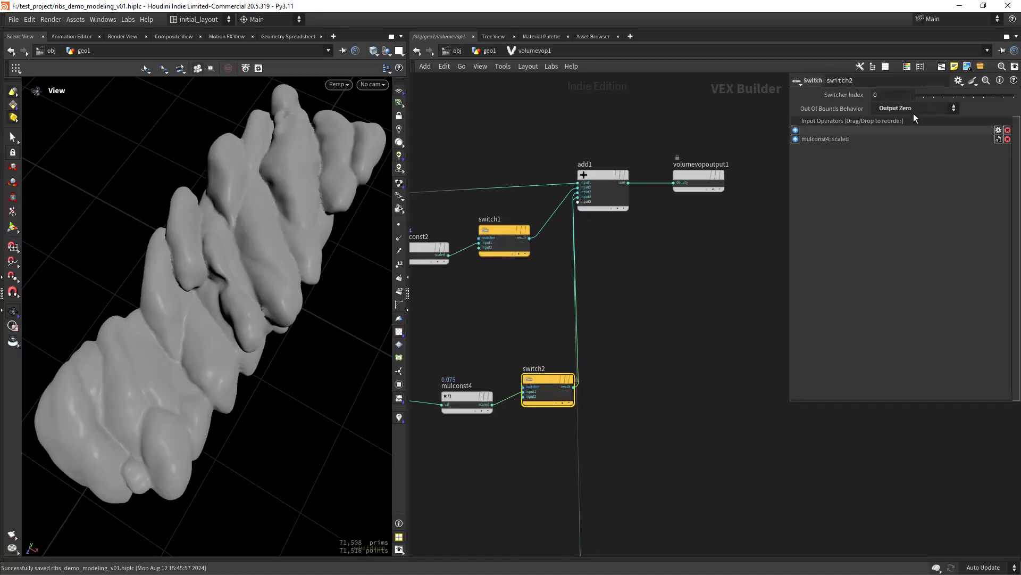
{"action": "scroll", "coordinate": [674, 314], "scroll_direction": "down", "scroll_amount": 7}
{"action": "middle_click_drag", "start_coordinate": [654, 410], "coordinate": [684, 301]}
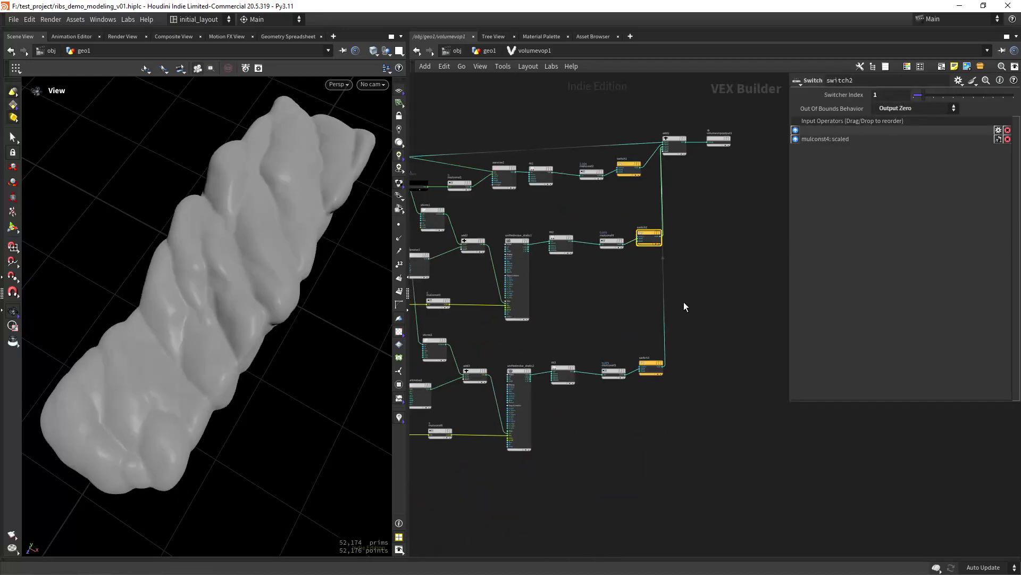
{"action": "scroll", "coordinate": [600, 326], "scroll_direction": "up", "scroll_amount": 1}
- Delete xform2 from the duplicated branch
{"action": "middle_click_drag", "start_coordinate": [530, 360], "coordinate": [580, 323]}
{"action": "scroll", "coordinate": [581, 327], "scroll_direction": "up", "scroll_amount": 5}
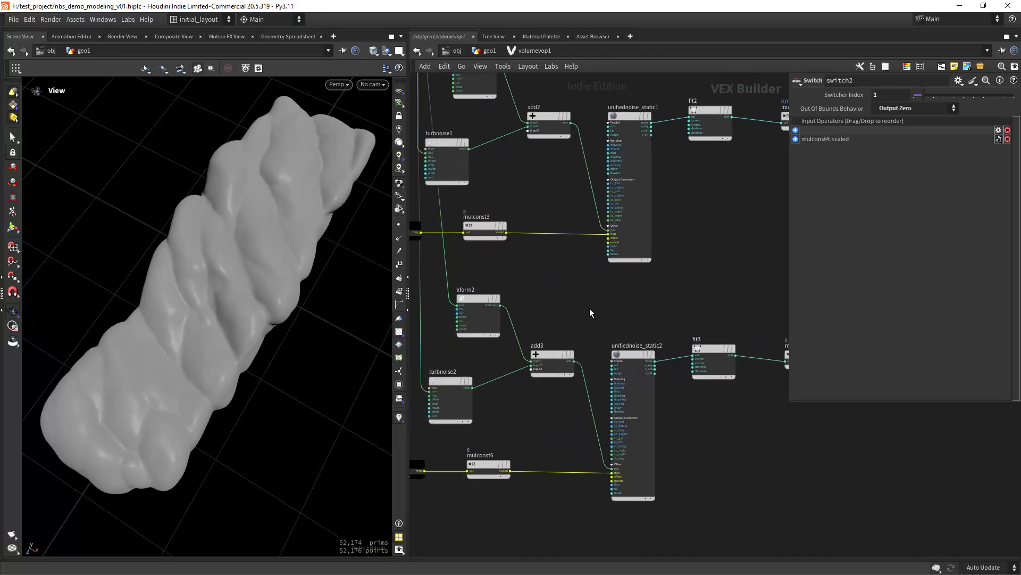
{"action": "left_click_drag", "start_coordinate": [534, 266], "coordinate": [435, 346]}
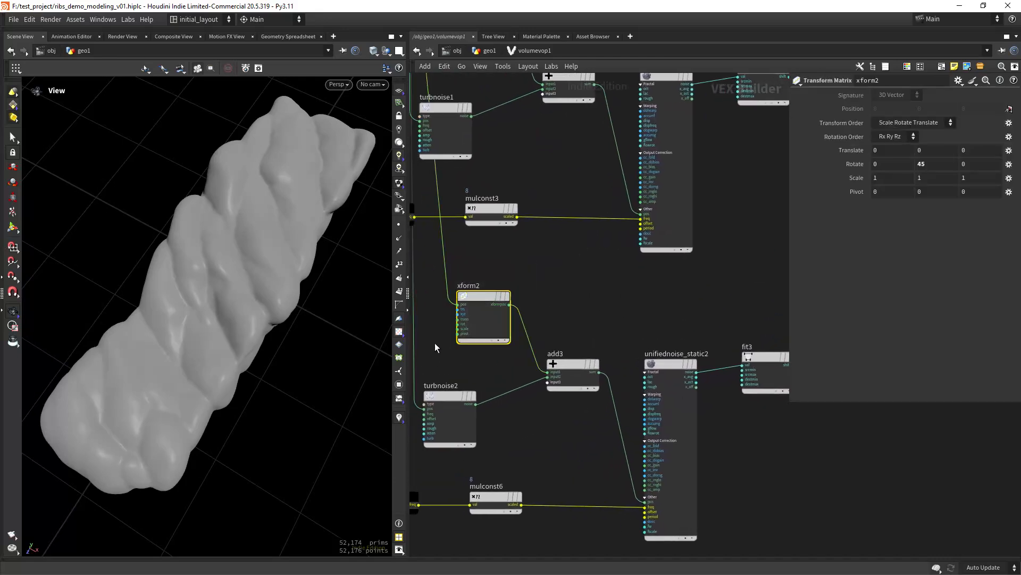
{"action": "key", "text": "Delete"}
{"action": "scroll", "coordinate": [564, 301], "scroll_direction": "down", "scroll_amount": 2}
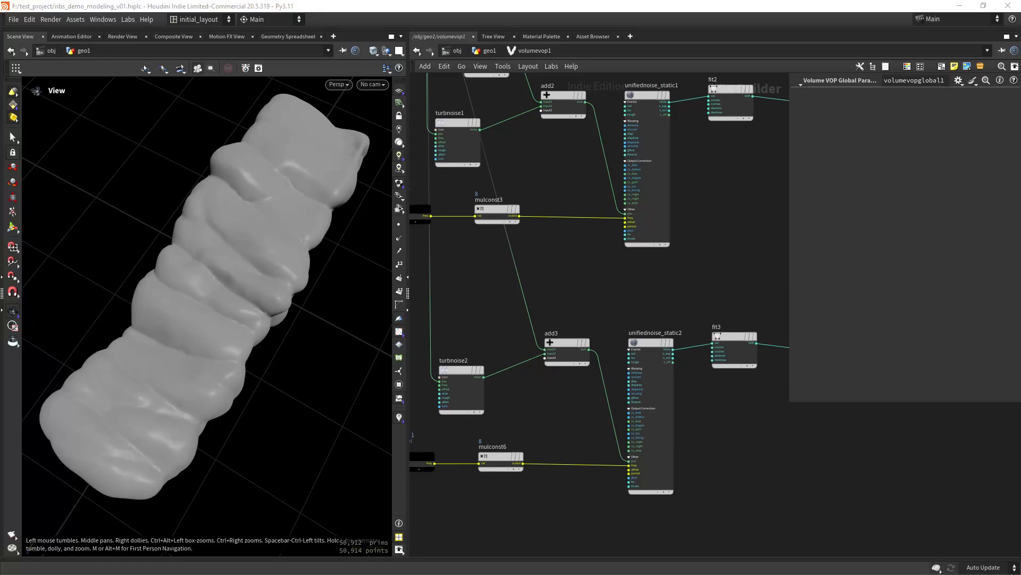
- Set freq2's first default to 0.6 and mulconst6's multiplier to 20
{"action": "middle_click_drag", "start_coordinate": [484, 530], "coordinate": [560, 493]}
{"action": "left_click", "coordinate": [489, 423]}
{"action": "double_click", "coordinate": [878, 109]}
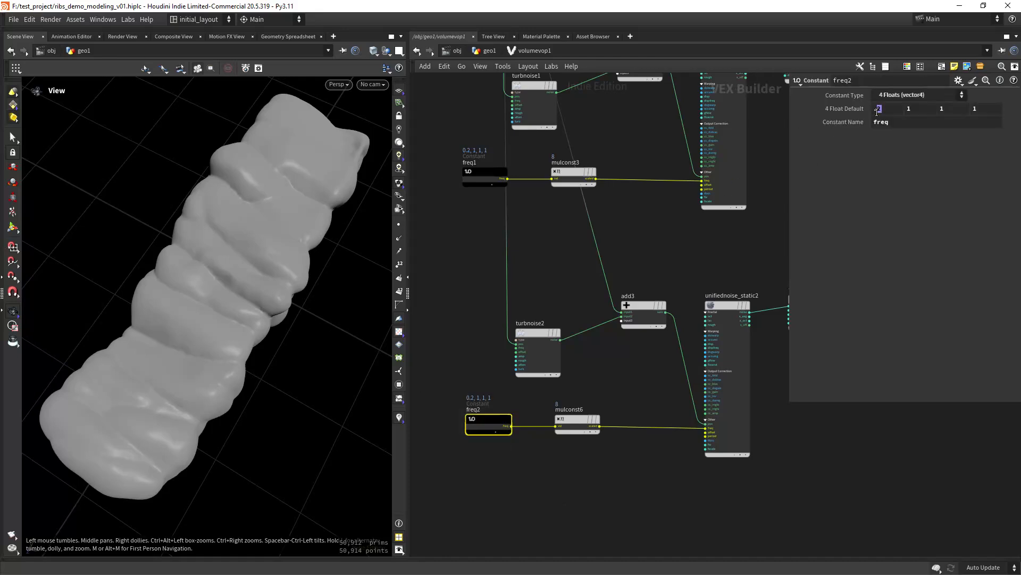
{"action": "type", "text": ".6"}
{"action": "key", "text": "Return"}
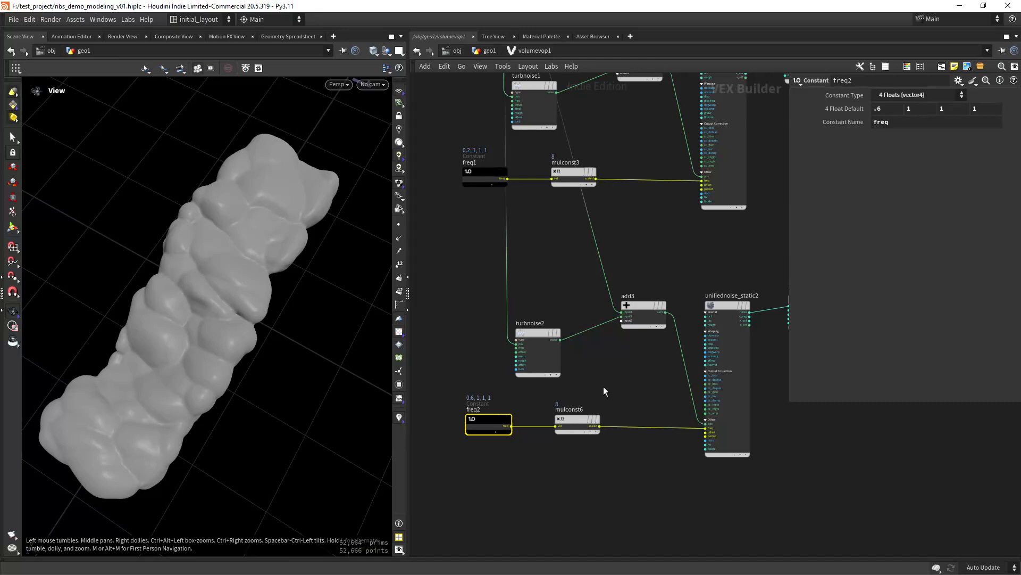
{"action": "left_click", "coordinate": [577, 421]}
{"action": "double_click", "coordinate": [877, 108]}
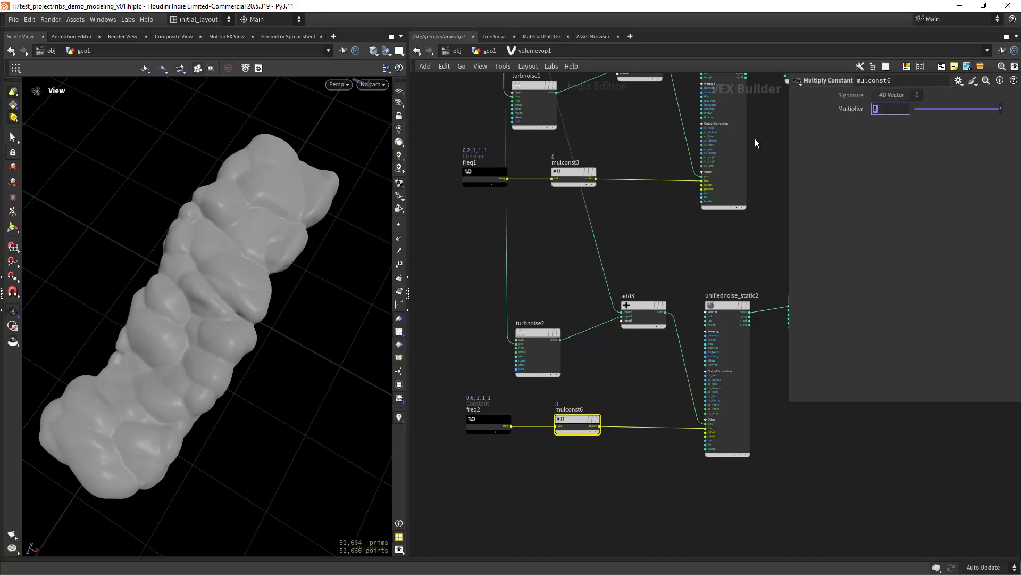
{"action": "type", "text": "20"}
{"action": "key", "text": "Return"}
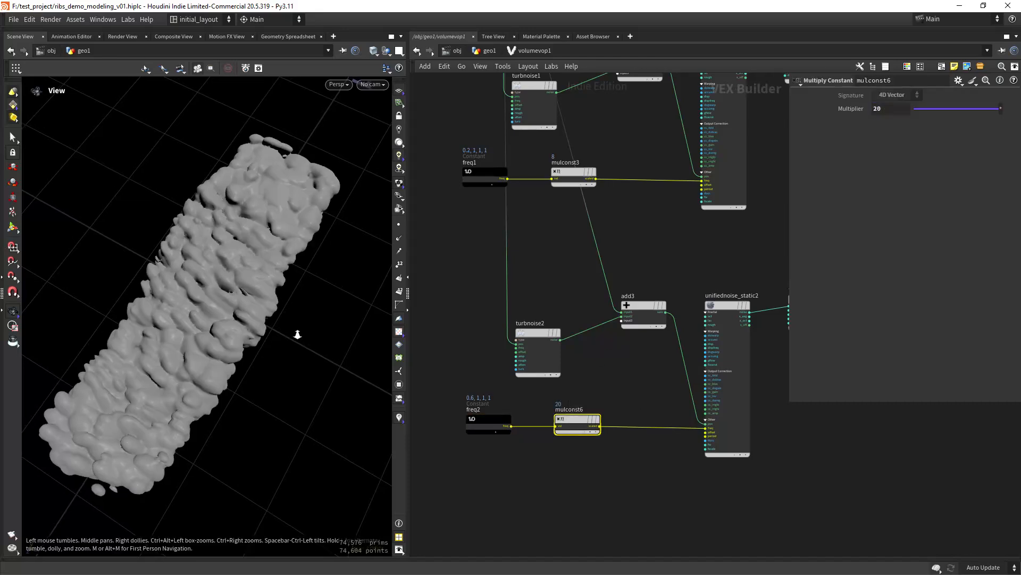
{"action": "left_click_drag", "start_coordinate": [297, 334], "coordinate": [289, 352]}
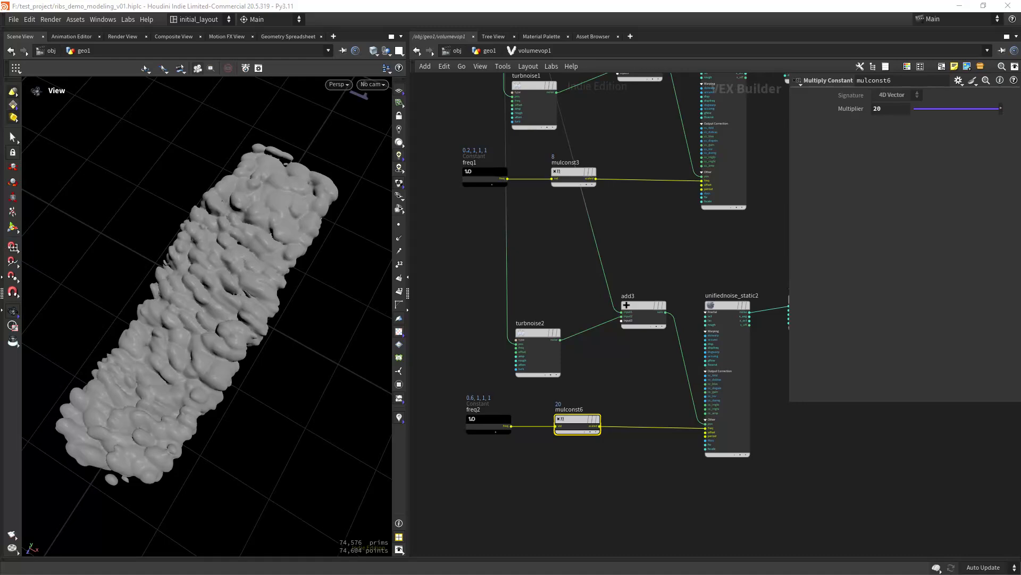
- Set turbnoise2's Offset to 250 and Amplitude to .154
{"action": "left_click", "coordinate": [539, 333]}
{"action": "middle_click_drag", "start_coordinate": [862, 148], "coordinate": [912, 106]}
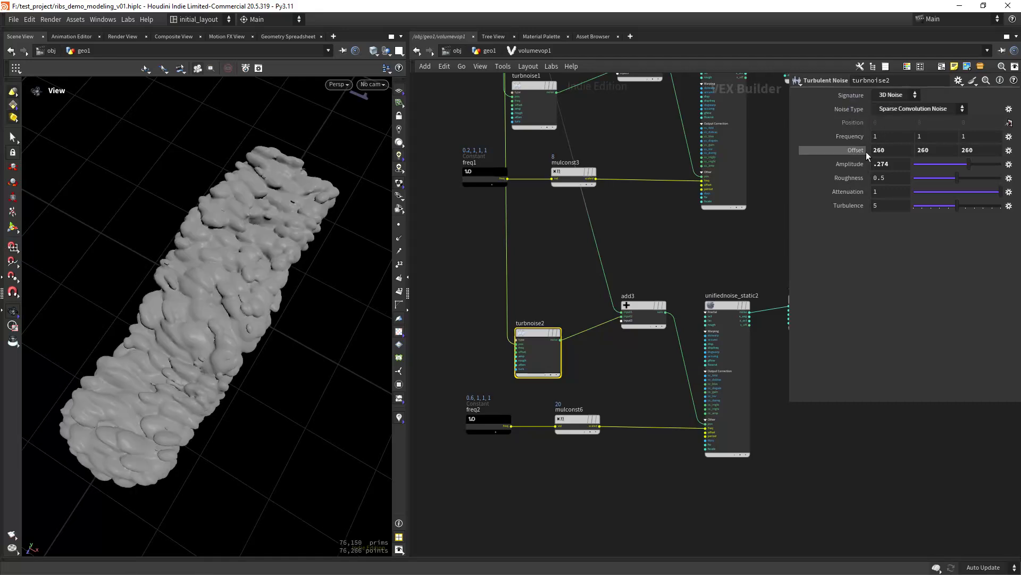
{"action": "middle_click_drag", "start_coordinate": [862, 151], "coordinate": [840, 119]}
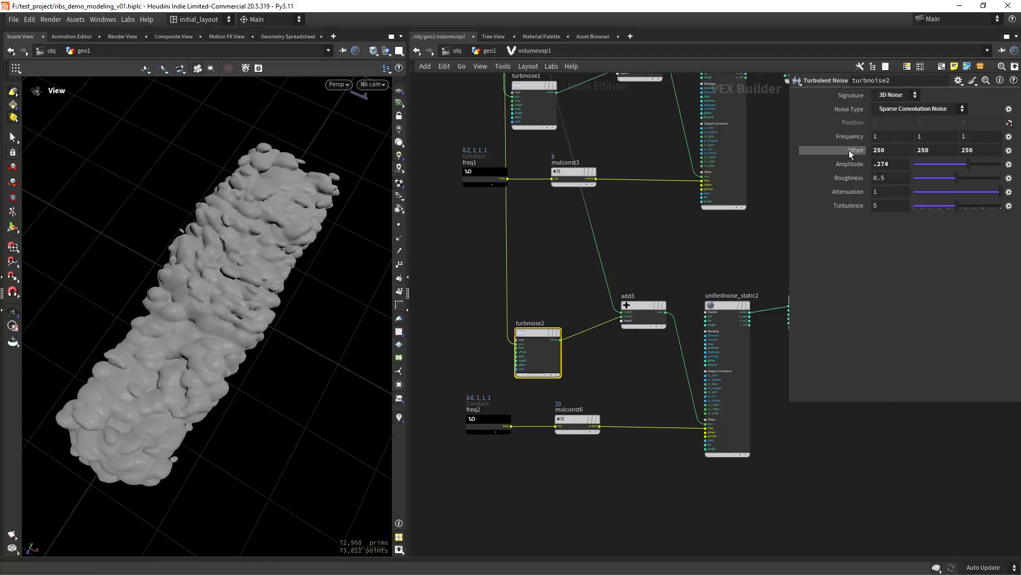
{"action": "double_click", "coordinate": [883, 164]}
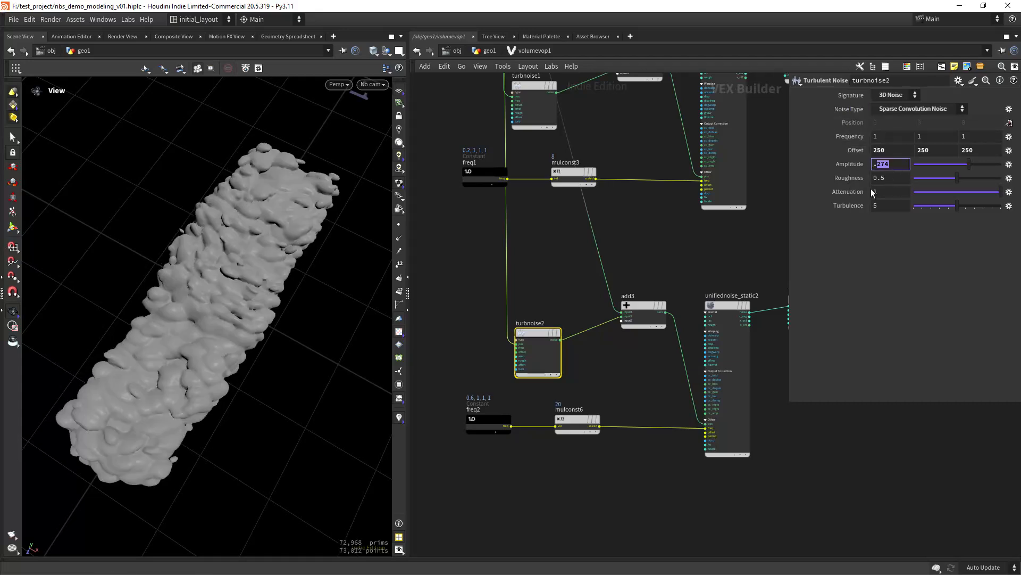
{"action": "type", "text": "154"}
{"action": "key", "text": "Return"}
- Switch unifiednoise_static2 to Worley Cellular F2-F1 noise with Complement on
{"action": "left_click", "coordinate": [657, 315]}
{"action": "middle_click_drag", "start_coordinate": [655, 370], "coordinate": [525, 371]}
{"action": "left_click", "coordinate": [597, 310]}
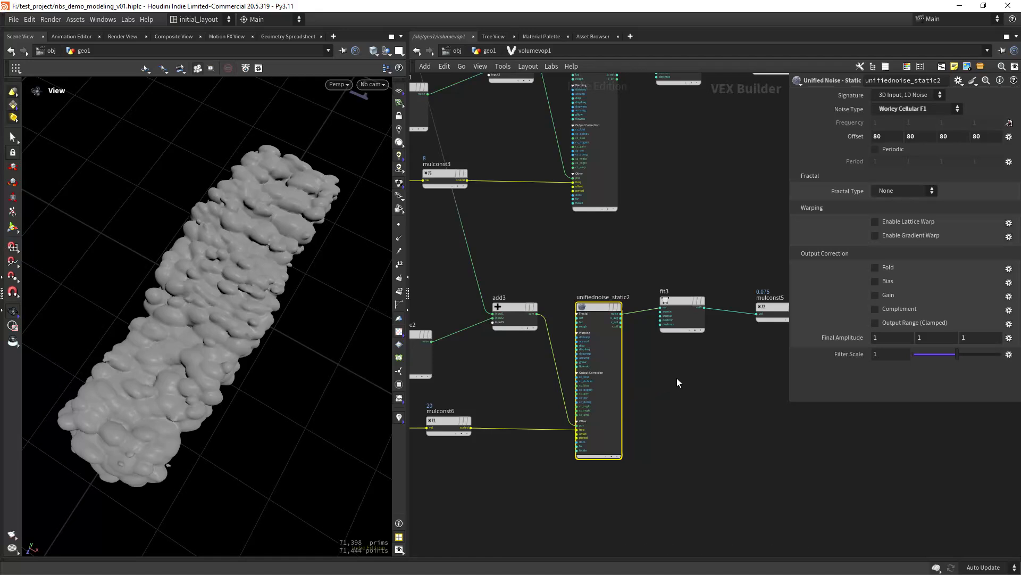
{"action": "middle_click_drag", "start_coordinate": [676, 378], "coordinate": [639, 375]}
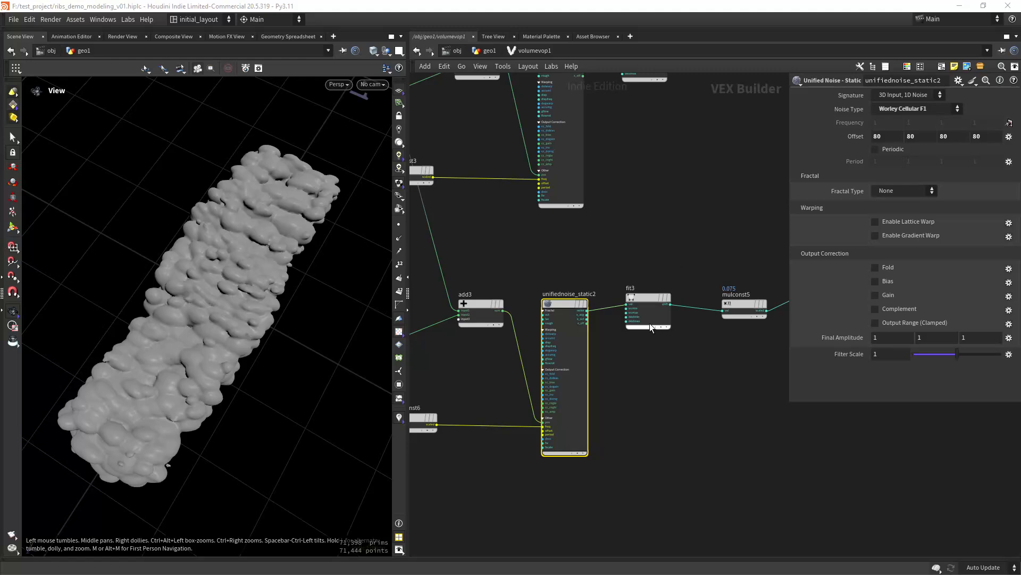
{"action": "left_click", "coordinate": [911, 109]}
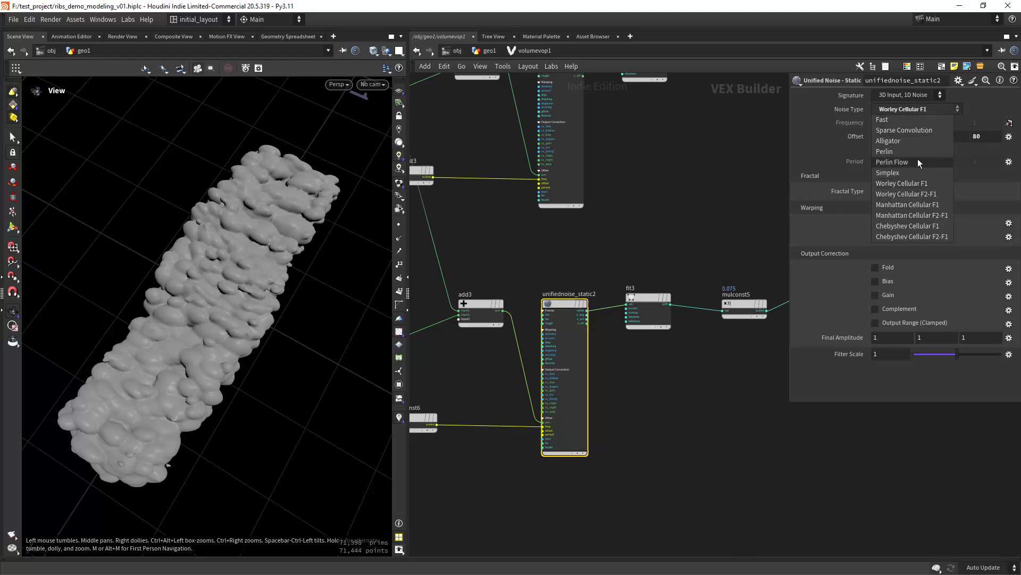
{"action": "left_click", "coordinate": [925, 194]}
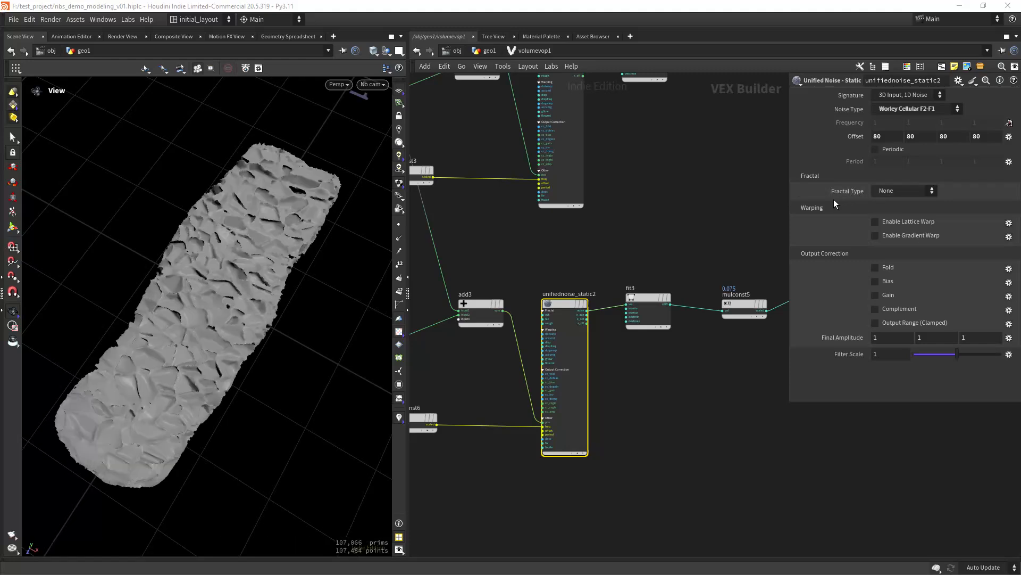
{"action": "left_click", "coordinate": [904, 309]}
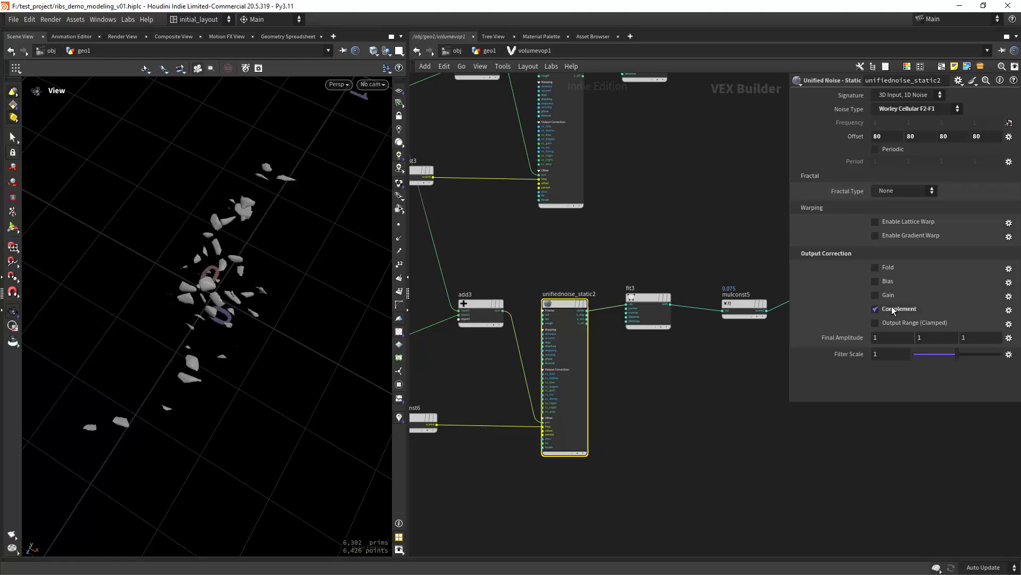
- Set fit3's destination range to -1 to .02 and inspect the rubble strip
{"action": "middle_click_drag", "start_coordinate": [660, 403], "coordinate": [632, 408]}
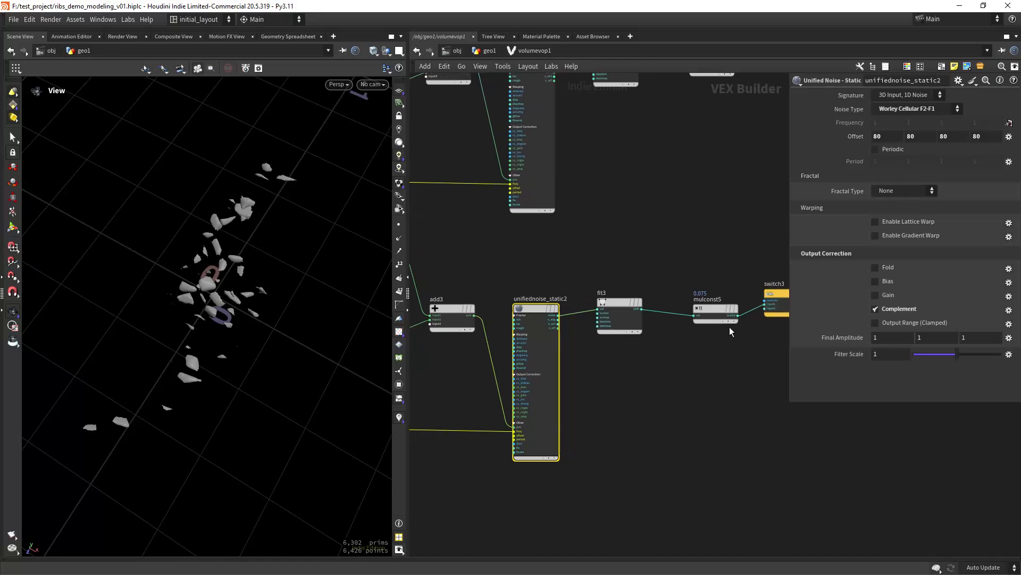
{"action": "middle_click_drag", "start_coordinate": [711, 351], "coordinate": [642, 377]}
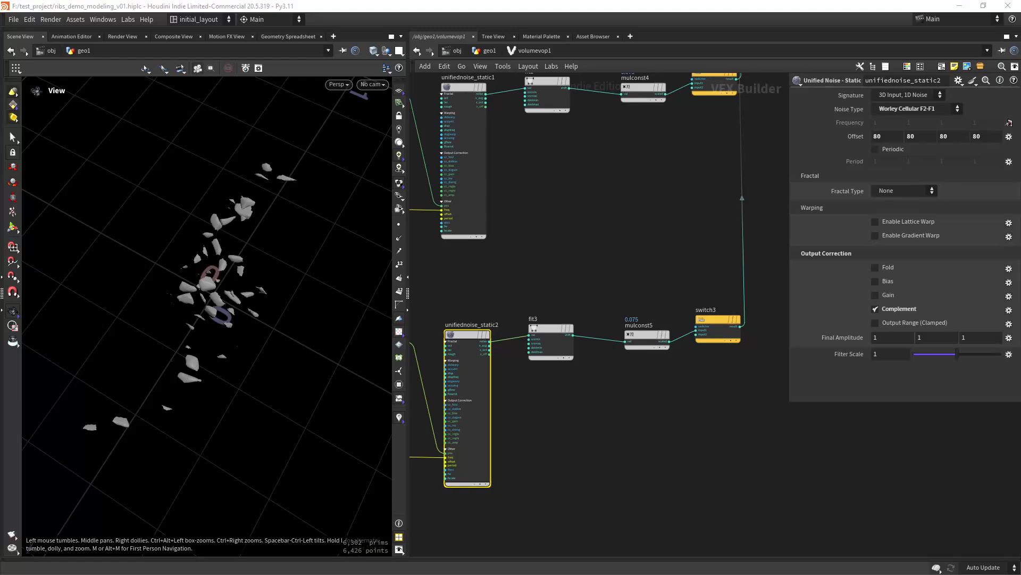
{"action": "left_click", "coordinate": [550, 341]}
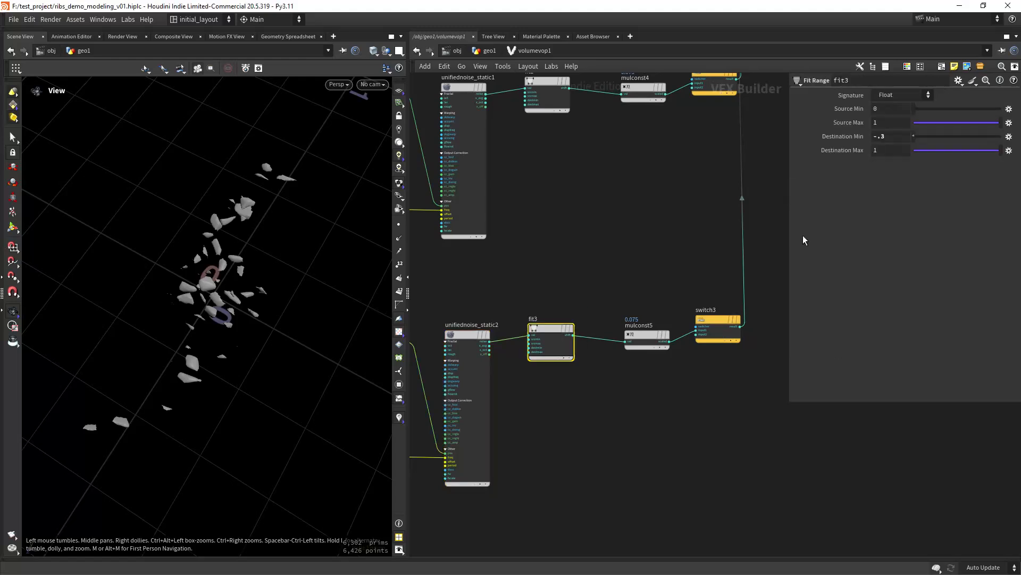
{"action": "left_click", "coordinate": [874, 137]}
{"action": "type", "text": "1"}
{"action": "key", "text": "Return"}
{"action": "left_click", "coordinate": [872, 151]}
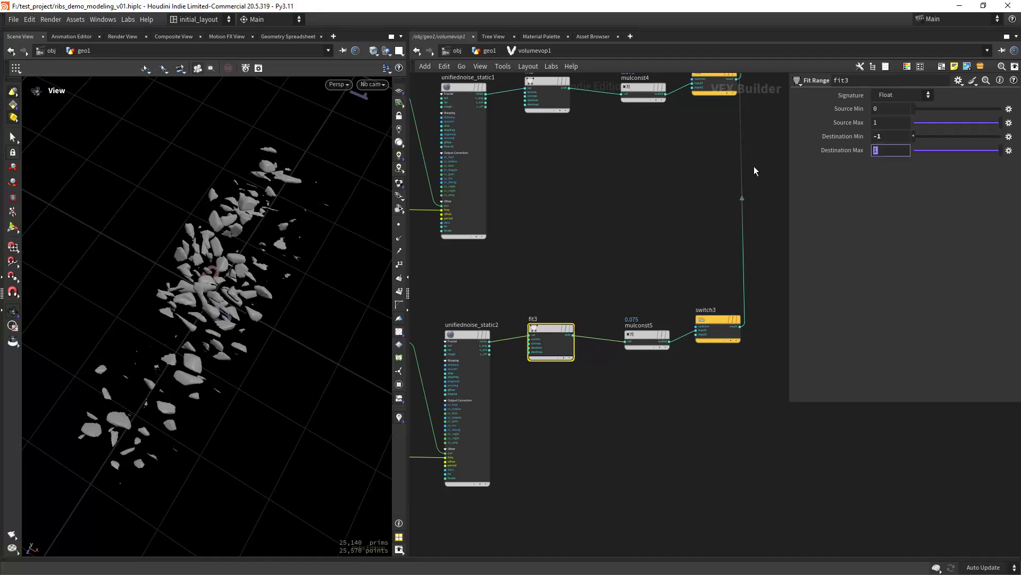
{"action": "type", "text": ".02"}
{"action": "key", "text": "Return"}
{"action": "right_click_drag", "start_coordinate": [279, 300], "coordinate": [282, 325]}
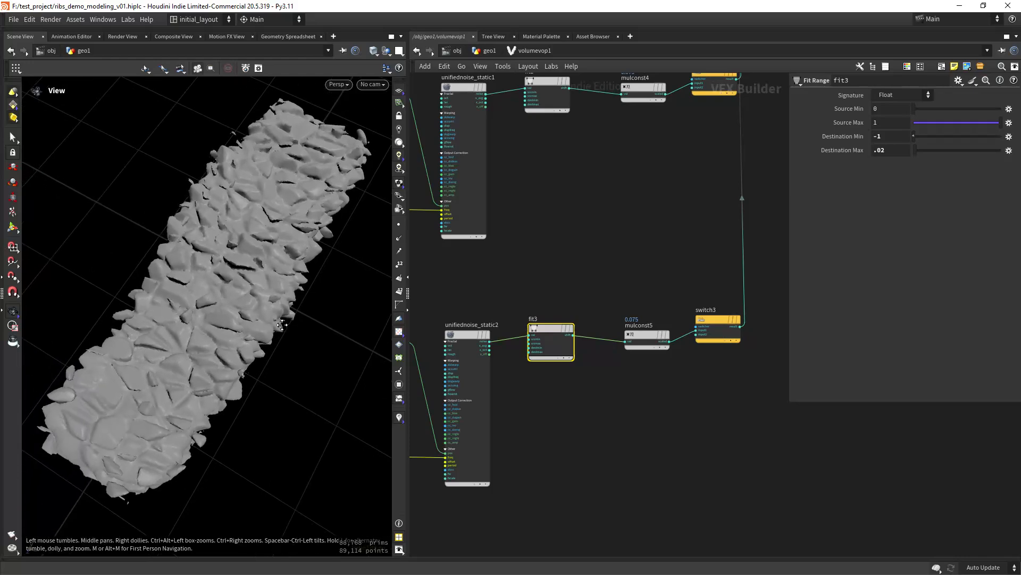
{"action": "mouse_move", "coordinate": [274, 336]}
{"action": "left_mouse_down"}
{"action": "mouse_move", "coordinate": [254, 286]}
{"action": "mouse_move", "coordinate": [251, 338]}
{"action": "mouse_move", "coordinate": [273, 350]}
{"action": "left_mouse_up"}
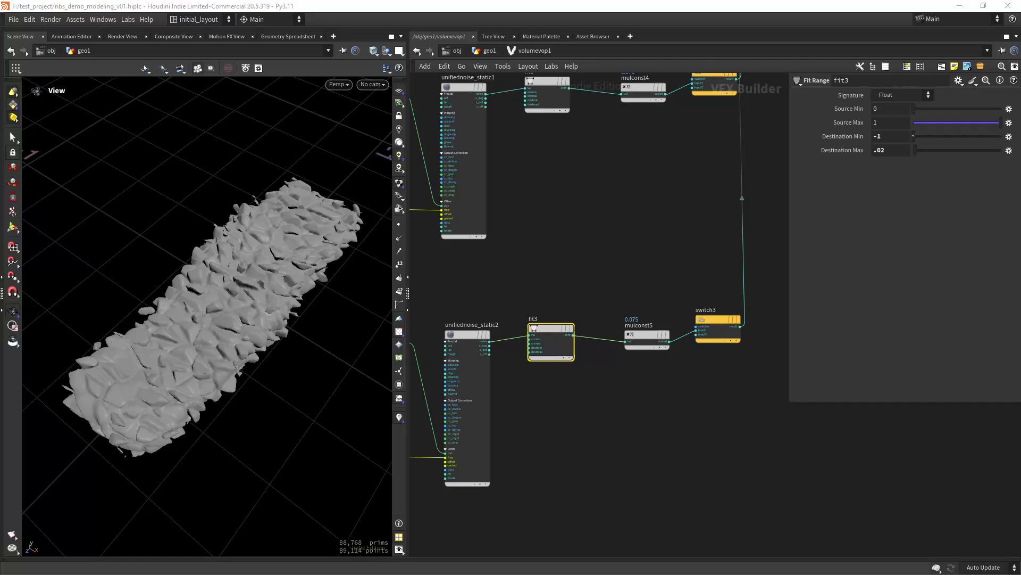
{"action": "left_click", "coordinate": [646, 334]}
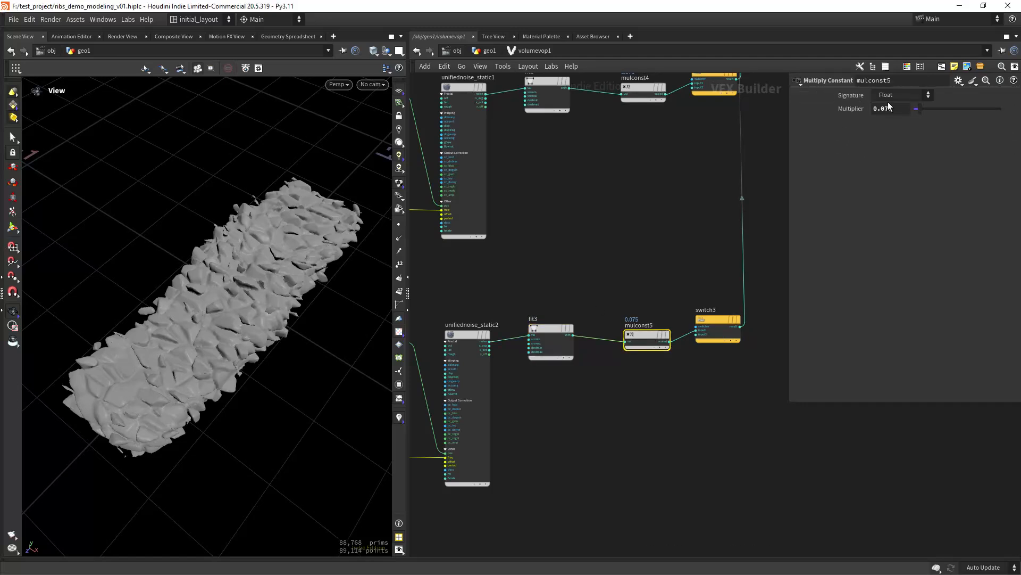
- Change mulconst5's multiplier from 0.075 to 0.02 to soften the rubble into fine flakes
{"action": "left_click_drag", "start_coordinate": [892, 109], "coordinate": [881, 117]}
{"action": "type", "text": "02"}
{"action": "key", "text": "Return"}
{"action": "right_click_drag", "start_coordinate": [285, 328], "coordinate": [262, 270]}
{"action": "left_click_drag", "start_coordinate": [262, 269], "coordinate": [275, 349]}
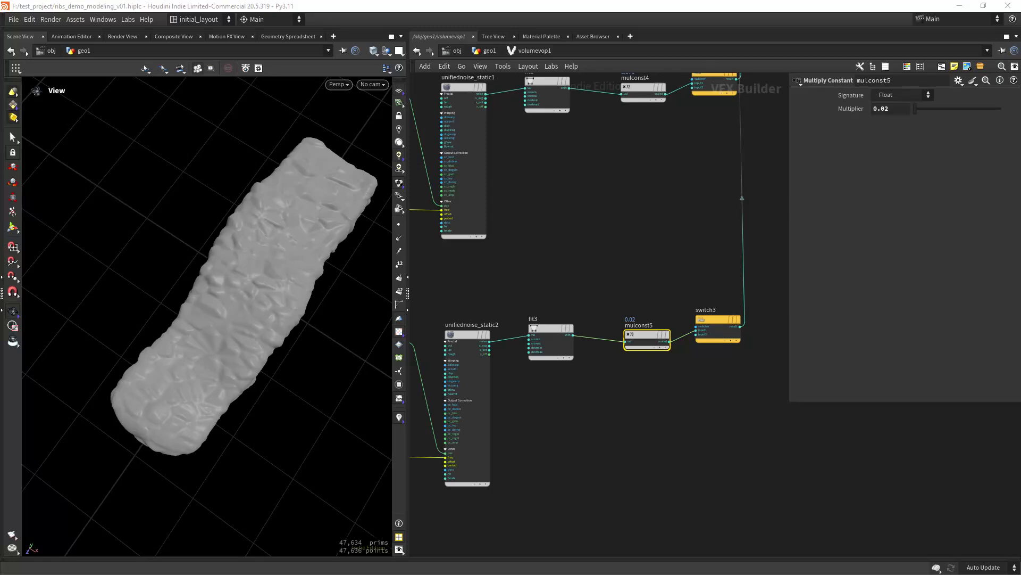
{"action": "left_click", "coordinate": [250, 330]}
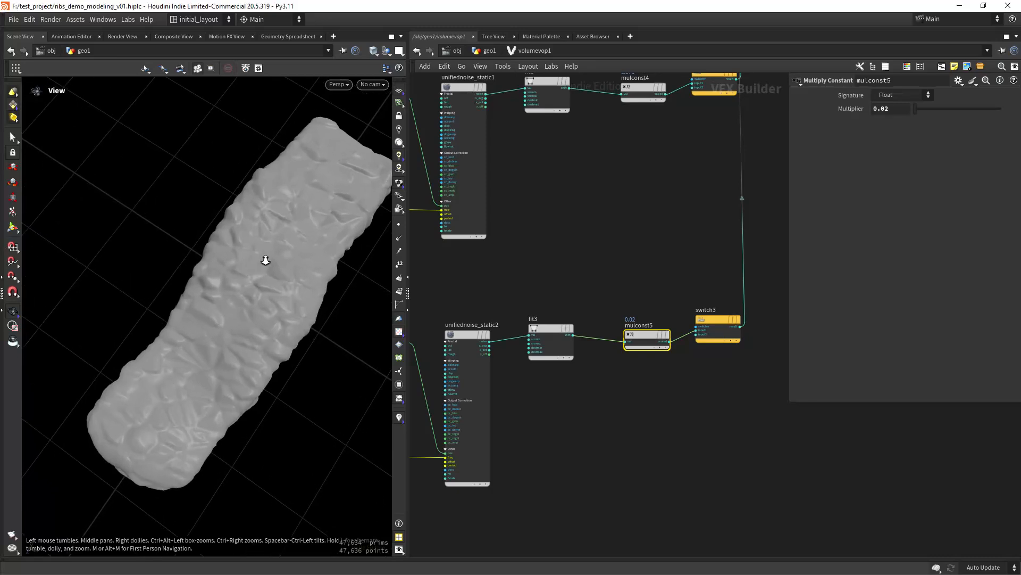
{"action": "left_click", "coordinate": [477, 435]}
- Make unifiednoise_static2 a Standard (fBm) fractal with lacunarity 1.56
{"action": "middle_click_drag", "start_coordinate": [621, 418], "coordinate": [644, 382]}
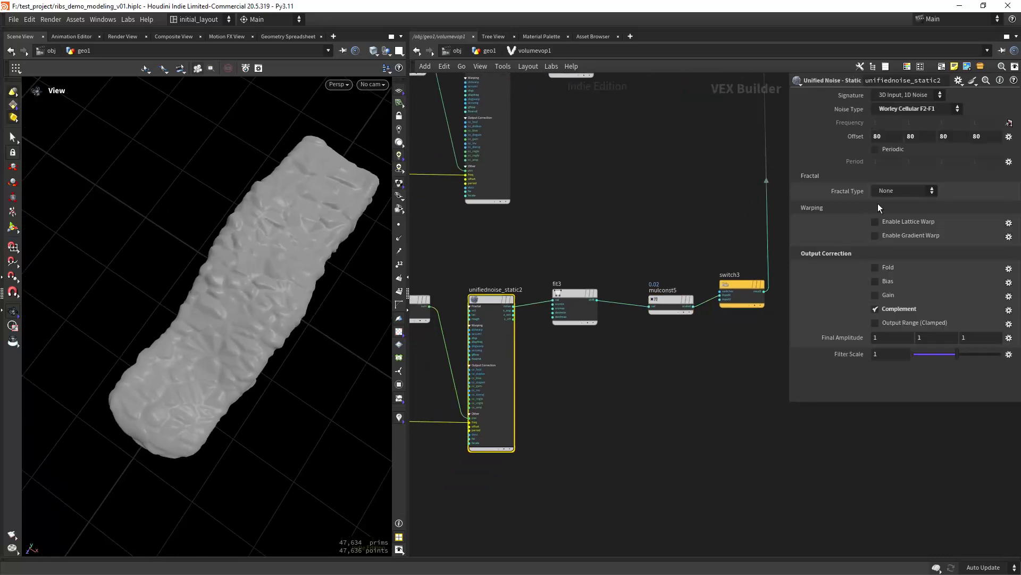
{"action": "left_click", "coordinate": [906, 193]}
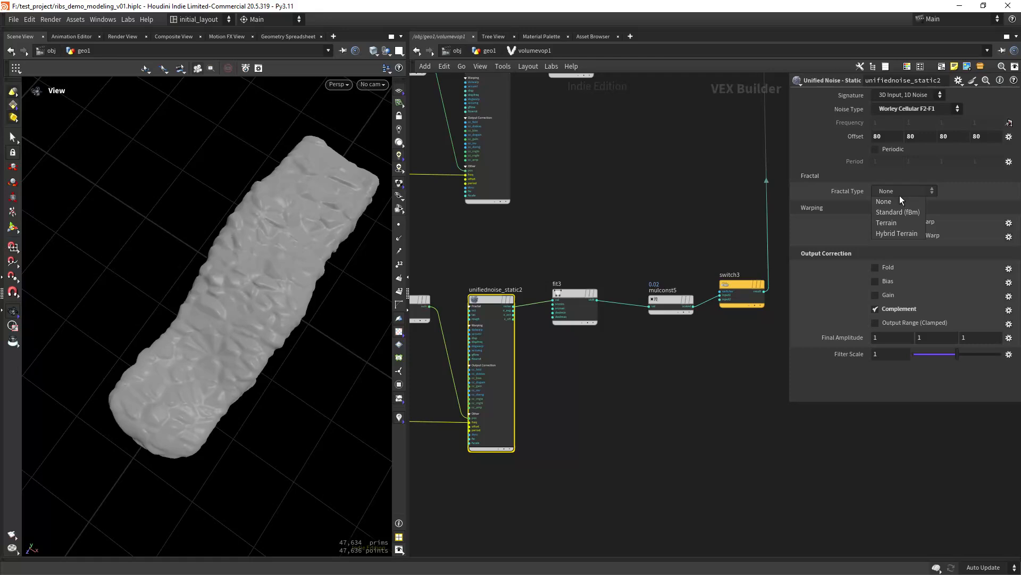
{"action": "left_click", "coordinate": [899, 213]}
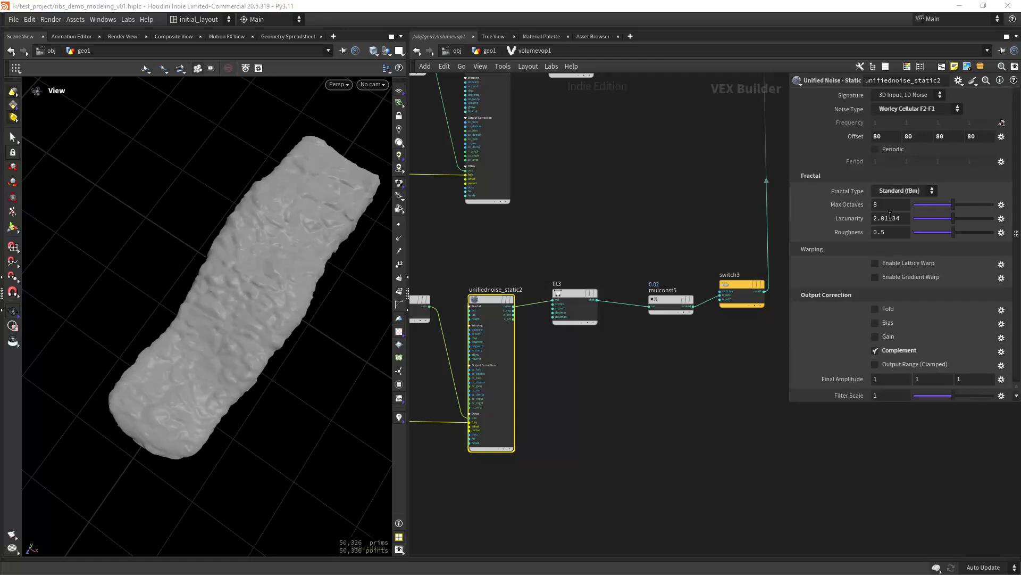
{"action": "left_click", "coordinate": [903, 219]}
{"action": "type", "text": "1.5"}
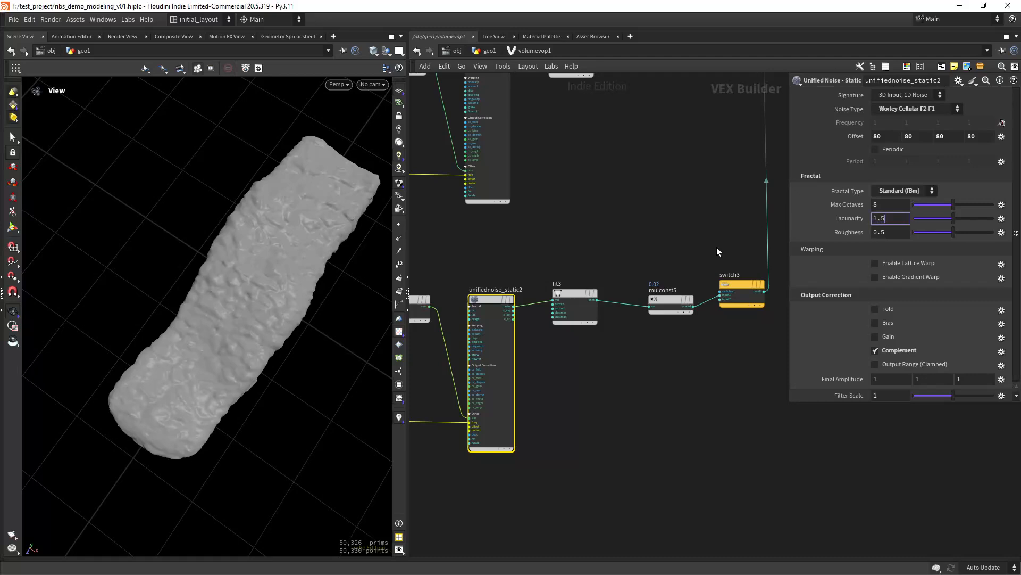
{"action": "type", "text": "6"}
{"action": "key", "text": "Return"}
{"action": "left_click_drag", "start_coordinate": [310, 290], "coordinate": [299, 313]}
- Set switch1, switch2 and switch3 all to index 0, then go up to geo1
{"action": "scroll", "coordinate": [641, 376], "scroll_direction": "down", "scroll_amount": 3}
{"action": "middle_click_drag", "start_coordinate": [670, 336], "coordinate": [628, 383]}
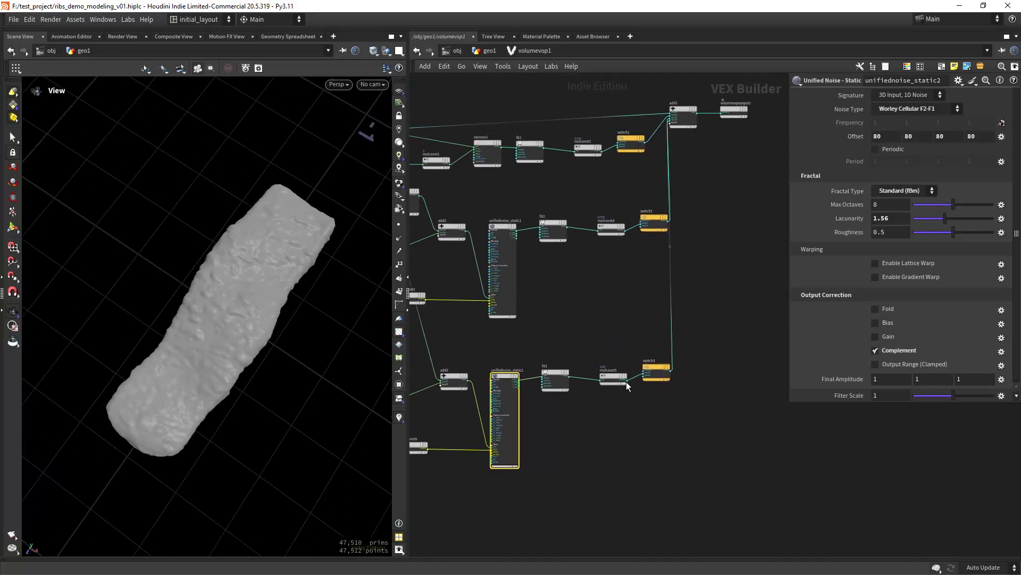
{"action": "middle_click_drag", "start_coordinate": [650, 312], "coordinate": [602, 389]}
{"action": "left_click", "coordinate": [606, 299]}
{"action": "left_click_drag", "start_coordinate": [662, 526], "coordinate": [586, 220]}
{"action": "left_click", "coordinate": [917, 98]}
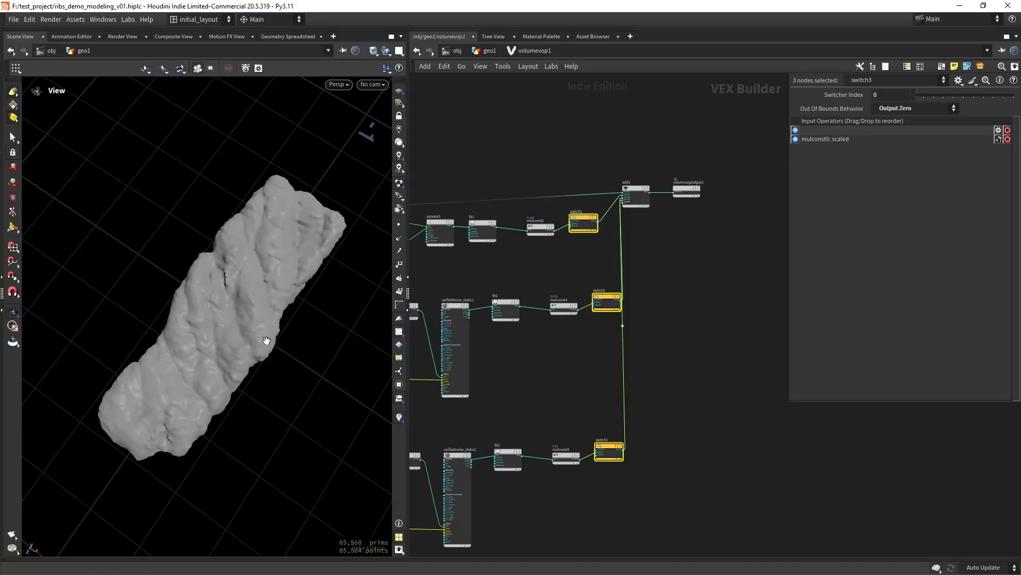
{"action": "middle_click_drag", "start_coordinate": [286, 337], "coordinate": [283, 349]}
{"action": "right_click_drag", "start_coordinate": [282, 349], "coordinate": [305, 387]}
{"action": "left_click_drag", "start_coordinate": [304, 388], "coordinate": [395, 261]}
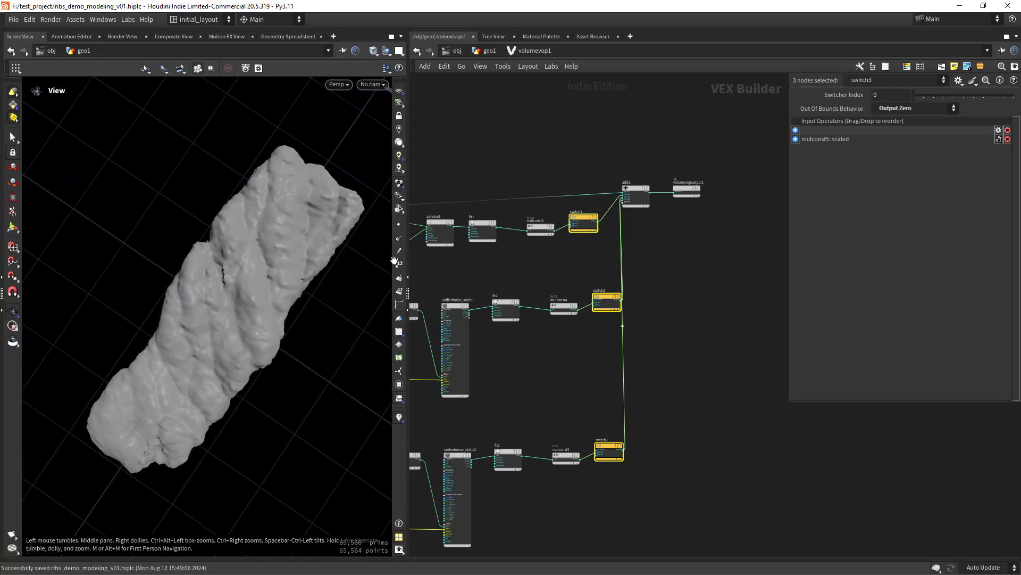
{"action": "key", "text": "u"}
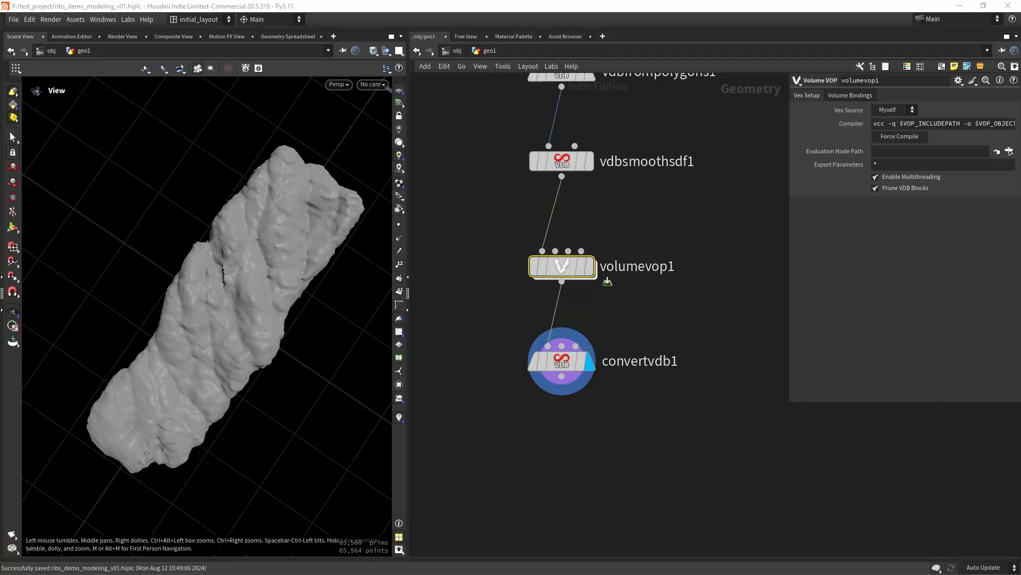
- Set vdbfrompolygons1's Voxel Size to 0.0015
{"action": "left_click_drag", "start_coordinate": [464, 144], "coordinate": [612, 197]}
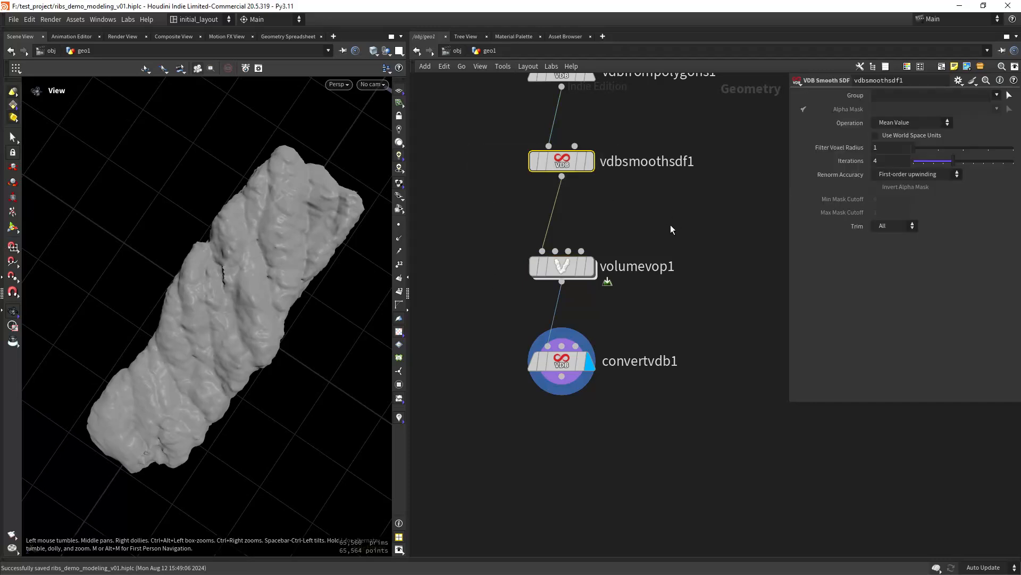
{"action": "middle_click_drag", "start_coordinate": [612, 141], "coordinate": [609, 289]}
{"action": "left_click_drag", "start_coordinate": [460, 184], "coordinate": [596, 244]}
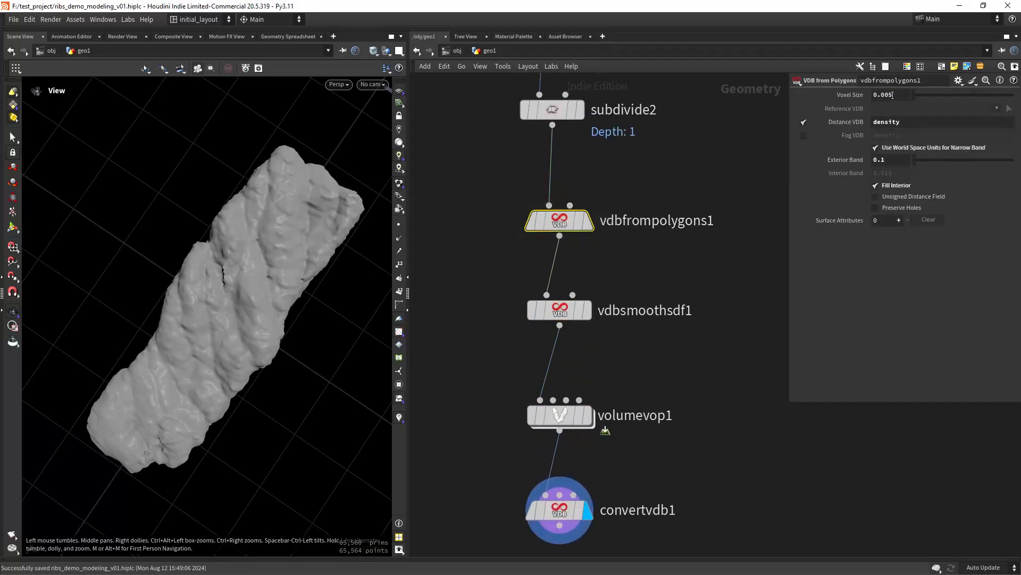
{"action": "type", "text": "15"}
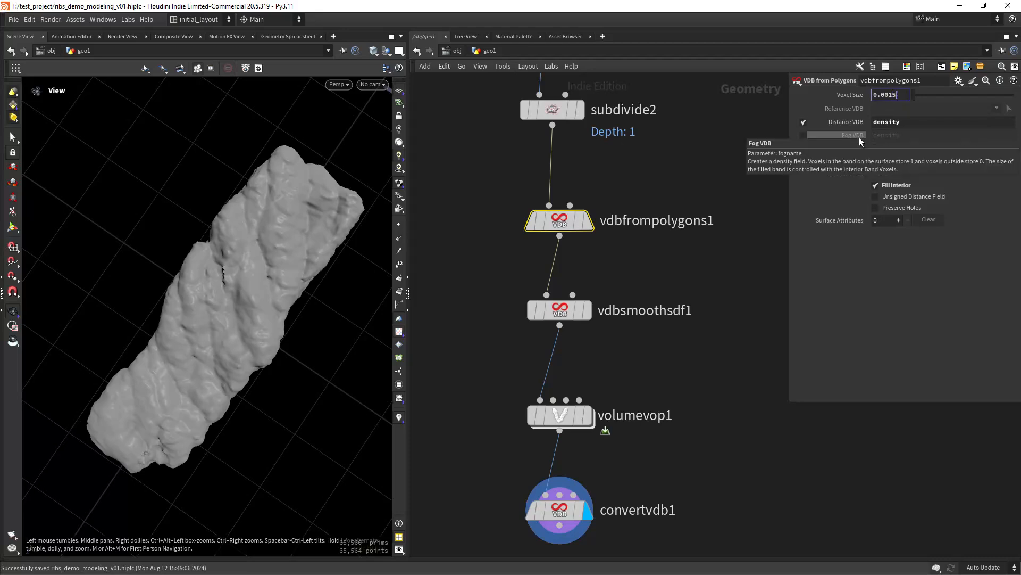
{"action": "key", "text": "Return"}
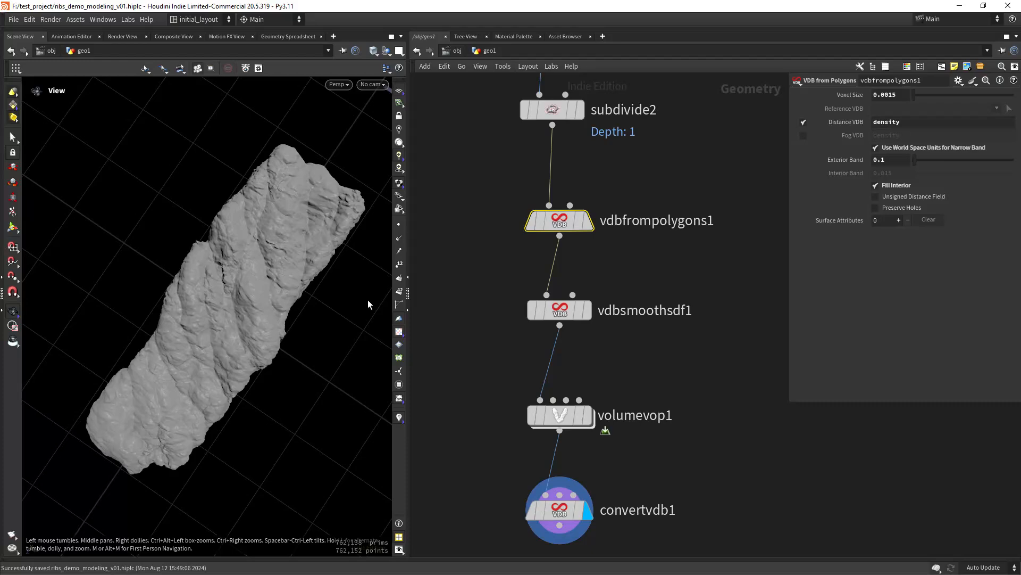
{"action": "scroll", "coordinate": [230, 389], "scroll_direction": "up", "scroll_amount": 3}
{"action": "left_click_drag", "start_coordinate": [230, 389], "coordinate": [262, 330]}
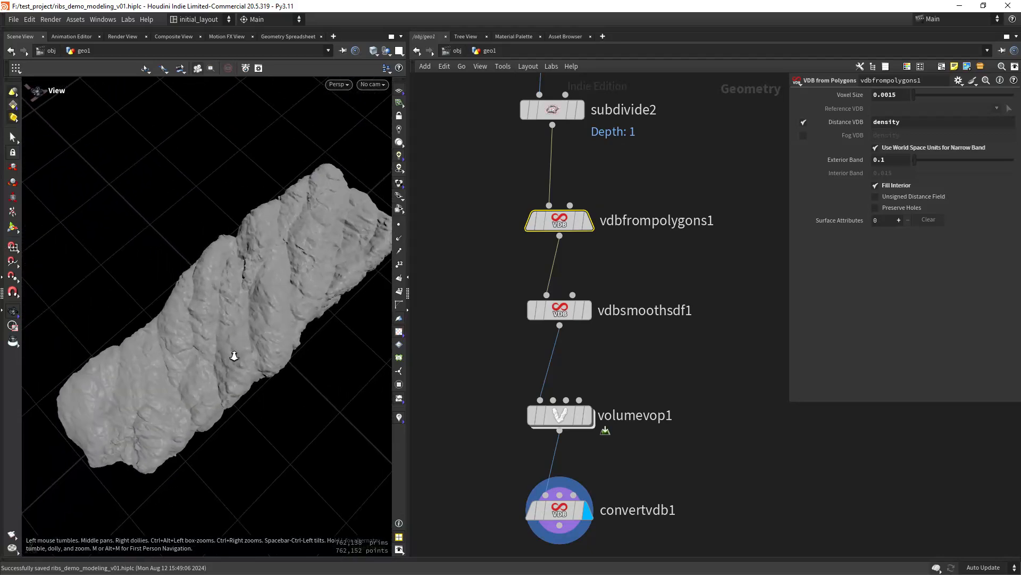
- Orbit and dolly around the finer rock mesh to inspect its detail
{"action": "middle_click_drag", "start_coordinate": [486, 541], "coordinate": [488, 386]}
{"action": "scroll", "coordinate": [489, 387], "scroll_direction": "down", "scroll_amount": 4}
{"action": "middle_click_drag", "start_coordinate": [517, 424], "coordinate": [516, 407]}
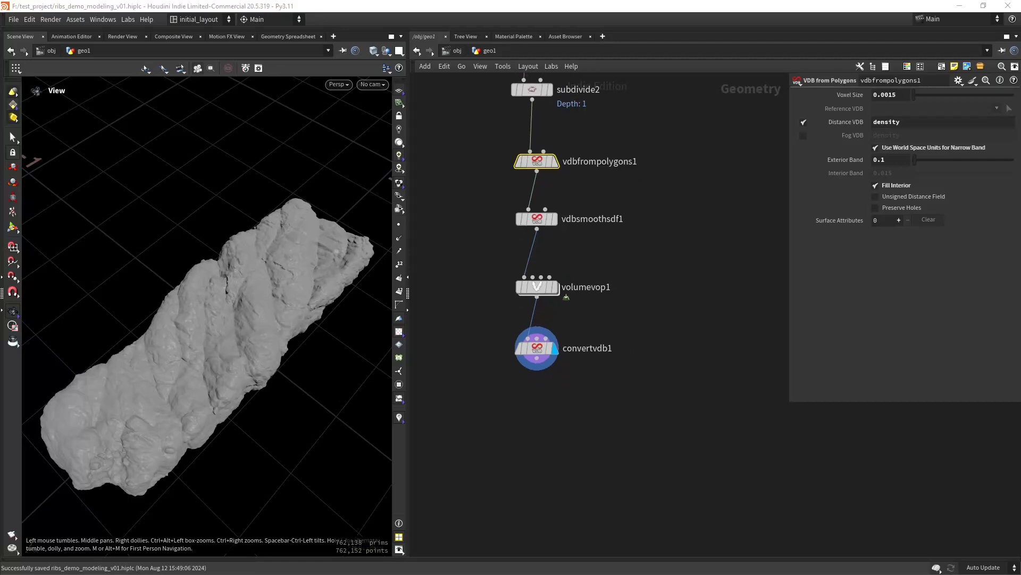
{"action": "left_click_drag", "start_coordinate": [266, 367], "coordinate": [311, 193]}
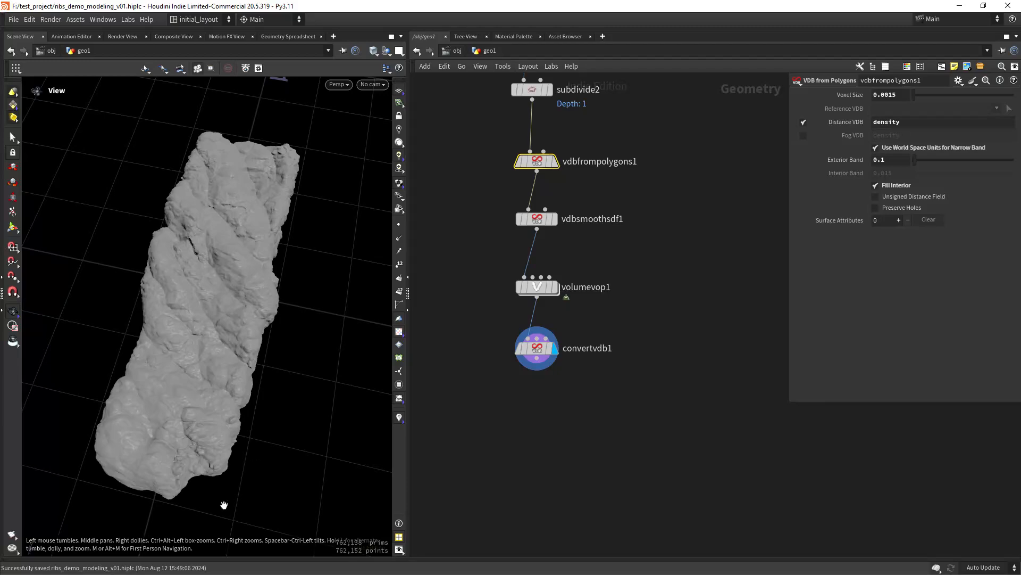
{"action": "left_click_drag", "start_coordinate": [297, 267], "coordinate": [236, 367]}
{"action": "left_click_drag", "start_coordinate": [196, 424], "coordinate": [261, 345]}
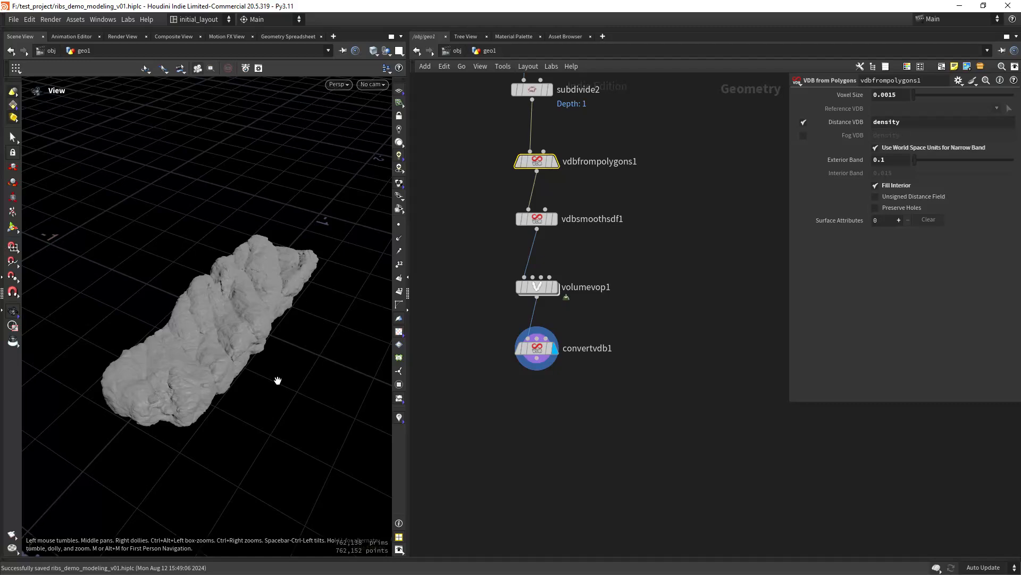
{"action": "right_click_drag", "start_coordinate": [277, 380], "coordinate": [292, 295]}
{"action": "left_click_drag", "start_coordinate": [319, 264], "coordinate": [257, 299]}
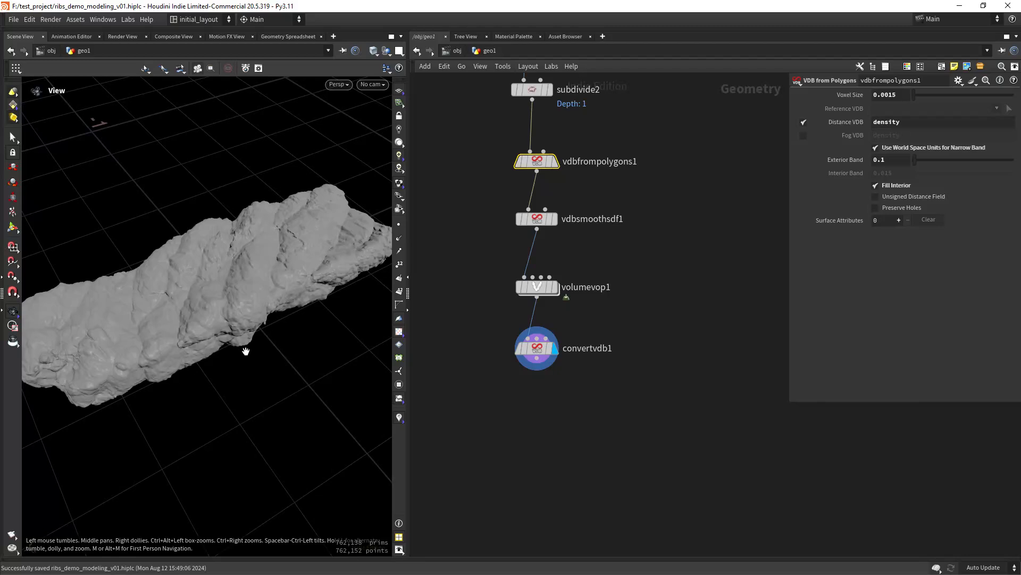
{"action": "left_click_drag", "start_coordinate": [244, 349], "coordinate": [292, 305]}
{"action": "left_click_drag", "start_coordinate": [201, 314], "coordinate": [237, 341]}
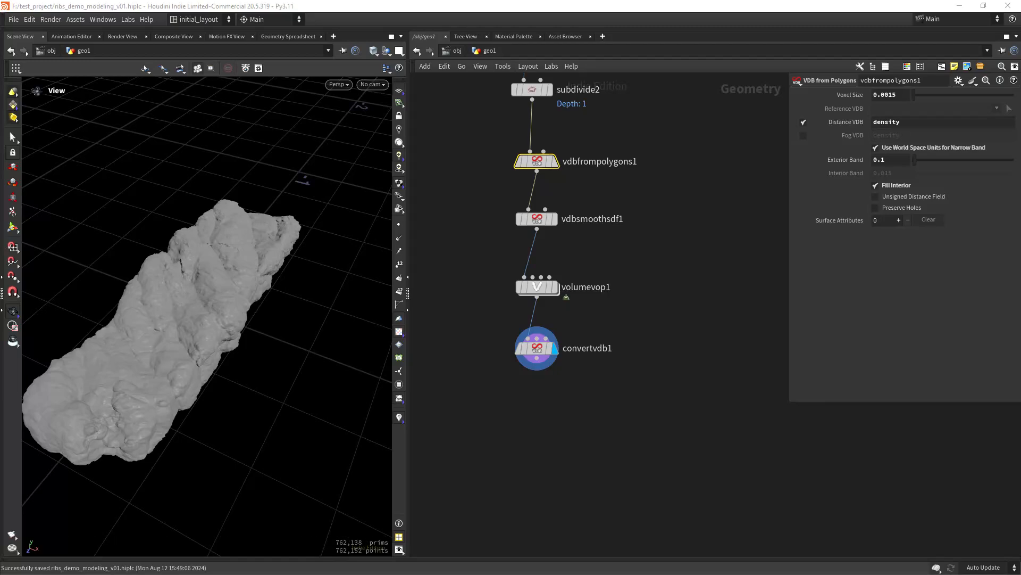
- Add a Box node and display it beside the templated convertvdb1 rock
{"action": "key", "text": "Tab"}
{"action": "type", "text": "b"}
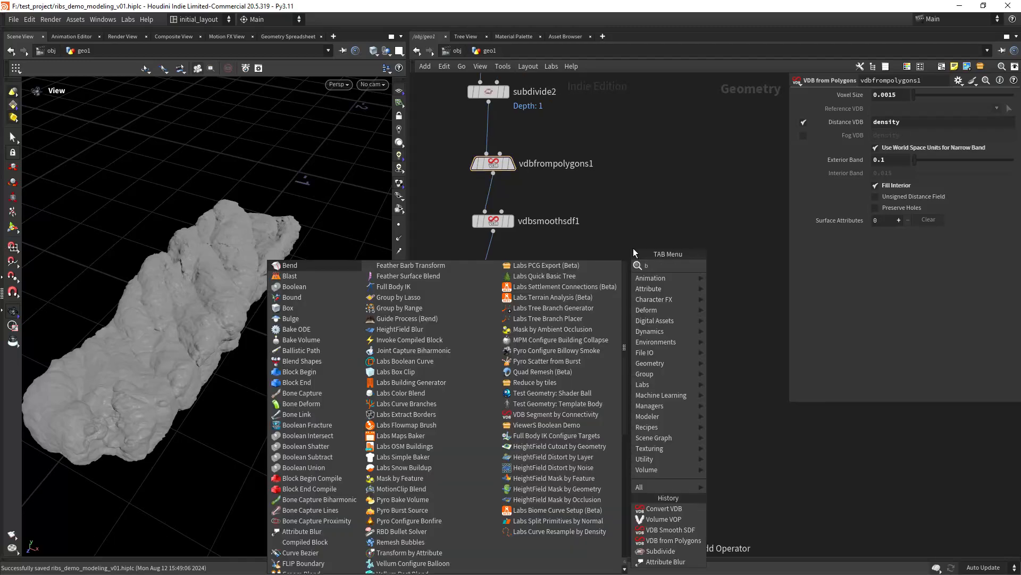
{"action": "type", "text": "oc"}
{"action": "key", "text": "BackSpace"}
{"action": "type", "text": "x"}
{"action": "key", "text": "Return"}
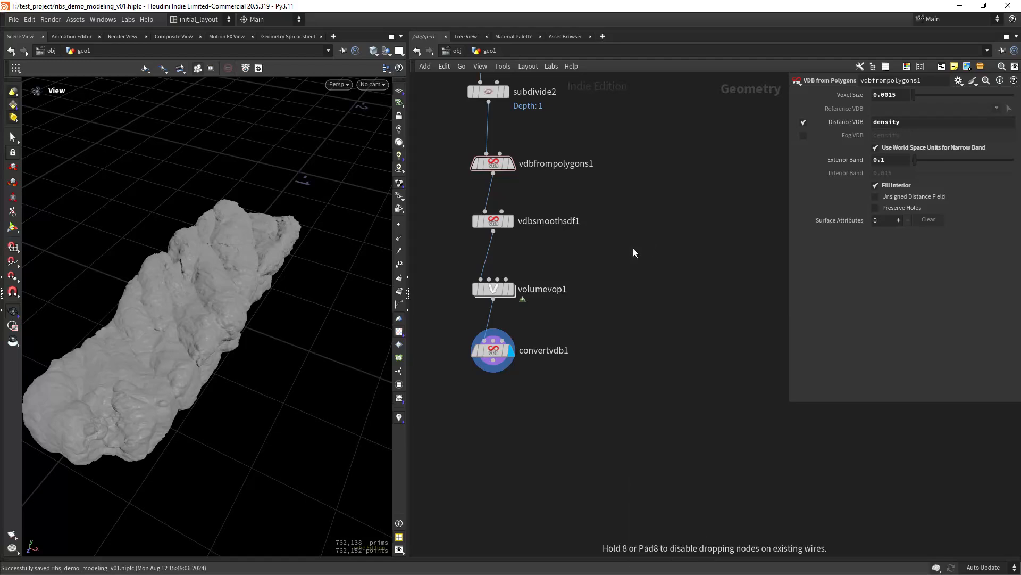
{"action": "left_click", "coordinate": [634, 252]}
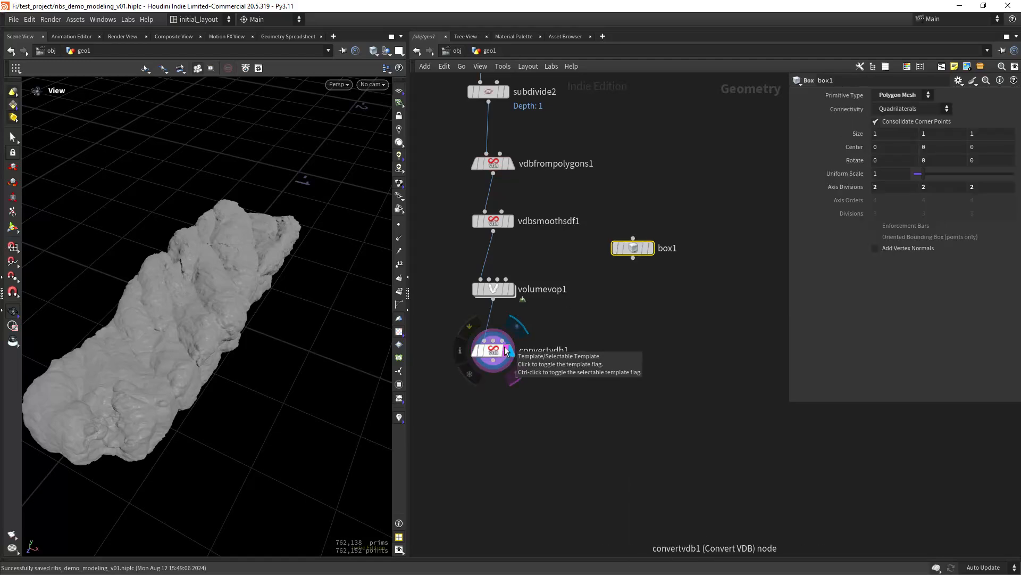
{"action": "left_click", "coordinate": [506, 351]}
{"action": "left_click", "coordinate": [650, 248]}
{"action": "scroll", "coordinate": [200, 352], "scroll_direction": "down", "scroll_amount": 5}
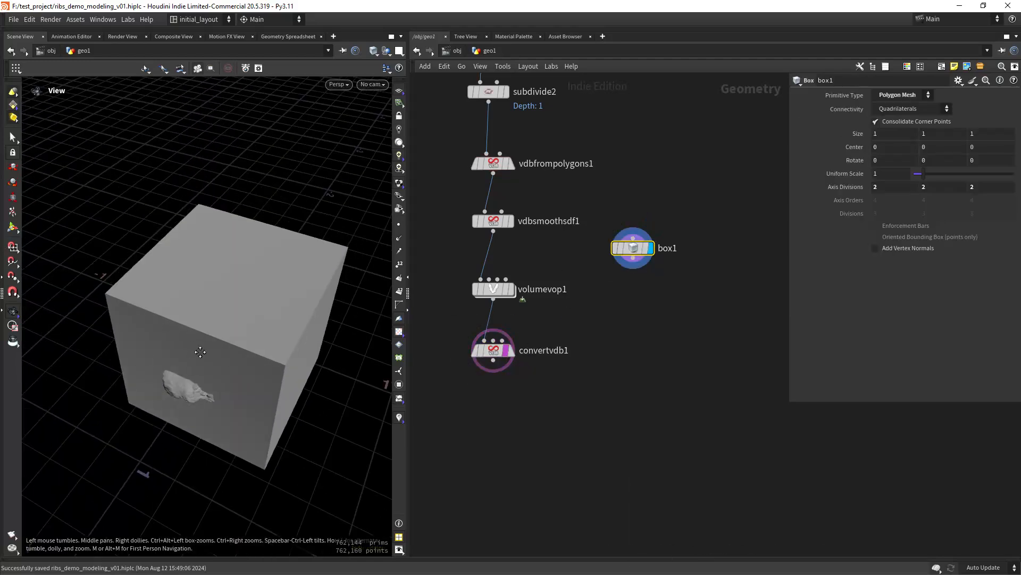
{"action": "left_click", "coordinate": [13, 167]}
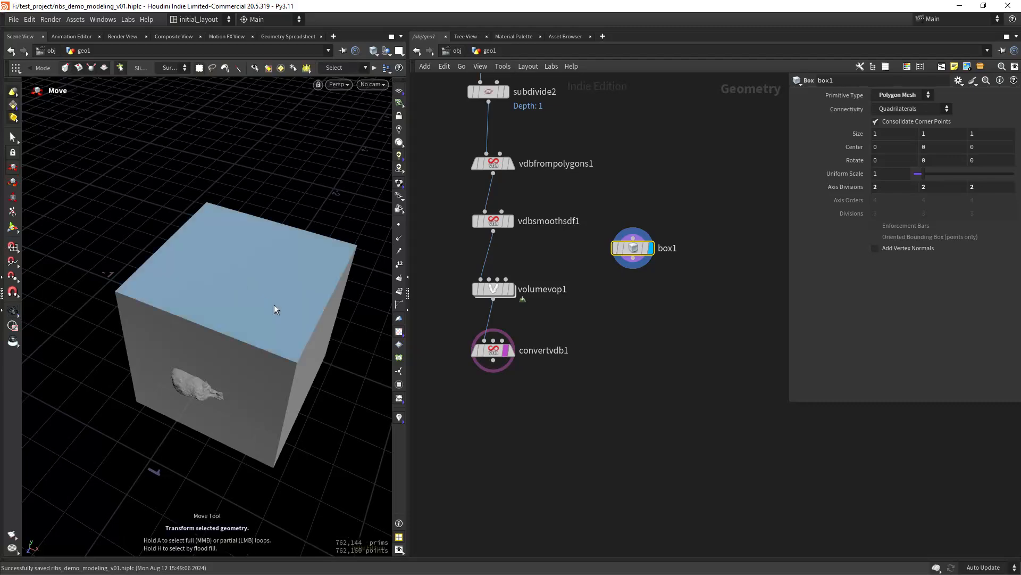
{"action": "left_click", "coordinate": [13, 312]}
{"action": "left_click_drag", "start_coordinate": [164, 317], "coordinate": [209, 296]}
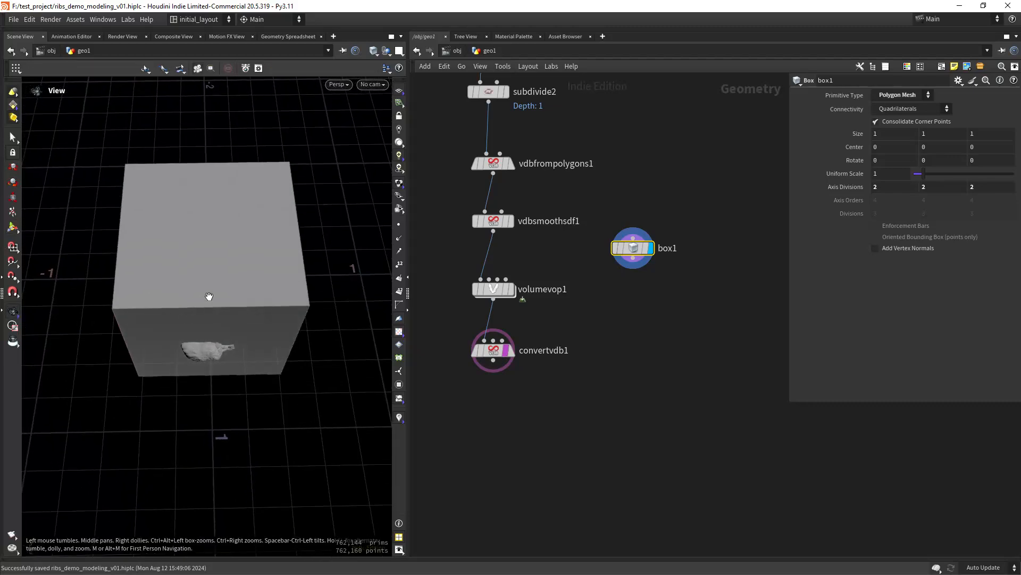
- Resize the box to about 0.326 × 0.432 × 1.288 and shift it sideways
{"action": "key", "text": "Return"}
{"action": "left_click_drag", "start_coordinate": [136, 282], "coordinate": [262, 273]}
{"action": "key", "text": "Escape"}
{"action": "left_click_drag", "start_coordinate": [261, 334], "coordinate": [243, 322], "text": "alt"}
{"action": "left_click_drag", "start_coordinate": [285, 219], "coordinate": [281, 296], "text": "alt"}
{"action": "scroll", "coordinate": [272, 255], "scroll_direction": "up", "scroll_amount": 3, "text": "alt"}
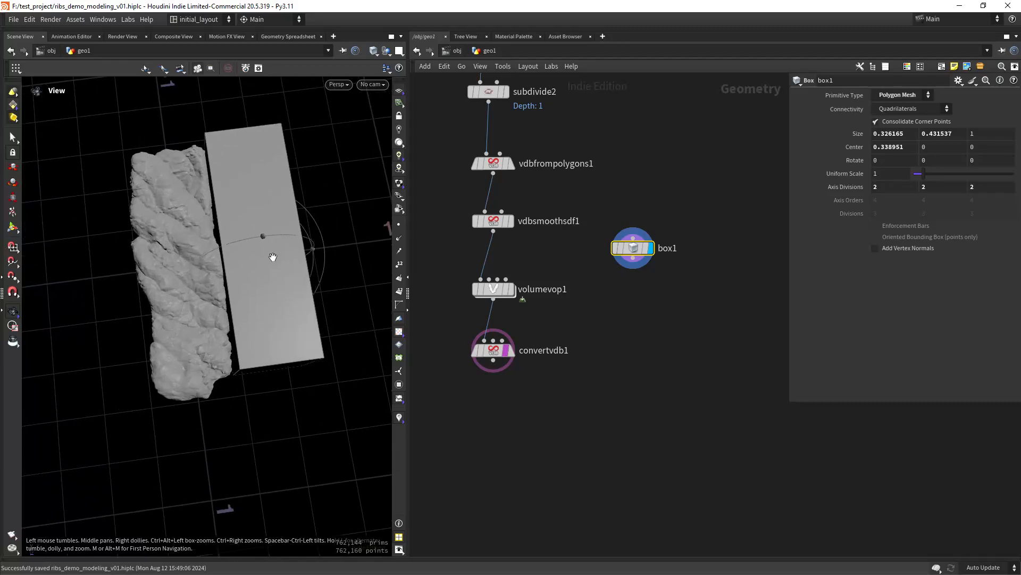
{"action": "left_click_drag", "start_coordinate": [280, 371], "coordinate": [283, 404]}
{"action": "left_click_drag", "start_coordinate": [289, 369], "coordinate": [243, 356], "text": "alt"}
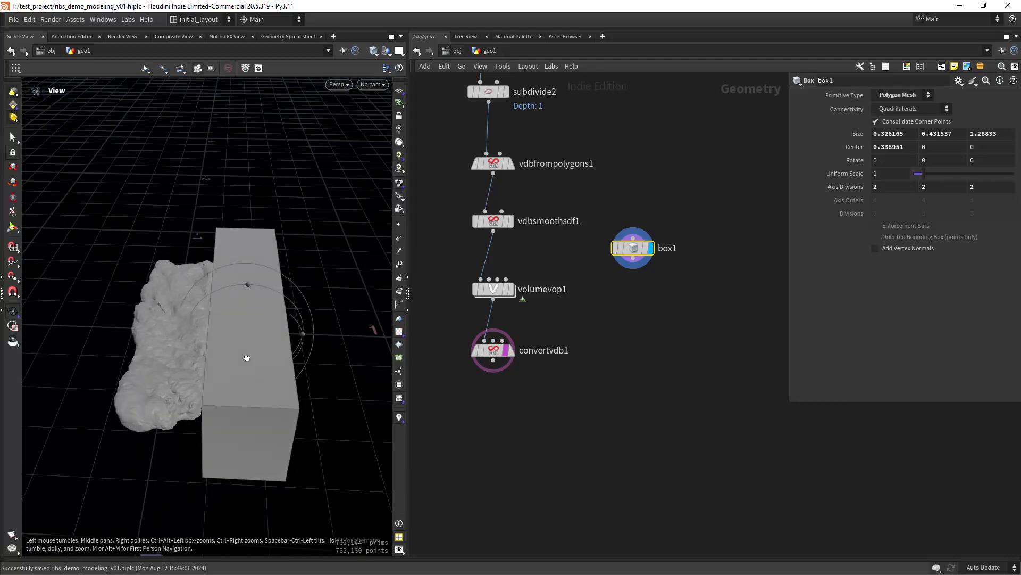
{"action": "key", "text": "Return"}
{"action": "middle_click_drag", "start_coordinate": [628, 345], "coordinate": [620, 316]}
- Add a Mirror node fed by box1 and place it directly below box1
{"action": "left_click", "coordinate": [627, 296]}
{"action": "key", "text": "Tab"}
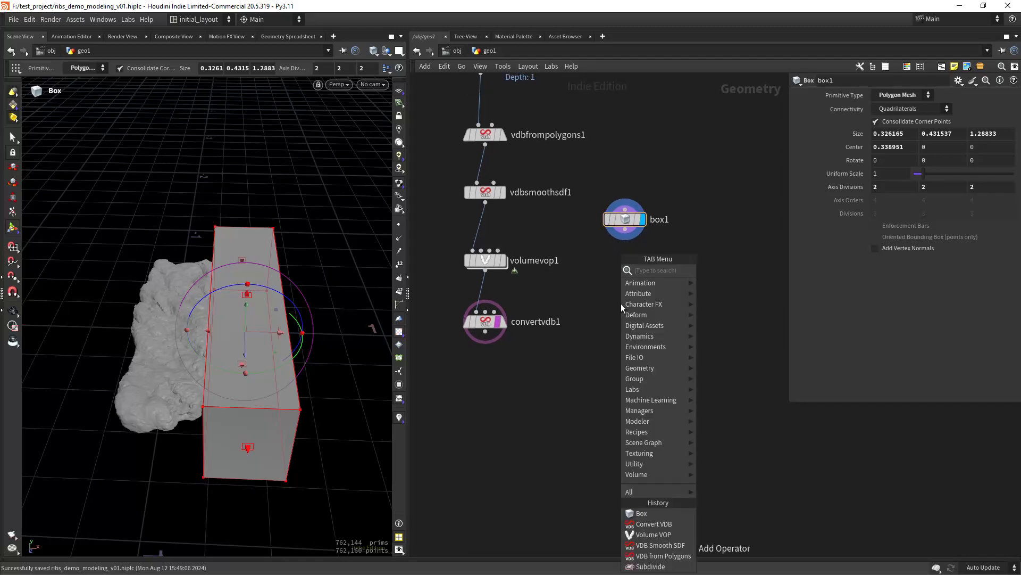
{"action": "type", "text": "mir"}
{"action": "key", "text": "Return"}
{"action": "left_click", "coordinate": [621, 303]}
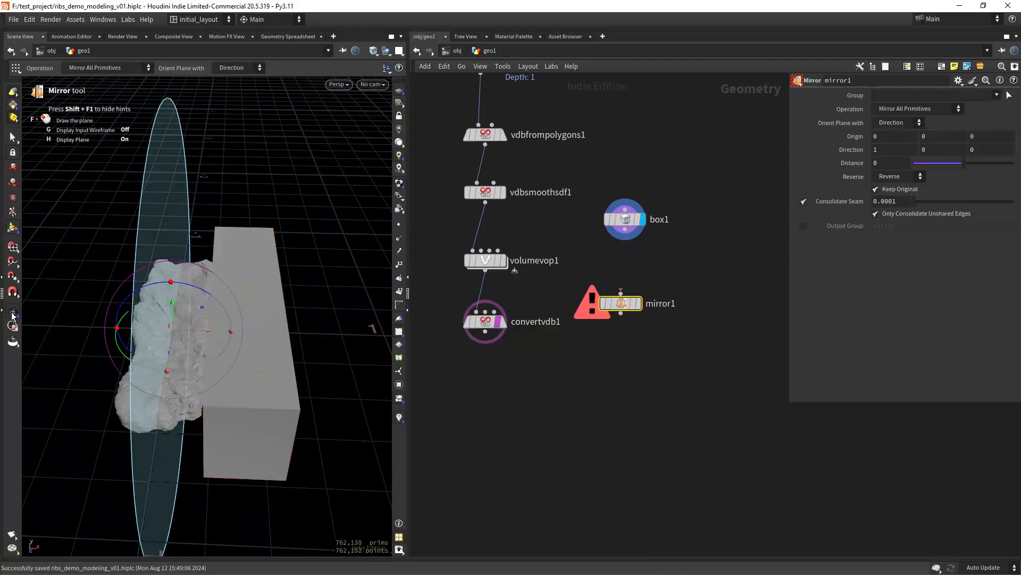
{"action": "key", "text": "Escape"}
{"action": "left_click_drag", "start_coordinate": [625, 231], "coordinate": [621, 294]}
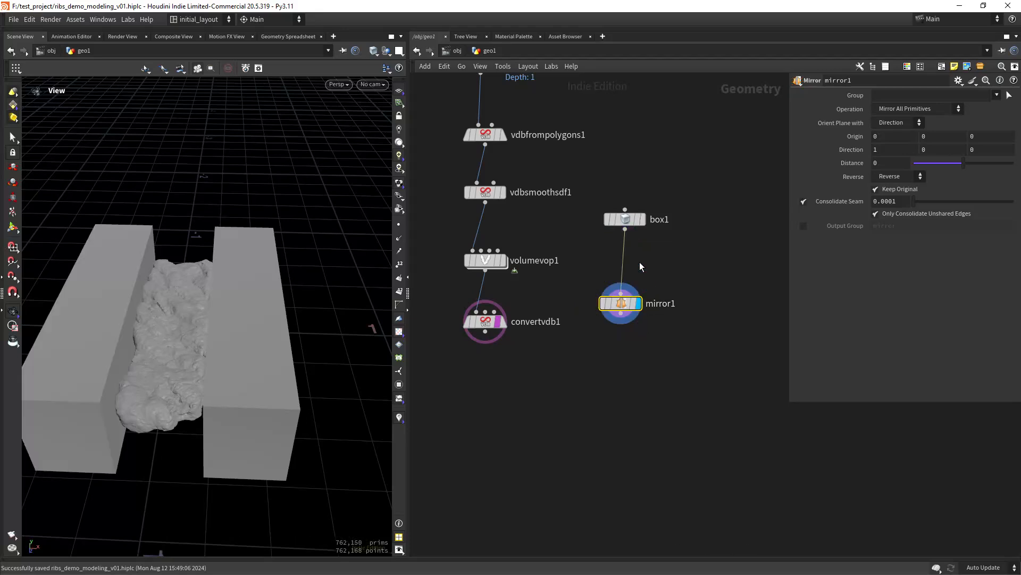
{"action": "middle_click_drag", "start_coordinate": [623, 376], "coordinate": [598, 315]}
{"action": "scroll", "coordinate": [600, 319], "scroll_direction": "up", "scroll_amount": 1}
{"action": "left_click_drag", "start_coordinate": [600, 230], "coordinate": [605, 227]}
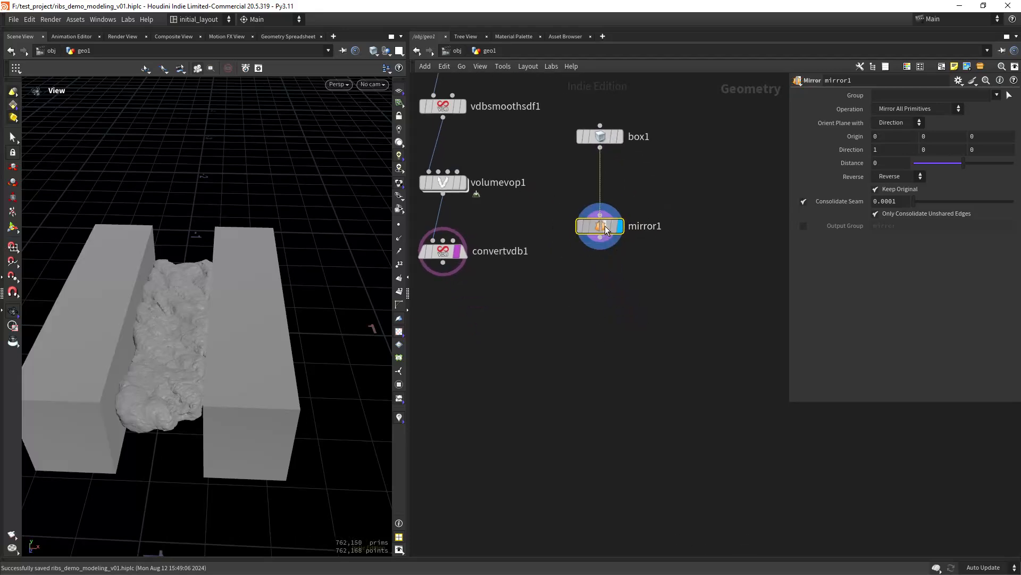
- Give box1 axis divisions of 20, 20, 20 and show the wireframe over shading
{"action": "left_click", "coordinate": [617, 137]}
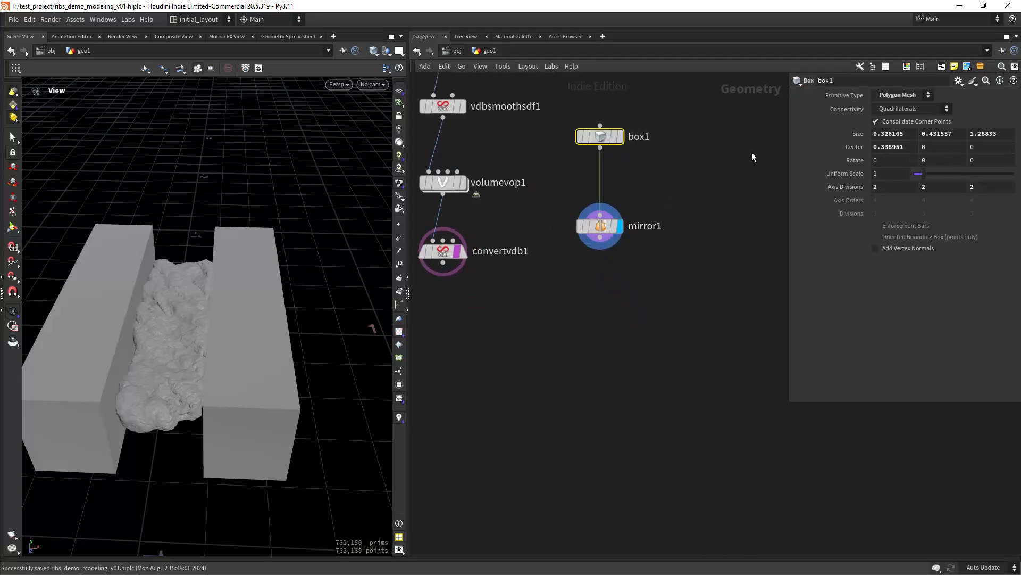
{"action": "left_click", "coordinate": [892, 188]}
{"action": "type", "text": "0"}
{"action": "key", "text": "Tab"}
{"action": "type", "text": "20"}
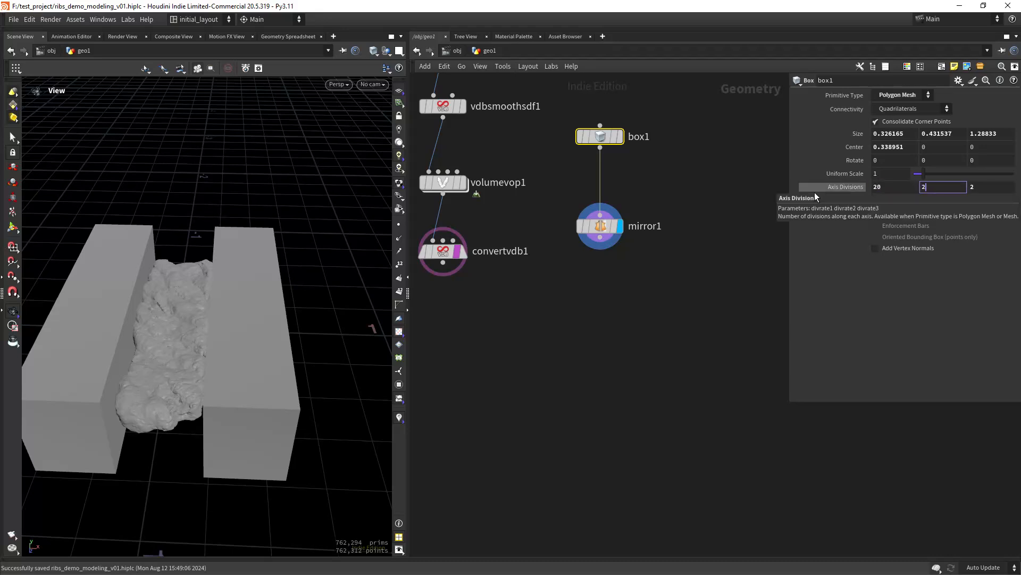
{"action": "key", "text": "Tab"}
{"action": "type", "text": "20"}
{"action": "key", "text": "Tab"}
{"action": "middle_click_drag", "start_coordinate": [611, 347], "coordinate": [614, 321]}
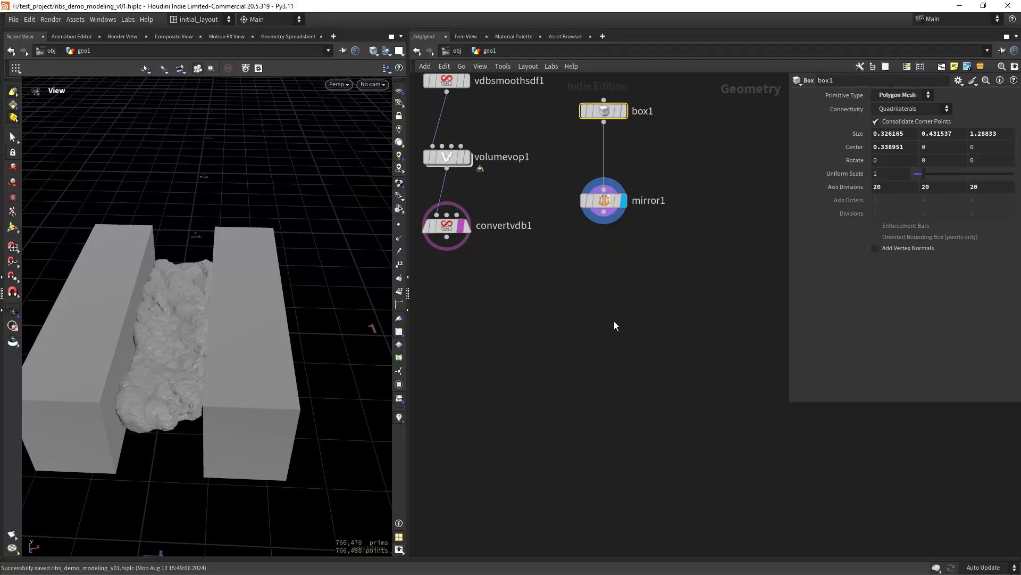
{"action": "right_click_drag", "start_coordinate": [282, 322], "coordinate": [278, 354]}
{"action": "key", "text": "shift+w"}
{"action": "middle_click_drag", "start_coordinate": [628, 294], "coordinate": [602, 286]}
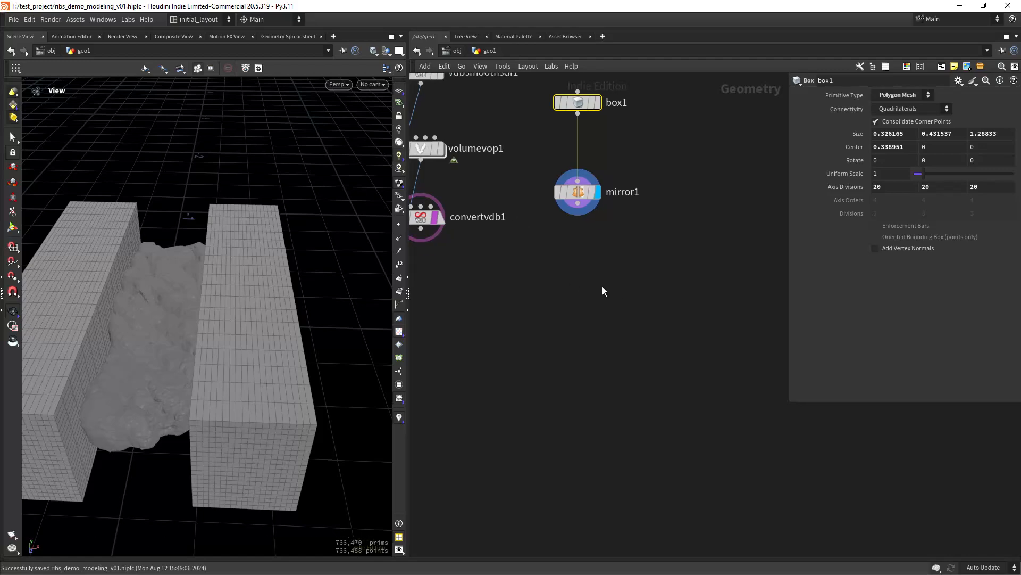
- Add a Mountain noise node fed by mirror1 and set its display flag
{"action": "left_click", "coordinate": [579, 265]}
{"action": "key", "text": "Tab"}
{"action": "type", "text": "mount"}
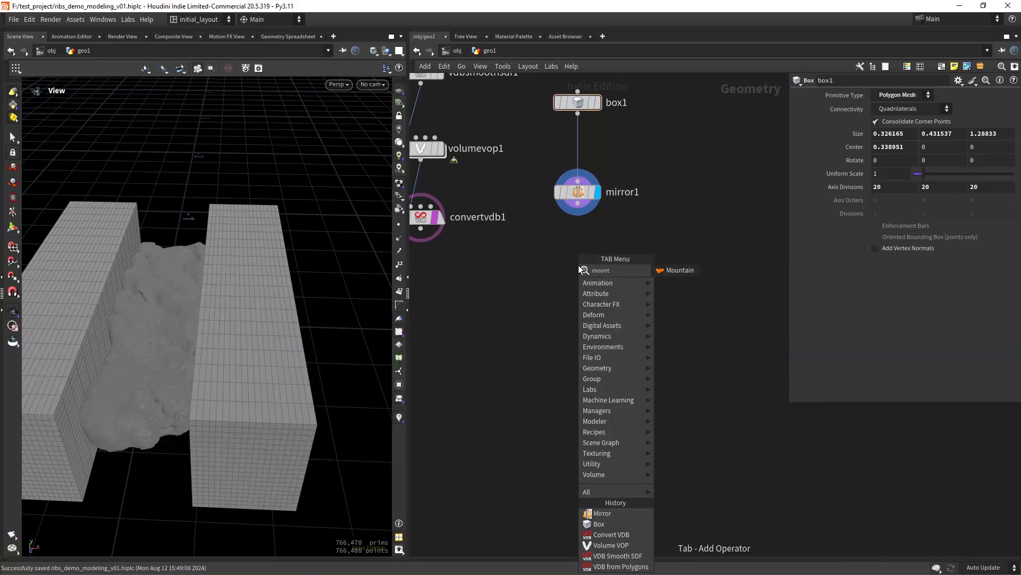
{"action": "key", "text": "Return"}
{"action": "left_click", "coordinate": [579, 265]}
{"action": "left_click_drag", "start_coordinate": [578, 204], "coordinate": [578, 253]}
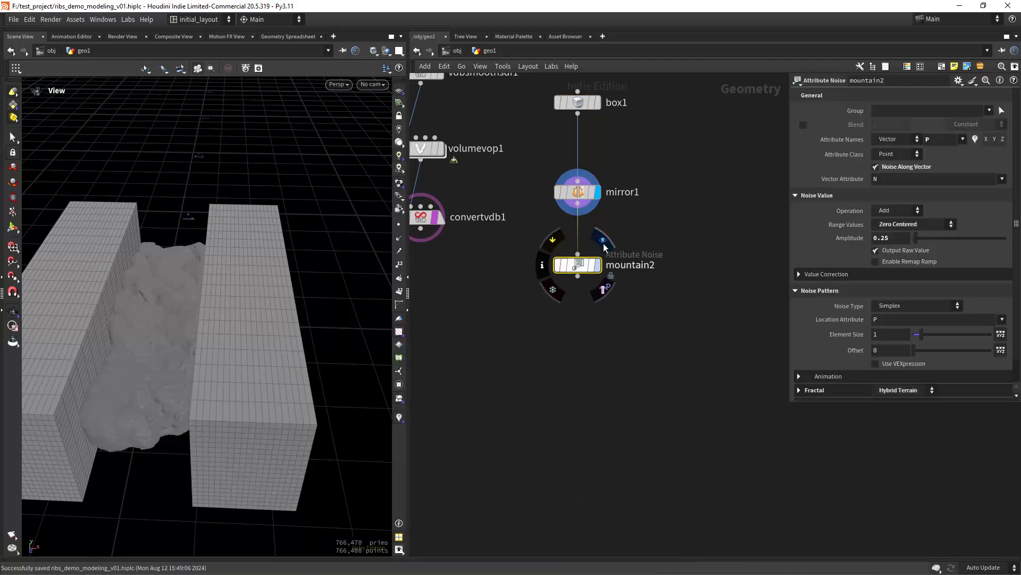
{"action": "left_click", "coordinate": [599, 242]}
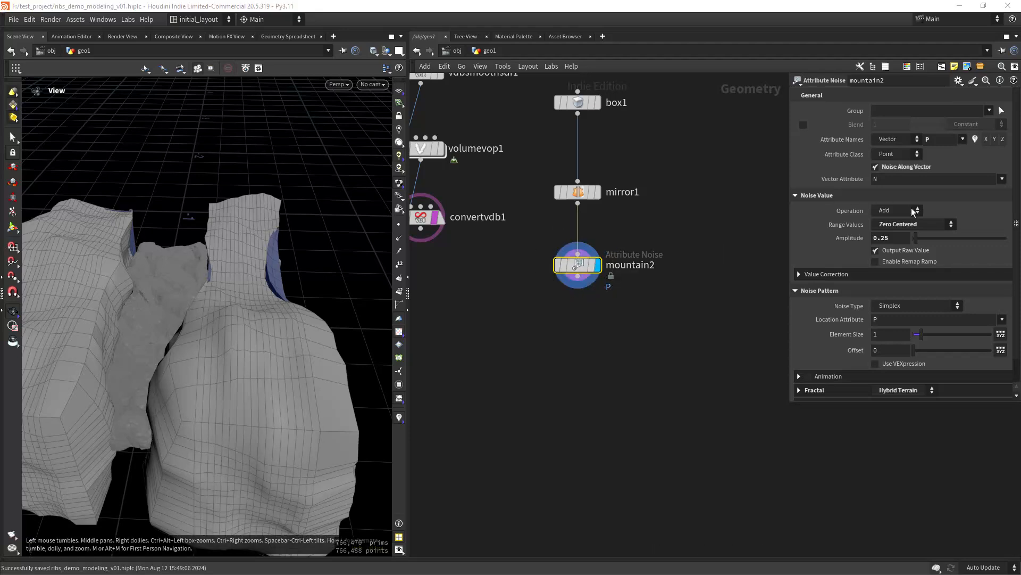
- Set the noise to amplitude 0.03, element size .44 and offset 2.7
{"action": "left_click_drag", "start_coordinate": [889, 244], "coordinate": [884, 243]}
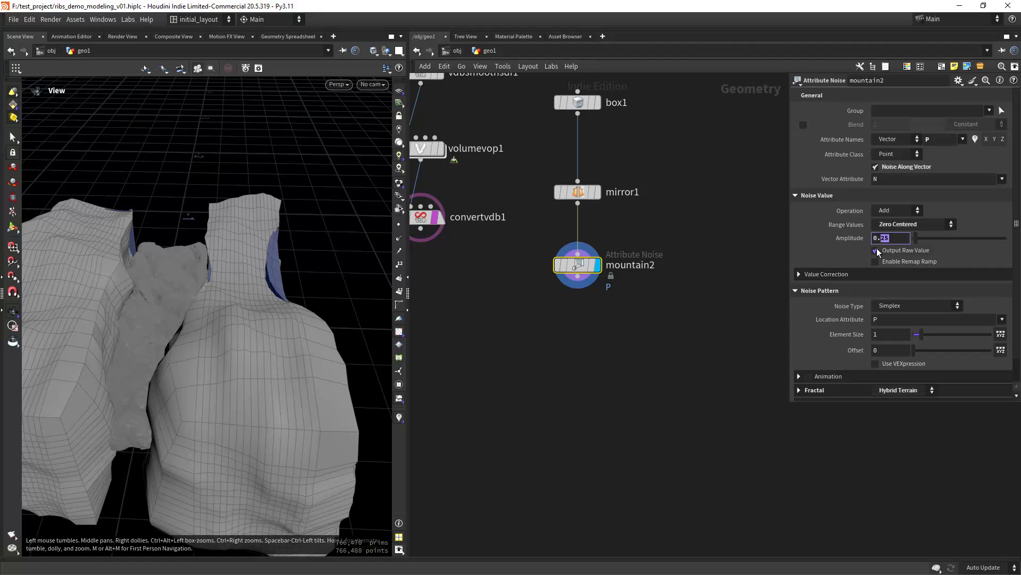
{"action": "type", "text": "3"}
{"action": "key", "text": "Return"}
{"action": "key", "text": "Tab"}
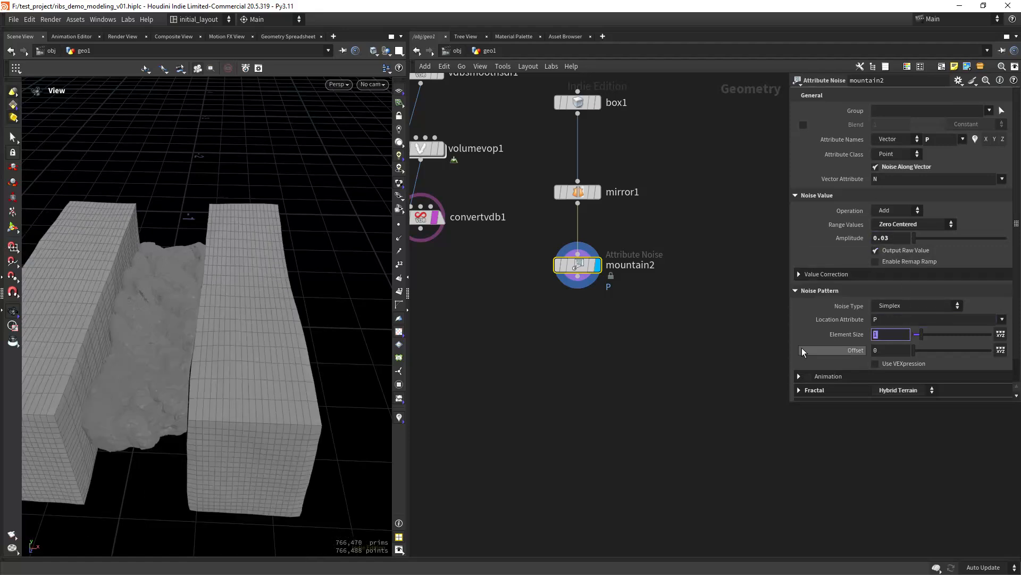
{"action": "type", "text": ".44"}
{"action": "key", "text": "Tab"}
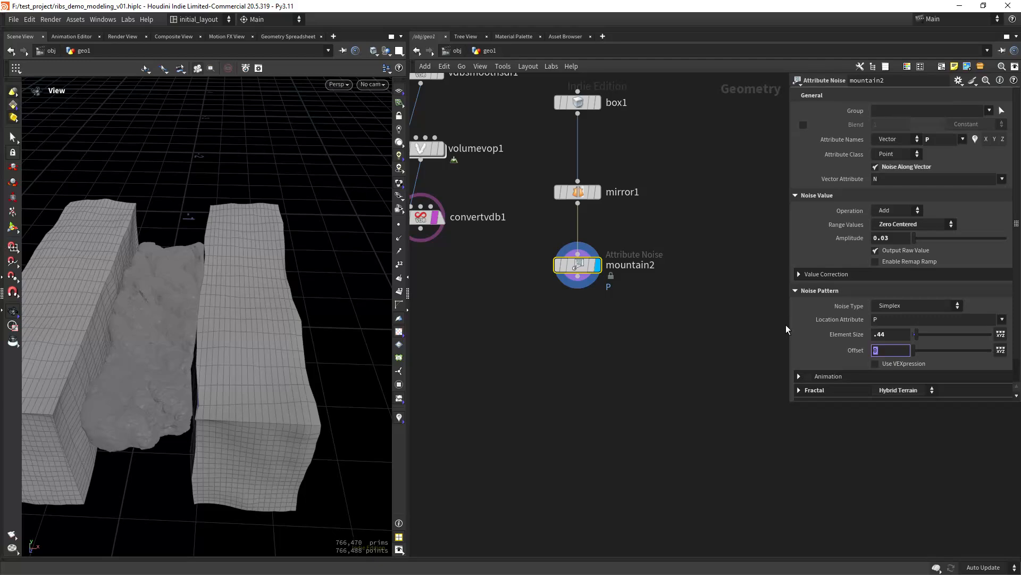
{"action": "type", "text": "2.7"}
{"action": "key", "text": "Return"}
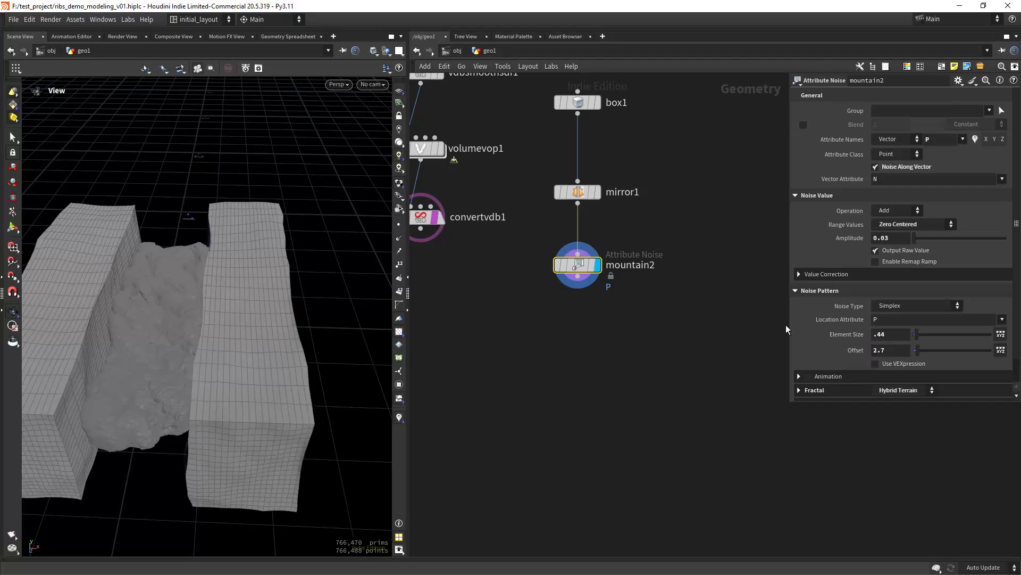
{"action": "left_click_drag", "start_coordinate": [271, 346], "coordinate": [262, 331]}
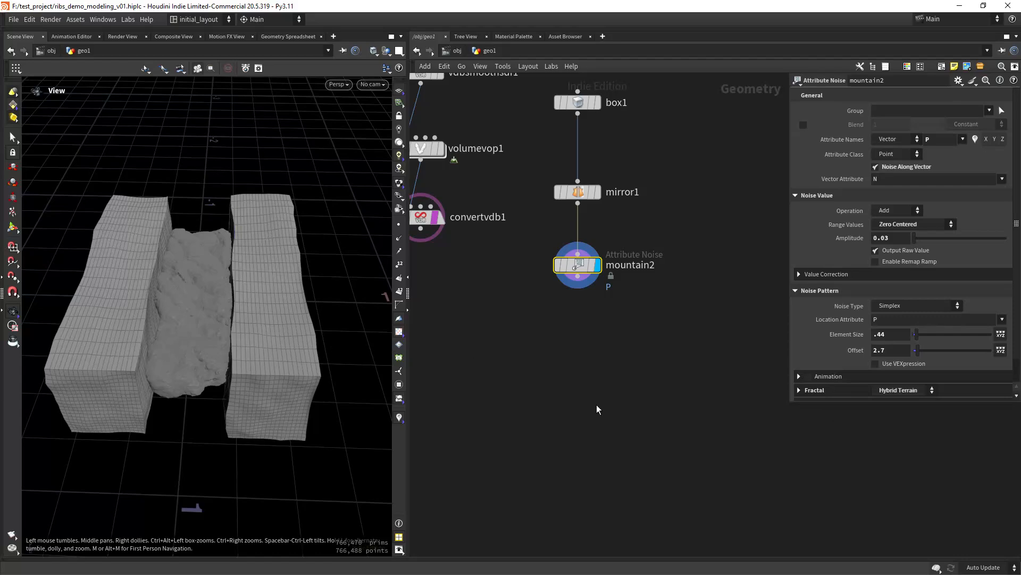
{"action": "middle_click_drag", "start_coordinate": [585, 345], "coordinate": [538, 291]}
{"action": "scroll", "coordinate": [548, 301], "scroll_direction": "up", "scroll_amount": 3}
- Add a Subdivide node after mountain2, display it, and set its depth to 2
{"action": "key", "text": "Tab"}
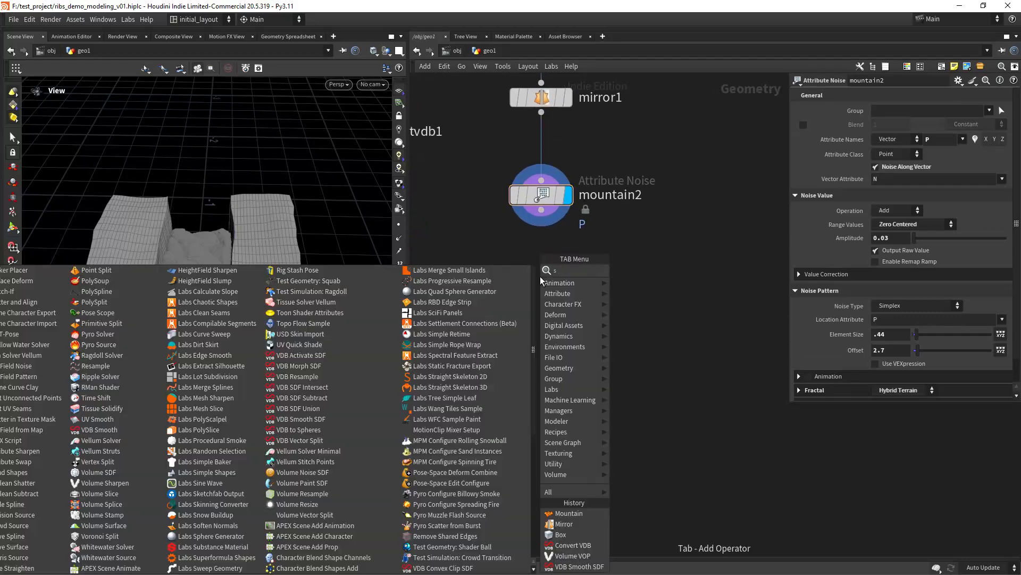
{"action": "type", "text": "sub"}
{"action": "key", "text": "Return"}
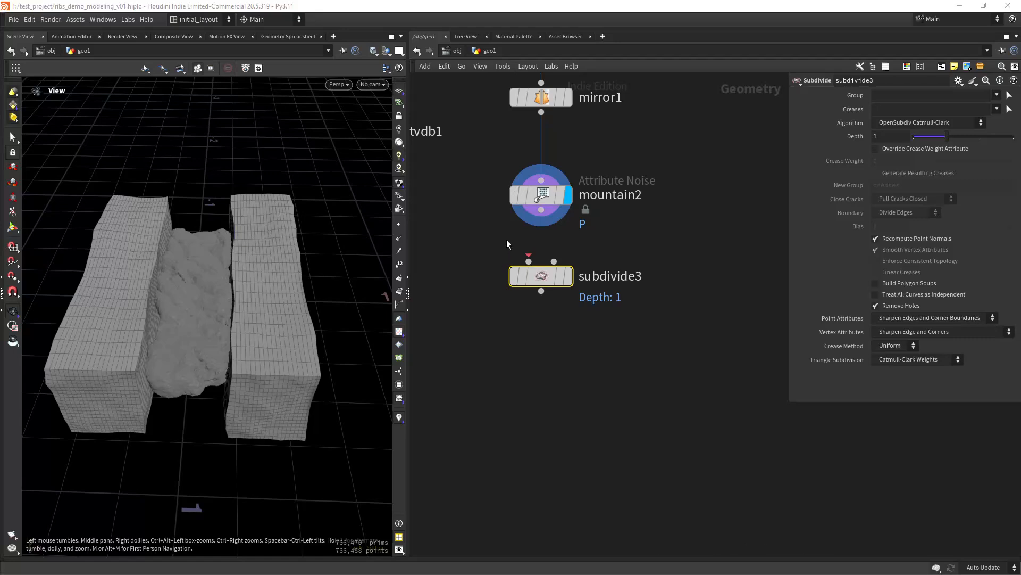
{"action": "left_click_drag", "start_coordinate": [541, 209], "coordinate": [528, 261]}
{"action": "left_click", "coordinate": [568, 275]}
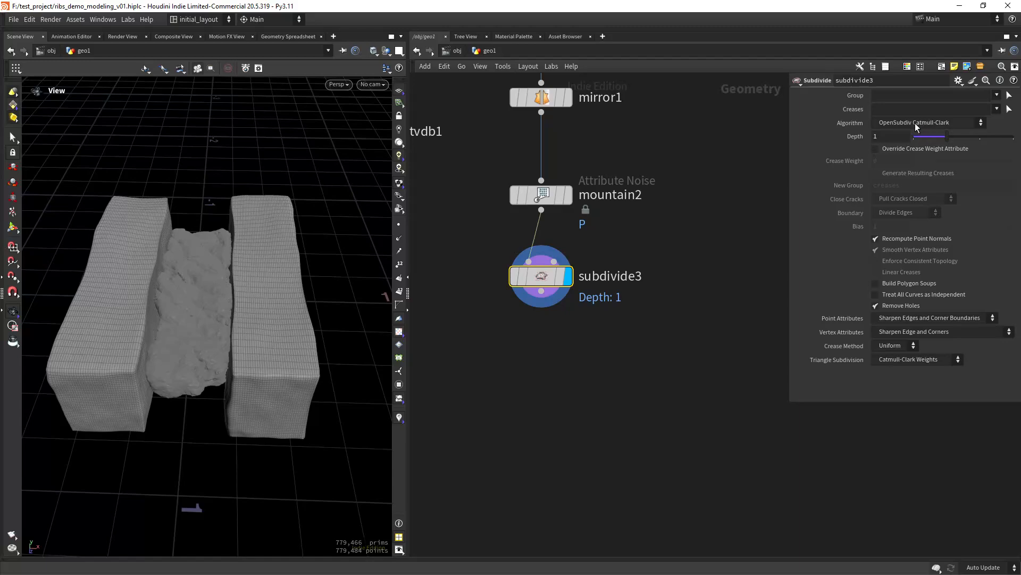
{"action": "left_click_drag", "start_coordinate": [945, 137], "coordinate": [980, 137]}
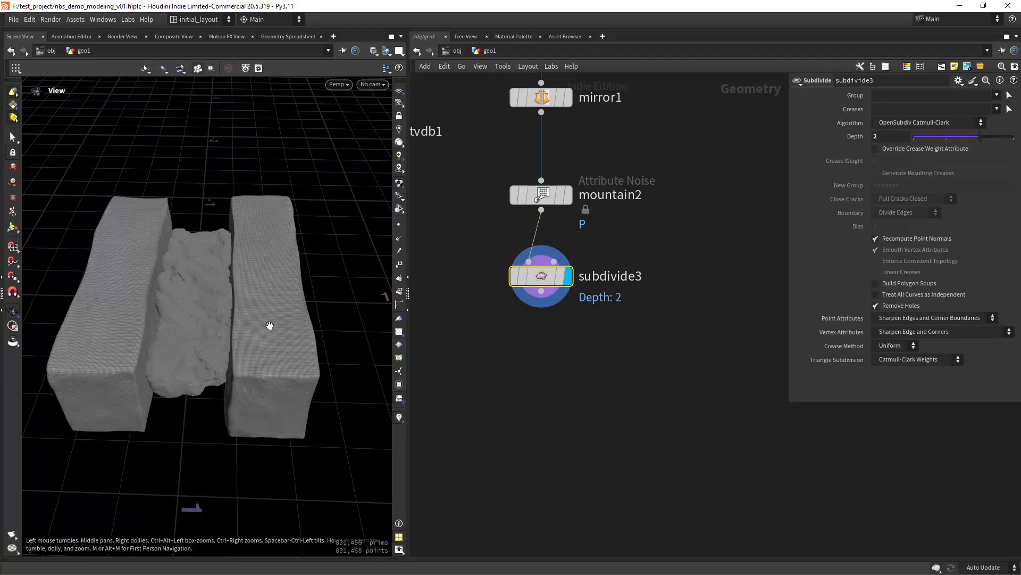
{"action": "mouse_move", "coordinate": [269, 327]}
{"action": "left_mouse_down"}
{"action": "mouse_move", "coordinate": [208, 303]}
{"action": "mouse_move", "coordinate": [226, 337]}
{"action": "mouse_move", "coordinate": [222, 372]}
{"action": "mouse_move", "coordinate": [200, 333]}
{"action": "mouse_move", "coordinate": [261, 313]}
{"action": "mouse_move", "coordinate": [230, 342]}
{"action": "left_mouse_up"}
- Save the scene, return to plain shading, and move convertvdb1 far down the network
{"action": "key", "text": "ctrl+s"}
{"action": "key", "text": "shift+w"}
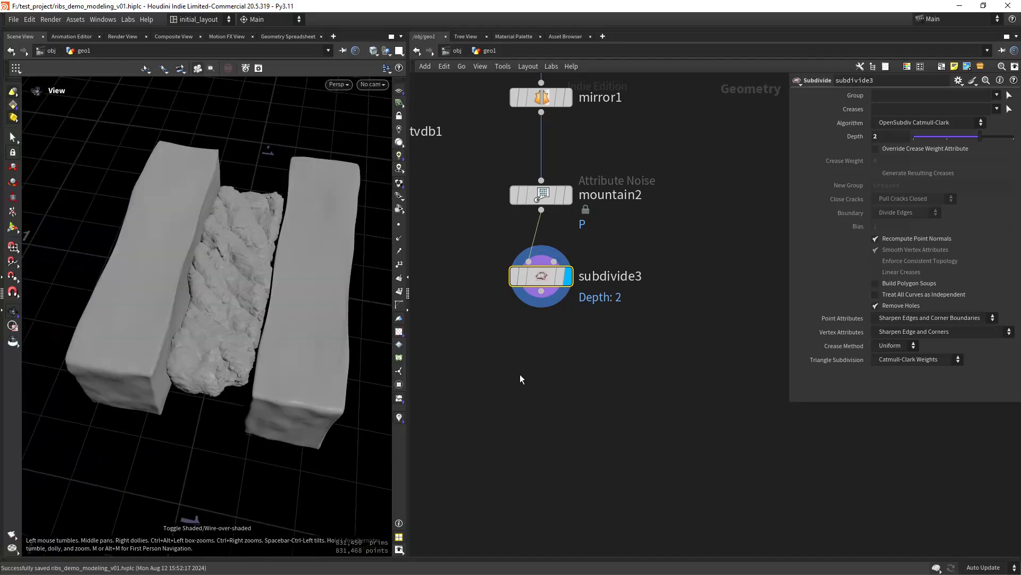
{"action": "scroll", "coordinate": [553, 341], "scroll_direction": "down", "scroll_amount": 3}
{"action": "left_click_drag", "start_coordinate": [503, 201], "coordinate": [516, 512]}
{"action": "scroll", "coordinate": [604, 363], "scroll_direction": "up", "scroll_amount": 1}
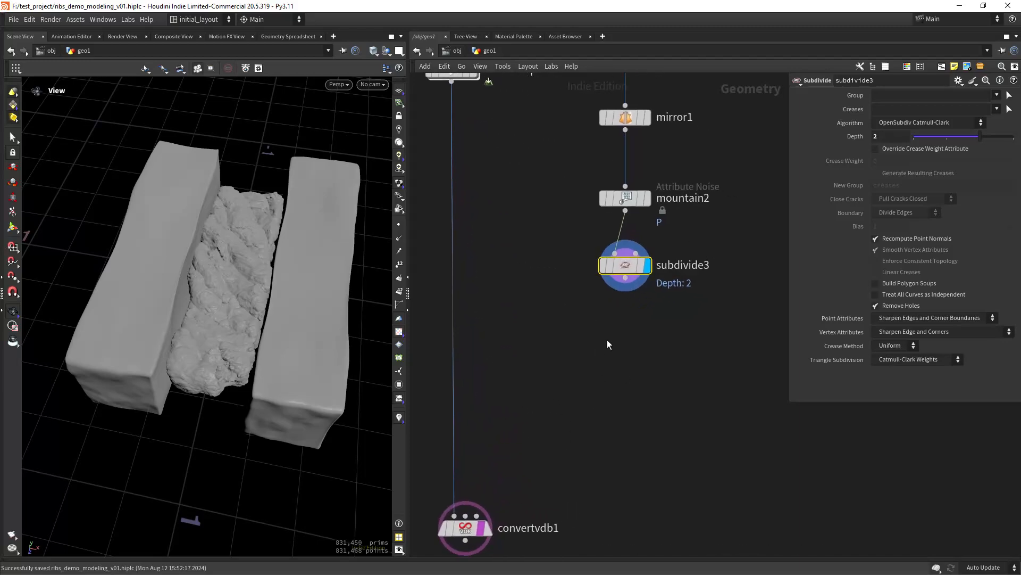
- Add a VDB from Polygons node fed by subdivide3, display it, and un-template convertvdb1
{"action": "key", "text": "Tab"}
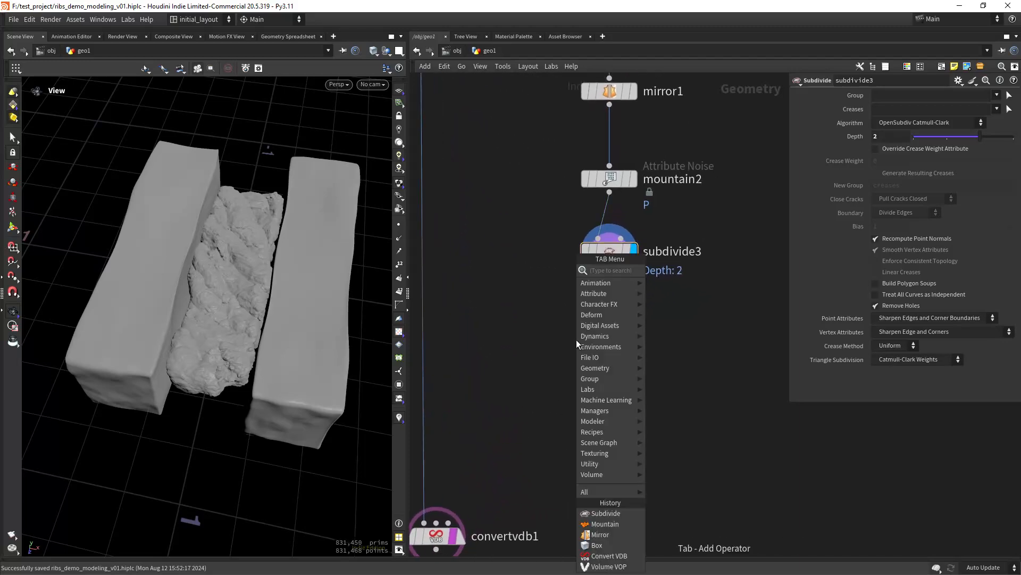
{"action": "type", "text": "vdbfro"}
{"action": "key", "text": "Down"}
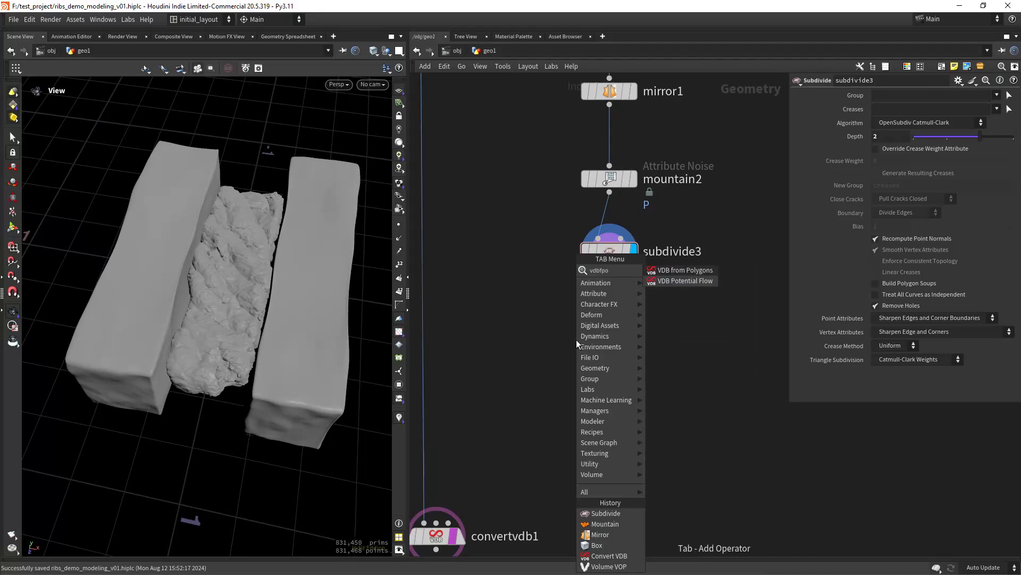
{"action": "key", "text": "Return"}
{"action": "key", "text": "Return"}
{"action": "middle_click_drag", "start_coordinate": [466, 435], "coordinate": [479, 390]}
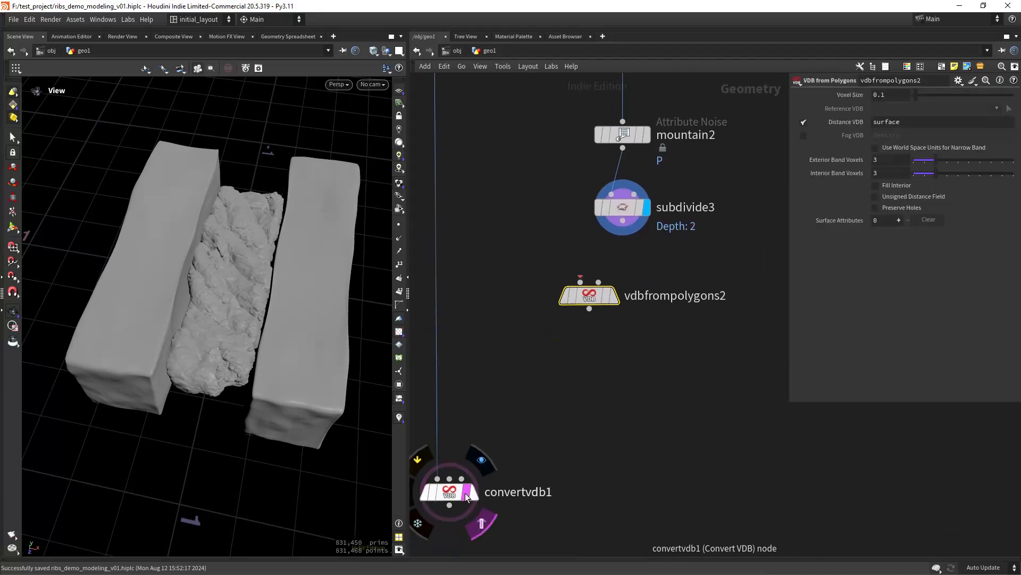
{"action": "left_click", "coordinate": [467, 493]}
{"action": "left_click_drag", "start_coordinate": [579, 278], "coordinate": [622, 220]}
{"action": "mouse_move", "coordinate": [610, 293]}
{"action": "left_click", "coordinate": [622, 266]}
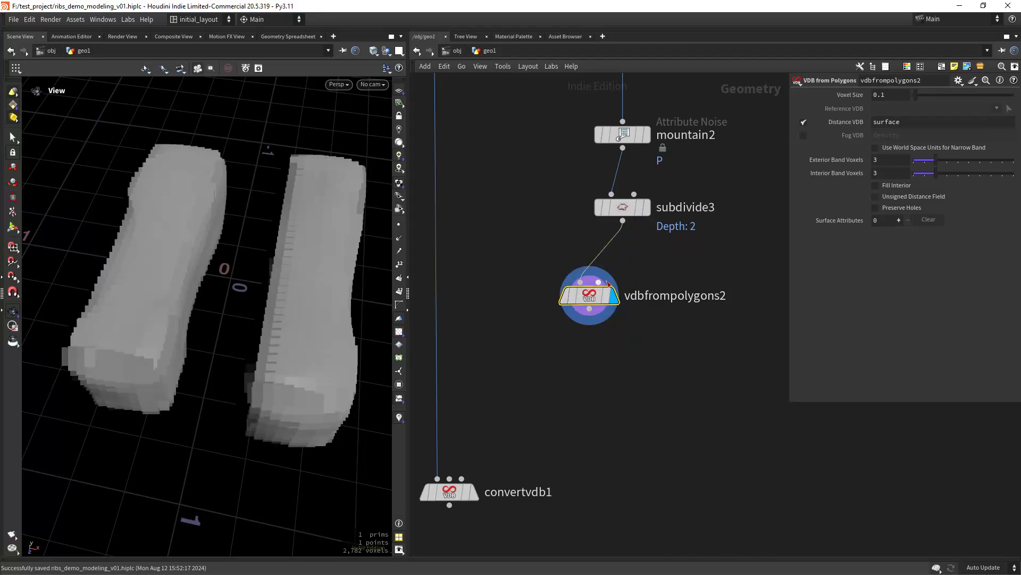
{"action": "left_click_drag", "start_coordinate": [591, 298], "coordinate": [604, 293]}
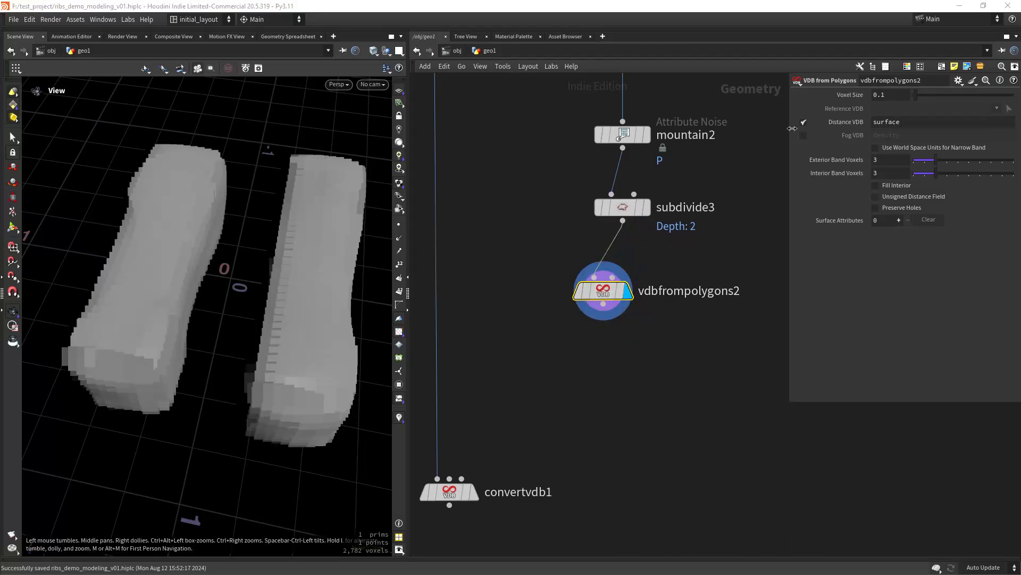
- Set vdbfrompolygons2's voxel size to 0.01
{"action": "left_click_drag", "start_coordinate": [886, 96], "coordinate": [864, 114]}
{"action": "type", "text": "0.01"}
{"action": "key", "text": "Return"}
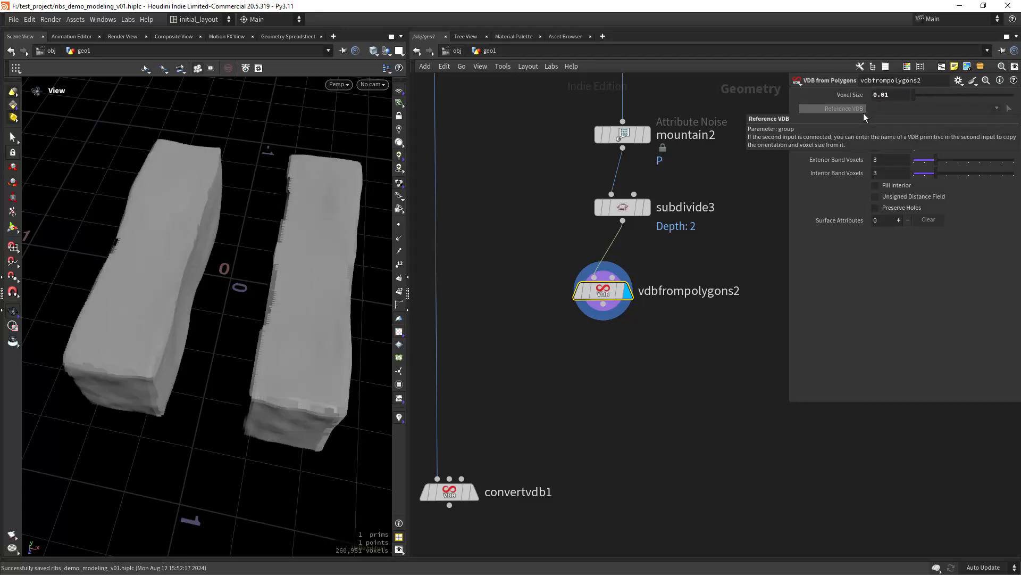
{"action": "middle_click_drag", "start_coordinate": [554, 380], "coordinate": [601, 337]}
{"action": "key", "text": "Tab"}
- Insert a VDB Combine above convertvdb1, fed by vdbfrompolygons2 on input 2, using SDF Difference
{"action": "type", "text": "vd"}
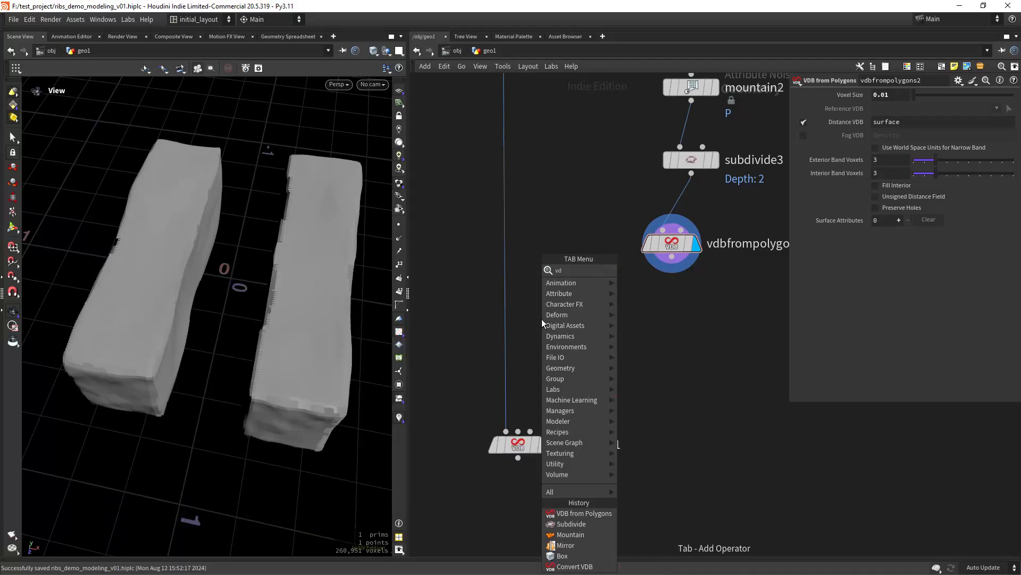
{"action": "type", "text": "bcom"}
{"action": "key", "text": "Return"}
{"action": "left_click", "coordinate": [541, 318]}
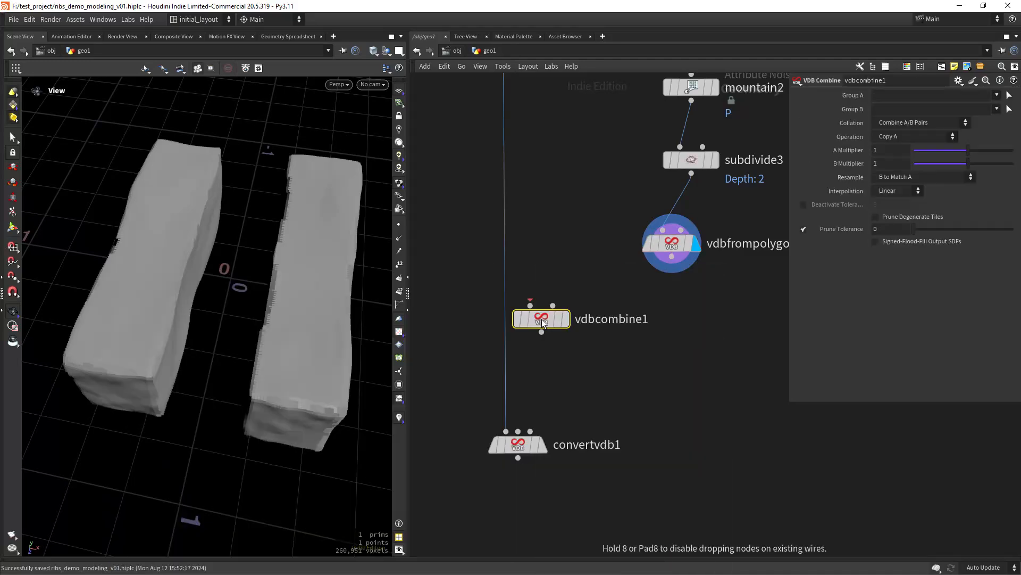
{"action": "left_click_drag", "start_coordinate": [542, 320], "coordinate": [672, 257]}
{"action": "left_click", "coordinate": [550, 307]}
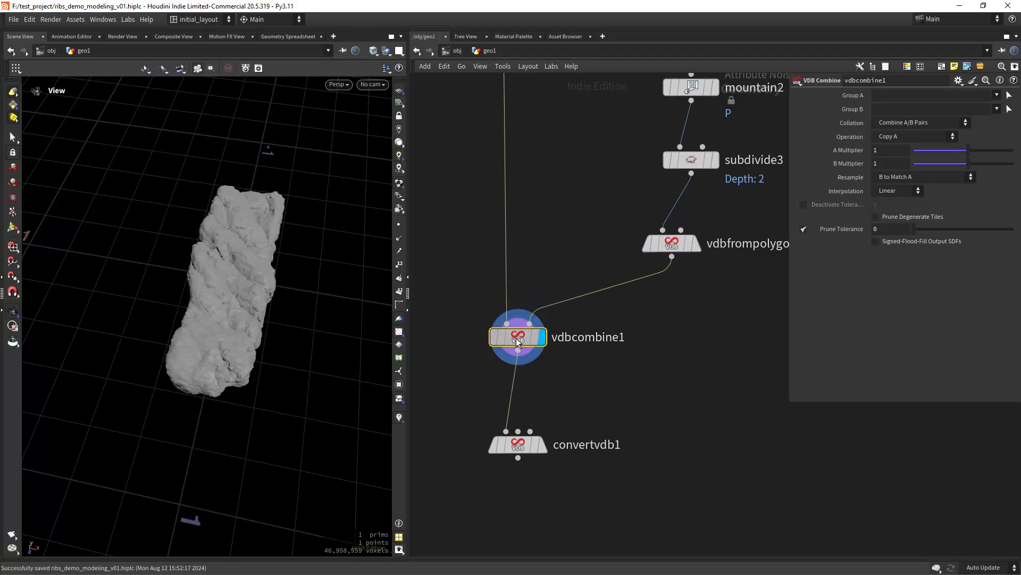
{"action": "left_click", "coordinate": [900, 139]}
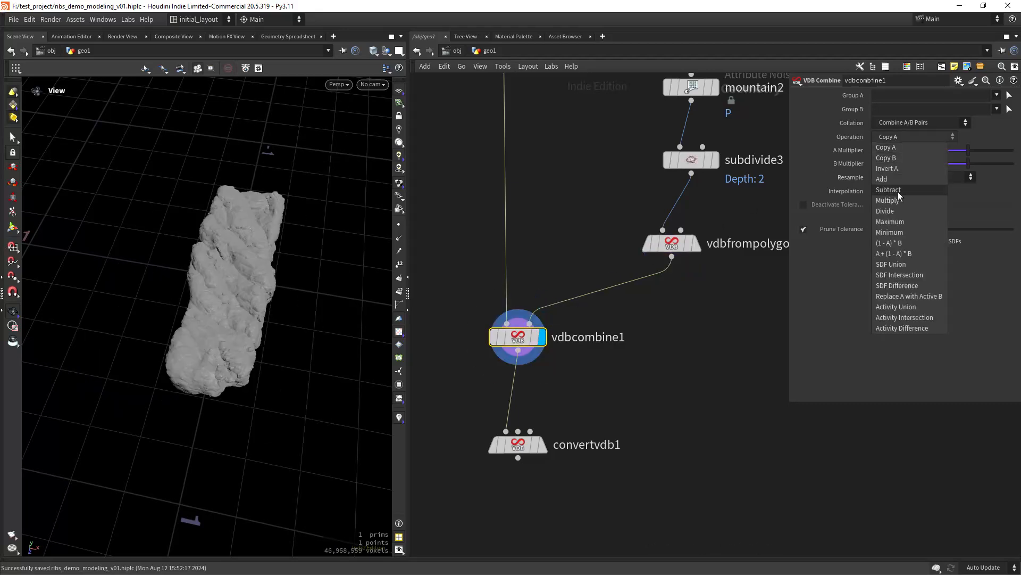
{"action": "left_click", "coordinate": [908, 286]}
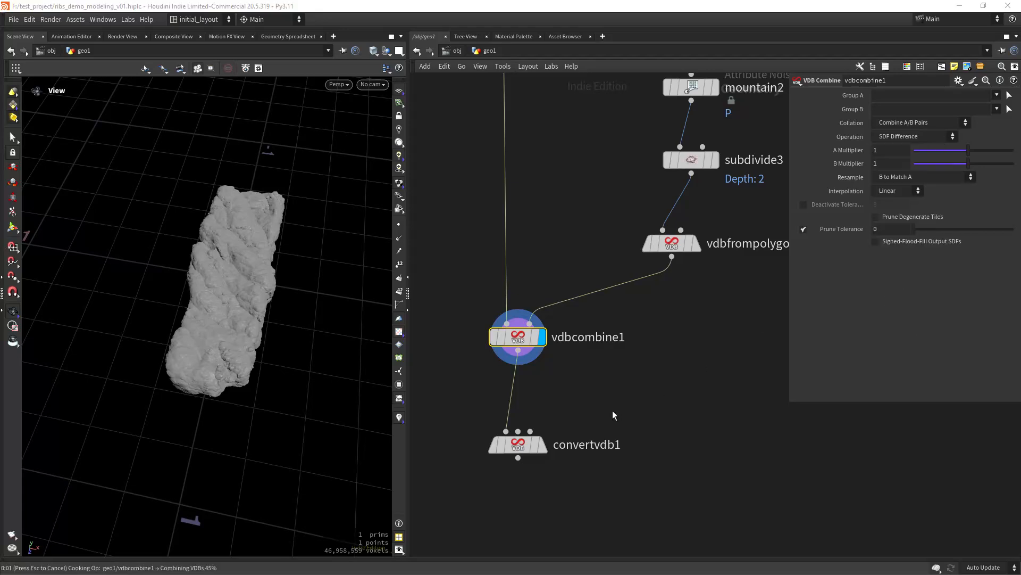
- Save, compare subdivide3's boxes with the carved rock, then select box1
{"action": "key", "text": "ctrl+s"}
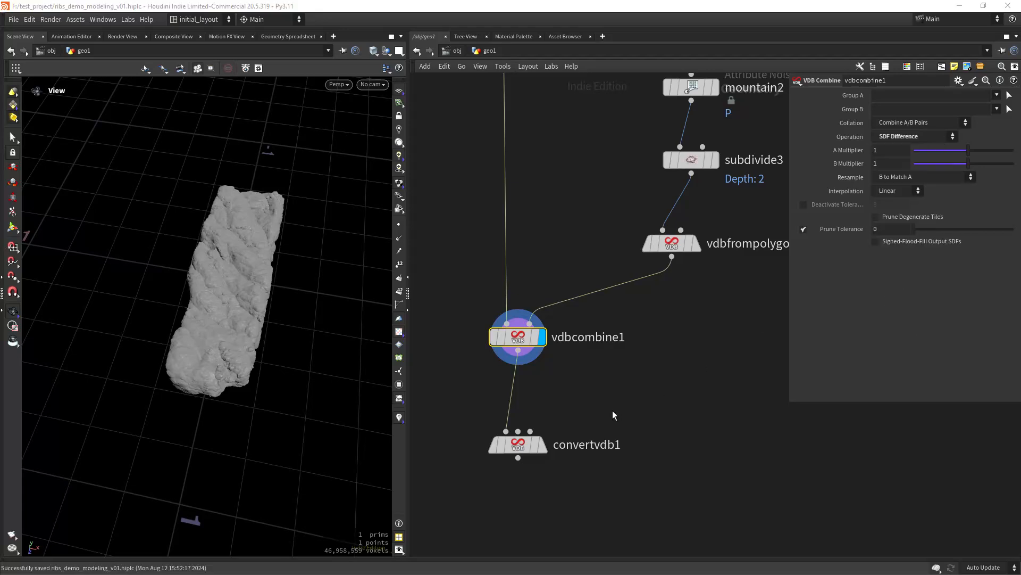
{"action": "left_click_drag", "start_coordinate": [292, 367], "coordinate": [302, 340]}
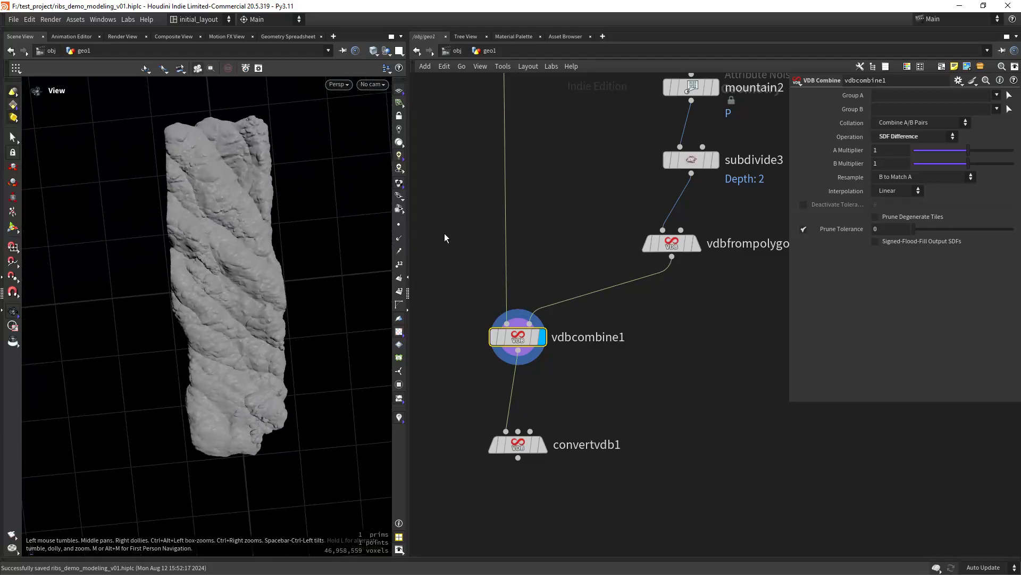
{"action": "scroll", "coordinate": [531, 254], "scroll_direction": "down", "scroll_amount": 4}
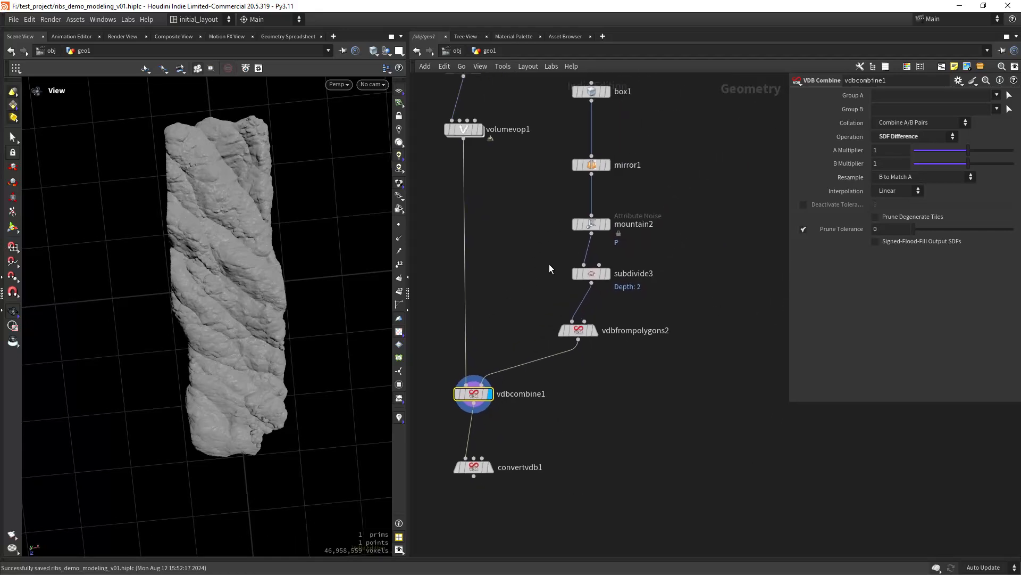
{"action": "left_click", "coordinate": [608, 275]}
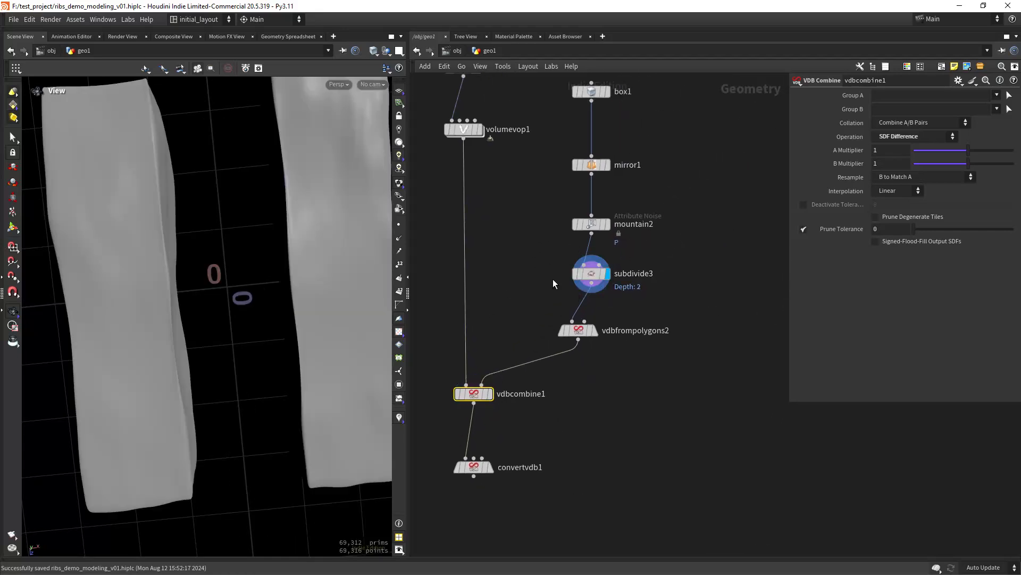
{"action": "mouse_move", "coordinate": [473, 421]}
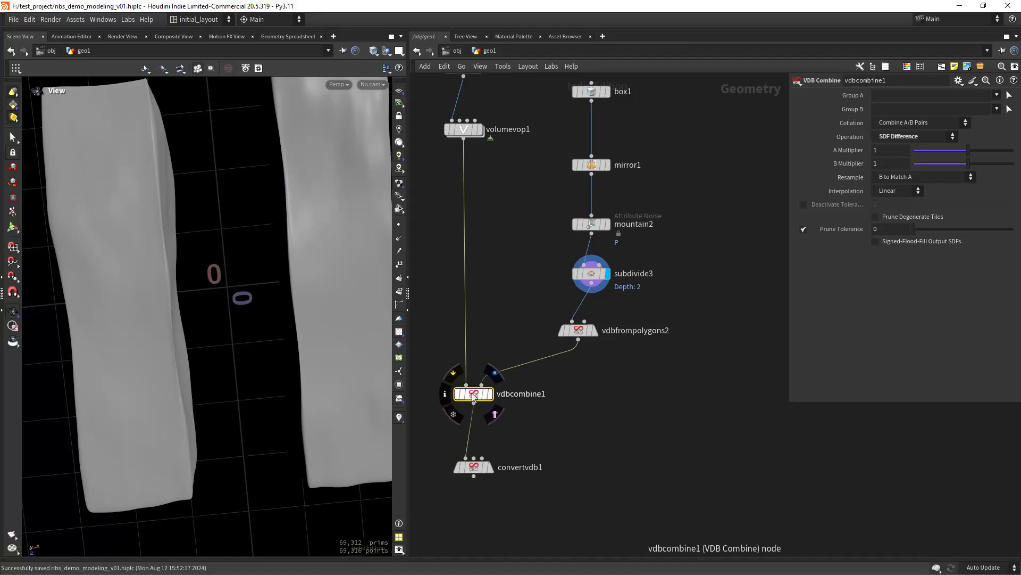
{"action": "left_click", "coordinate": [488, 467]}
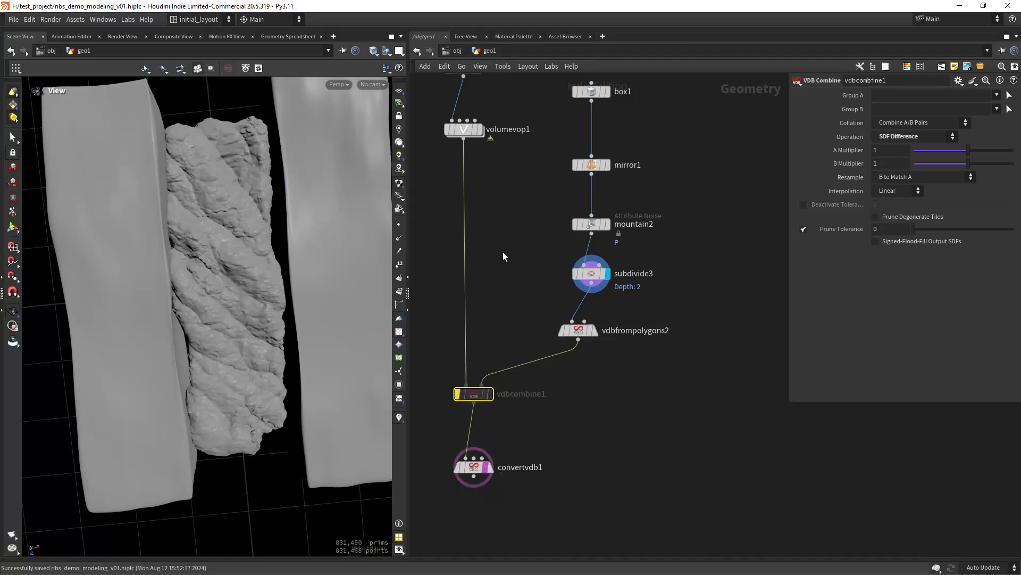
{"action": "scroll", "coordinate": [261, 379], "scroll_direction": "down", "scroll_amount": 2}
{"action": "middle_click_drag", "start_coordinate": [519, 235], "coordinate": [500, 358]}
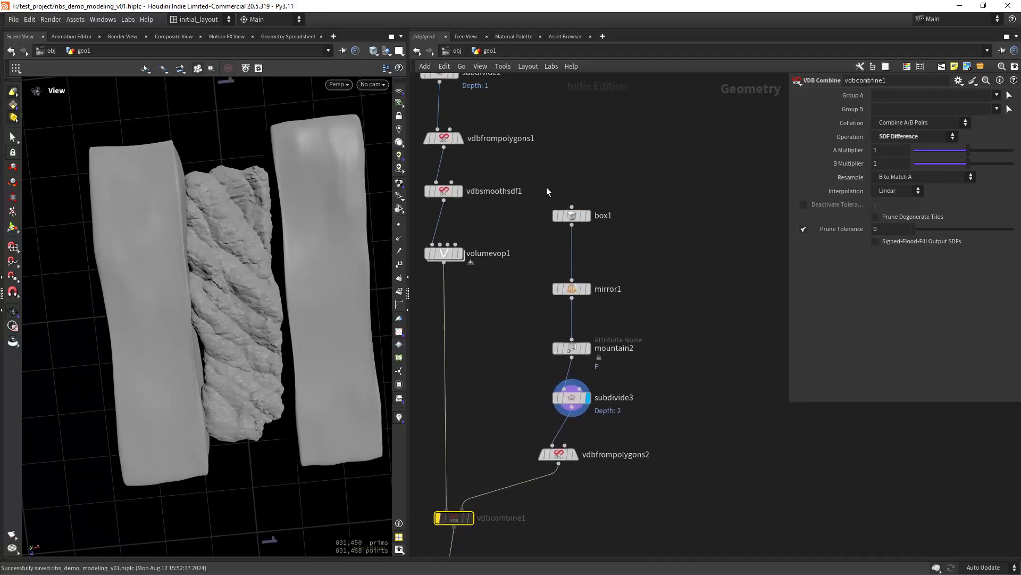
{"action": "left_click", "coordinate": [570, 216]}
- Drag box1's X handle so its centre X lands at 0.328851, then inspect the grooves
{"action": "left_click", "coordinate": [13, 228]}
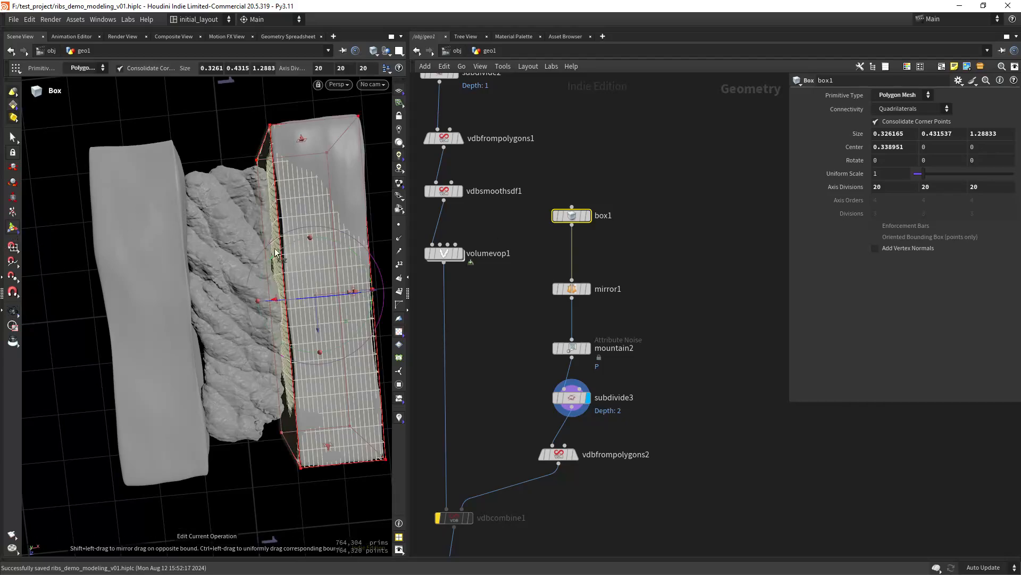
{"action": "left_click_drag", "start_coordinate": [334, 313], "coordinate": [330, 276], "text": "alt"}
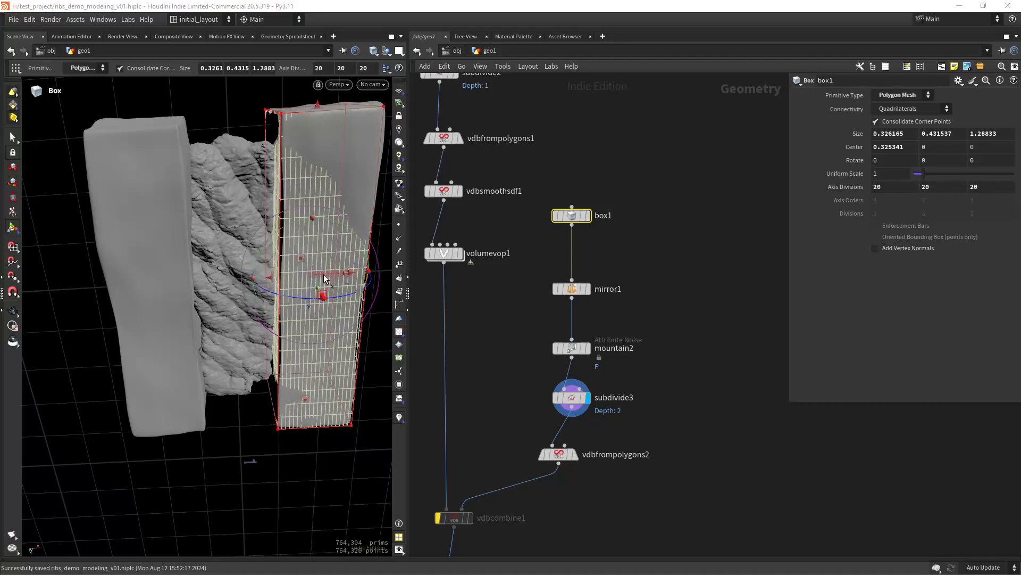
{"action": "left_click_drag", "start_coordinate": [325, 277], "coordinate": [324, 279]}
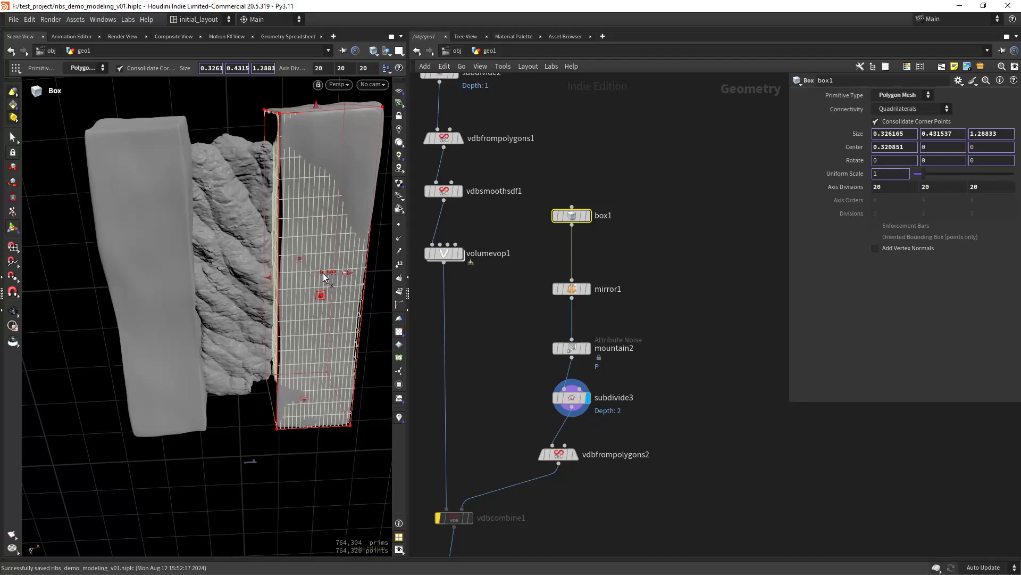
{"action": "left_click_drag", "start_coordinate": [289, 383], "coordinate": [102, 284], "text": "alt"}
{"action": "left_click", "coordinate": [13, 313]}
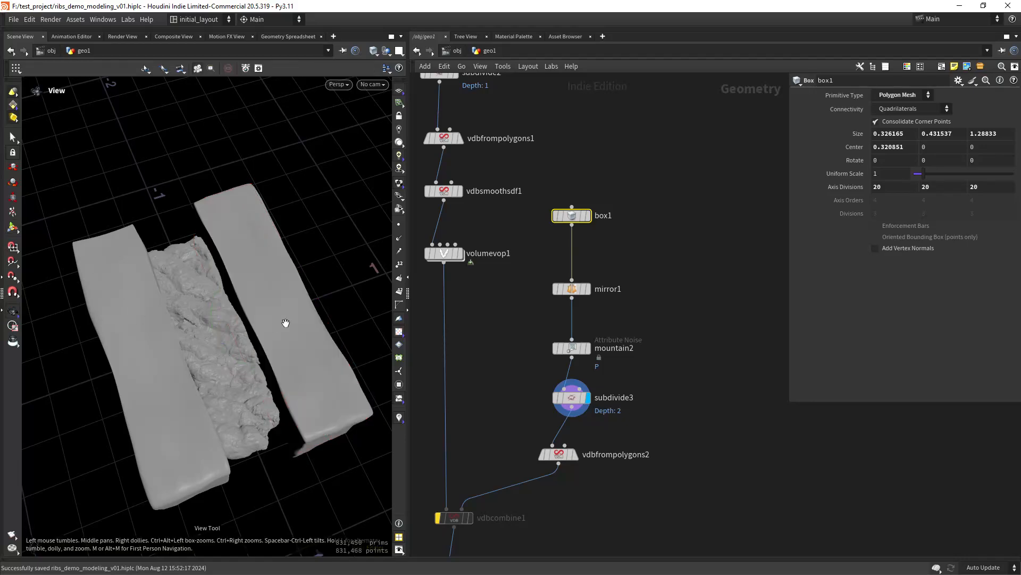
{"action": "left_click_drag", "start_coordinate": [285, 322], "coordinate": [367, 344]}
{"action": "middle_click_drag", "start_coordinate": [499, 450], "coordinate": [548, 280]}
- Clear convertvdb1's template flag, display the carved rock alone, and save
{"action": "mouse_move", "coordinate": [497, 350]}
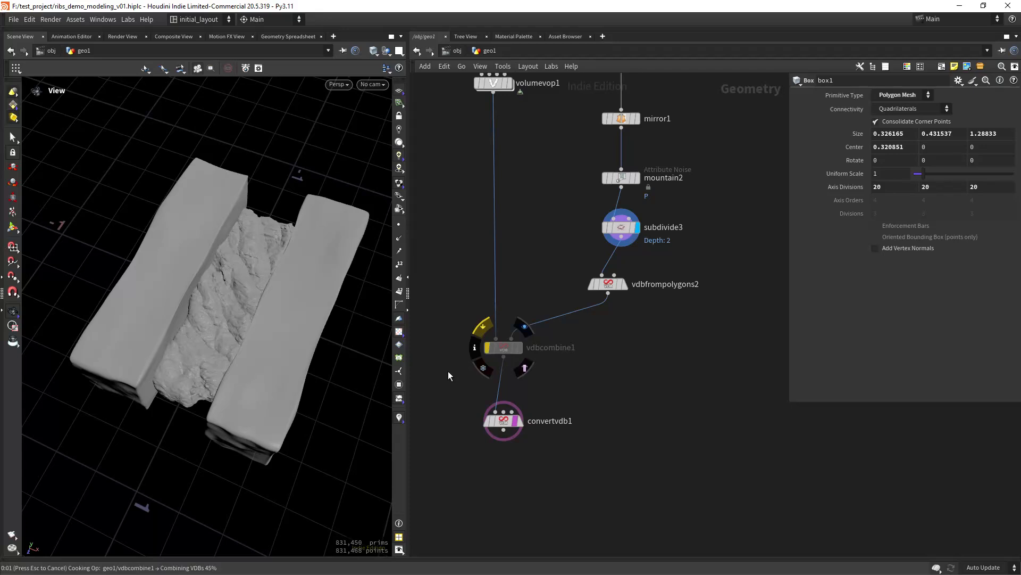
{"action": "key", "text": "ctrl+s"}
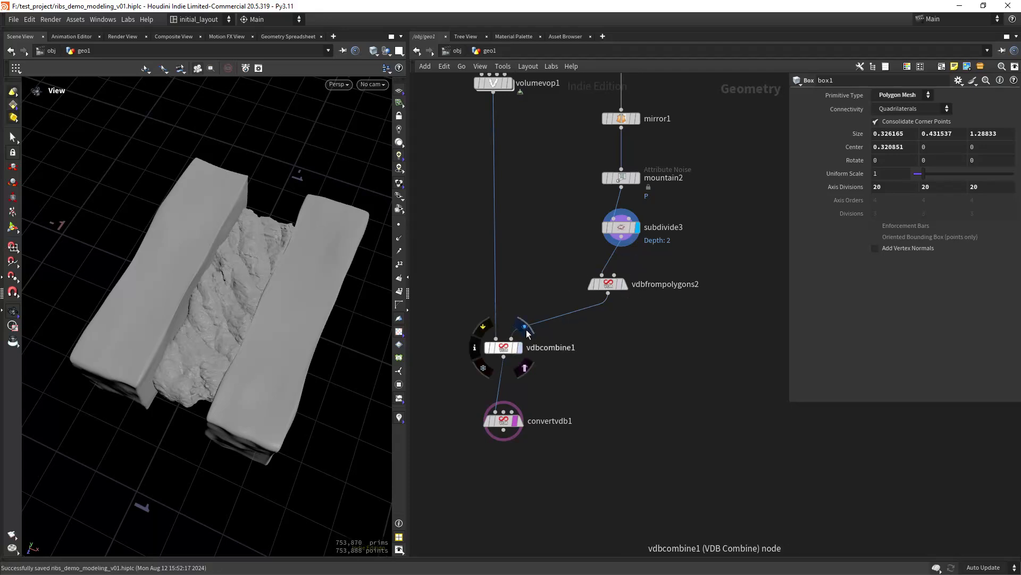
{"action": "left_click", "coordinate": [517, 421]}
{"action": "left_click", "coordinate": [519, 423]}
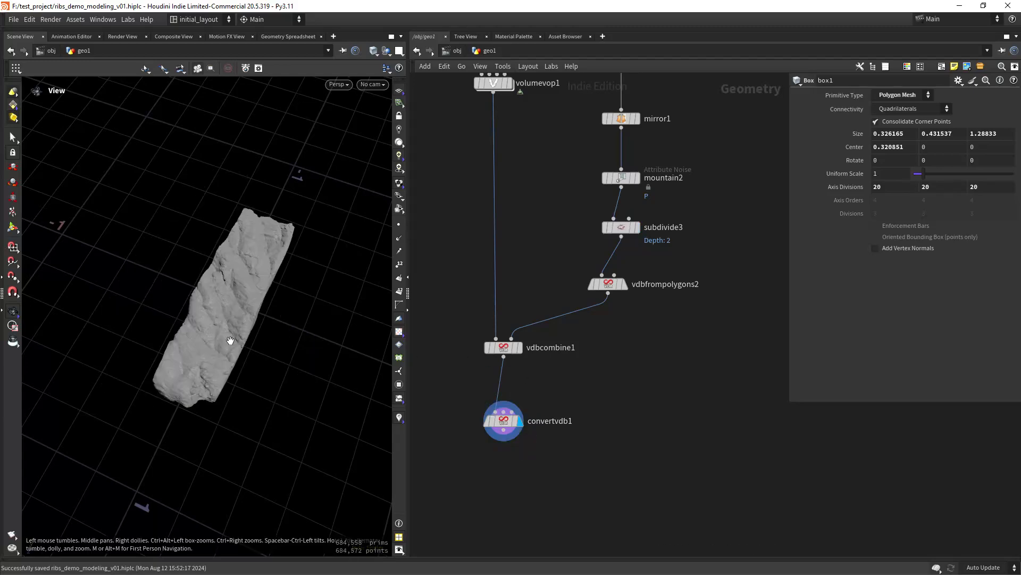
{"action": "left_click_drag", "start_coordinate": [213, 315], "coordinate": [325, 340]}
{"action": "key", "text": "ctrl+s"}
- Move convertvdb1 further down to leave room below vdbcombine1
{"action": "middle_click_drag", "start_coordinate": [587, 439], "coordinate": [595, 329]}
{"action": "scroll", "coordinate": [608, 360], "scroll_direction": "down", "scroll_amount": 2}
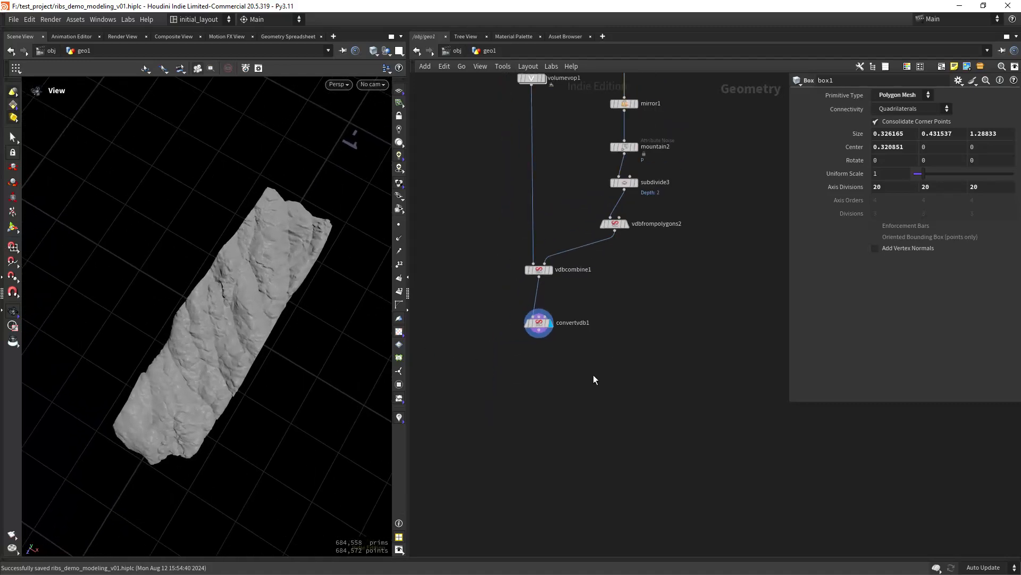
{"action": "scroll", "coordinate": [285, 335], "scroll_direction": "up", "scroll_amount": 5}
{"action": "left_click_drag", "start_coordinate": [281, 328], "coordinate": [351, 264]}
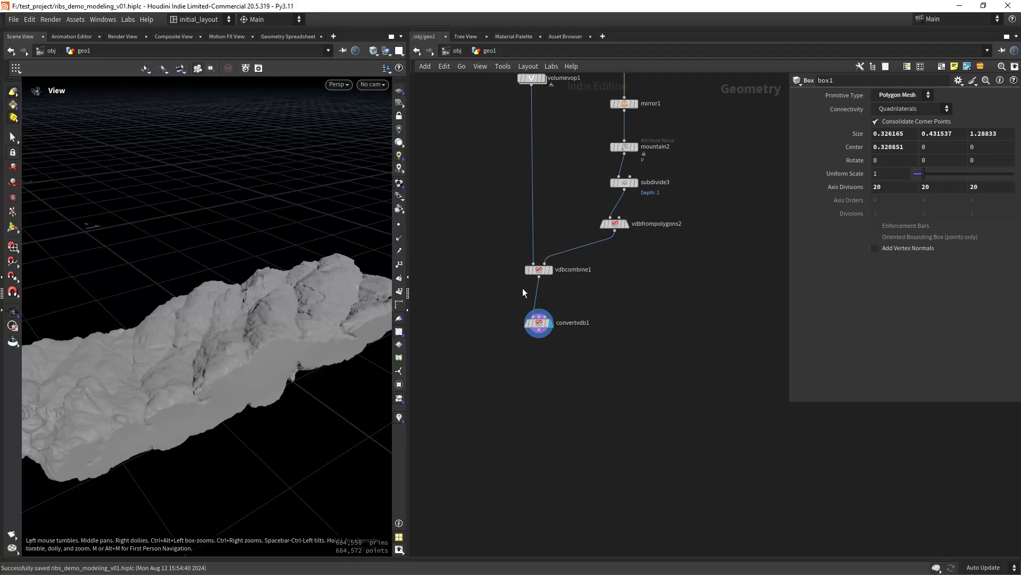
{"action": "left_click_drag", "start_coordinate": [539, 322], "coordinate": [547, 451]}
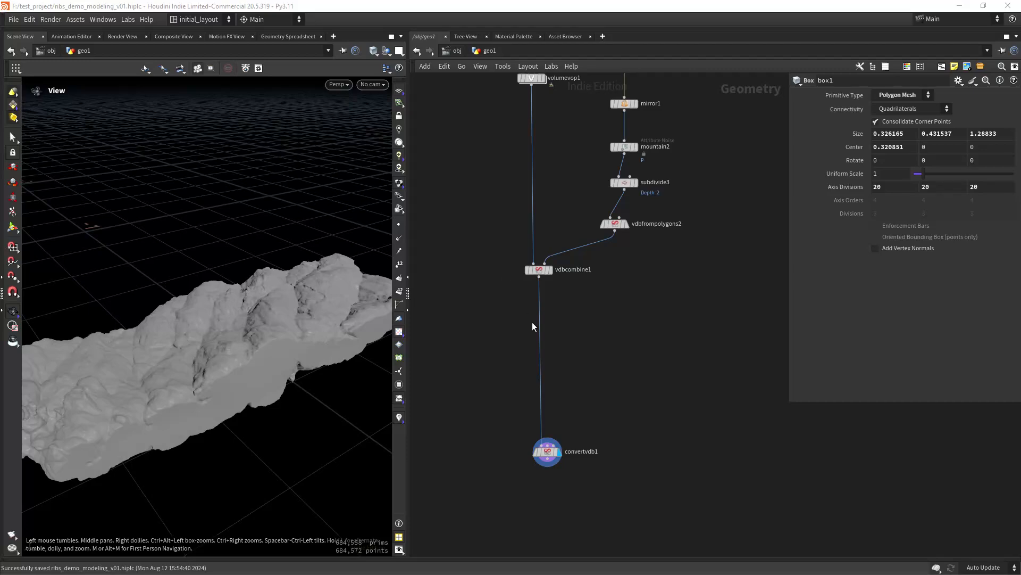
{"action": "scroll", "coordinate": [553, 323], "scroll_direction": "up", "scroll_amount": 3}
- Insert a Volume VOP (volumevop2) on the wire below vdbcombine1
{"action": "key", "text": "Tab"}
{"action": "type", "text": "vvop"}
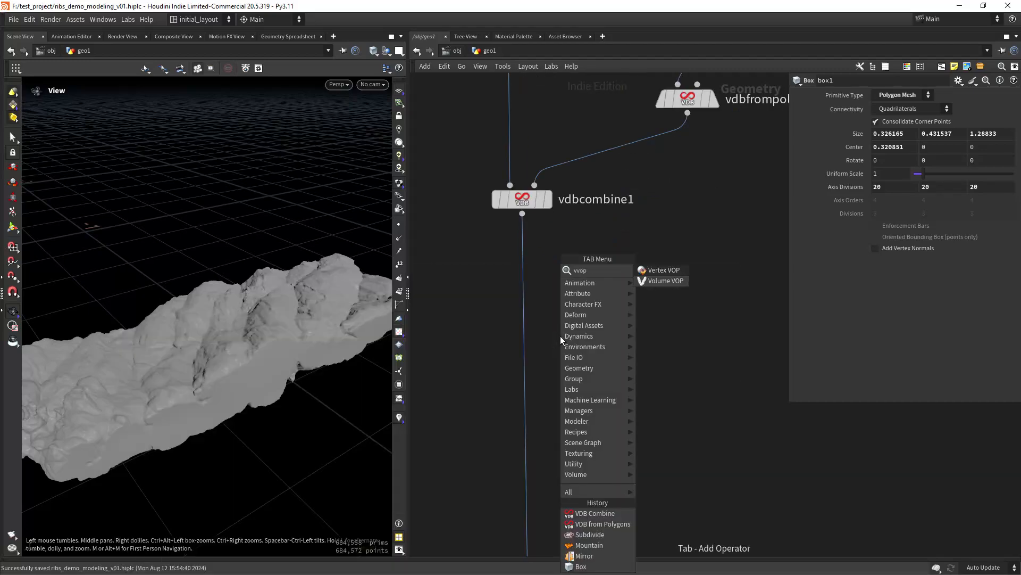
{"action": "key", "text": "Down"}
{"action": "key", "text": "Return"}
{"action": "left_click", "coordinate": [543, 364]}
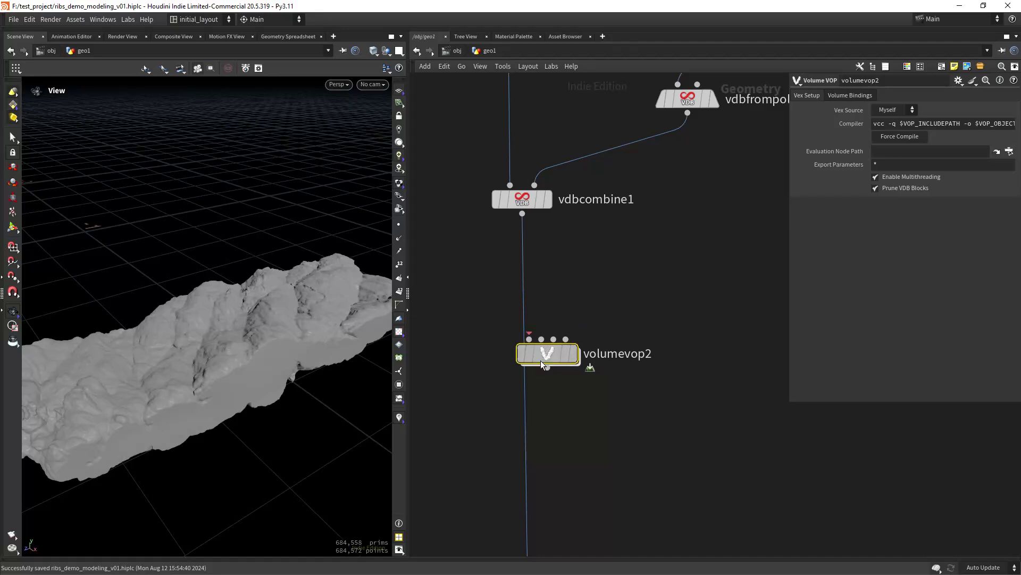
{"action": "left_click_drag", "start_coordinate": [540, 360], "coordinate": [531, 377]}
- Duplicate vdbfrompolygons2 as vdbfrompolygons3 beside it
{"action": "middle_click_drag", "start_coordinate": [687, 193], "coordinate": [611, 316]}
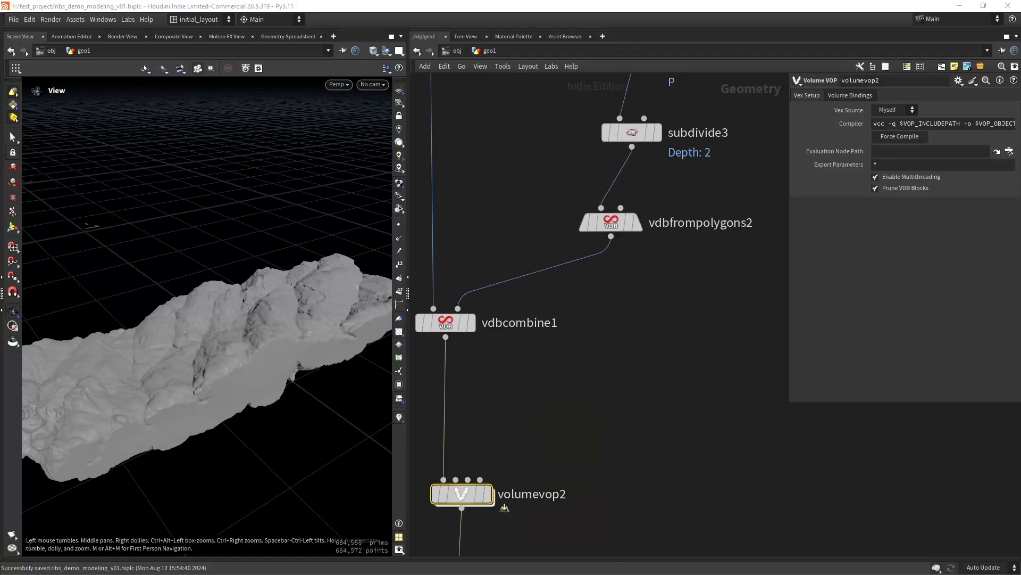
{"action": "middle_click_drag", "start_coordinate": [681, 283], "coordinate": [634, 312]}
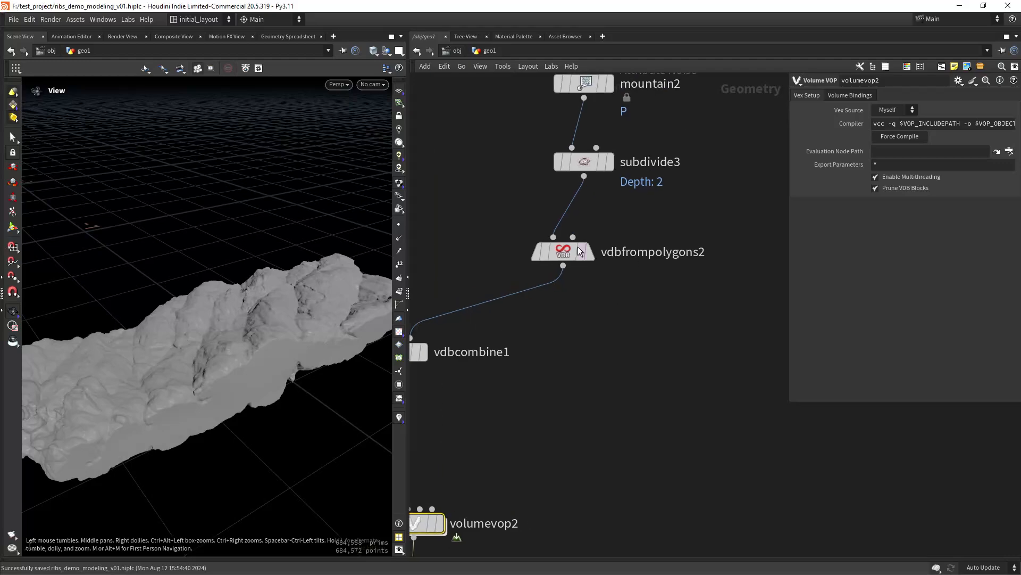
{"action": "left_click_drag", "start_coordinate": [563, 251], "coordinate": [693, 250], "text": "alt"}
- Make vdbfrompolygons3 output a fog VDB named 'mask' with world-space bands
{"action": "left_click", "coordinate": [727, 219]}
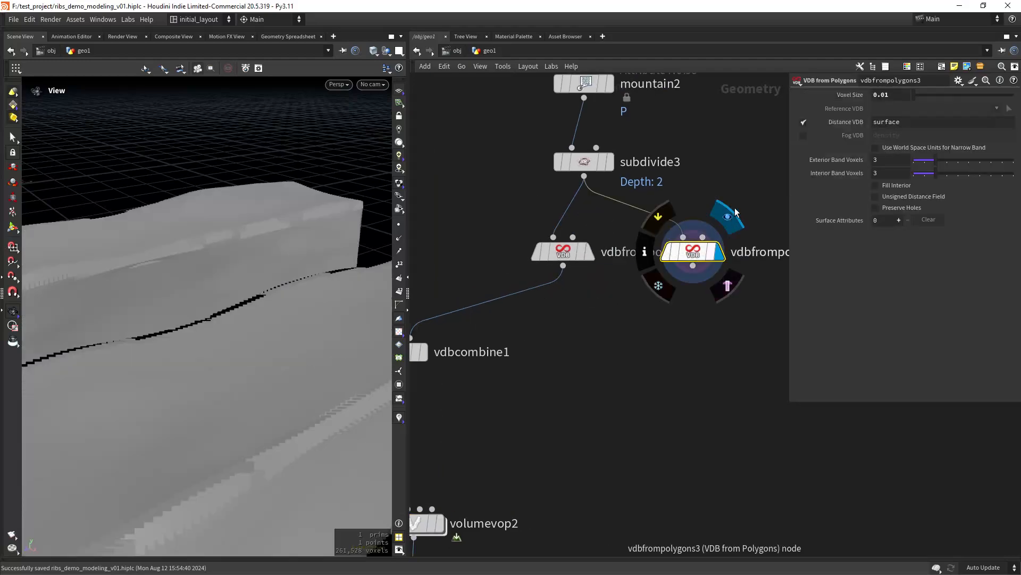
{"action": "key", "text": "space+g"}
{"action": "left_click_drag", "start_coordinate": [105, 427], "coordinate": [292, 372]}
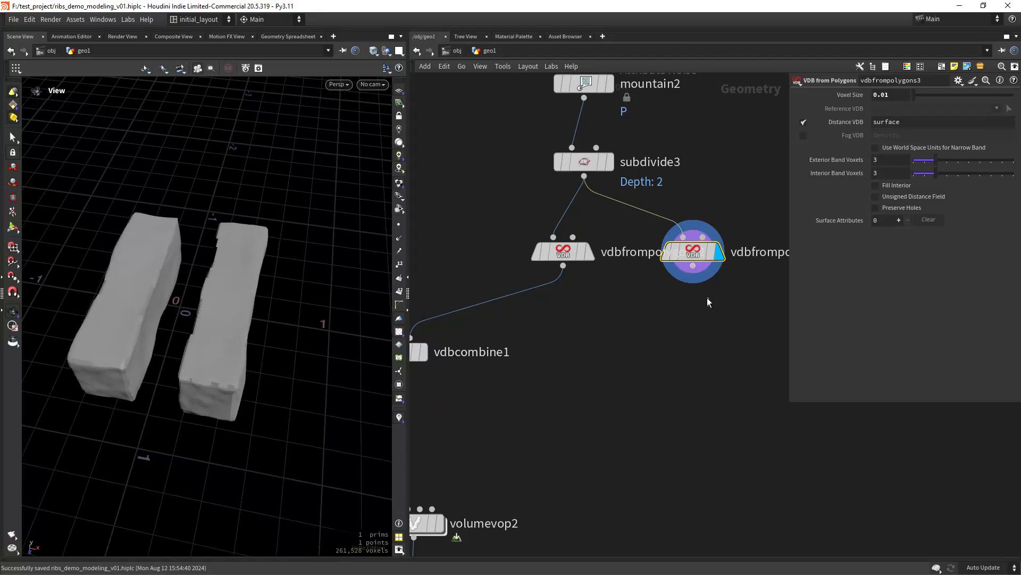
{"action": "left_click", "coordinate": [804, 123]}
{"action": "left_click", "coordinate": [804, 136]}
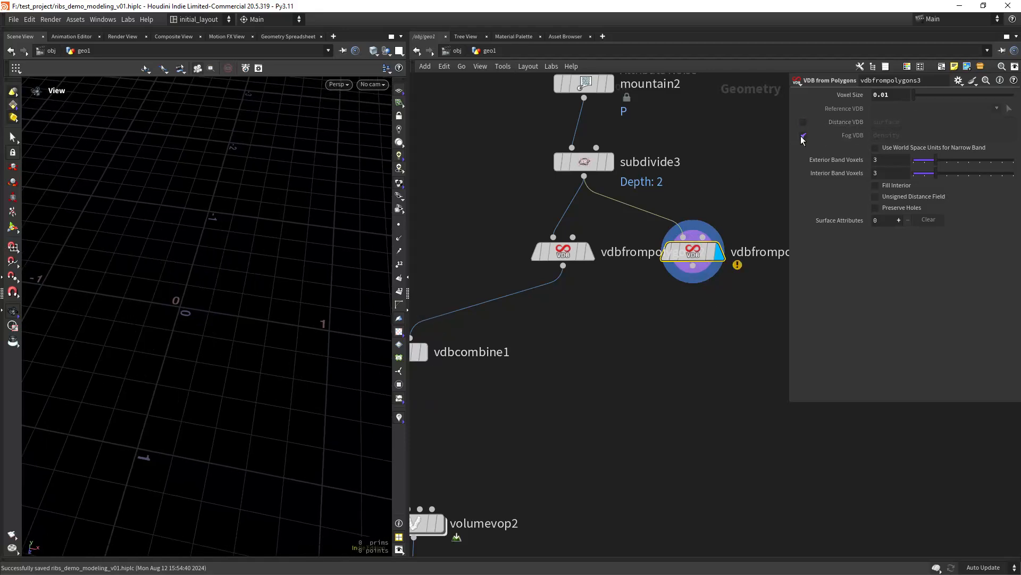
{"action": "left_click", "coordinate": [914, 135]}
{"action": "type", "text": "mask"}
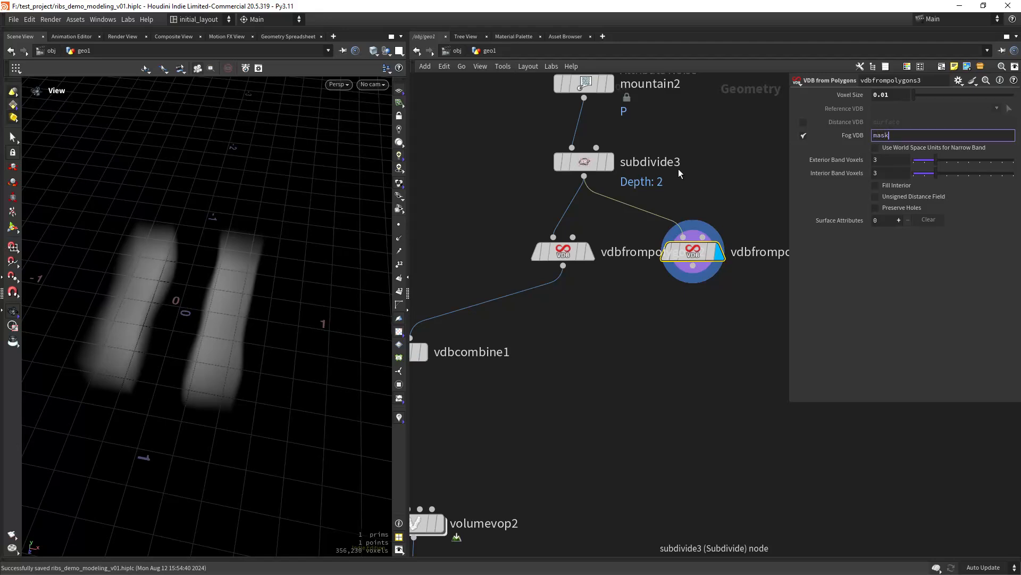
{"action": "key", "text": "Return"}
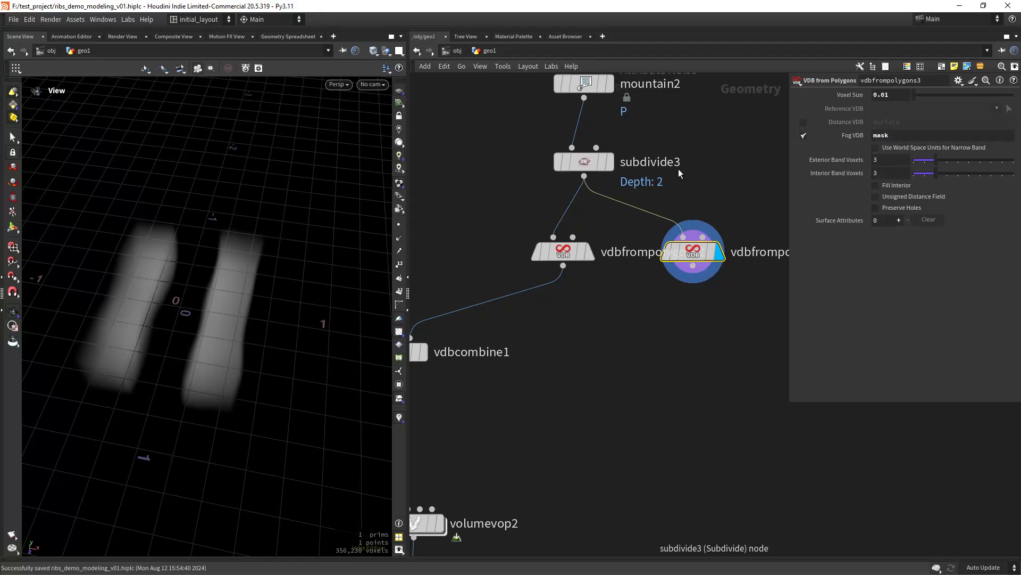
{"action": "left_click", "coordinate": [910, 147]}
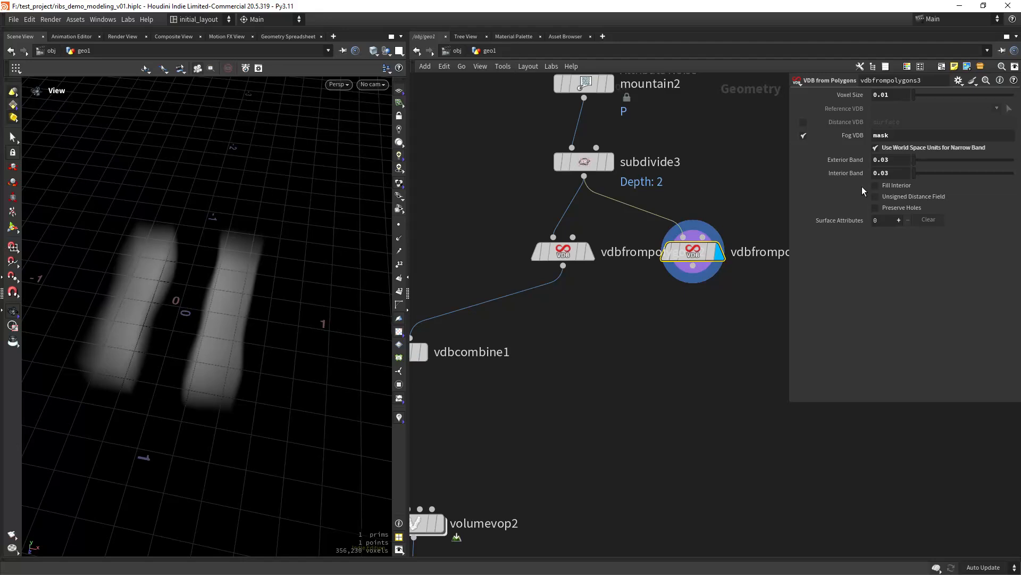
- Wire vdbfrompolygons3's output into volumevop2's second input
{"action": "middle_click_drag", "start_coordinate": [620, 388], "coordinate": [652, 289]}
{"action": "scroll", "coordinate": [603, 334], "scroll_direction": "down", "scroll_amount": 2}
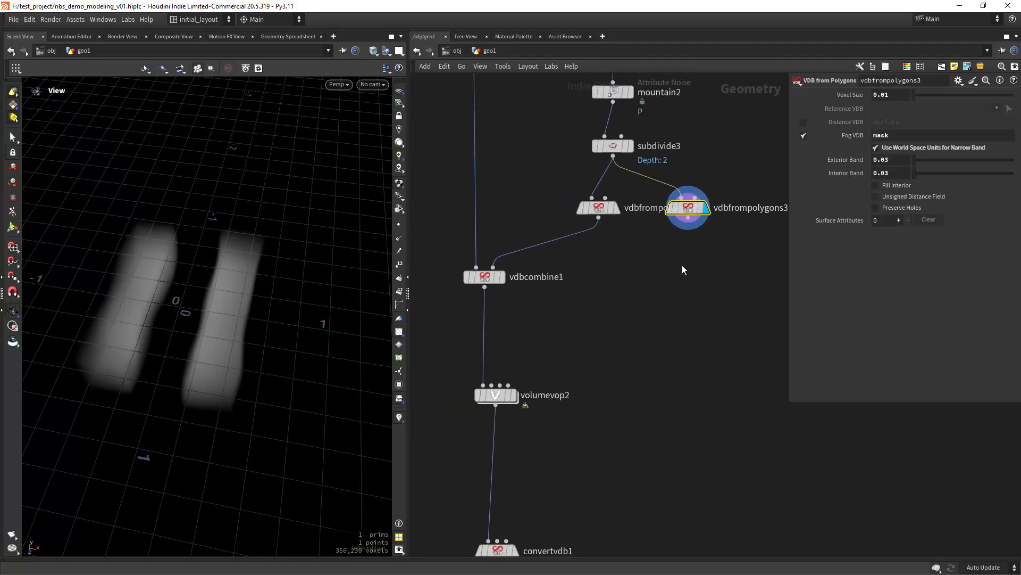
{"action": "left_click", "coordinate": [688, 223]}
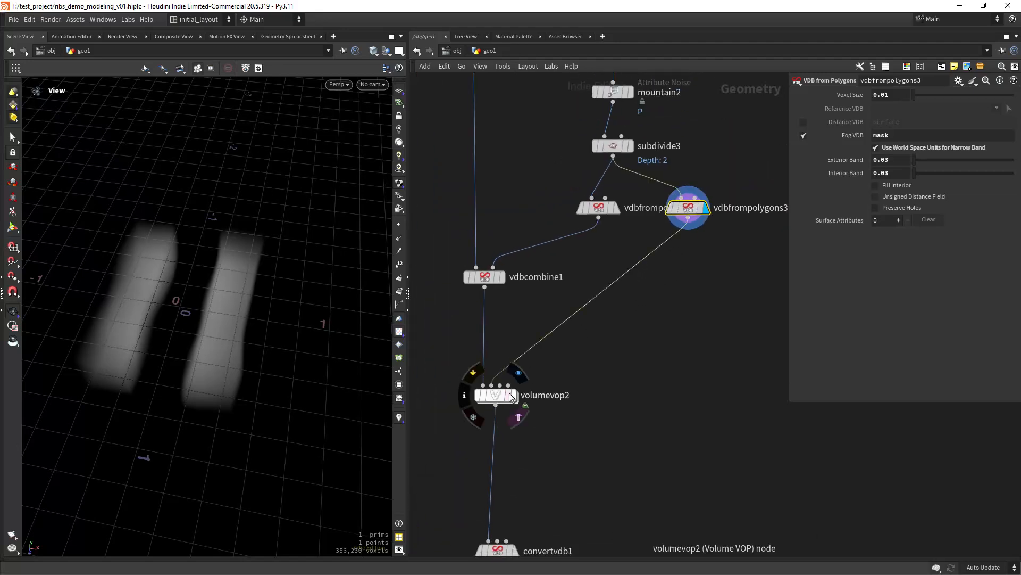
{"action": "left_click", "coordinate": [519, 378]}
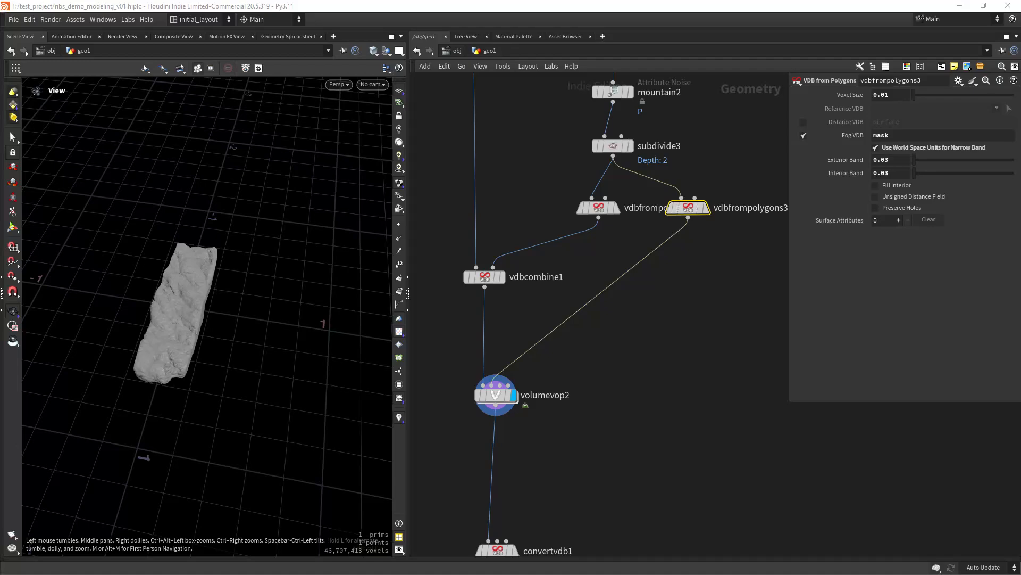
- Copy the eight lower noise nodes from inside volumevop1
{"action": "middle_click_drag", "start_coordinate": [614, 348], "coordinate": [586, 534]}
{"action": "middle_click_drag", "start_coordinate": [671, 202], "coordinate": [718, 447]}
{"action": "double_click", "coordinate": [490, 423]}
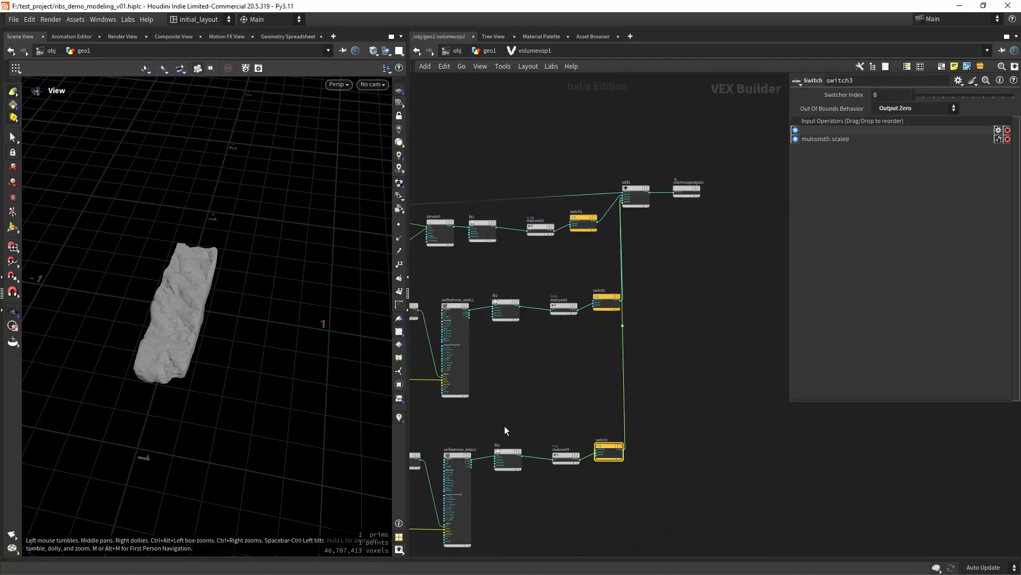
{"action": "scroll", "coordinate": [527, 423], "scroll_direction": "down", "scroll_amount": 5}
{"action": "left_click_drag", "start_coordinate": [715, 471], "coordinate": [451, 351]}
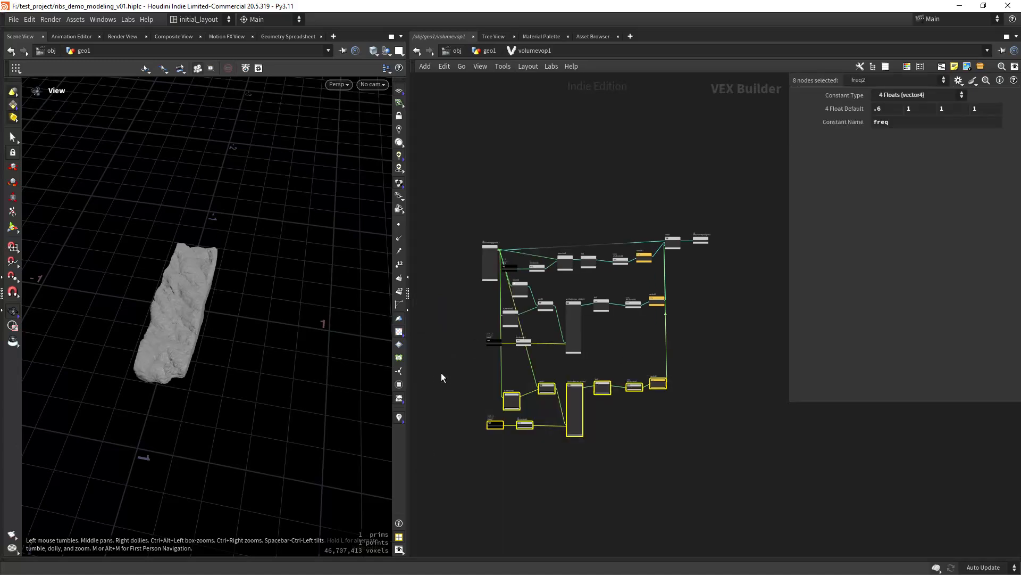
{"action": "key", "text": "ctrl+c"}
- Paste the copied noise nodes into volumevop2's network
{"action": "left_click", "coordinate": [489, 50]}
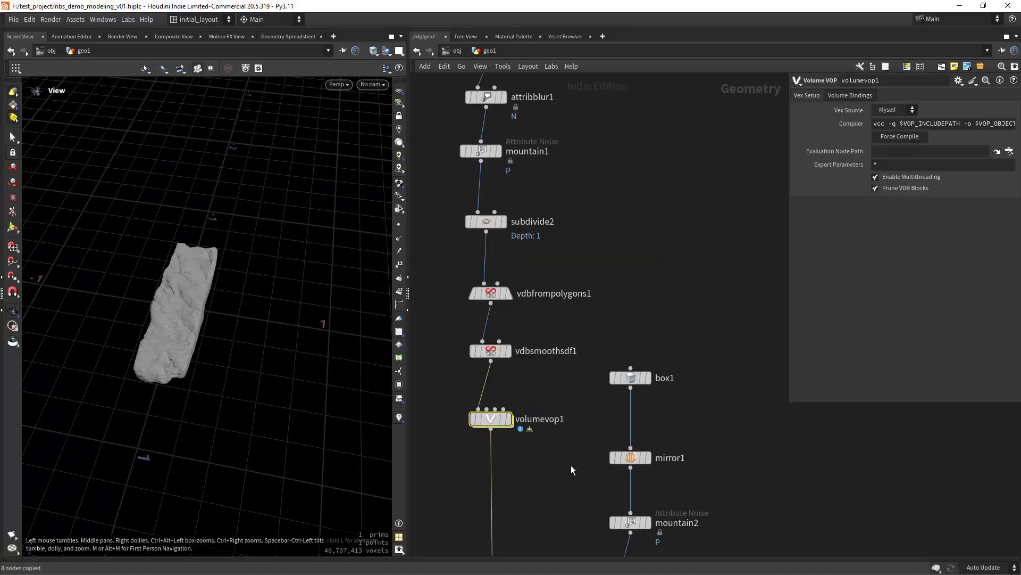
{"action": "middle_click_drag", "start_coordinate": [571, 470], "coordinate": [554, 211]}
{"action": "middle_click_drag", "start_coordinate": [543, 385], "coordinate": [549, 228]}
{"action": "left_click", "coordinate": [507, 414]}
{"action": "double_click", "coordinate": [507, 414]}
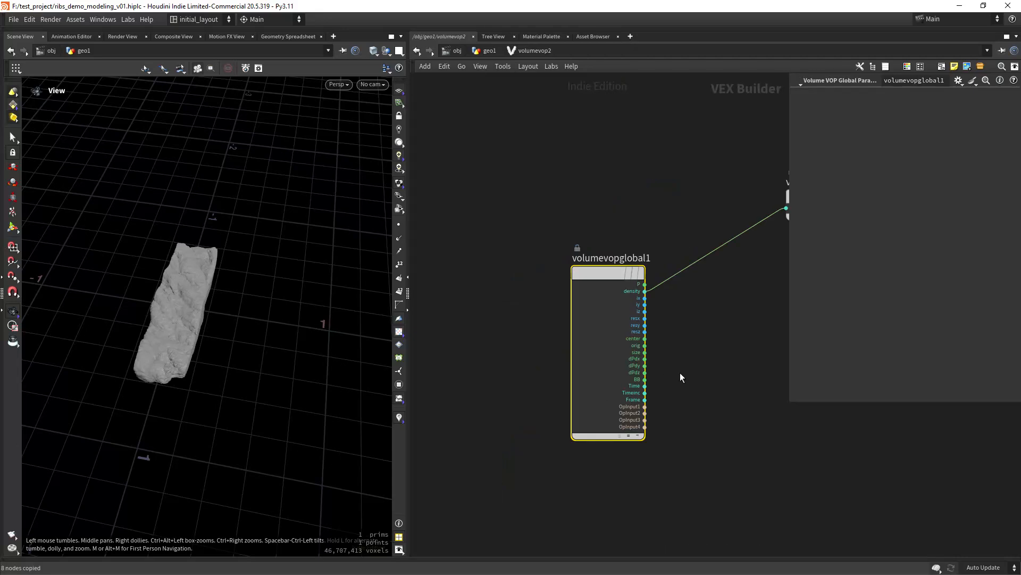
{"action": "scroll", "coordinate": [593, 381], "scroll_direction": "down", "scroll_amount": 6}
{"action": "key", "text": "ctrl+v"}
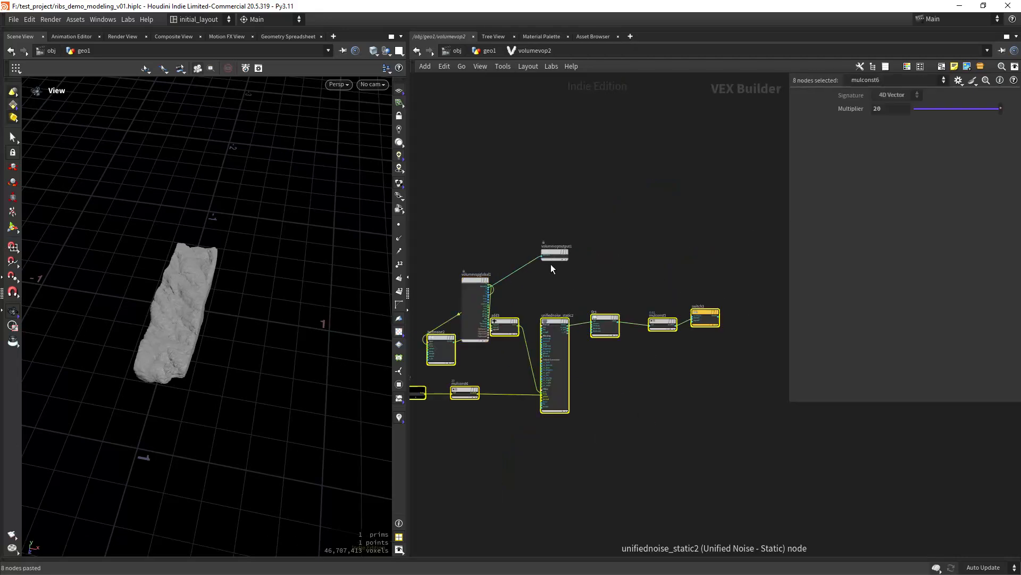
- Move volumevopoutput1 right and reposition the pasted noise nodes and volumevopglobal1
{"action": "left_click_drag", "start_coordinate": [553, 255], "coordinate": [761, 254]}
{"action": "scroll", "coordinate": [698, 404], "scroll_direction": "down", "scroll_amount": 3}
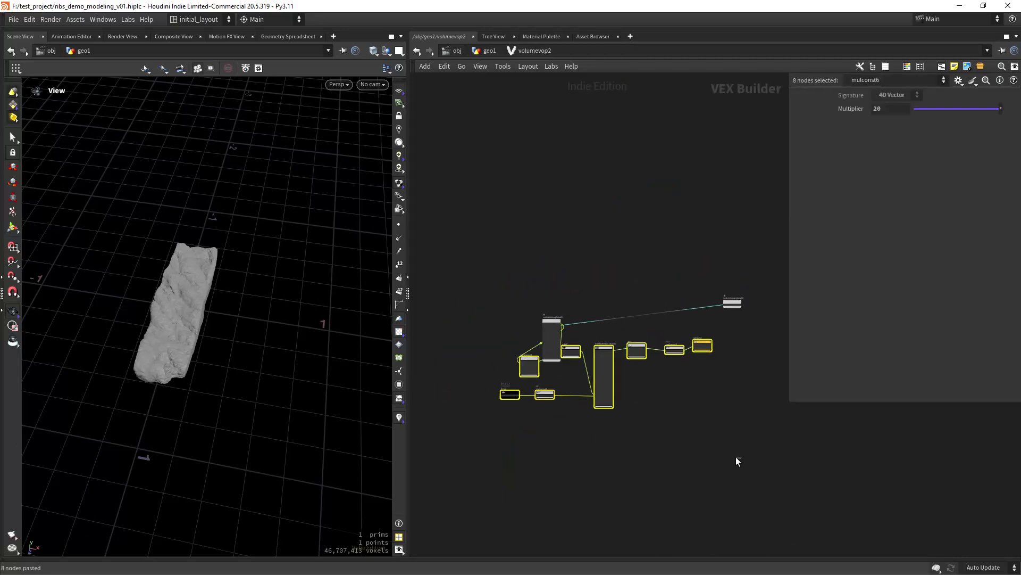
{"action": "left_click_drag", "start_coordinate": [741, 459], "coordinate": [488, 340]}
{"action": "left_click_drag", "start_coordinate": [574, 351], "coordinate": [592, 359]}
{"action": "left_click", "coordinate": [577, 315]}
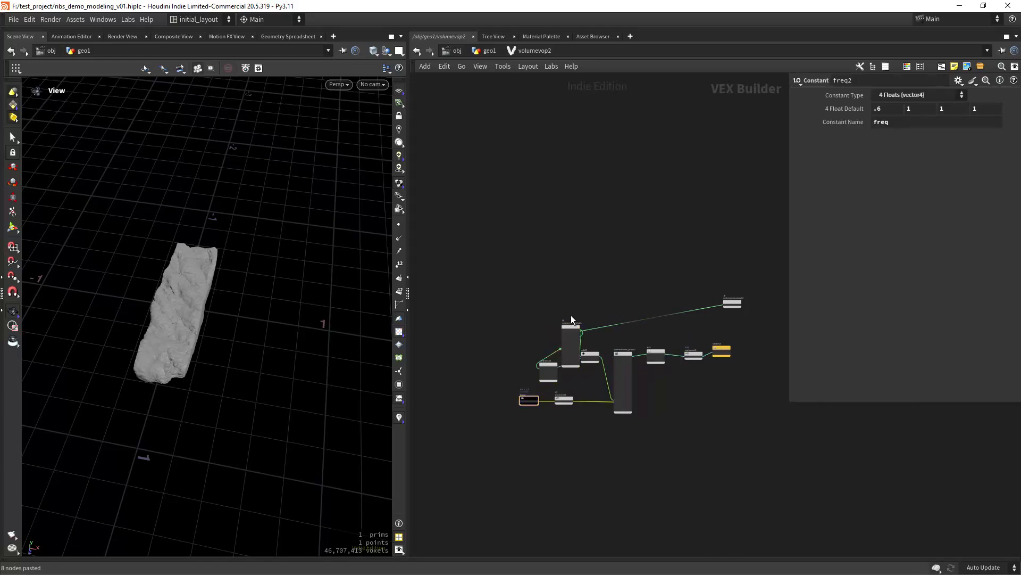
{"action": "left_click_drag", "start_coordinate": [569, 326], "coordinate": [513, 298]}
{"action": "middle_click_drag", "start_coordinate": [672, 325], "coordinate": [587, 341]}
{"action": "scroll", "coordinate": [590, 334], "scroll_direction": "up", "scroll_amount": 5}
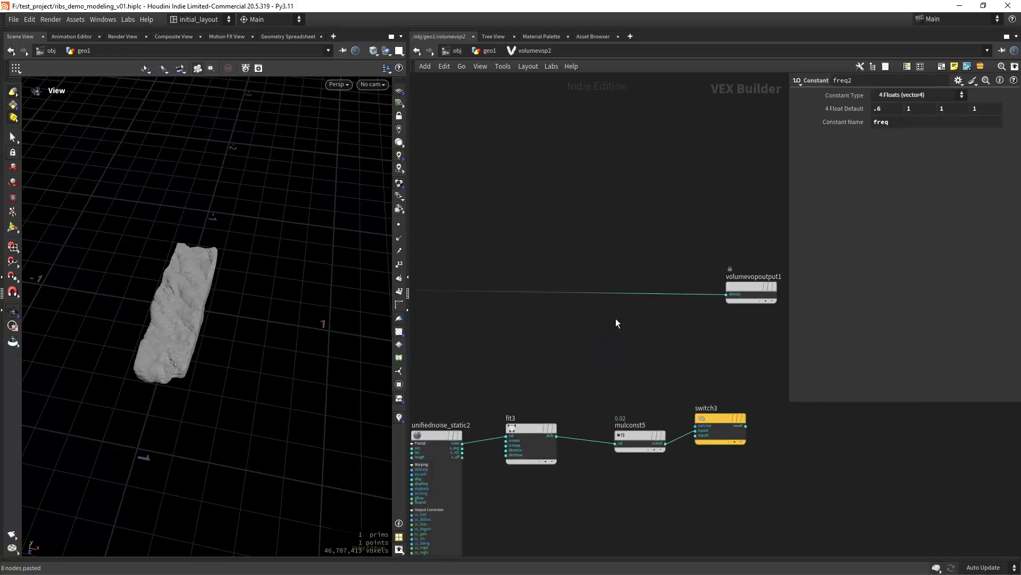
- Splice a new add1 node into the density wire feeding the output
{"action": "key", "text": "Tab"}
{"action": "type", "text": "add"}
{"action": "key", "text": "Return"}
{"action": "left_click", "coordinate": [615, 335]}
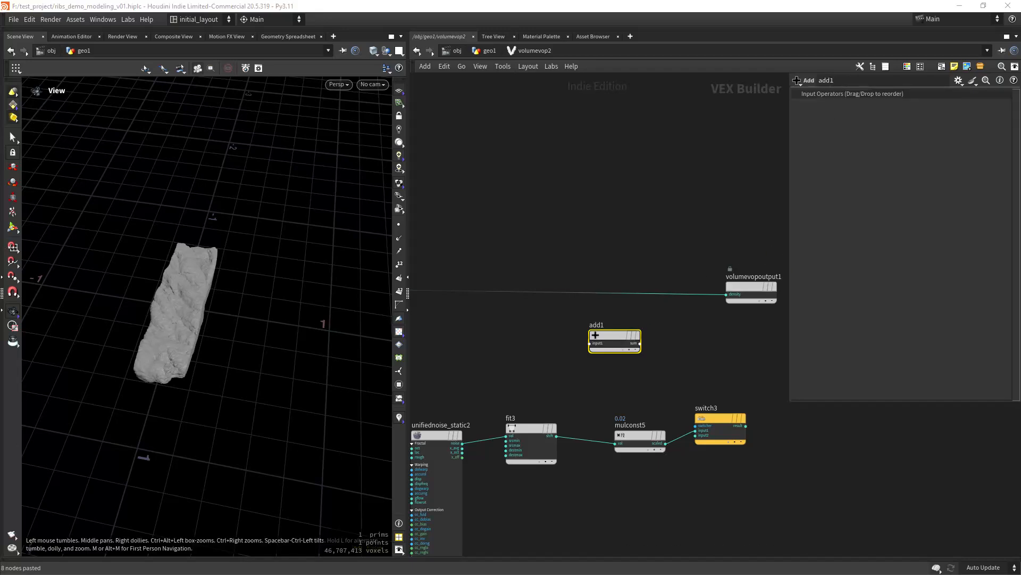
{"action": "left_click_drag", "start_coordinate": [614, 335], "coordinate": [666, 283]}
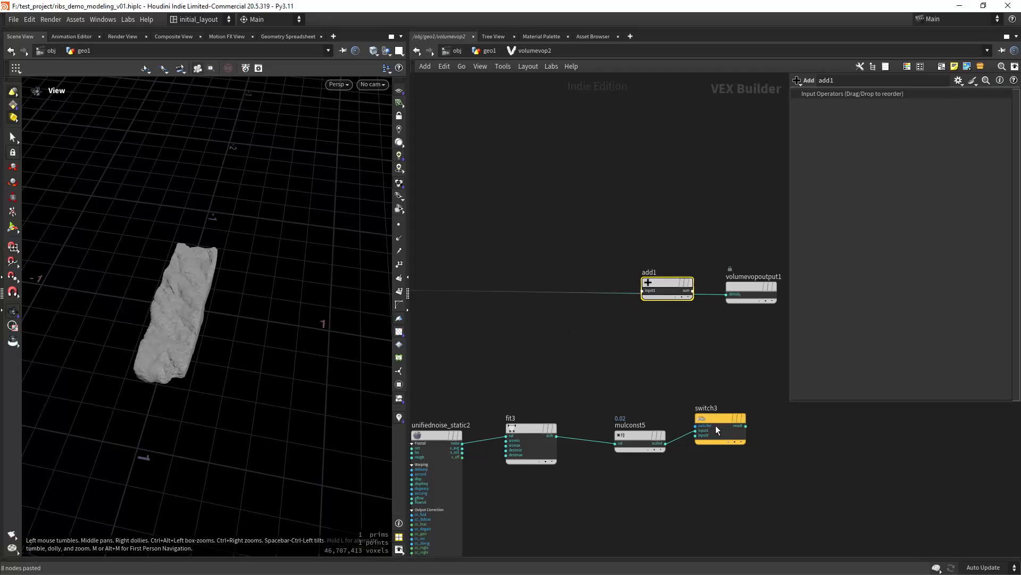
{"action": "left_click_drag", "start_coordinate": [738, 421], "coordinate": [718, 385]}
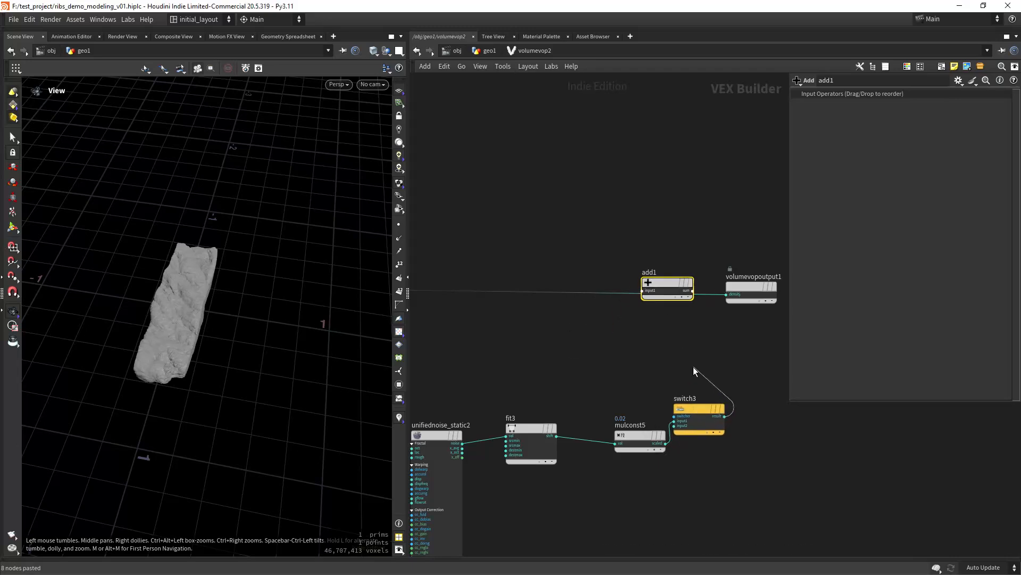
{"action": "key", "text": "Escape"}
{"action": "left_click_drag", "start_coordinate": [666, 283], "coordinate": [672, 292]}
- Shift add1 and the output right, wire switch3 into add1's second input, return to geo1
{"action": "scroll", "coordinate": [713, 359], "scroll_direction": "down", "scroll_amount": 3}
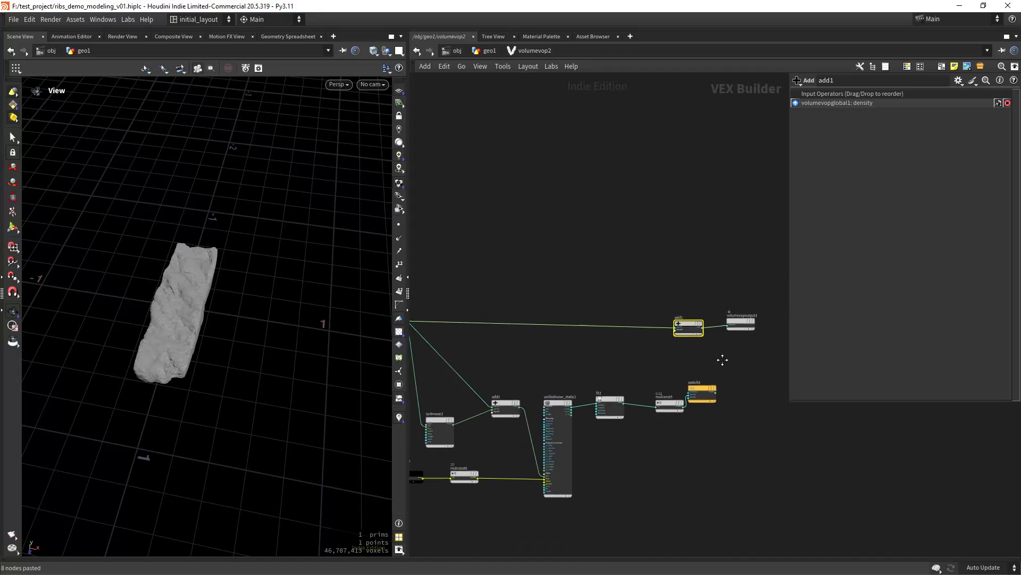
{"action": "middle_click_drag", "start_coordinate": [723, 358], "coordinate": [634, 346]}
{"action": "left_click_drag", "start_coordinate": [577, 285], "coordinate": [733, 344]}
{"action": "left_click_drag", "start_coordinate": [616, 313], "coordinate": [720, 306]}
{"action": "scroll", "coordinate": [638, 343], "scroll_direction": "up", "scroll_amount": 4}
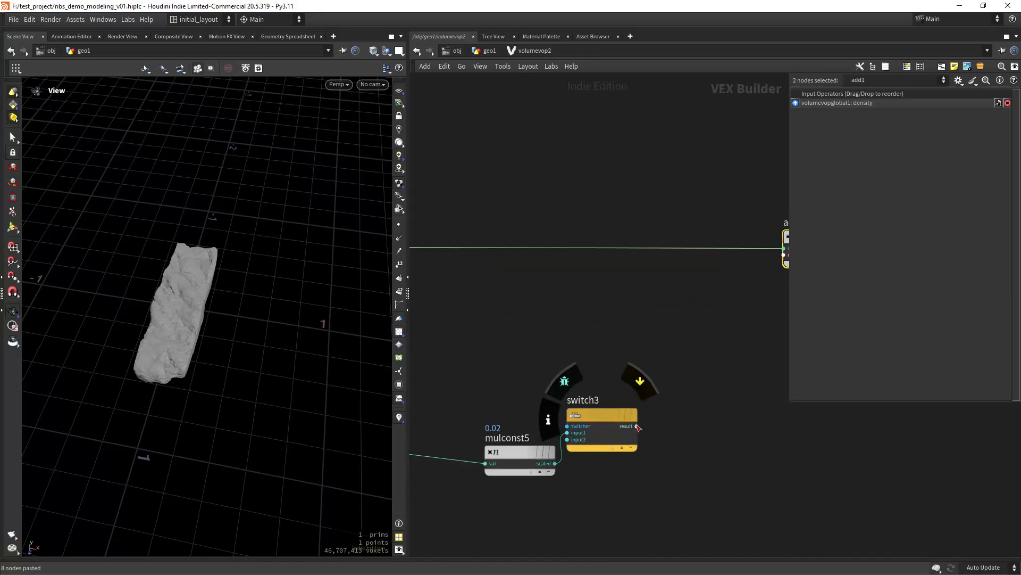
{"action": "left_click", "coordinate": [636, 425]}
{"action": "middle_click_drag", "start_coordinate": [721, 319], "coordinate": [617, 382]}
{"action": "left_click", "coordinate": [680, 333]}
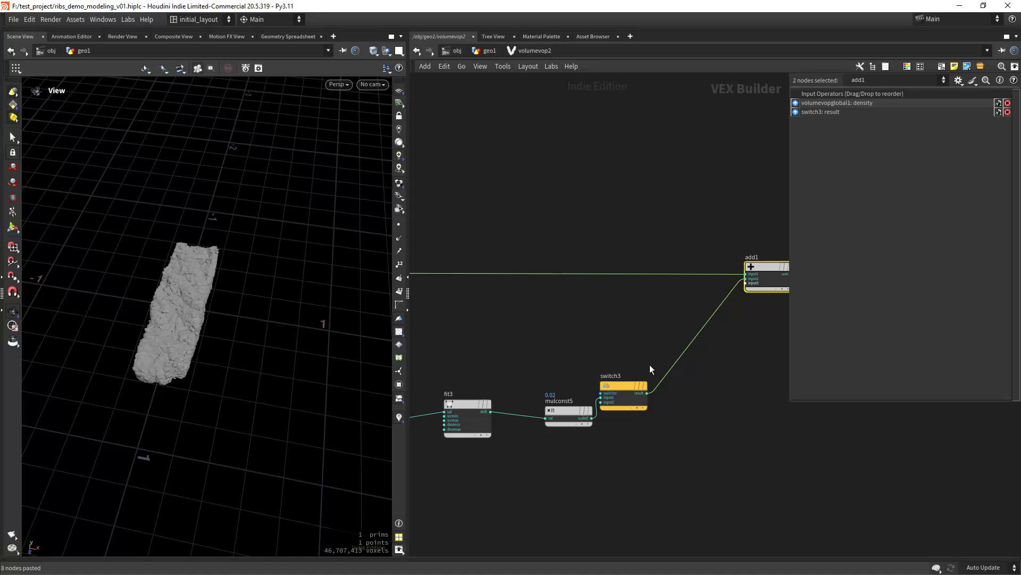
{"action": "left_click", "coordinate": [487, 50]}
- Set vdbfrompolygons1's Voxel Size to 0.005
{"action": "middle_click_drag", "start_coordinate": [529, 156], "coordinate": [530, 441]}
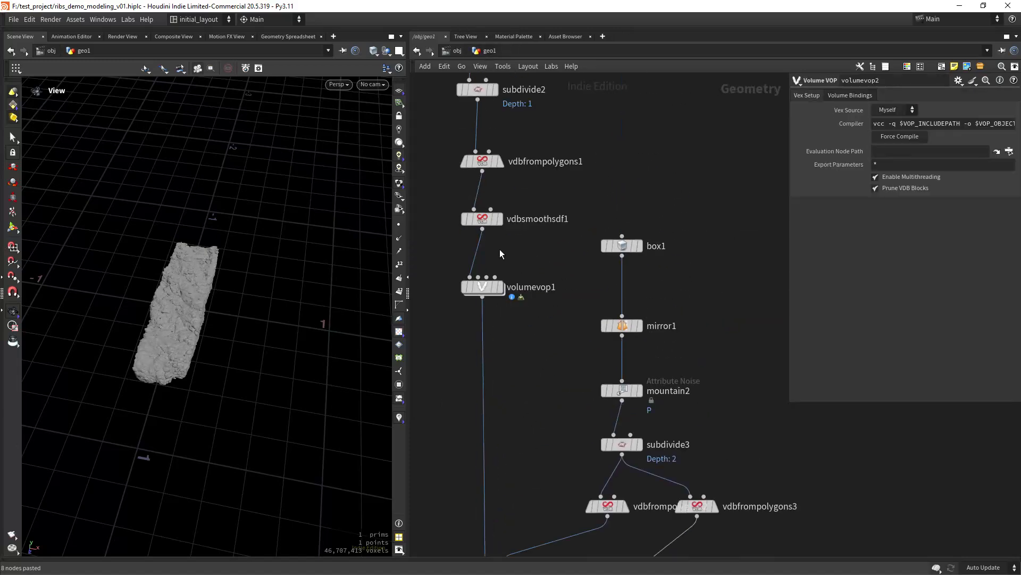
{"action": "middle_click_drag", "start_coordinate": [436, 185], "coordinate": [496, 302]}
{"action": "left_click", "coordinate": [541, 279]}
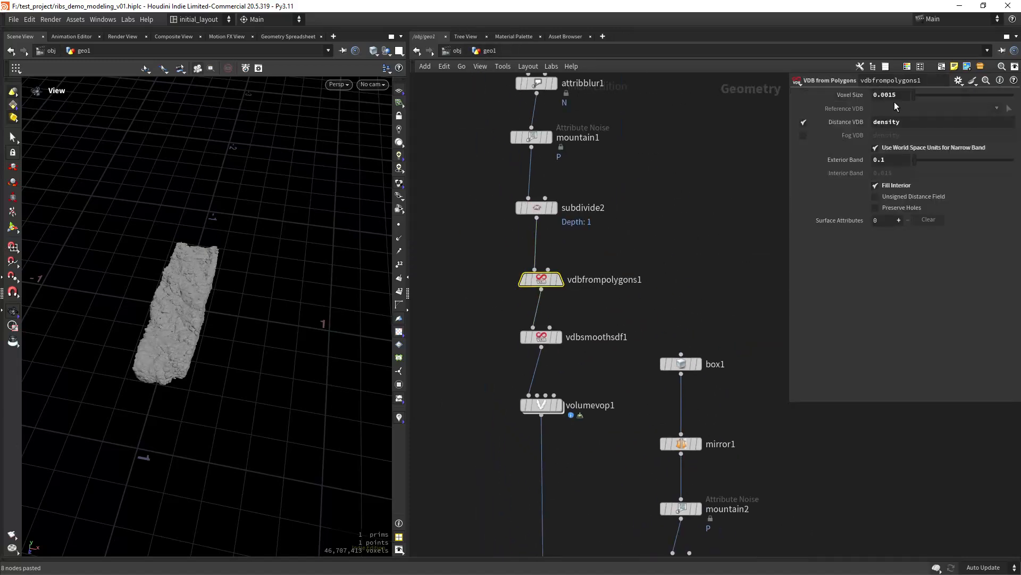
{"action": "left_click_drag", "start_coordinate": [890, 96], "coordinate": [888, 101]}
{"action": "type", "text": "5"}
{"action": "key", "text": "Return"}
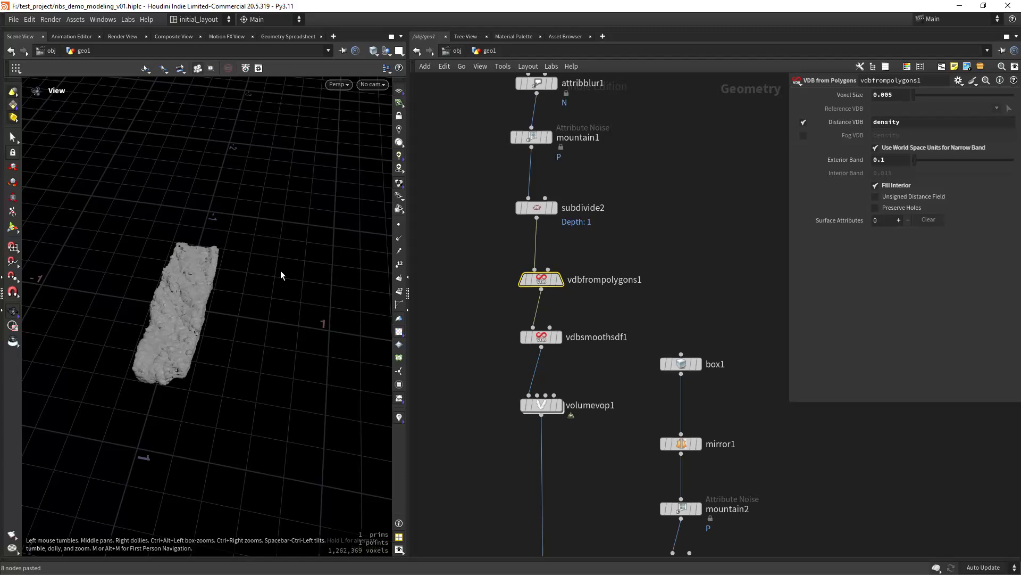
- Inspect the finer rock in the viewport and go inside volumevop2's network
{"action": "left_click_drag", "start_coordinate": [281, 275], "coordinate": [142, 367]}
{"action": "middle_click_drag", "start_coordinate": [142, 367], "coordinate": [101, 319]}
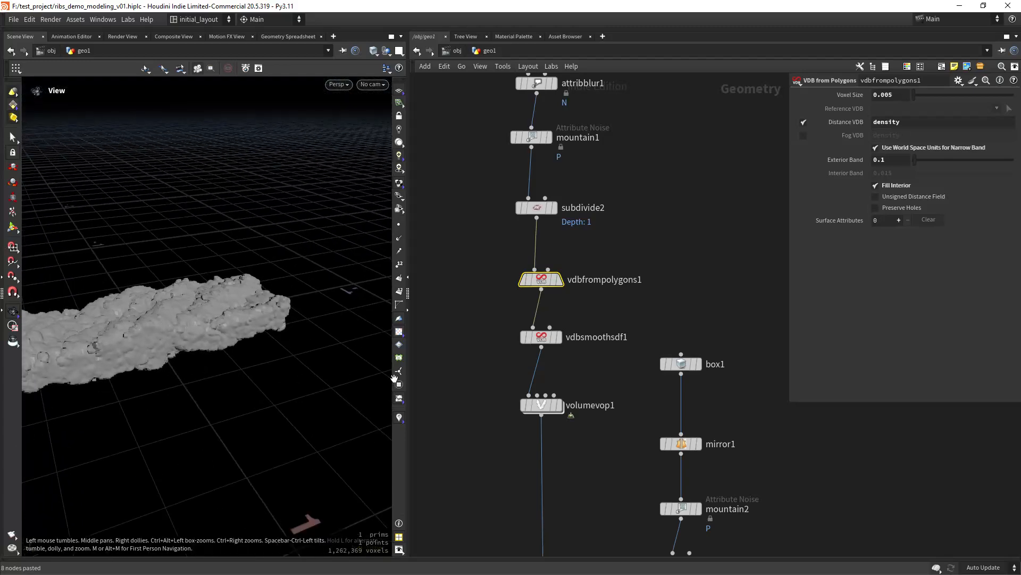
{"action": "scroll", "coordinate": [460, 414], "scroll_direction": "down", "scroll_amount": 6}
{"action": "middle_click_drag", "start_coordinate": [490, 549], "coordinate": [488, 335]}
{"action": "scroll", "coordinate": [491, 314], "scroll_direction": "up", "scroll_amount": 5}
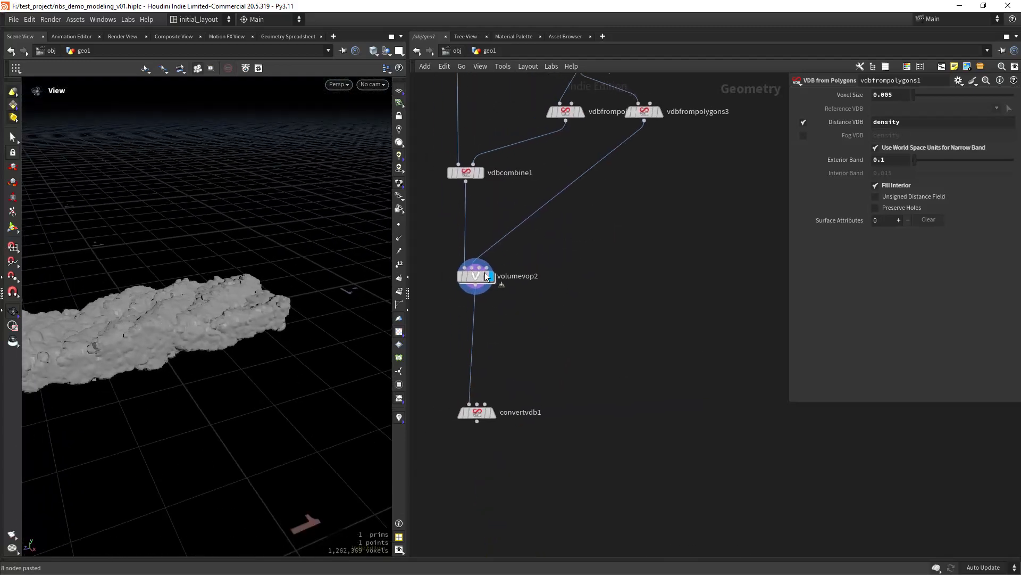
{"action": "double_click", "coordinate": [472, 273]}
{"action": "middle_click_drag", "start_coordinate": [480, 328], "coordinate": [618, 319]}
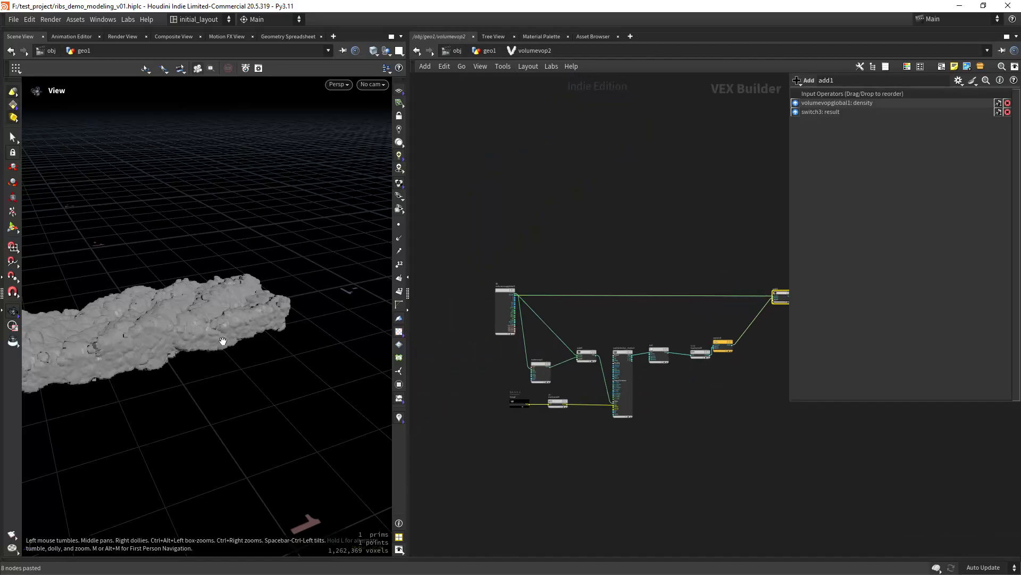
{"action": "middle_click_drag", "start_coordinate": [223, 342], "coordinate": [335, 325]}
{"action": "left_click_drag", "start_coordinate": [335, 297], "coordinate": [273, 349]}
{"action": "right_click_drag", "start_coordinate": [213, 239], "coordinate": [235, 298]}
{"action": "left_click_drag", "start_coordinate": [287, 311], "coordinate": [232, 252]}
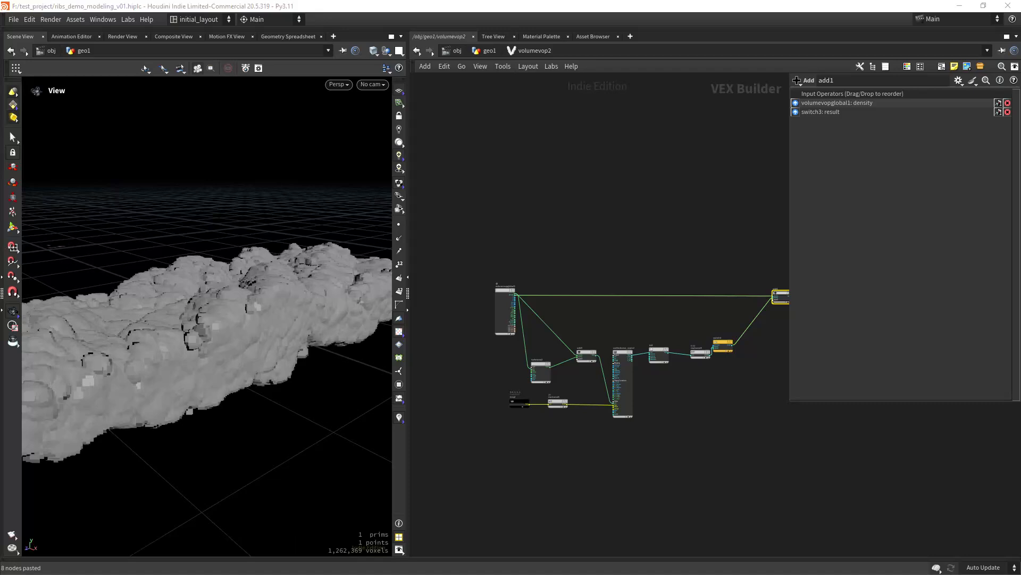
- Add a Volume Sample node above the noise chain in volumevop2
{"action": "scroll", "coordinate": [601, 272], "scroll_direction": "up", "scroll_amount": 5}
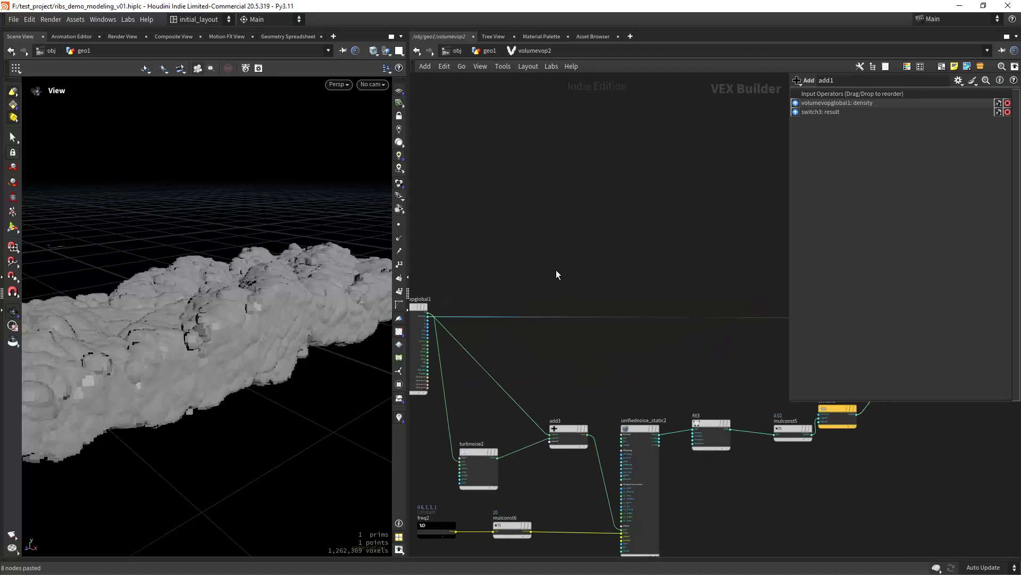
{"action": "key", "text": "Tab"}
{"action": "type", "text": "volumesa"}
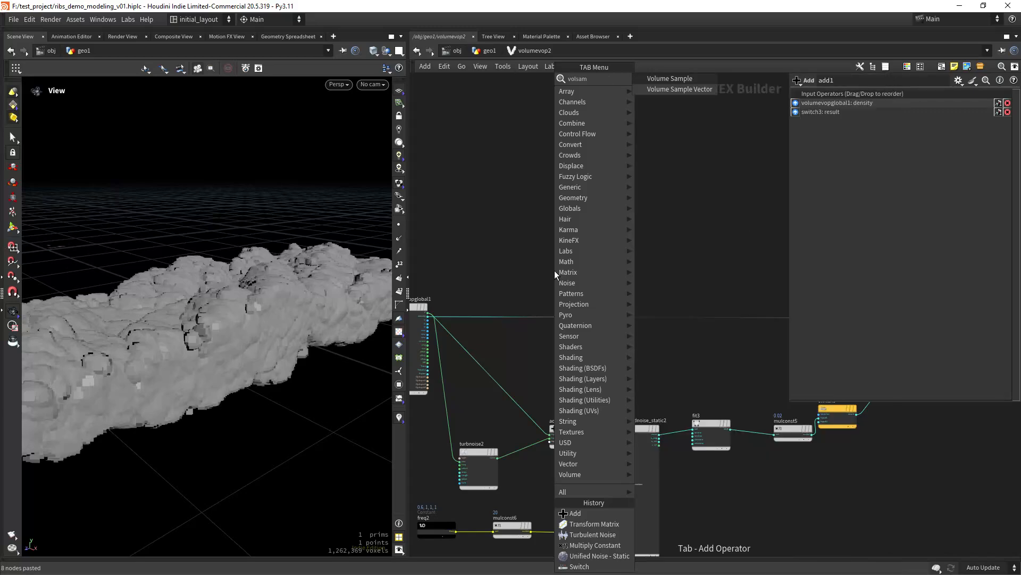
{"action": "key", "text": "Return"}
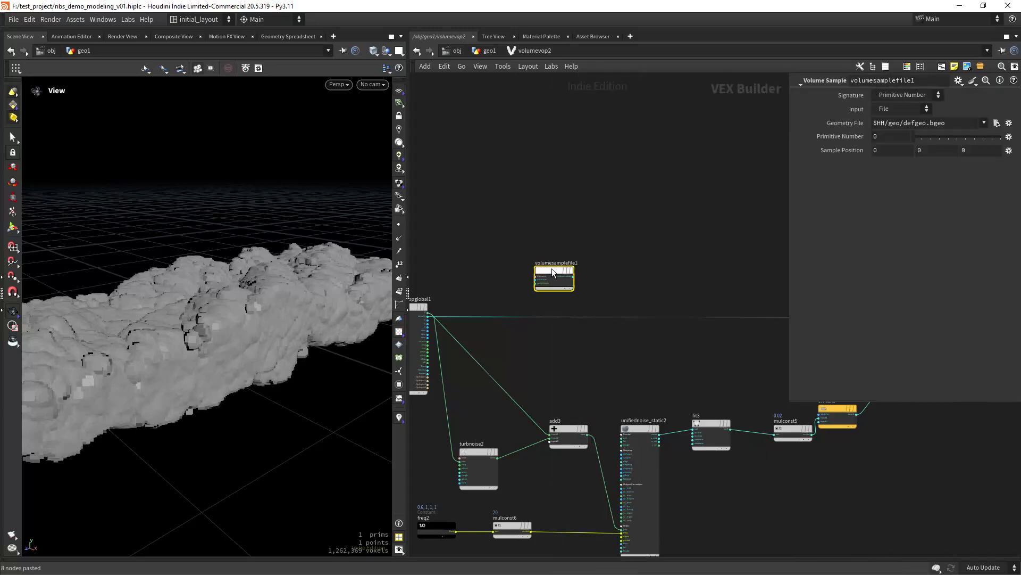
{"action": "left_click", "coordinate": [562, 343]}
{"action": "scroll", "coordinate": [462, 379], "scroll_direction": "up", "scroll_amount": 3}
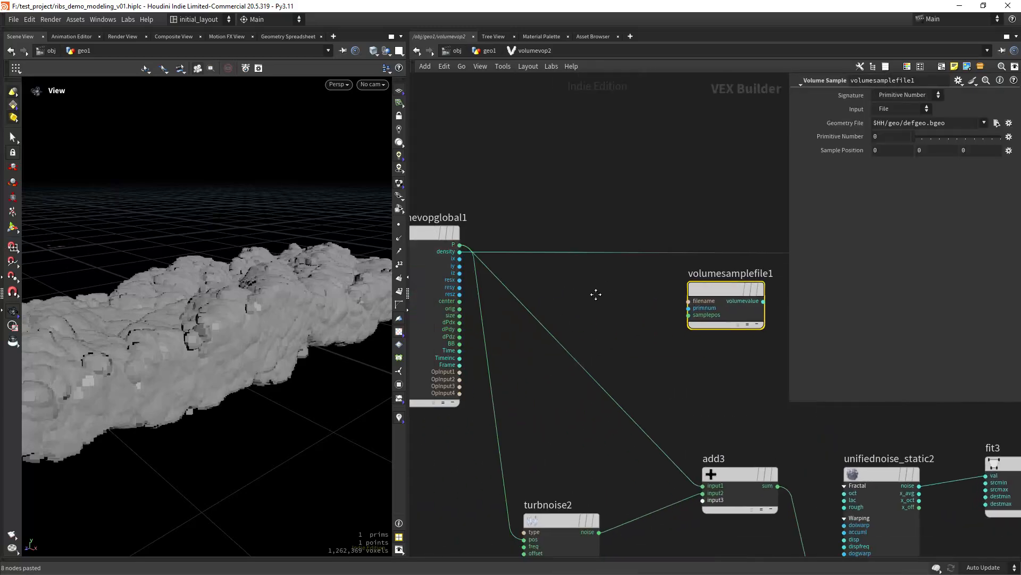
- Wire OpInput2 into the volume sample's filename and P into its sample position
{"action": "left_click", "coordinate": [462, 377]}
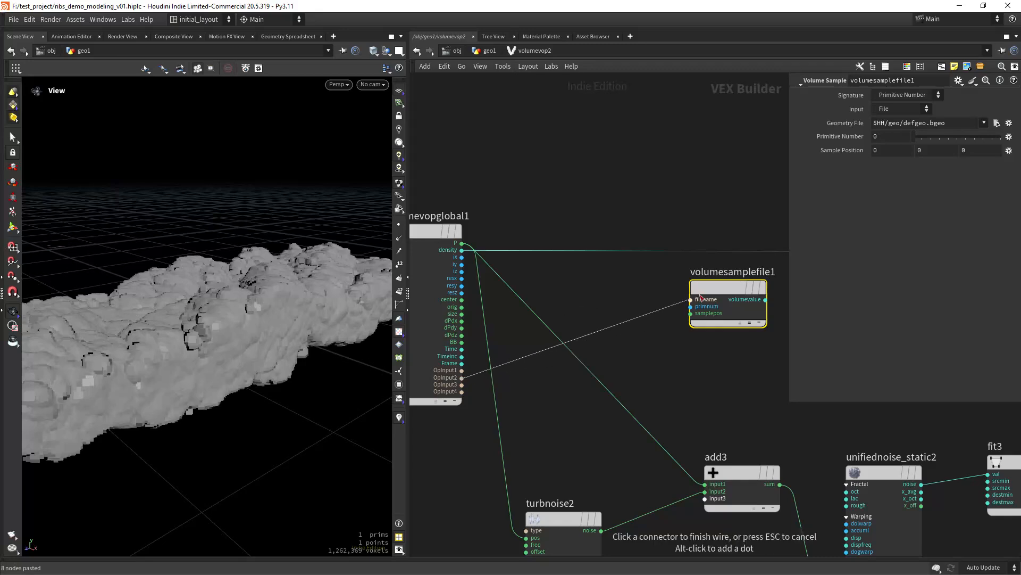
{"action": "left_click", "coordinate": [692, 299]}
{"action": "left_click", "coordinate": [462, 250]}
{"action": "key", "text": "Escape"}
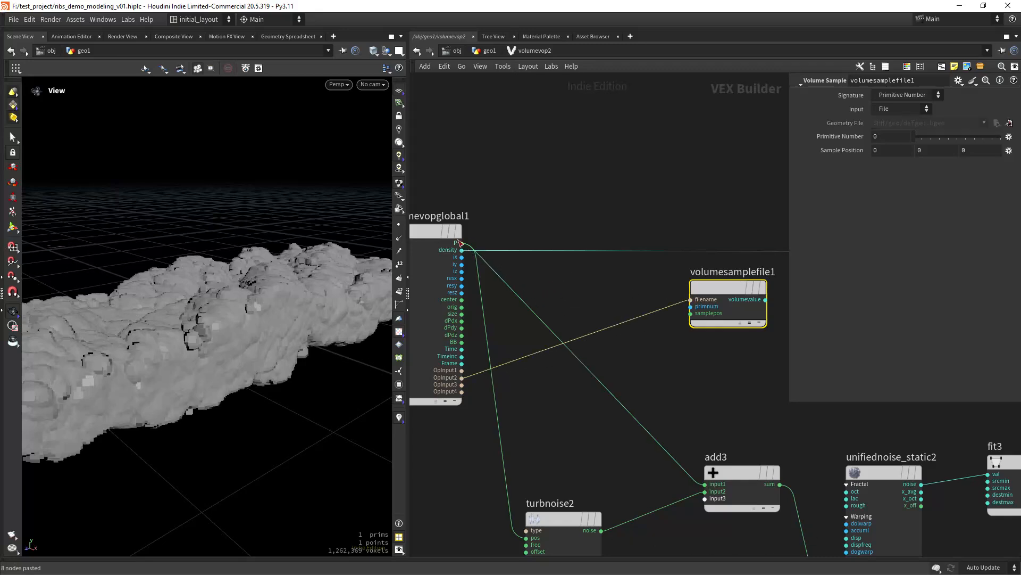
{"action": "left_click", "coordinate": [462, 244]}
{"action": "left_click", "coordinate": [681, 322]}
{"action": "middle_click_drag", "start_coordinate": [588, 352], "coordinate": [464, 366]}
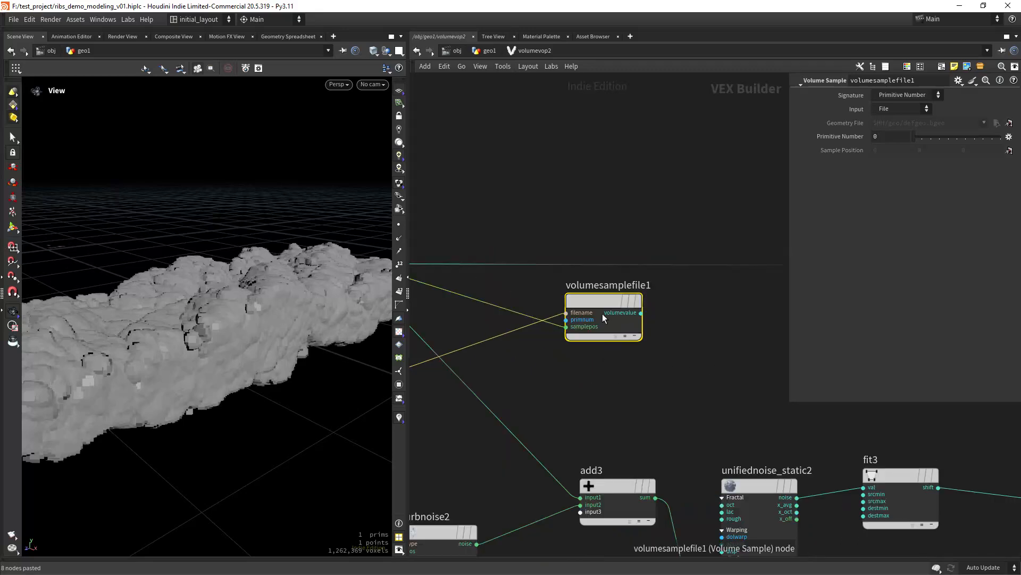
- Set the sample Signature to Primitive Name and the primitive name to 'mask'
{"action": "left_click", "coordinate": [900, 98]}
{"action": "left_click", "coordinate": [893, 118]}
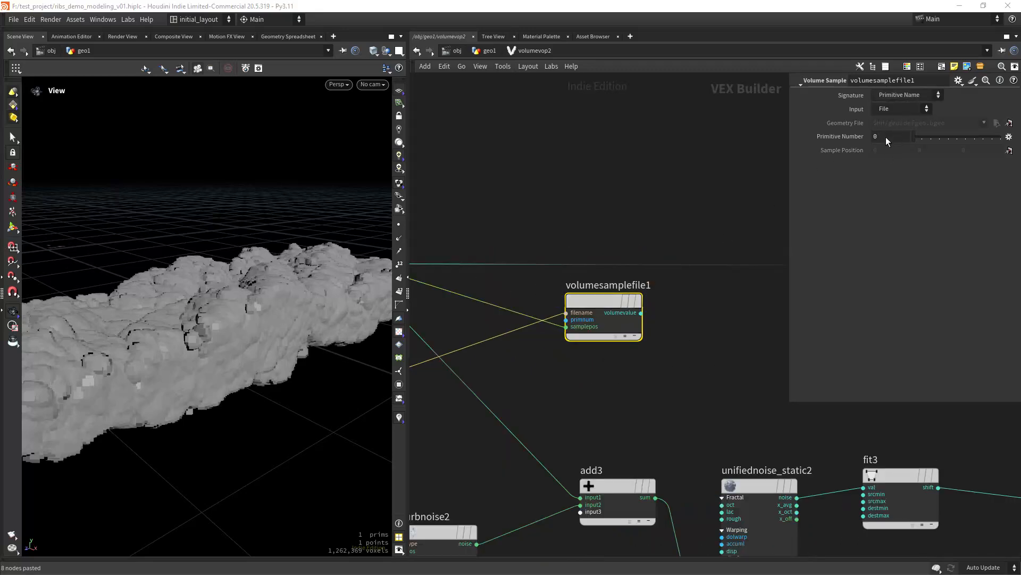
{"action": "left_click", "coordinate": [888, 138]}
{"action": "type", "text": "mask"}
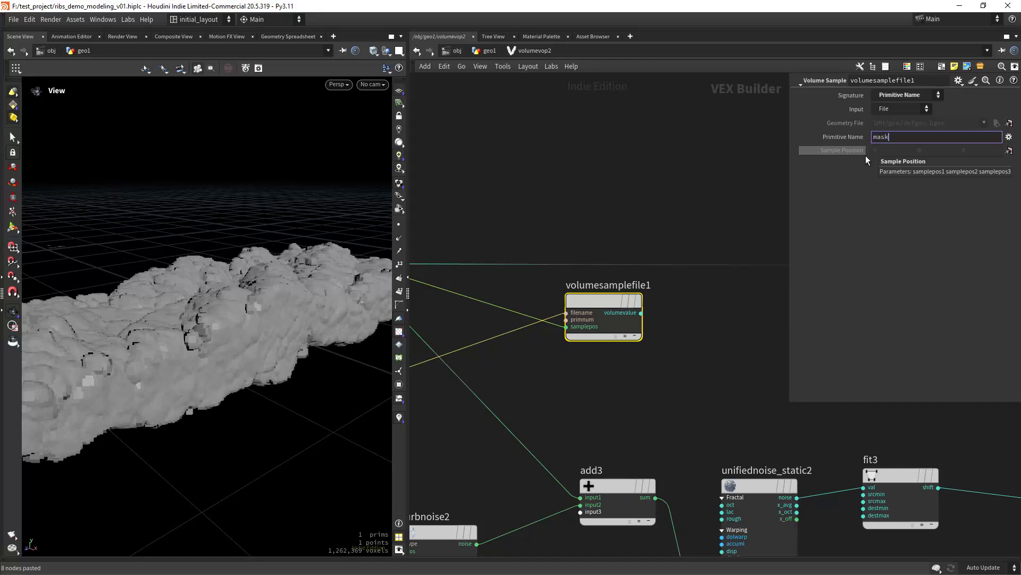
{"action": "key", "text": "Return"}
{"action": "scroll", "coordinate": [681, 365], "scroll_direction": "down", "scroll_amount": 6}
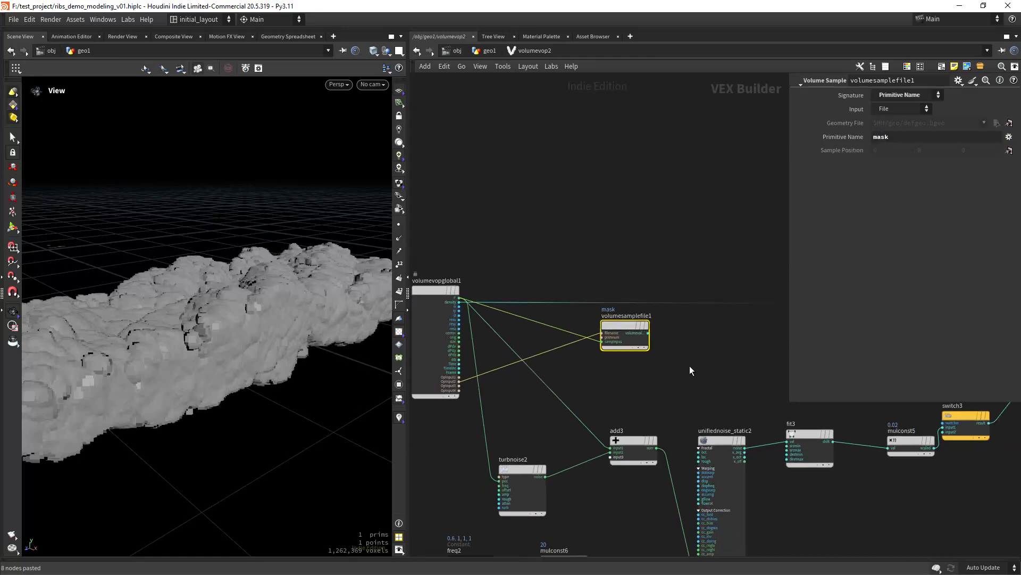
{"action": "middle_click_drag", "start_coordinate": [608, 329], "coordinate": [582, 328]}
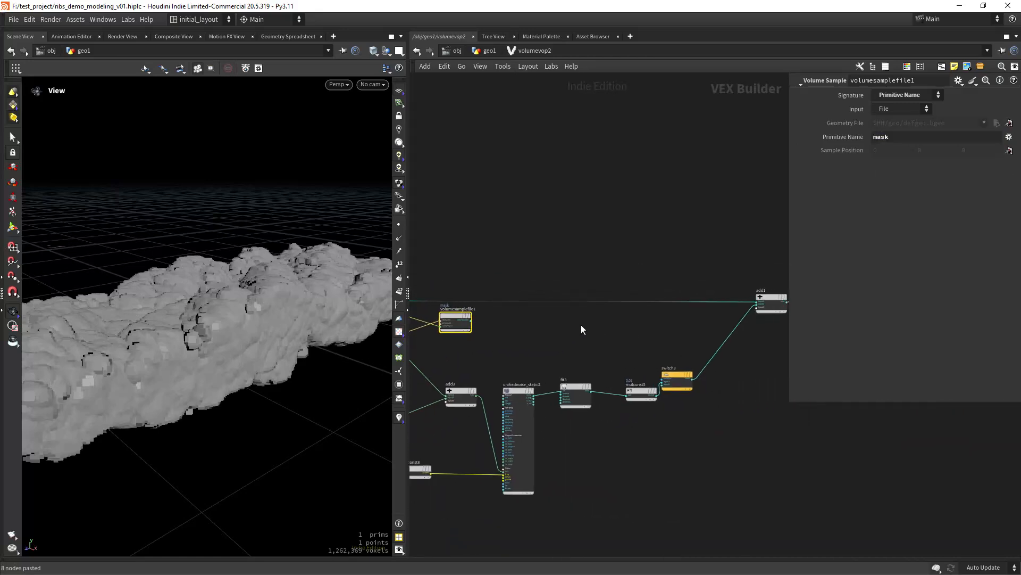
- Insert a Multiply node between mulconst5 and switch3
{"action": "scroll", "coordinate": [580, 325], "scroll_direction": "up", "scroll_amount": 1}
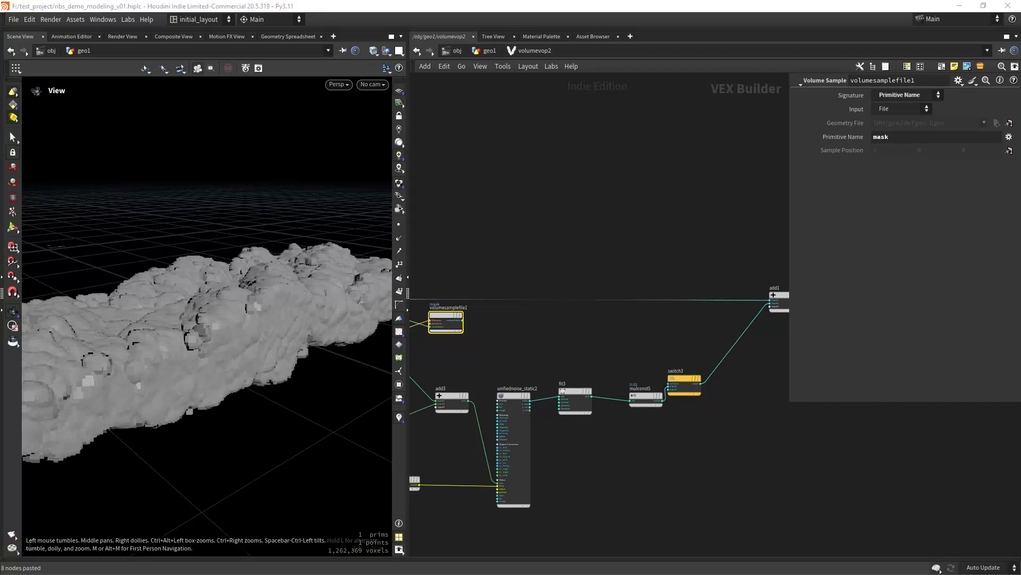
{"action": "scroll", "coordinate": [654, 353], "scroll_direction": "up", "scroll_amount": 3}
{"action": "middle_click_drag", "start_coordinate": [668, 358], "coordinate": [592, 334]}
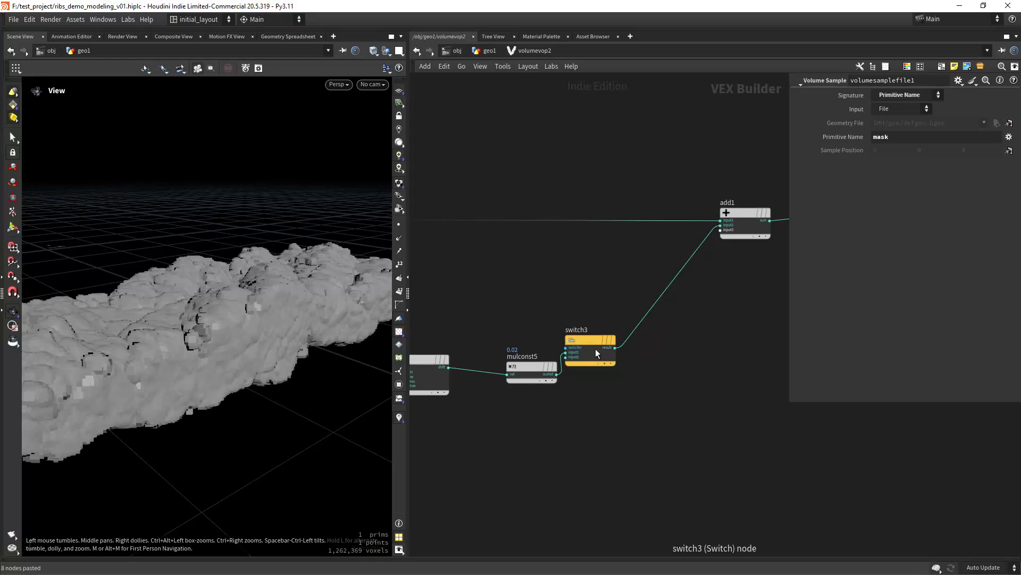
{"action": "left_click_drag", "start_coordinate": [595, 349], "coordinate": [704, 319]}
{"action": "key", "text": "Tab"}
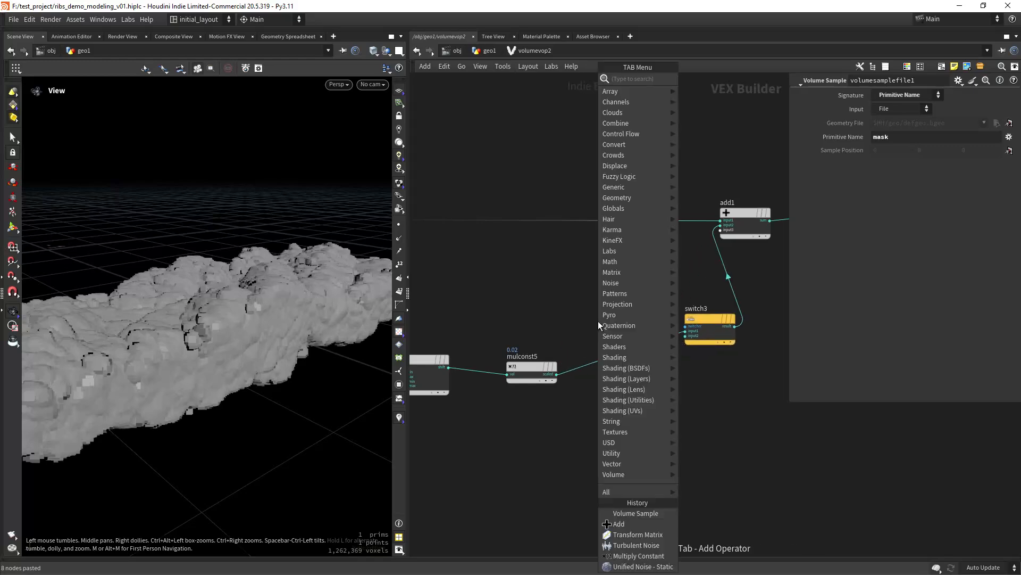
{"action": "type", "text": "mult"}
{"action": "key", "text": "Return"}
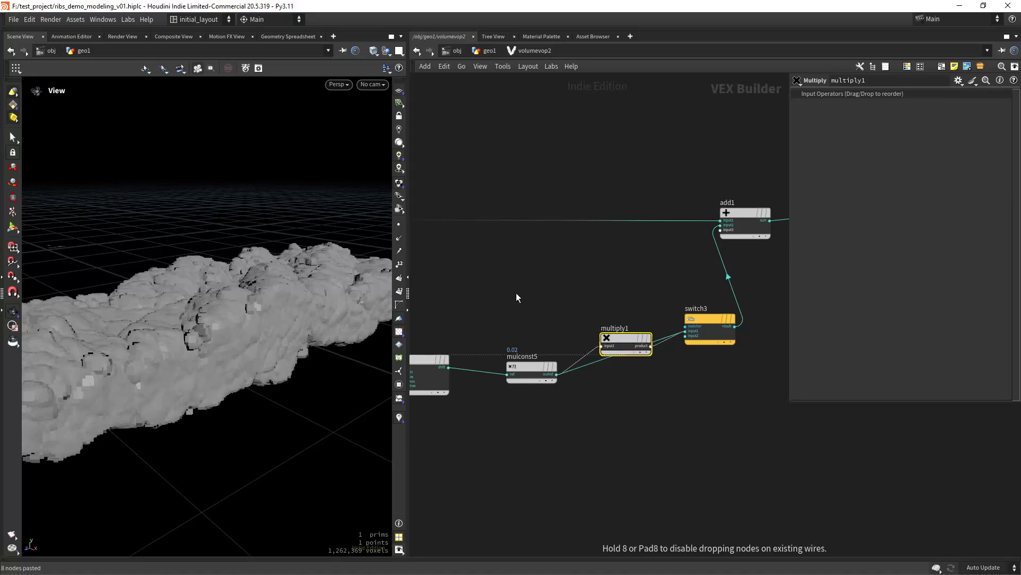
{"action": "middle_click_drag", "start_coordinate": [469, 289], "coordinate": [670, 329]}
- Add a Fit Range node from the sampled value and feed it into multiply1
{"action": "left_click", "coordinate": [452, 292]}
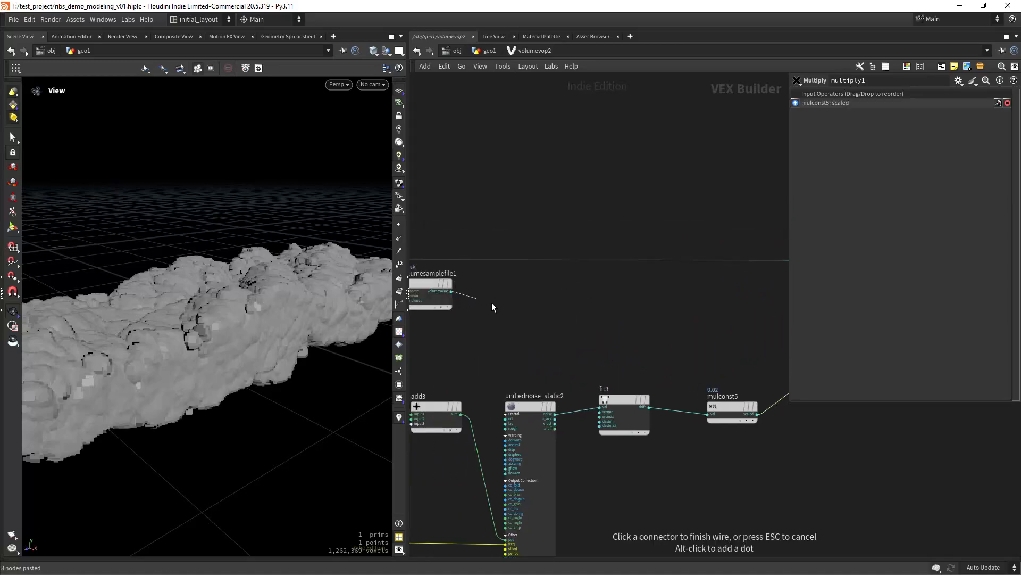
{"action": "key", "text": "Tab"}
{"action": "type", "text": "fra"}
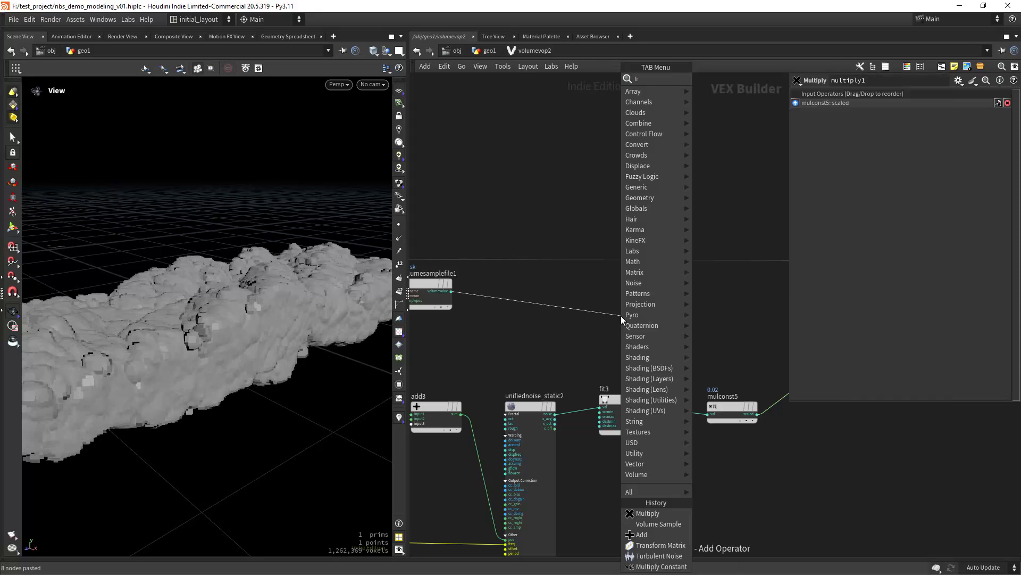
{"action": "key", "text": "Down"}
{"action": "key", "text": "Down"}
{"action": "key", "text": "Down"}
{"action": "key", "text": "Down"}
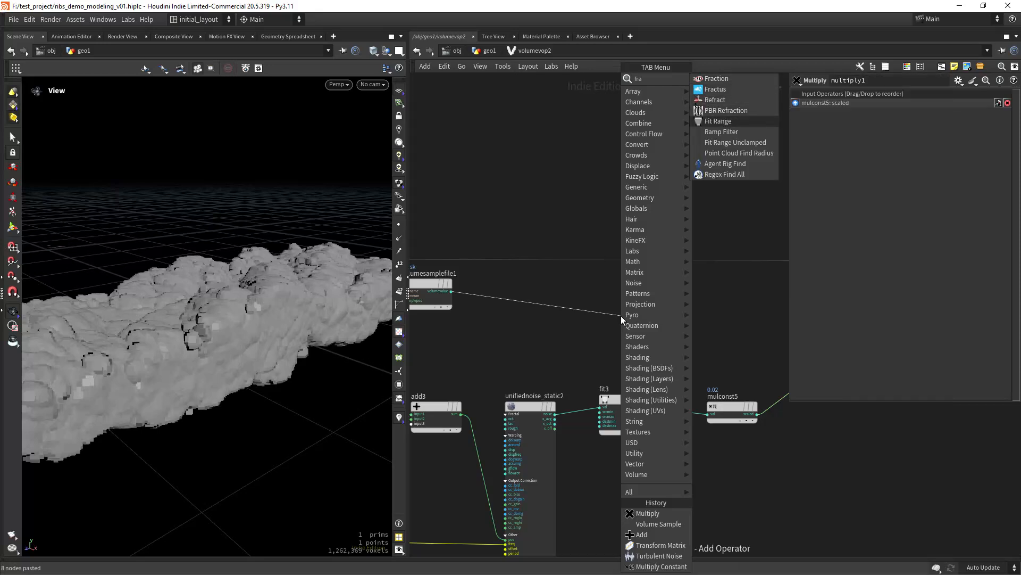
{"action": "key", "text": "Return"}
{"action": "left_click", "coordinate": [623, 314]}
{"action": "middle_click_drag", "start_coordinate": [623, 312], "coordinate": [464, 309]}
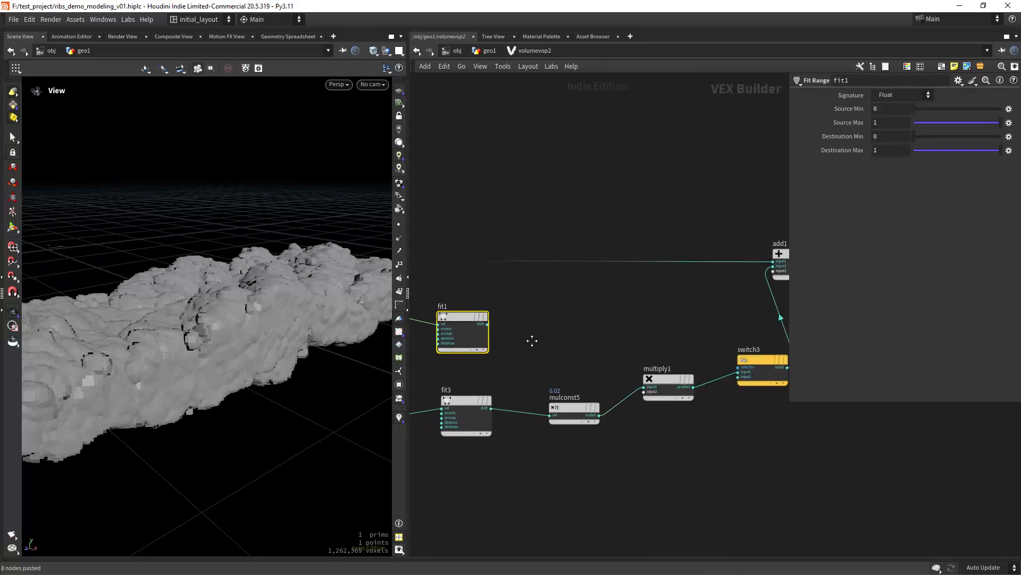
{"action": "left_click", "coordinate": [486, 320]}
{"action": "left_click", "coordinate": [653, 390]}
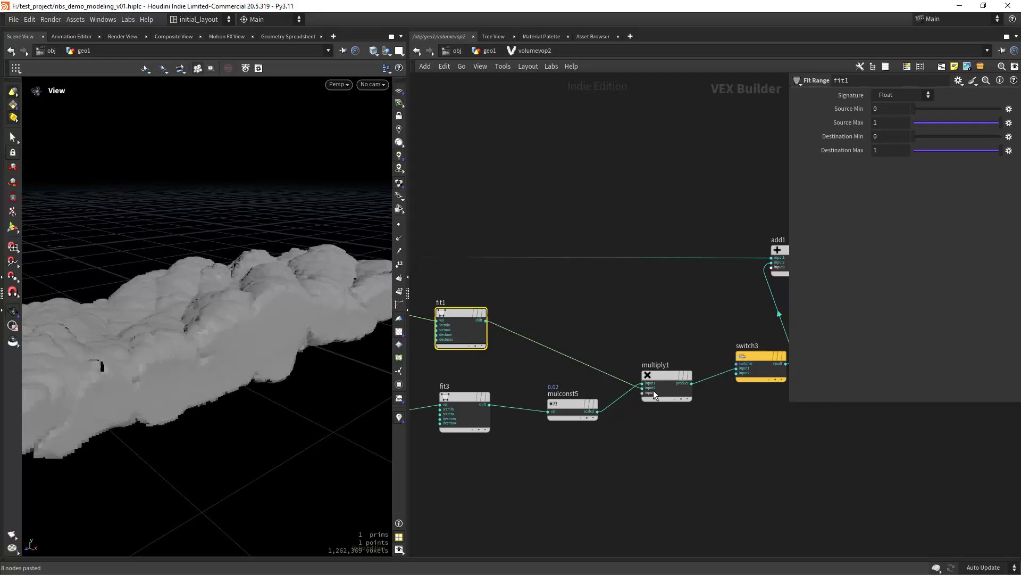
{"action": "key", "text": "f"}
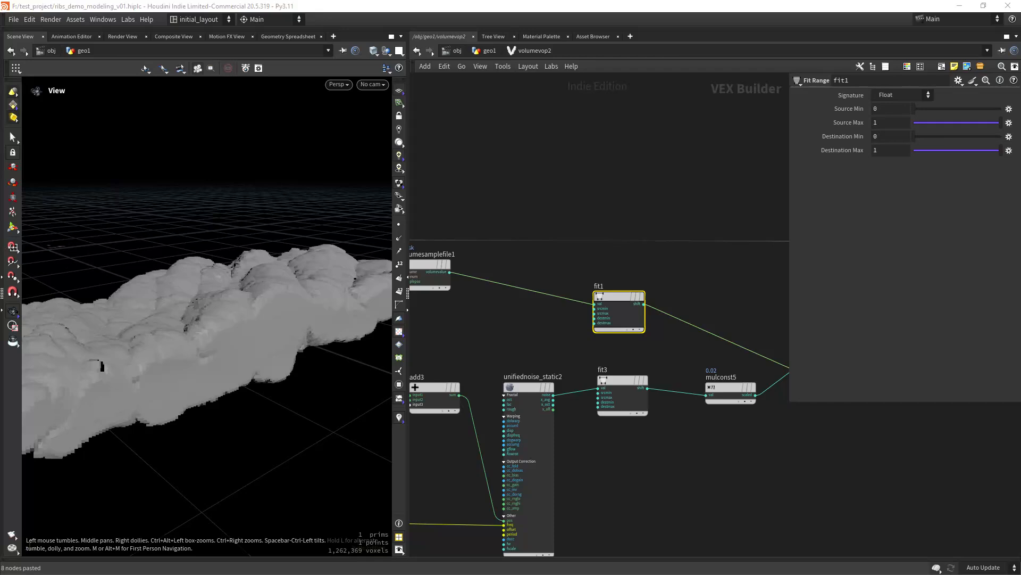
{"action": "left_click", "coordinate": [618, 296]}
- Set fit1's Source Max to .1, check the rib, and return to geo2
{"action": "left_click", "coordinate": [885, 122]}
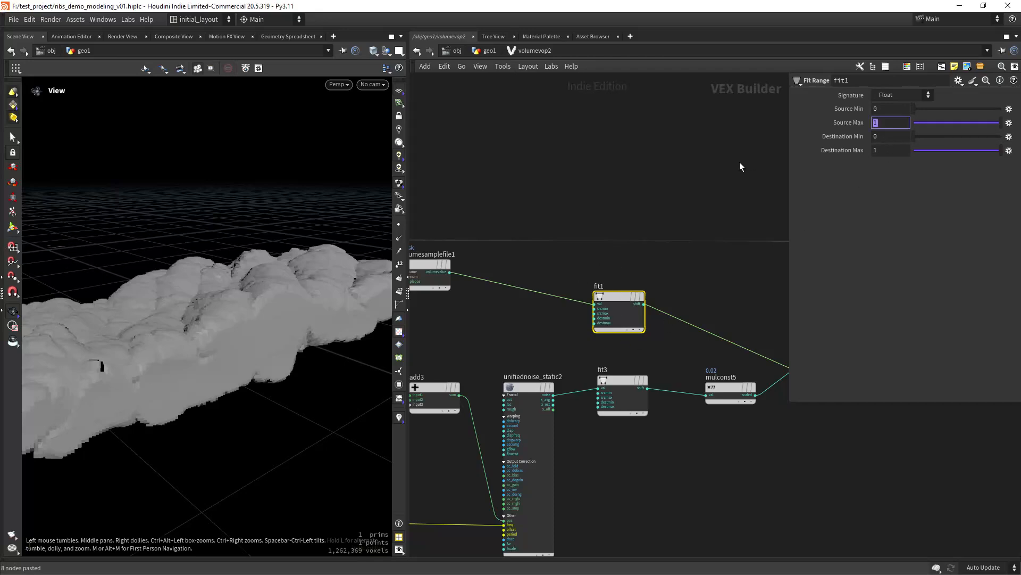
{"action": "type", "text": ".1"}
{"action": "key", "text": "Return"}
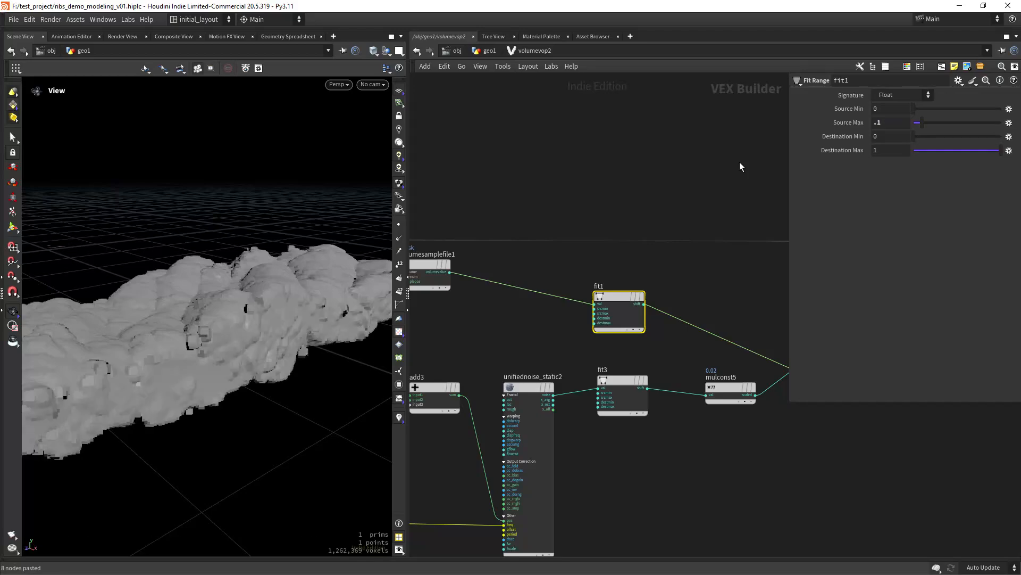
{"action": "left_click_drag", "start_coordinate": [298, 340], "coordinate": [123, 365]}
{"action": "left_click_drag", "start_coordinate": [213, 320], "coordinate": [397, 196]}
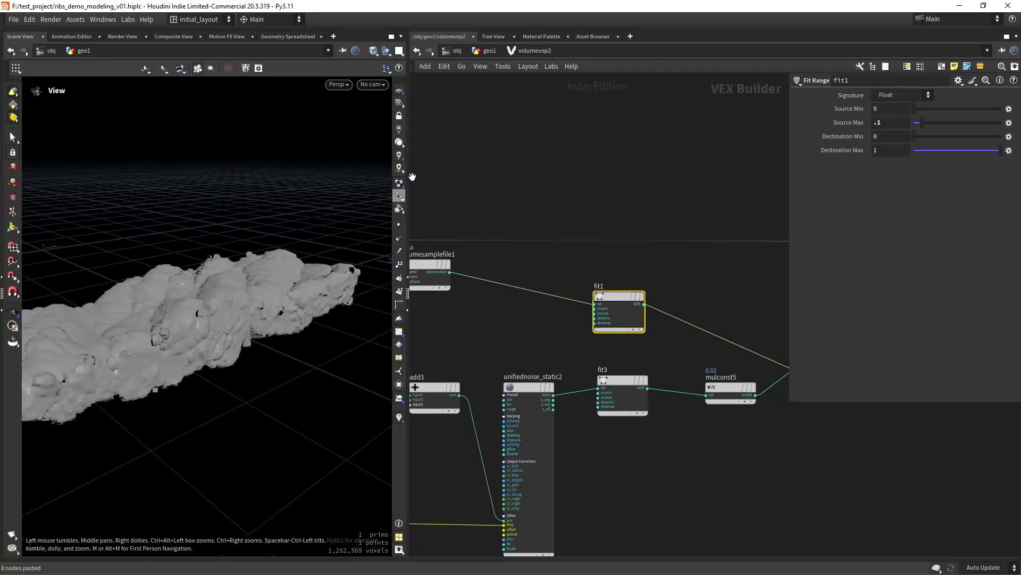
{"action": "left_click", "coordinate": [489, 50]}
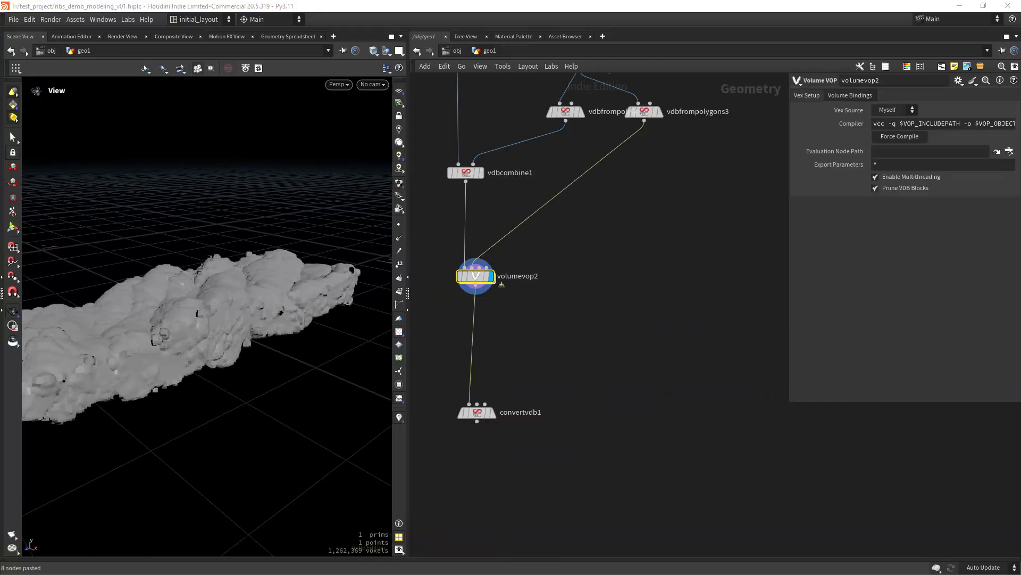
- Insert a Transform node between subdivide3 and vdbfrompolygons3 and display it
{"action": "middle_click_drag", "start_coordinate": [619, 229], "coordinate": [605, 257]}
{"action": "scroll", "coordinate": [599, 223], "scroll_direction": "up", "scroll_amount": 2}
{"action": "key", "text": "Tab"}
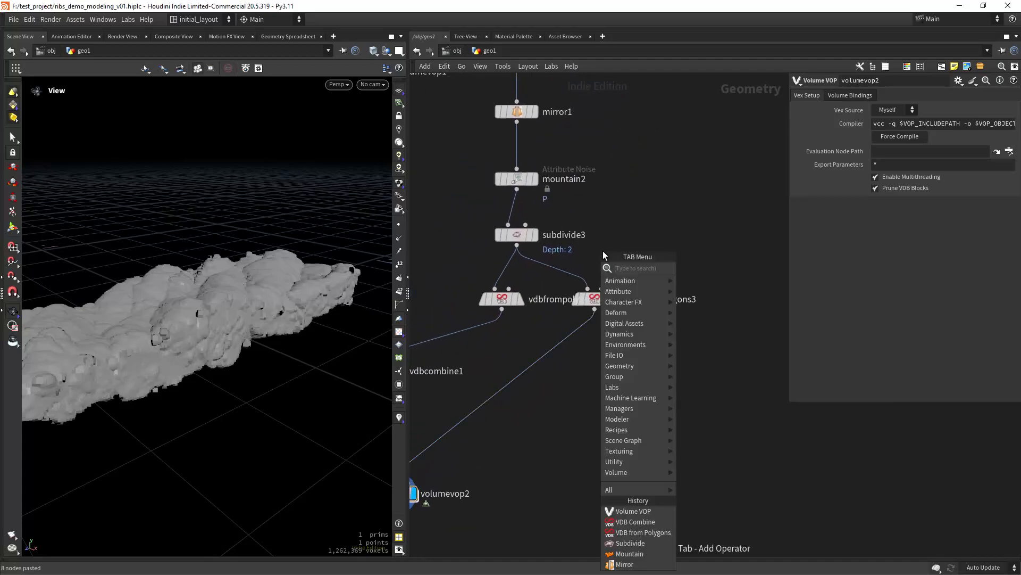
{"action": "type", "text": "transform"}
{"action": "key", "text": "Return"}
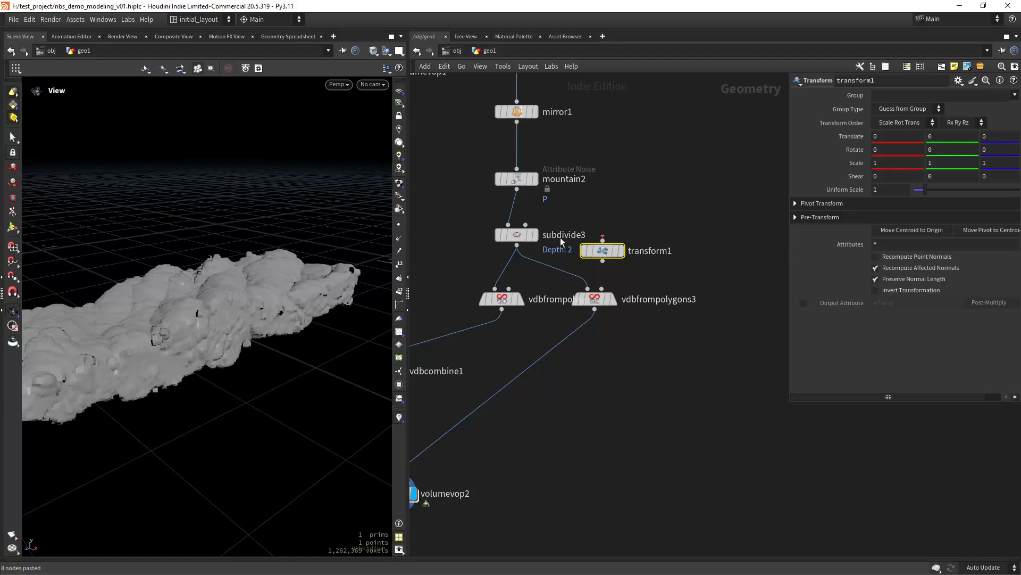
{"action": "left_click_drag", "start_coordinate": [602, 250], "coordinate": [599, 277]}
{"action": "left_click", "coordinate": [617, 259]}
- Compare with vdbfrompolygons3's output and scale the mask blocks to 0.8 in X
{"action": "right_click_drag", "start_coordinate": [301, 362], "coordinate": [92, 387]}
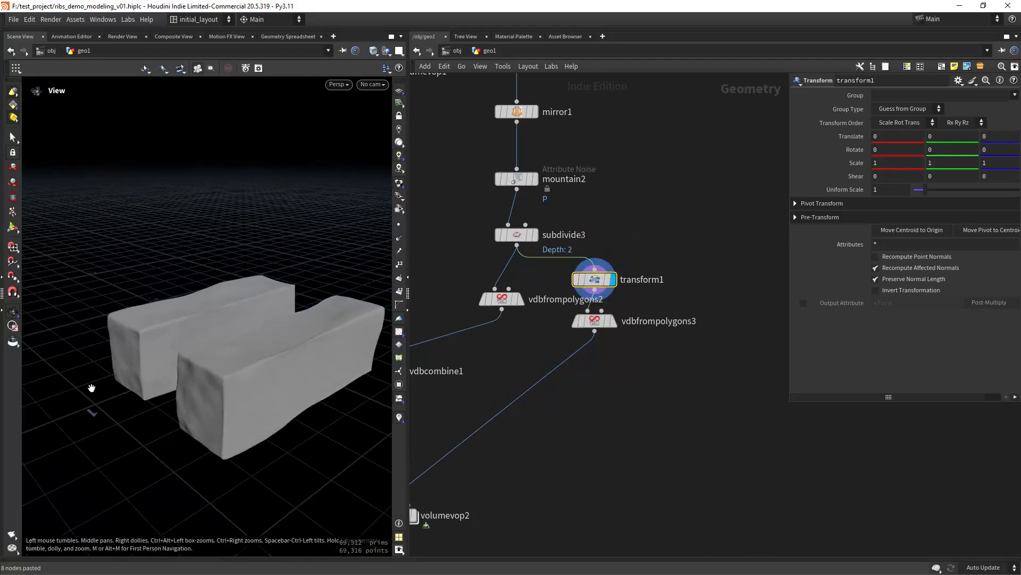
{"action": "mouse_move", "coordinate": [608, 321]}
{"action": "left_click", "coordinate": [619, 298]}
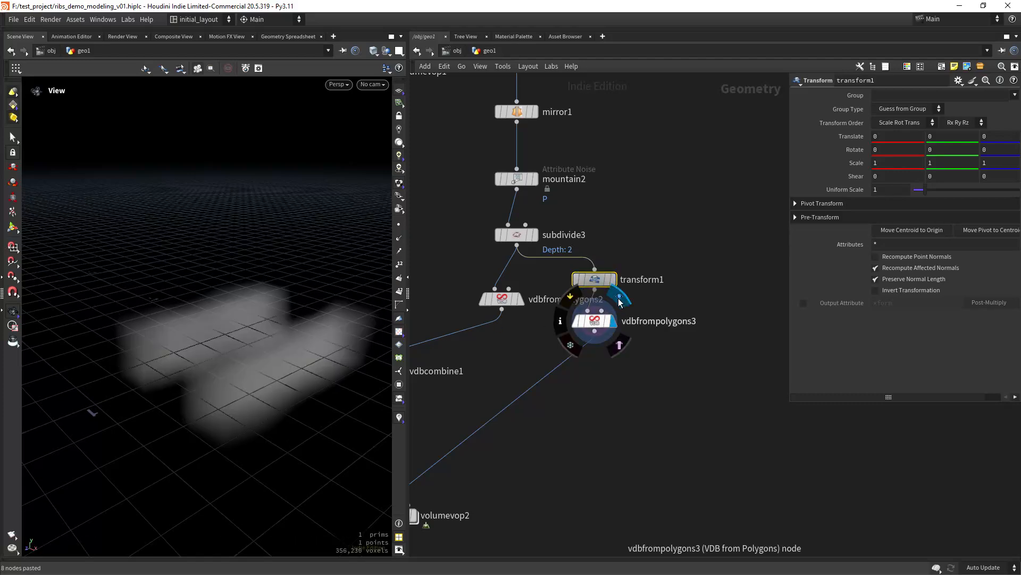
{"action": "left_click", "coordinate": [618, 257]}
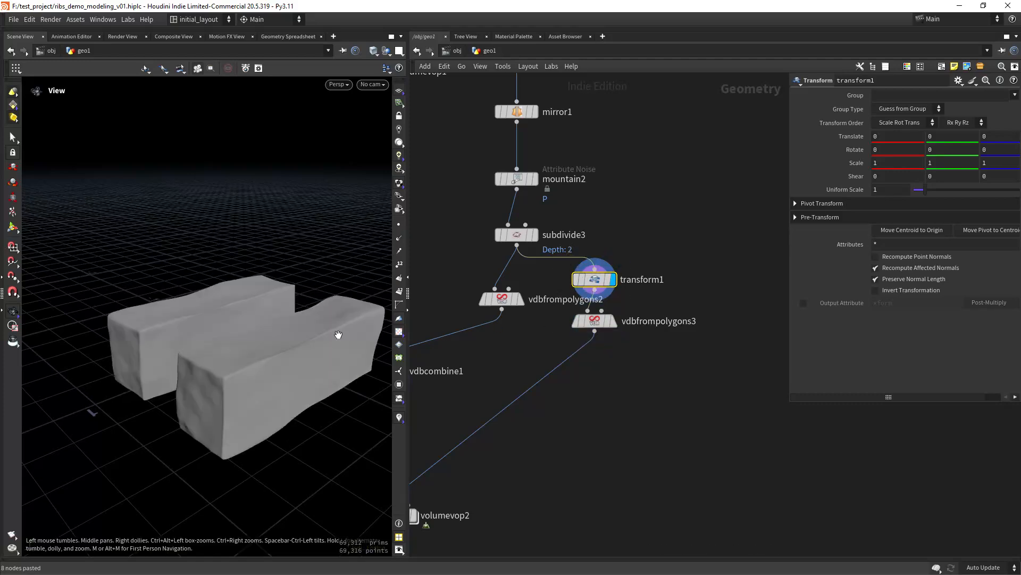
{"action": "left_click_drag", "start_coordinate": [337, 333], "coordinate": [342, 353]}
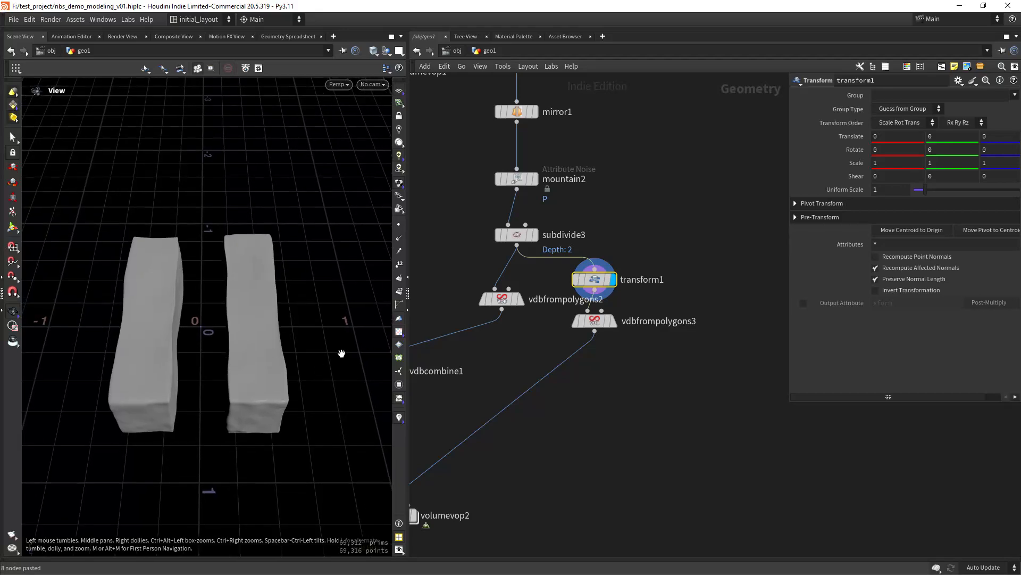
{"action": "middle_click_drag", "start_coordinate": [890, 162], "coordinate": [879, 172]}
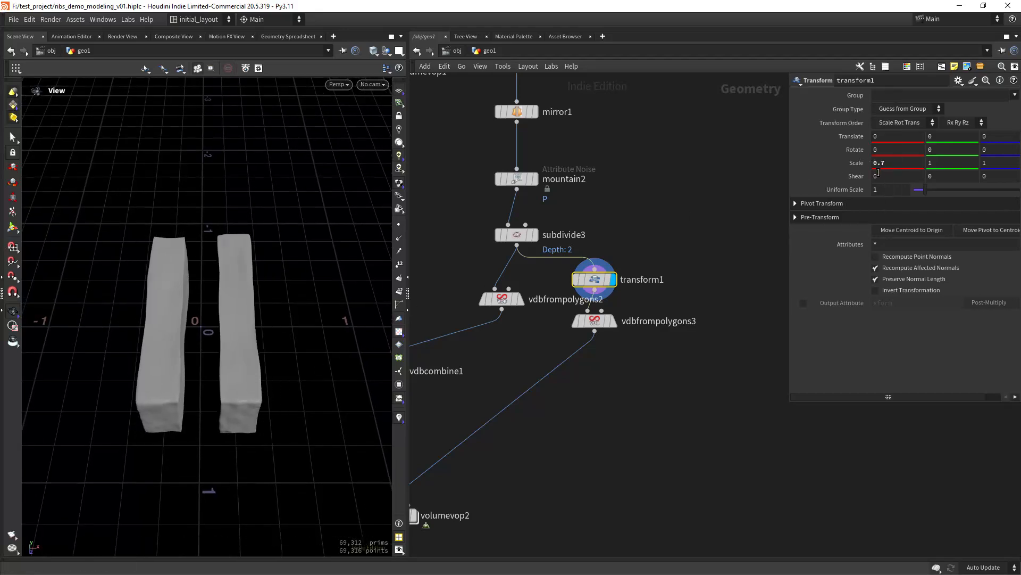
{"action": "double_click", "coordinate": [884, 164]}
{"action": "key", "text": "Return"}
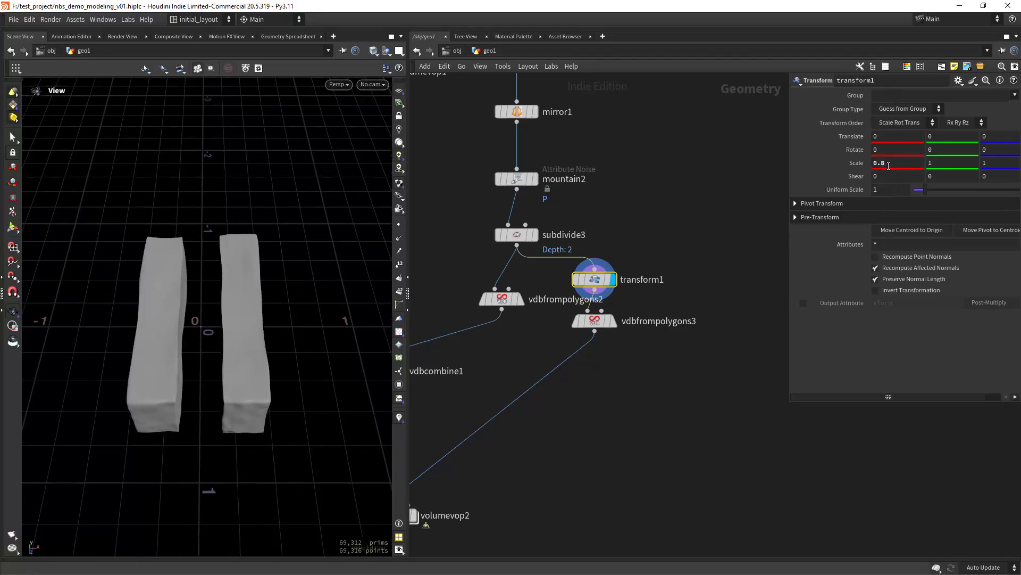
- Display volumevop2's displaced rib and inspect it from several angles
{"action": "middle_click_drag", "start_coordinate": [552, 477], "coordinate": [647, 284]}
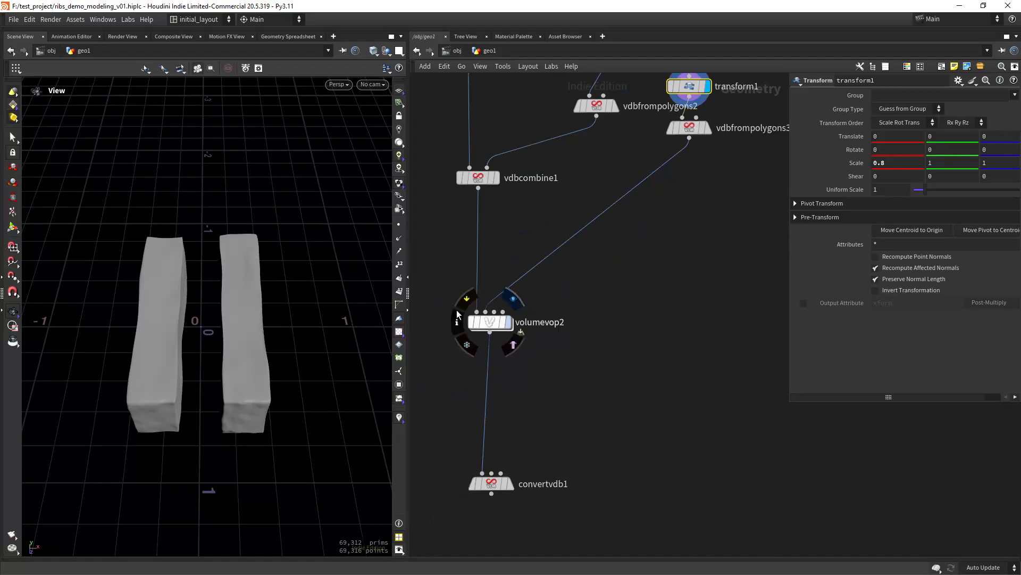
{"action": "left_click", "coordinate": [509, 321]}
{"action": "right_click_drag", "start_coordinate": [229, 342], "coordinate": [283, 299]}
{"action": "left_click_drag", "start_coordinate": [282, 299], "coordinate": [285, 432]}
{"action": "middle_click_drag", "start_coordinate": [285, 432], "coordinate": [163, 341]}
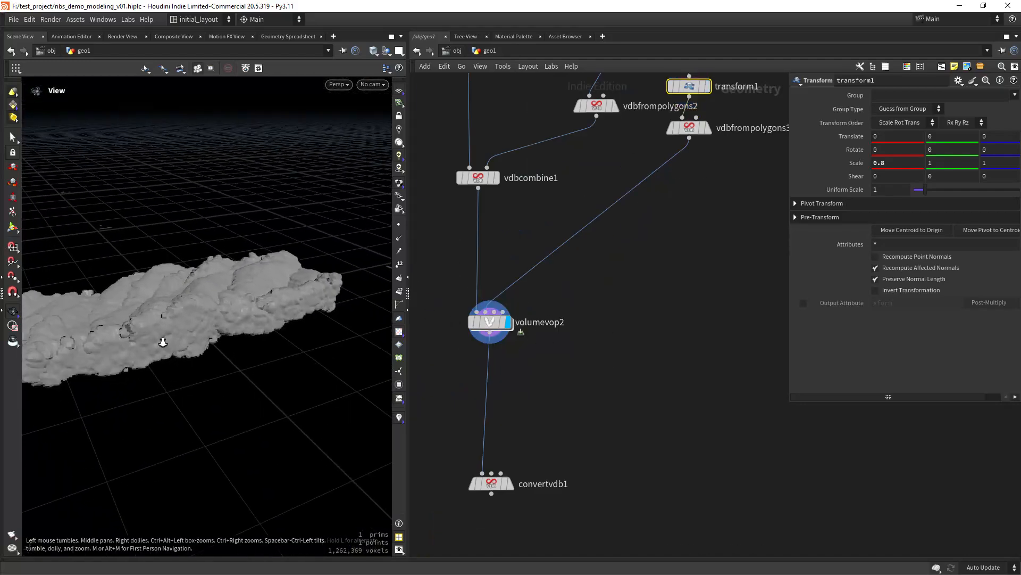
{"action": "right_click_drag", "start_coordinate": [163, 342], "coordinate": [282, 311]}
{"action": "left_click_drag", "start_coordinate": [282, 311], "coordinate": [312, 297]}
- Preview the converted polygon mesh from convertvdb1
{"action": "middle_click_drag", "start_coordinate": [658, 207], "coordinate": [625, 381]}
{"action": "mouse_move", "coordinate": [637, 241]}
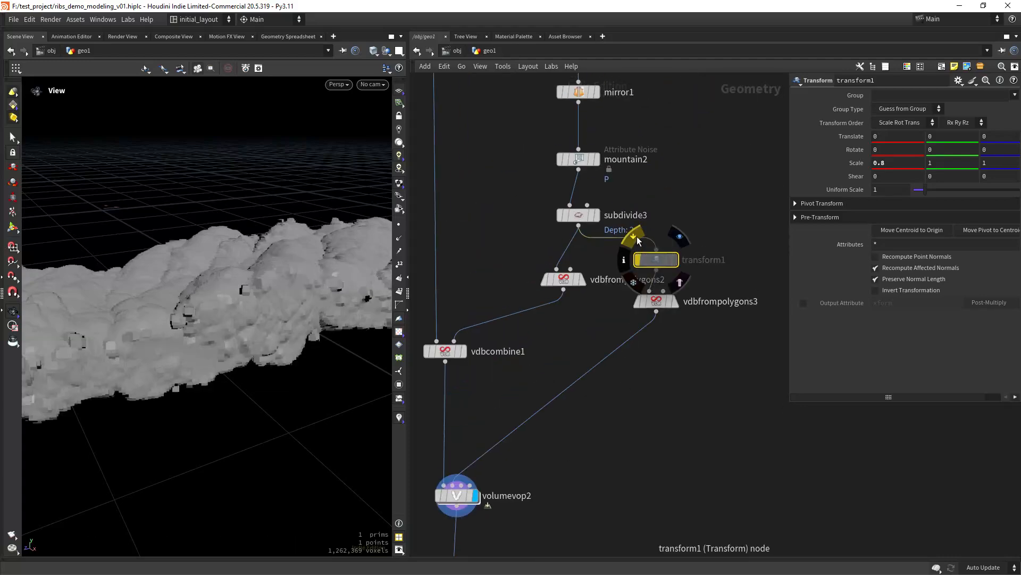
{"action": "right_click_drag", "start_coordinate": [261, 348], "coordinate": [235, 315]}
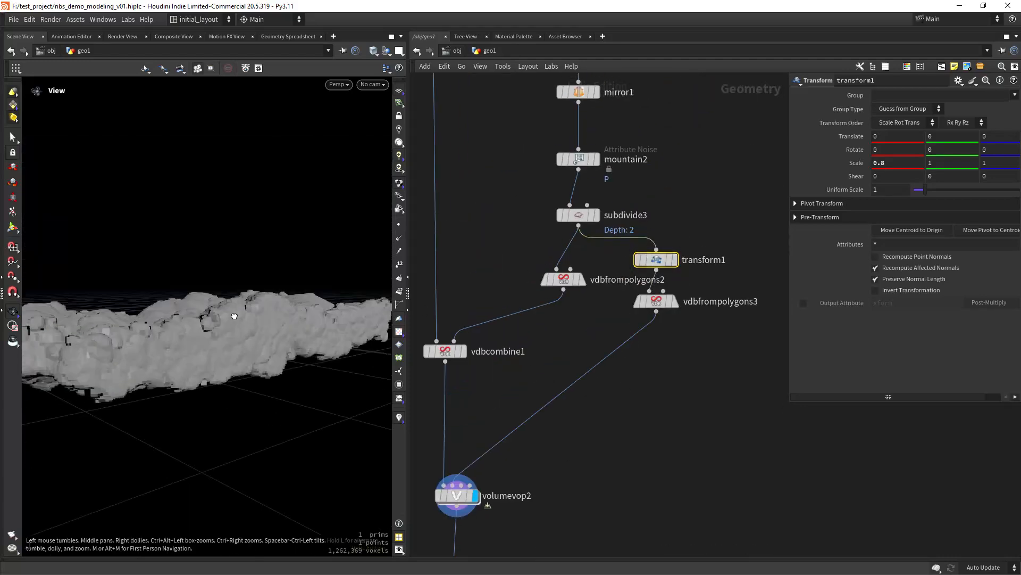
{"action": "left_click_drag", "start_coordinate": [234, 315], "coordinate": [253, 351]}
{"action": "right_click_drag", "start_coordinate": [254, 351], "coordinate": [258, 376]}
{"action": "middle_click_drag", "start_coordinate": [503, 428], "coordinate": [557, 260]}
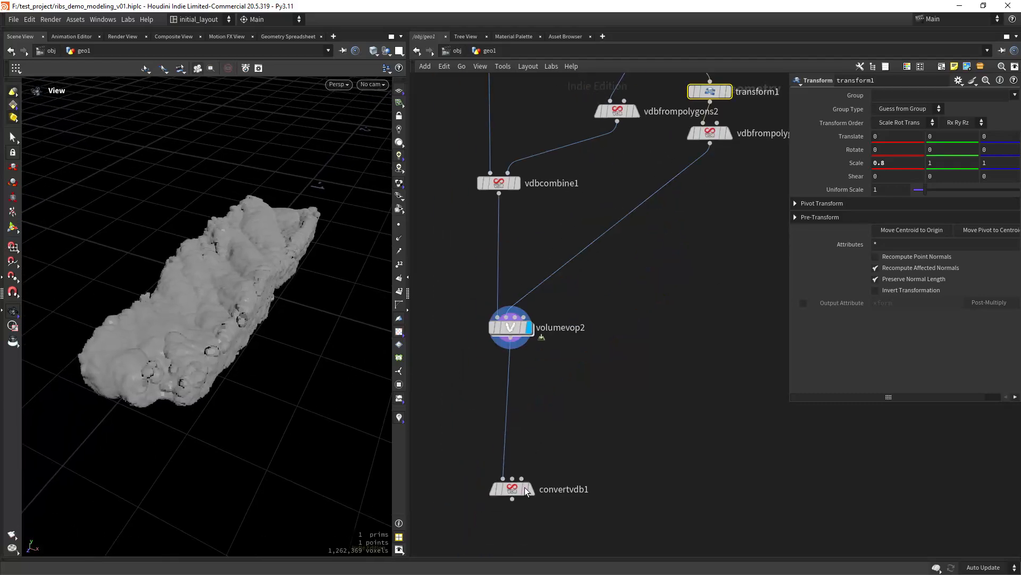
{"action": "left_click", "coordinate": [537, 463]}
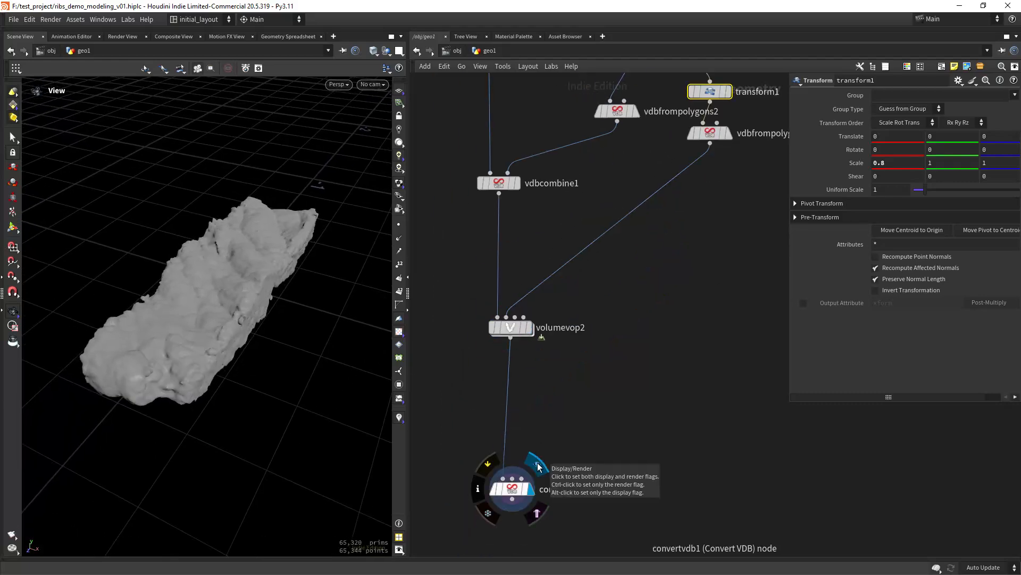
- Redisplay volumevop2's noise volume and go inside its VEX network
{"action": "middle_click_drag", "start_coordinate": [655, 269], "coordinate": [575, 465]}
{"action": "middle_click_drag", "start_coordinate": [485, 397], "coordinate": [576, 292]}
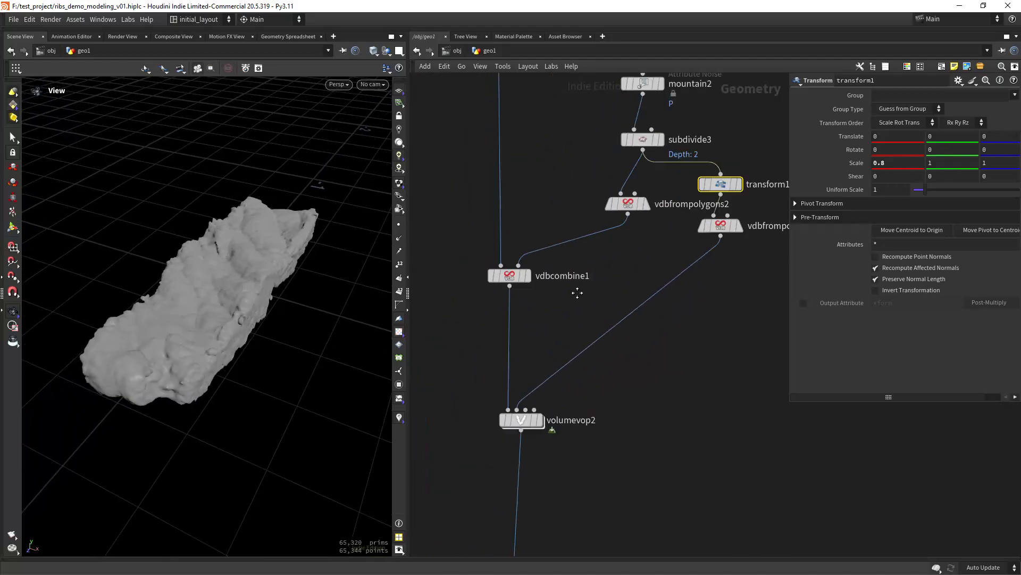
{"action": "left_click", "coordinate": [529, 422]}
{"action": "left_click", "coordinate": [546, 396]}
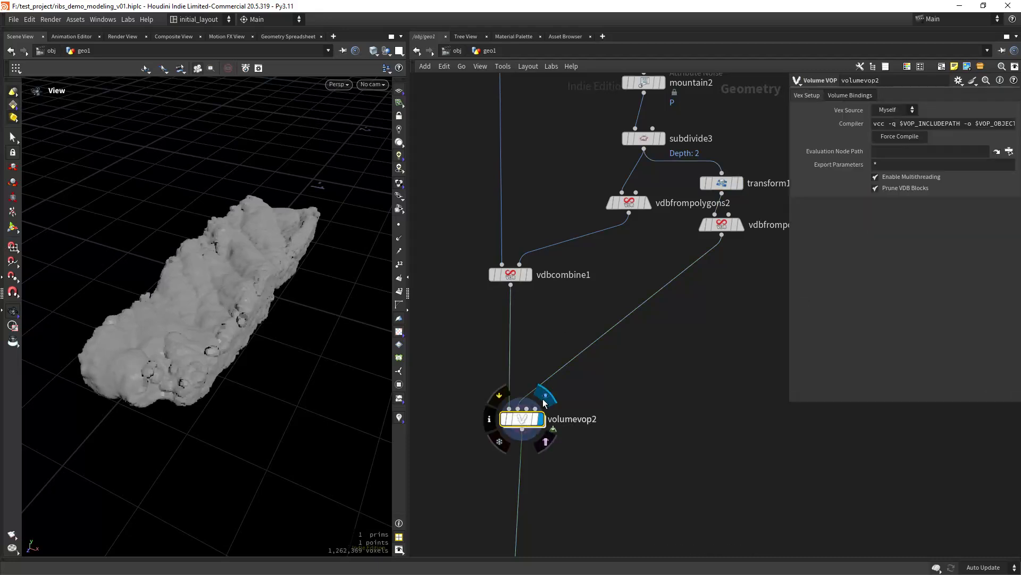
{"action": "double_click", "coordinate": [527, 423]}
- Set turbnoise2's Amplitude to .25 and all three Frequency values to 2
{"action": "middle_click_drag", "start_coordinate": [587, 476], "coordinate": [729, 395]}
{"action": "scroll", "coordinate": [584, 391], "scroll_direction": "down", "scroll_amount": 3}
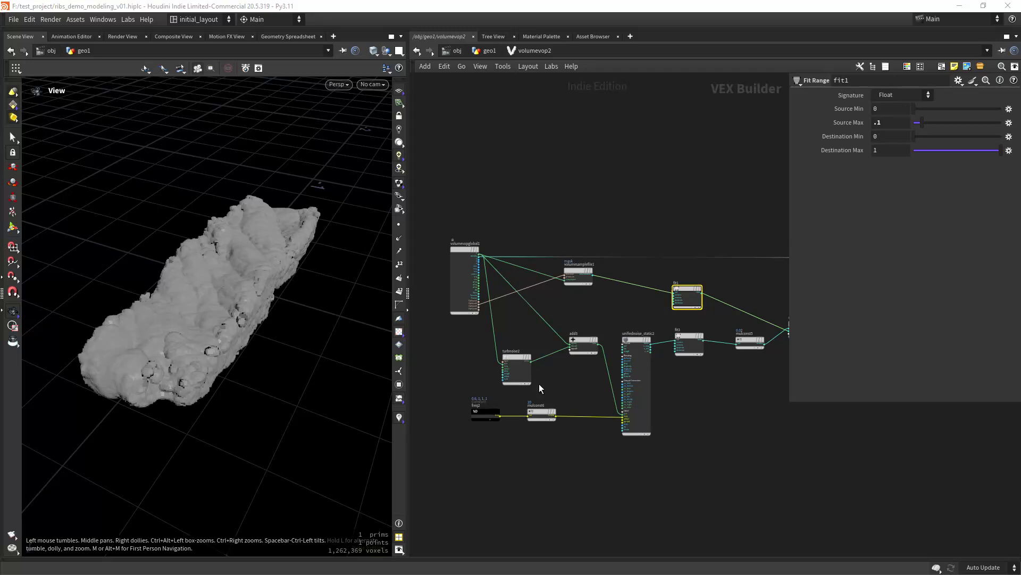
{"action": "left_click", "coordinate": [518, 356]}
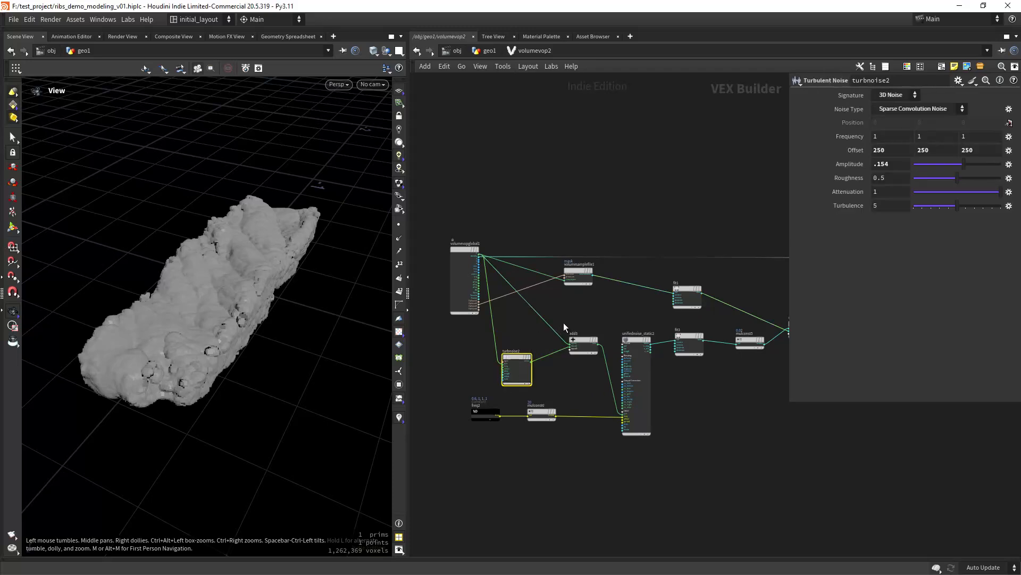
{"action": "double_click", "coordinate": [904, 168]}
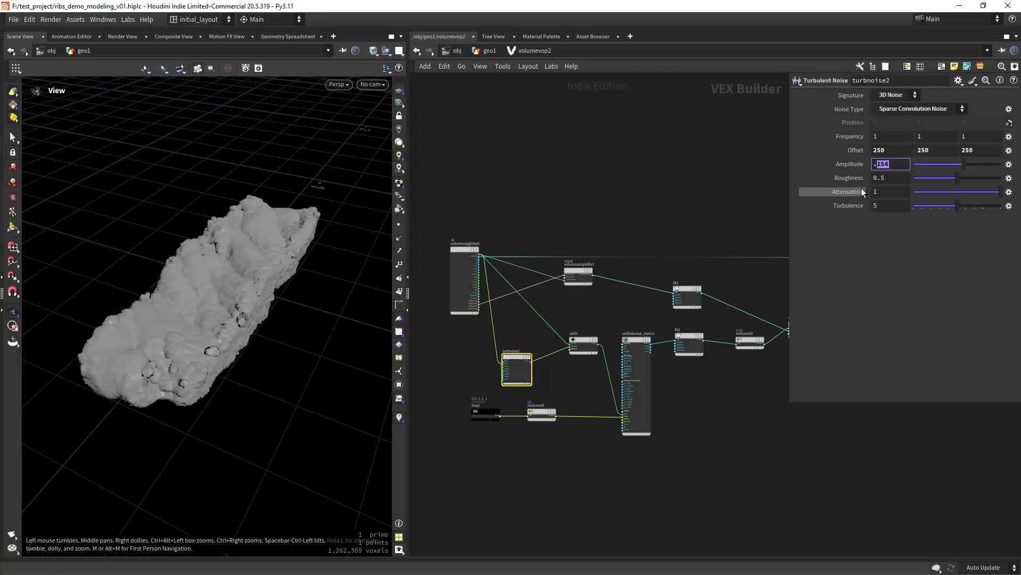
{"action": "type", "text": "25"}
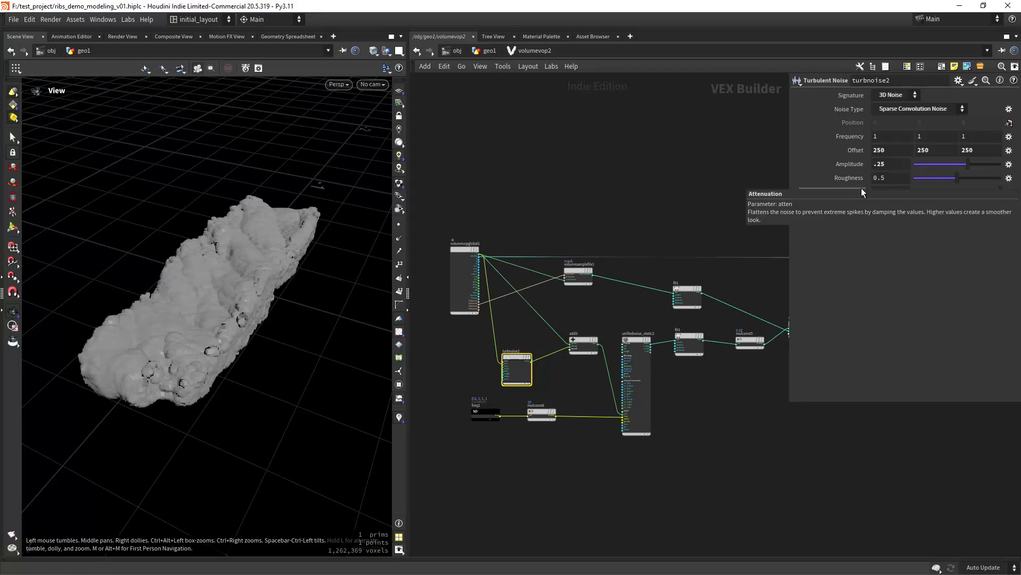
{"action": "key", "text": "Return"}
{"action": "middle_click_drag", "start_coordinate": [855, 139], "coordinate": [838, 121]}
{"action": "left_click_drag", "start_coordinate": [885, 139], "coordinate": [856, 134]}
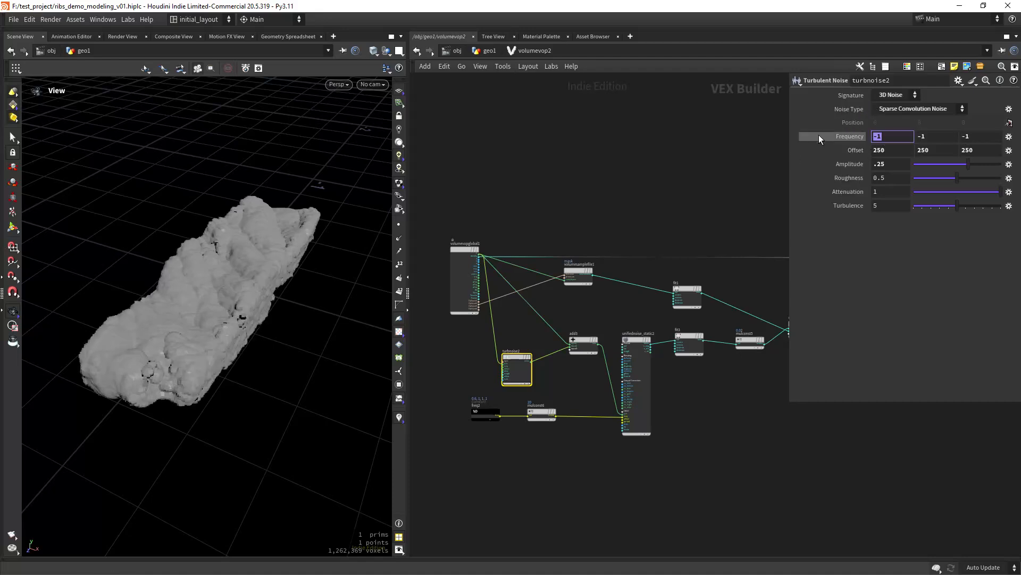
{"action": "type", "text": "2"}
{"action": "key", "text": "Tab"}
{"action": "type", "text": "2"}
{"action": "key", "text": "Tab"}
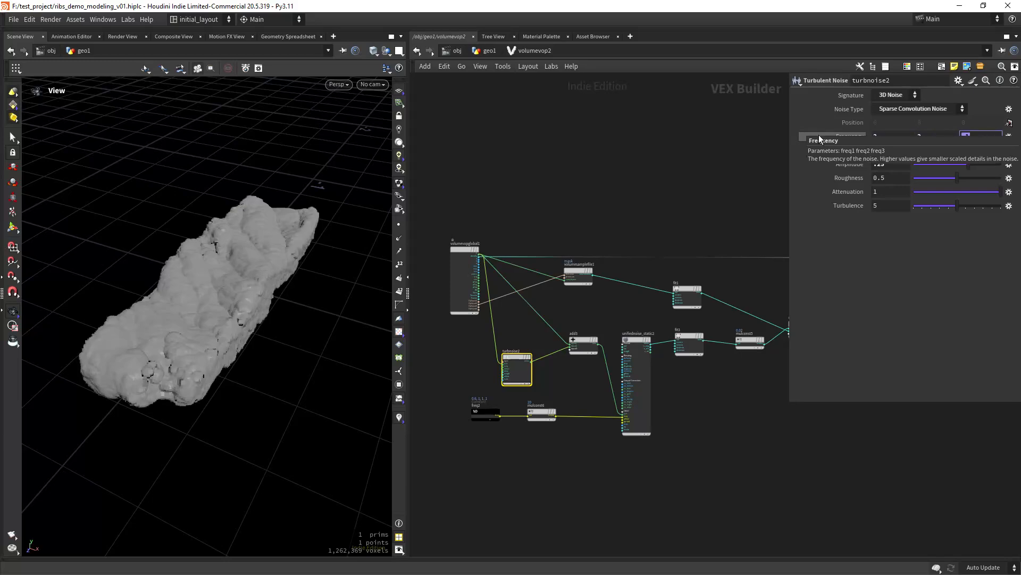
{"action": "type", "text": "2"}
- Set unifiednoise_static2's Lacunarity to 1.6 and all four Offset values to 170
{"action": "left_click_drag", "start_coordinate": [242, 319], "coordinate": [298, 358]}
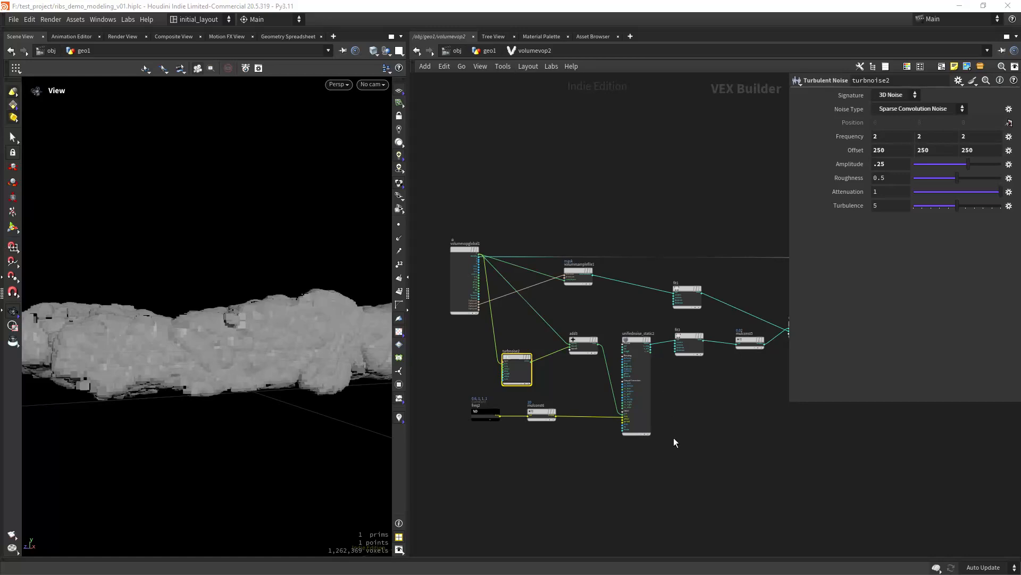
{"action": "left_click", "coordinate": [628, 358]}
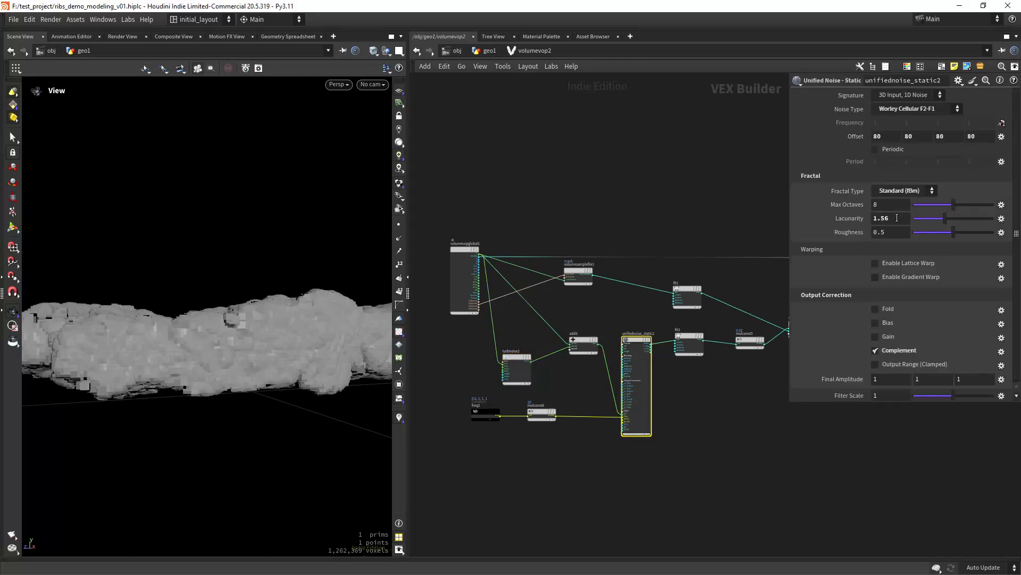
{"action": "left_click_drag", "start_coordinate": [892, 218], "coordinate": [882, 227]}
{"action": "left_click", "coordinate": [886, 136]}
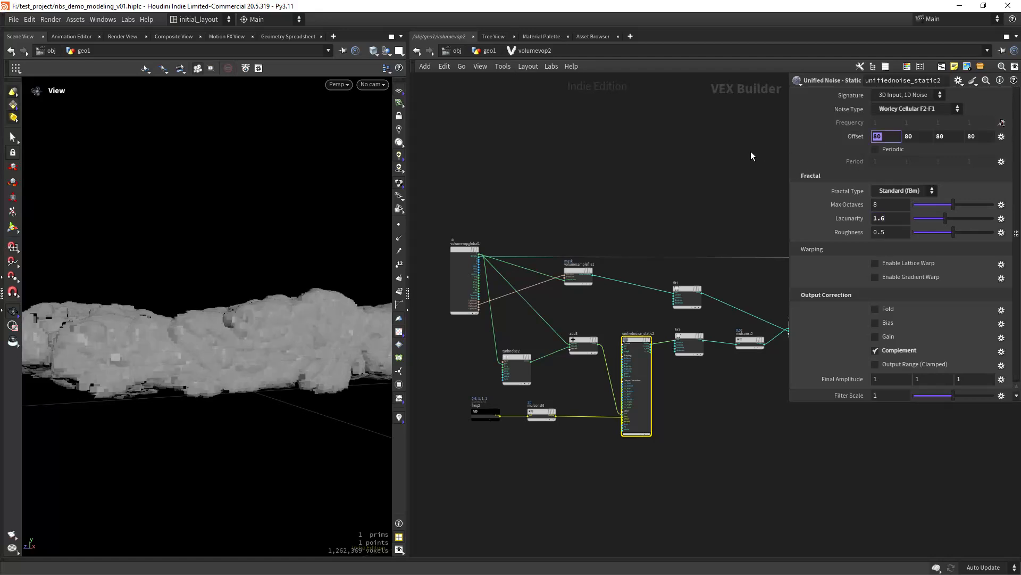
{"action": "type", "text": "170"}
{"action": "key", "text": "Tab"}
{"action": "type", "text": "170"}
{"action": "key", "text": "Tab"}
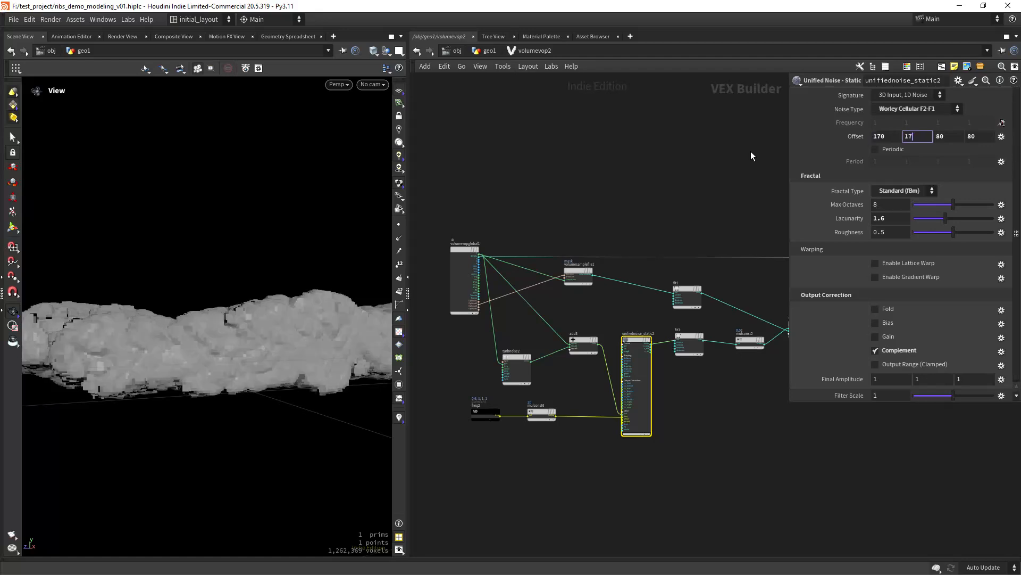
{"action": "type", "text": "170"}
{"action": "key", "text": "Tab"}
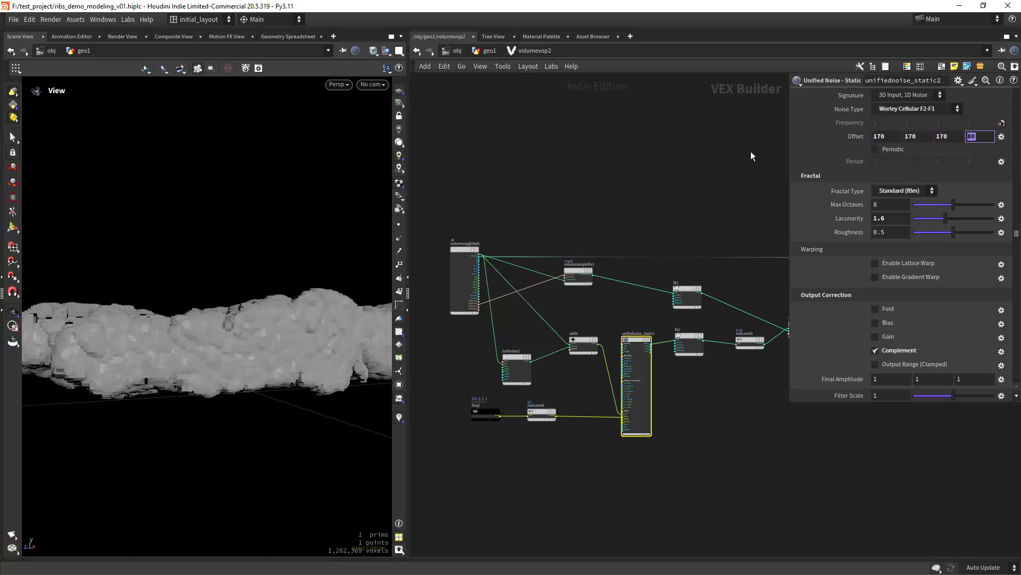
{"action": "type", "text": "170"}
{"action": "key", "text": "Tab"}
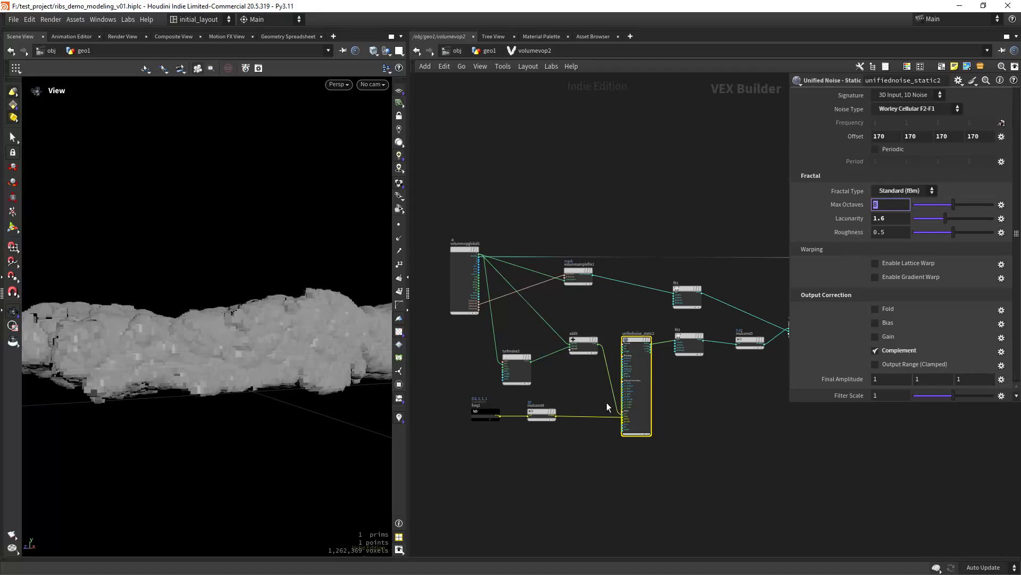
- Review the downstream fit3 and mulconst5 nodes, then return to the geometry network
{"action": "middle_click_drag", "start_coordinate": [683, 437], "coordinate": [544, 448]}
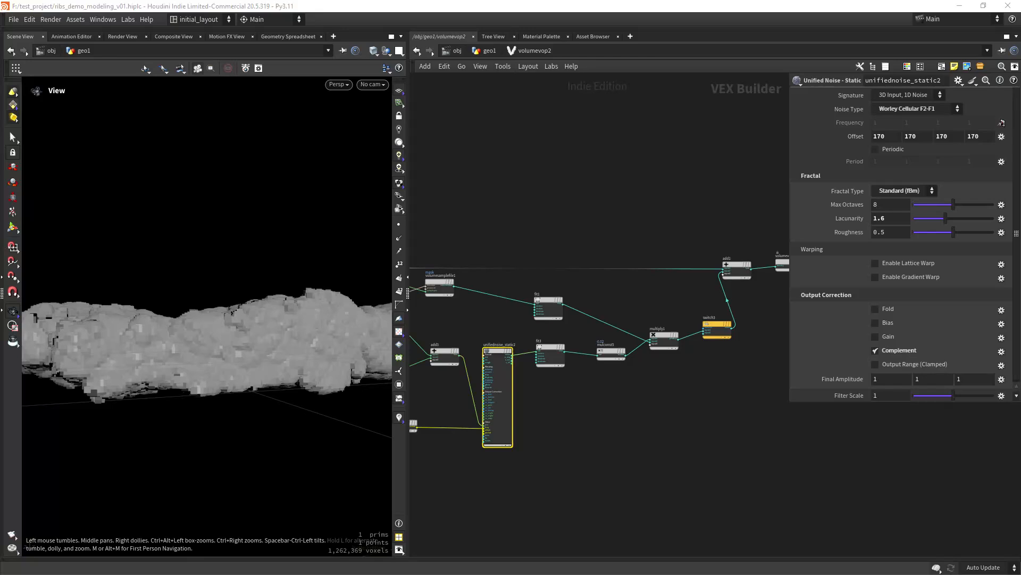
{"action": "left_click", "coordinate": [542, 362]}
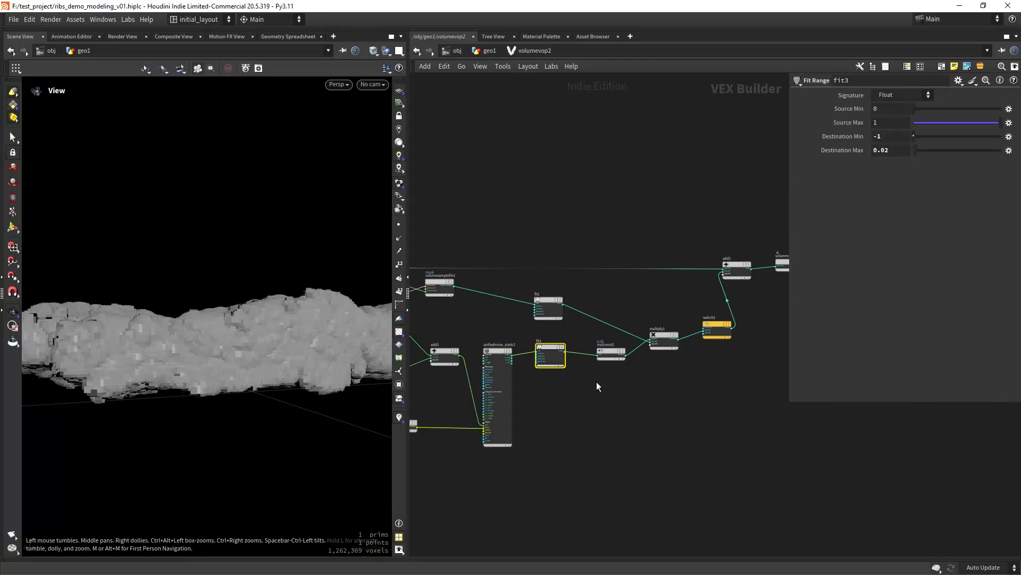
{"action": "middle_click_drag", "start_coordinate": [618, 404], "coordinate": [577, 424]}
{"action": "left_click", "coordinate": [569, 375]}
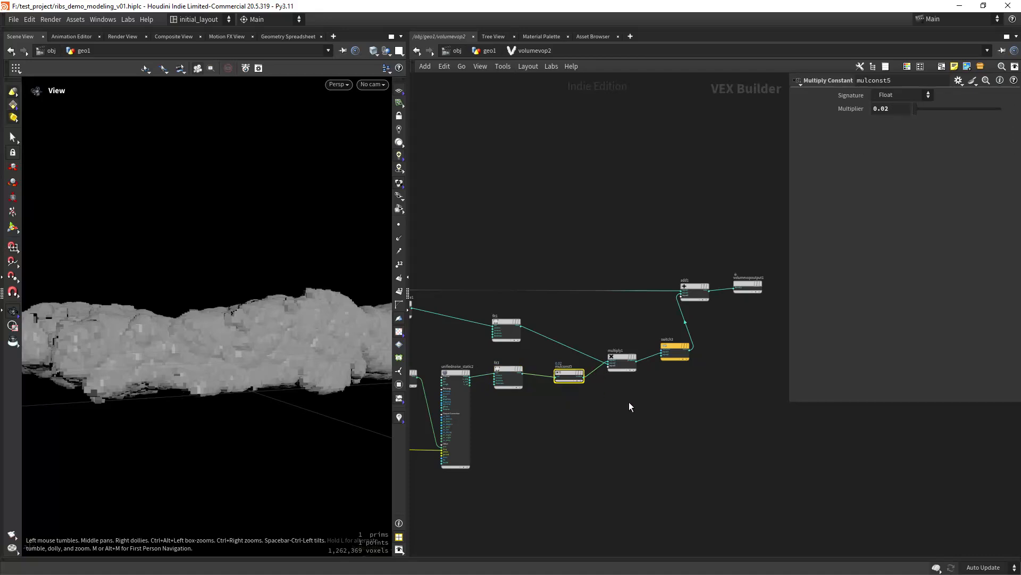
{"action": "middle_click_drag", "start_coordinate": [695, 376], "coordinate": [690, 408]}
{"action": "key", "text": "u"}
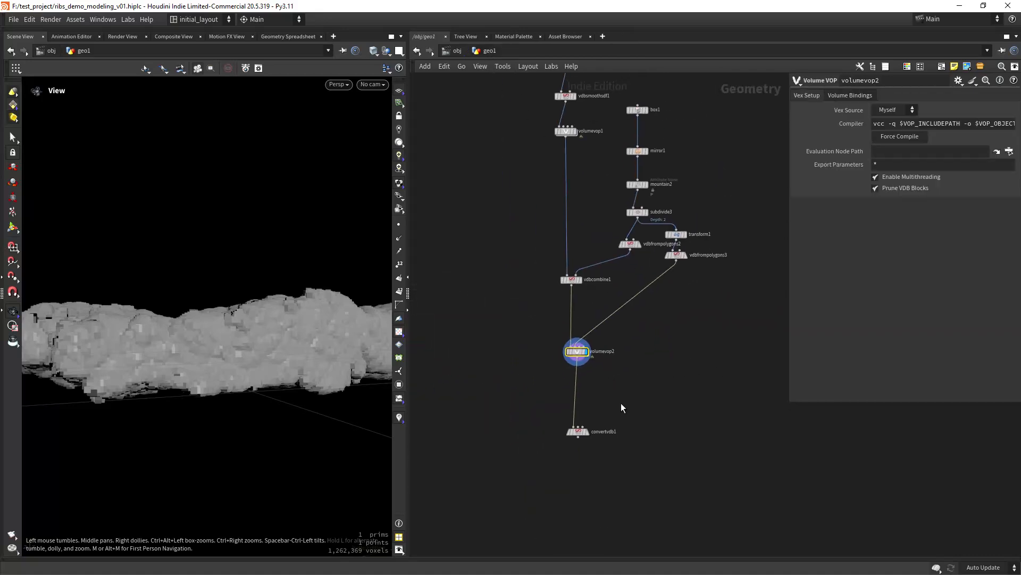
{"action": "key", "text": "ctrl+s"}
{"action": "left_click", "coordinate": [590, 420]}
{"action": "left_click_drag", "start_coordinate": [580, 432], "coordinate": [584, 412]}
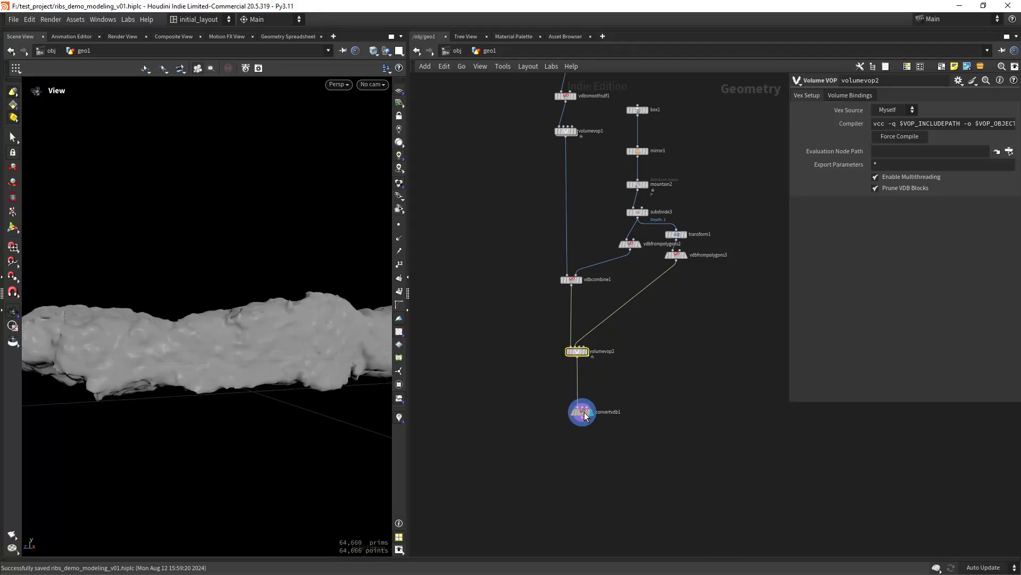
{"action": "middle_click_drag", "start_coordinate": [538, 164], "coordinate": [541, 371]}
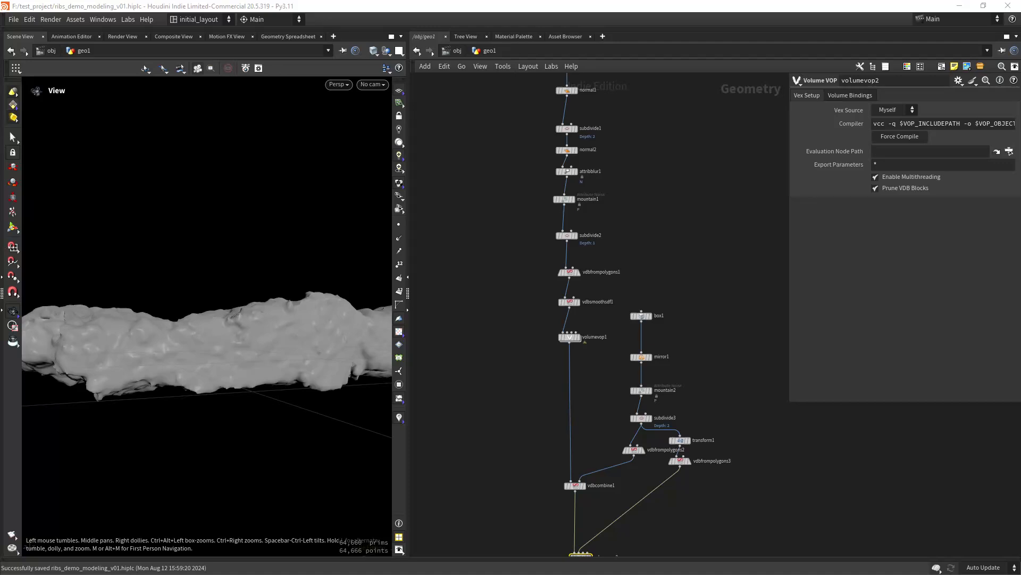
{"action": "left_click_drag", "start_coordinate": [521, 249], "coordinate": [569, 277]}
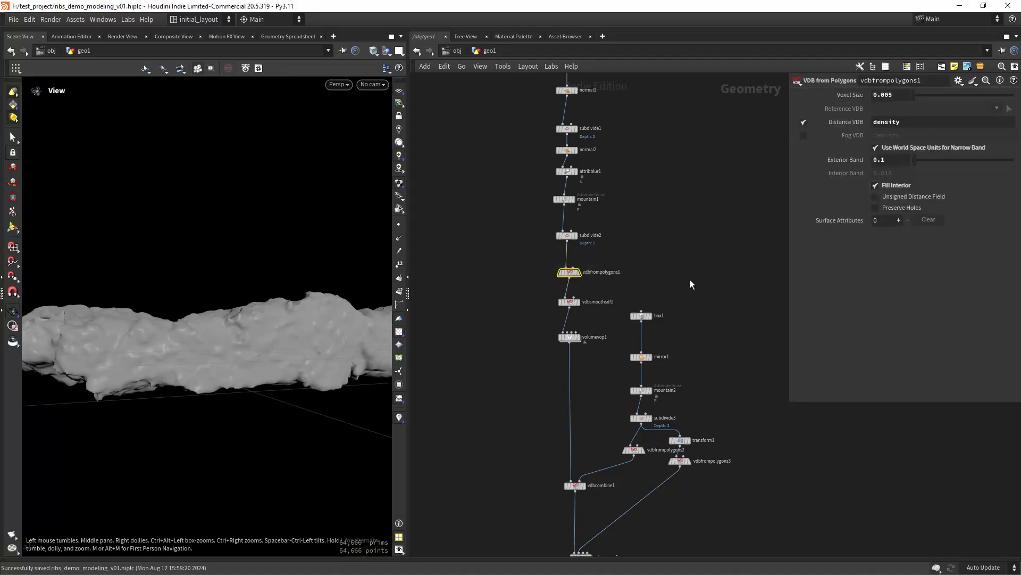
{"action": "middle_click_drag", "start_coordinate": [627, 511], "coordinate": [578, 403]}
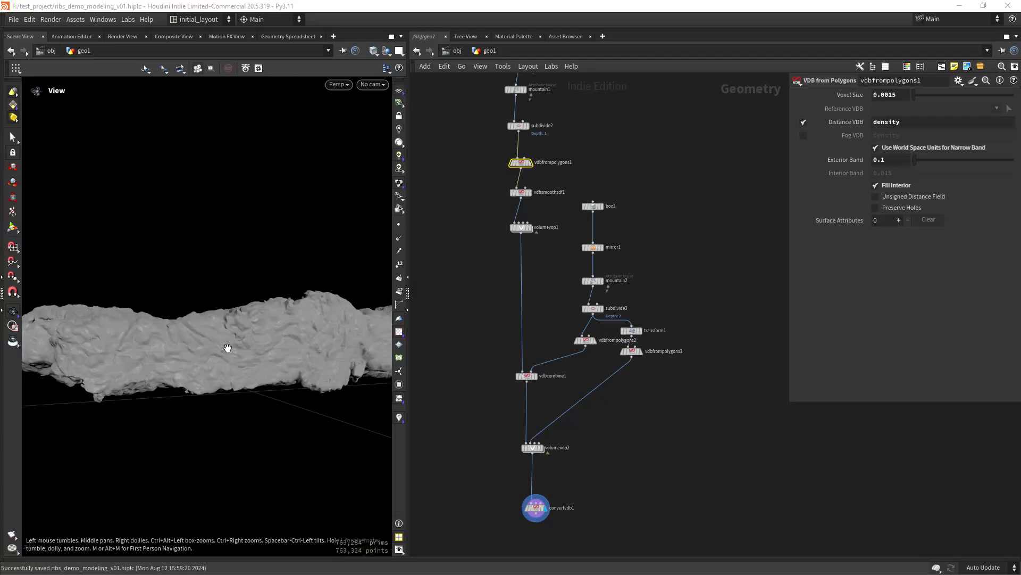
{"action": "left_click_drag", "start_coordinate": [407, 340], "coordinate": [577, 335]}
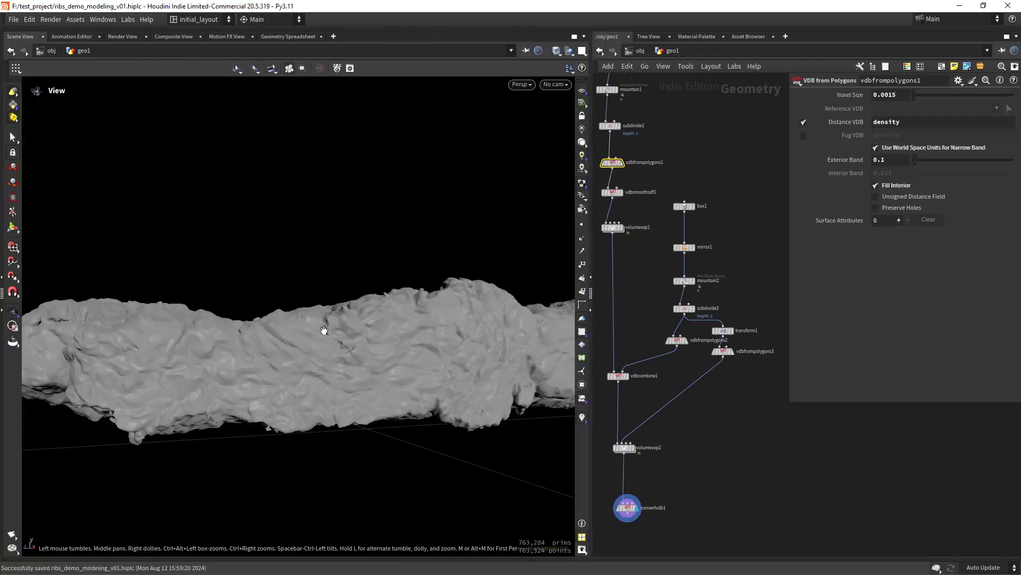
{"action": "left_click_drag", "start_coordinate": [323, 330], "coordinate": [296, 326]}
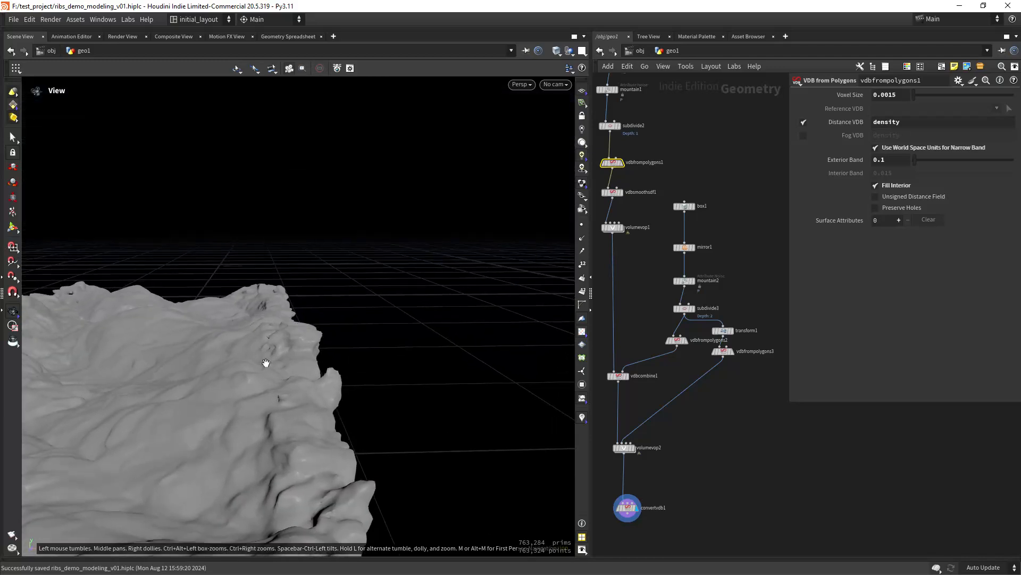
{"action": "left_click_drag", "start_coordinate": [285, 406], "coordinate": [260, 385]}
{"action": "mouse_move", "coordinate": [278, 324]}
{"action": "left_mouse_down"}
{"action": "mouse_move", "coordinate": [266, 365]}
{"action": "mouse_move", "coordinate": [237, 365]}
{"action": "mouse_move", "coordinate": [271, 355]}
{"action": "mouse_move", "coordinate": [198, 292]}
{"action": "mouse_move", "coordinate": [269, 322]}
{"action": "left_mouse_up"}
{"action": "middle_click_drag", "start_coordinate": [617, 161], "coordinate": [655, 282]}
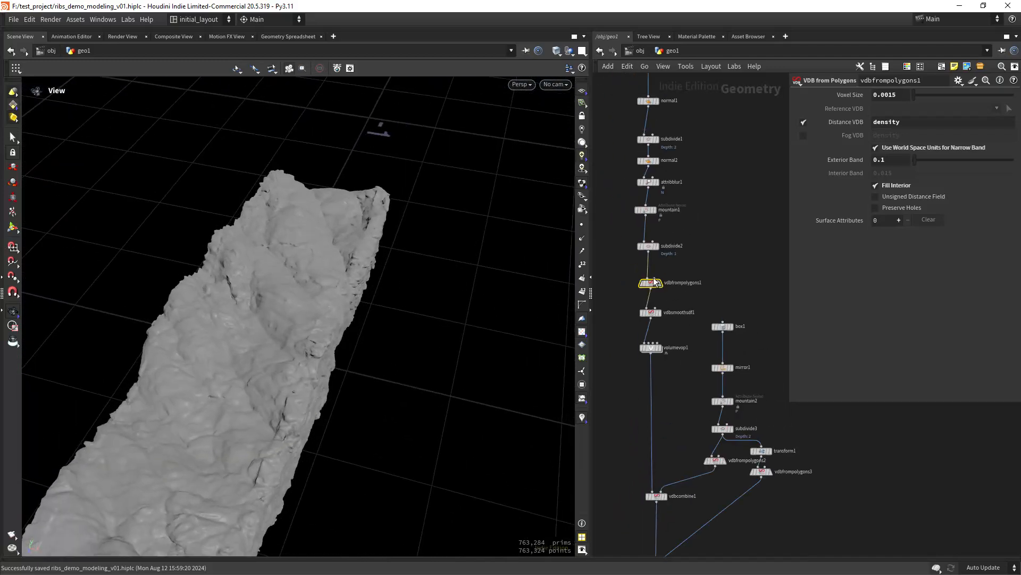
{"action": "left_click_drag", "start_coordinate": [904, 94], "coordinate": [887, 95]}
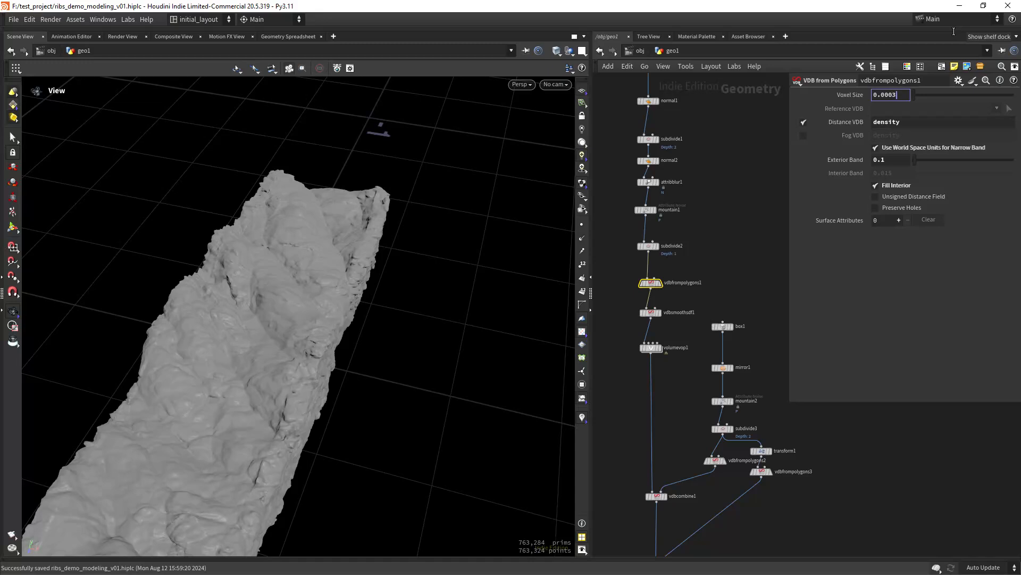
{"action": "type", "text": "03"}
{"action": "key", "text": "Return"}
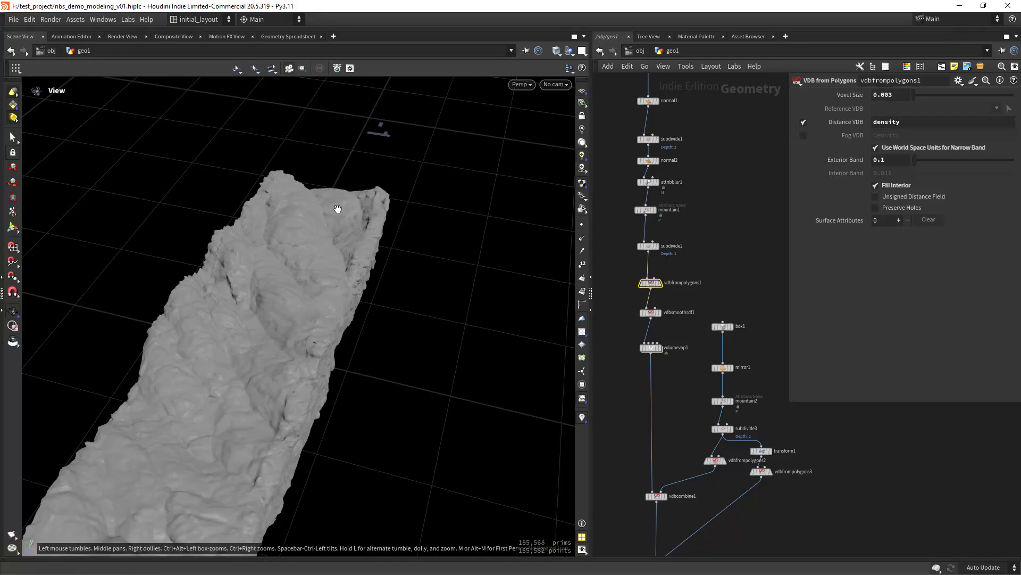
{"action": "right_click_drag", "start_coordinate": [361, 228], "coordinate": [357, 258]}
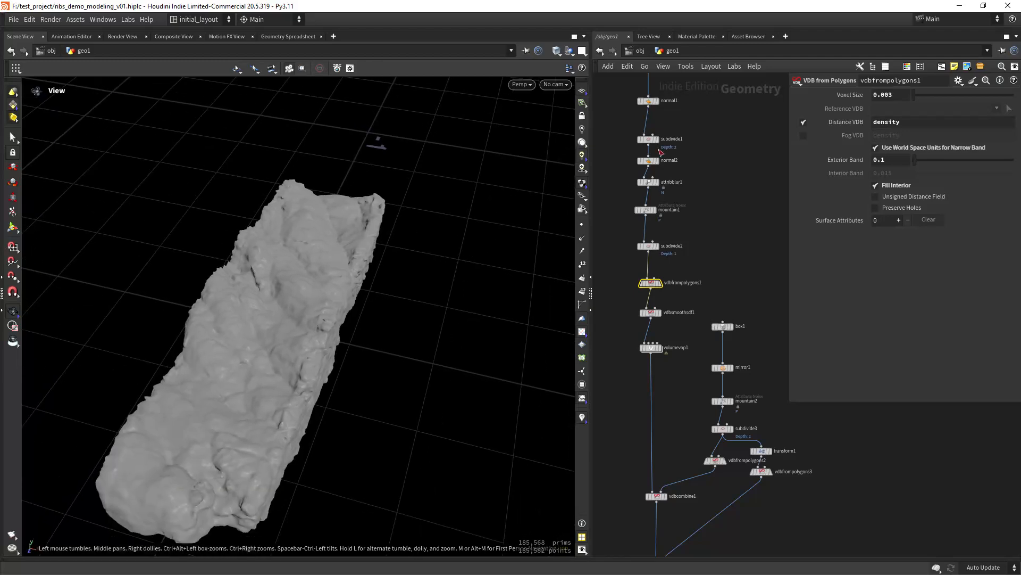
{"action": "left_click_drag", "start_coordinate": [432, 313], "coordinate": [349, 323]}
{"action": "right_click_drag", "start_coordinate": [349, 322], "coordinate": [367, 288]}
{"action": "left_click_drag", "start_coordinate": [367, 288], "coordinate": [350, 308]}
{"action": "middle_click_drag", "start_coordinate": [692, 435], "coordinate": [649, 336]}
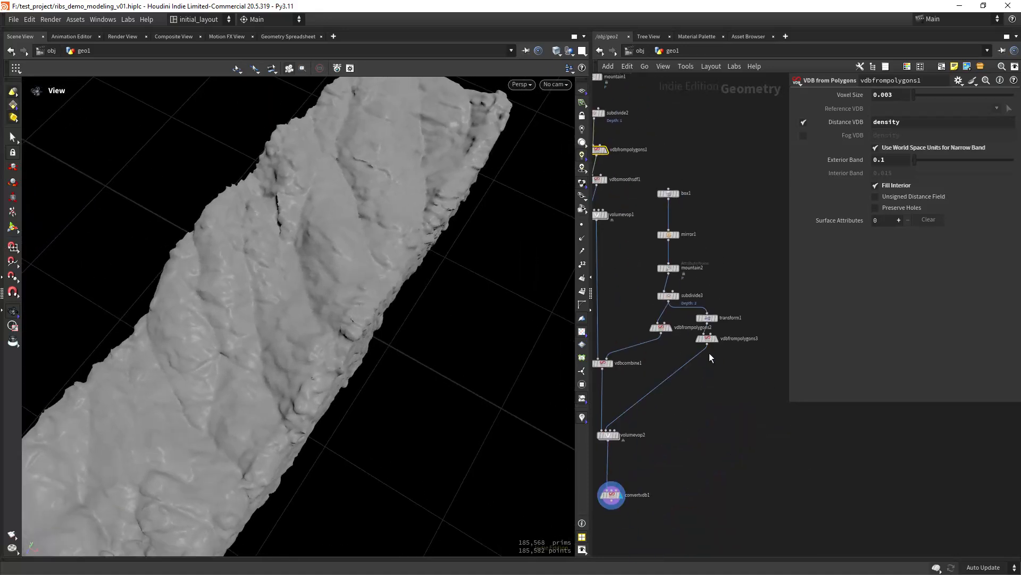
- Change transform1's Scale X from 0.8 to 0.9 and orbit around the rib mesh to review it
{"action": "left_click", "coordinate": [711, 315]}
{"action": "key", "text": "Escape"}
{"action": "left_click", "coordinate": [714, 320]}
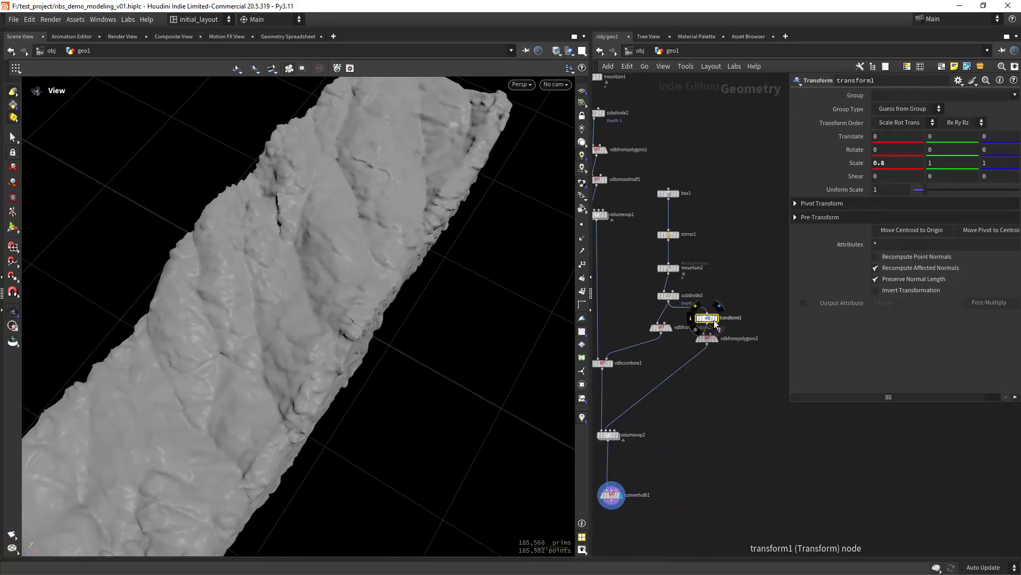
{"action": "left_click", "coordinate": [883, 165]}
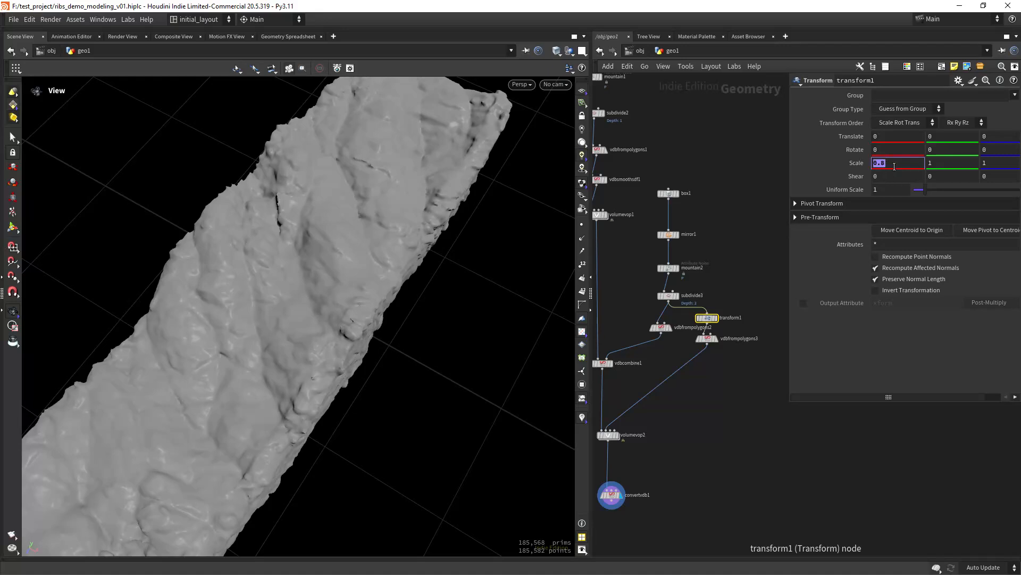
{"action": "left_click", "coordinate": [896, 167]}
{"action": "type", "text": "9"}
{"action": "key", "text": "Return"}
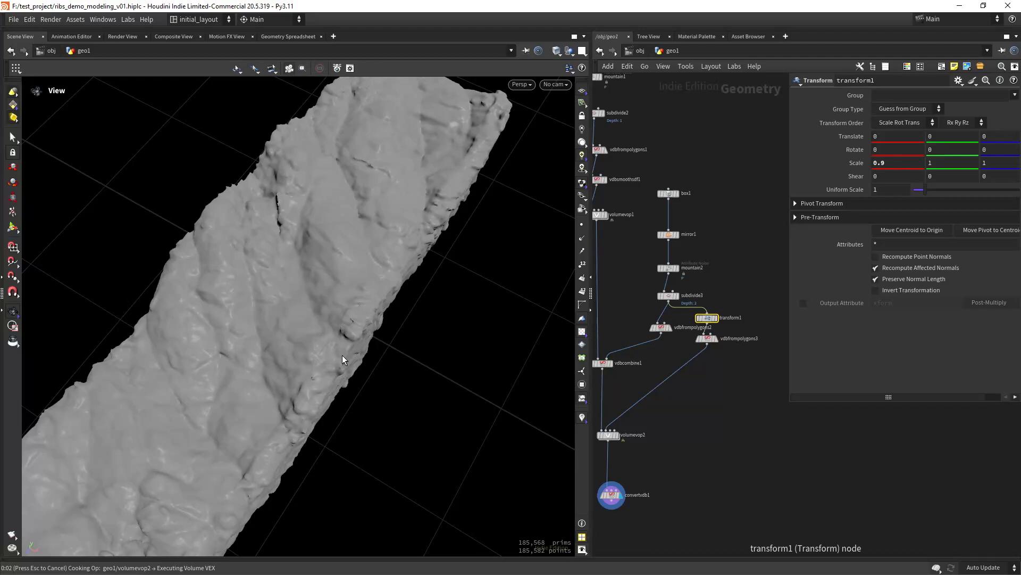
{"action": "scroll", "coordinate": [345, 338], "scroll_direction": "up", "scroll_amount": 2}
{"action": "mouse_move", "coordinate": [342, 336]}
{"action": "left_mouse_down"}
{"action": "mouse_move", "coordinate": [317, 349]}
{"action": "mouse_move", "coordinate": [354, 318]}
{"action": "mouse_move", "coordinate": [303, 351]}
{"action": "mouse_move", "coordinate": [335, 315]}
{"action": "mouse_move", "coordinate": [337, 352]}
{"action": "mouse_move", "coordinate": [333, 333]}
{"action": "mouse_move", "coordinate": [312, 342]}
{"action": "mouse_move", "coordinate": [343, 299]}
{"action": "mouse_move", "coordinate": [365, 305]}
{"action": "mouse_move", "coordinate": [303, 335]}
{"action": "mouse_move", "coordinate": [324, 342]}
{"action": "left_mouse_up"}
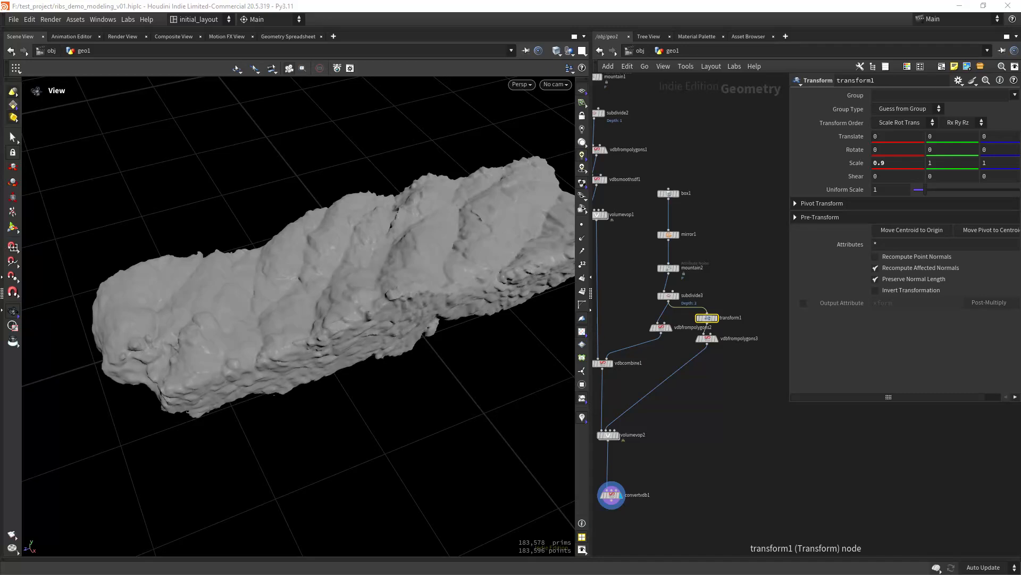
{"action": "scroll", "coordinate": [358, 278], "scroll_direction": "up", "scroll_amount": 3}
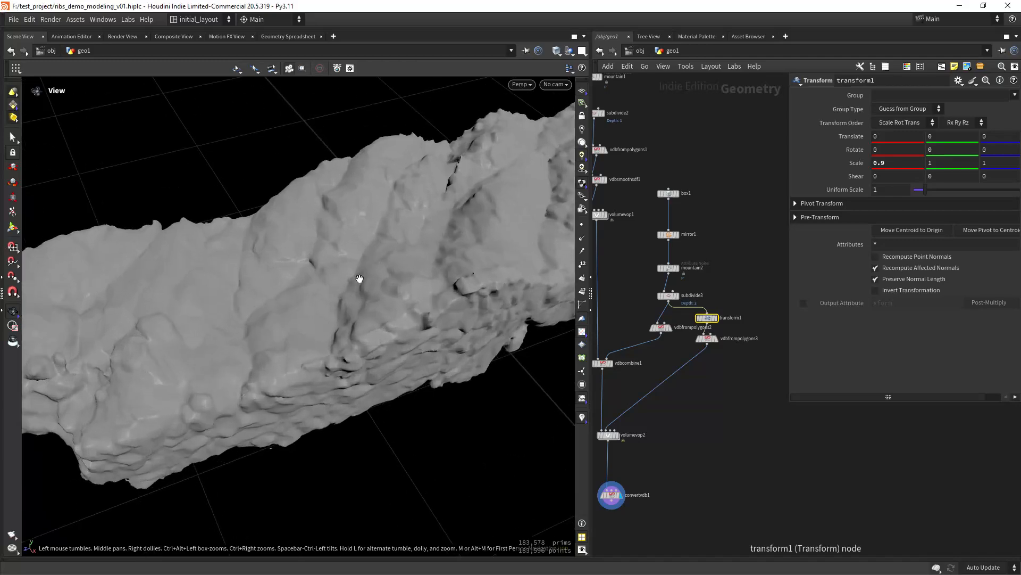
{"action": "left_click_drag", "start_coordinate": [351, 294], "coordinate": [384, 294]}
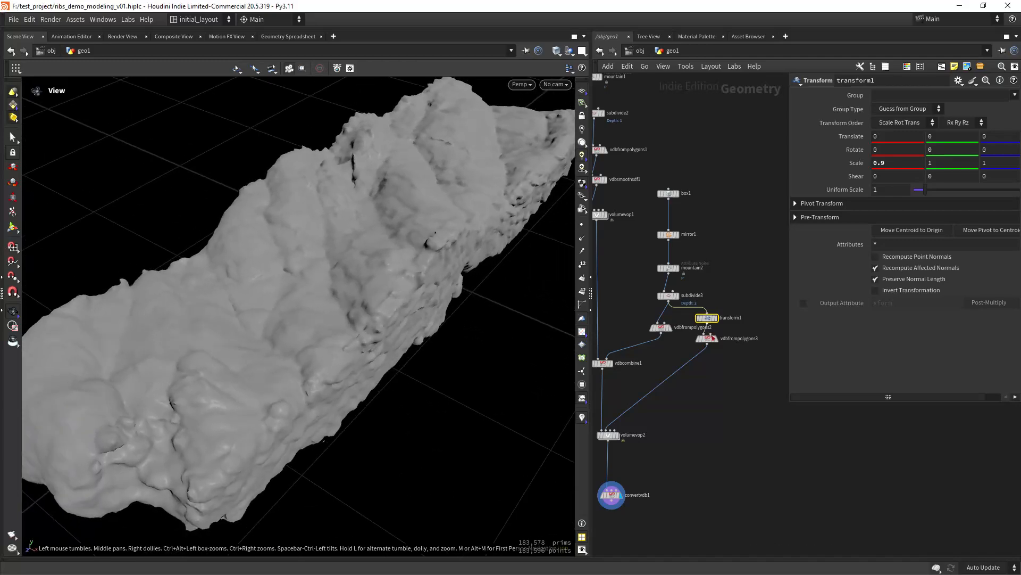
{"action": "scroll", "coordinate": [741, 342], "scroll_direction": "down", "scroll_amount": 2}
- Inside volumevop2, set fit1's Source Max to 0.25
{"action": "double_click", "coordinate": [645, 385]}
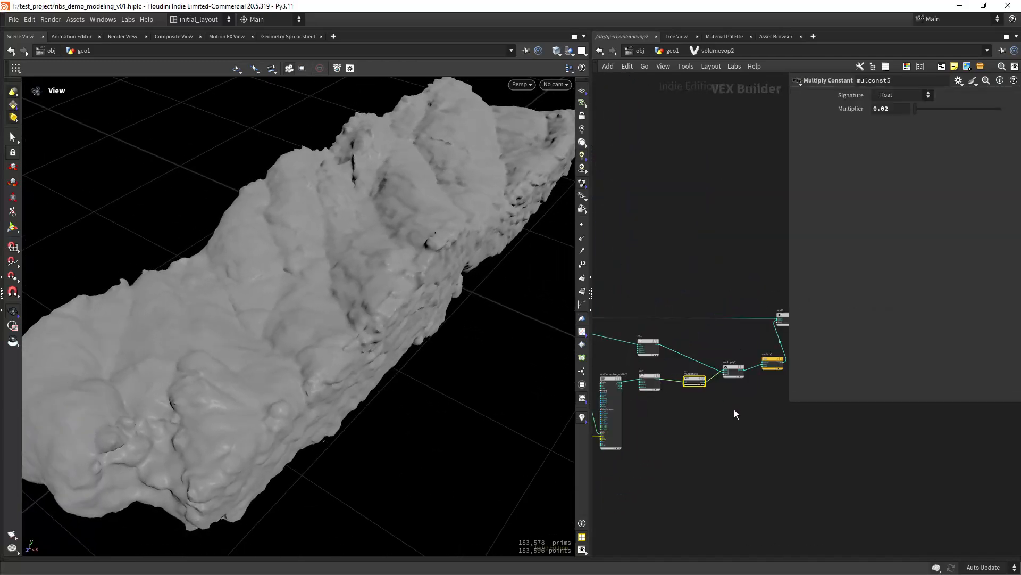
{"action": "right_click", "coordinate": [692, 318]}
{"action": "left_click", "coordinate": [664, 333]}
{"action": "scroll", "coordinate": [663, 332], "scroll_direction": "up", "scroll_amount": 4}
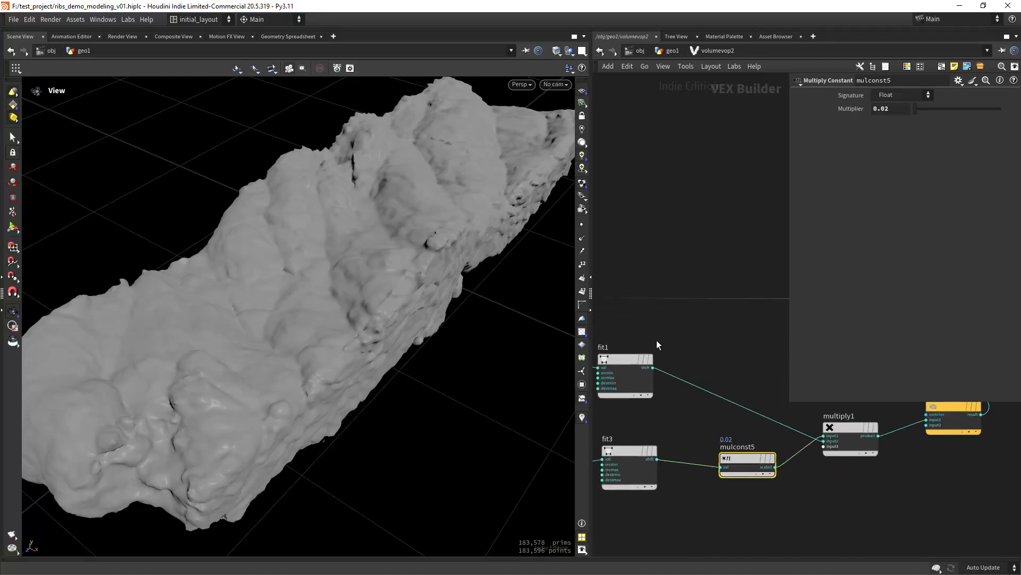
{"action": "middle_click_drag", "start_coordinate": [657, 340], "coordinate": [698, 328]}
{"action": "left_click", "coordinate": [667, 378]}
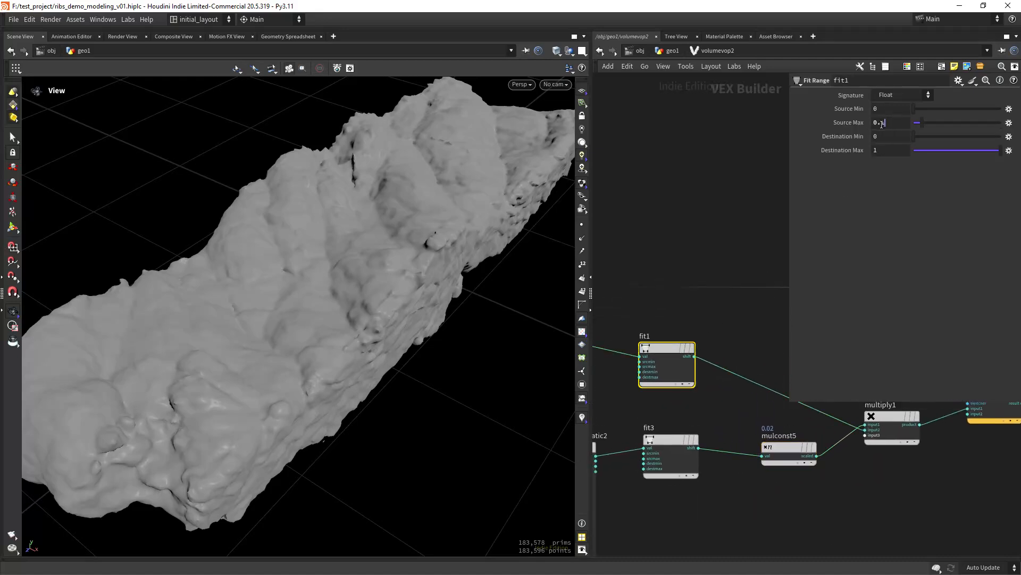
{"action": "left_click_drag", "start_coordinate": [882, 124], "coordinate": [890, 125]}
{"action": "key", "text": "Return"}
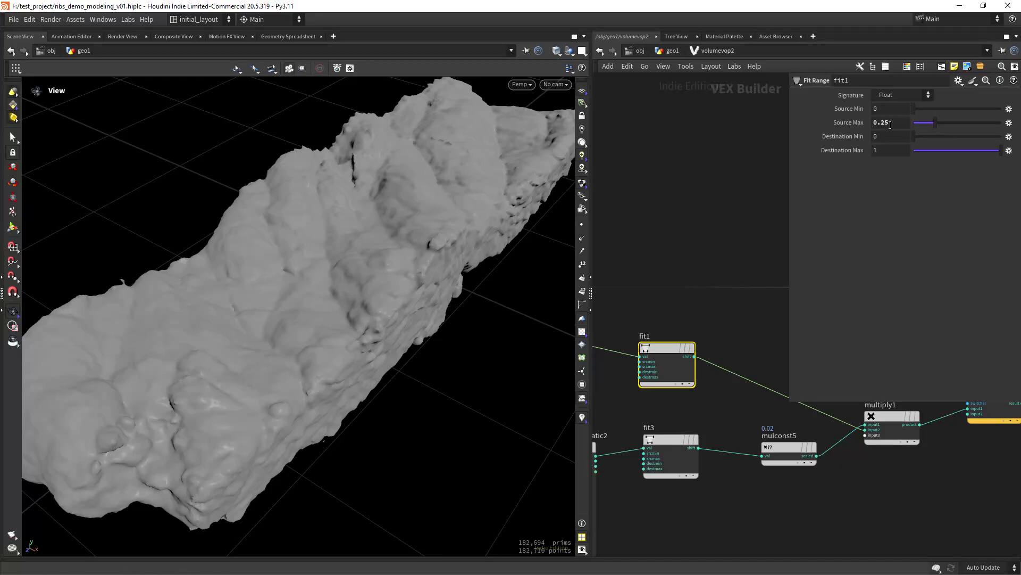
- Check the shrunken rock mesh and go back up to the geo1 network
{"action": "left_click_drag", "start_coordinate": [424, 304], "coordinate": [503, 230]}
{"action": "left_click", "coordinate": [671, 50]}
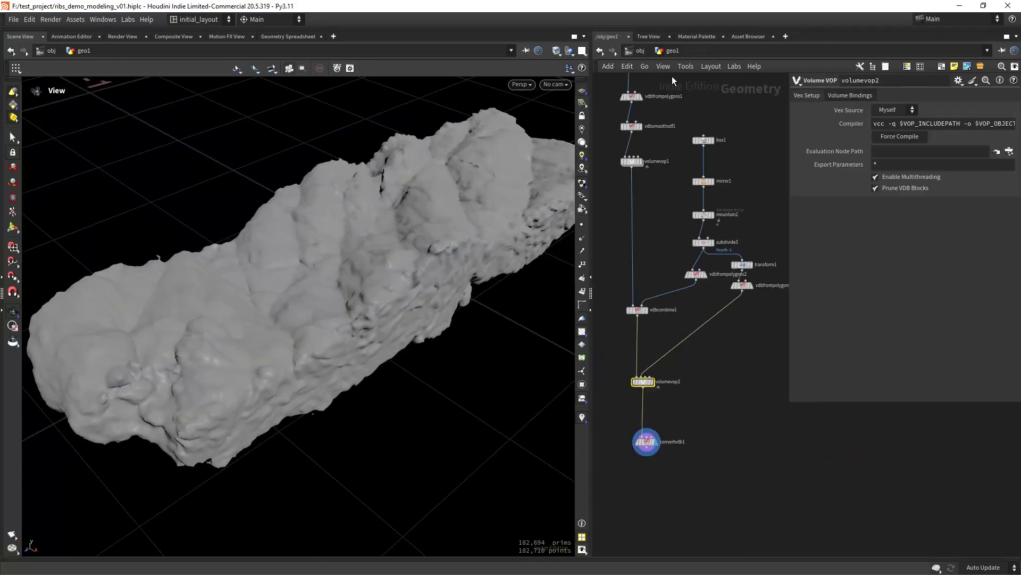
{"action": "left_click_drag", "start_coordinate": [477, 268], "coordinate": [433, 290]}
{"action": "middle_click_drag", "start_coordinate": [657, 207], "coordinate": [704, 365]}
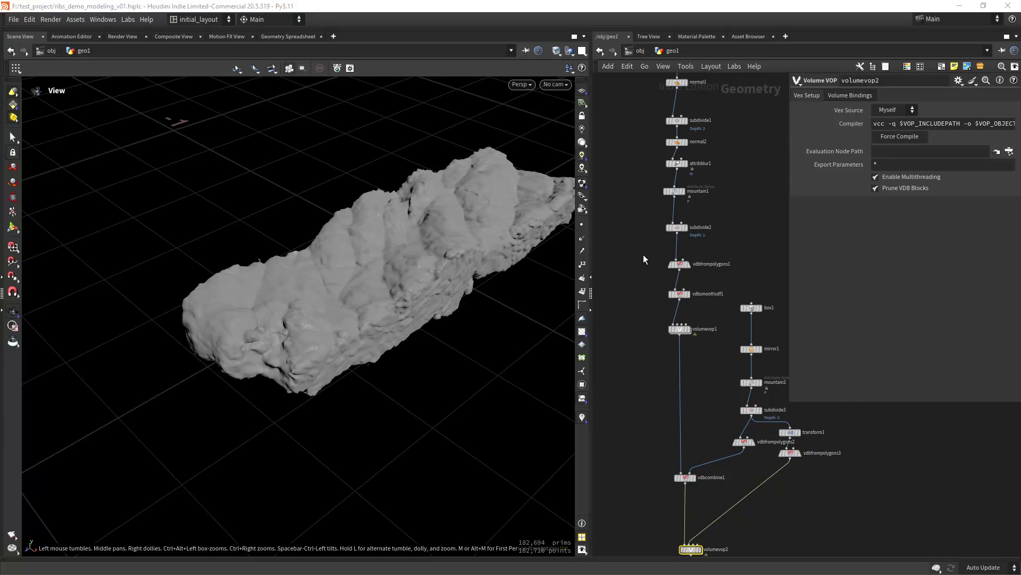
- Change vdbfrompolygons1's Voxel Size from 0.003 to 0.0015 and inspect the denser mesh up close
{"action": "left_click", "coordinate": [679, 263]}
{"action": "middle_click_drag", "start_coordinate": [739, 258], "coordinate": [692, 245]}
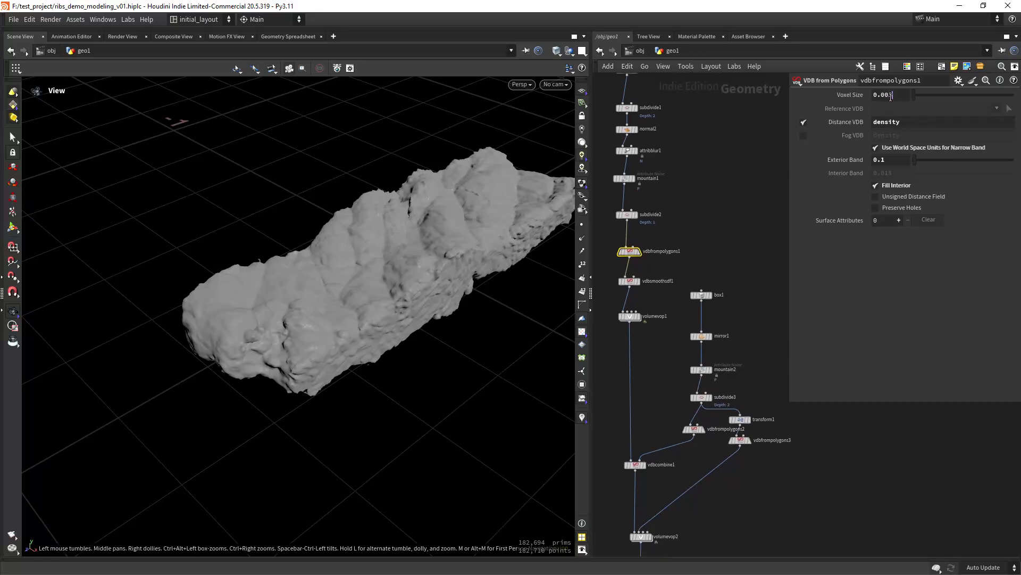
{"action": "left_click_drag", "start_coordinate": [889, 97], "coordinate": [888, 98]}
{"action": "type", "text": "5"}
{"action": "key", "text": "Return"}
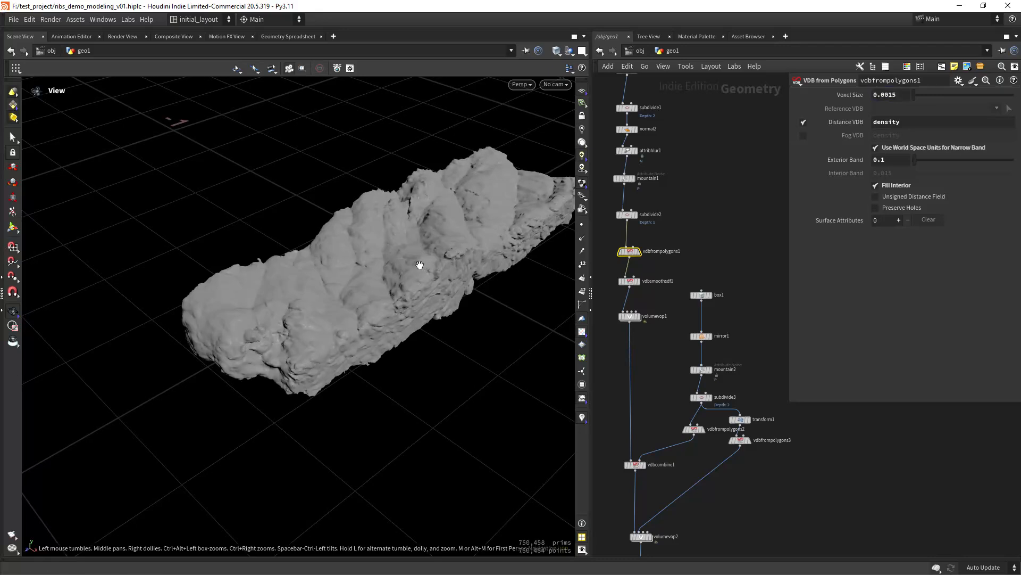
{"action": "right_click_drag", "start_coordinate": [420, 265], "coordinate": [412, 250]}
{"action": "left_click_drag", "start_coordinate": [413, 251], "coordinate": [424, 315]}
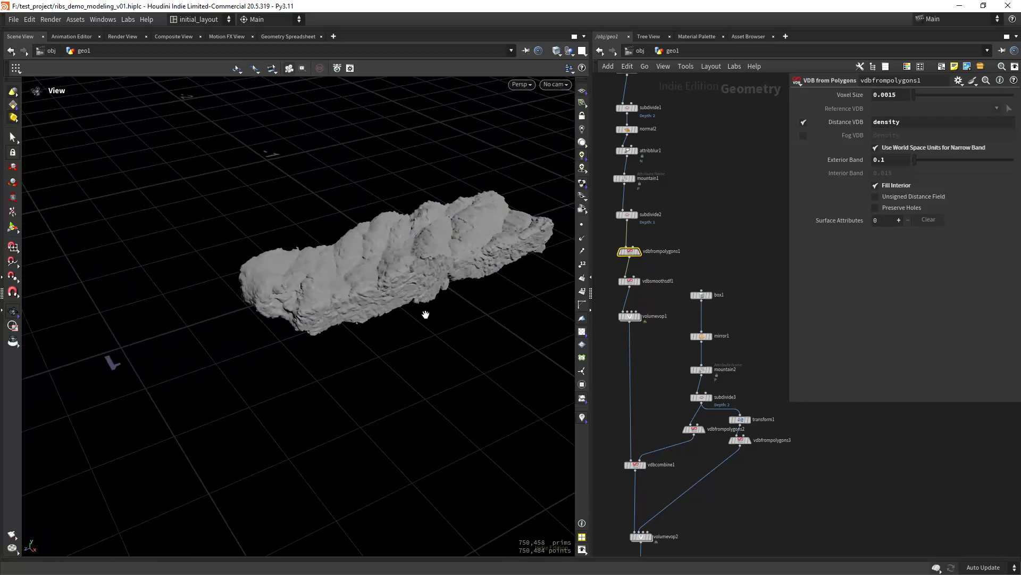
- Add a File Cache node with Time Dependent Cache off, renamed ribs_noise_demo
{"action": "scroll", "coordinate": [674, 438], "scroll_direction": "down", "scroll_amount": 5}
{"action": "key", "text": "Tab"}
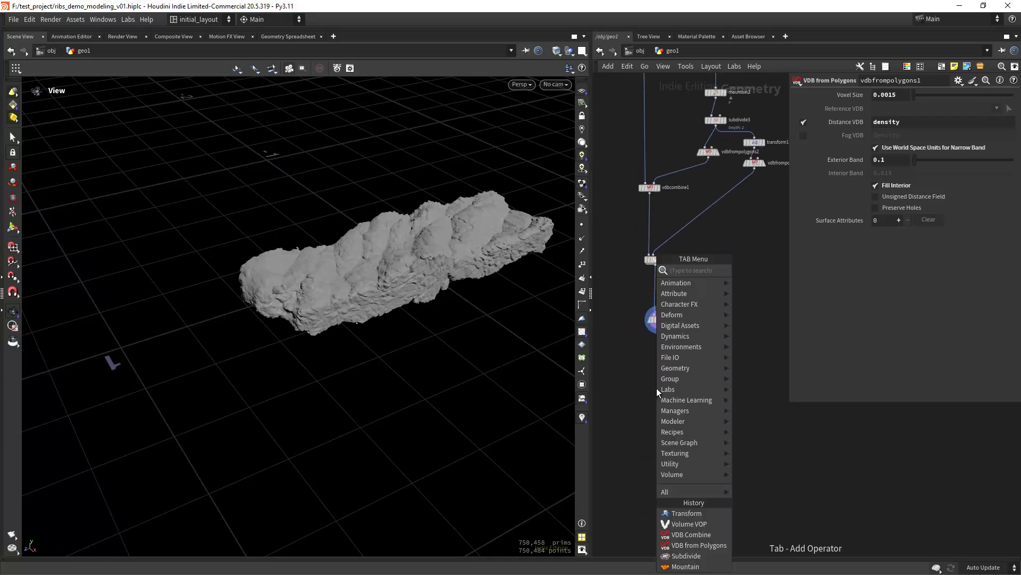
{"action": "type", "text": "filec"}
{"action": "key", "text": "Return"}
{"action": "left_click", "coordinate": [657, 388]}
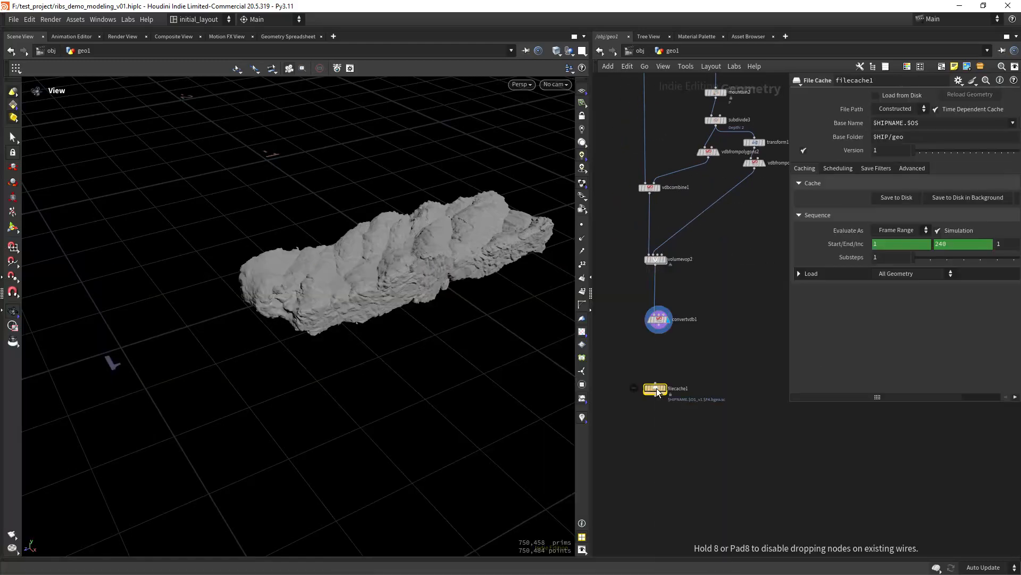
{"action": "left_click", "coordinate": [936, 109]}
{"action": "scroll", "coordinate": [695, 410], "scroll_direction": "up", "scroll_amount": 8}
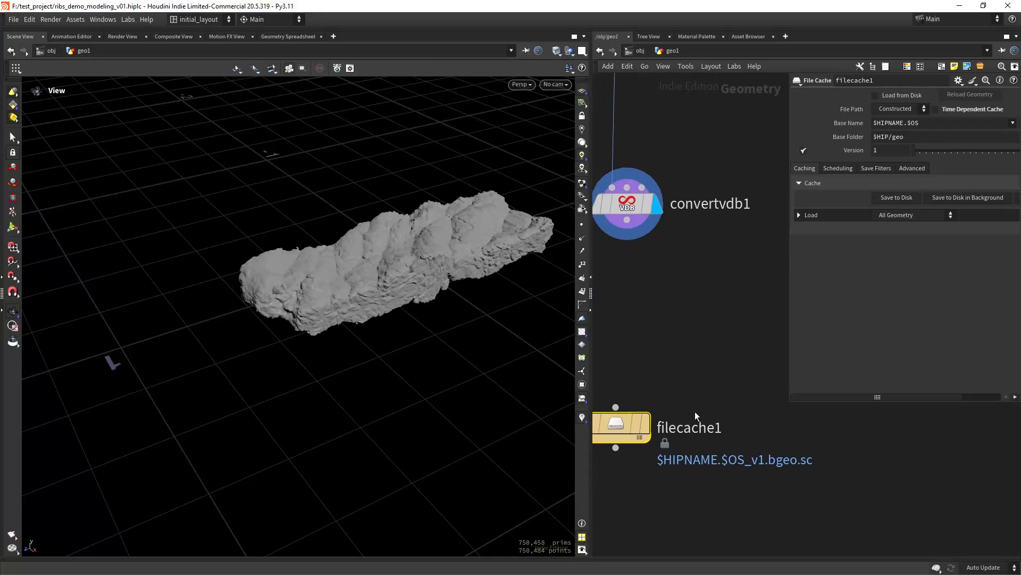
{"action": "double_click", "coordinate": [692, 434]}
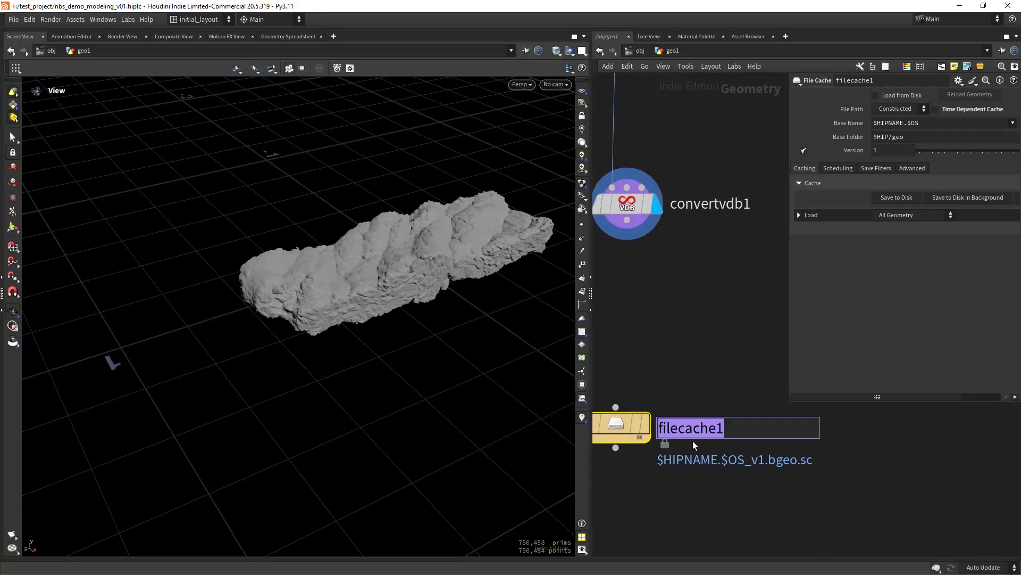
{"action": "type", "text": "ribs_"}
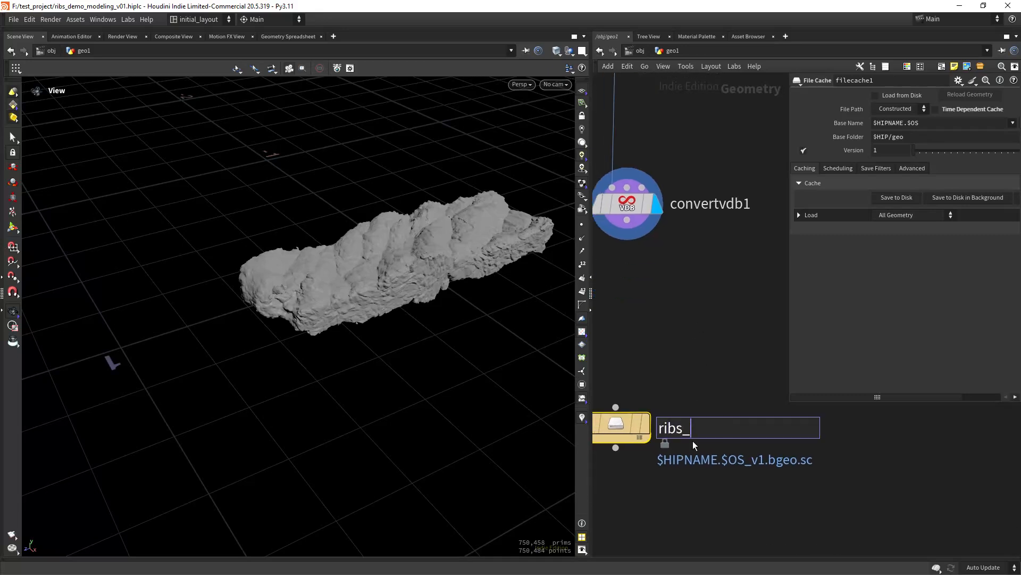
{"action": "type", "text": "noise_demo"}
{"action": "key", "text": "Return"}
- Wire convertvdb1 into ribs_noise_demo and save the rib mesh to disk
{"action": "middle_click_drag", "start_coordinate": [650, 285], "coordinate": [673, 221]}
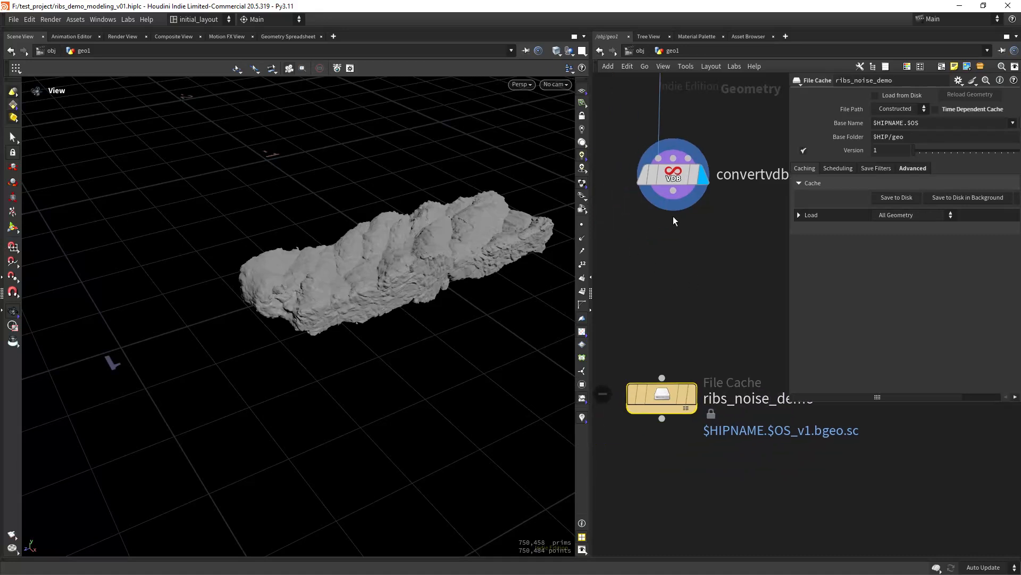
{"action": "left_click_drag", "start_coordinate": [674, 190], "coordinate": [662, 379]}
{"action": "left_click_drag", "start_coordinate": [661, 395], "coordinate": [674, 363]}
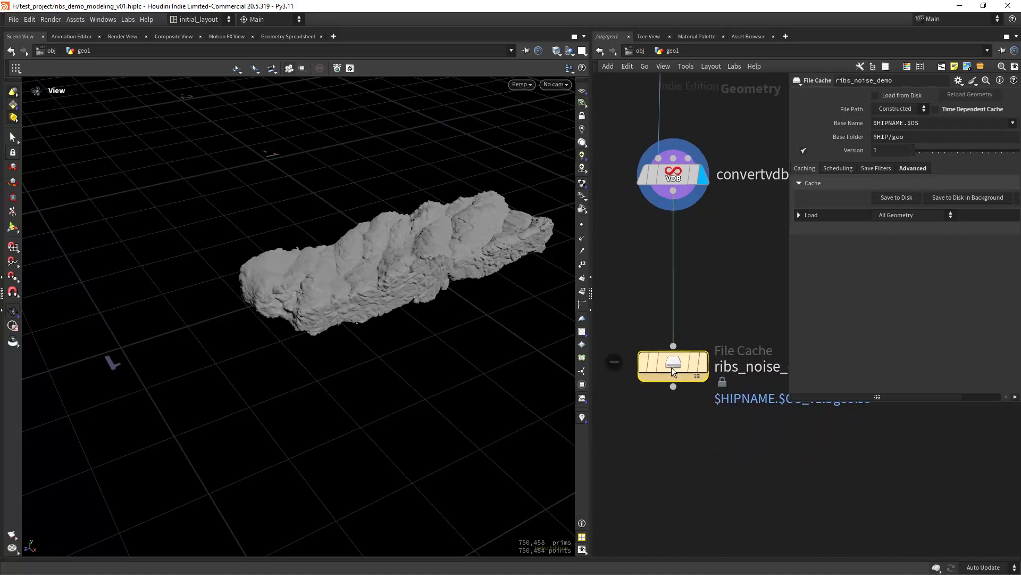
{"action": "left_click", "coordinate": [894, 198]}
{"action": "left_click_drag", "start_coordinate": [422, 246], "coordinate": [388, 282]}
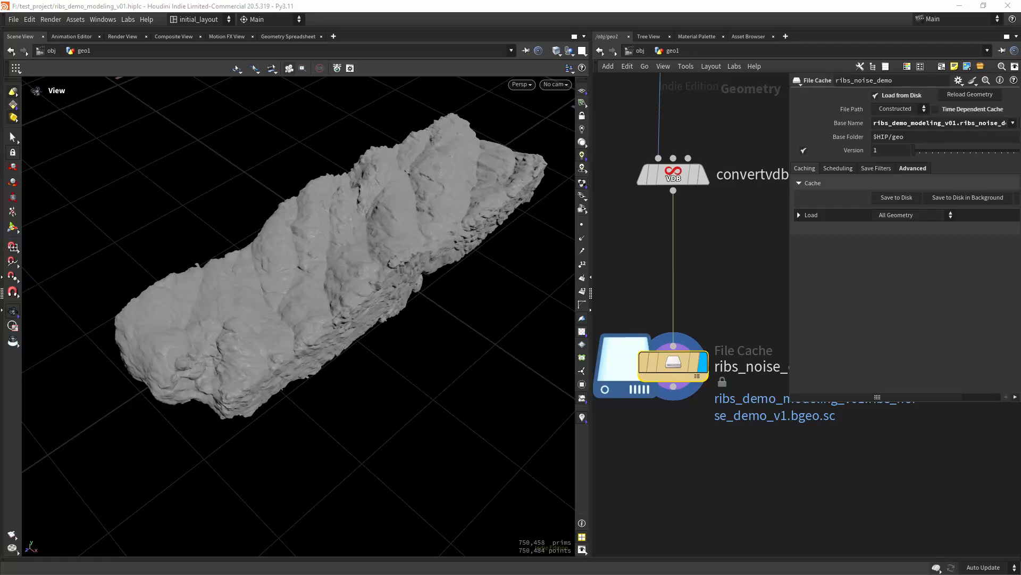
- Add an Object Merge node and move it near the node chain
{"action": "left_click_drag", "start_coordinate": [413, 292], "coordinate": [401, 331]}
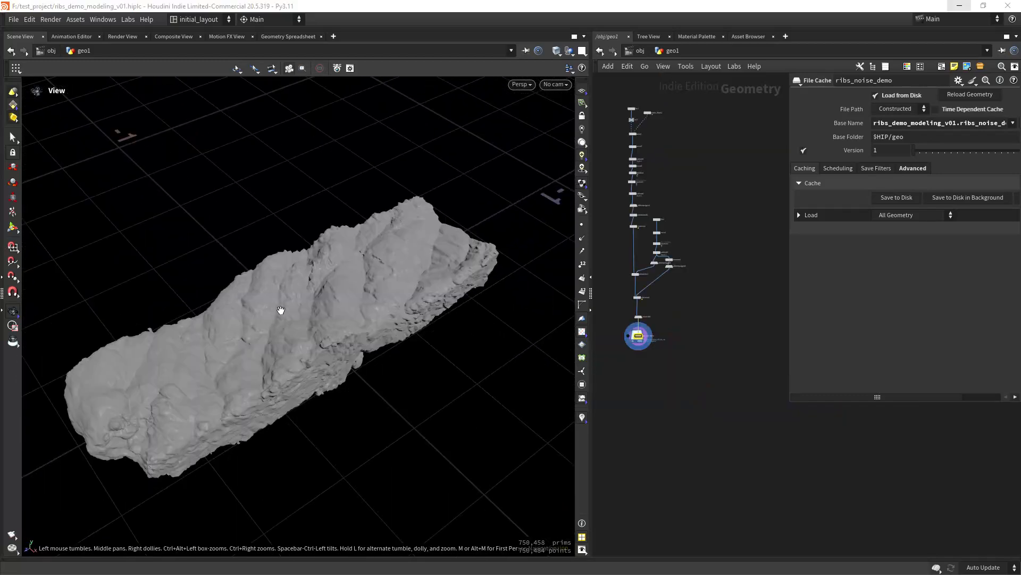
{"action": "right_click_drag", "start_coordinate": [280, 310], "coordinate": [273, 314]}
{"action": "left_click_drag", "start_coordinate": [273, 293], "coordinate": [286, 312]}
{"action": "right_click_drag", "start_coordinate": [285, 312], "coordinate": [282, 288]}
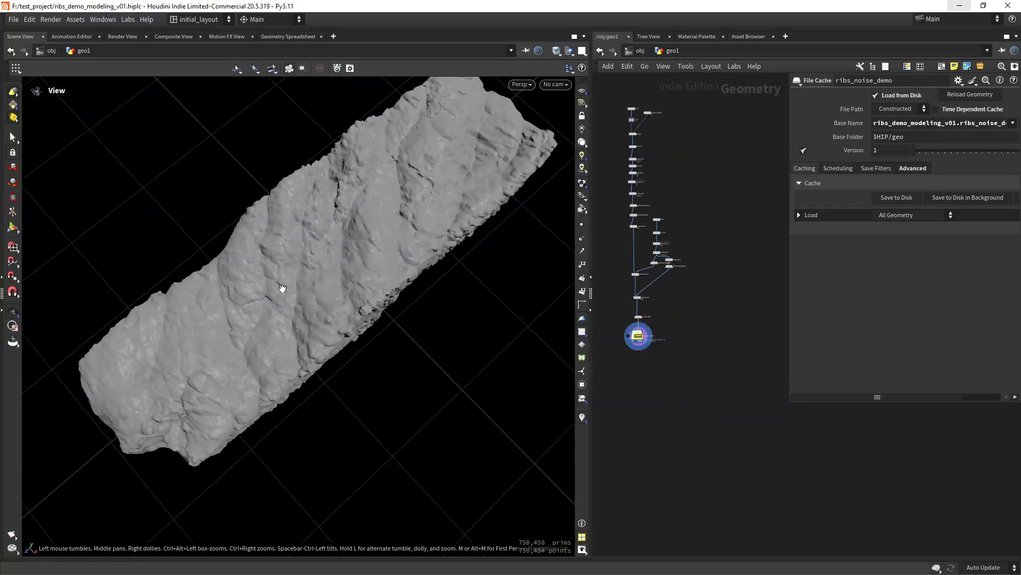
{"action": "middle_click_drag", "start_coordinate": [283, 288], "coordinate": [251, 291]}
{"action": "right_click_drag", "start_coordinate": [320, 263], "coordinate": [297, 284]}
{"action": "middle_click_drag", "start_coordinate": [725, 372], "coordinate": [698, 339]}
{"action": "middle_click_drag", "start_coordinate": [681, 201], "coordinate": [693, 310]}
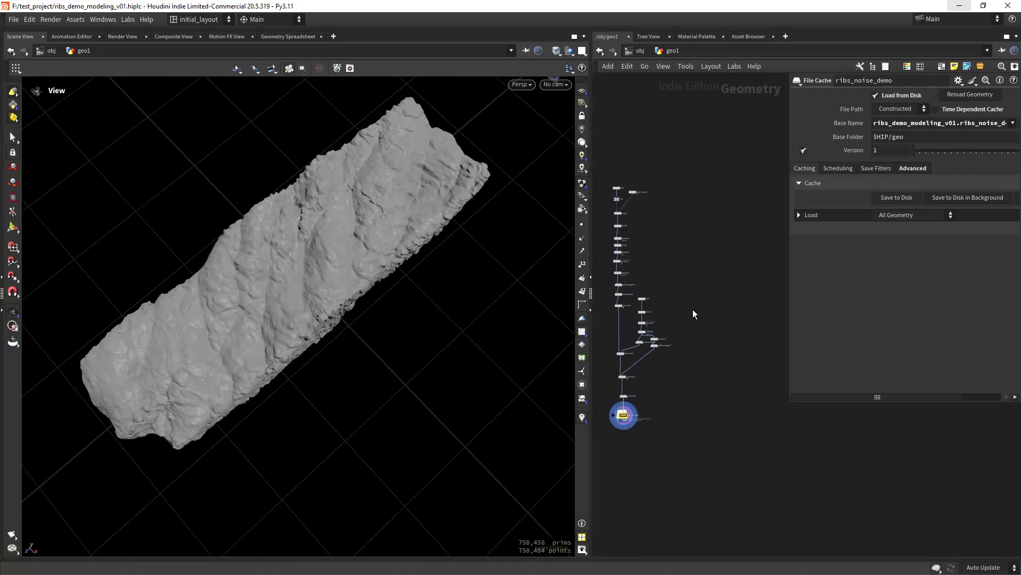
{"action": "key", "text": "Tab"}
{"action": "type", "text": "object"}
{"action": "key", "text": "Return"}
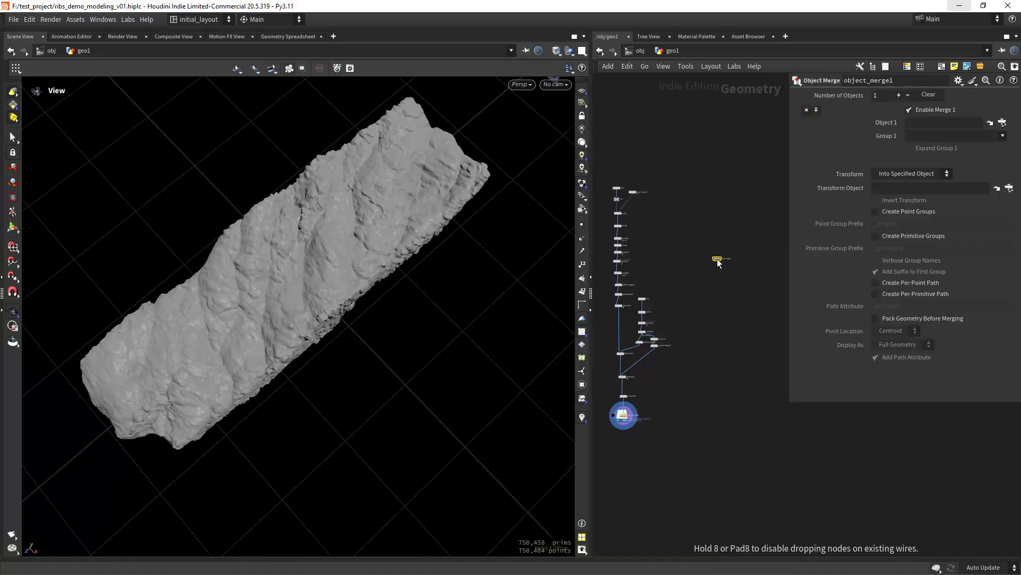
{"action": "left_click", "coordinate": [716, 259]}
{"action": "left_click_drag", "start_coordinate": [591, 351], "coordinate": [500, 351]}
{"action": "scroll", "coordinate": [579, 225], "scroll_direction": "up", "scroll_amount": 6}
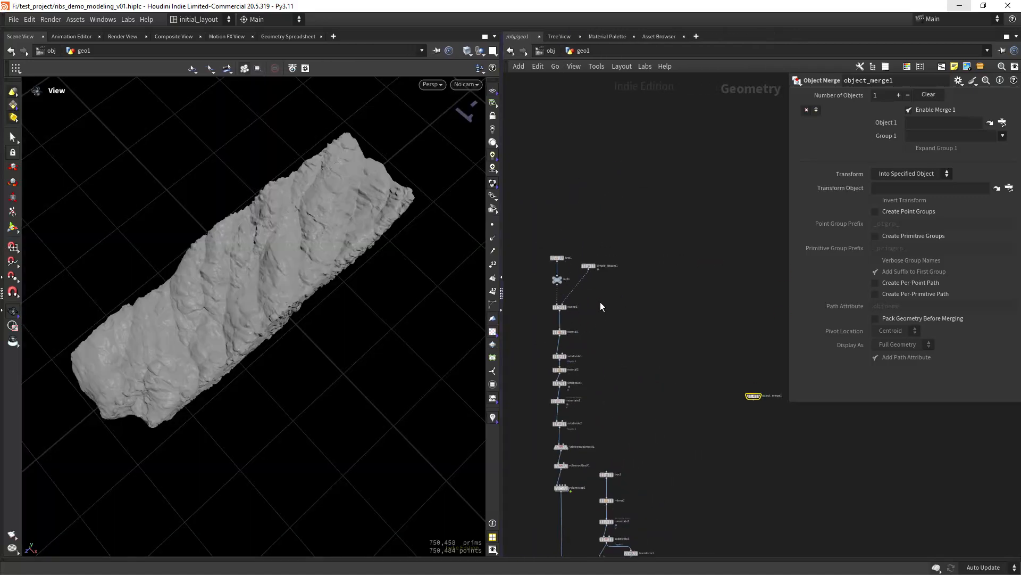
{"action": "middle_click_drag", "start_coordinate": [612, 312], "coordinate": [601, 330]}
{"action": "left_click_drag", "start_coordinate": [876, 502], "coordinate": [661, 327]}
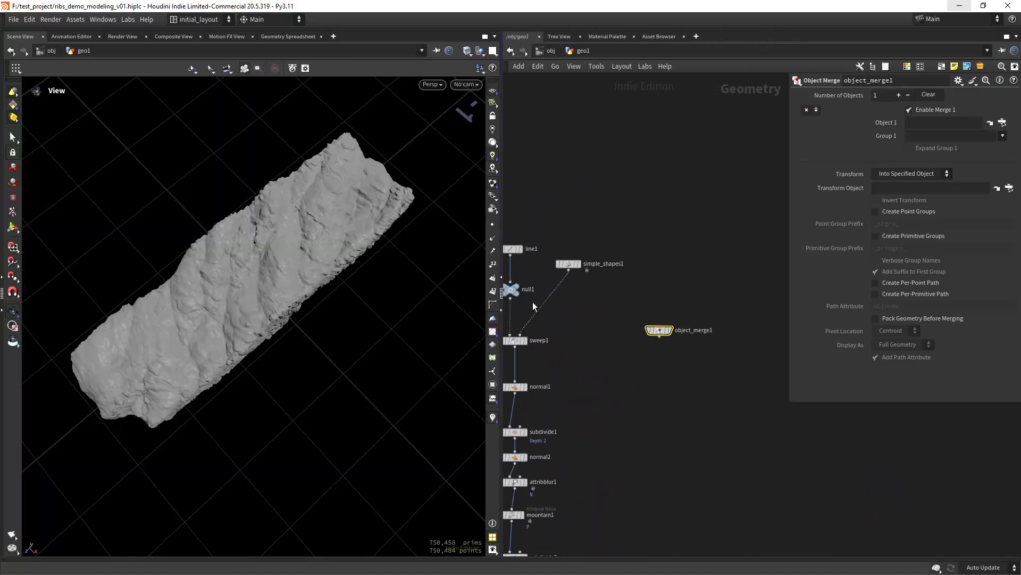
- Reference null1 in object_merge1 and display the merged line
{"action": "left_click_drag", "start_coordinate": [511, 281], "coordinate": [638, 286]}
{"action": "key", "text": "Escape"}
{"action": "left_click_drag", "start_coordinate": [510, 291], "coordinate": [938, 123]}
{"action": "scroll", "coordinate": [692, 419], "scroll_direction": "down", "scroll_amount": 5}
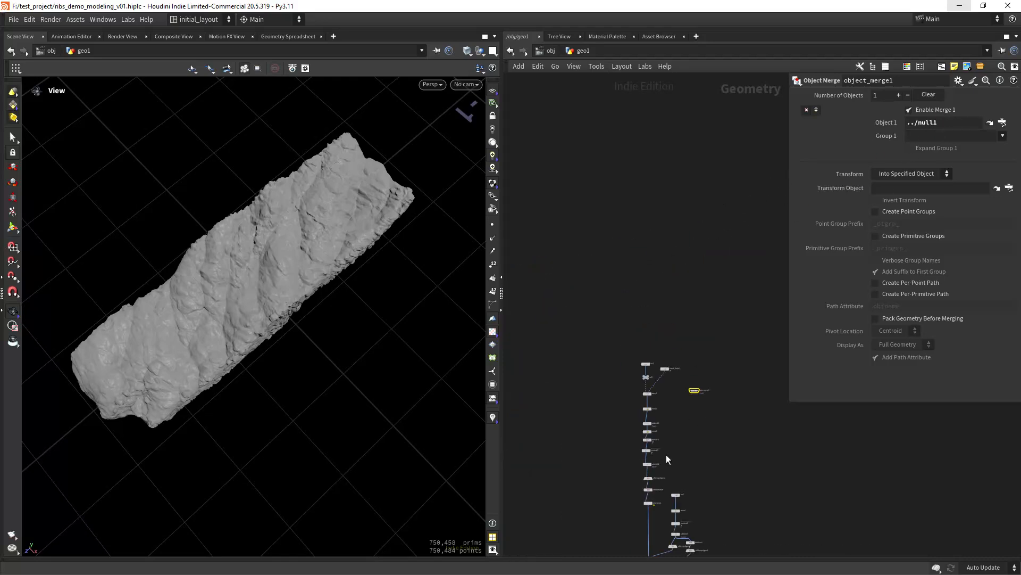
{"action": "middle_click_drag", "start_coordinate": [667, 456], "coordinate": [607, 274]}
{"action": "left_click_drag", "start_coordinate": [642, 228], "coordinate": [719, 467]}
{"action": "middle_click_drag", "start_coordinate": [720, 467], "coordinate": [657, 361]}
{"action": "scroll", "coordinate": [636, 420], "scroll_direction": "up", "scroll_amount": 5}
{"action": "left_click", "coordinate": [676, 342]}
{"action": "scroll", "coordinate": [609, 400], "scroll_direction": "down", "scroll_amount": 2}
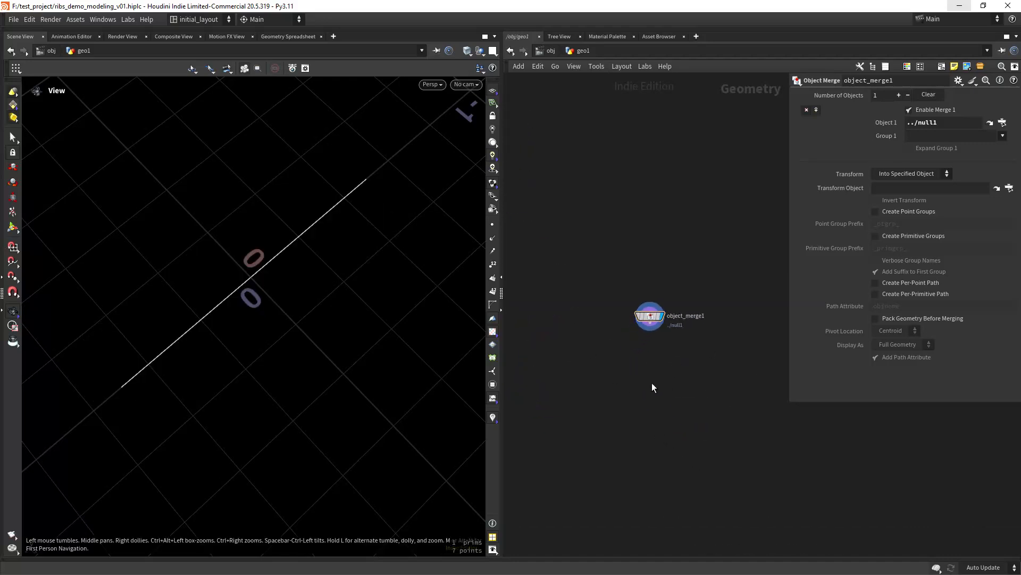
- Add transform2 below object_merge1 with Translate X 0.08 and Scale Z 0.85
{"action": "key", "text": "Tab"}
{"action": "type", "text": "tran"}
{"action": "key", "text": "Return"}
{"action": "left_click", "coordinate": [652, 383]}
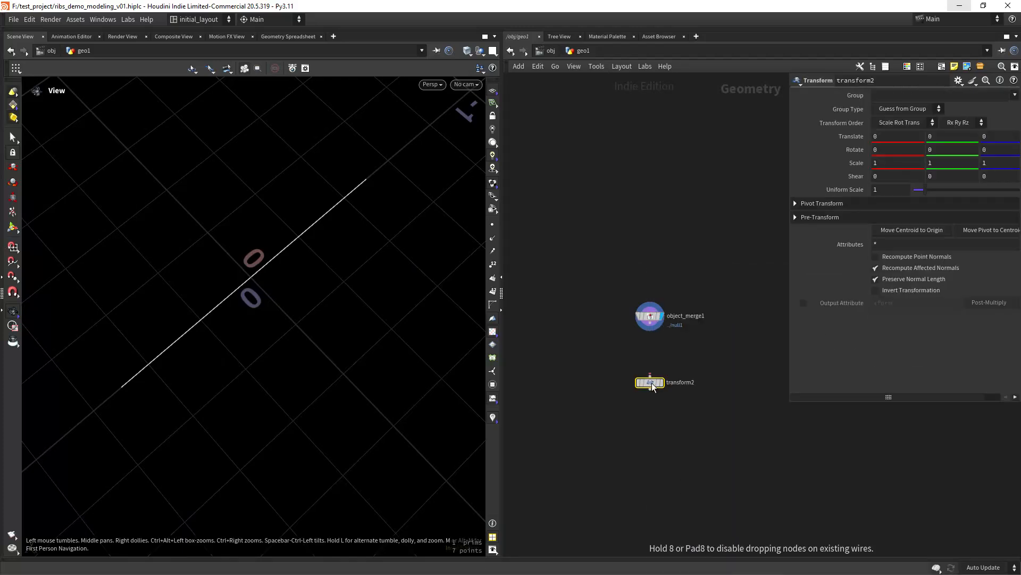
{"action": "left_click_drag", "start_coordinate": [650, 322], "coordinate": [650, 376]}
{"action": "left_click", "coordinate": [662, 382]}
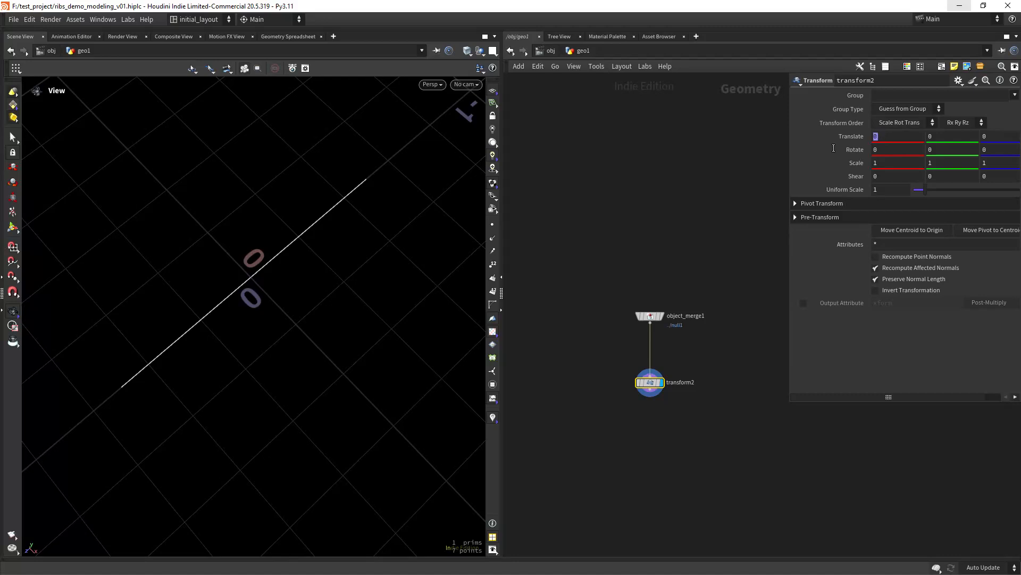
{"action": "type", "text": ".08"}
{"action": "key", "text": "Return"}
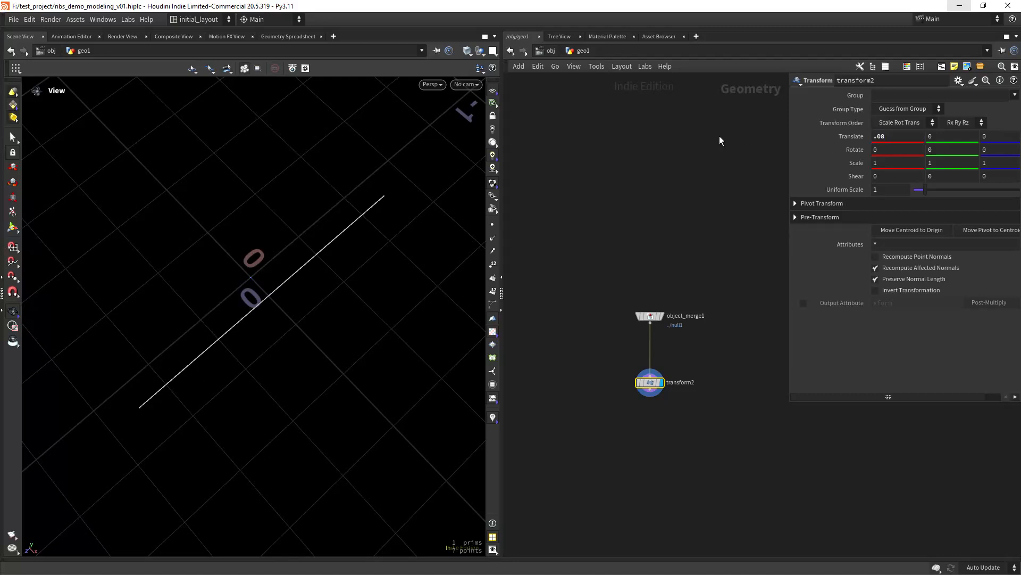
{"action": "double_click", "coordinate": [994, 161]}
{"action": "type", "text": ".85"}
{"action": "key", "text": "Return"}
- Show the line's points and re-frame the two nodes in the network
{"action": "scroll", "coordinate": [444, 244], "scroll_direction": "down", "scroll_amount": 1}
{"action": "left_click", "coordinate": [492, 225]}
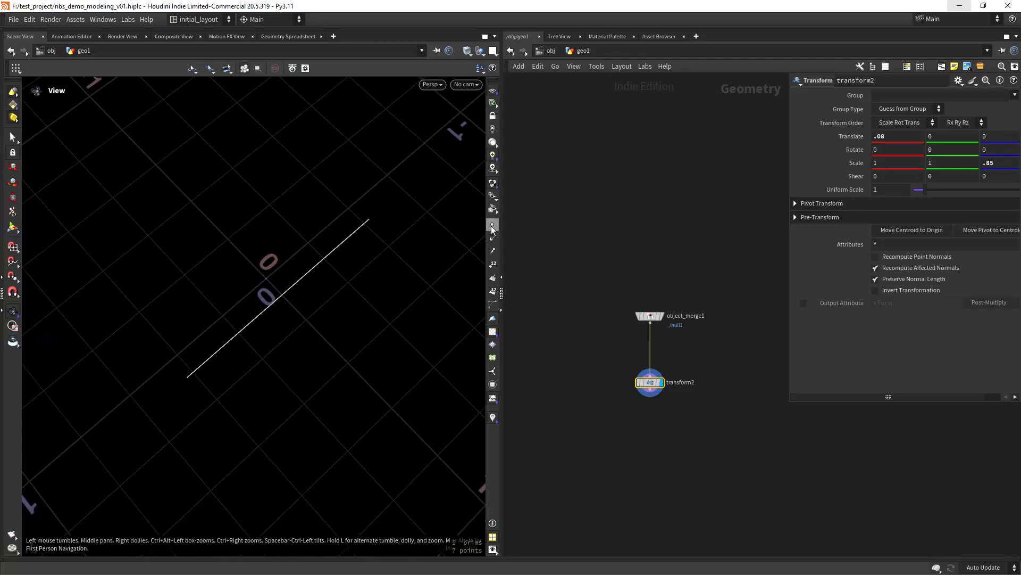
{"action": "left_click_drag", "start_coordinate": [299, 335], "coordinate": [281, 312]}
{"action": "scroll", "coordinate": [276, 312], "scroll_direction": "up", "scroll_amount": 1}
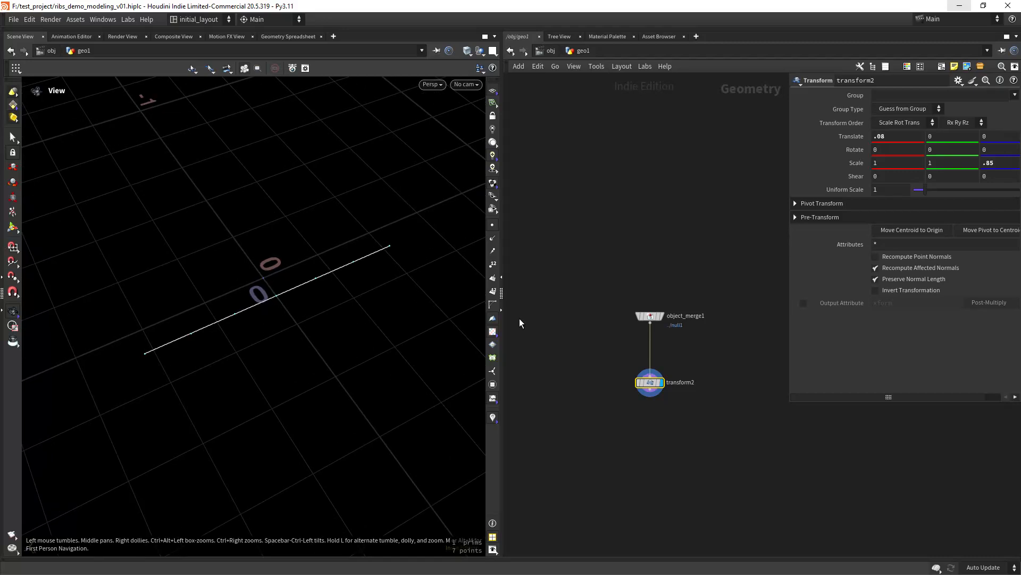
{"action": "middle_click_drag", "start_coordinate": [636, 465], "coordinate": [617, 403]}
{"action": "scroll", "coordinate": [620, 377], "scroll_direction": "up", "scroll_amount": 3}
{"action": "middle_click_drag", "start_coordinate": [655, 368], "coordinate": [660, 318]}
{"action": "scroll", "coordinate": [659, 355], "scroll_direction": "down", "scroll_amount": 4}
{"action": "scroll", "coordinate": [646, 341], "scroll_direction": "down", "scroll_amount": 2}
{"action": "scroll", "coordinate": [648, 330], "scroll_direction": "down", "scroll_amount": 2}
{"action": "scroll", "coordinate": [617, 306], "scroll_direction": "up", "scroll_amount": 2}
{"action": "middle_click_drag", "start_coordinate": [646, 262], "coordinate": [646, 293]}
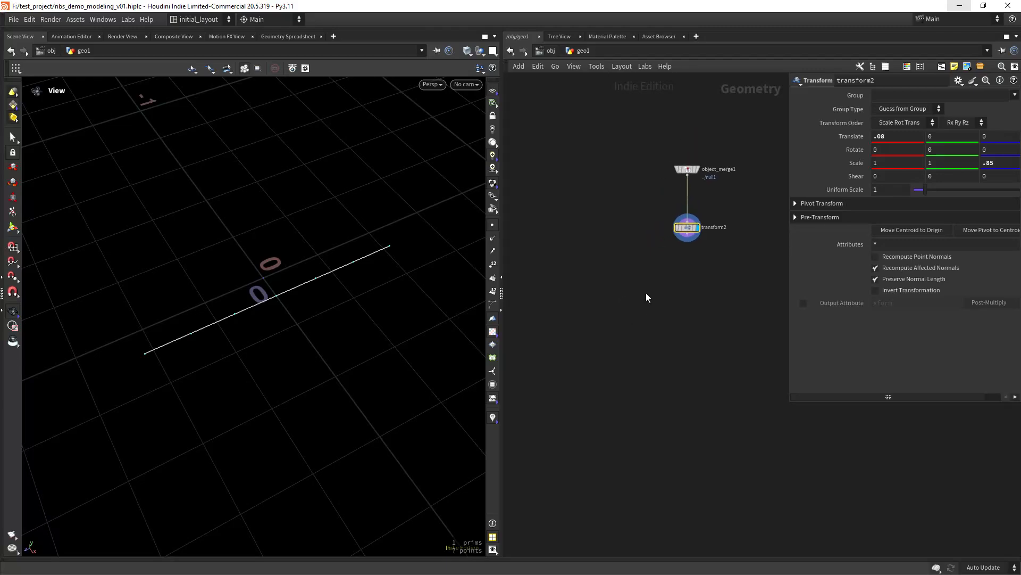
- Add a displayed circle1 node and orbit so the circle faces the camera
{"action": "key", "text": "Tab"}
{"action": "type", "text": "cir"}
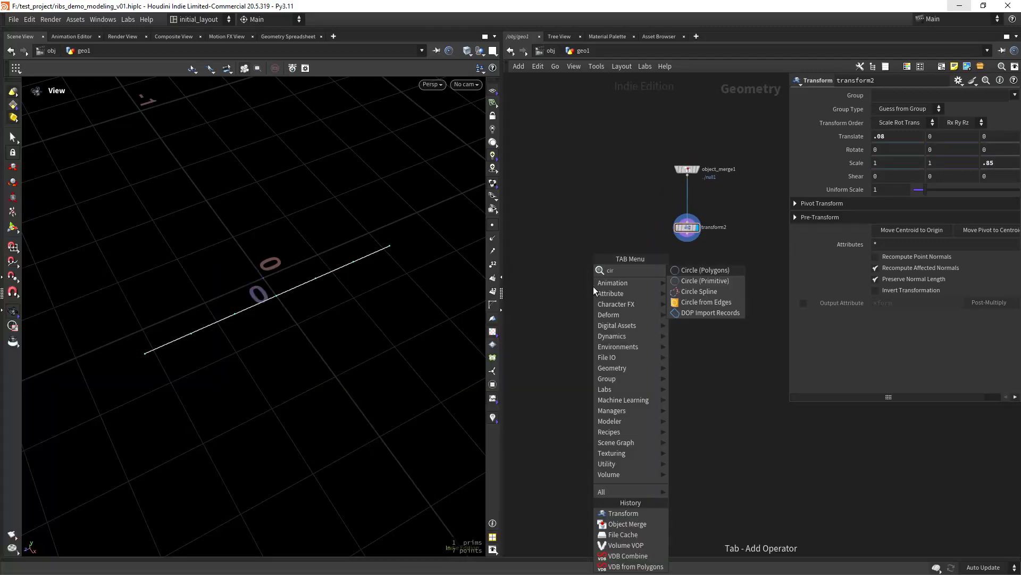
{"action": "key", "text": "Return"}
{"action": "left_click", "coordinate": [593, 286]}
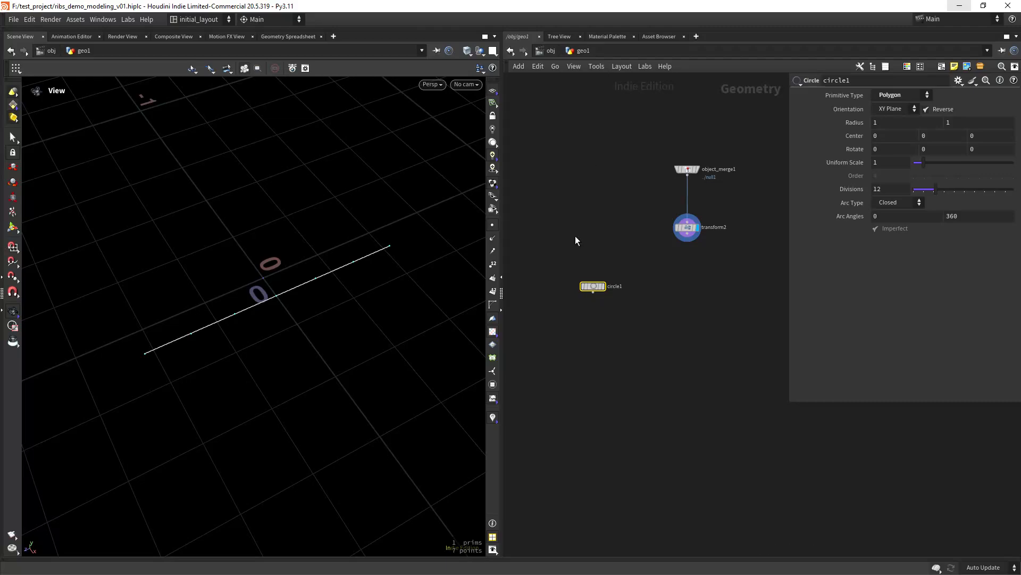
{"action": "left_click", "coordinate": [604, 271]}
{"action": "scroll", "coordinate": [320, 330], "scroll_direction": "down", "scroll_amount": 8}
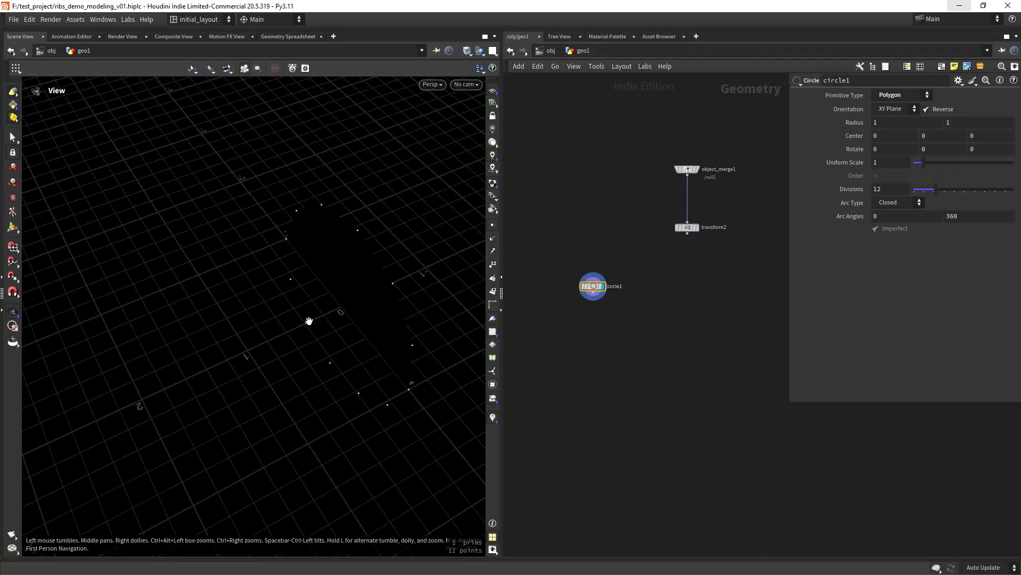
{"action": "left_click_drag", "start_coordinate": [341, 312], "coordinate": [377, 296]}
{"action": "middle_click_drag", "start_coordinate": [376, 296], "coordinate": [337, 313]}
{"action": "left_click_drag", "start_coordinate": [282, 321], "coordinate": [413, 297]}
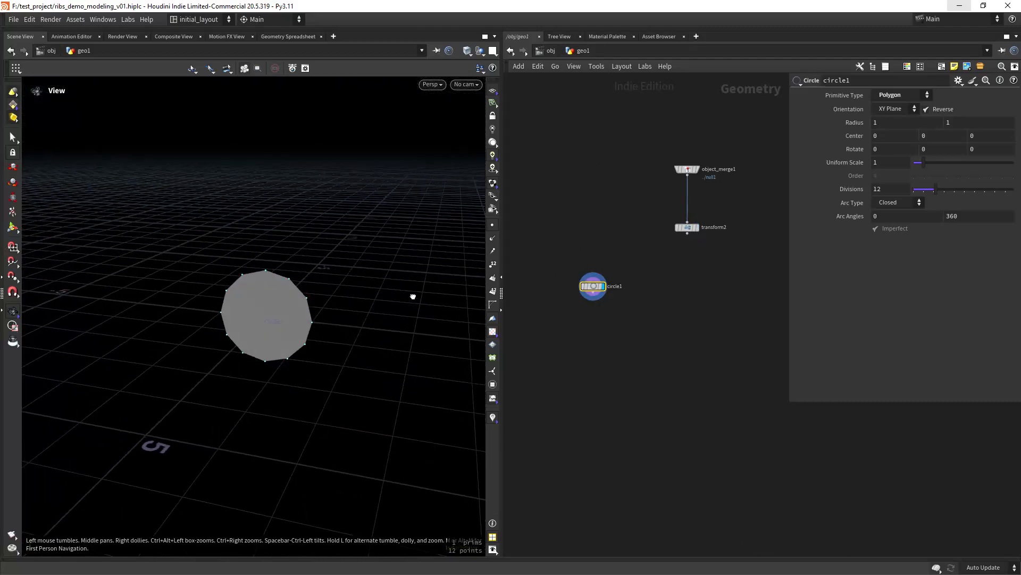
{"action": "right_click_drag", "start_coordinate": [271, 327], "coordinate": [321, 318]}
{"action": "middle_click_drag", "start_coordinate": [321, 318], "coordinate": [350, 316]}
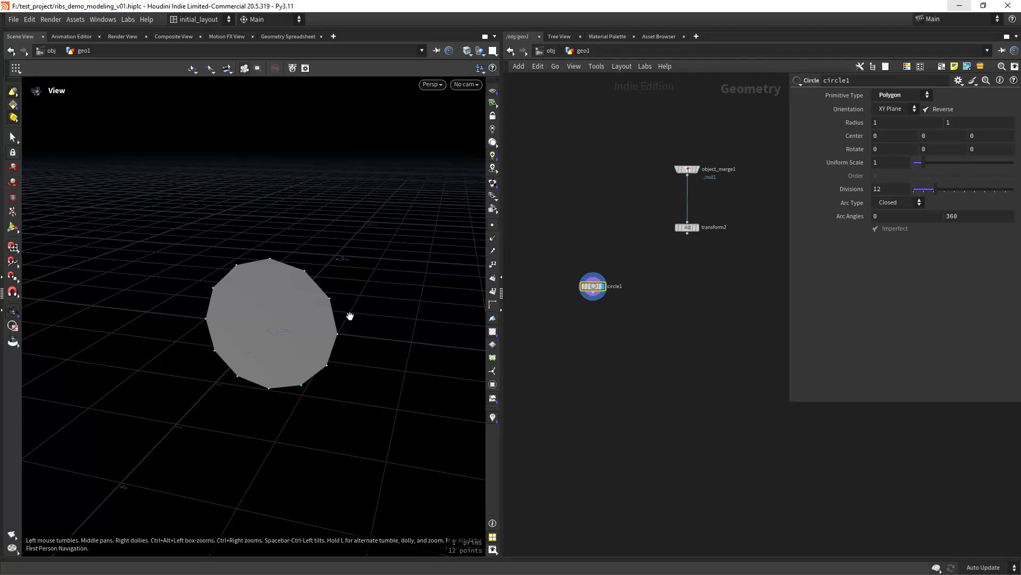
- Set circle1's Divisions to 5, making a pentagon
{"action": "left_click", "coordinate": [891, 188]}
{"action": "type", "text": "4"}
{"action": "key", "text": "BackSpace"}
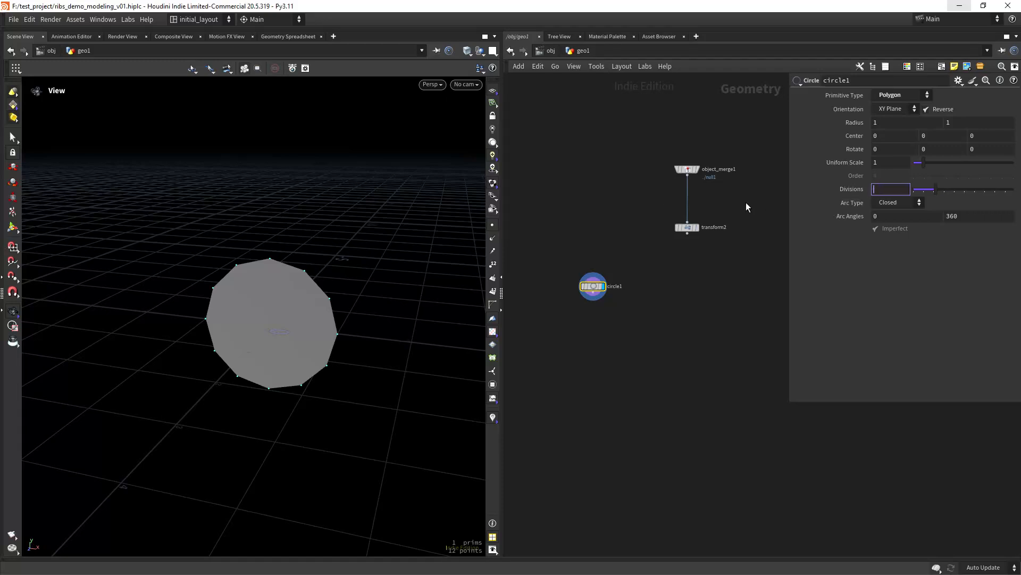
{"action": "type", "text": "5"}
{"action": "key", "text": "Return"}
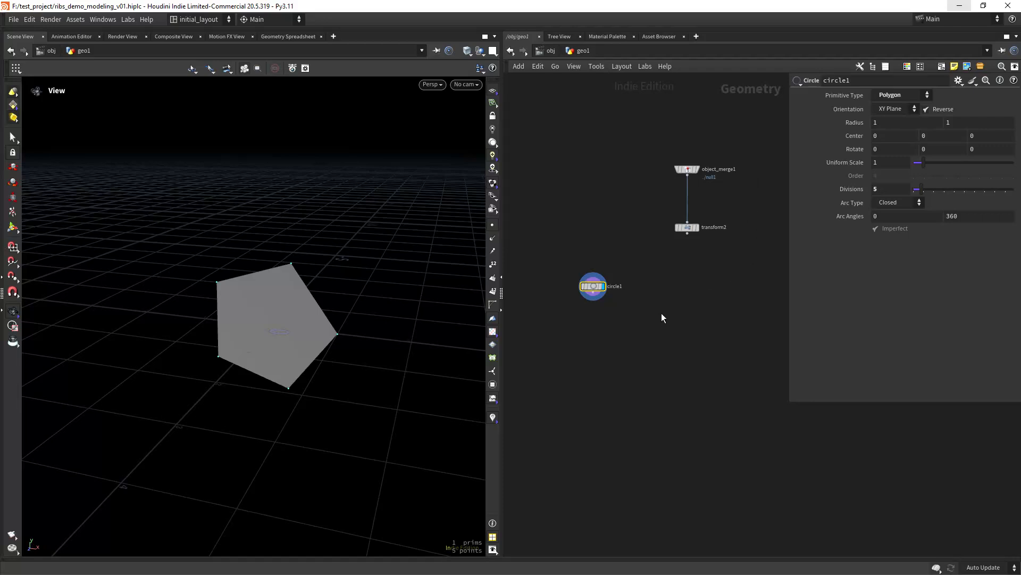
{"action": "scroll", "coordinate": [662, 318], "scroll_direction": "up", "scroll_amount": 3}
{"action": "middle_click_drag", "start_coordinate": [614, 308], "coordinate": [610, 305]}
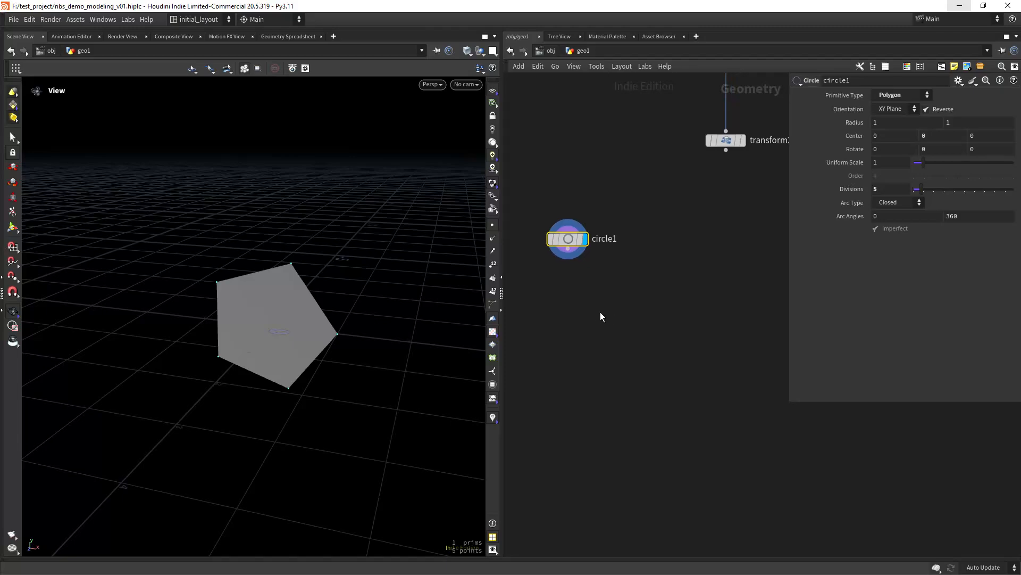
{"action": "left_click", "coordinate": [570, 312]}
- Add polybevel1 wired below circle1
{"action": "key", "text": "Tab"}
{"action": "type", "text": "bevel"}
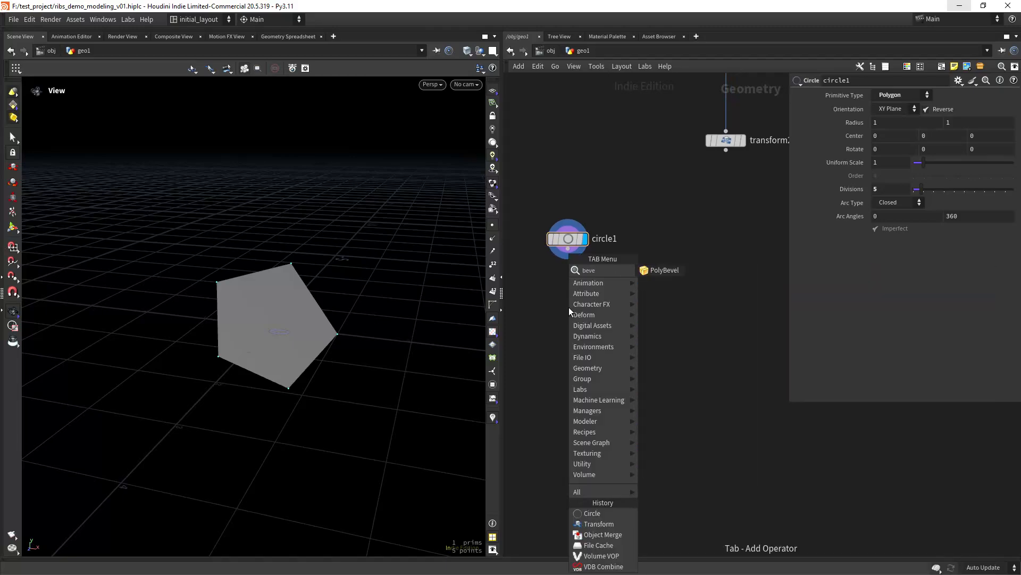
{"action": "key", "text": "Return"}
{"action": "left_click", "coordinate": [569, 308]}
{"action": "left_click_drag", "start_coordinate": [567, 250], "coordinate": [575, 334]}
- Bevel the pentagon's points with Distance 1 and 3 fillet divisions
{"action": "left_click", "coordinate": [904, 109]}
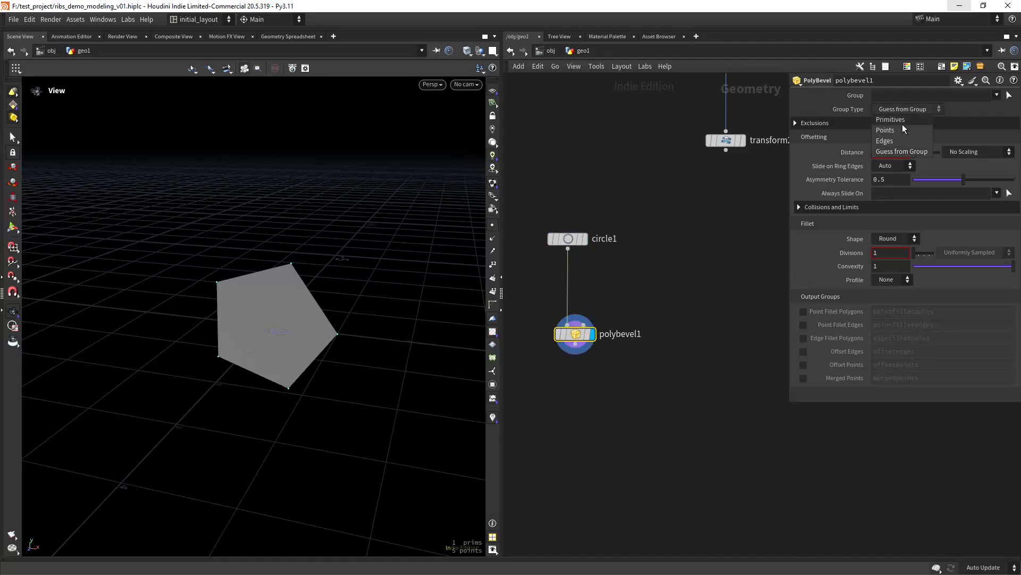
{"action": "left_click", "coordinate": [900, 128]}
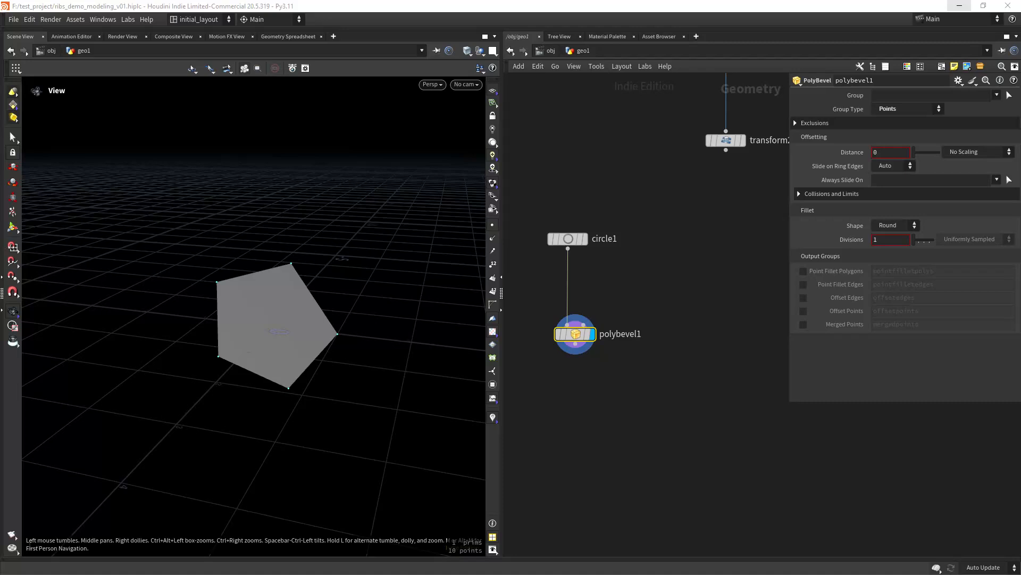
{"action": "type", "text": "1"}
{"action": "key", "text": "Return"}
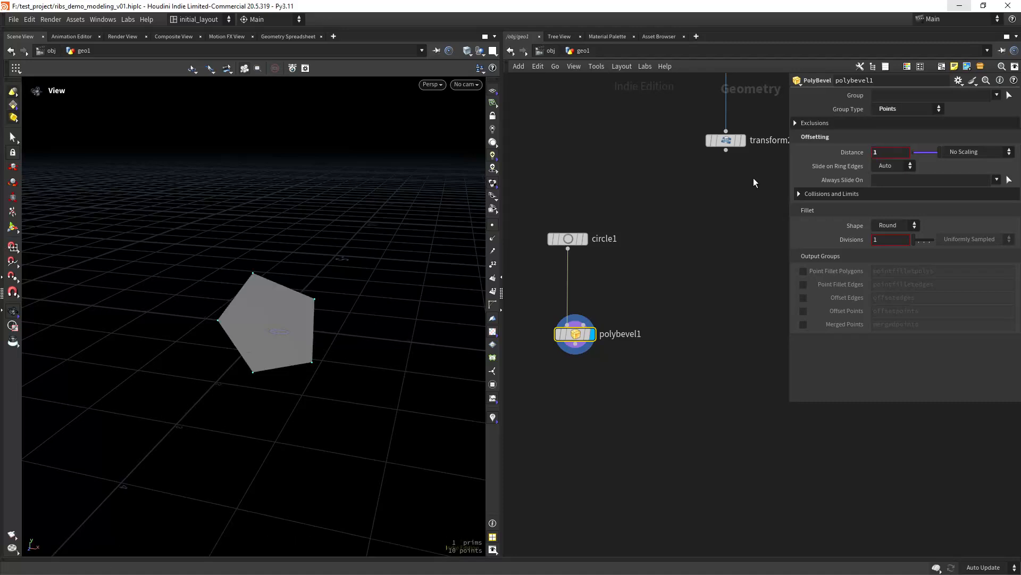
{"action": "left_click", "coordinate": [881, 239]}
{"action": "type", "text": "3"}
{"action": "key", "text": "Return"}
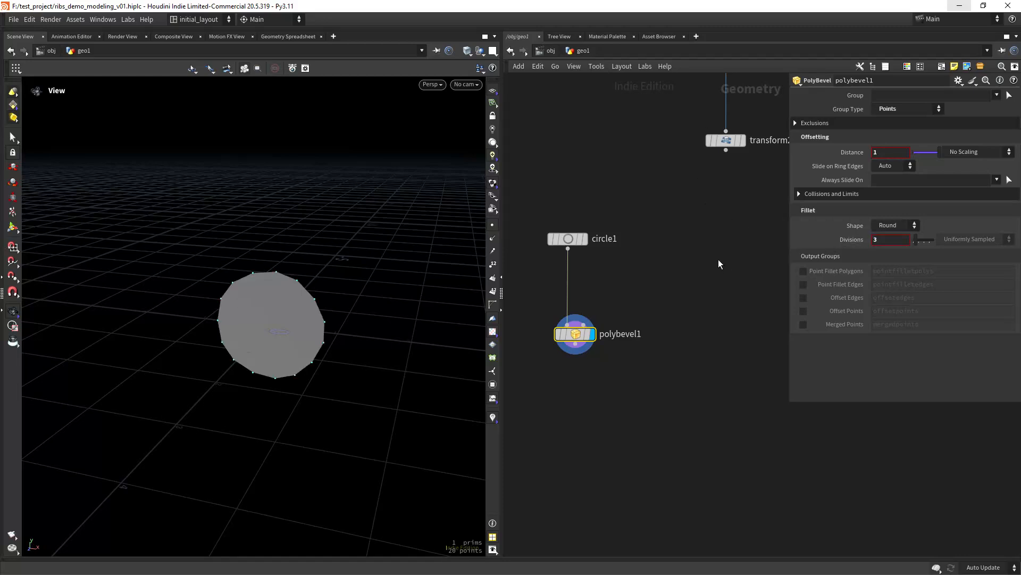
{"action": "left_click_drag", "start_coordinate": [574, 322], "coordinate": [575, 360]}
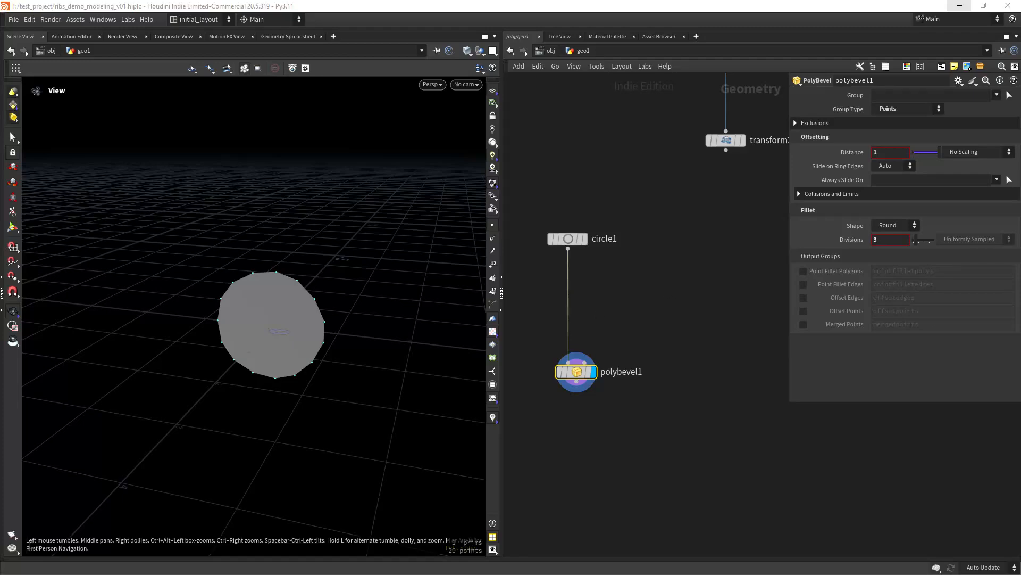
- Insert an Attribute Adjust Float before polybevel1, randomizing pscale with min 0.28 and seed 22
{"action": "key", "text": "Tab"}
{"action": "type", "text": "att"}
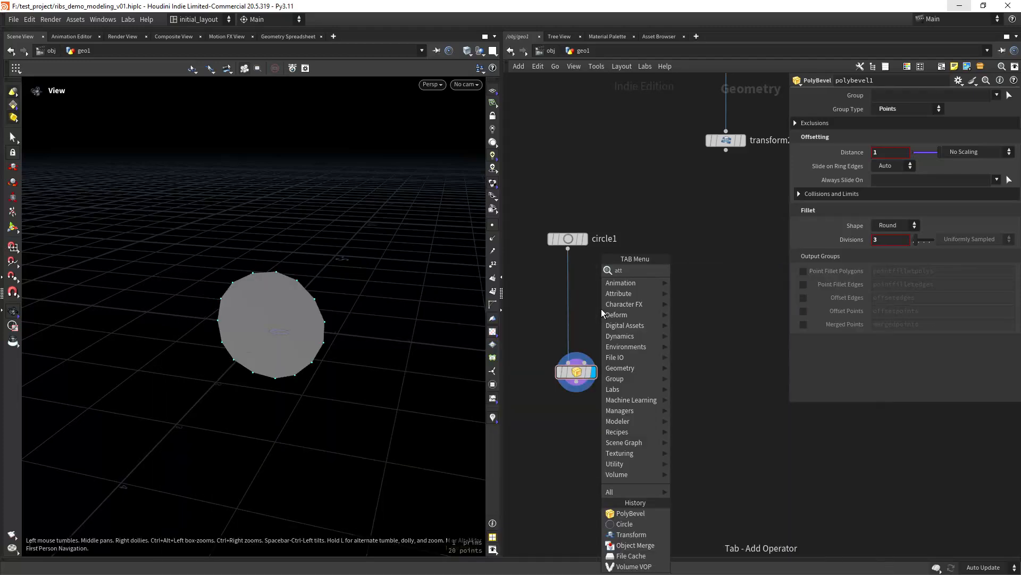
{"action": "type", "text": "adf"}
{"action": "key", "text": "Return"}
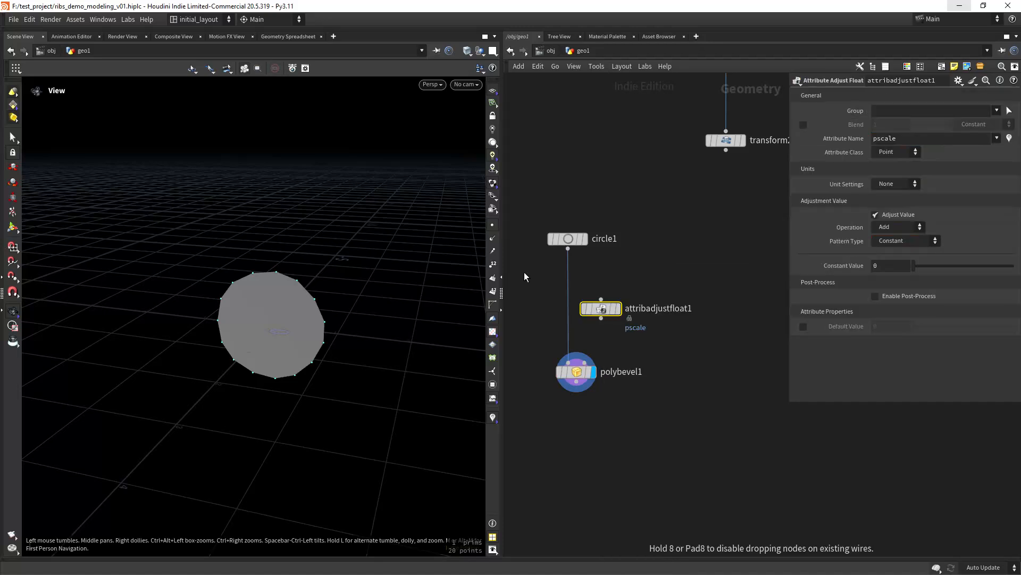
{"action": "left_click_drag", "start_coordinate": [588, 308], "coordinate": [571, 304]}
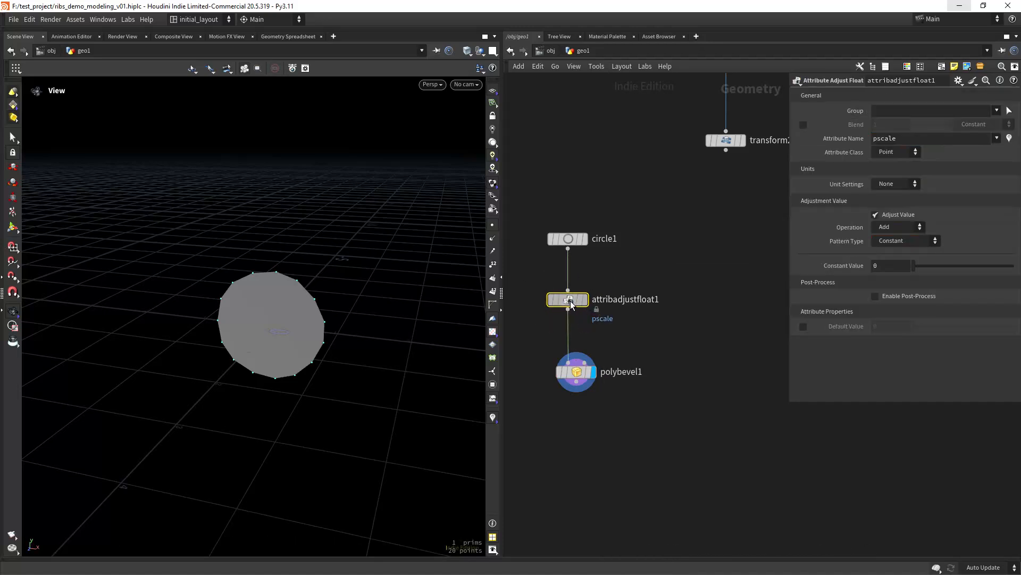
{"action": "left_click", "coordinate": [895, 242]}
{"action": "left_click", "coordinate": [889, 262]}
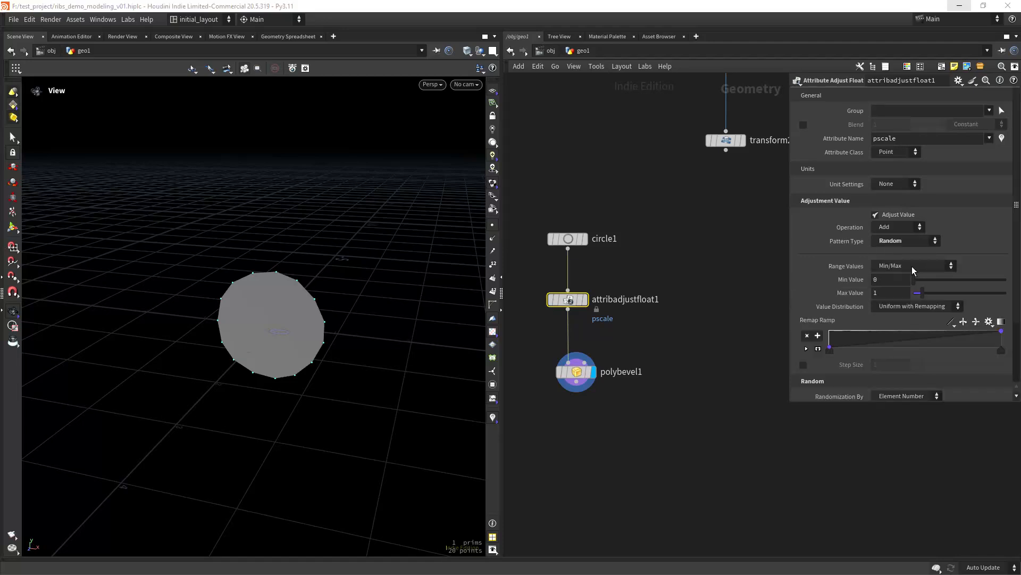
{"action": "left_click", "coordinate": [886, 280]}
{"action": "type", "text": ".28"}
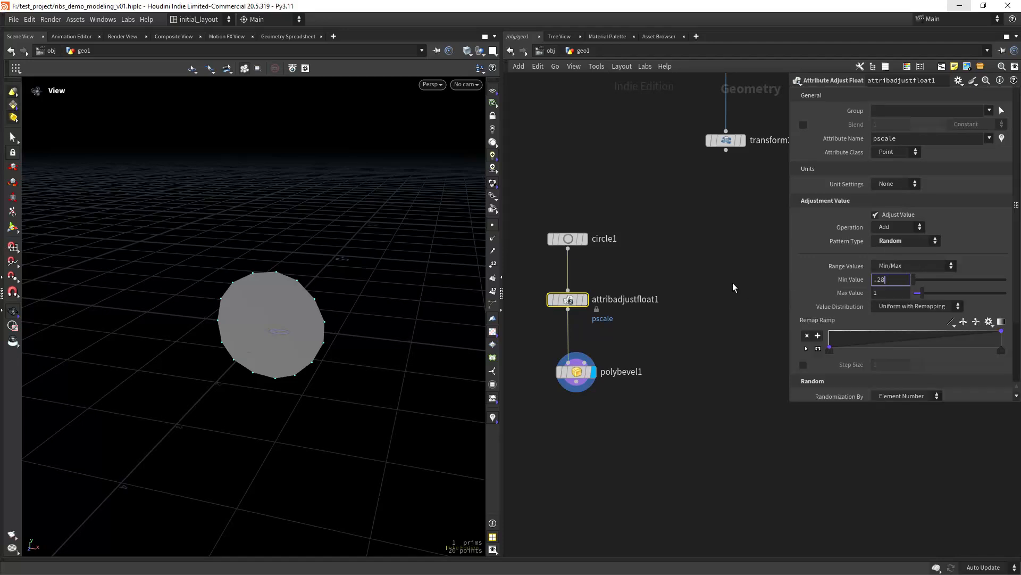
{"action": "key", "text": "Return"}
{"action": "scroll", "coordinate": [1019, 224], "scroll_direction": "down", "scroll_amount": 3}
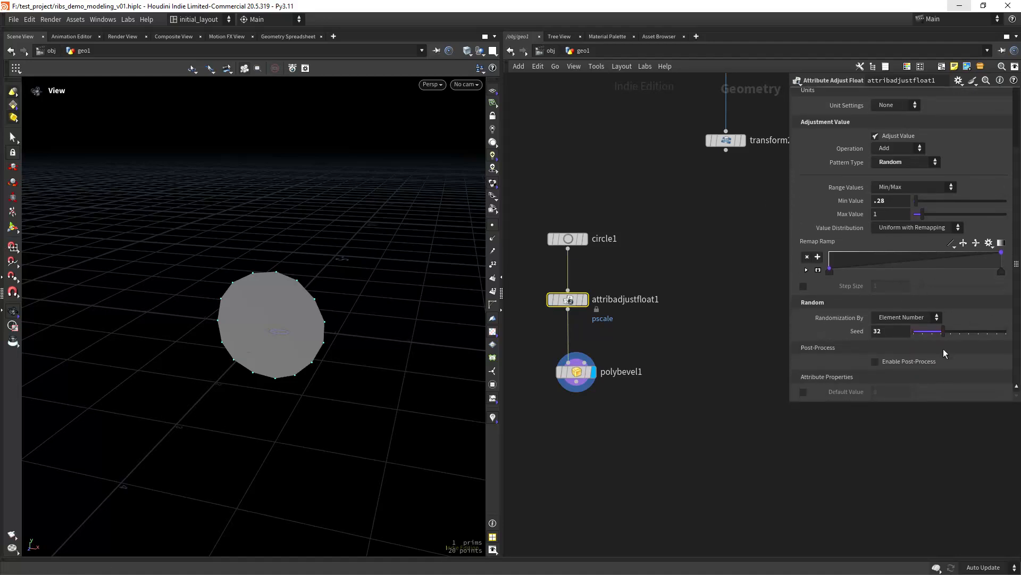
{"action": "left_click_drag", "start_coordinate": [943, 330], "coordinate": [938, 334]}
{"action": "scroll", "coordinate": [686, 396], "scroll_direction": "up", "scroll_amount": 2}
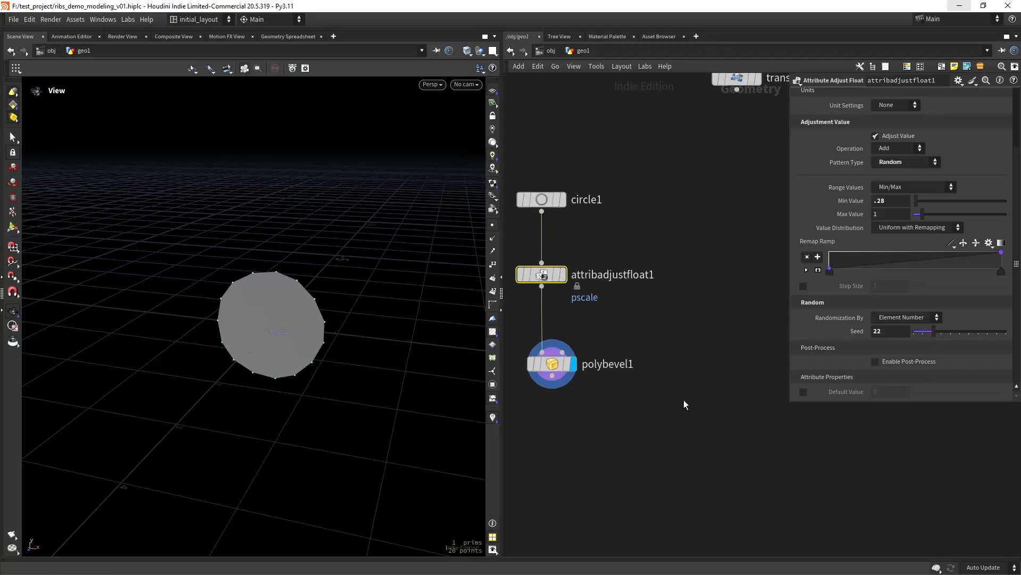
- Make polybevel1's distance scale by the pscale attribute
{"action": "left_click", "coordinate": [579, 381]}
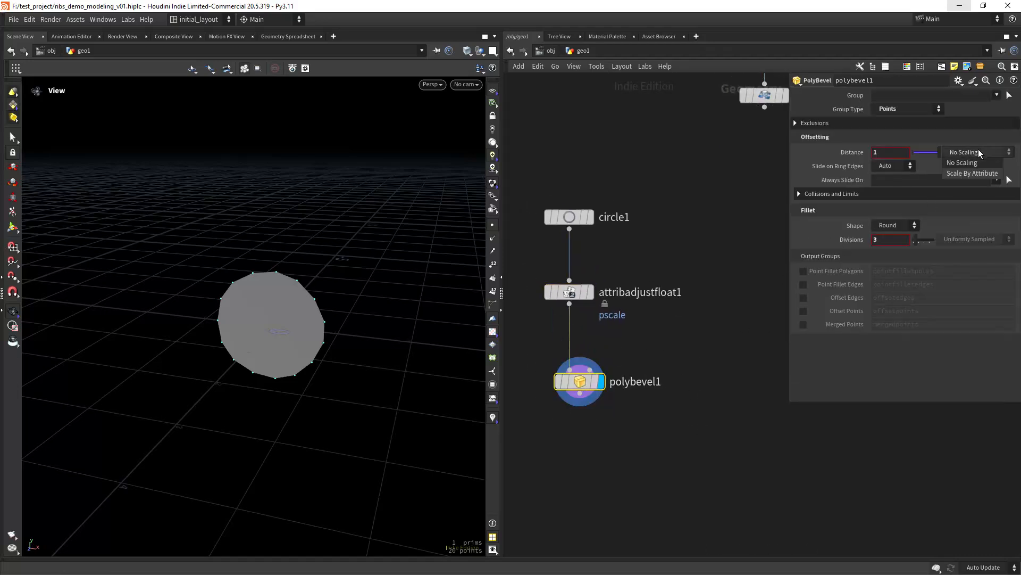
{"action": "left_click", "coordinate": [969, 173]}
{"action": "scroll", "coordinate": [337, 326], "scroll_direction": "up", "scroll_amount": 3}
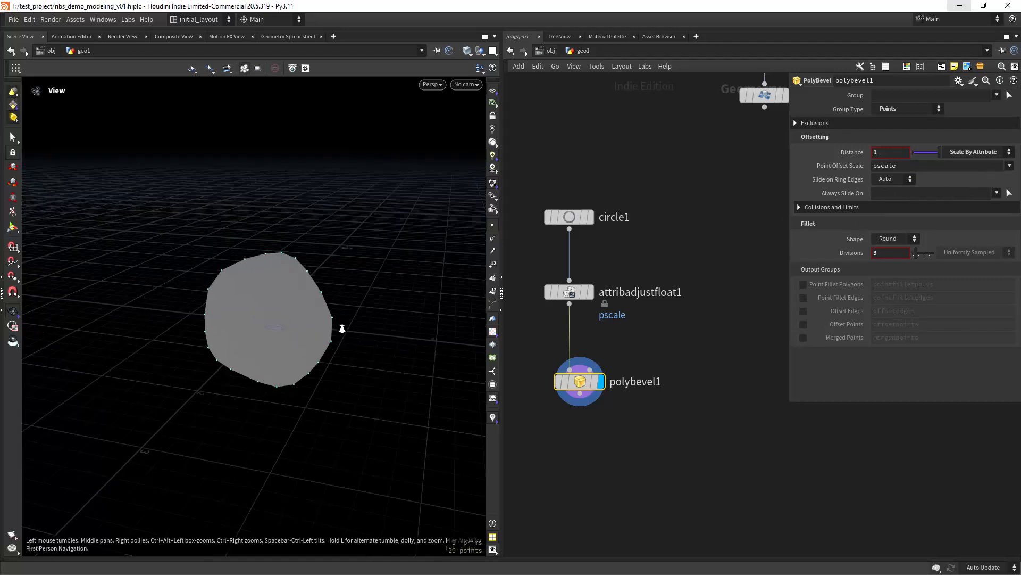
{"action": "mouse_move", "coordinate": [563, 299]}
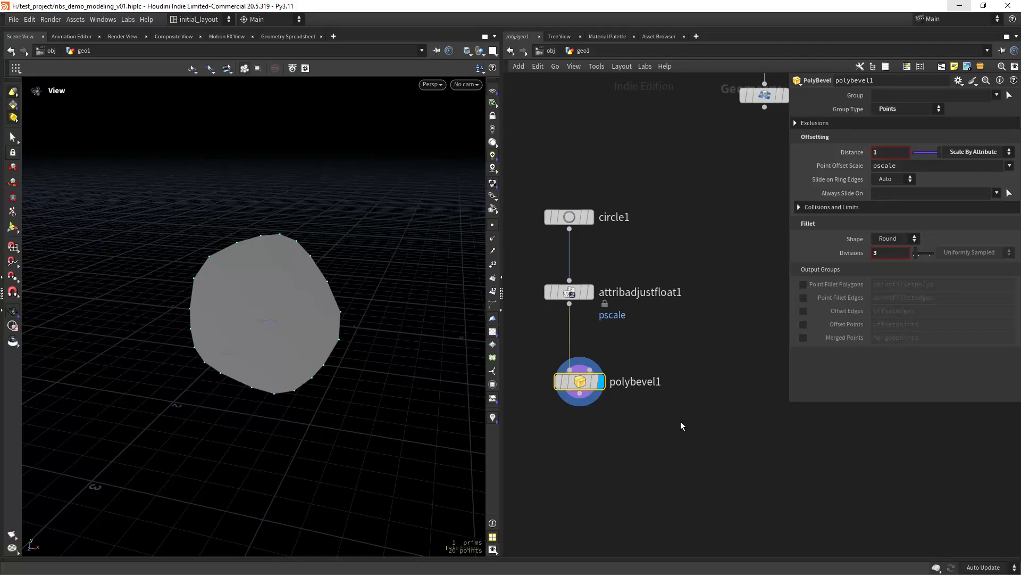
{"action": "scroll", "coordinate": [672, 423], "scroll_direction": "down", "scroll_amount": 3}
{"action": "middle_click_drag", "start_coordinate": [636, 435], "coordinate": [638, 364]}
{"action": "scroll", "coordinate": [619, 390], "scroll_direction": "up", "scroll_amount": 3}
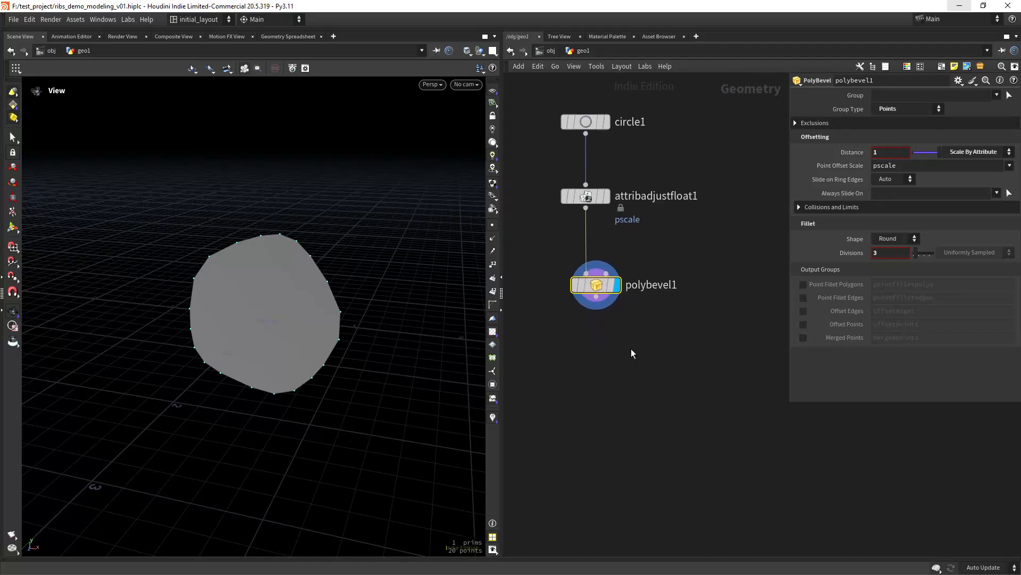
{"action": "scroll", "coordinate": [632, 352], "scroll_direction": "up", "scroll_amount": 3}
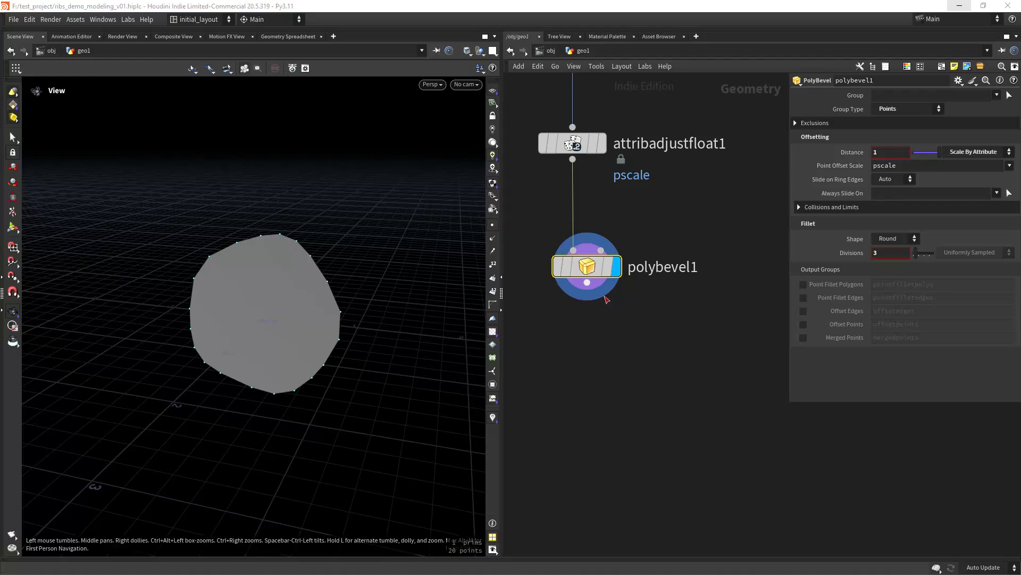
- Add polyextrude1 under polybevel1 with an extrusion distance of 3
{"action": "key", "text": "Tab"}
{"action": "type", "text": "ext"}
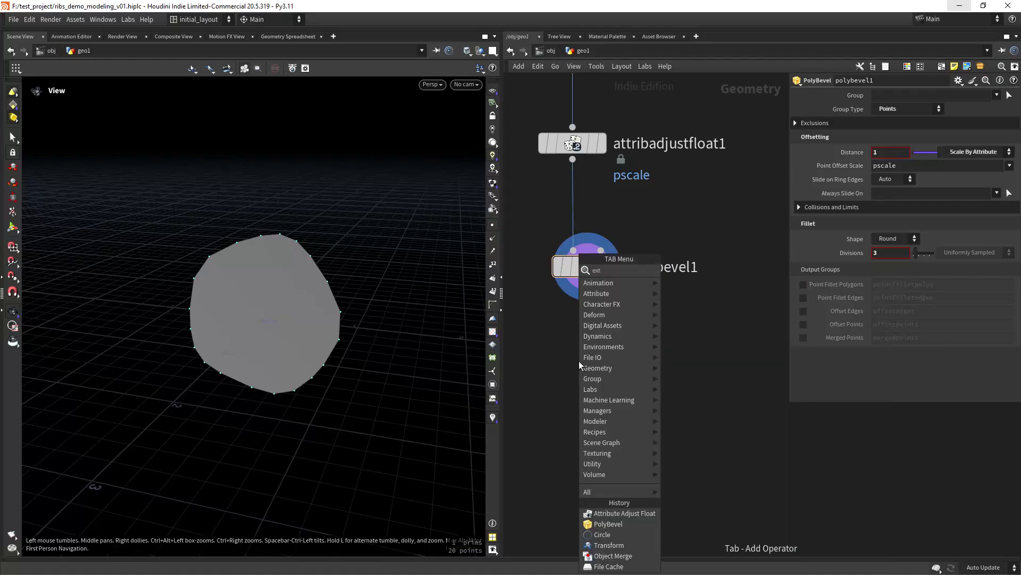
{"action": "key", "text": "Return"}
{"action": "left_click", "coordinate": [579, 360]}
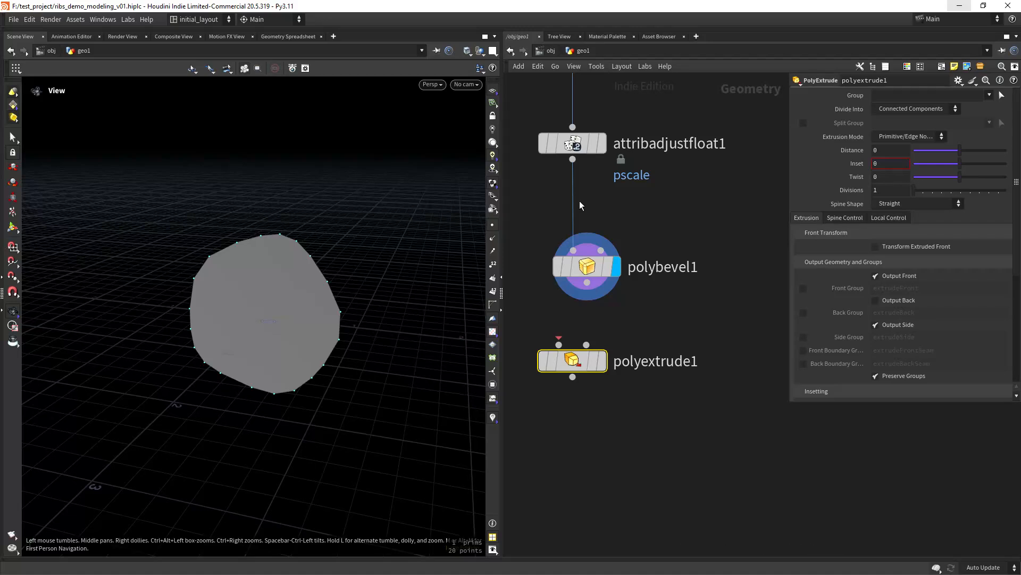
{"action": "left_click_drag", "start_coordinate": [590, 354], "coordinate": [605, 374]}
{"action": "left_click_drag", "start_coordinate": [588, 283], "coordinate": [593, 389]}
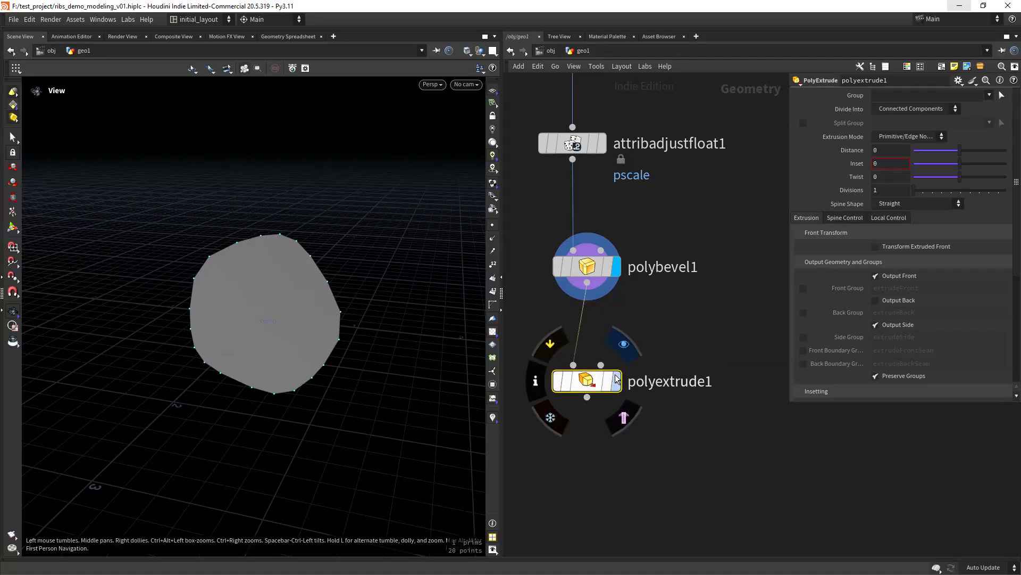
{"action": "left_click", "coordinate": [616, 379]}
{"action": "left_click", "coordinate": [891, 150]}
{"action": "type", "text": "3"}
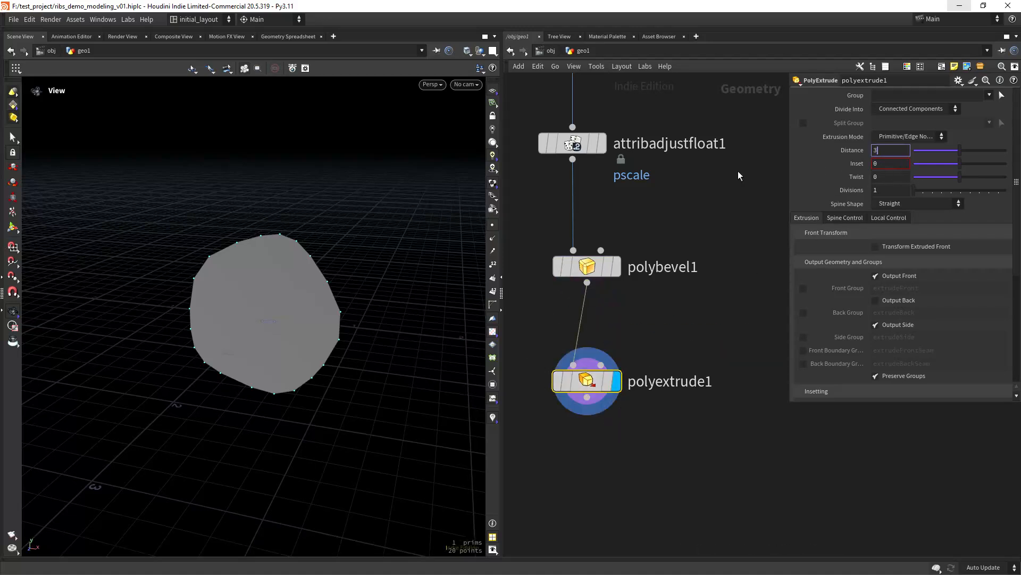
{"action": "key", "text": "Return"}
{"action": "key", "text": "space+f"}
{"action": "left_click_drag", "start_coordinate": [251, 315], "coordinate": [341, 319]}
- Give the extrusion 7 divisions along the column's length
{"action": "left_click_drag", "start_coordinate": [885, 192], "coordinate": [778, 205]}
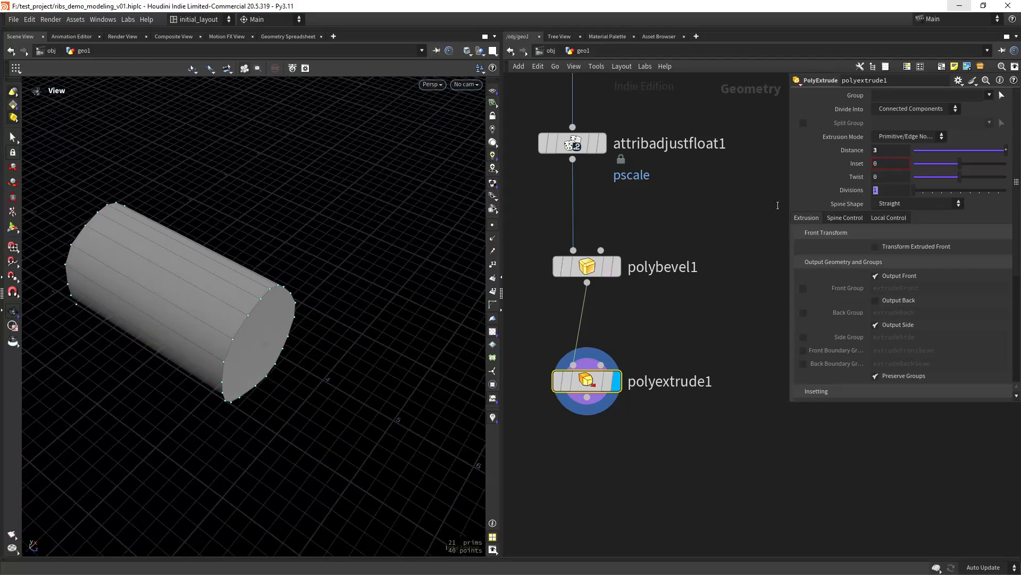
{"action": "type", "text": "7"}
{"action": "key", "text": "Return"}
{"action": "middle_click_drag", "start_coordinate": [640, 454], "coordinate": [656, 374]}
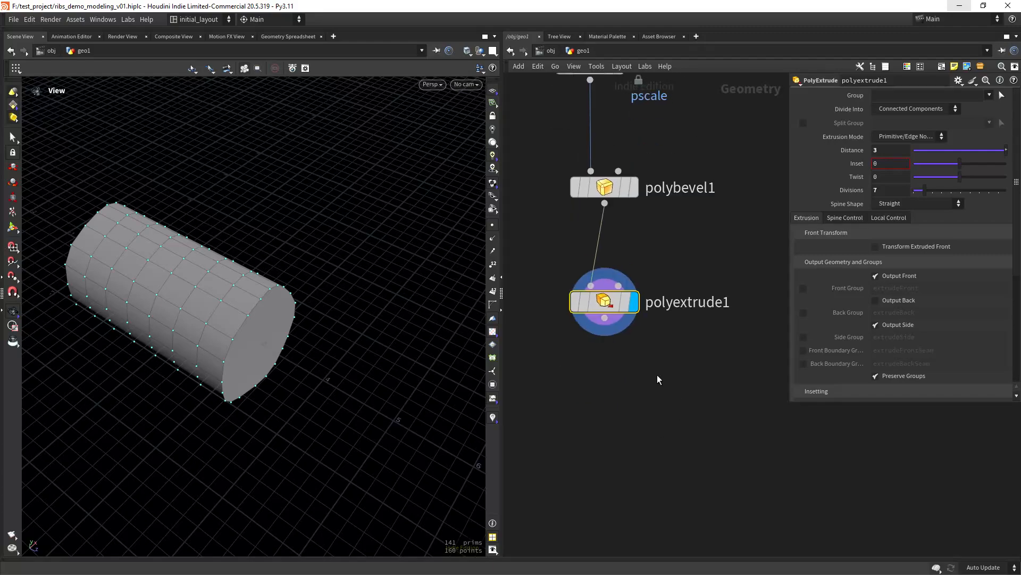
{"action": "scroll", "coordinate": [620, 400], "scroll_direction": "down", "scroll_amount": 2}
{"action": "middle_click_drag", "start_coordinate": [621, 407], "coordinate": [620, 384]}
{"action": "scroll", "coordinate": [596, 381], "scroll_direction": "up", "scroll_amount": 3}
{"action": "left_click_drag", "start_coordinate": [373, 341], "coordinate": [267, 338]}
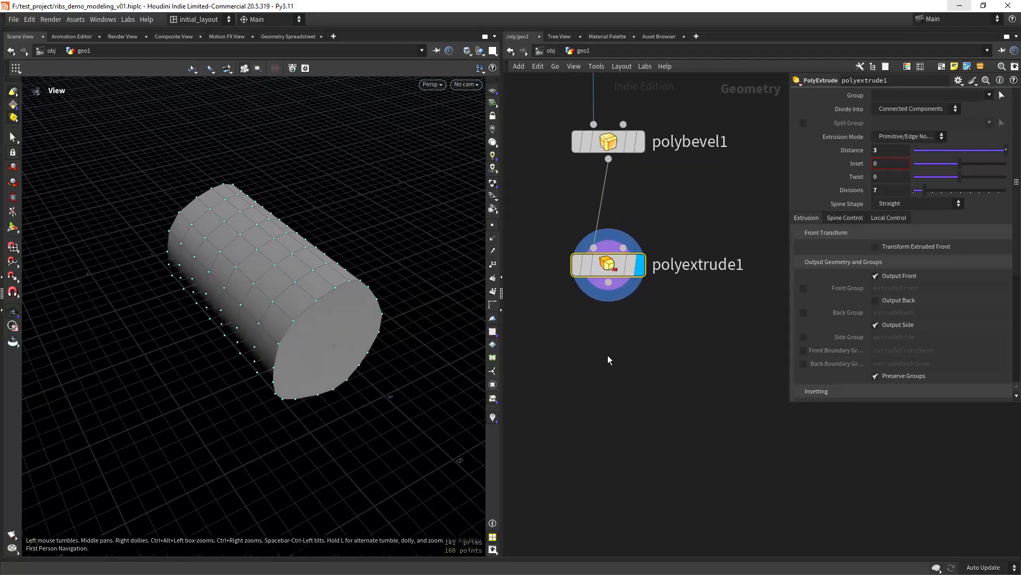
- Add a Blast node after polyextrude1
{"action": "key", "text": "Tab"}
{"action": "type", "text": "blast"}
{"action": "key", "text": "Return"}
- Place blast1 under polyextrude1, display it, set Group to 0 to delete one end face, and save
{"action": "left_click", "coordinate": [608, 371]}
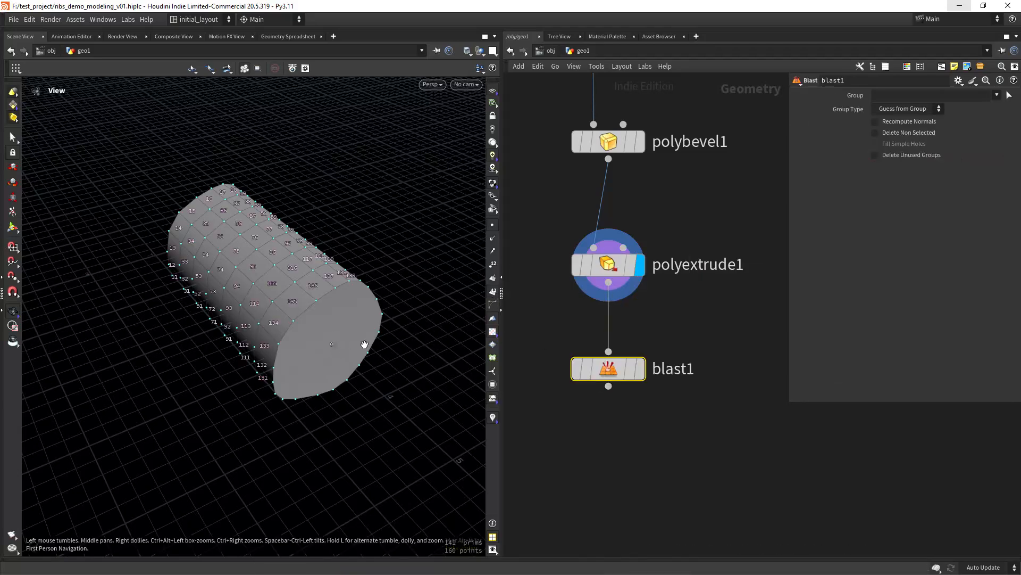
{"action": "key", "text": "ctrl+s"}
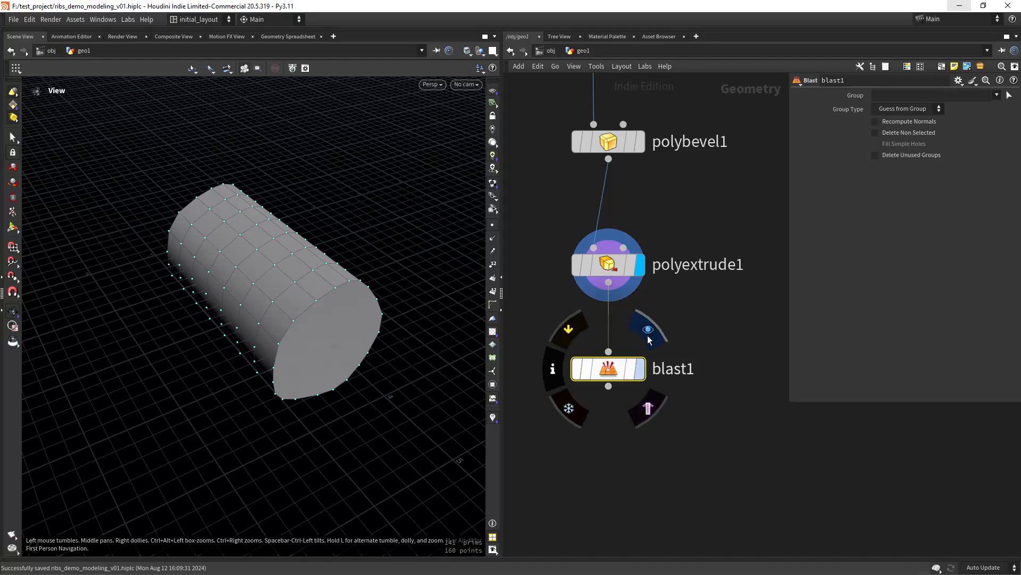
{"action": "left_click", "coordinate": [640, 369]}
{"action": "left_click", "coordinate": [891, 95]}
{"action": "type", "text": "0"}
{"action": "key", "text": "Return"}
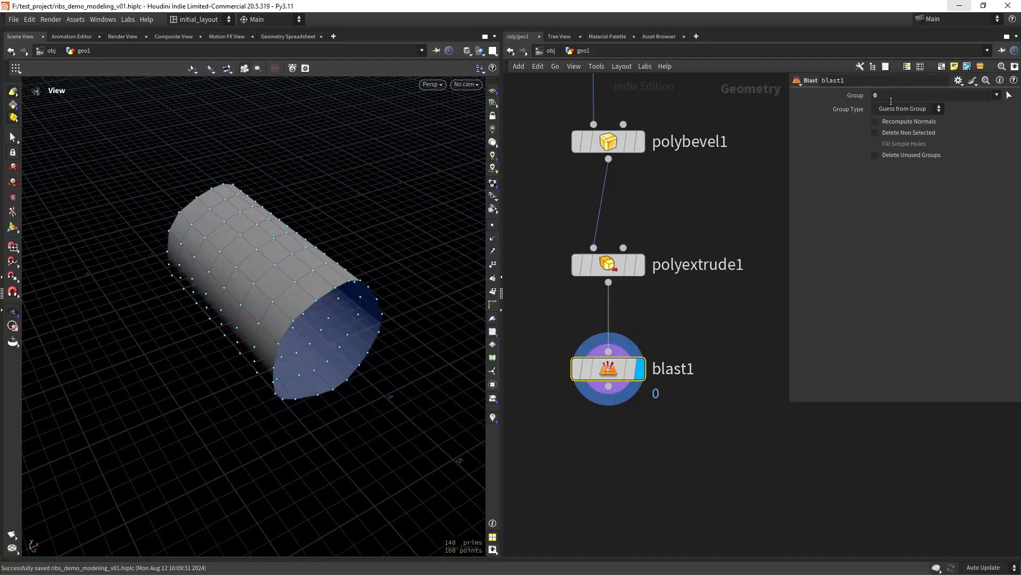
{"action": "key", "text": "f"}
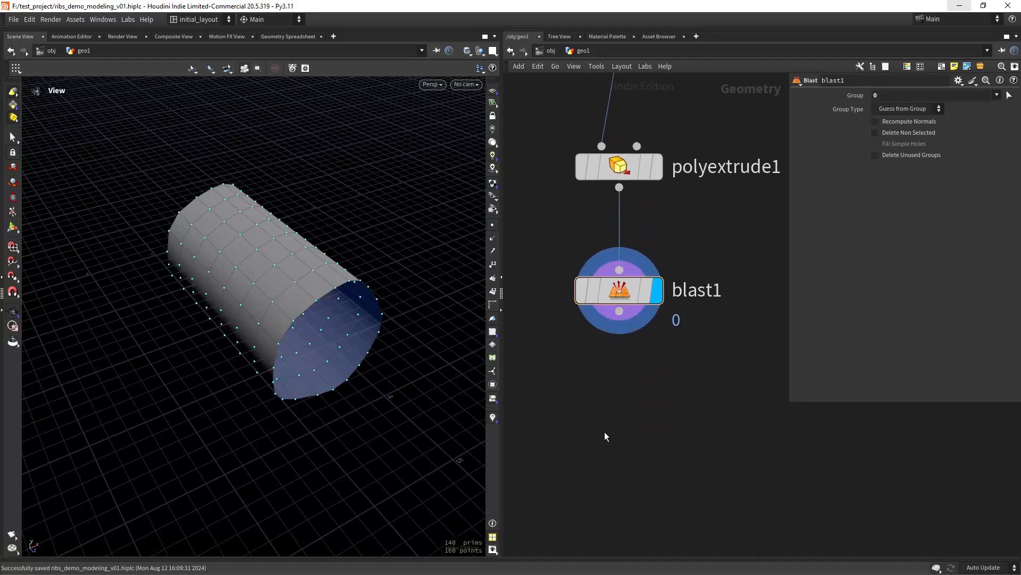
- Add mirror2 below blast1, display it, and set its direction to 0,0,1 to double the tube
{"action": "key", "text": "Tab"}
{"action": "type", "text": "mirror"}
{"action": "key", "text": "Return"}
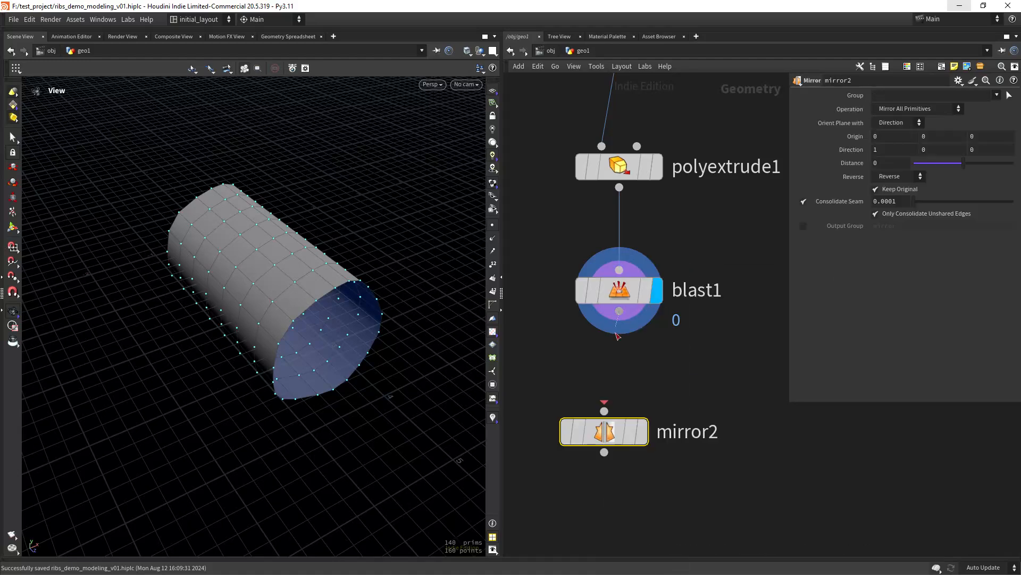
{"action": "left_click", "coordinate": [605, 432]}
{"action": "left_click", "coordinate": [652, 387]}
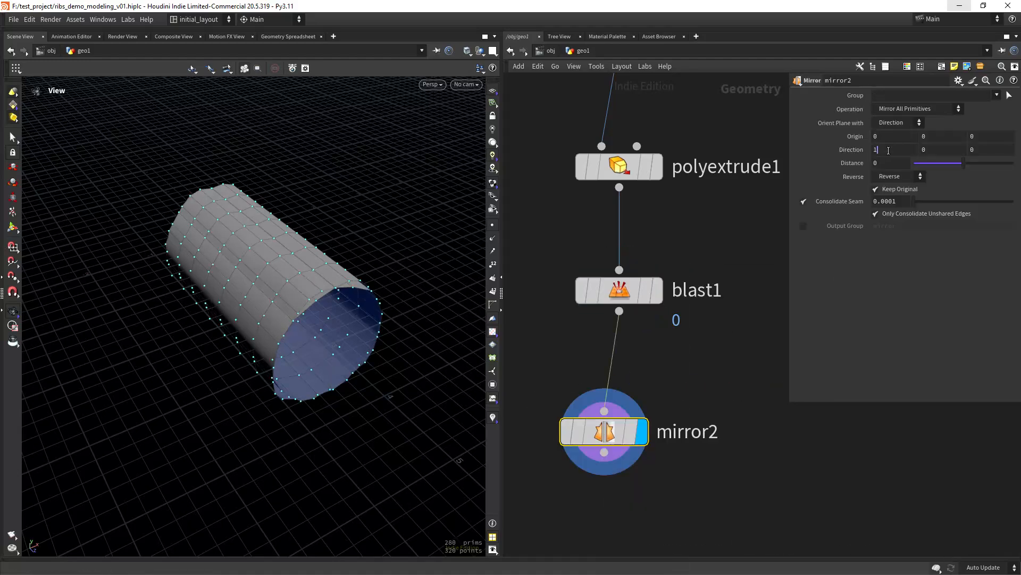
{"action": "key", "text": "BackSpace"}
{"action": "type", "text": "0"}
{"action": "key", "text": "Tab"}
{"action": "key", "text": "Tab"}
{"action": "type", "text": "1"}
{"action": "key", "text": "Tab"}
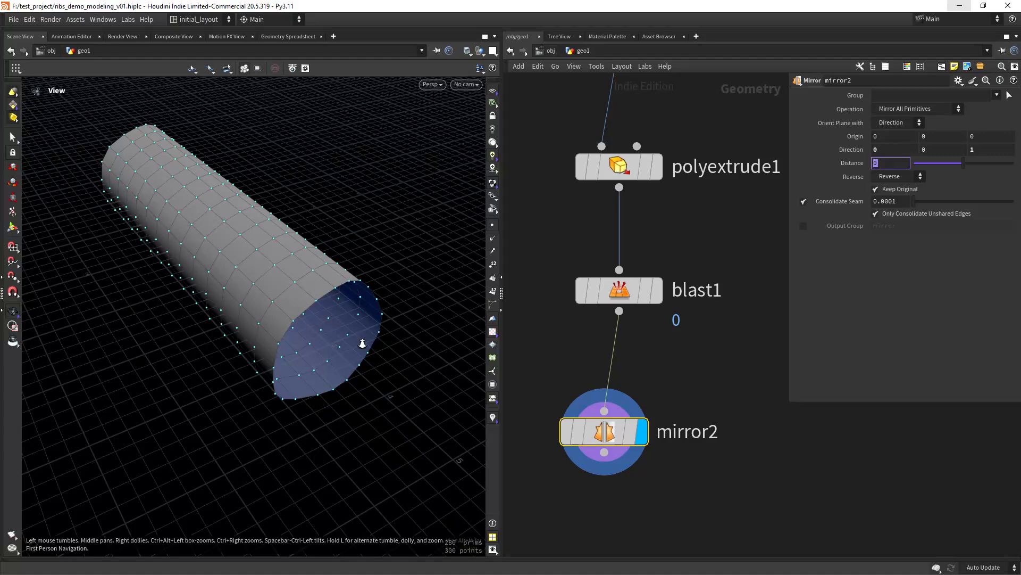
{"action": "left_click_drag", "start_coordinate": [362, 343], "coordinate": [379, 382]}
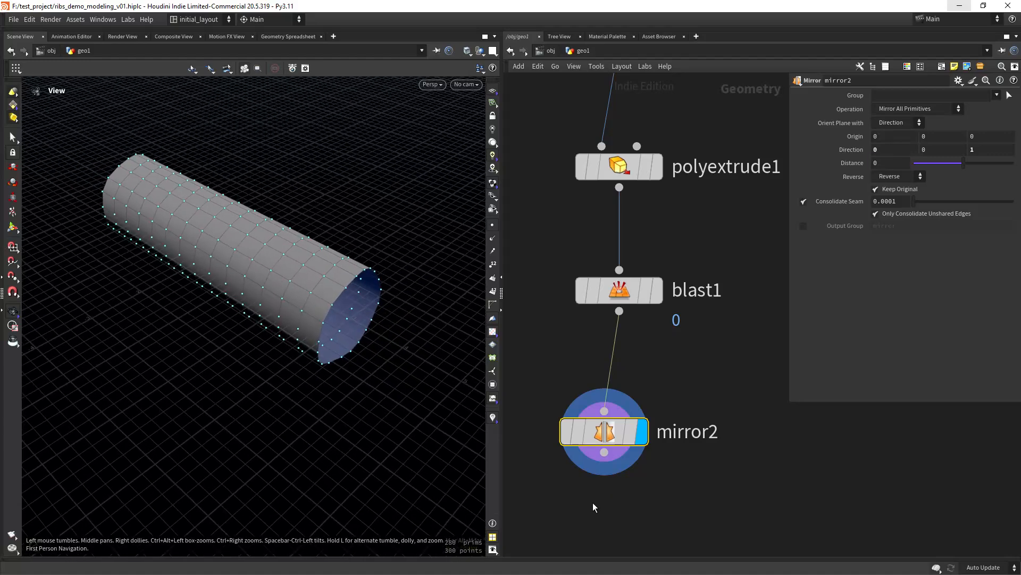
{"action": "middle_click_drag", "start_coordinate": [594, 507], "coordinate": [577, 343]}
{"action": "key", "text": "Tab"}
- Add polyfill1 below mirror2 with Quadrilateral Grid fill mode and Deform Patch turned off
{"action": "type", "text": "pfill"}
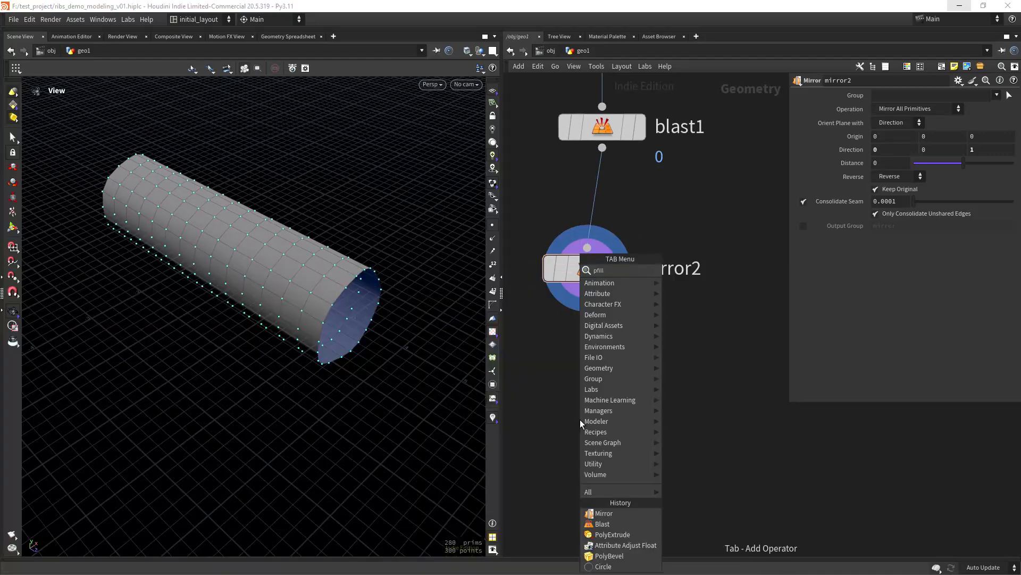
{"action": "key", "text": "Return"}
{"action": "left_click", "coordinate": [583, 420]}
{"action": "left_click", "coordinate": [644, 375]}
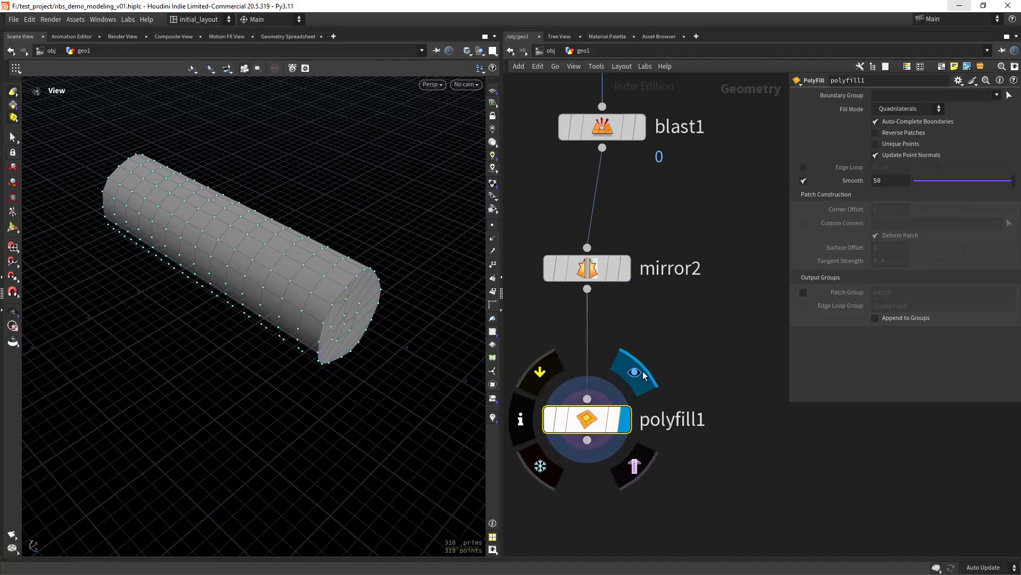
{"action": "left_click", "coordinate": [908, 109]}
{"action": "left_click", "coordinate": [908, 162]}
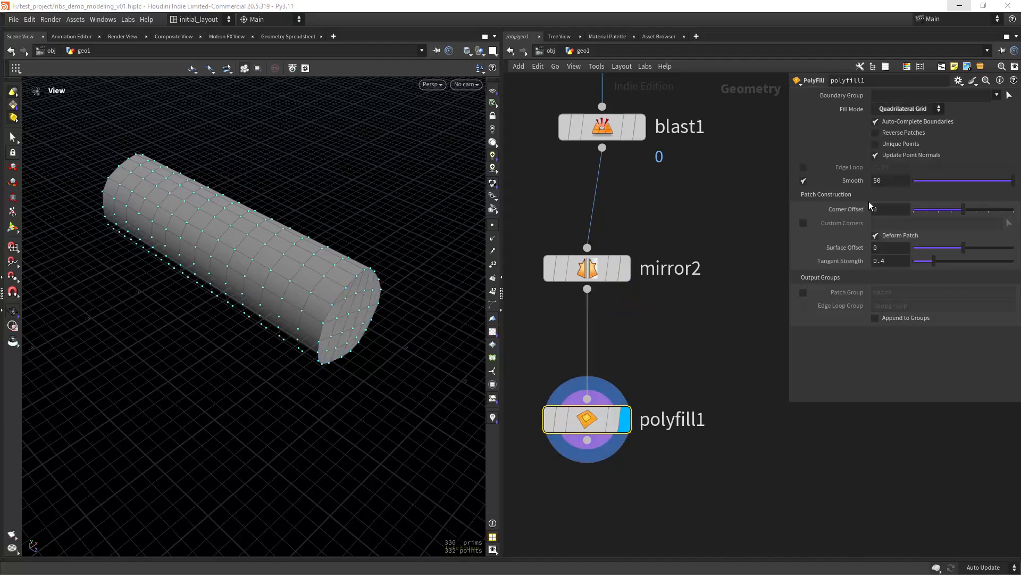
{"action": "left_click", "coordinate": [885, 238]}
- Check the filled end with point markers hidden, and save the scene
{"action": "left_click_drag", "start_coordinate": [415, 336], "coordinate": [375, 347]}
{"action": "left_click", "coordinate": [492, 228]}
{"action": "key", "text": "ctrl+s"}
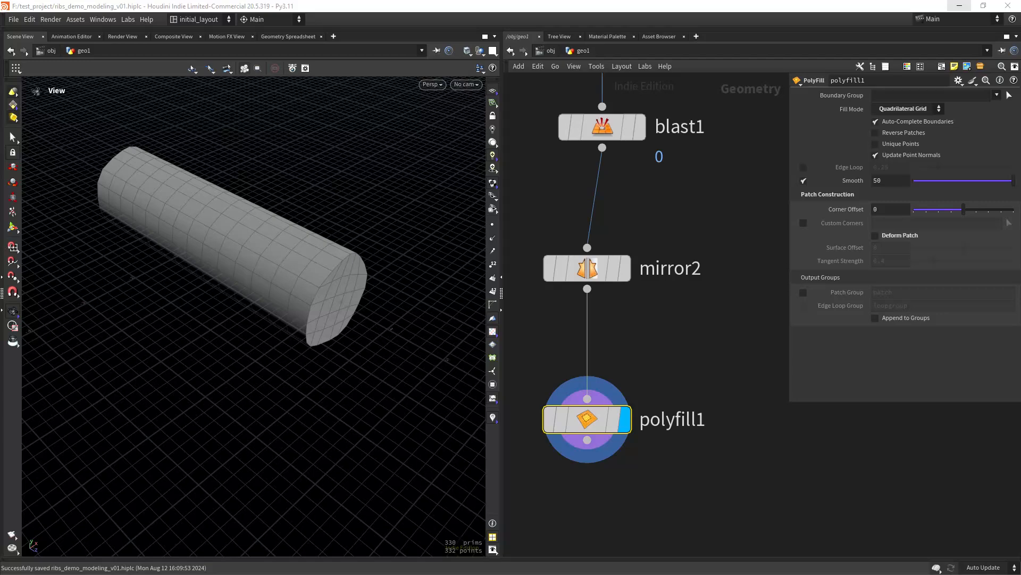
{"action": "middle_click_drag", "start_coordinate": [591, 466], "coordinate": [598, 368]}
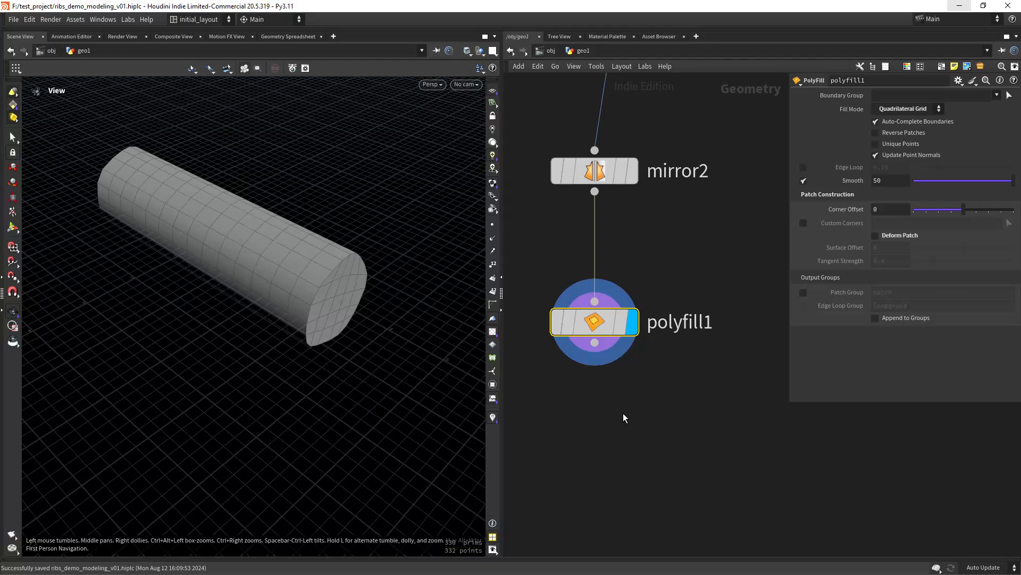
{"action": "left_click", "coordinate": [602, 431]}
- Add polyextrude2 wired after polyfill1, display it, and set Inset to 0.13
{"action": "key", "text": "Tab"}
{"action": "type", "text": "pet"}
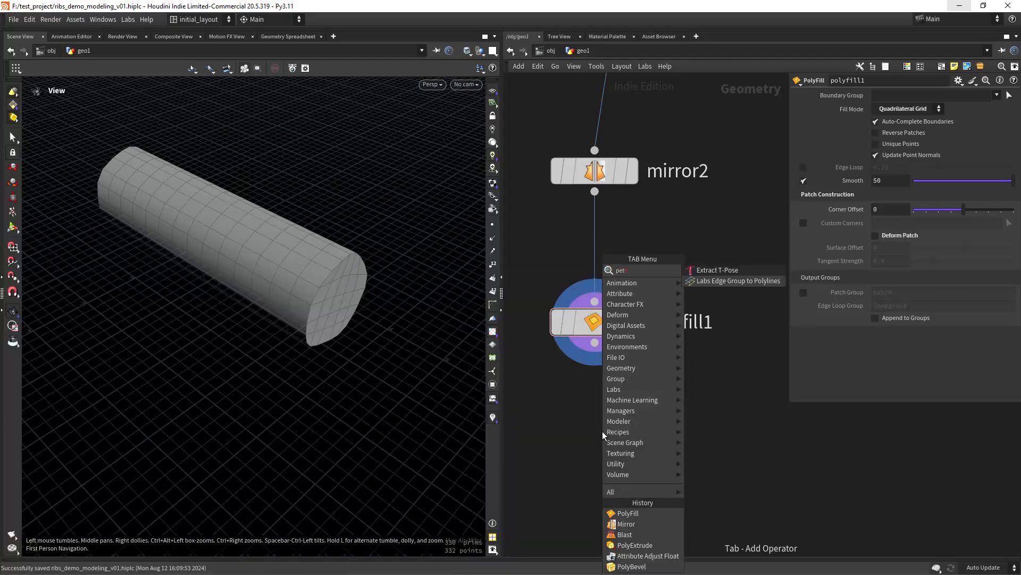
{"action": "key", "text": "BackSpace"}
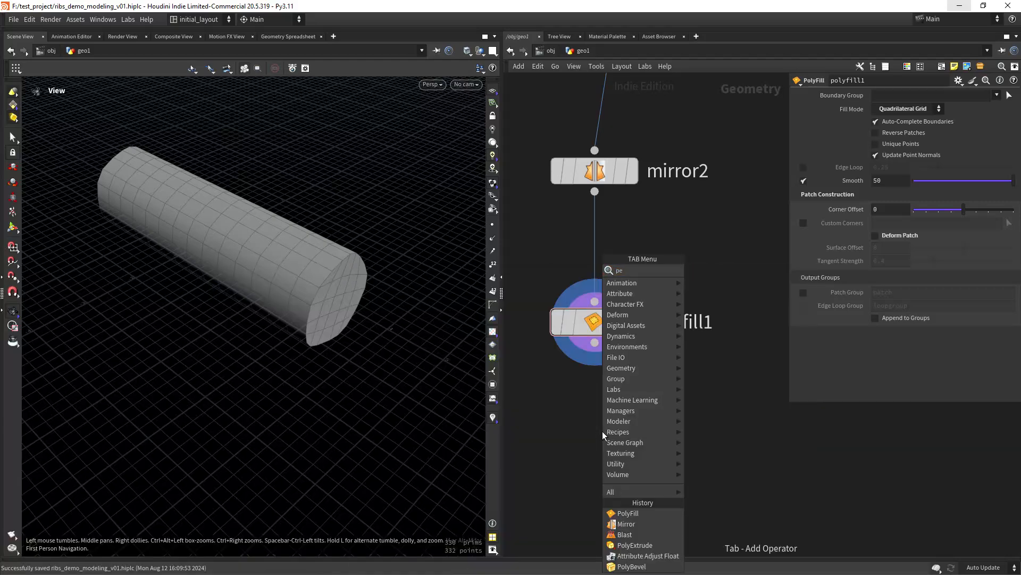
{"action": "type", "text": "xtru"}
{"action": "key", "text": "Return"}
{"action": "left_click_drag", "start_coordinate": [595, 342], "coordinate": [621, 433]}
{"action": "left_click", "coordinate": [632, 431]}
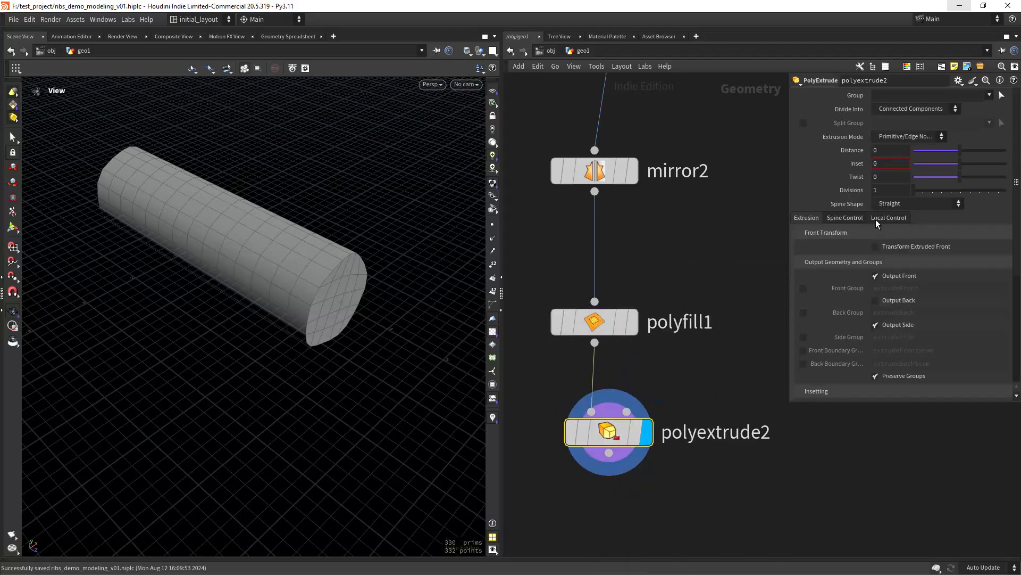
{"action": "left_click", "coordinate": [882, 165]}
{"action": "type", "text": ".13"}
{"action": "key", "text": "Return"}
- Enable polyfill1's patch group output and restrict polyextrude2's Group to patch
{"action": "left_click", "coordinate": [988, 98]}
{"action": "left_click_drag", "start_coordinate": [678, 241], "coordinate": [588, 336]}
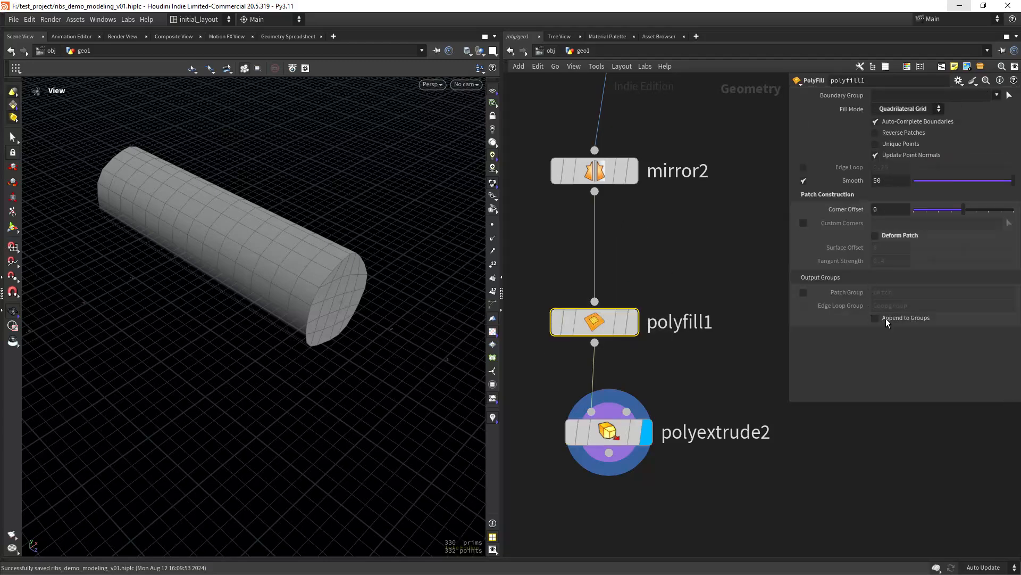
{"action": "left_click", "coordinate": [803, 292]}
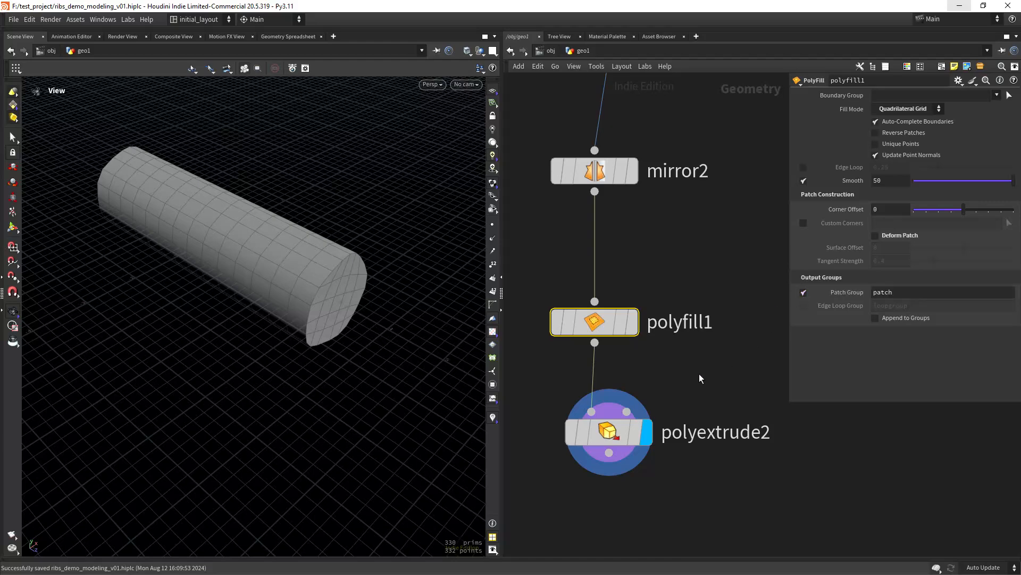
{"action": "left_click_drag", "start_coordinate": [663, 371], "coordinate": [544, 493]}
{"action": "left_click", "coordinate": [990, 109]}
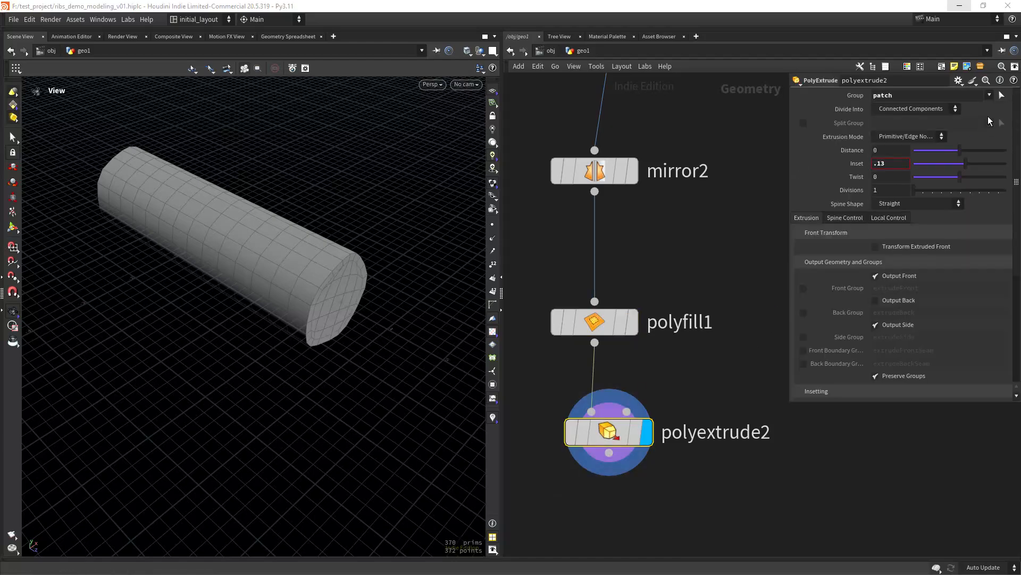
{"action": "left_click_drag", "start_coordinate": [420, 314], "coordinate": [413, 328]}
{"action": "middle_click_drag", "start_coordinate": [630, 513], "coordinate": [623, 364]}
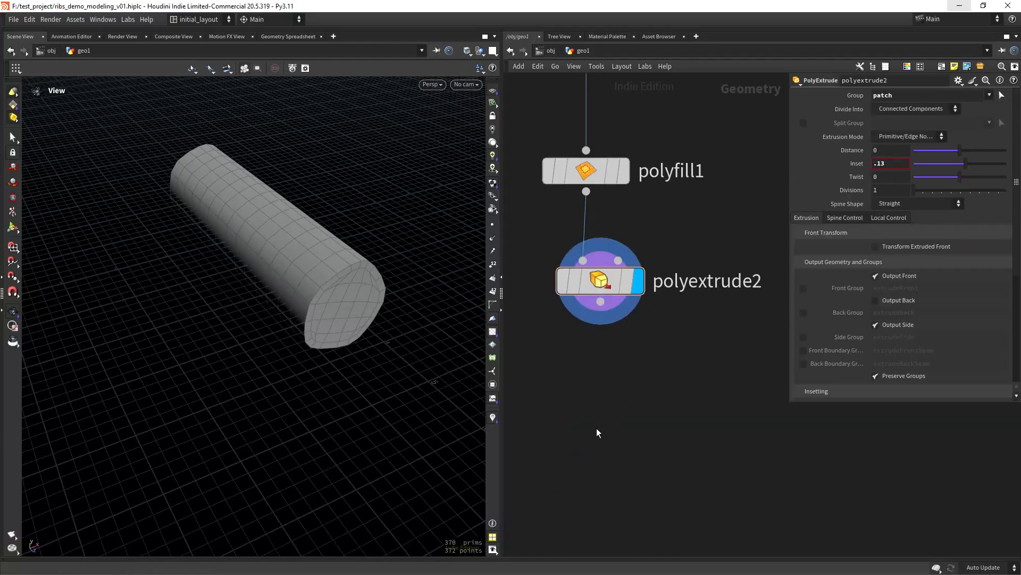
{"action": "key", "text": "Tab"}
- Add polyextrude3 below polyextrude2 and display its result
{"action": "type", "text": "extru"}
{"action": "key", "text": "Down"}
{"action": "key", "text": "Down"}
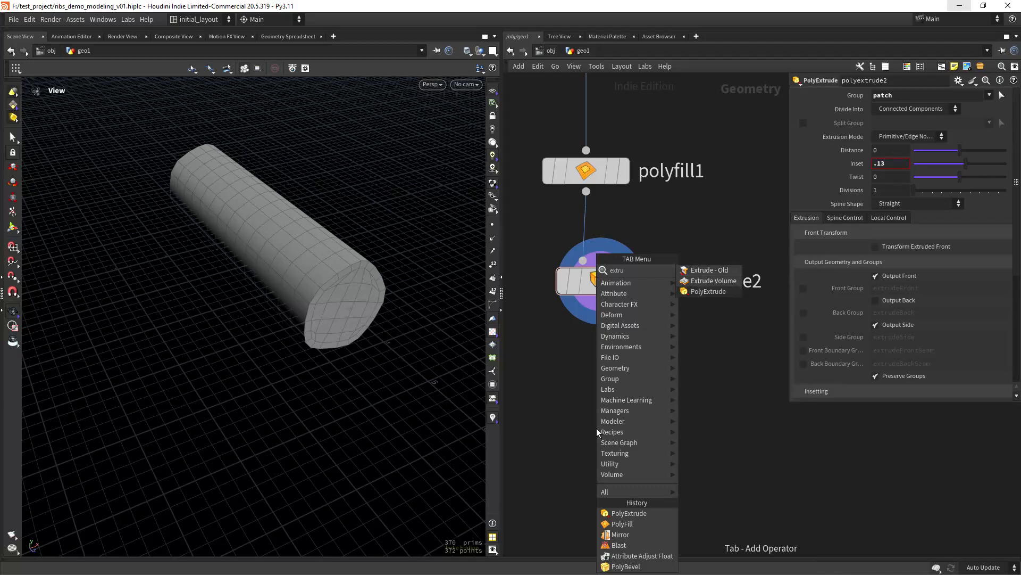
{"action": "key", "text": "Return"}
{"action": "left_click", "coordinate": [611, 425]}
{"action": "left_click", "coordinate": [639, 427]}
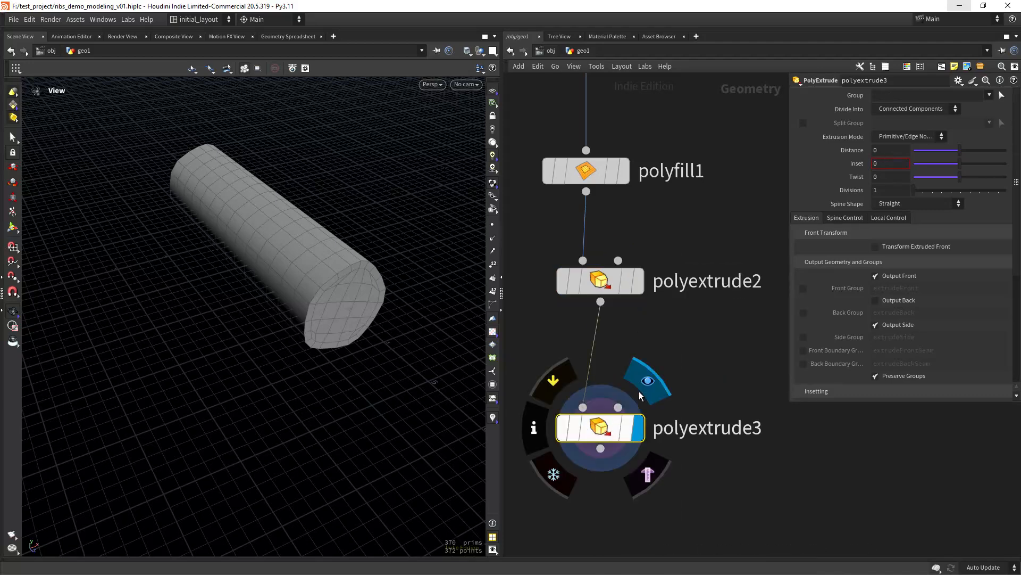
{"action": "left_click", "coordinate": [603, 290]}
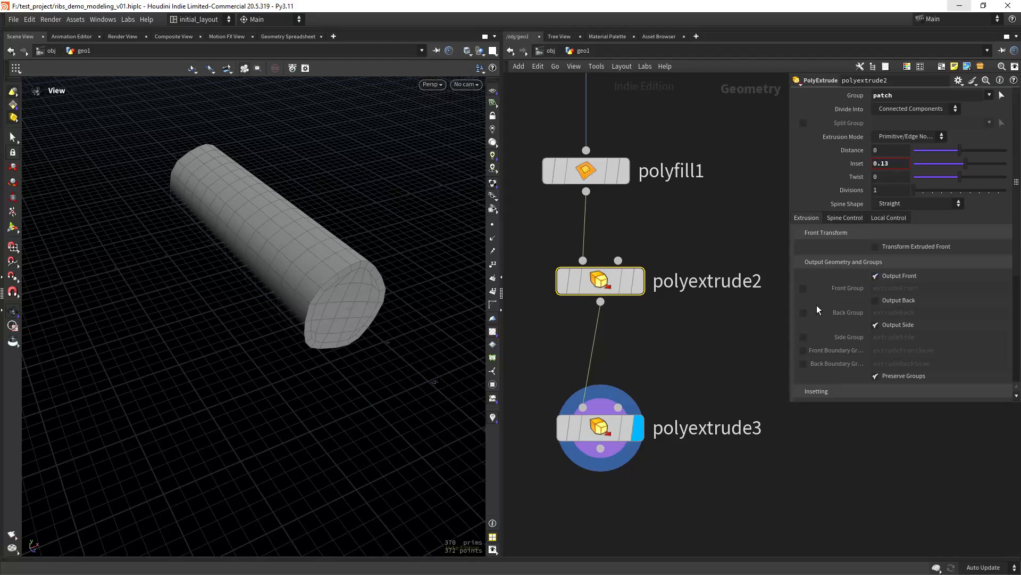
{"action": "left_click", "coordinate": [601, 428]}
- Set polyextrude3's Group to extrudeFront and its Distance to -0.05
{"action": "left_click", "coordinate": [990, 95]}
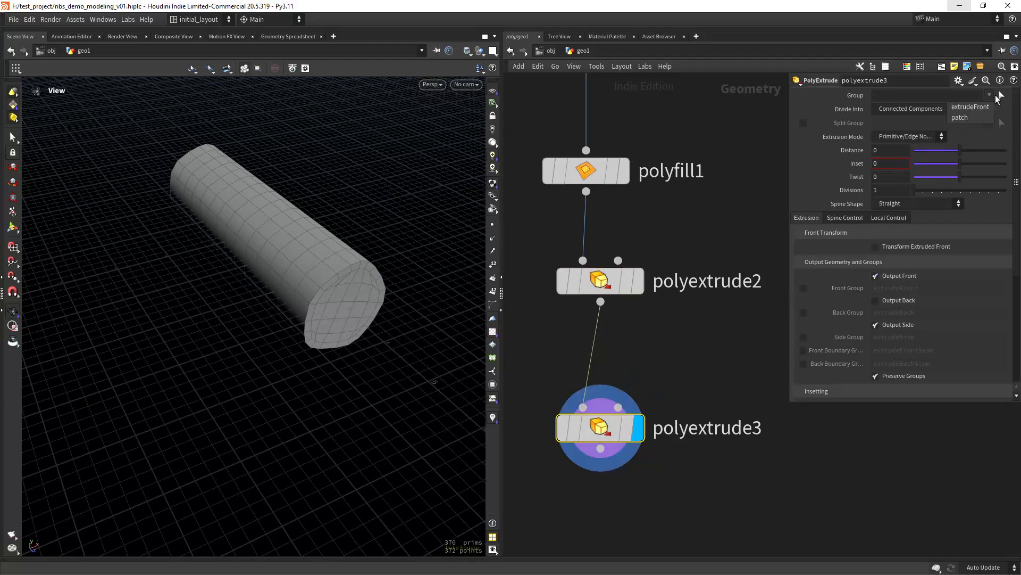
{"action": "left_click", "coordinate": [970, 106]}
{"action": "left_click_drag", "start_coordinate": [960, 151], "coordinate": [956, 154]}
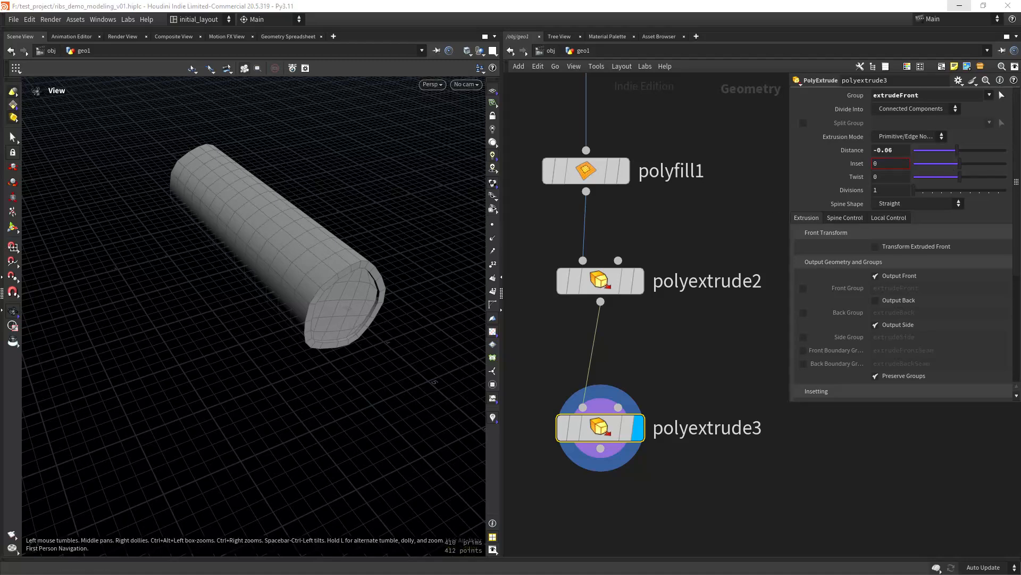
{"action": "left_click", "coordinate": [892, 152]}
{"action": "key", "text": "BackSpace"}
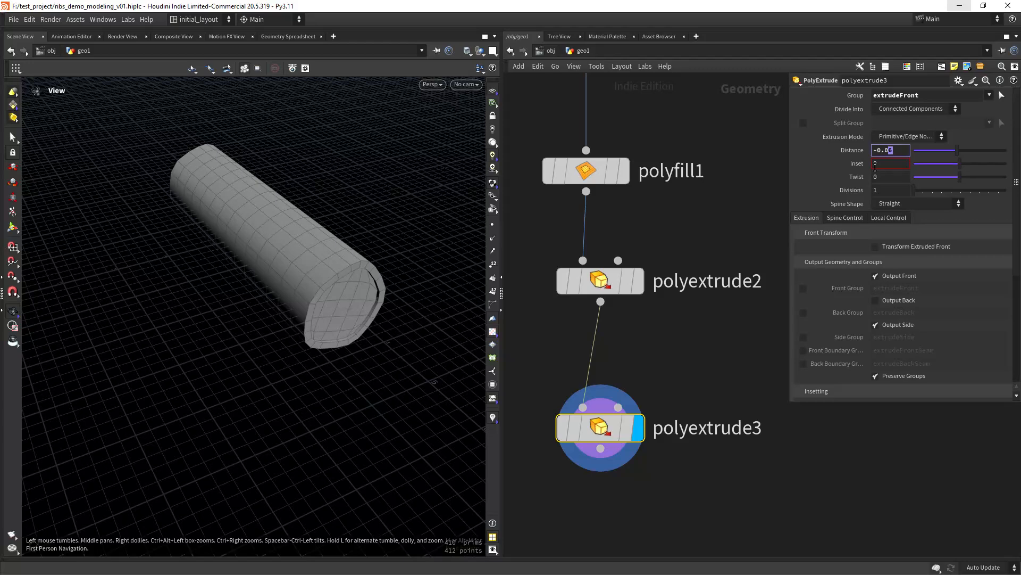
{"action": "type", "text": "5"}
{"action": "key", "text": "Return"}
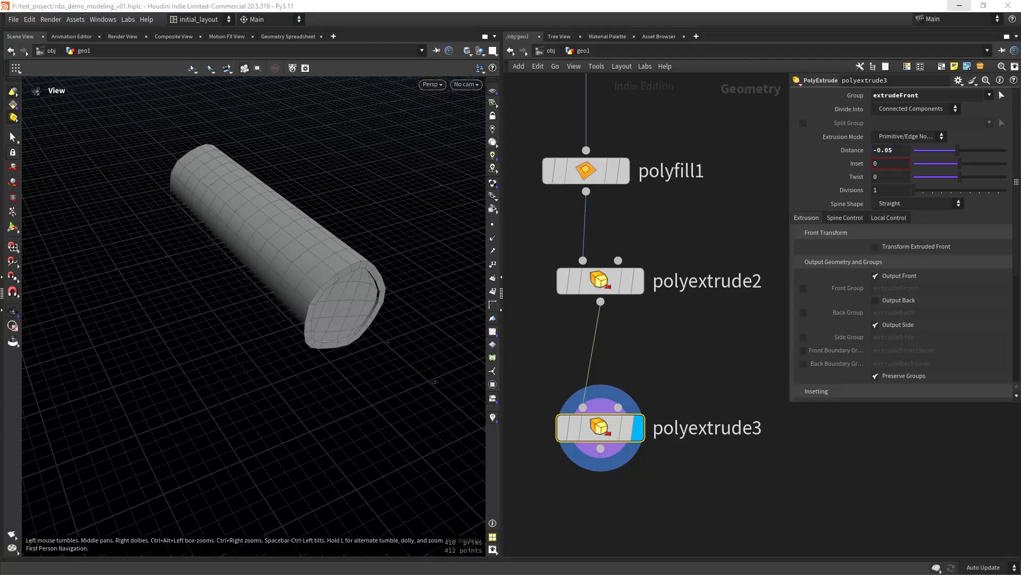
{"action": "key", "text": "f"}
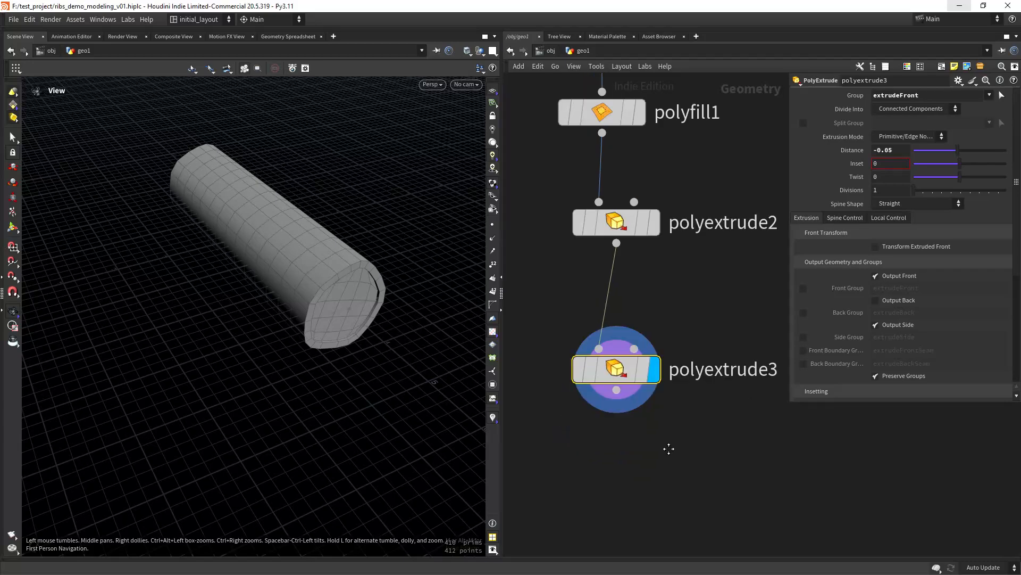
{"action": "key", "text": "Tab"}
- Add bend1 below polyextrude3, wire it in, and display it
{"action": "type", "text": "bend"}
{"action": "key", "text": "Return"}
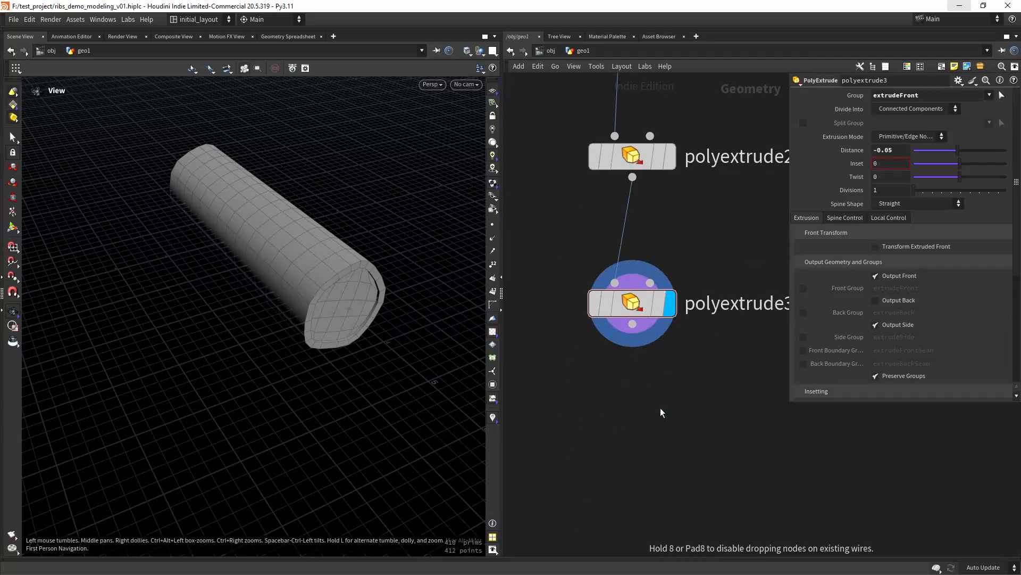
{"action": "left_click", "coordinate": [660, 408]}
{"action": "left_click_drag", "start_coordinate": [657, 407], "coordinate": [646, 436]}
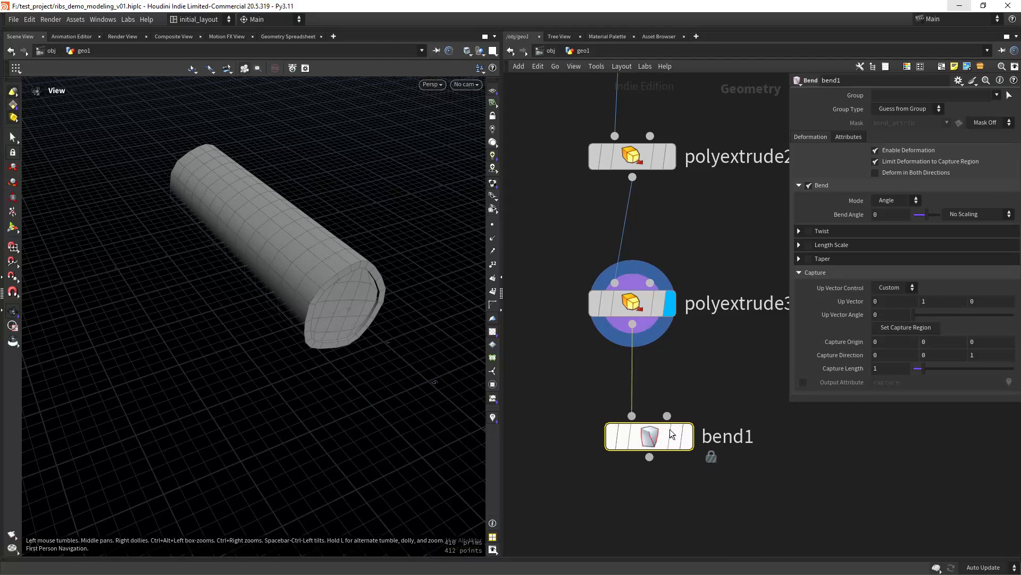
{"action": "left_click_drag", "start_coordinate": [640, 334], "coordinate": [632, 415]}
{"action": "left_click", "coordinate": [686, 436]}
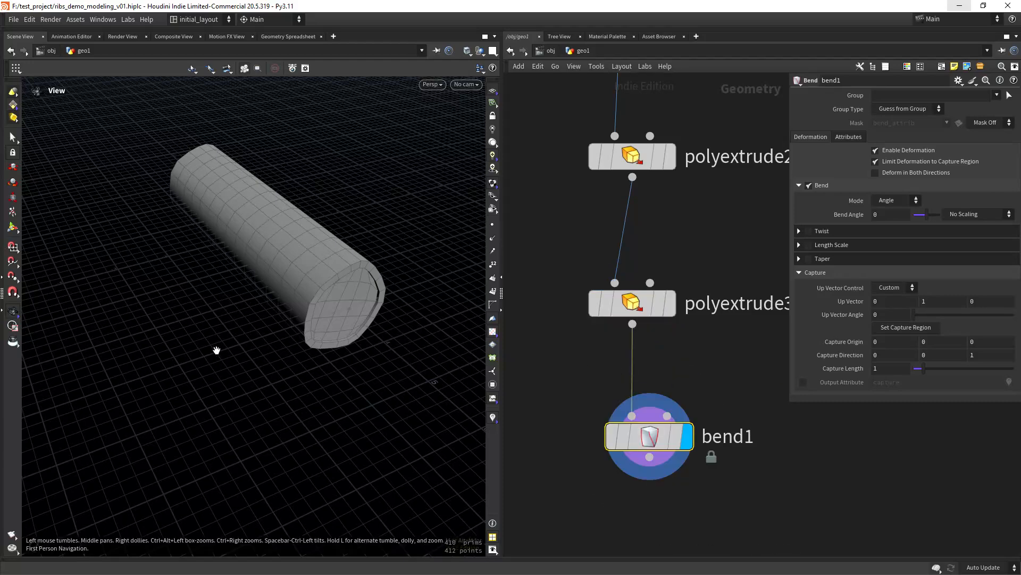
- Bend the tube by 90 degrees and switch the capture axis to run along the tube
{"action": "key", "text": "Return"}
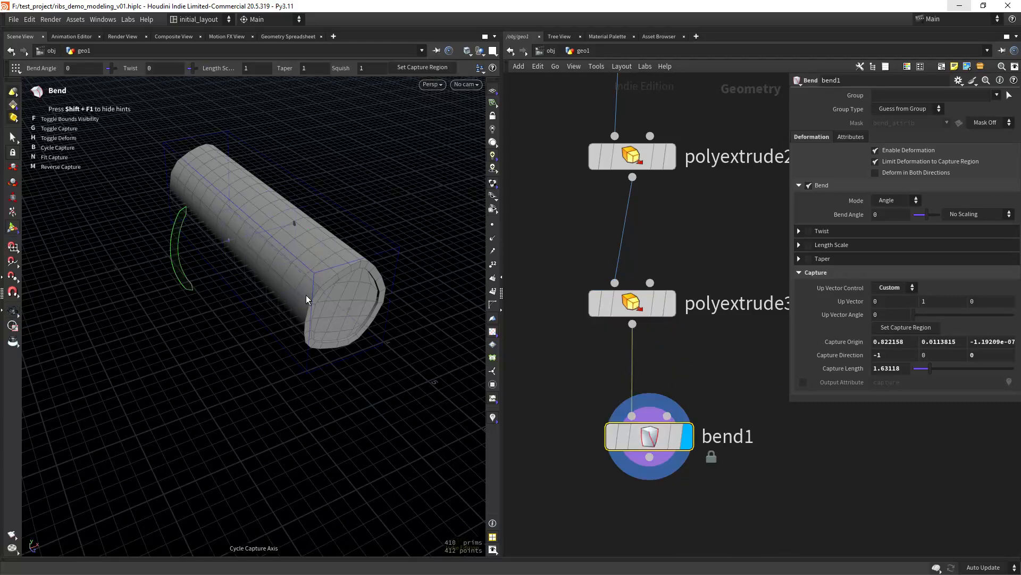
{"action": "left_click_drag", "start_coordinate": [931, 214], "coordinate": [940, 216]}
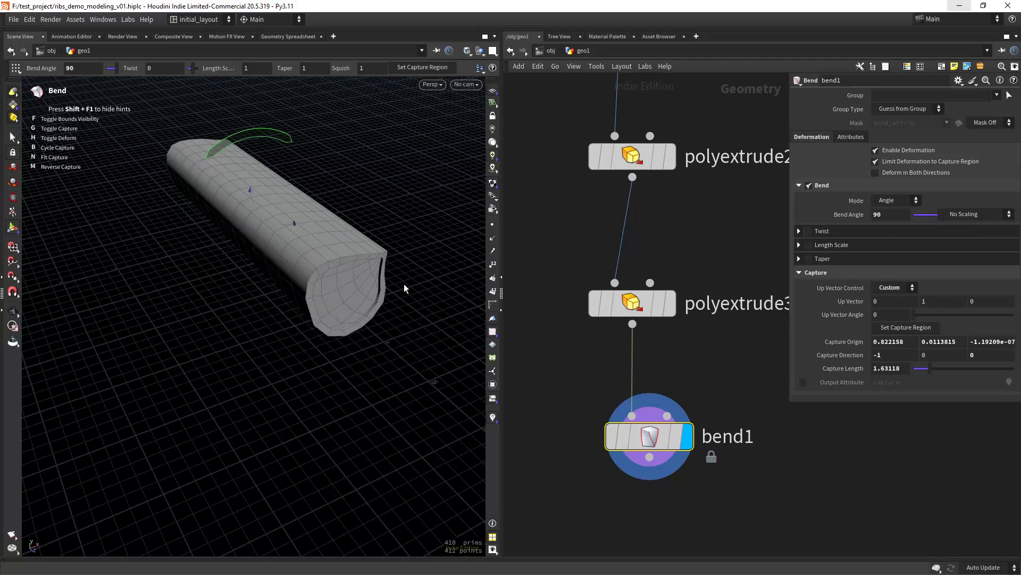
{"action": "key", "text": "b"}
{"action": "key", "text": "b"}
{"action": "key", "text": "b"}
{"action": "key", "text": "b"}
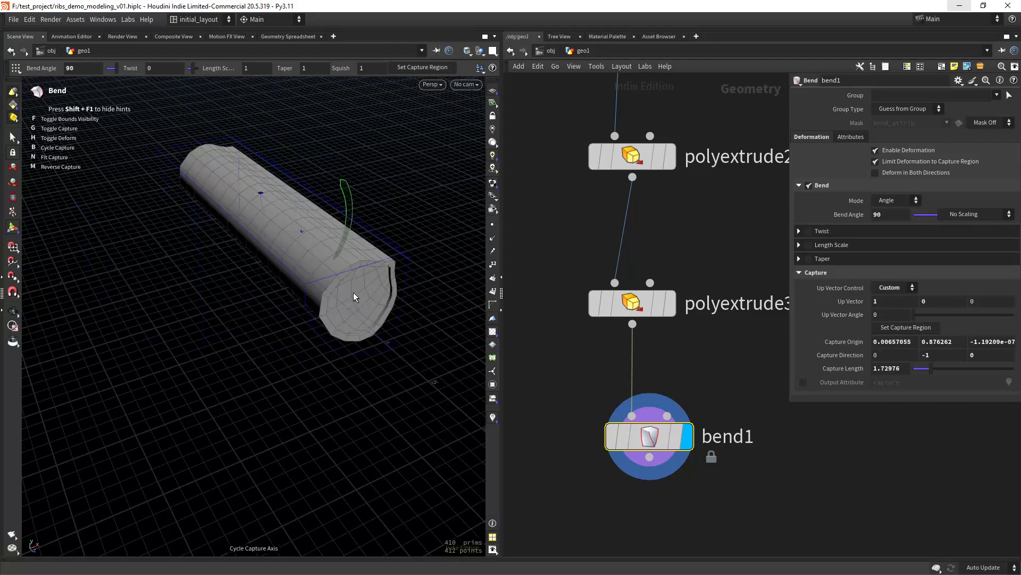
{"action": "right_click", "coordinate": [396, 278]}
{"action": "left_click", "coordinate": [315, 314]}
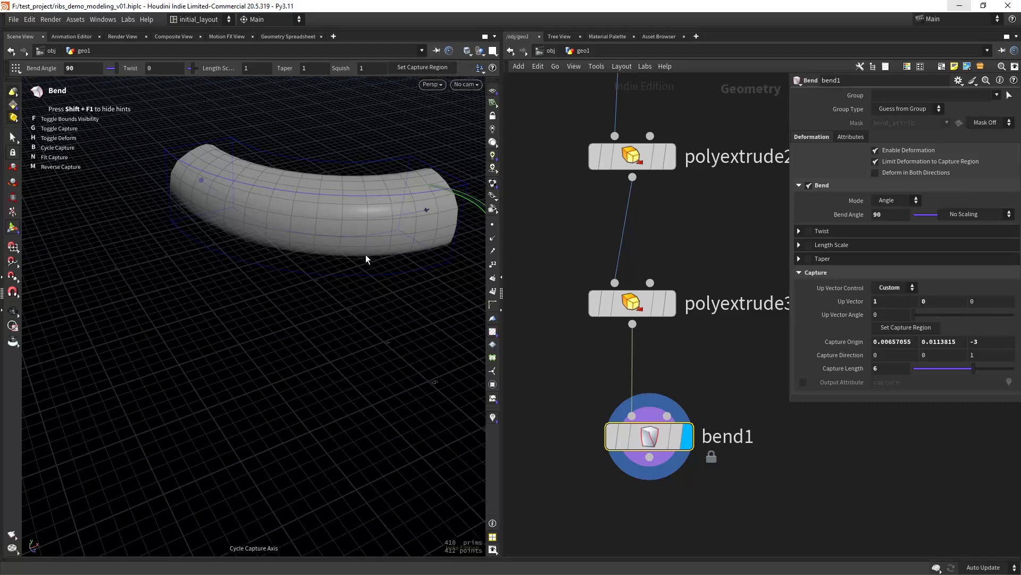
{"action": "key", "text": "Escape"}
- Orbit and zoom around the bent tube to inspect its curve and end cap
{"action": "left_click_drag", "start_coordinate": [366, 254], "coordinate": [339, 325]}
{"action": "key", "text": "Return"}
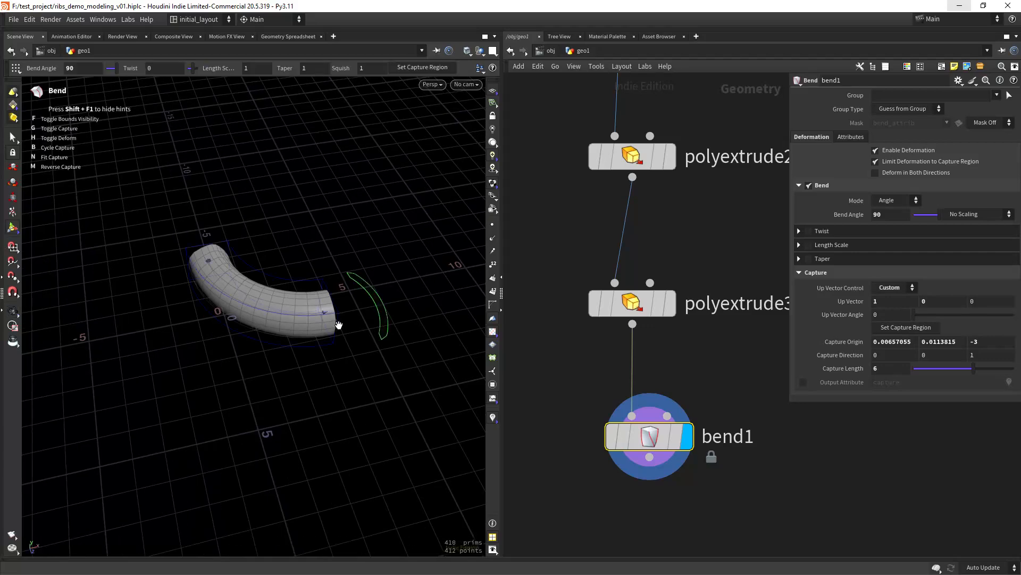
{"action": "key", "text": "Escape"}
{"action": "mouse_move", "coordinate": [360, 358]}
{"action": "left_mouse_down"}
{"action": "mouse_move", "coordinate": [337, 358]}
{"action": "mouse_move", "coordinate": [330, 335]}
{"action": "mouse_move", "coordinate": [366, 341]}
{"action": "mouse_move", "coordinate": [346, 353]}
{"action": "left_mouse_up"}
{"action": "key", "text": "Return"}
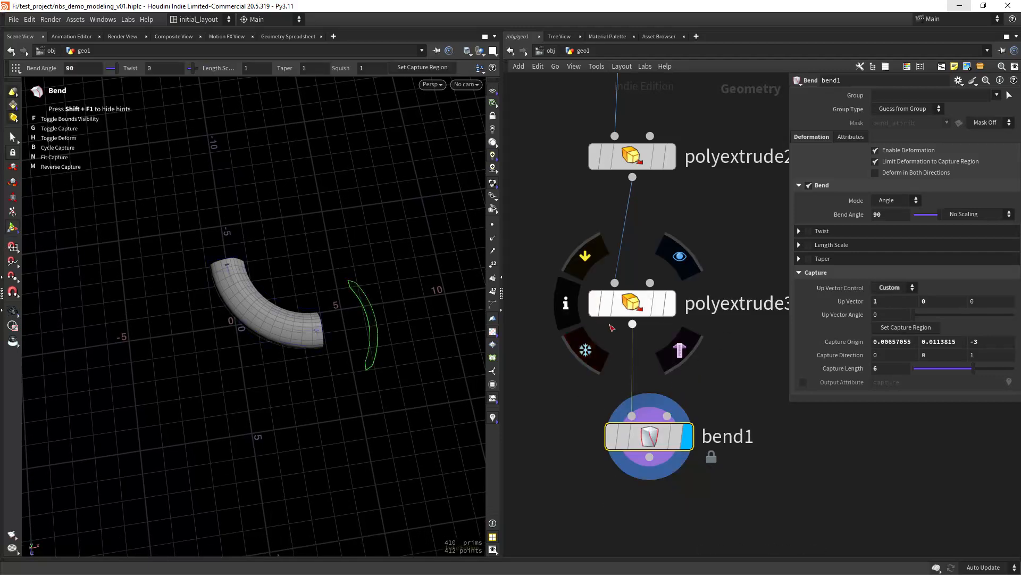
{"action": "key", "text": "Escape"}
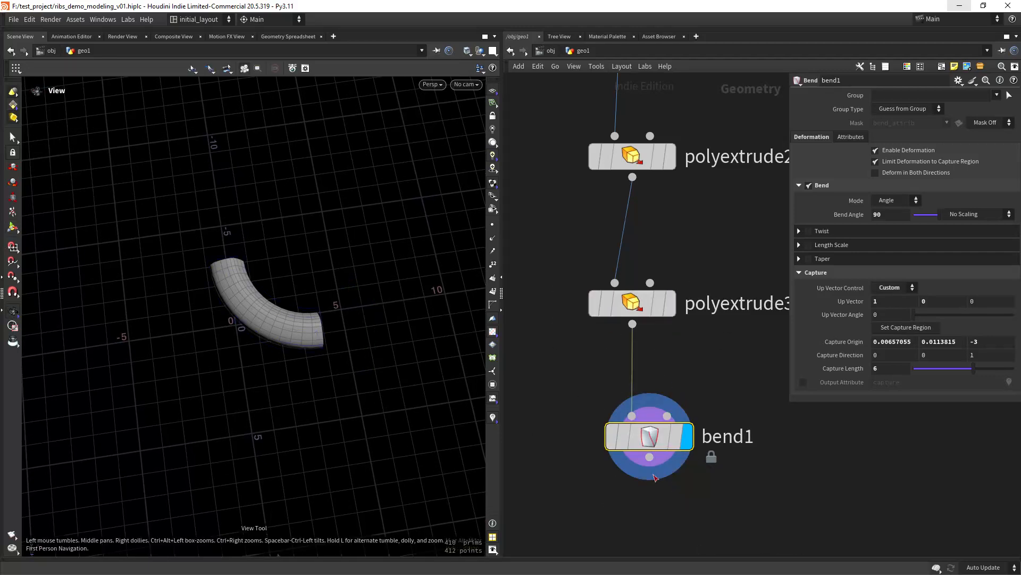
{"action": "middle_click_drag", "start_coordinate": [646, 499], "coordinate": [642, 361]}
{"action": "middle_click_drag", "start_coordinate": [626, 418], "coordinate": [620, 370]}
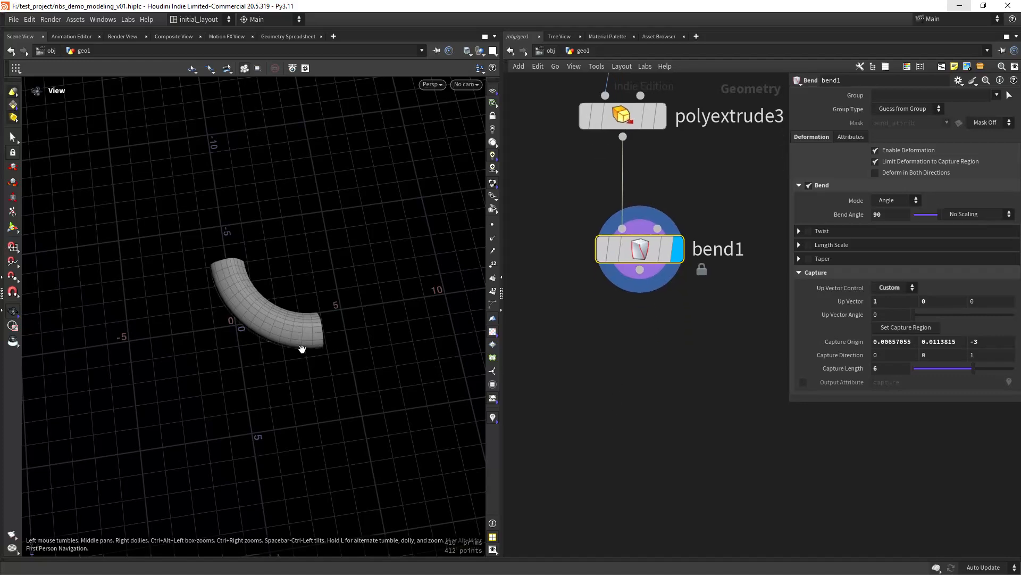
{"action": "right_click_drag", "start_coordinate": [302, 349], "coordinate": [349, 290]}
{"action": "left_click_drag", "start_coordinate": [349, 289], "coordinate": [315, 328]}
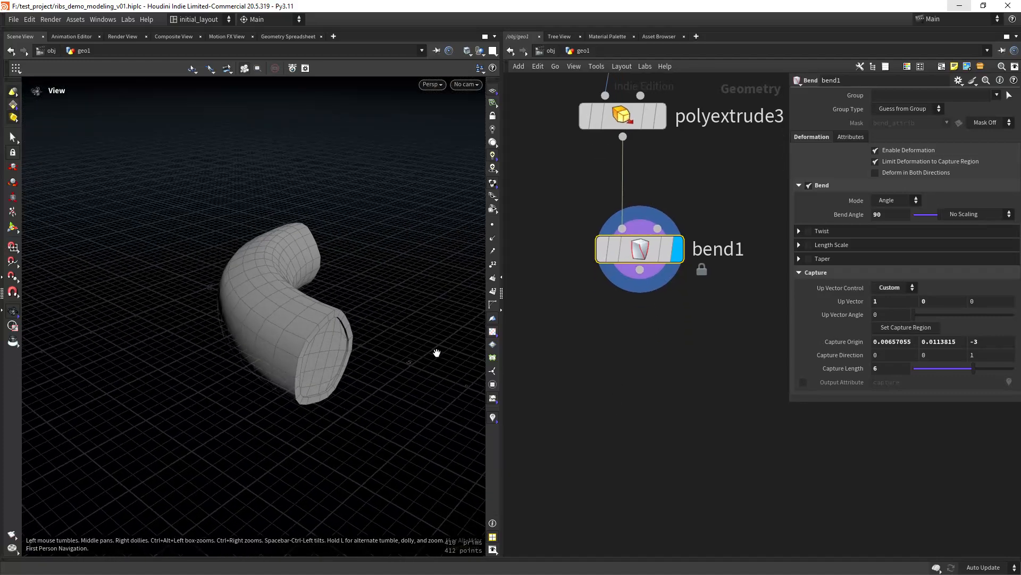
{"action": "middle_click_drag", "start_coordinate": [672, 363], "coordinate": [619, 343]}
- Duplicate attribadjustfloat1 (pscale .28–1, seed 22) as attribadjustfloat2 wired under bend1
{"action": "key", "text": "h"}
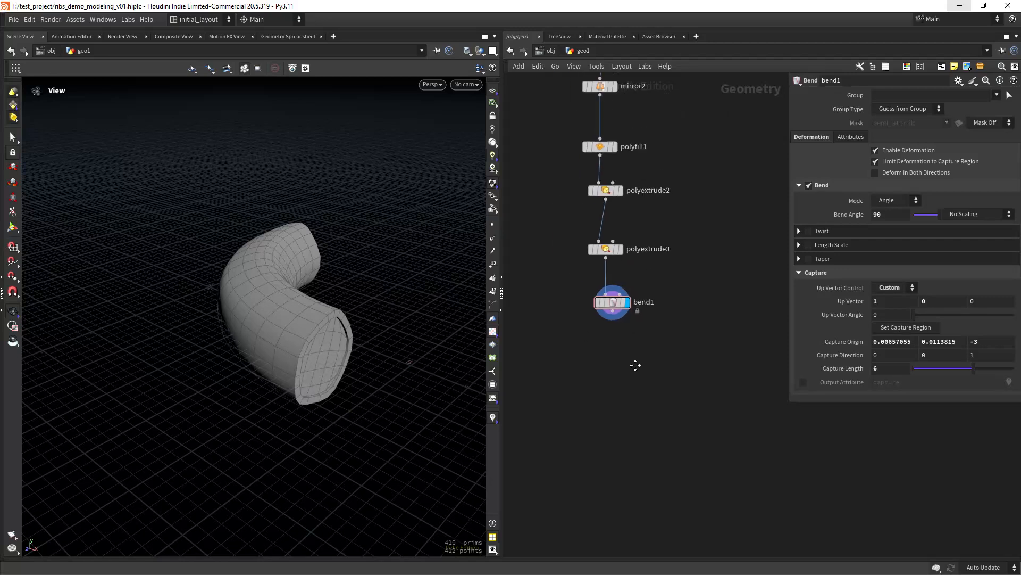
{"action": "middle_click_drag", "start_coordinate": [566, 202], "coordinate": [567, 352]}
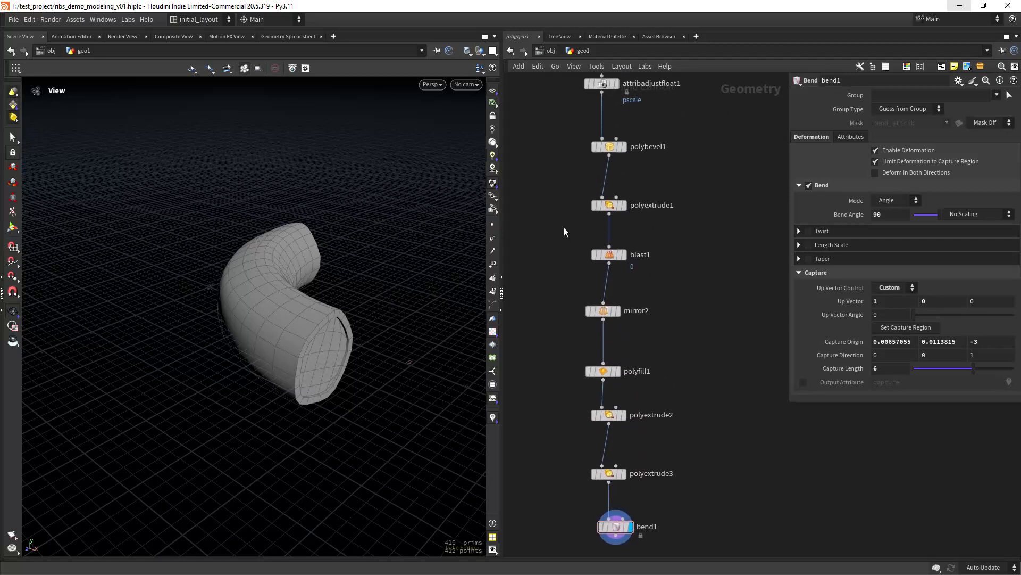
{"action": "middle_click_drag", "start_coordinate": [547, 258], "coordinate": [545, 345]}
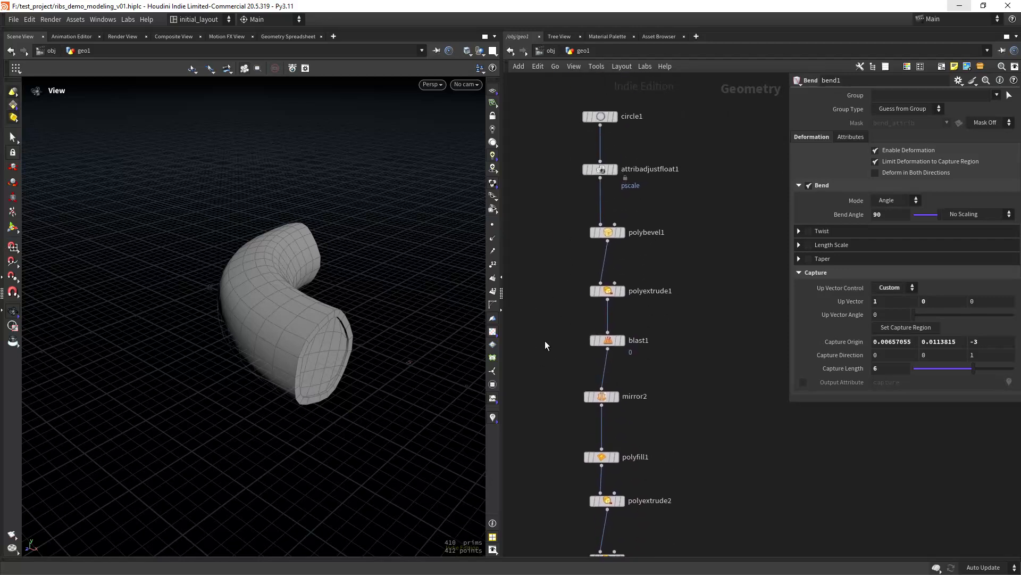
{"action": "left_click_drag", "start_coordinate": [599, 174], "coordinate": [610, 451], "text": "alt"}
{"action": "middle_click_drag", "start_coordinate": [611, 514], "coordinate": [608, 420]}
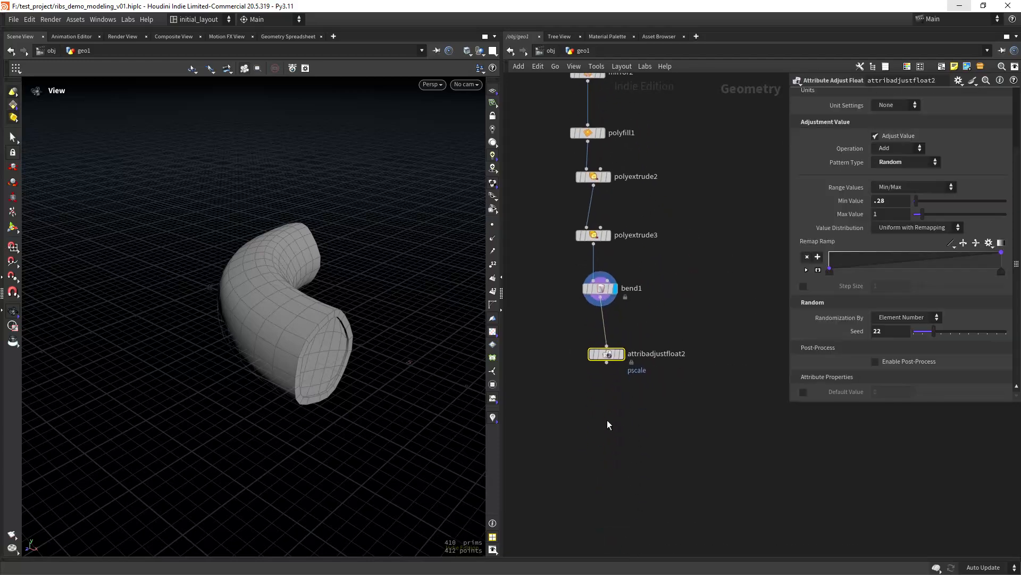
{"action": "key", "text": "Tab"}
- Add polybevel2 fed by attribadjustfloat2, display it, and enable Ignore Flat Edges
{"action": "type", "text": "olybe"}
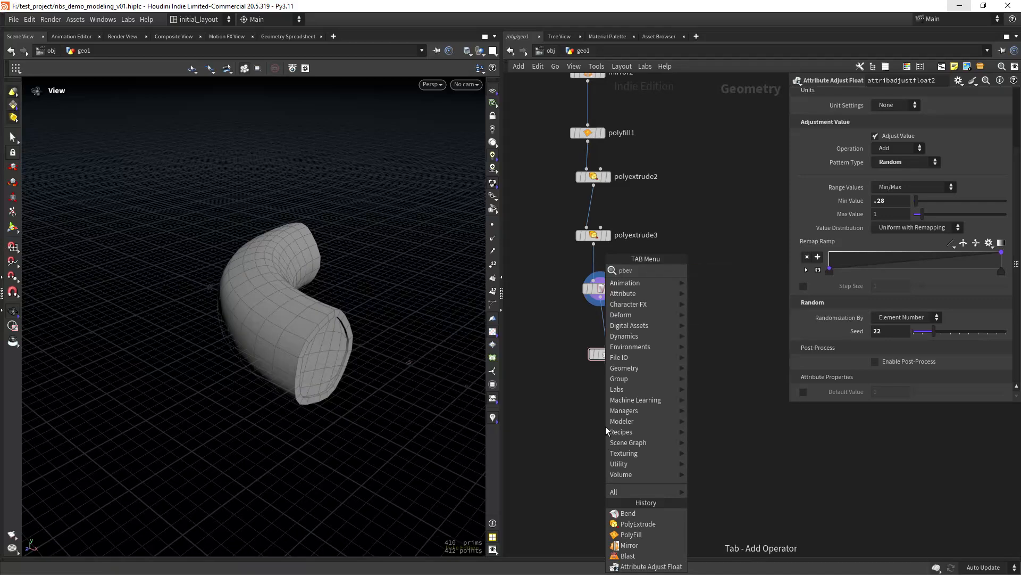
{"action": "key", "text": "Return"}
{"action": "left_click", "coordinate": [606, 427]}
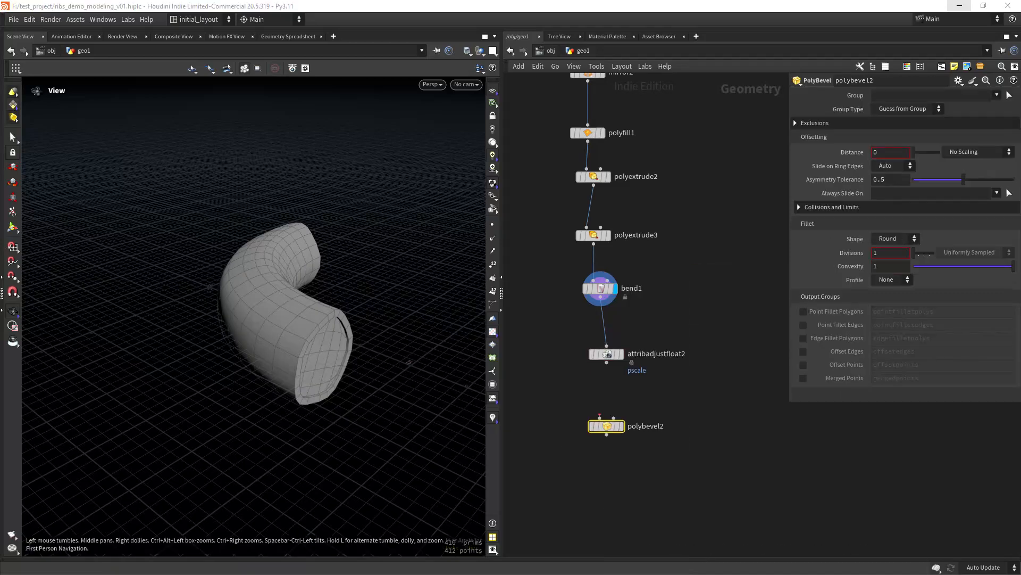
{"action": "left_click_drag", "start_coordinate": [607, 363], "coordinate": [600, 420]}
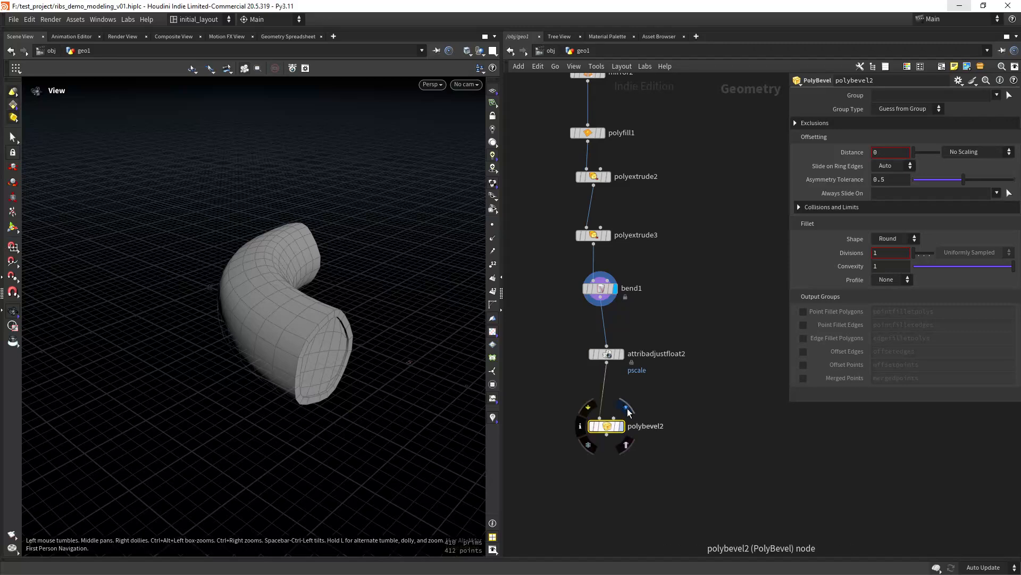
{"action": "left_click", "coordinate": [628, 407]}
{"action": "left_click", "coordinate": [814, 122]}
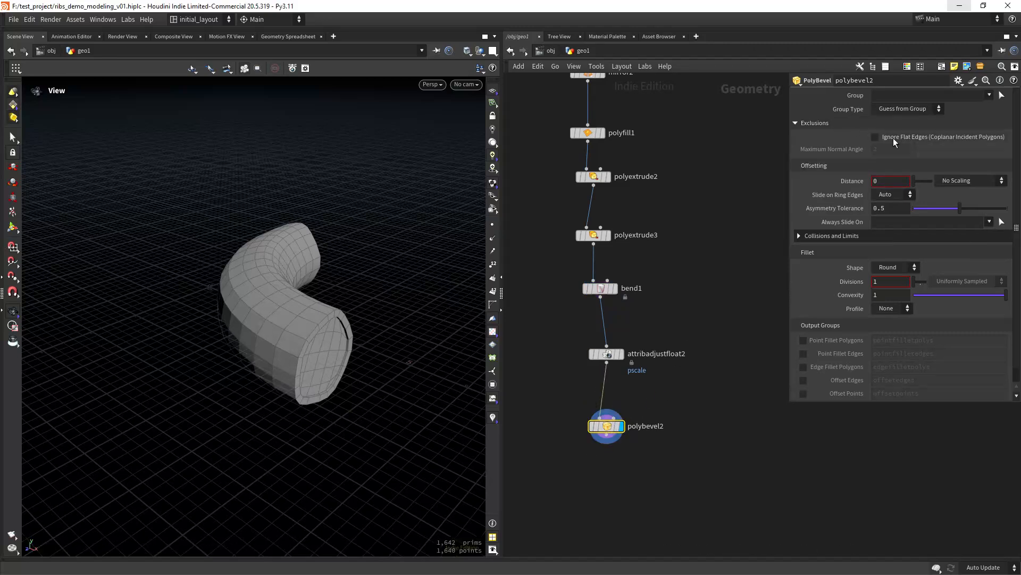
{"action": "left_click_drag", "start_coordinate": [921, 150], "coordinate": [949, 150]}
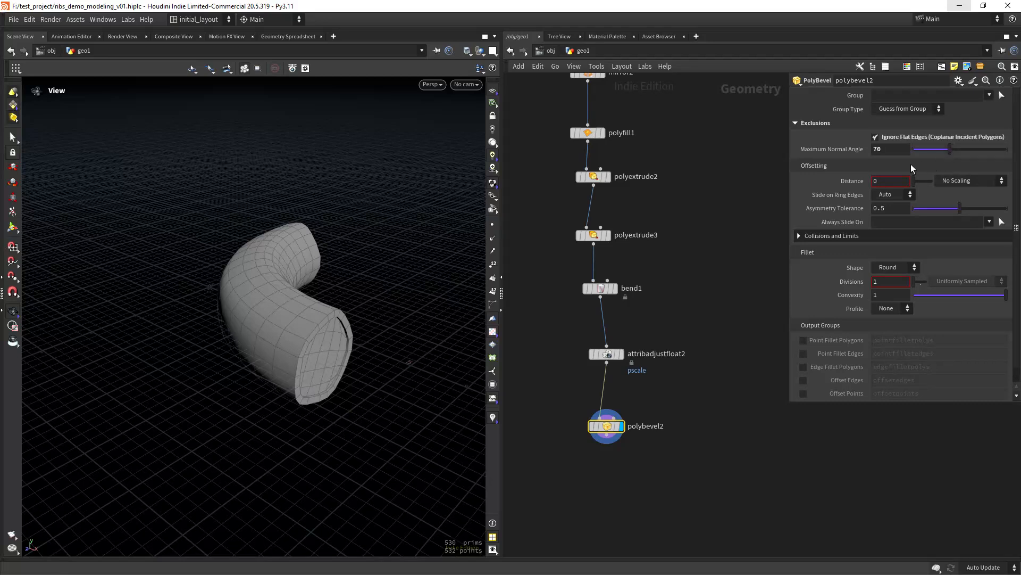
- Set the bevel Distance to .02 scaled by the pscale attribute, with 3 divisions
{"action": "left_click", "coordinate": [872, 182]}
{"action": "type", "text": ".02"}
{"action": "key", "text": "Return"}
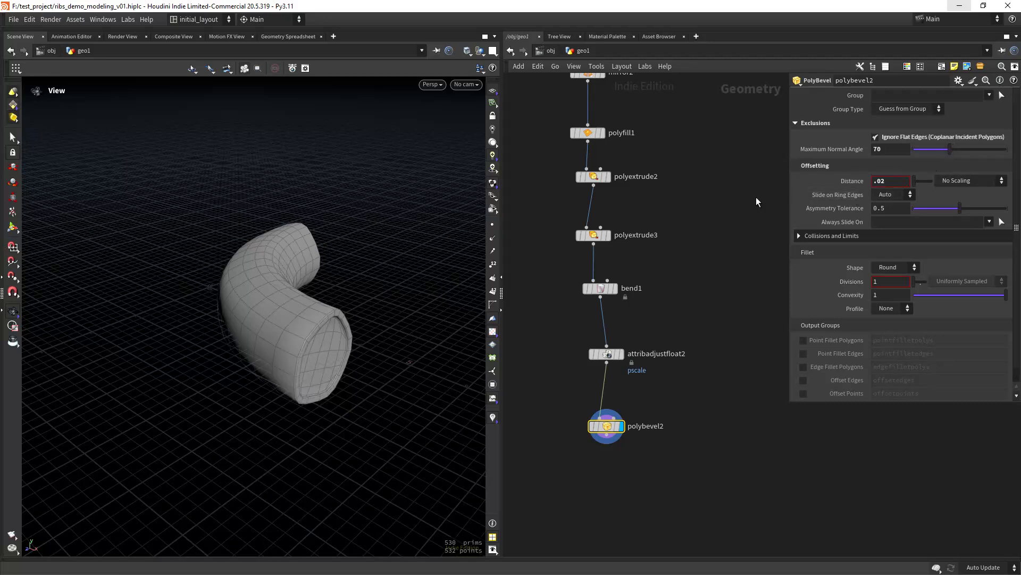
{"action": "scroll", "coordinate": [376, 318], "scroll_direction": "up", "scroll_amount": 3}
{"action": "left_click", "coordinate": [966, 181]}
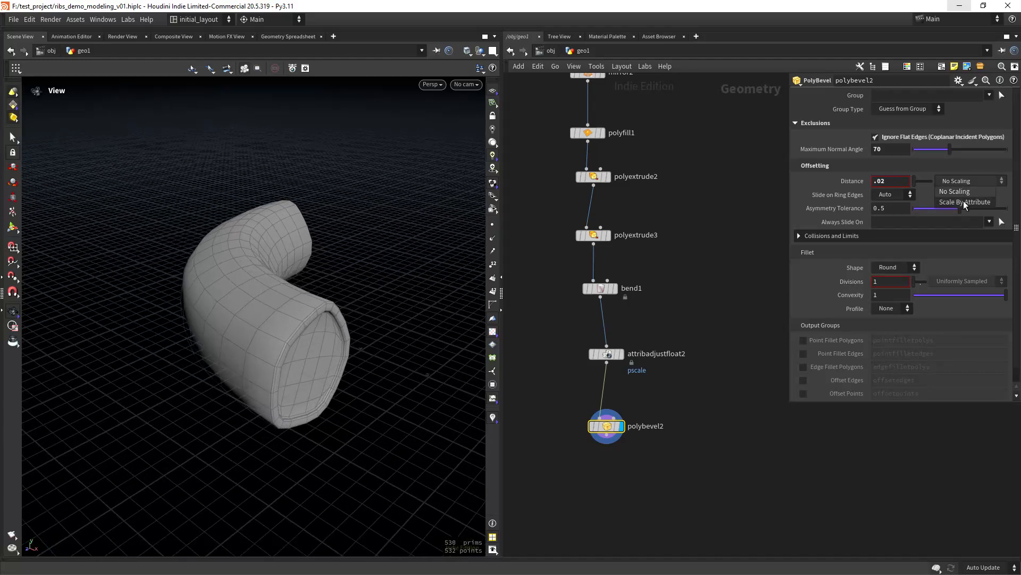
{"action": "left_click", "coordinate": [964, 202]}
{"action": "scroll", "coordinate": [359, 346], "scroll_direction": "up", "scroll_amount": 3}
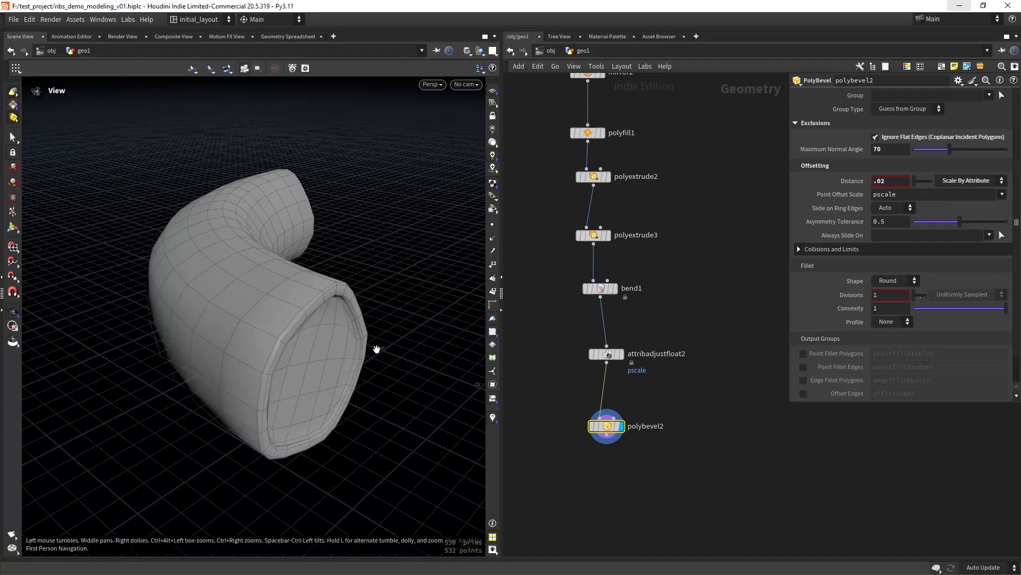
{"action": "left_click_drag", "start_coordinate": [893, 295], "coordinate": [736, 308]}
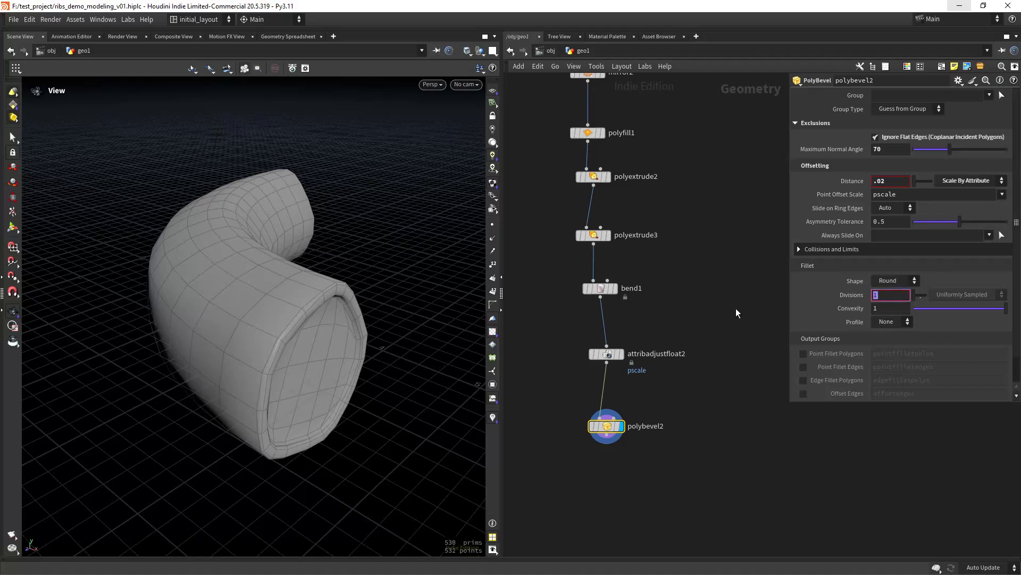
{"action": "type", "text": "3"}
{"action": "key", "text": "Return"}
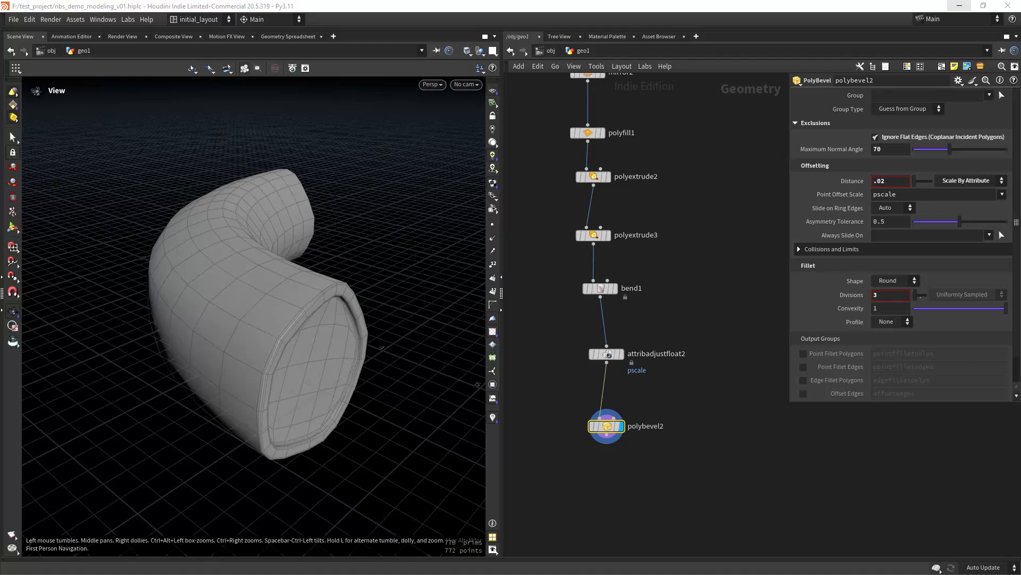
{"action": "left_click_drag", "start_coordinate": [565, 337], "coordinate": [644, 364]}
{"action": "left_click_drag", "start_coordinate": [893, 201], "coordinate": [874, 206]}
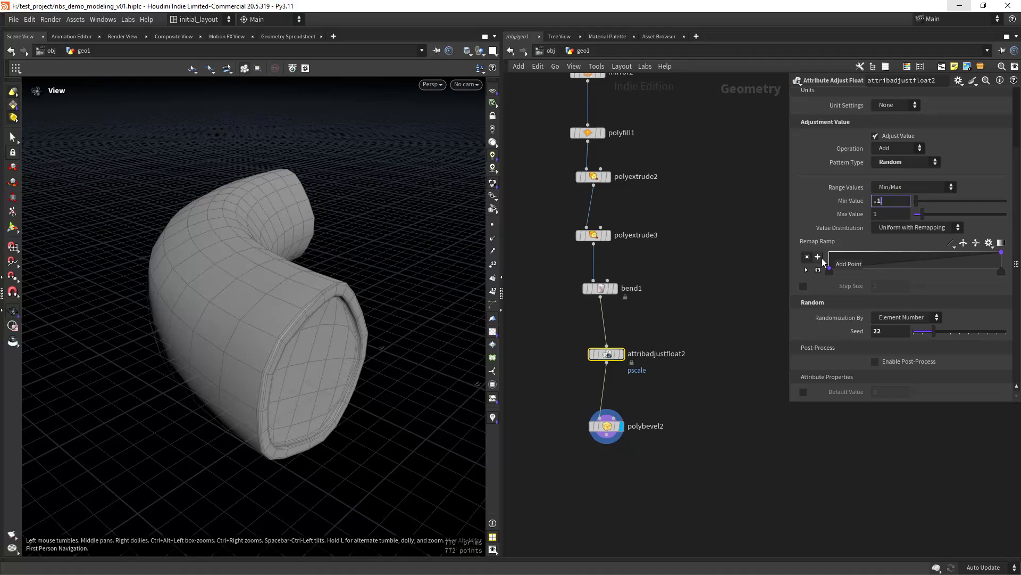
- Set attribadjustfloat2's Min Value to .1 and its Seed to 17
{"action": "key", "text": "Return"}
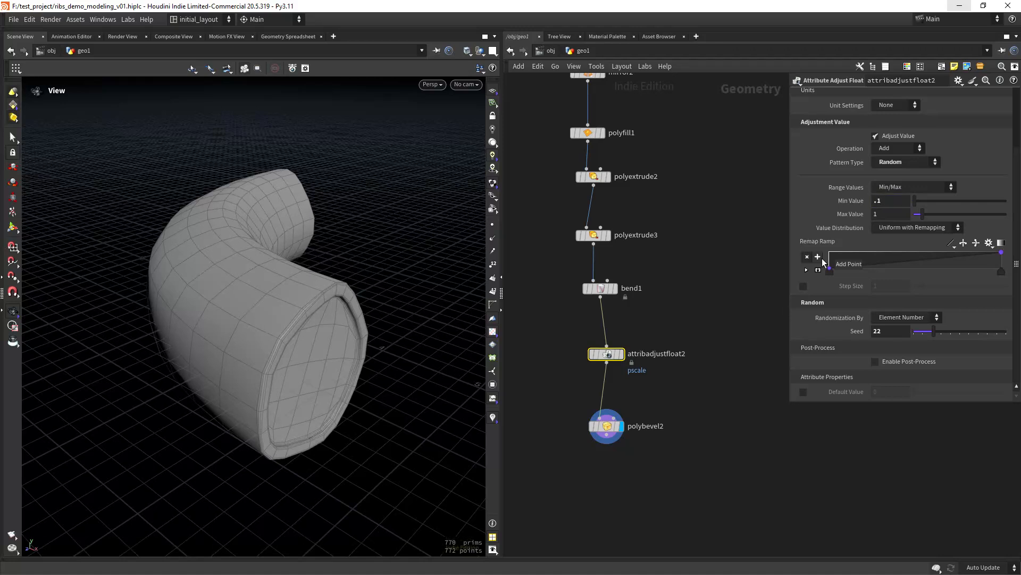
{"action": "left_click", "coordinate": [889, 331]}
{"action": "type", "text": "17"}
{"action": "key", "text": "Return"}
- Inspect the reseeded tube with wireframe overlay, then search for the next node ('sud')
{"action": "mouse_move", "coordinate": [388, 341]}
{"action": "left_mouse_down"}
{"action": "mouse_move", "coordinate": [349, 332]}
{"action": "mouse_move", "coordinate": [365, 322]}
{"action": "mouse_move", "coordinate": [342, 333]}
{"action": "mouse_move", "coordinate": [419, 353]}
{"action": "left_mouse_up"}
{"action": "key", "text": "shift+w"}
{"action": "key", "text": "shift+w"}
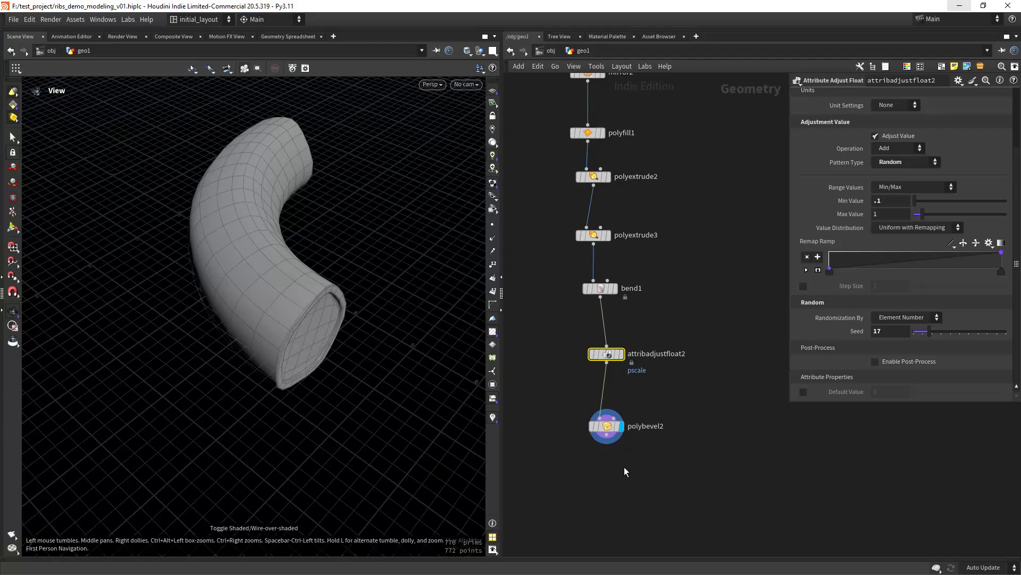
{"action": "middle_click_drag", "start_coordinate": [624, 468], "coordinate": [619, 377]}
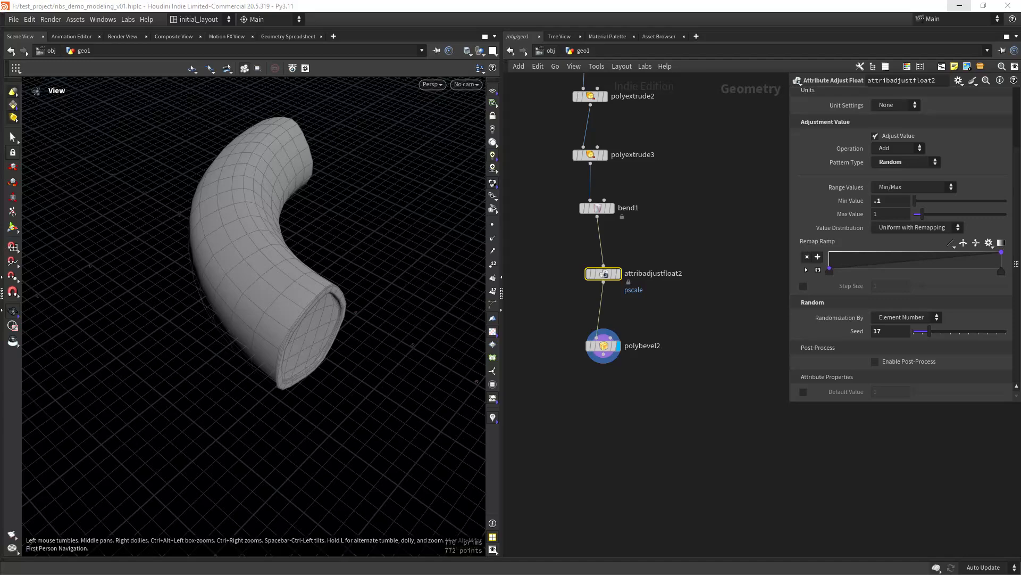
{"action": "scroll", "coordinate": [612, 411], "scroll_direction": "up", "scroll_amount": 3}
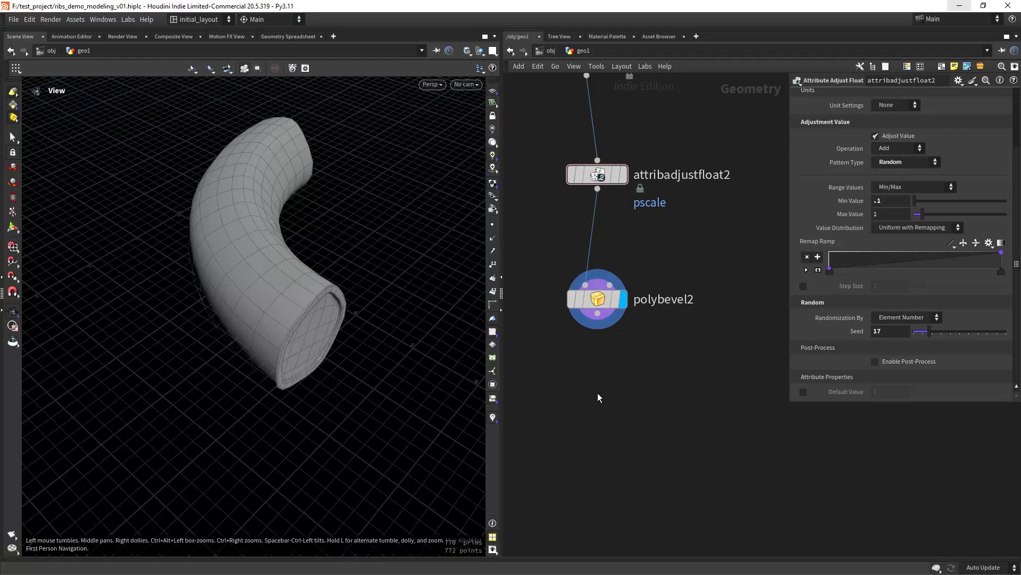
{"action": "key", "text": "Tab"}
{"action": "type", "text": "sud"}
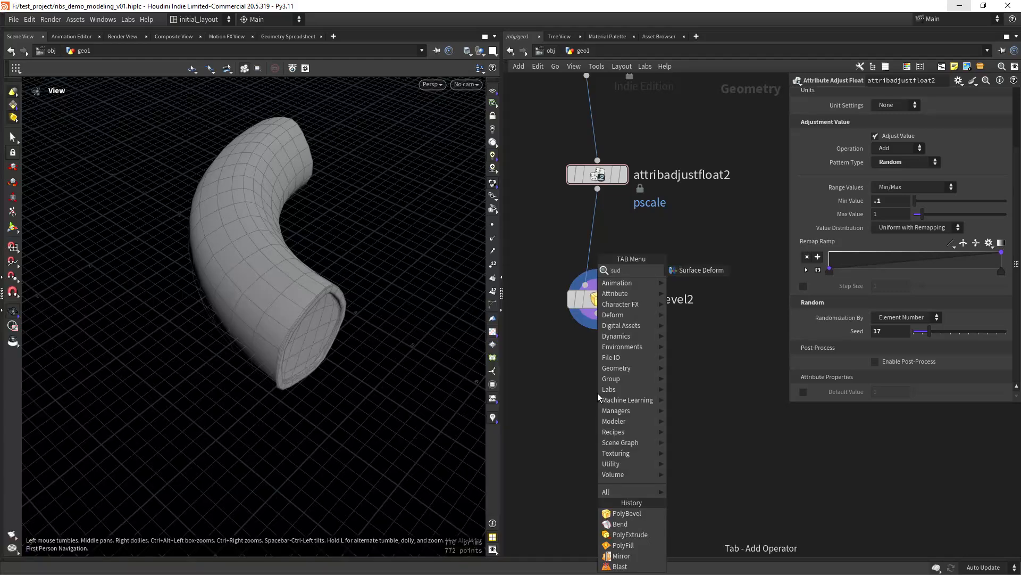
- Add a Subdivide node (subdivide4, depth 1) after polybevel2 and display it
{"action": "key", "text": "BackSpace"}
{"action": "key", "text": "BackSpace"}
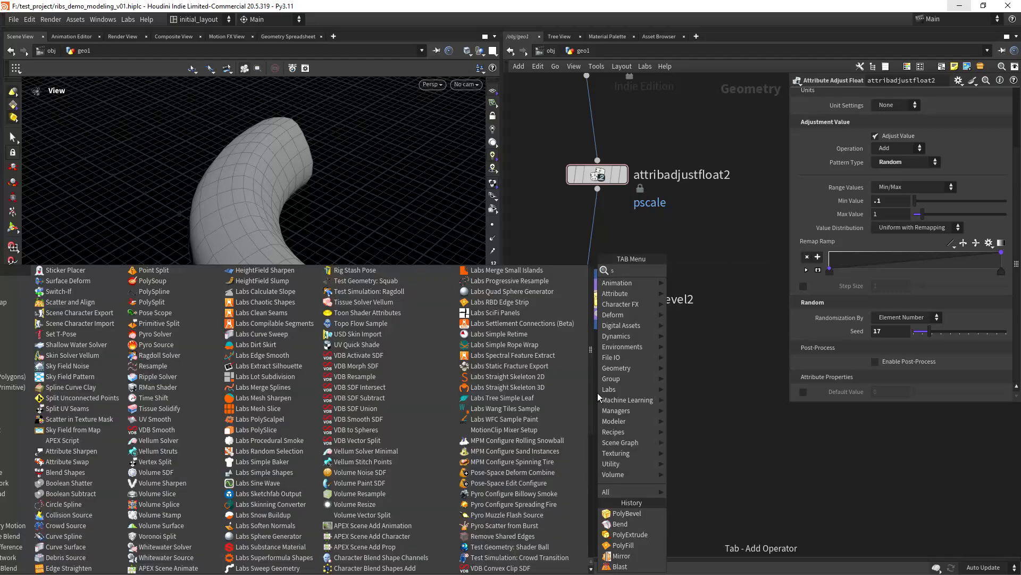
{"action": "type", "text": "ubd"}
{"action": "key", "text": "Return"}
{"action": "left_click", "coordinate": [598, 393]}
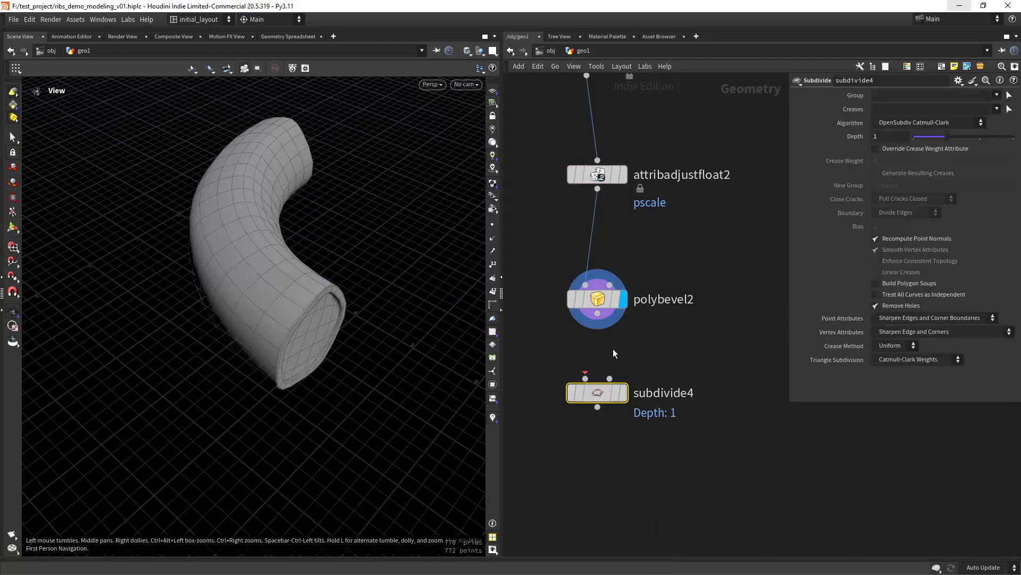
{"action": "left_click", "coordinate": [586, 375]}
{"action": "left_click", "coordinate": [622, 393]}
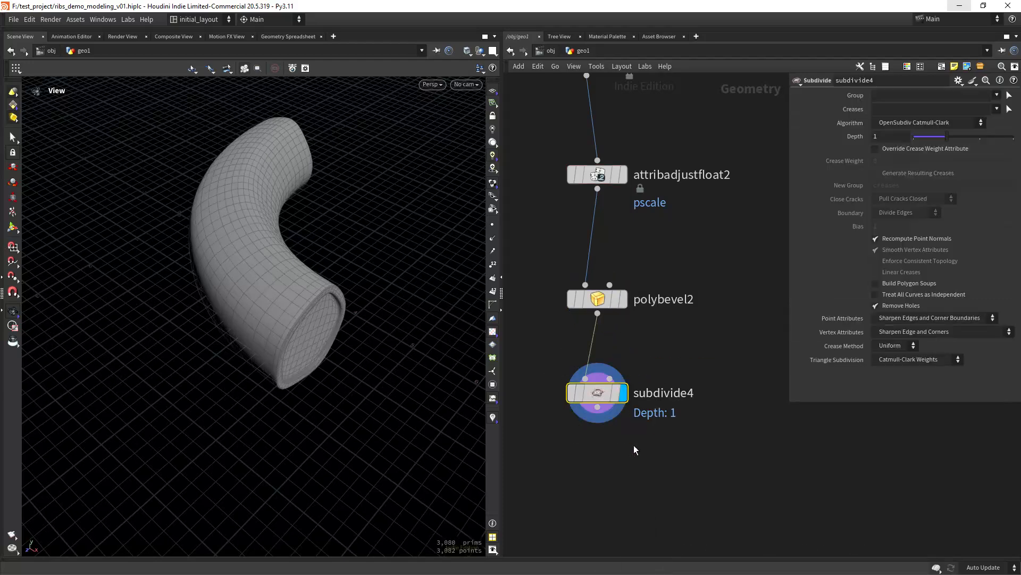
{"action": "middle_click_drag", "start_coordinate": [609, 461], "coordinate": [608, 382]}
{"action": "scroll", "coordinate": [590, 383], "scroll_direction": "up", "scroll_amount": 1}
{"action": "left_click", "coordinate": [593, 395]}
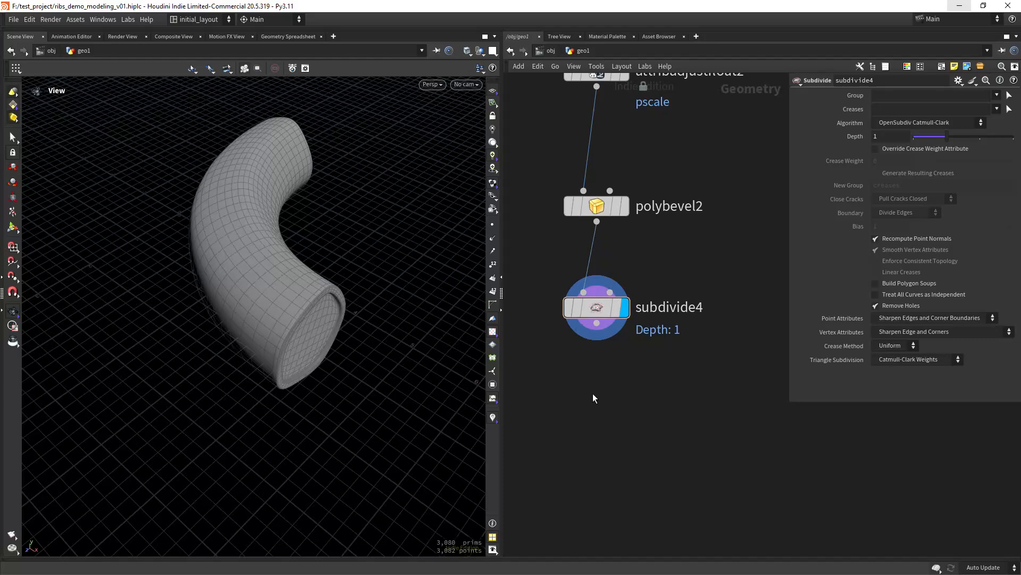
- Append a Match Size node with Justify X set to None and Justify Z set to Min
{"action": "key", "text": "Tab"}
{"action": "type", "text": "mat"}
{"action": "key", "text": "Return"}
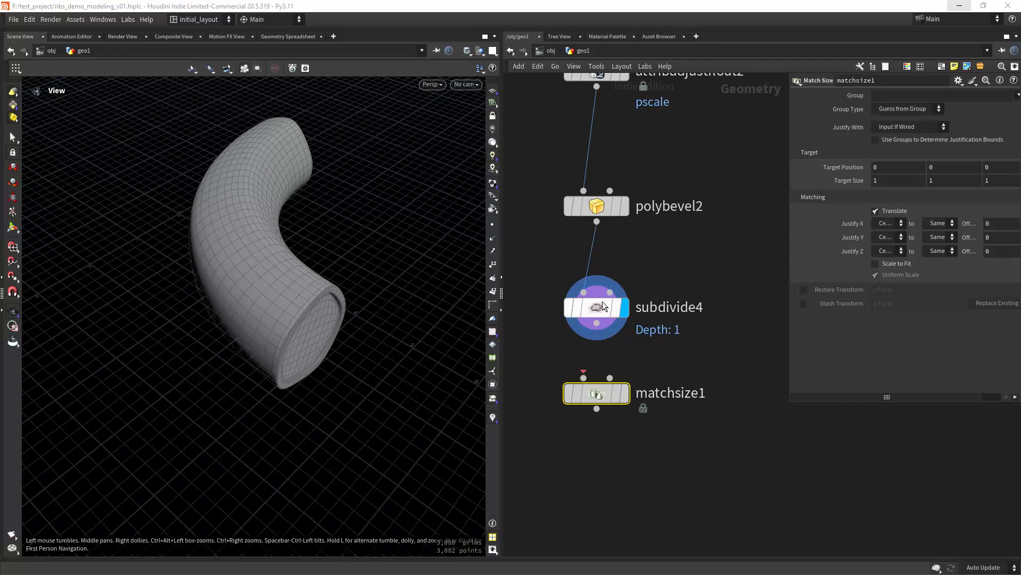
{"action": "left_click_drag", "start_coordinate": [597, 323], "coordinate": [631, 387]}
{"action": "left_click", "coordinate": [635, 362]}
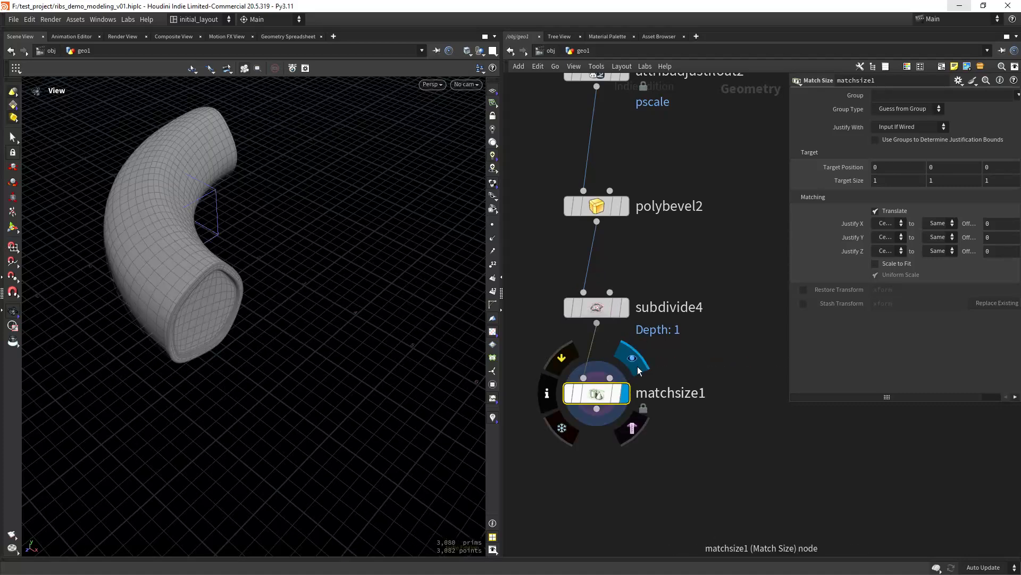
{"action": "left_click", "coordinate": [887, 224]}
{"action": "left_click", "coordinate": [886, 234]}
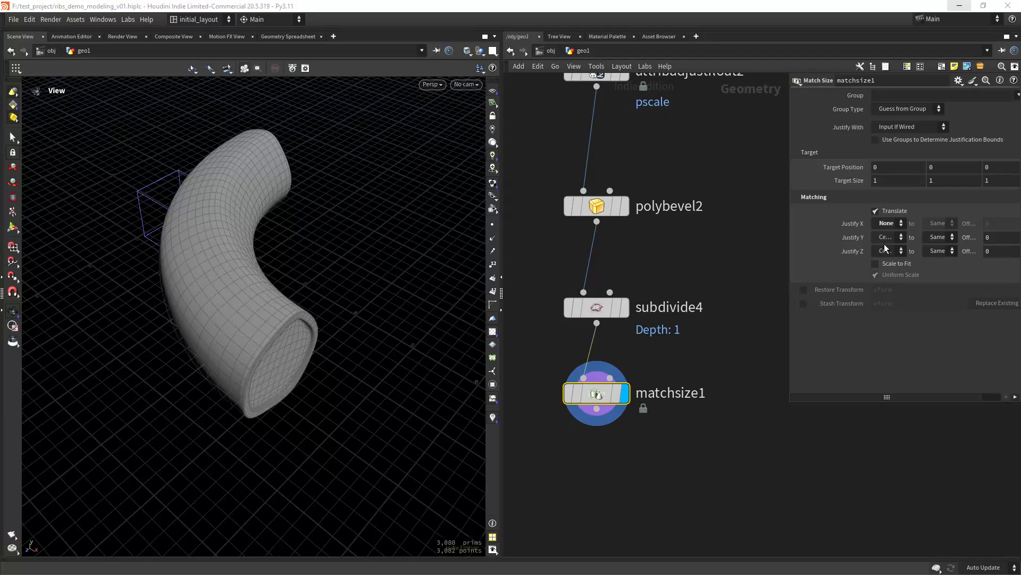
{"action": "left_click", "coordinate": [888, 251]}
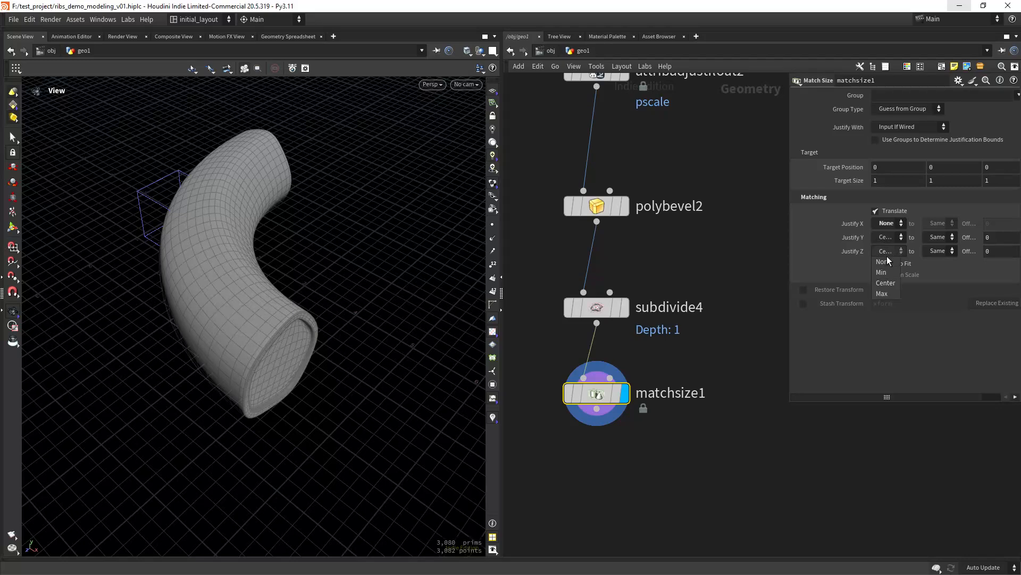
{"action": "left_click", "coordinate": [887, 270]}
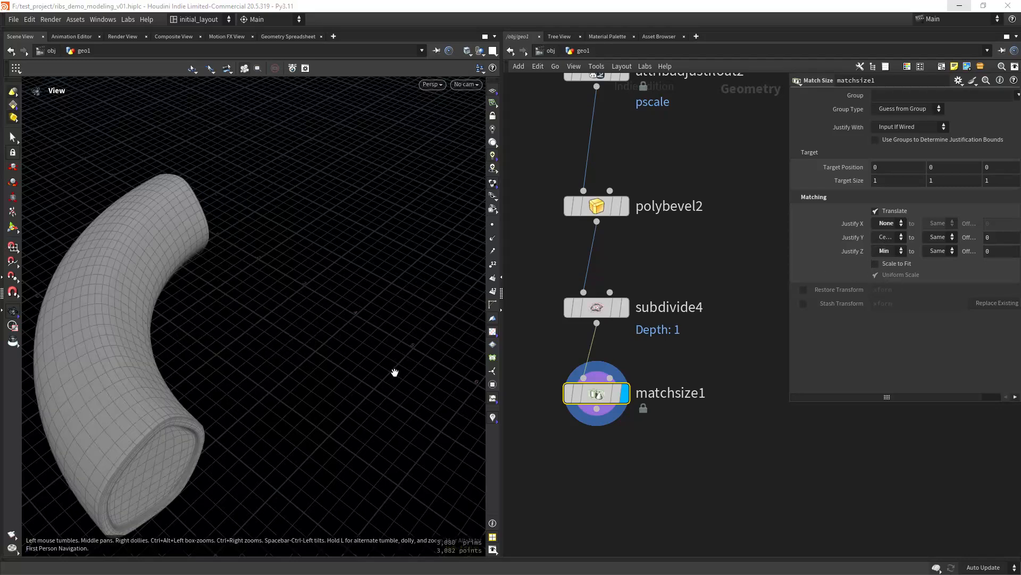
{"action": "left_click_drag", "start_coordinate": [395, 372], "coordinate": [376, 392]}
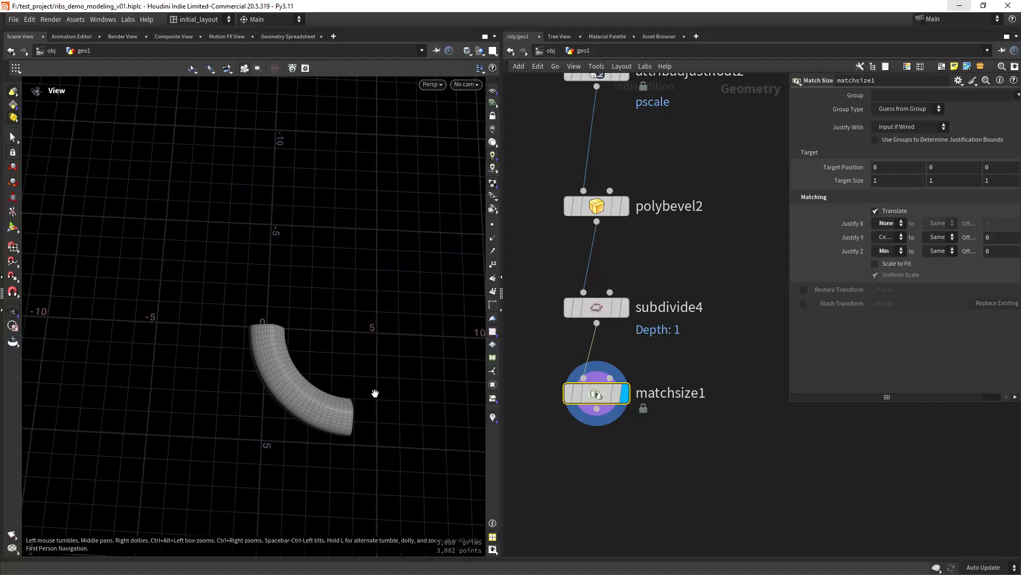
- Save the scene file
{"action": "key", "text": "ctrl+s"}
{"action": "scroll", "coordinate": [589, 468], "scroll_direction": "down", "scroll_amount": 1}
{"action": "middle_click_drag", "start_coordinate": [589, 468], "coordinate": [602, 412]}
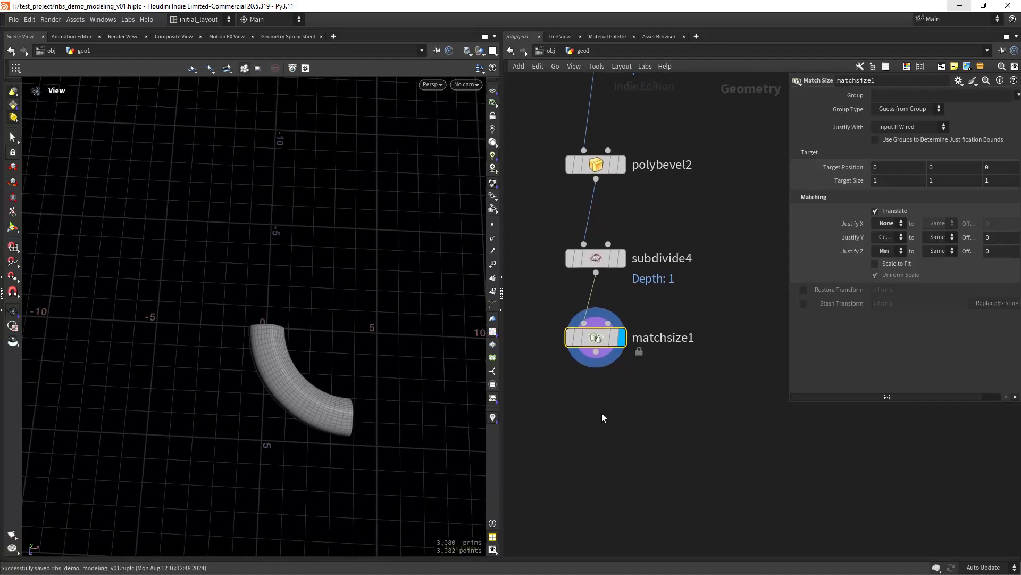
{"action": "key", "text": "Tab"}
- Add a UV Unwrap node under matchsize1 and preview the tube with a UV checker texture
{"action": "type", "text": "uvun"}
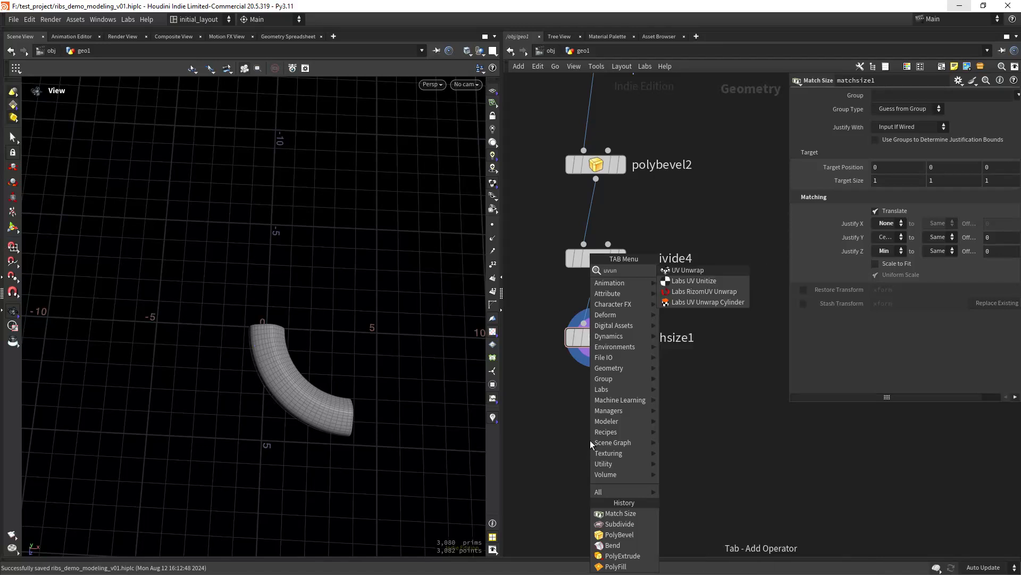
{"action": "key", "text": "Return"}
{"action": "left_click", "coordinate": [590, 439]}
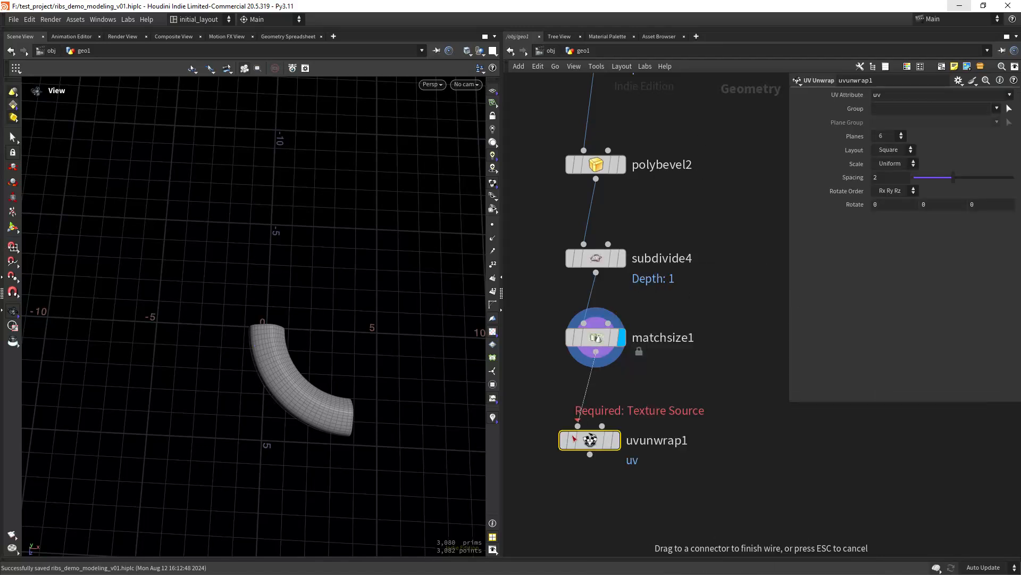
{"action": "left_click", "coordinate": [623, 410]}
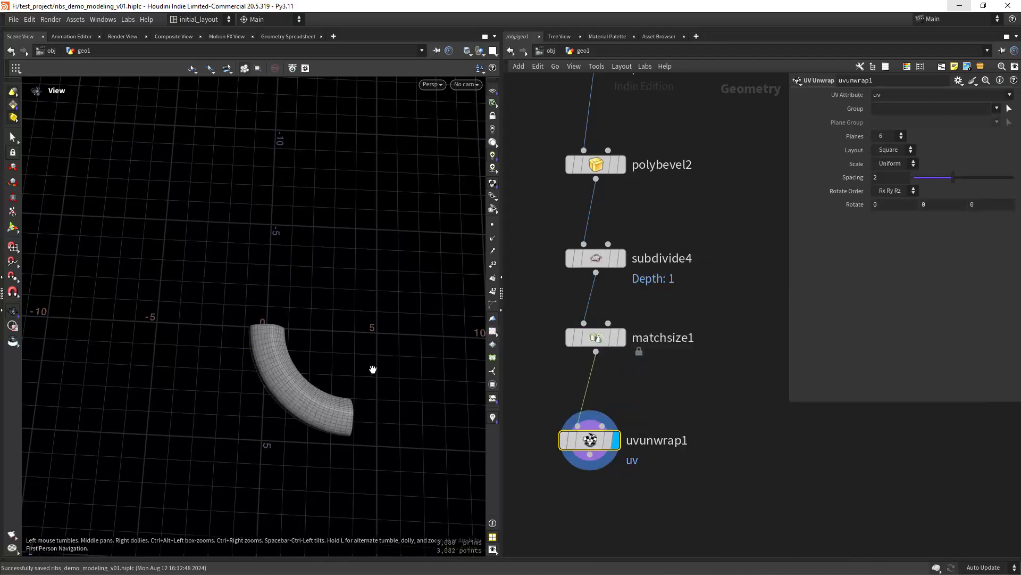
{"action": "left_click", "coordinate": [493, 332]}
{"action": "key", "text": "space+5"}
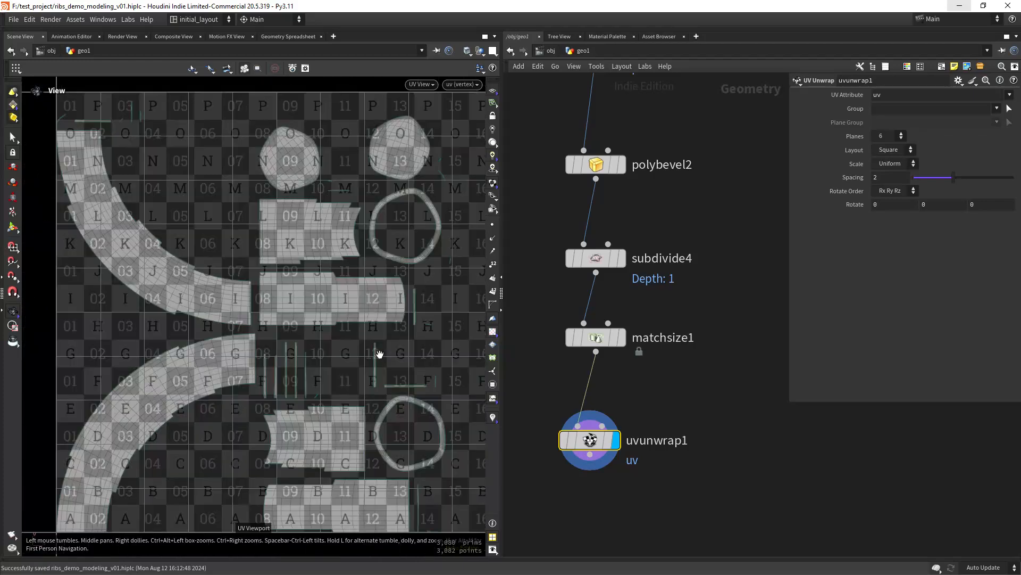
{"action": "key", "text": "space+1"}
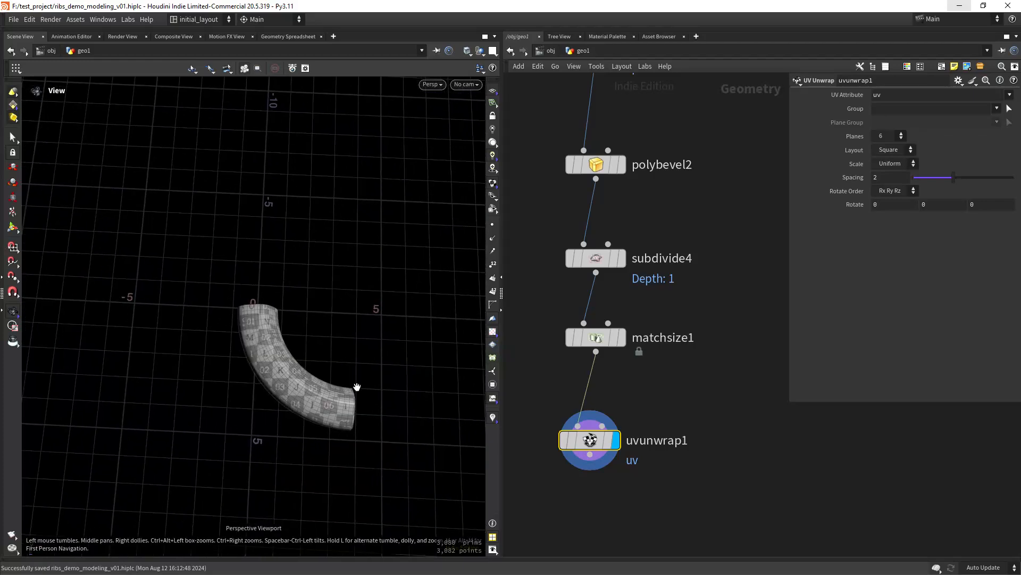
{"action": "scroll", "coordinate": [360, 381], "scroll_direction": "up", "scroll_amount": 1}
{"action": "middle_click_drag", "start_coordinate": [377, 380], "coordinate": [359, 393]}
{"action": "scroll", "coordinate": [364, 396], "scroll_direction": "down", "scroll_amount": 2}
- Lay out the arc's node chain into a straight column ending at uvunwrap1
{"action": "key", "text": "h"}
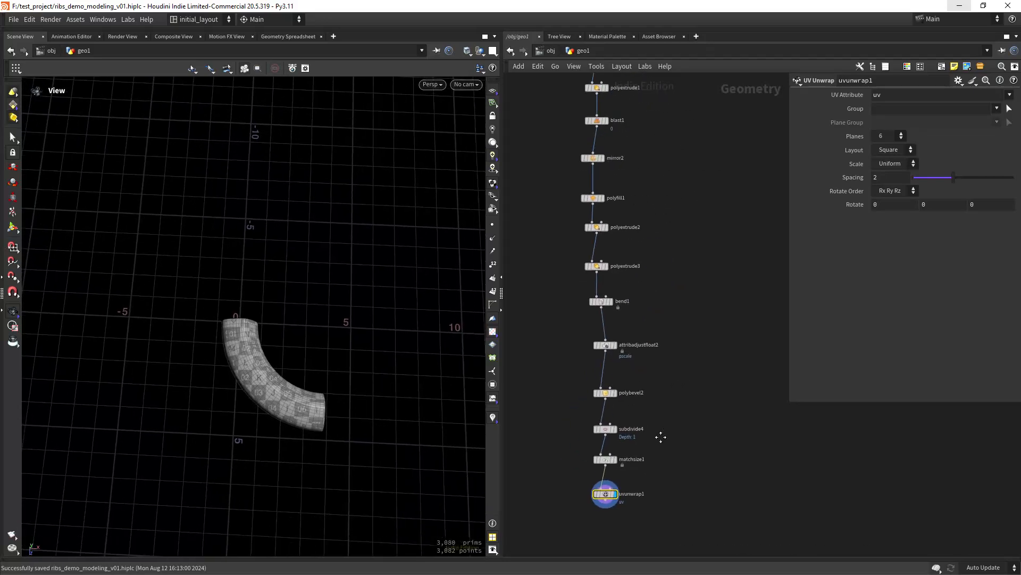
{"action": "key", "text": "l"}
{"action": "left_click_drag", "start_coordinate": [631, 163], "coordinate": [595, 519]}
{"action": "scroll", "coordinate": [641, 379], "scroll_direction": "up", "scroll_amount": 5}
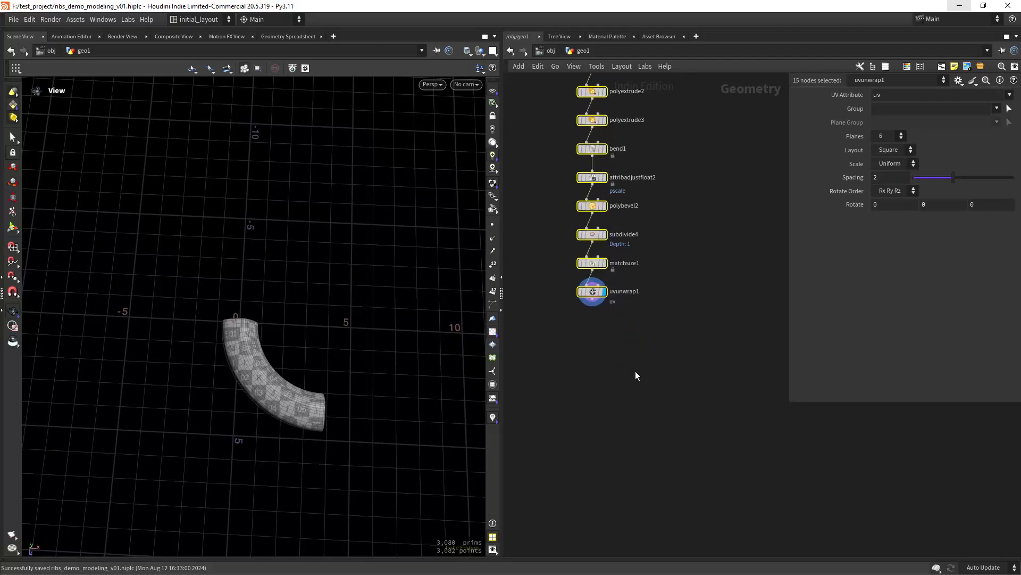
{"action": "middle_click_drag", "start_coordinate": [635, 372], "coordinate": [614, 373]}
- Add a Copy to Points node taking uvunwrap1 as geometry and transform2 as target points
{"action": "left_click", "coordinate": [603, 376]}
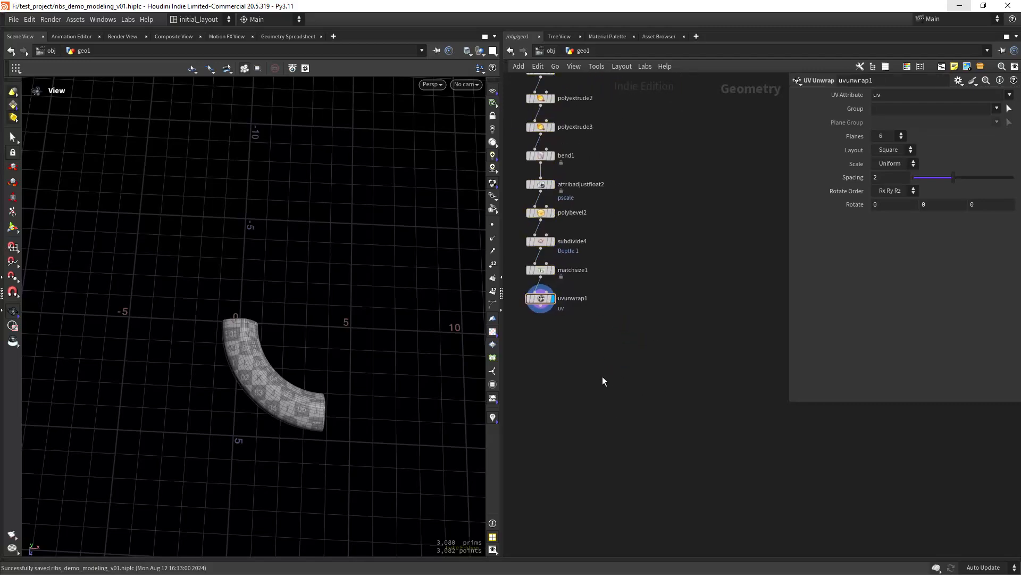
{"action": "key", "text": "Tab"}
{"action": "type", "text": "ctp"}
{"action": "key", "text": "Return"}
{"action": "left_click", "coordinate": [602, 375]}
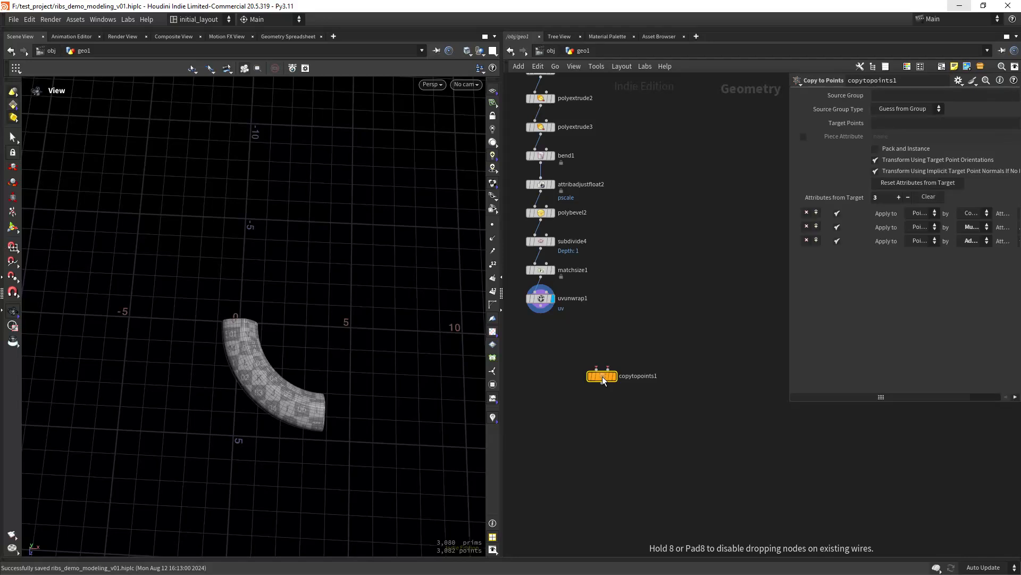
{"action": "left_click_drag", "start_coordinate": [541, 314], "coordinate": [597, 368]}
{"action": "left_click", "coordinate": [608, 369]}
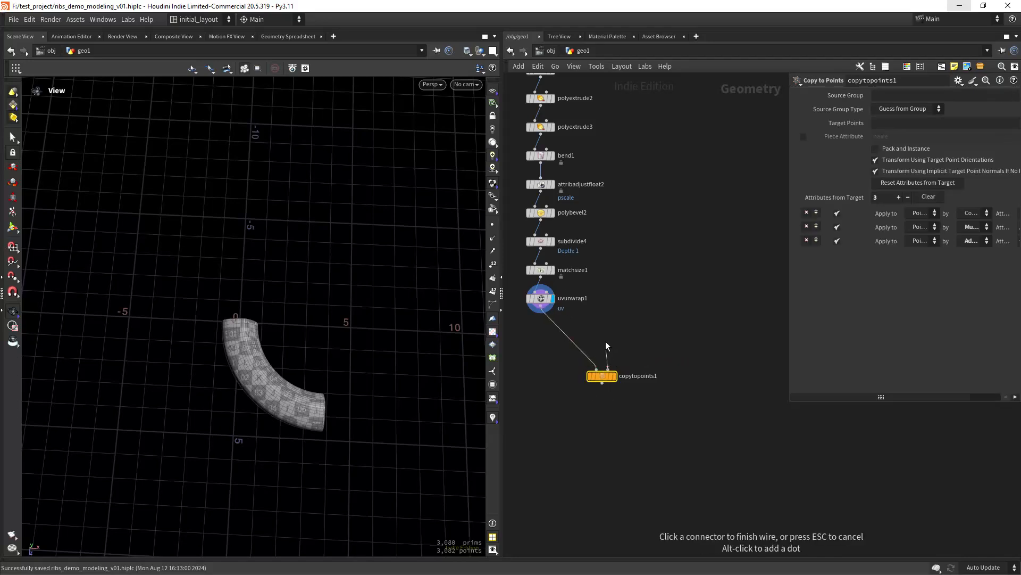
{"action": "scroll", "coordinate": [632, 269], "scroll_direction": "down", "scroll_amount": 2}
{"action": "middle_click_drag", "start_coordinate": [647, 216], "coordinate": [623, 400]}
{"action": "left_click", "coordinate": [629, 162]}
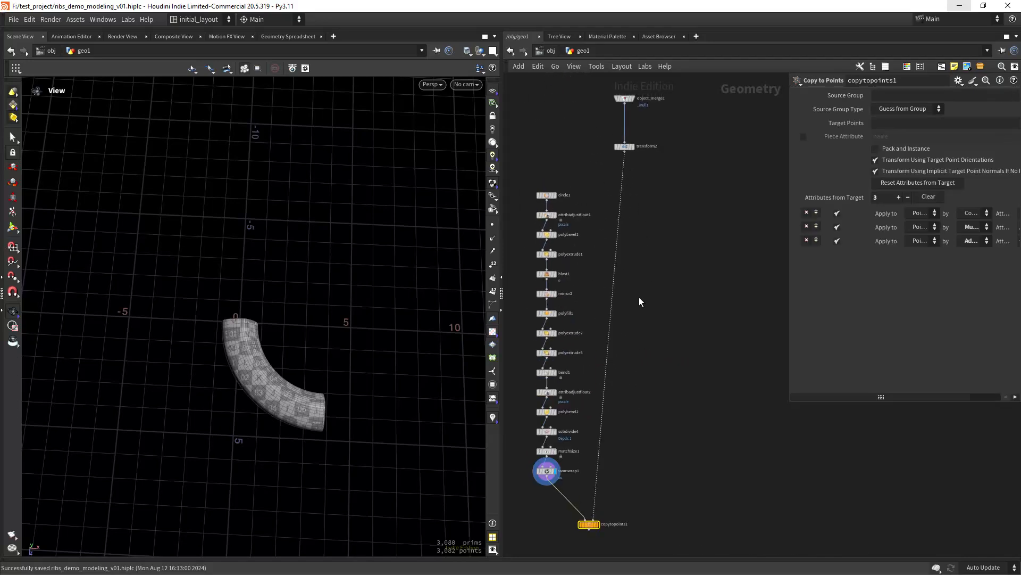
{"action": "middle_click_drag", "start_coordinate": [640, 330], "coordinate": [648, 209]}
{"action": "left_click_drag", "start_coordinate": [594, 405], "coordinate": [633, 399]}
{"action": "left_click", "coordinate": [640, 398]}
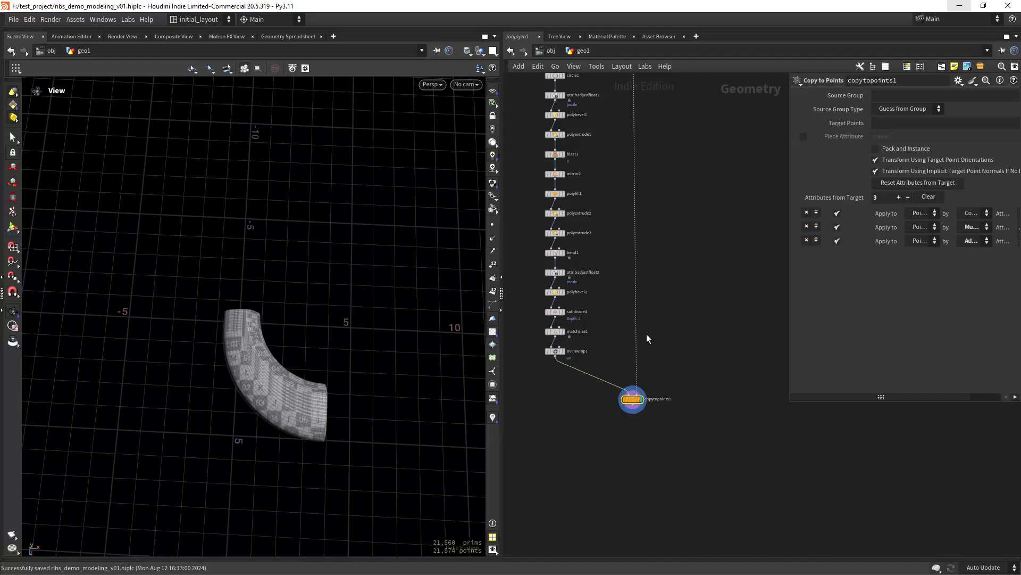
- Display transform2's line with its points shown in the viewport
{"action": "key", "text": "h"}
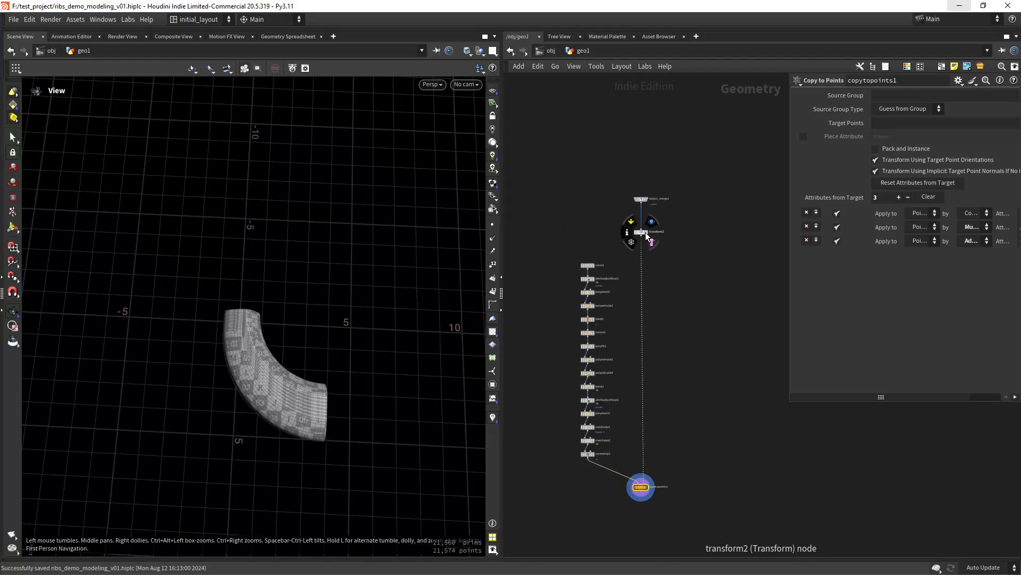
{"action": "left_click", "coordinate": [645, 232]}
{"action": "scroll", "coordinate": [352, 311], "scroll_direction": "up", "scroll_amount": 3}
{"action": "left_click", "coordinate": [492, 224]}
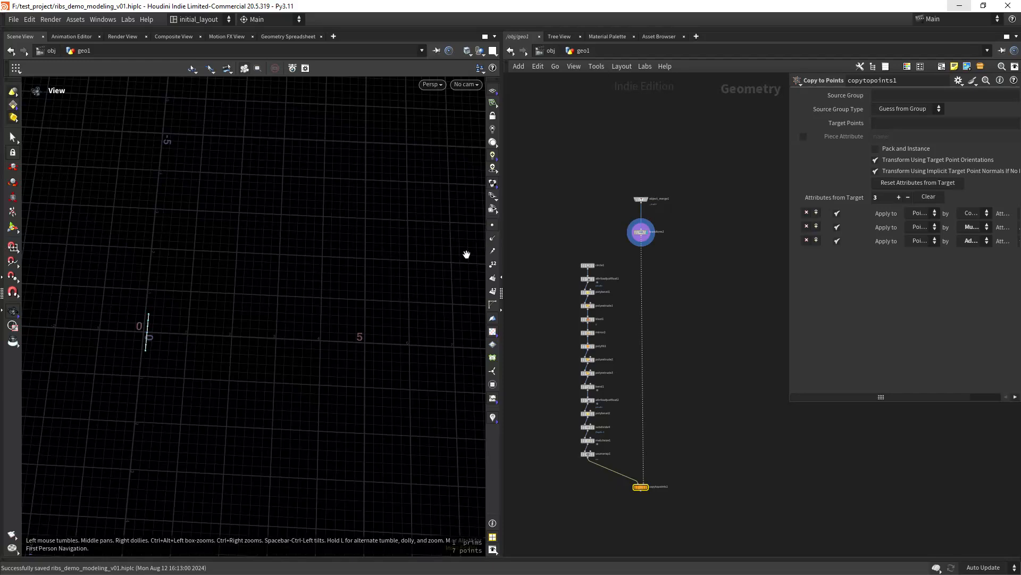
{"action": "scroll", "coordinate": [144, 339], "scroll_direction": "up", "scroll_amount": 5}
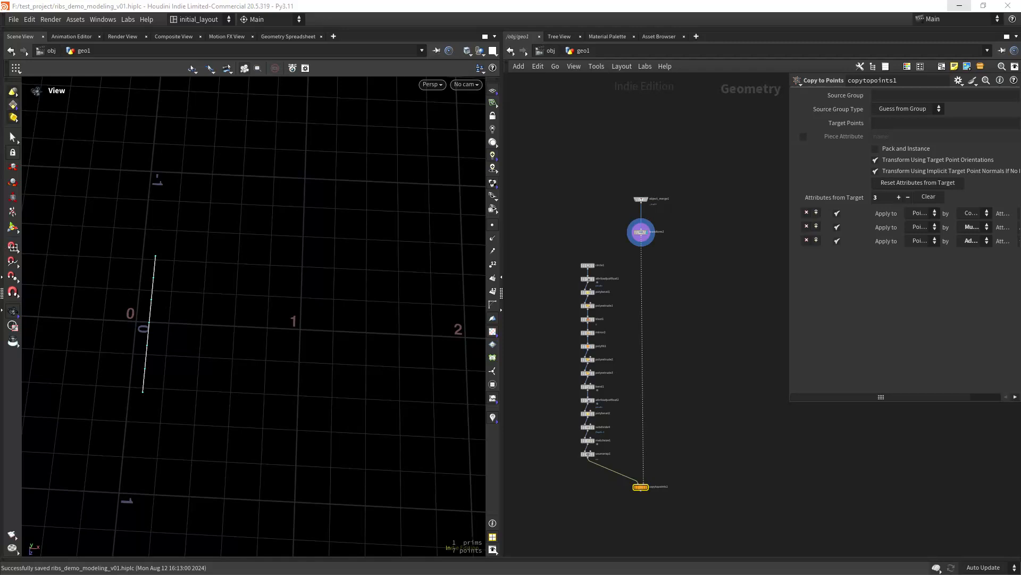
- Insert an Attribute Adjust Vector node on the wire below transform2 and display it
{"action": "right_click", "coordinate": [663, 244]}
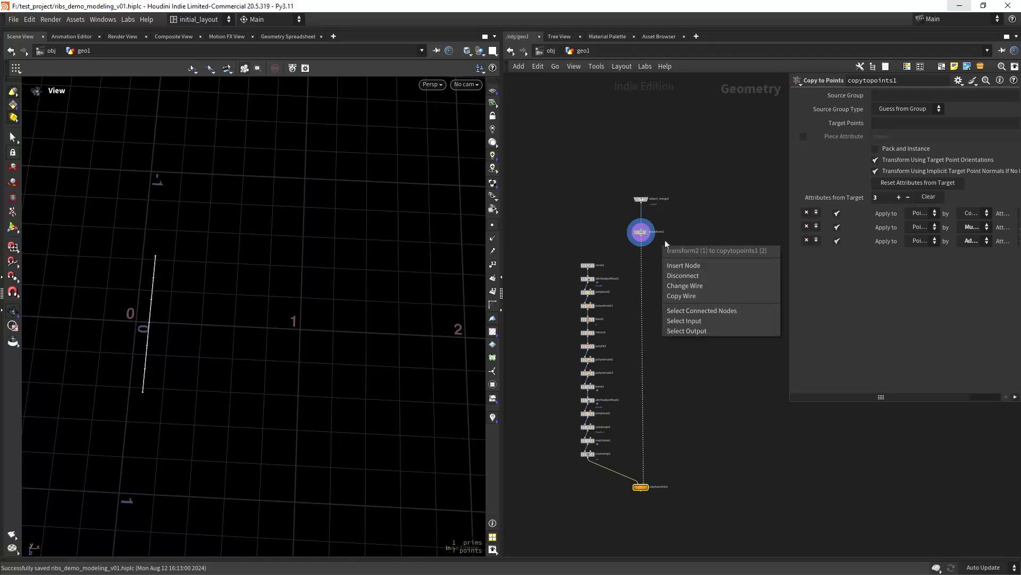
{"action": "right_click_drag", "start_coordinate": [671, 217], "coordinate": [725, 195]}
{"action": "right_click_drag", "start_coordinate": [635, 293], "coordinate": [665, 273]}
{"action": "middle_click_drag", "start_coordinate": [590, 330], "coordinate": [654, 314]}
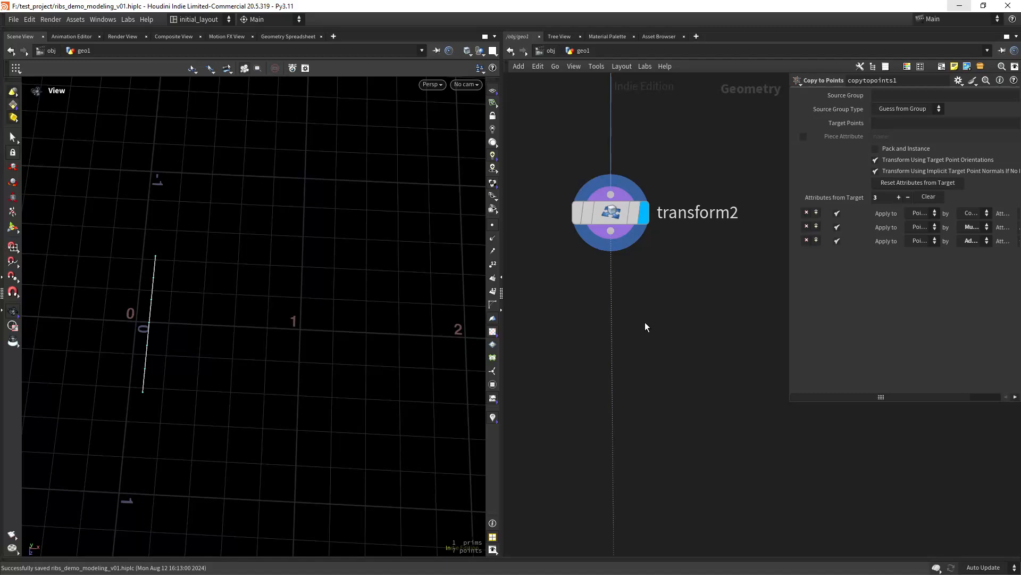
{"action": "key", "text": "Tab"}
{"action": "type", "text": "attadv"}
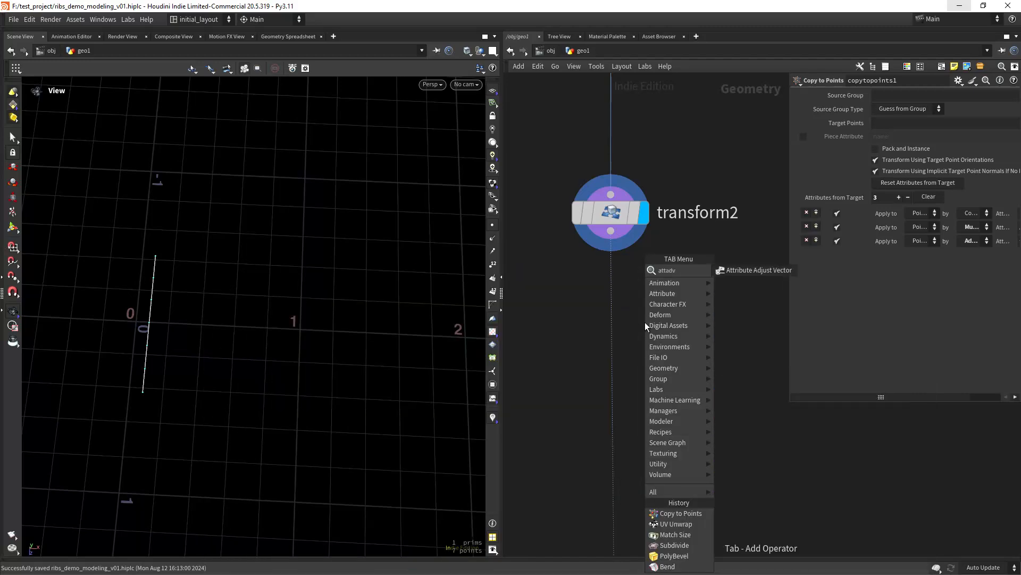
{"action": "key", "text": "Return"}
{"action": "left_click", "coordinate": [627, 327]}
{"action": "left_click_drag", "start_coordinate": [627, 327], "coordinate": [607, 318]}
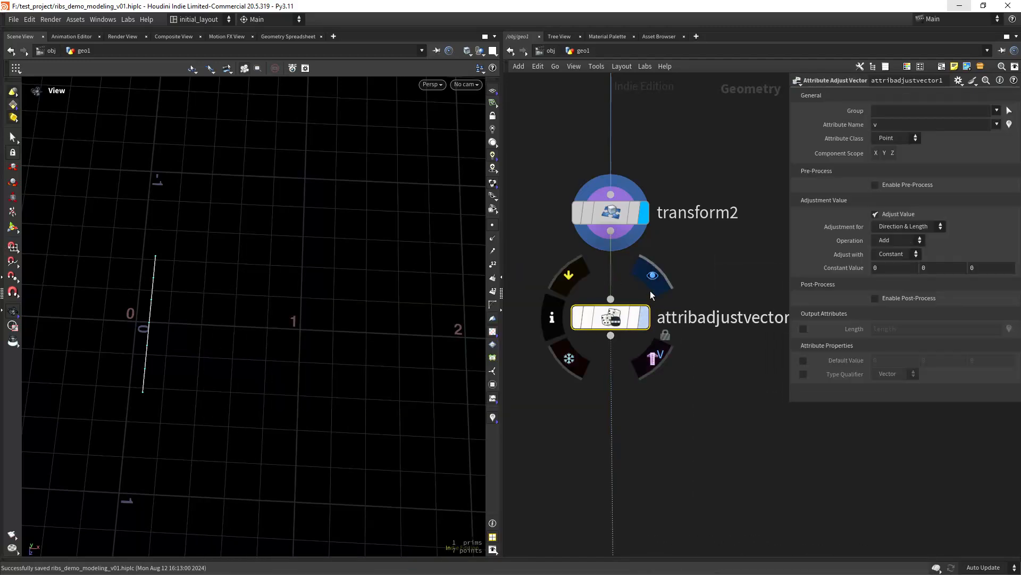
{"action": "left_click", "coordinate": [649, 278]}
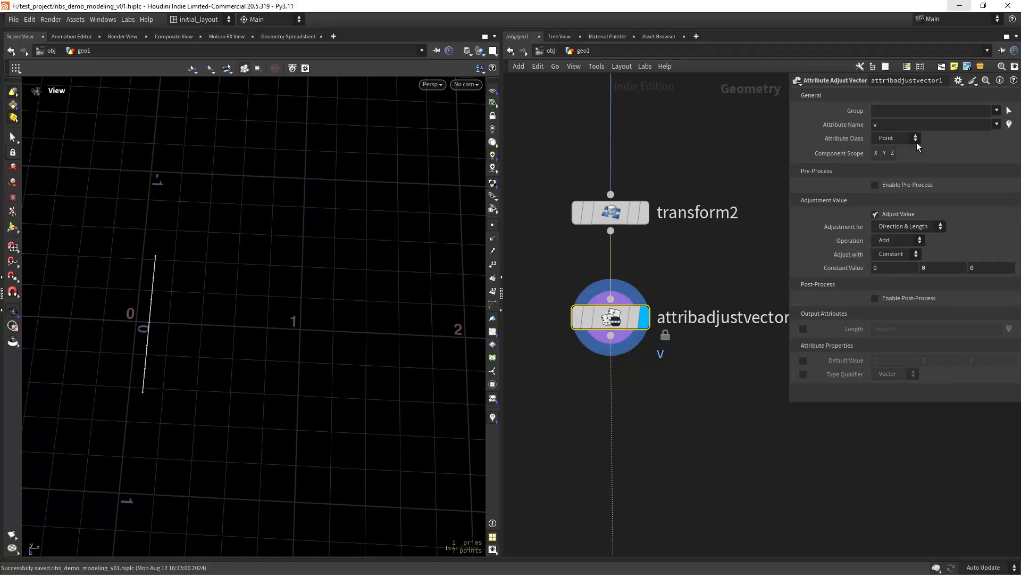
- Set its Attribute Name to N with constant X value 1, checking the normals display
{"action": "double_click", "coordinate": [896, 124]}
{"action": "type", "text": "N"}
{"action": "key", "text": "Return"}
{"action": "left_click", "coordinate": [894, 268]}
{"action": "type", "text": "1"}
{"action": "key", "text": "Return"}
{"action": "left_click", "coordinate": [493, 241]}
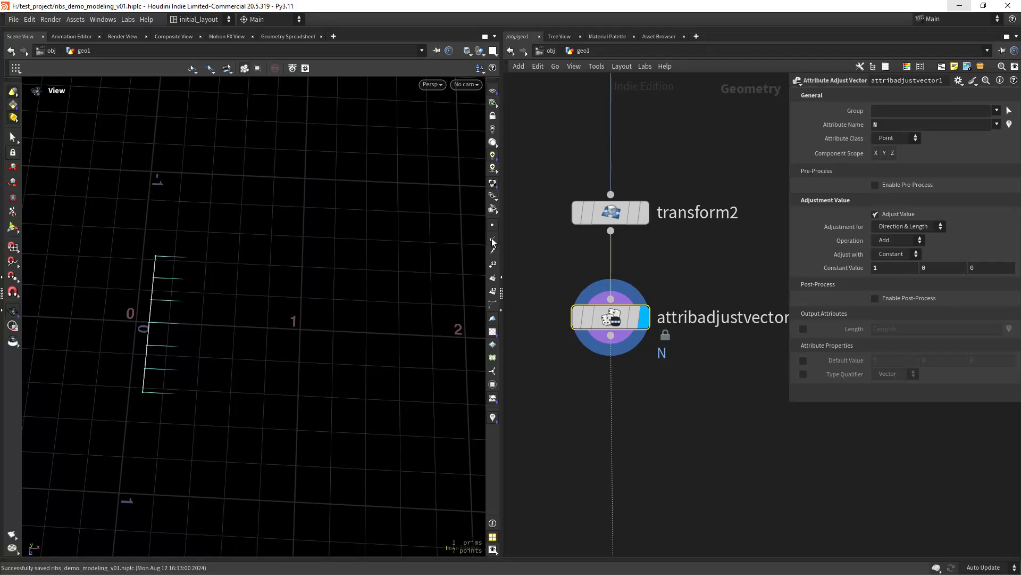
{"action": "left_click", "coordinate": [492, 241]}
- Duplicate attribadjustvector1 onto the wire below it as attribadjustvector2
{"action": "middle_click_drag", "start_coordinate": [668, 423], "coordinate": [667, 342]}
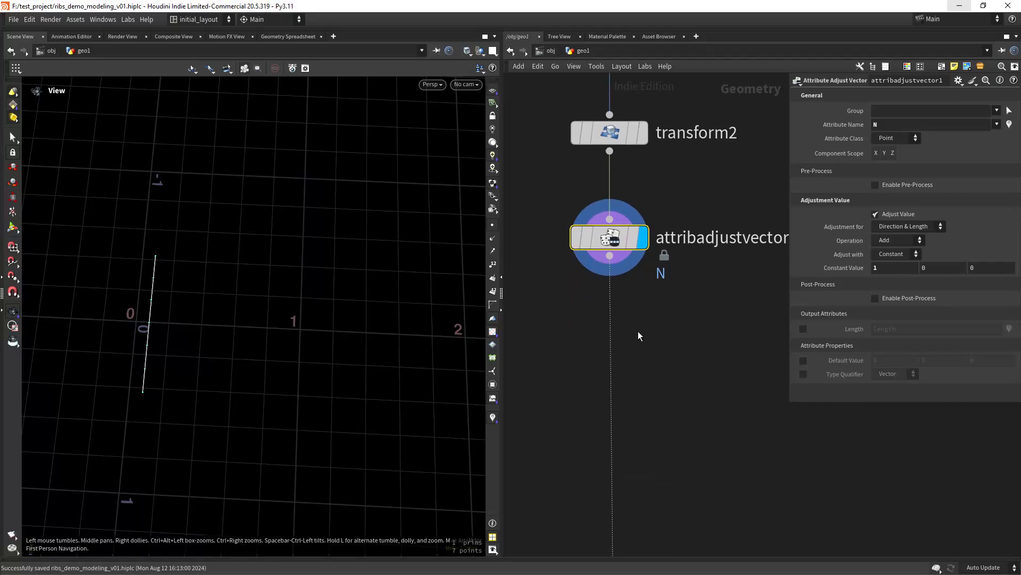
{"action": "key", "text": "Tab"}
{"action": "left_click", "coordinate": [564, 308]}
{"action": "left_click_drag", "start_coordinate": [610, 232], "coordinate": [603, 347], "text": "alt"}
{"action": "left_click_drag", "start_coordinate": [890, 125], "coordinate": [804, 137]}
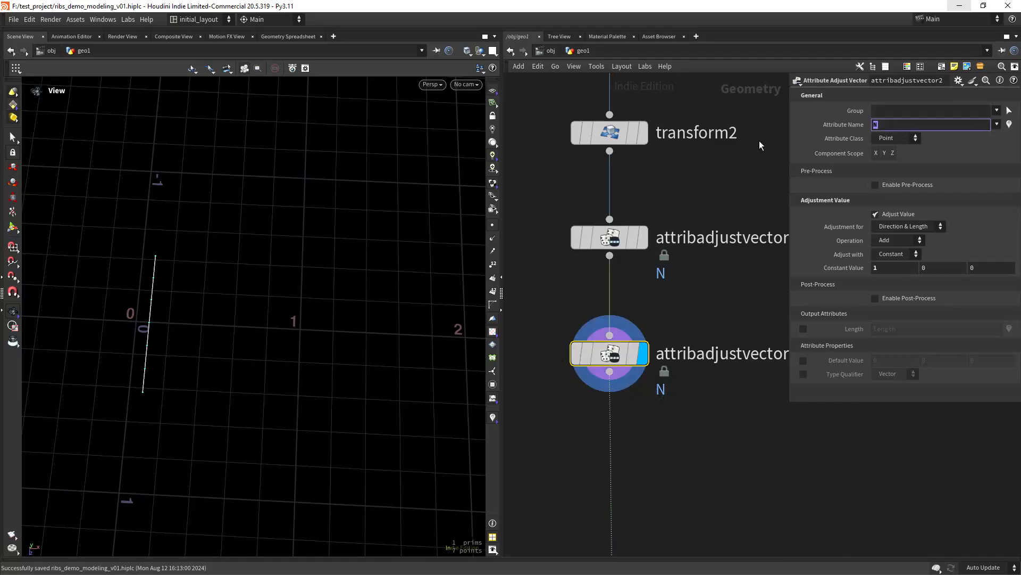
- Set attribadjustvector2's attribute to up with constant value 0, 1, 0
{"action": "type", "text": "up"}
{"action": "key", "text": "Return"}
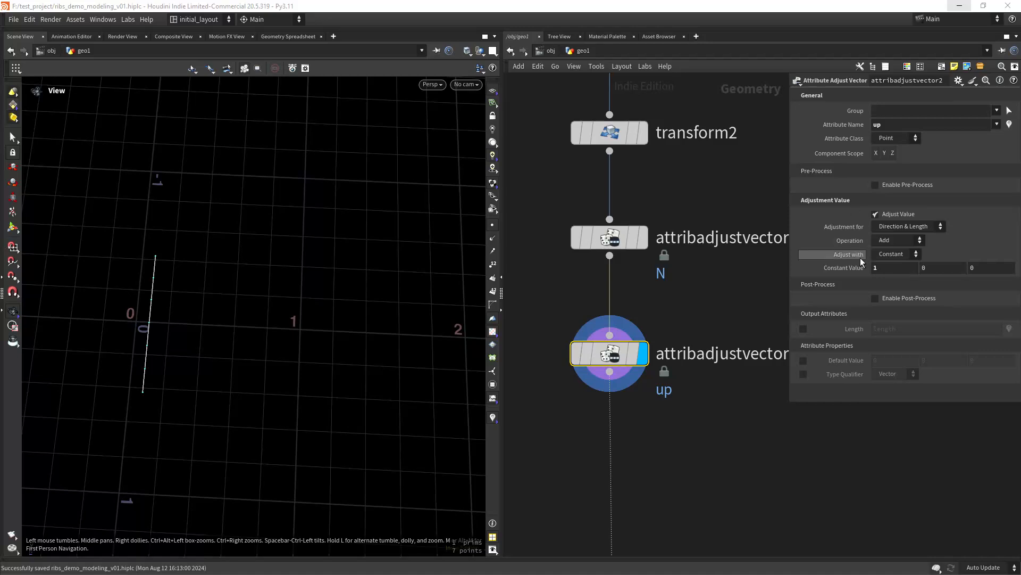
{"action": "left_click_drag", "start_coordinate": [885, 268], "coordinate": [762, 285]}
{"action": "type", "text": "0"}
{"action": "key", "text": "Tab"}
{"action": "type", "text": "1"}
{"action": "key", "text": "Tab"}
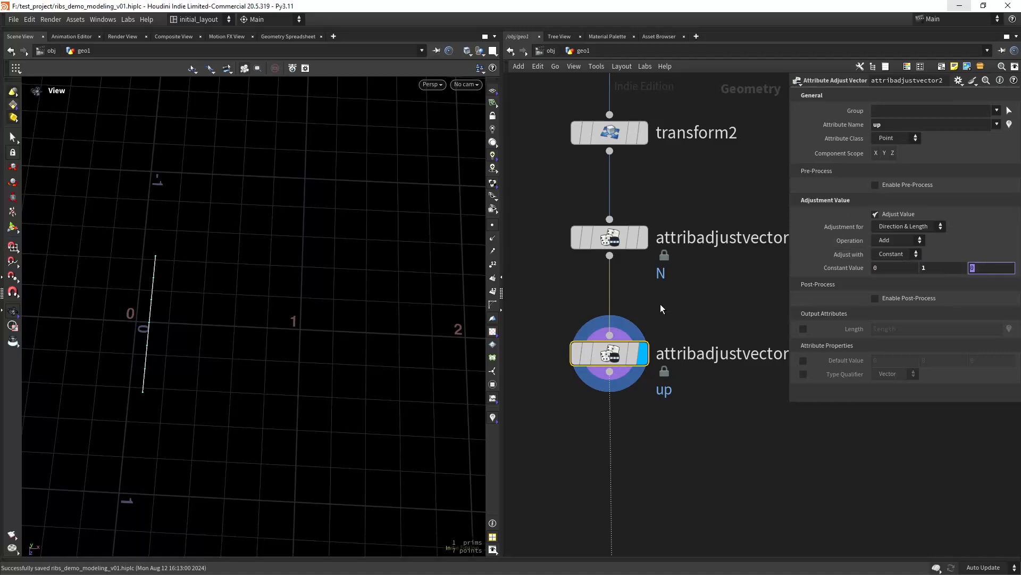
- Duplicate it onto the wire below as attribadjustvector3
{"action": "middle_click_drag", "start_coordinate": [660, 464], "coordinate": [663, 369]}
{"action": "scroll", "coordinate": [667, 371], "scroll_direction": "down", "scroll_amount": 1}
{"action": "left_click_drag", "start_coordinate": [630, 275], "coordinate": [629, 376], "text": "alt"}
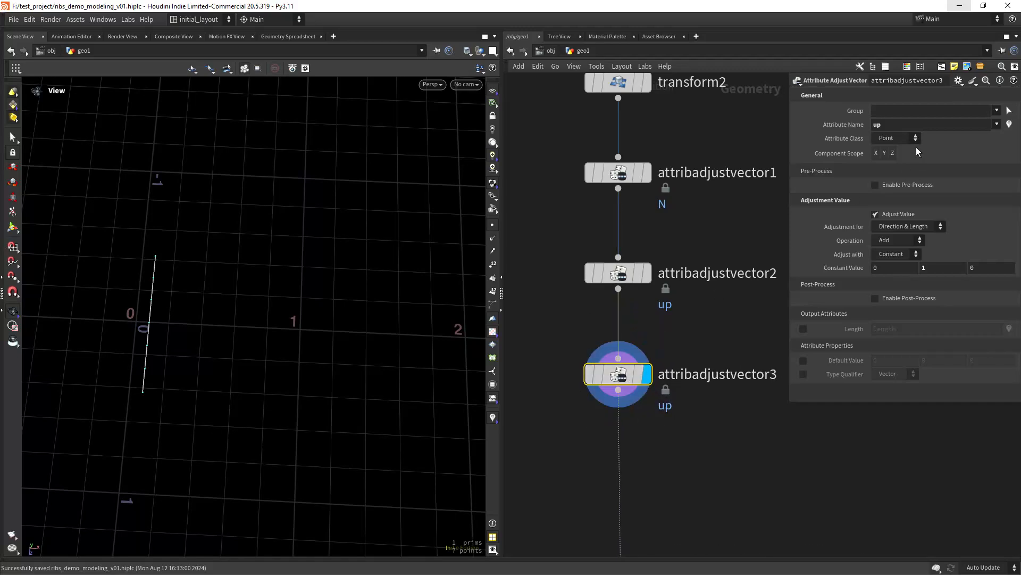
{"action": "left_click_drag", "start_coordinate": [895, 127], "coordinate": [758, 159]}
- Make attribadjustvector3 target attribute N and adjust only its direction
{"action": "type", "text": "M"}
{"action": "key", "text": "Return"}
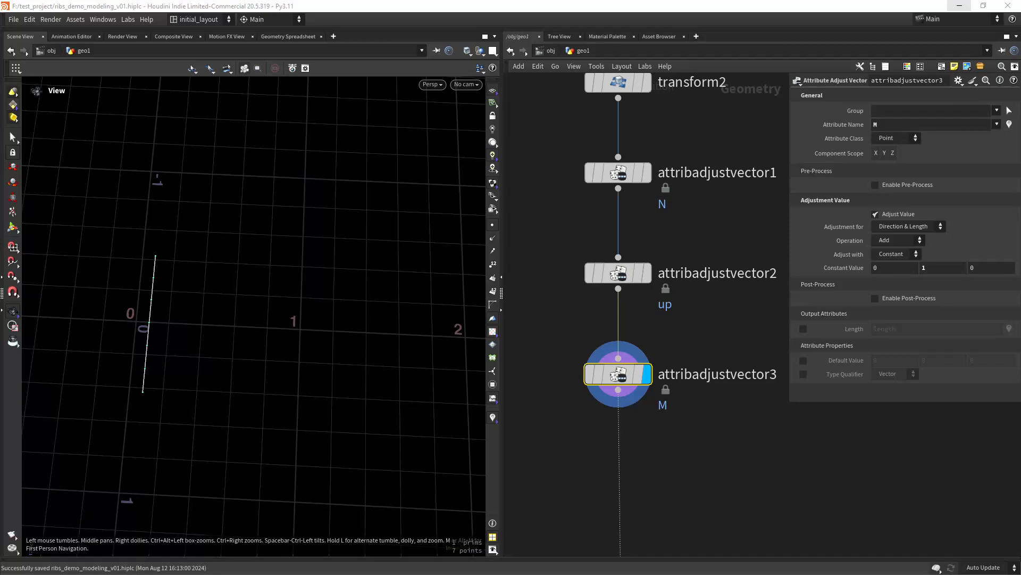
{"action": "left_click", "coordinate": [493, 238]}
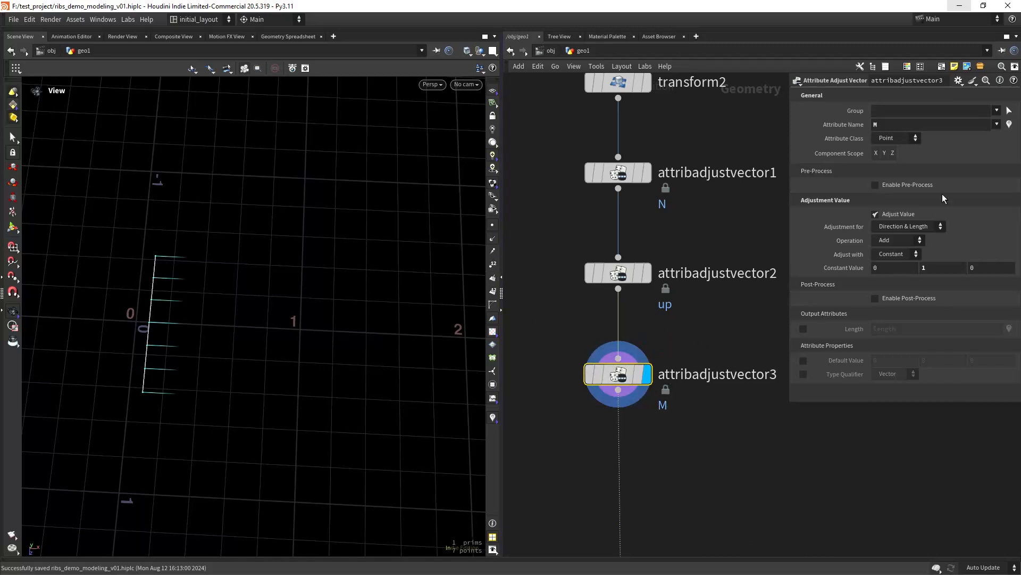
{"action": "left_click", "coordinate": [877, 125]}
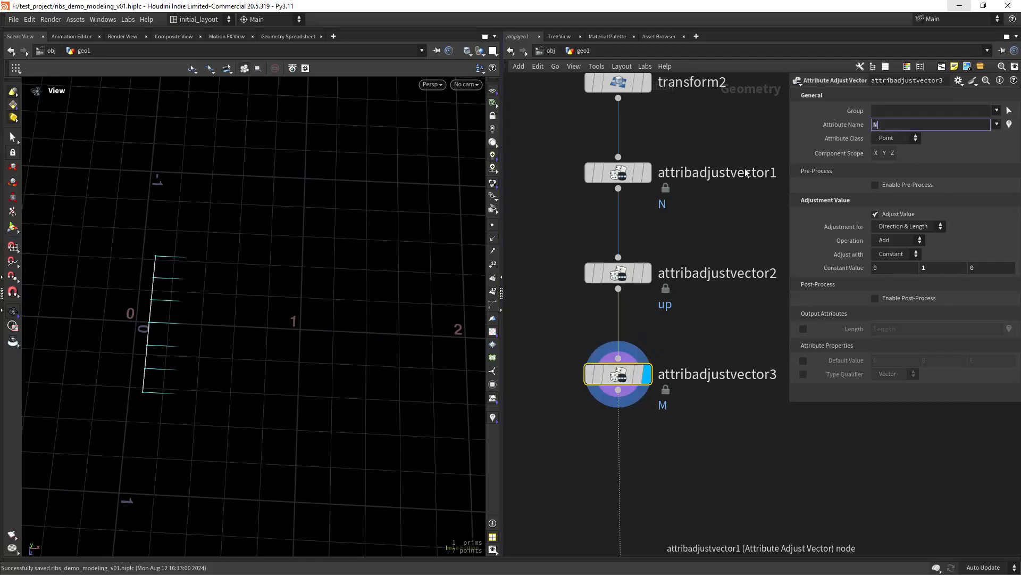
{"action": "key", "text": "Return"}
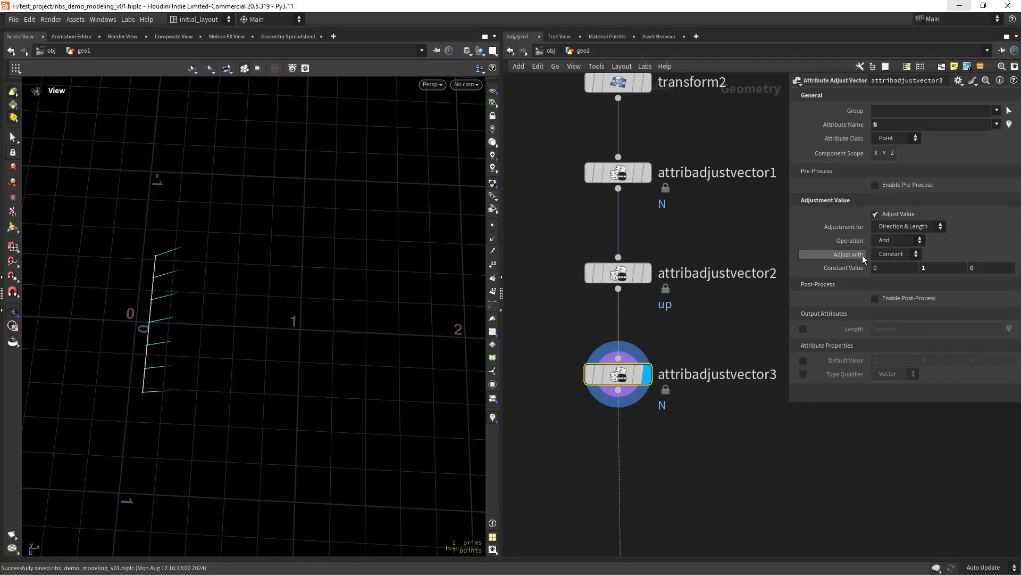
{"action": "left_click", "coordinate": [899, 226]}
{"action": "left_click", "coordinate": [897, 248]}
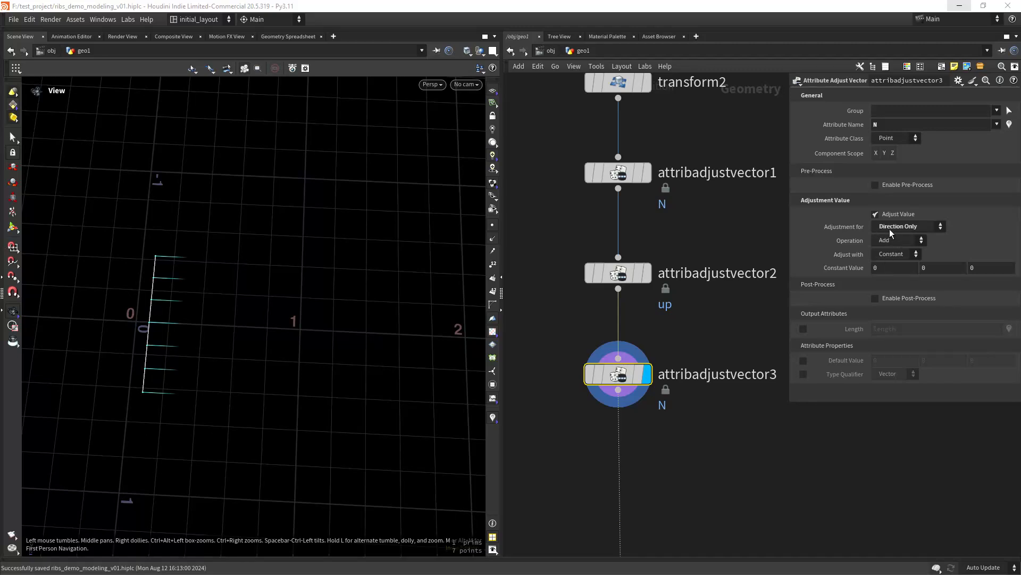
- Rotate N about the up attribute by a random angle per point
{"action": "left_click", "coordinate": [911, 243]}
{"action": "left_click", "coordinate": [892, 272]}
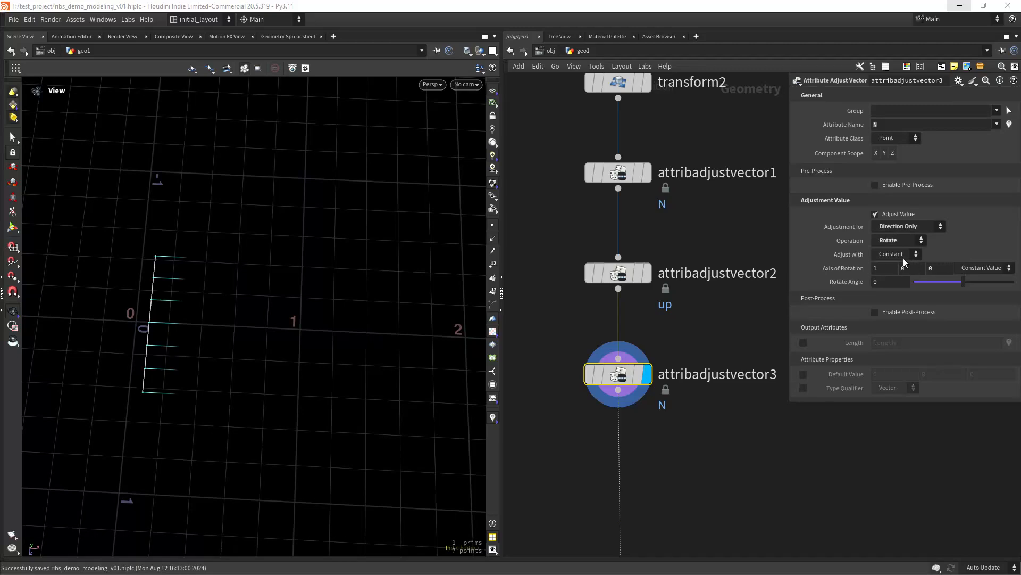
{"action": "left_click", "coordinate": [982, 268]}
{"action": "left_click", "coordinate": [979, 277]}
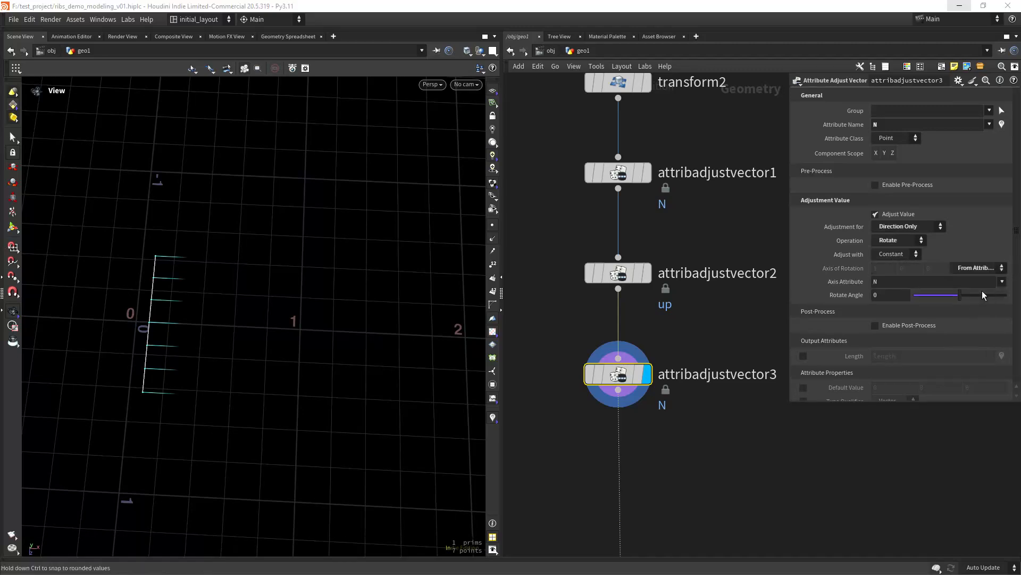
{"action": "left_click", "coordinate": [1003, 282]}
{"action": "left_click", "coordinate": [1003, 305]}
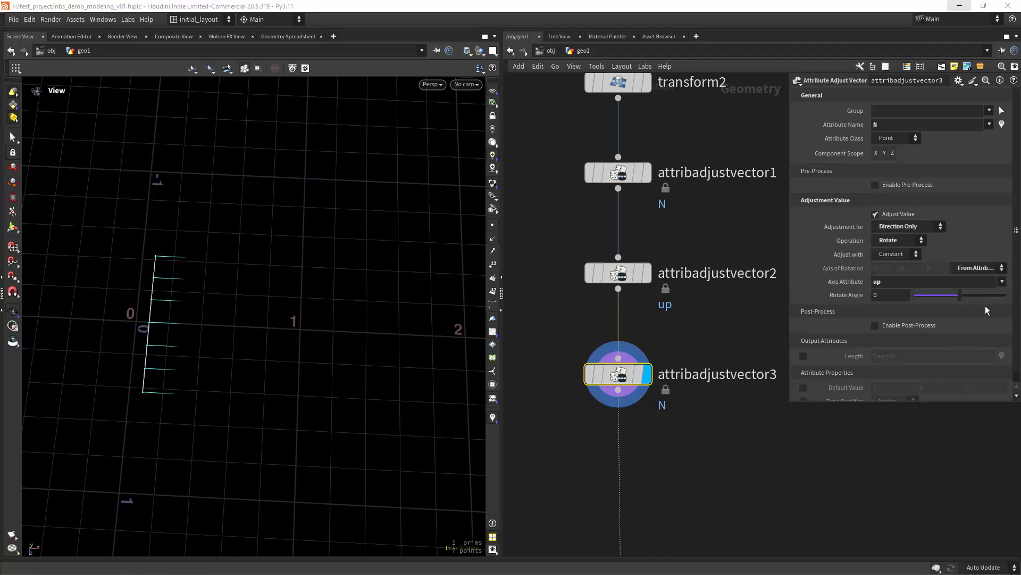
{"action": "left_click", "coordinate": [898, 253]}
{"action": "left_click", "coordinate": [905, 265]}
- Set Rotate Angle Min to the negated relative reference -ch("dir_rotmax")
{"action": "right_click_drag", "start_coordinate": [183, 394], "coordinate": [230, 390]}
{"action": "left_click_drag", "start_coordinate": [231, 390], "coordinate": [269, 354]}
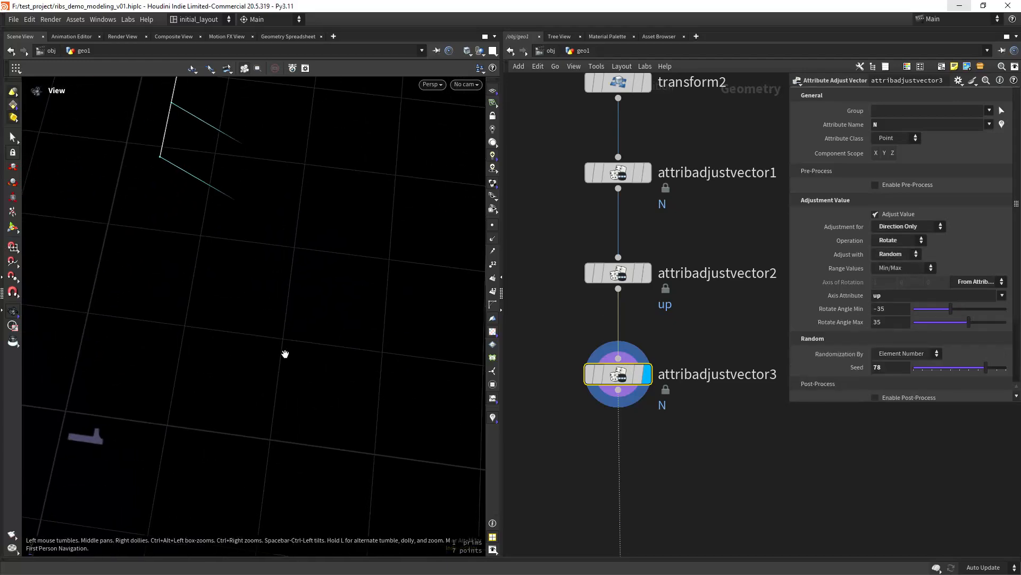
{"action": "key", "text": "f"}
{"action": "right_click_drag", "start_coordinate": [285, 354], "coordinate": [264, 384]}
{"action": "left_click_drag", "start_coordinate": [264, 385], "coordinate": [329, 353]}
{"action": "right_click_drag", "start_coordinate": [328, 353], "coordinate": [318, 370]}
{"action": "mouse_move", "coordinate": [318, 370]}
{"action": "middle_mouse_down"}
{"action": "mouse_move", "coordinate": [337, 367]}
{"action": "mouse_move", "coordinate": [322, 353]}
{"action": "middle_mouse_up"}
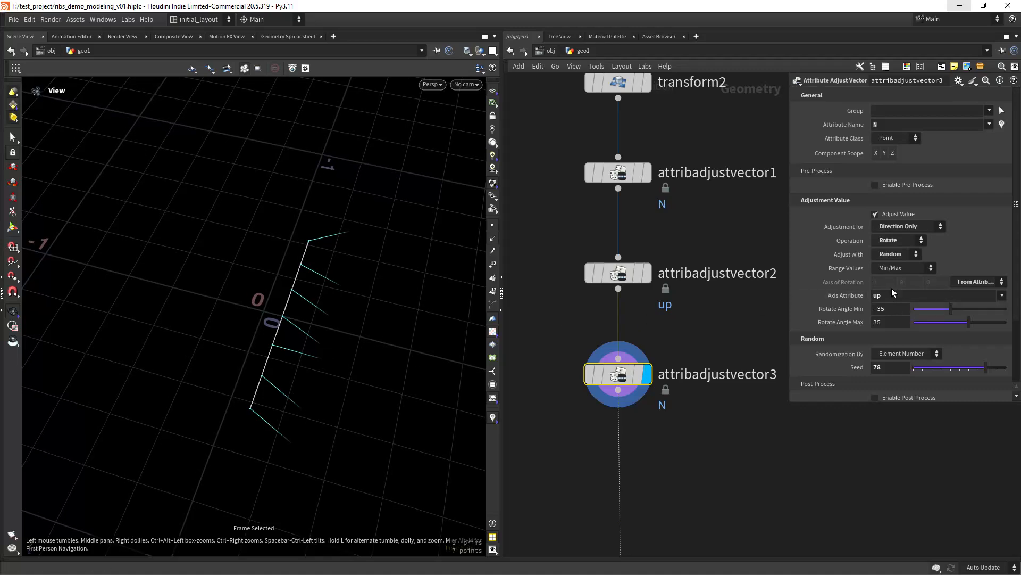
{"action": "right_click", "coordinate": [889, 325]}
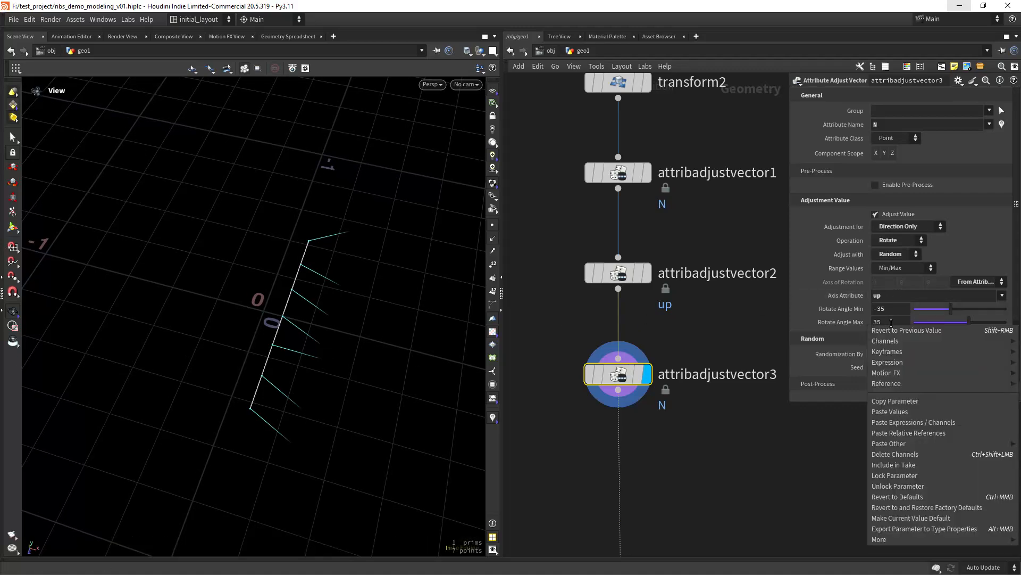
{"action": "left_click", "coordinate": [896, 400]}
{"action": "right_click", "coordinate": [895, 309]}
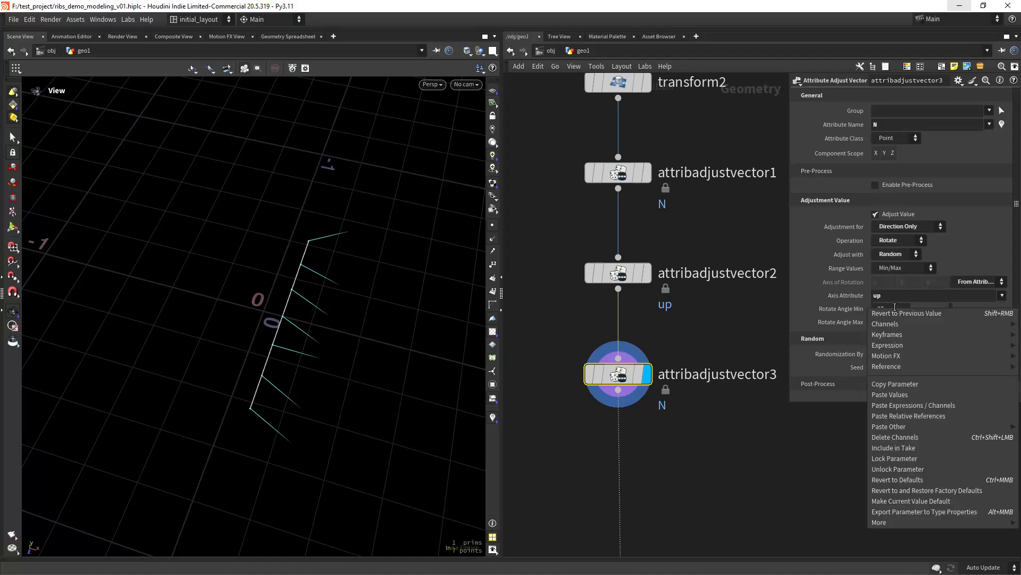
{"action": "left_click", "coordinate": [909, 416]}
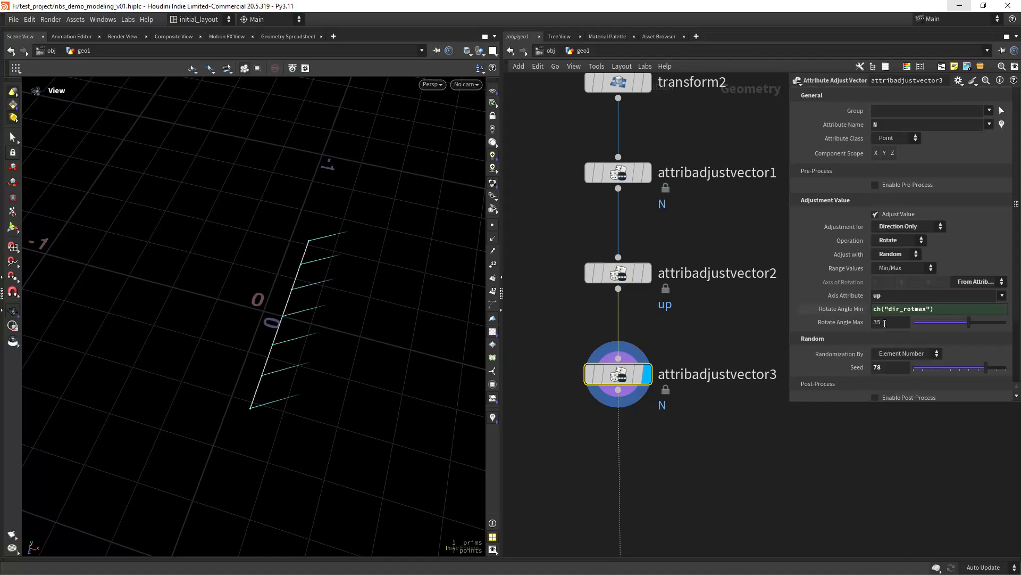
{"action": "left_click", "coordinate": [875, 308]}
{"action": "type", "text": "-"}
{"action": "key", "text": "Return"}
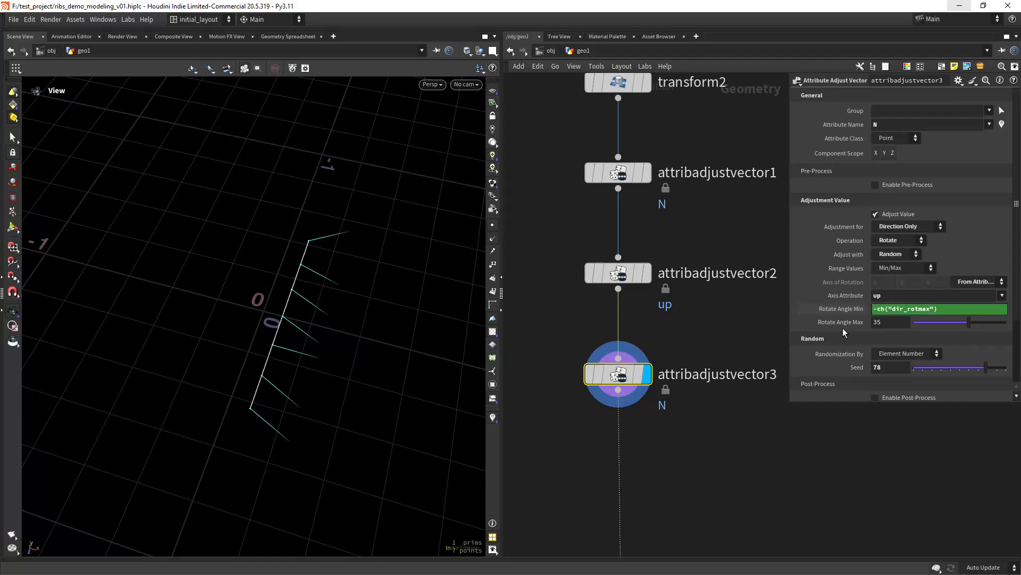
- Set the maximum rotate angle to 13 and the seed to 44
{"action": "left_click_drag", "start_coordinate": [882, 322], "coordinate": [736, 295]}
{"action": "type", "text": "13"}
{"action": "key", "text": "Return"}
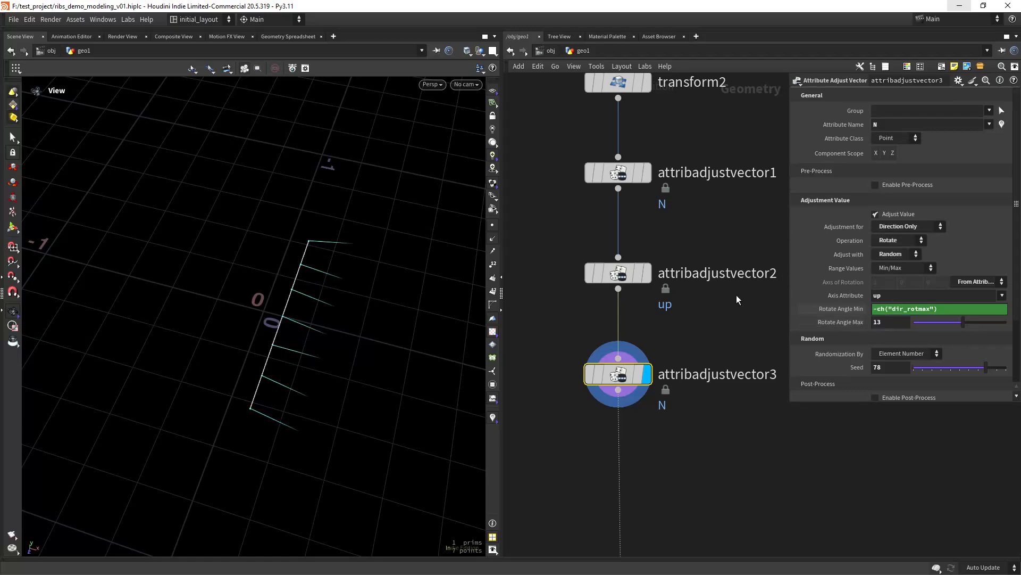
{"action": "scroll", "coordinate": [367, 371], "scroll_direction": "down", "scroll_amount": 1}
{"action": "middle_click_drag", "start_coordinate": [367, 372], "coordinate": [356, 367]}
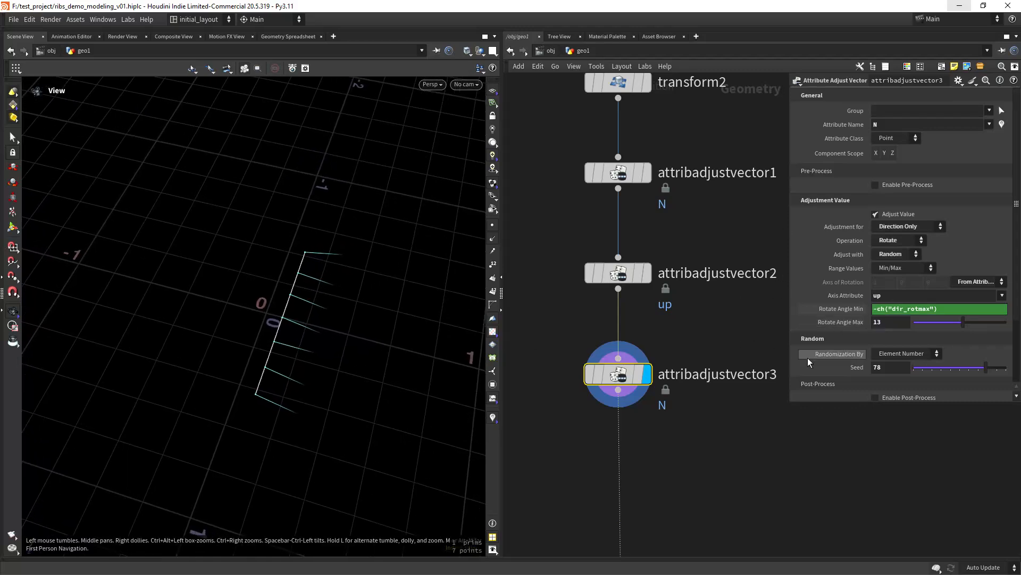
{"action": "left_click_drag", "start_coordinate": [892, 369], "coordinate": [754, 349]}
{"action": "type", "text": "44"}
{"action": "key", "text": "Return"}
{"action": "scroll", "coordinate": [359, 343], "scroll_direction": "down", "scroll_amount": 2}
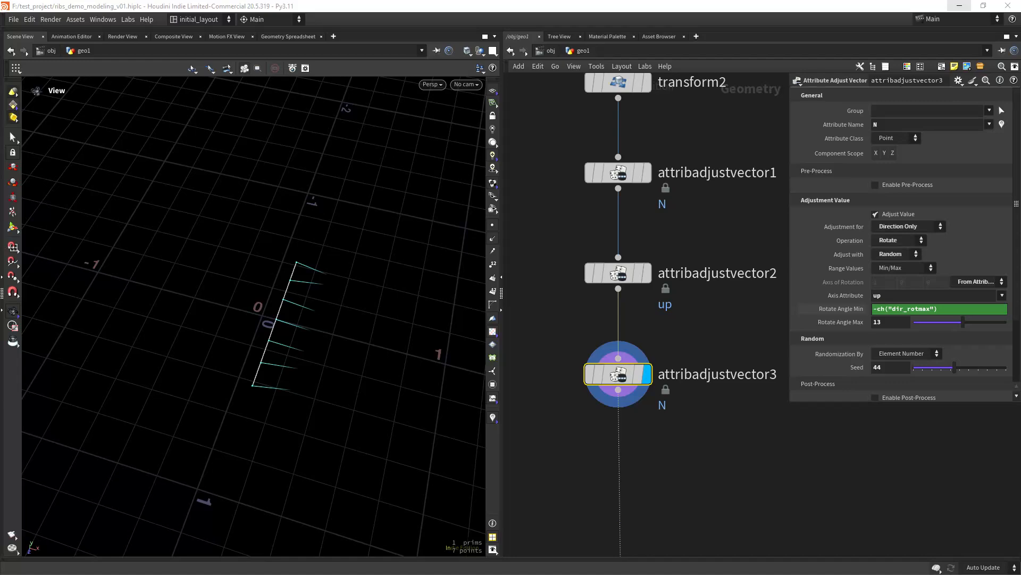
{"action": "middle_click_drag", "start_coordinate": [669, 478], "coordinate": [657, 410]}
- Add a Point Jitter node (pj) below attribadjustvector3 and display it
{"action": "left_click", "coordinate": [636, 420]}
{"action": "key", "text": "Tab"}
{"action": "type", "text": "pj"}
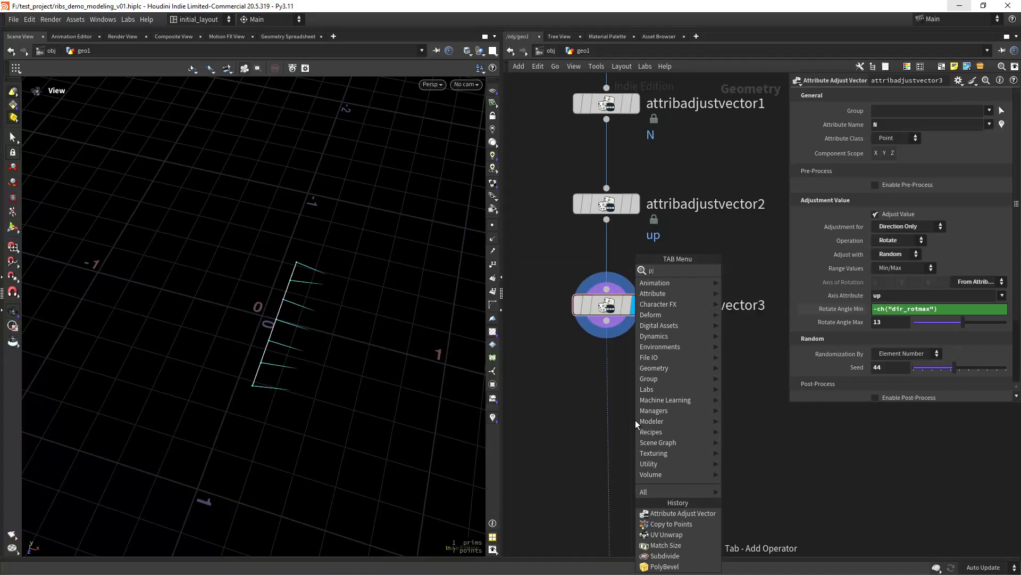
{"action": "key", "text": "Return"}
{"action": "left_click", "coordinate": [635, 420]}
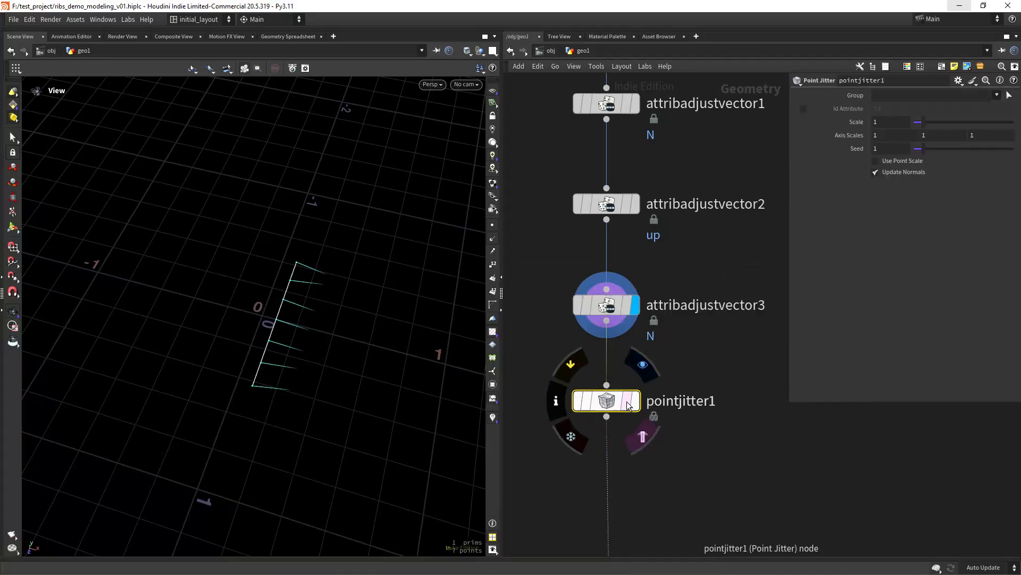
{"action": "left_click", "coordinate": [631, 404]}
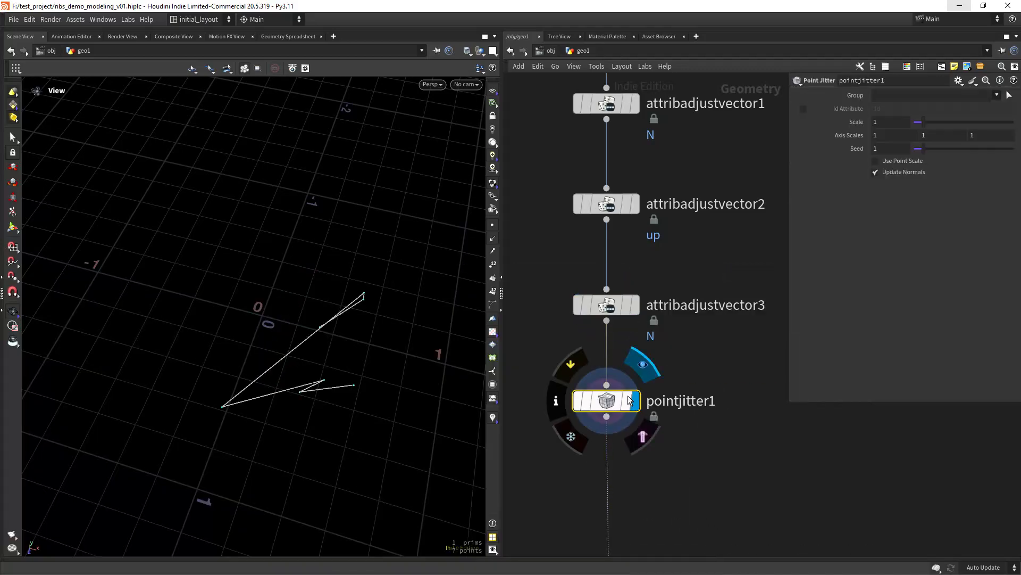
- Set the jitter Axis Scales to 0 0 1, Scale .08, Seed 7.02, and disable Update Normals
{"action": "left_click", "coordinate": [894, 134]}
{"action": "type", "text": "0"}
{"action": "key", "text": "Tab"}
{"action": "type", "text": "0"}
{"action": "key", "text": "Tab"}
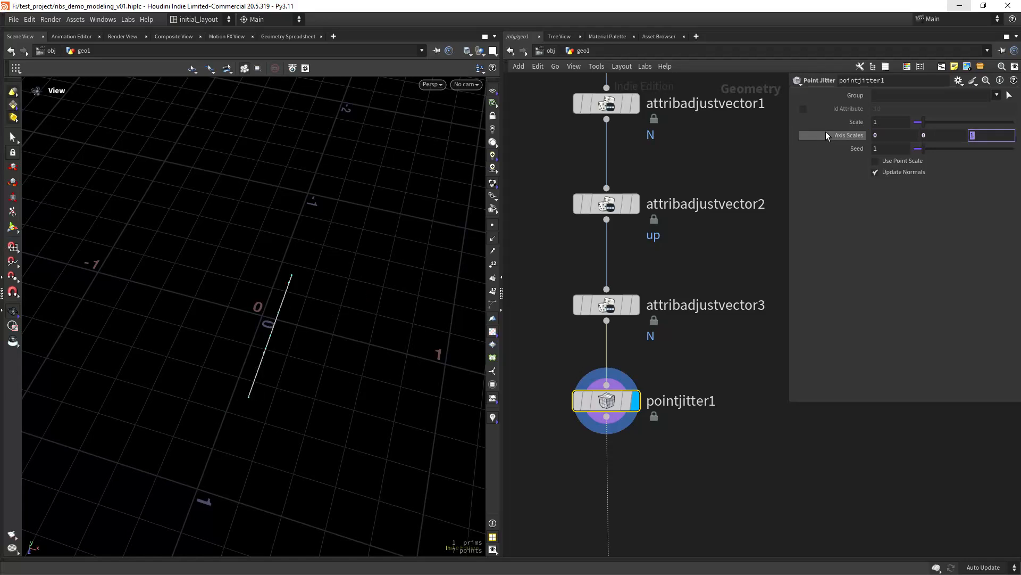
{"action": "left_click_drag", "start_coordinate": [885, 123], "coordinate": [727, 136]}
{"action": "type", "text": "."}
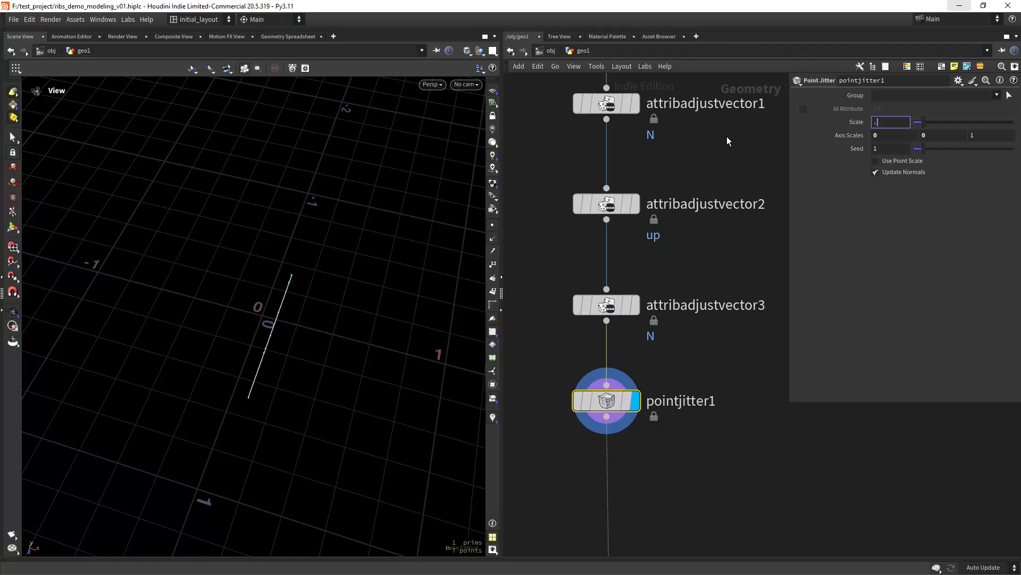
{"action": "type", "text": "08"}
{"action": "key", "text": "Return"}
{"action": "left_click", "coordinate": [878, 148]}
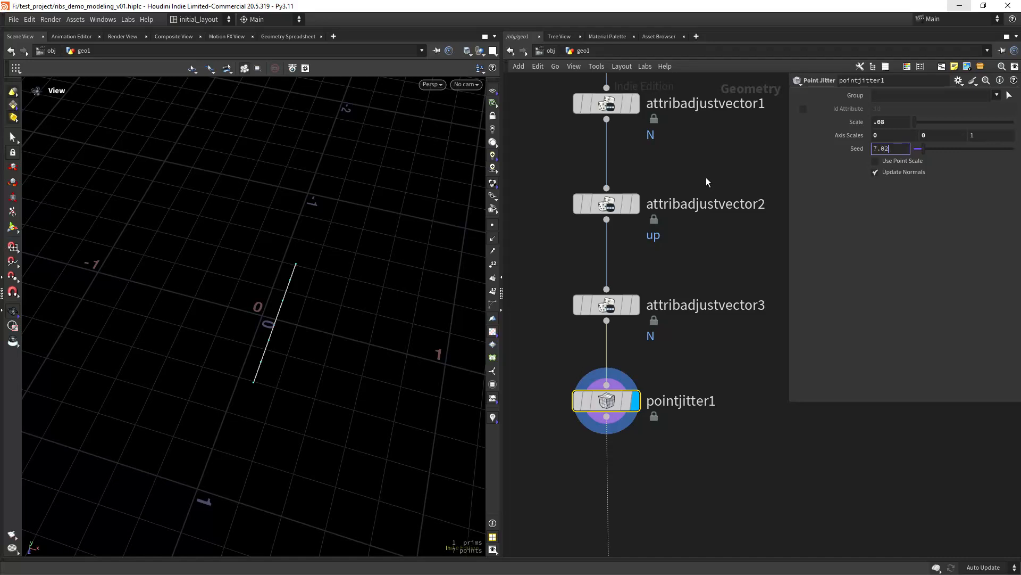
{"action": "key", "text": "Return"}
{"action": "middle_click_drag", "start_coordinate": [679, 433], "coordinate": [681, 363]}
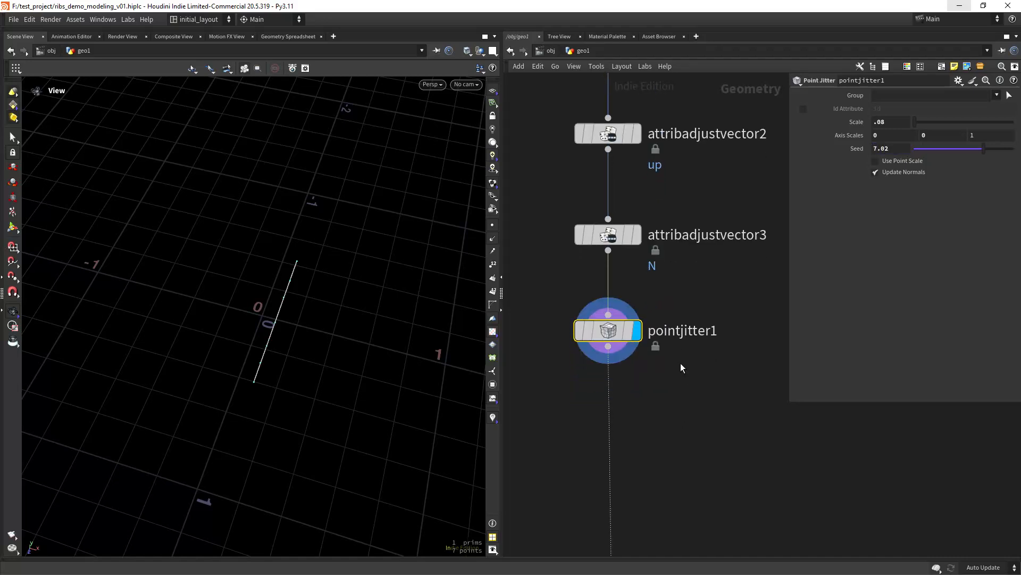
{"action": "left_click", "coordinate": [904, 172]}
{"action": "scroll", "coordinate": [672, 416], "scroll_direction": "down", "scroll_amount": 10}
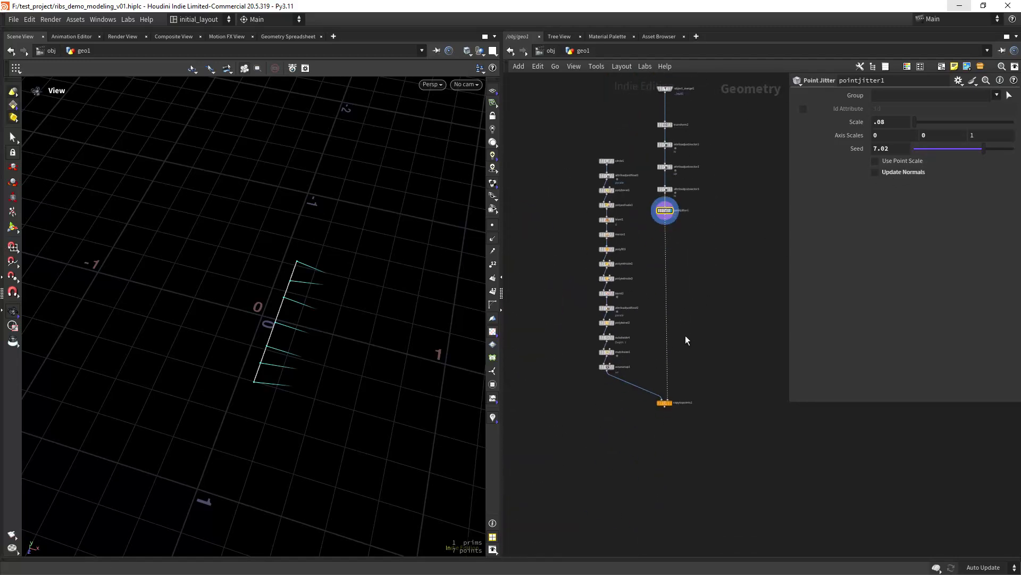
{"action": "scroll", "coordinate": [681, 314], "scroll_direction": "up", "scroll_amount": 5}
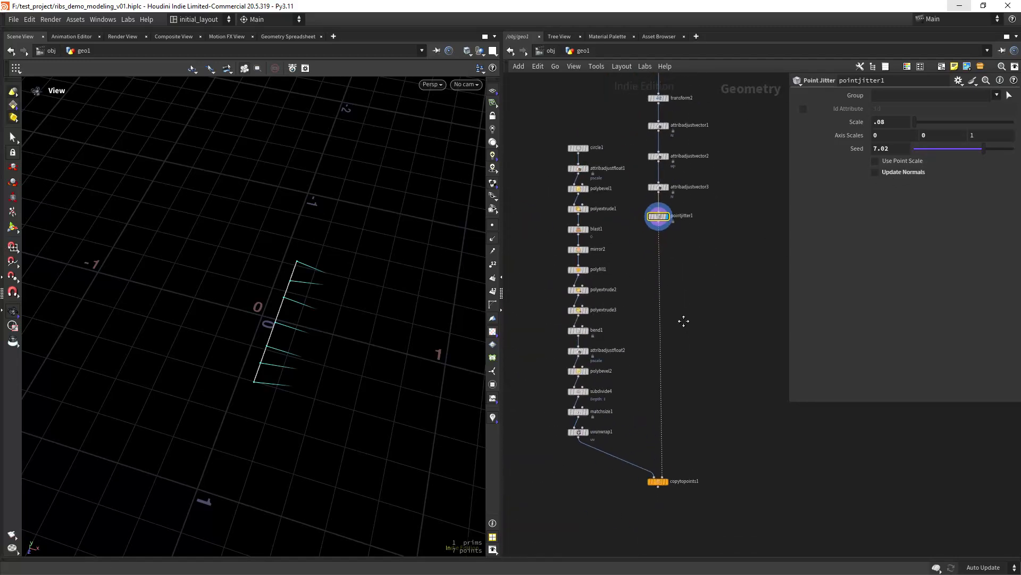
- Add an Attribute Adjust Float (aaf) wired below pointjitter1 and display it
{"action": "key", "text": "Tab"}
{"action": "type", "text": "aaf"}
{"action": "key", "text": "Return"}
{"action": "left_click", "coordinate": [670, 264]}
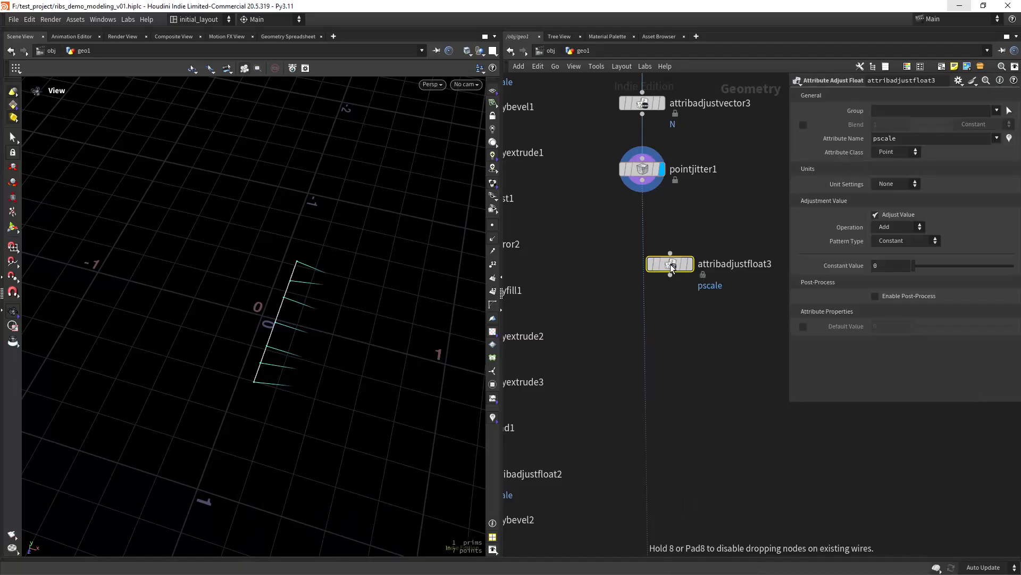
{"action": "left_click_drag", "start_coordinate": [668, 268], "coordinate": [642, 272]}
{"action": "left_click", "coordinate": [668, 244]}
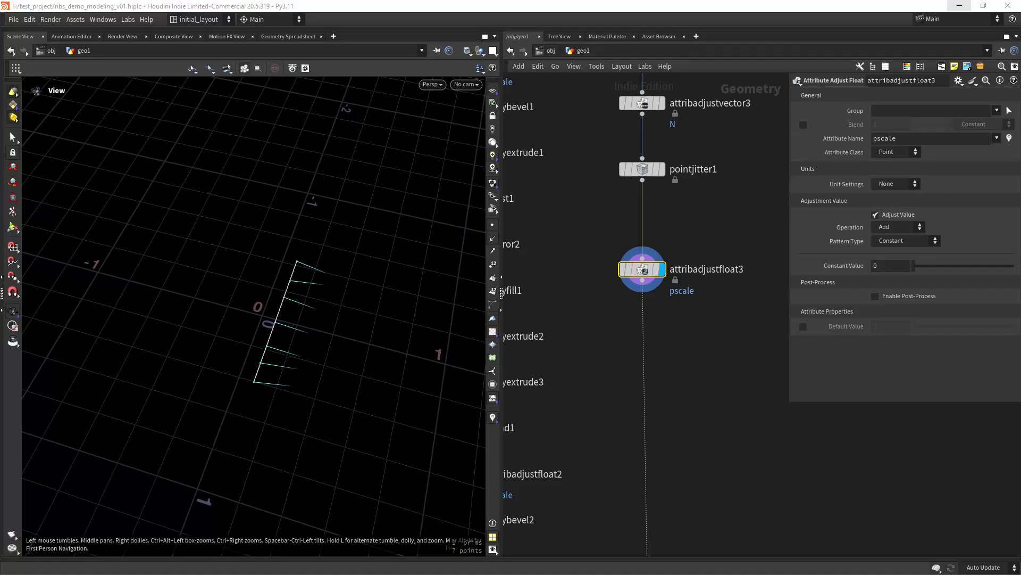
- Set the pscale pattern to Random with Min .03, Max .05 and Seed 58
{"action": "left_click", "coordinate": [899, 242]}
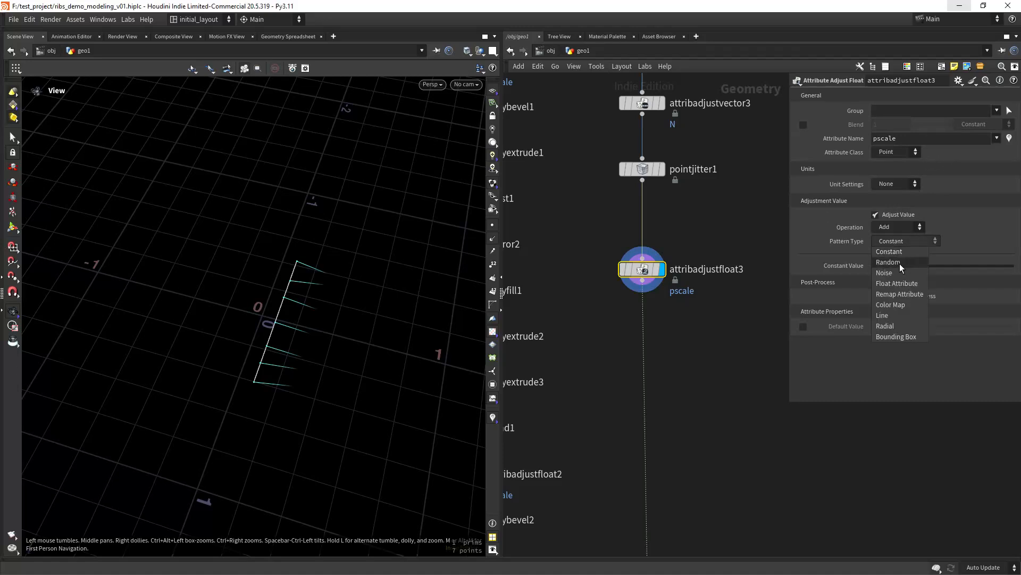
{"action": "left_click", "coordinate": [901, 266]}
{"action": "left_click", "coordinate": [891, 279]}
{"action": "type", "text": ".03"}
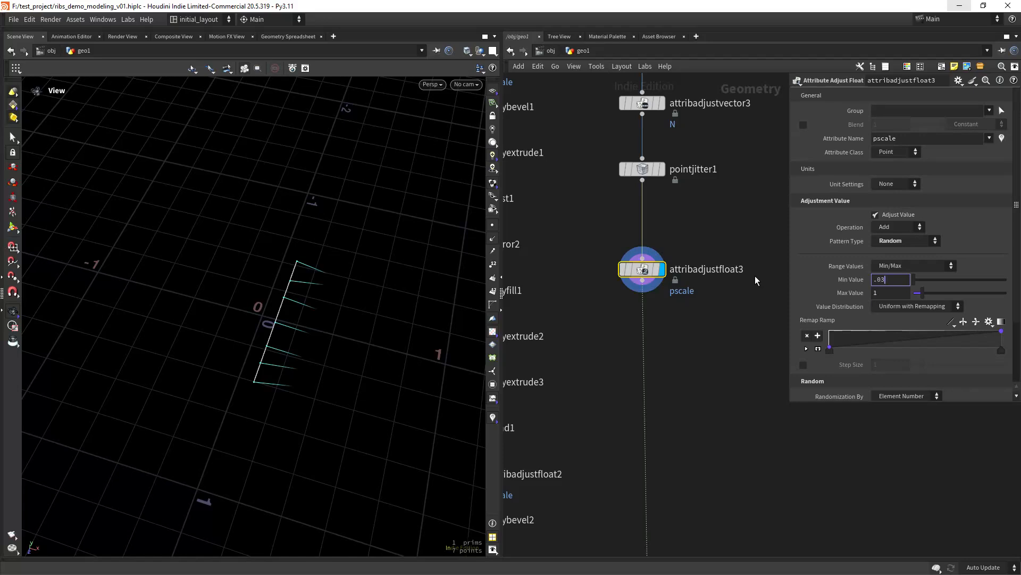
{"action": "key", "text": "Tab"}
{"action": "type", "text": ".05"}
{"action": "key", "text": "Return"}
{"action": "key", "text": "Tab"}
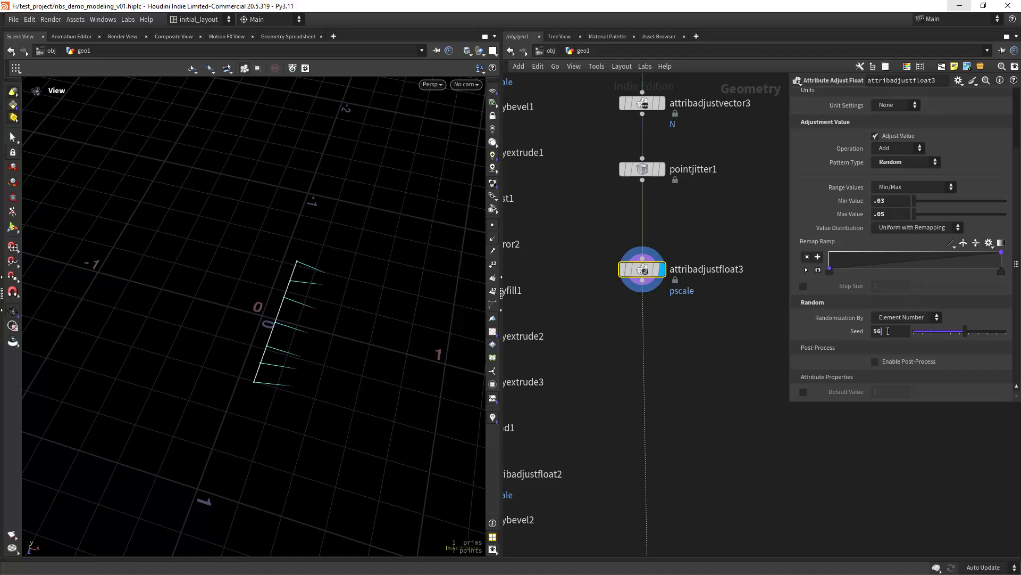
{"action": "type", "text": "58"}
{"action": "key", "text": "Return"}
{"action": "scroll", "coordinate": [684, 365], "scroll_direction": "down", "scroll_amount": 5}
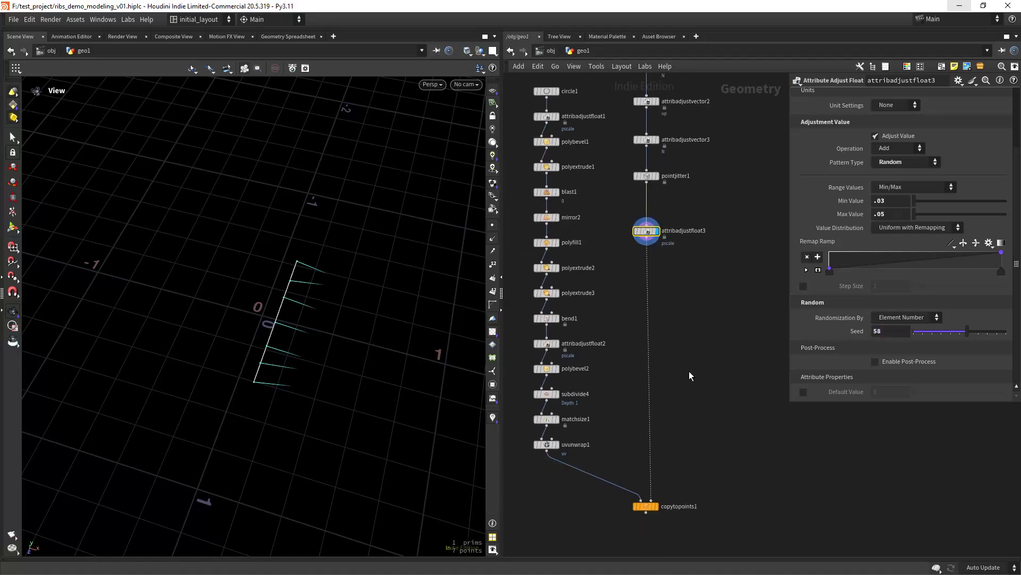
- Display copytopoints1's copied bent tubes and save the scene
{"action": "scroll", "coordinate": [692, 380], "scroll_direction": "up", "scroll_amount": 1}
{"action": "left_click", "coordinate": [660, 430]}
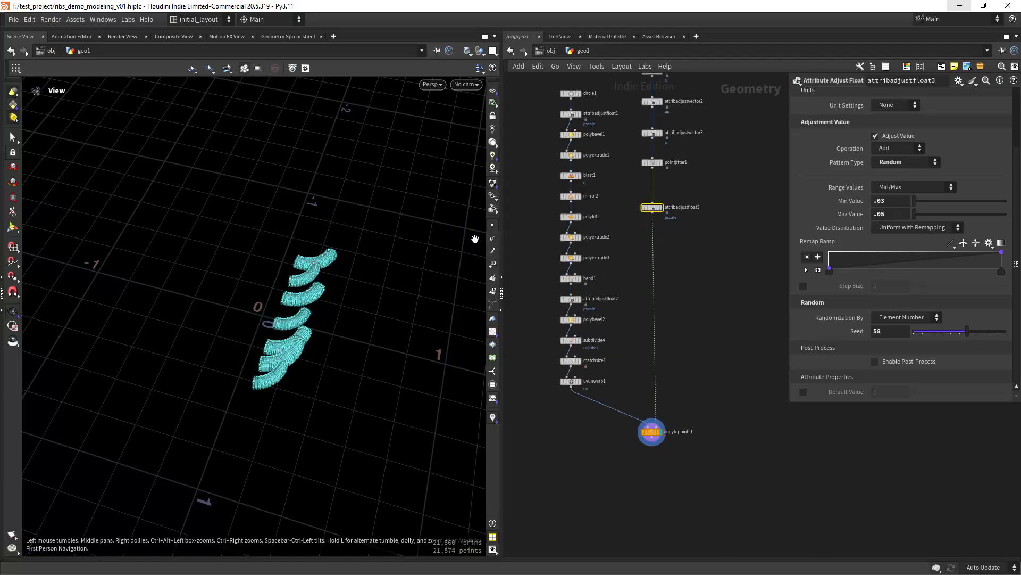
{"action": "scroll", "coordinate": [373, 294], "scroll_direction": "up", "scroll_amount": 3}
{"action": "left_click_drag", "start_coordinate": [373, 293], "coordinate": [372, 346]}
{"action": "key", "text": "ctrl+s"}
- Align the seven nodes from object_merge1 to attribadjustfloat3 into an even column and move it down
{"action": "scroll", "coordinate": [370, 346], "scroll_direction": "down", "scroll_amount": 3}
{"action": "middle_click_drag", "start_coordinate": [370, 346], "coordinate": [337, 356]}
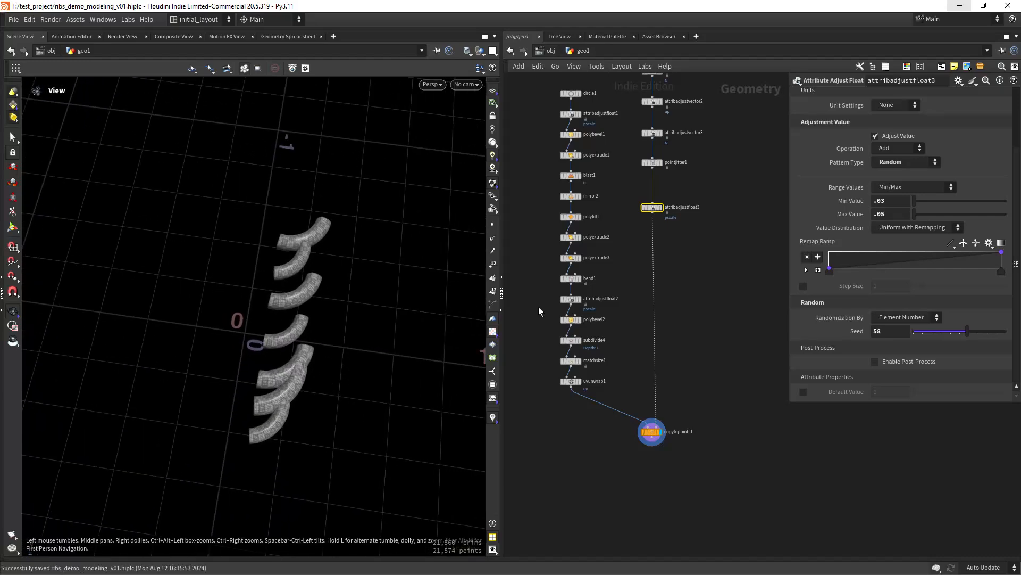
{"action": "scroll", "coordinate": [704, 304], "scroll_direction": "down", "scroll_amount": 3}
{"action": "middle_click_drag", "start_coordinate": [708, 295], "coordinate": [679, 380]}
{"action": "left_click_drag", "start_coordinate": [685, 144], "coordinate": [627, 321]}
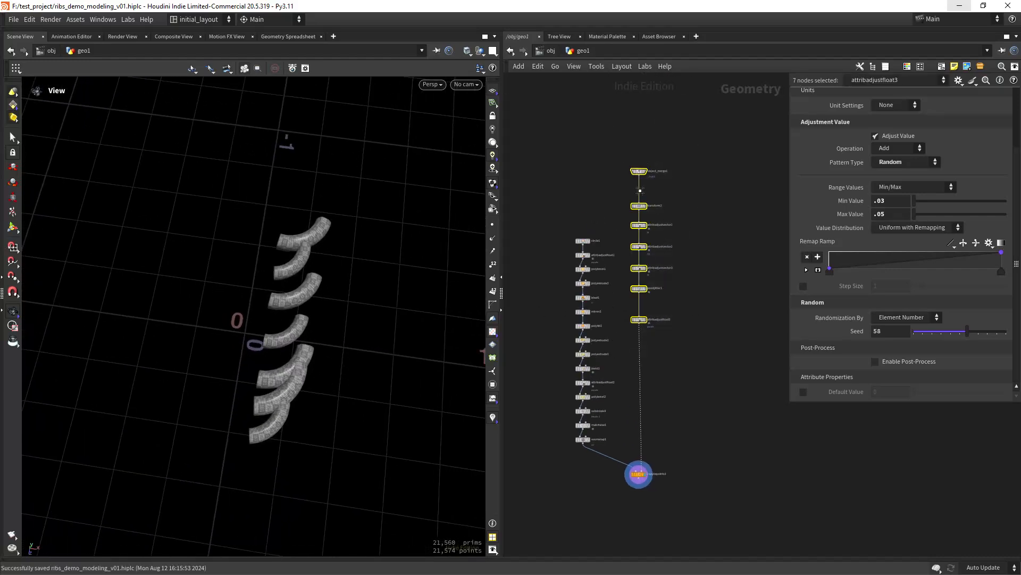
{"action": "left_click_drag", "start_coordinate": [640, 190], "coordinate": [642, 403]}
{"action": "left_click_drag", "start_coordinate": [641, 258], "coordinate": [641, 333]}
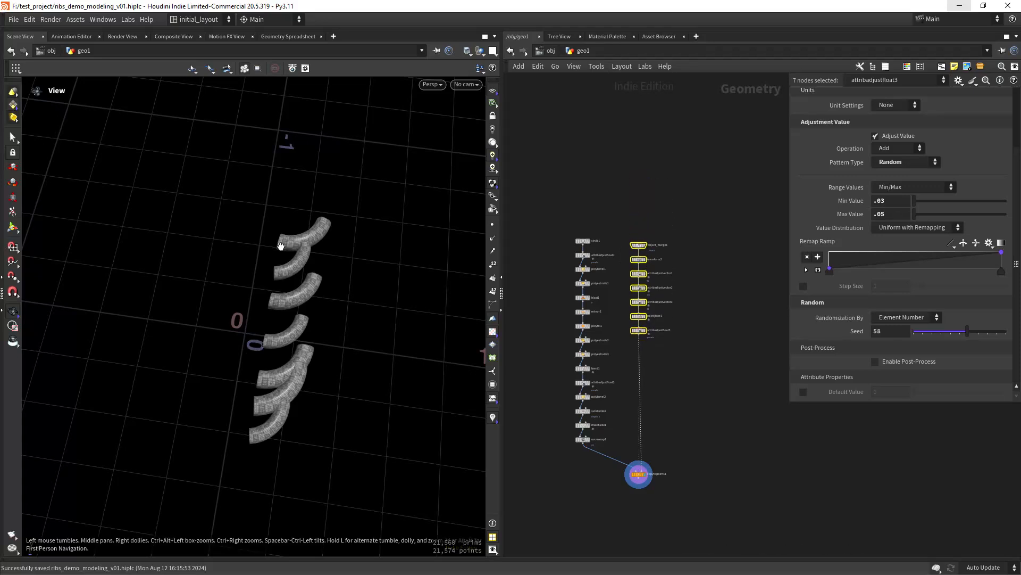
{"action": "scroll", "coordinate": [347, 352], "scroll_direction": "up", "scroll_amount": 3}
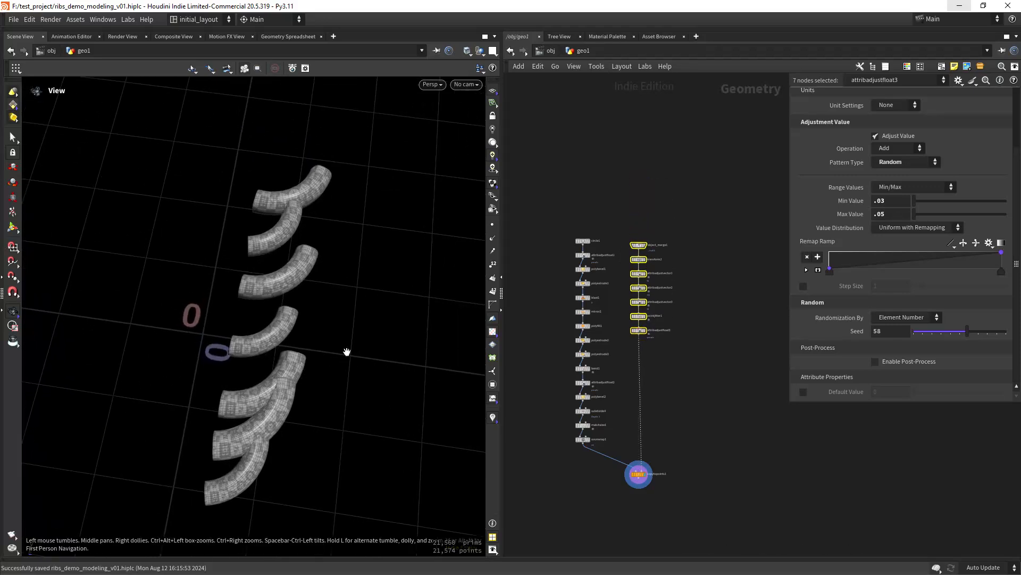
{"action": "left_click_drag", "start_coordinate": [347, 352], "coordinate": [324, 331]}
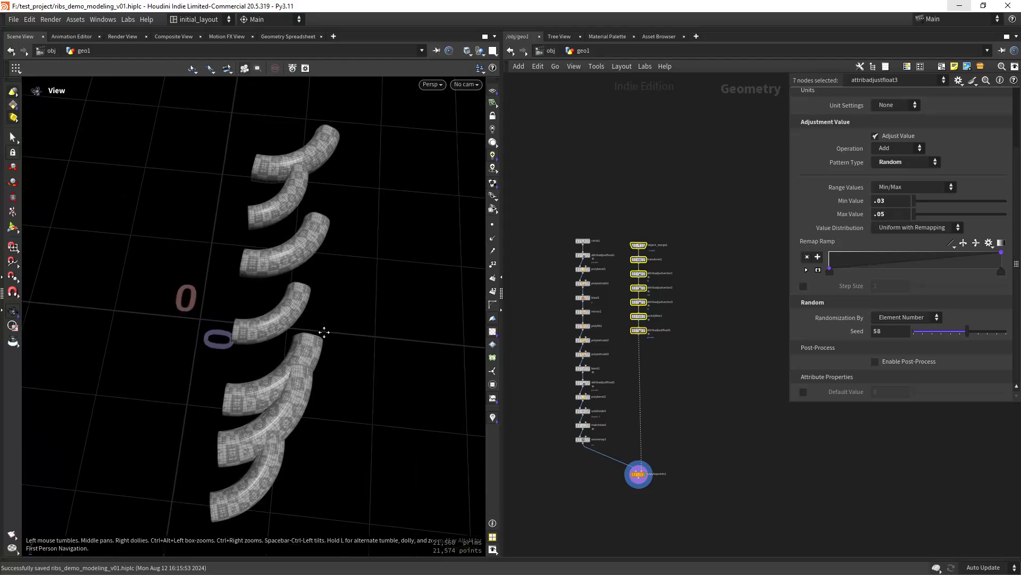
{"action": "middle_click_drag", "start_coordinate": [324, 332], "coordinate": [300, 327]}
{"action": "scroll", "coordinate": [609, 389], "scroll_direction": "up", "scroll_amount": 5}
{"action": "scroll", "coordinate": [637, 396], "scroll_direction": "down", "scroll_amount": 4}
{"action": "middle_click_drag", "start_coordinate": [625, 415], "coordinate": [602, 376]}
{"action": "scroll", "coordinate": [685, 327], "scroll_direction": "up", "scroll_amount": 2}
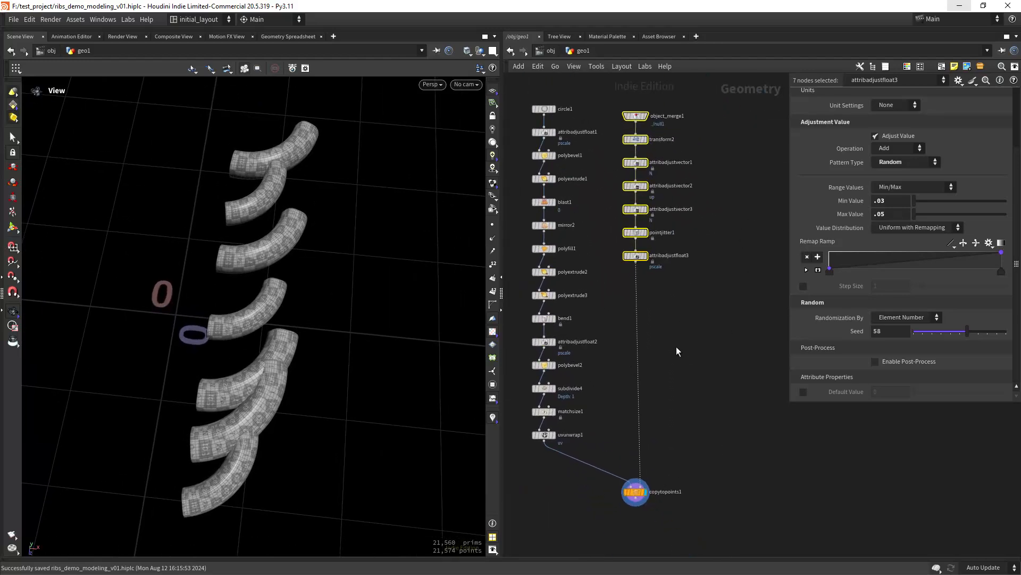
{"action": "scroll", "coordinate": [676, 346], "scroll_direction": "down", "scroll_amount": 4}
{"action": "left_click", "coordinate": [664, 334]}
- Add a For-Each Point block to the network
{"action": "key", "text": "Tab"}
{"action": "type", "text": "for"}
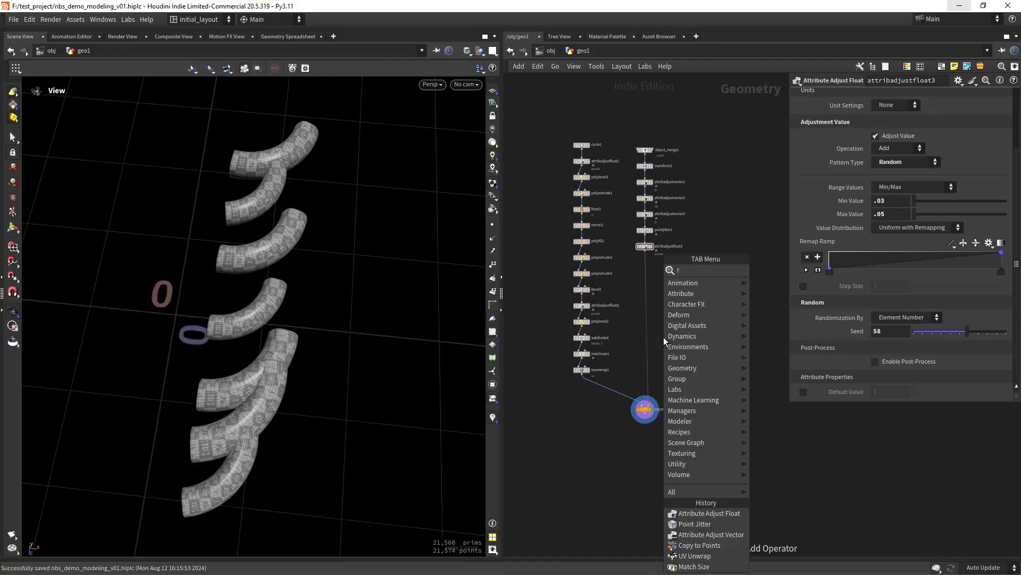
{"action": "key", "text": "Down"}
{"action": "key", "text": "Down"}
{"action": "key", "text": "Return"}
{"action": "left_click", "coordinate": [663, 337]}
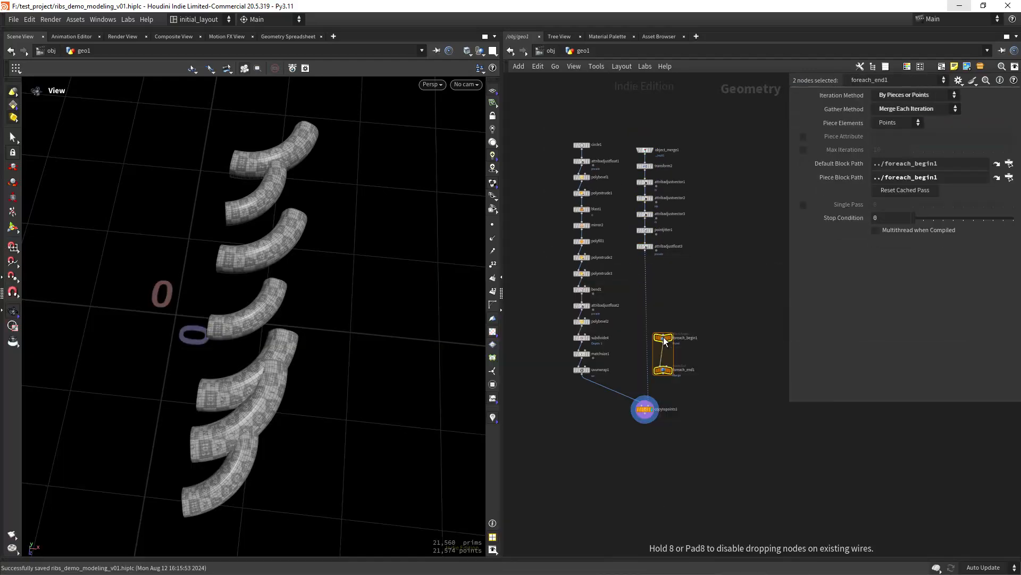
{"action": "scroll", "coordinate": [670, 306], "scroll_direction": "up", "scroll_amount": 2}
{"action": "left_click", "coordinate": [677, 298]}
- Insert foreach_begin1 above copytopoints1, wire copytopoints1 into foreach_end1, and display the loop output
{"action": "left_click_drag", "start_coordinate": [677, 325], "coordinate": [650, 318]}
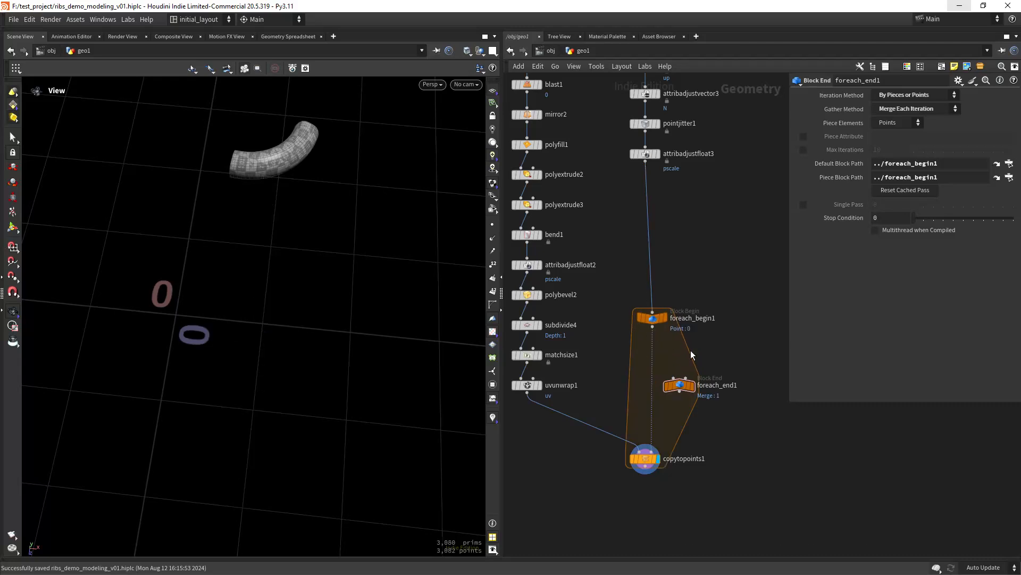
{"action": "middle_click_drag", "start_coordinate": [716, 368], "coordinate": [710, 318]}
{"action": "left_click_drag", "start_coordinate": [674, 337], "coordinate": [659, 510]}
{"action": "left_click_drag", "start_coordinate": [639, 416], "coordinate": [654, 513]}
{"action": "left_click", "coordinate": [667, 496]}
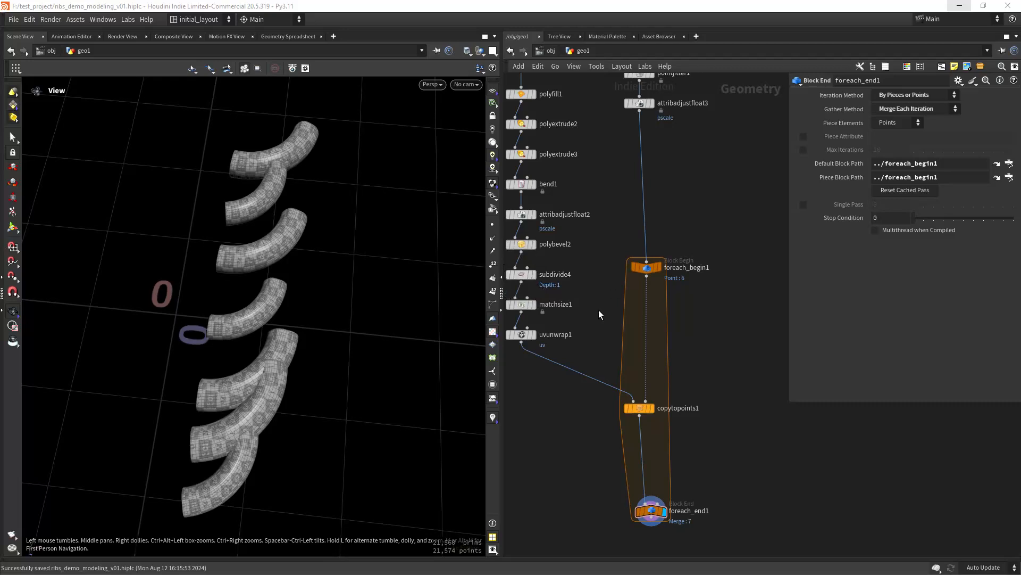
- Create a meta import node from foreach_begin1
{"action": "middle_click_drag", "start_coordinate": [572, 220], "coordinate": [651, 493]}
{"action": "middle_click_drag", "start_coordinate": [650, 241], "coordinate": [648, 325]}
{"action": "left_click_drag", "start_coordinate": [563, 243], "coordinate": [610, 276]}
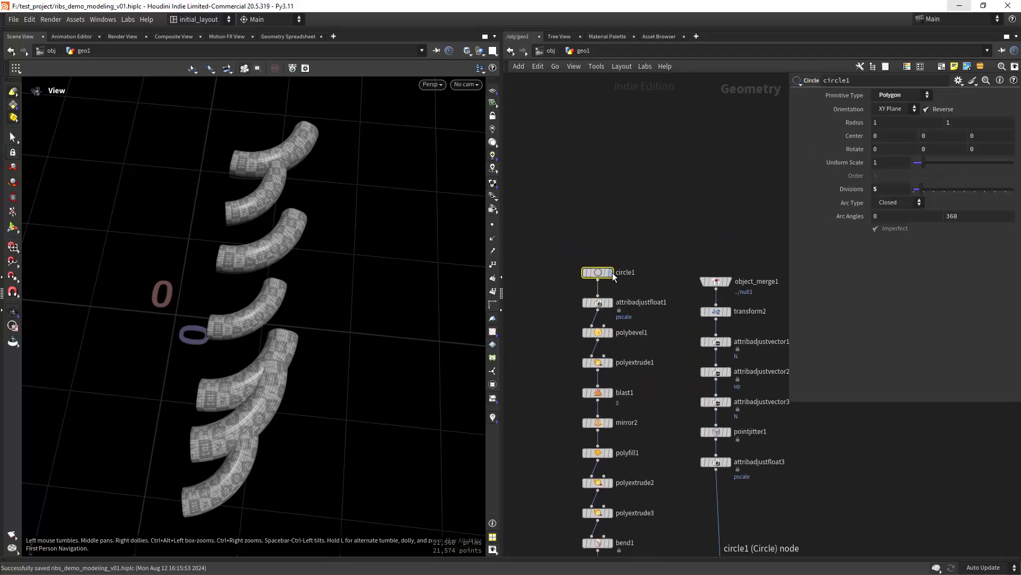
{"action": "middle_click_drag", "start_coordinate": [708, 466], "coordinate": [633, 338]}
{"action": "middle_click_drag", "start_coordinate": [665, 553], "coordinate": [634, 338]}
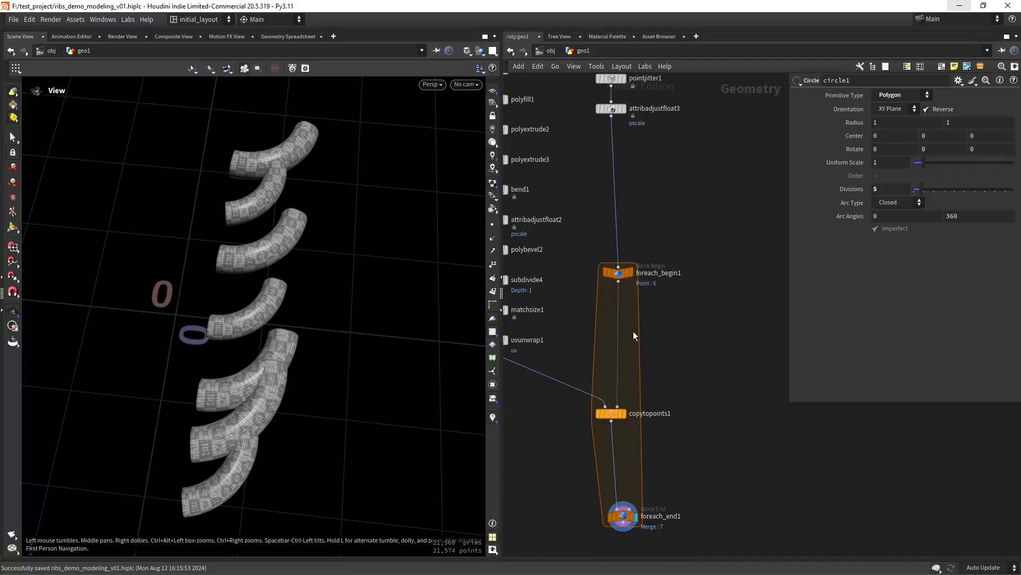
{"action": "middle_click_drag", "start_coordinate": [711, 425], "coordinate": [686, 355]}
{"action": "left_click", "coordinate": [602, 198]}
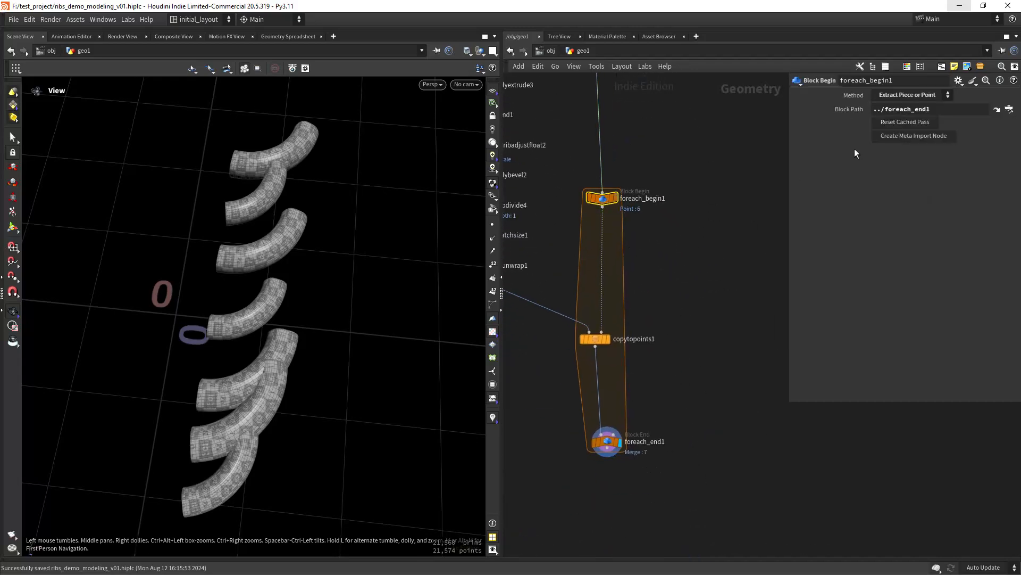
{"action": "left_click", "coordinate": [909, 138]}
- Rename the new metadata node to meta
{"action": "middle_click_drag", "start_coordinate": [738, 230], "coordinate": [656, 279]}
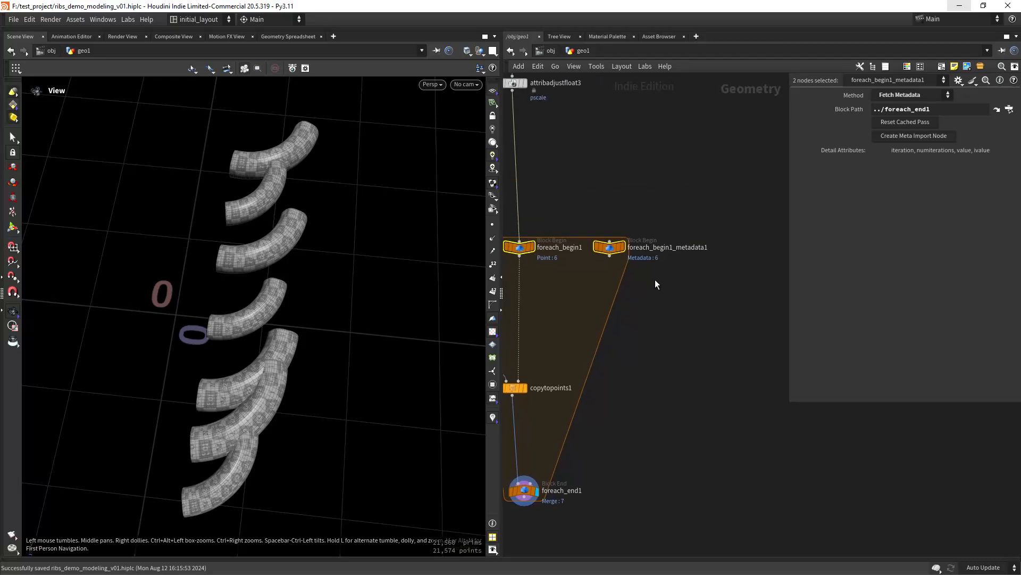
{"action": "double_click", "coordinate": [673, 248]}
{"action": "type", "text": "metsa"}
{"action": "key", "text": "BackSpace"}
{"action": "key", "text": "BackSpace"}
{"action": "type", "text": "a"}
{"action": "key", "text": "Return"}
{"action": "scroll", "coordinate": [702, 182], "scroll_direction": "down", "scroll_amount": 8}
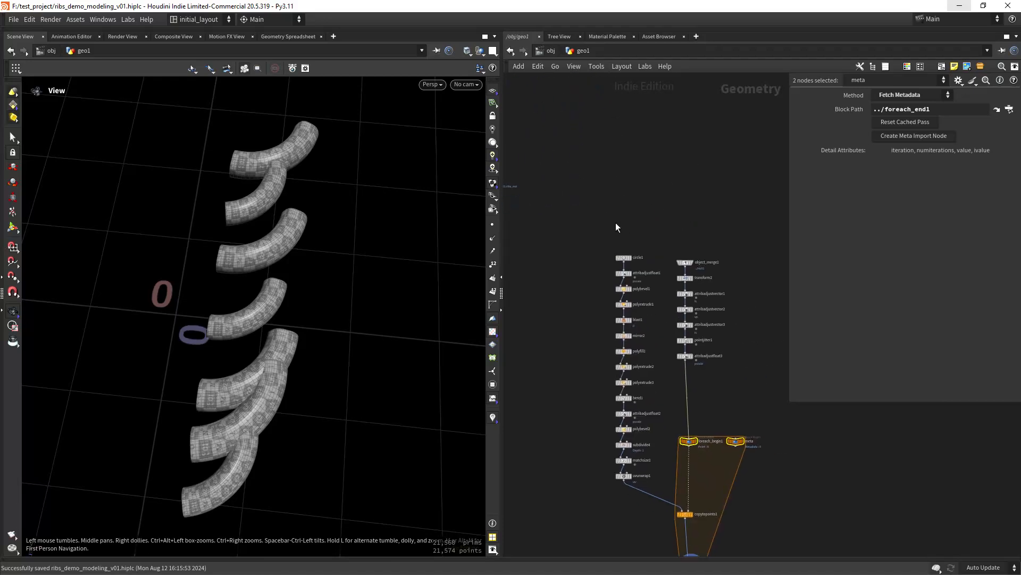
{"action": "left_click", "coordinate": [624, 257]}
- Add a spare input on circle1 pointing to the meta node
{"action": "left_click", "coordinate": [958, 80]}
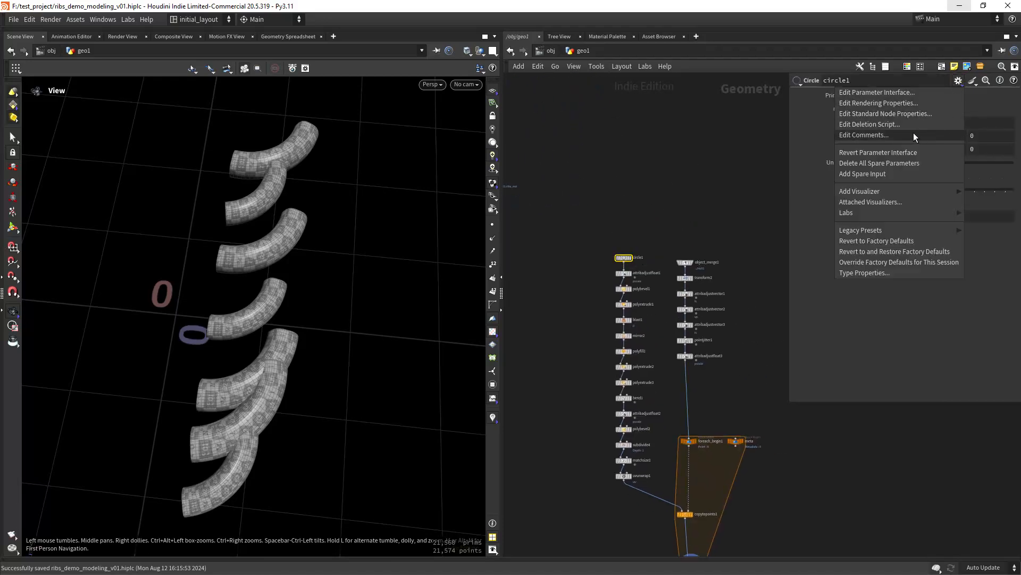
{"action": "left_click", "coordinate": [886, 174]}
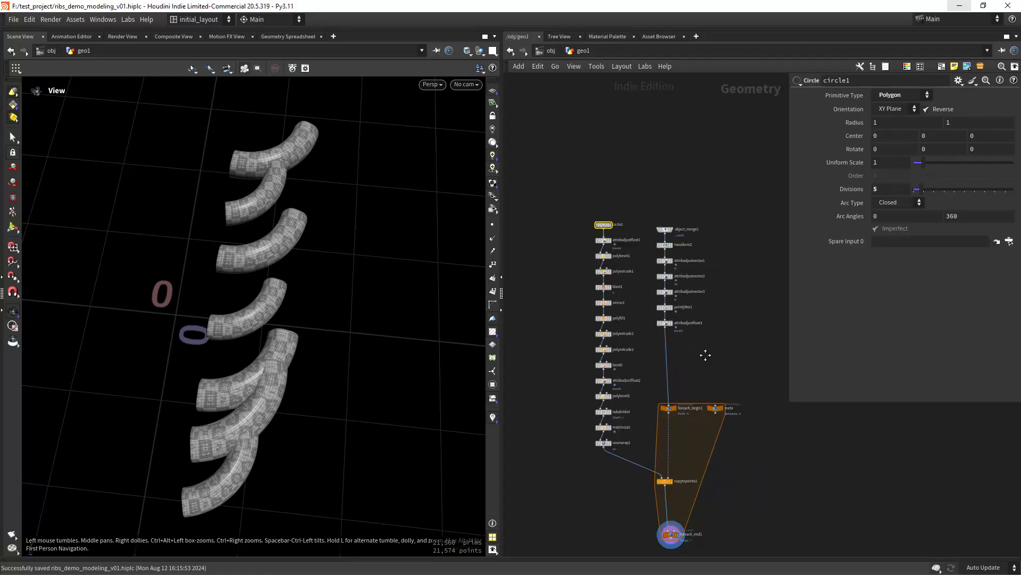
{"action": "scroll", "coordinate": [585, 229], "scroll_direction": "up", "scroll_amount": 8}
{"action": "left_click_drag", "start_coordinate": [584, 228], "coordinate": [904, 241]}
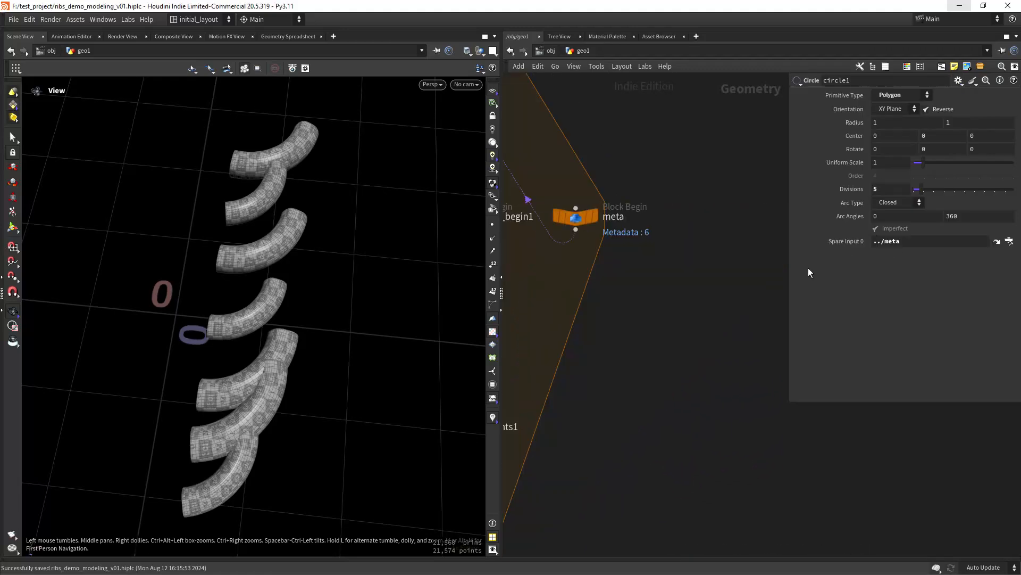
{"action": "scroll", "coordinate": [636, 282], "scroll_direction": "down", "scroll_amount": 8}
- Move the 15-node arc-building column, copytopoints1 and the loop end lower inside the for-each block
{"action": "left_click_drag", "start_coordinate": [578, 196], "coordinate": [643, 373]}
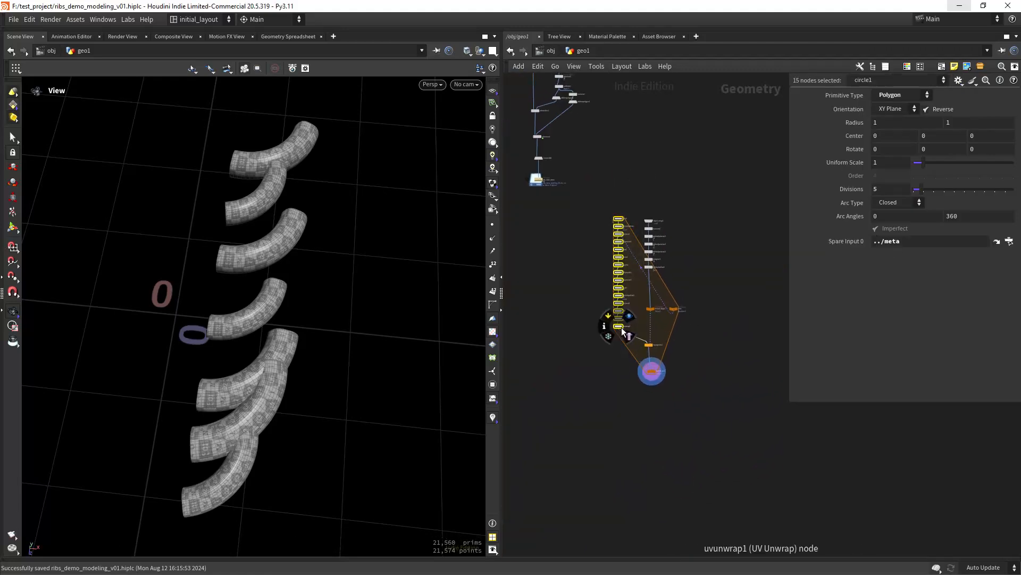
{"action": "left_click_drag", "start_coordinate": [617, 319], "coordinate": [612, 400]}
{"action": "left_click_drag", "start_coordinate": [685, 414], "coordinate": [654, 426]}
{"action": "left_click_drag", "start_coordinate": [562, 264], "coordinate": [619, 418]}
{"action": "scroll", "coordinate": [691, 402], "scroll_direction": "up", "scroll_amount": 3}
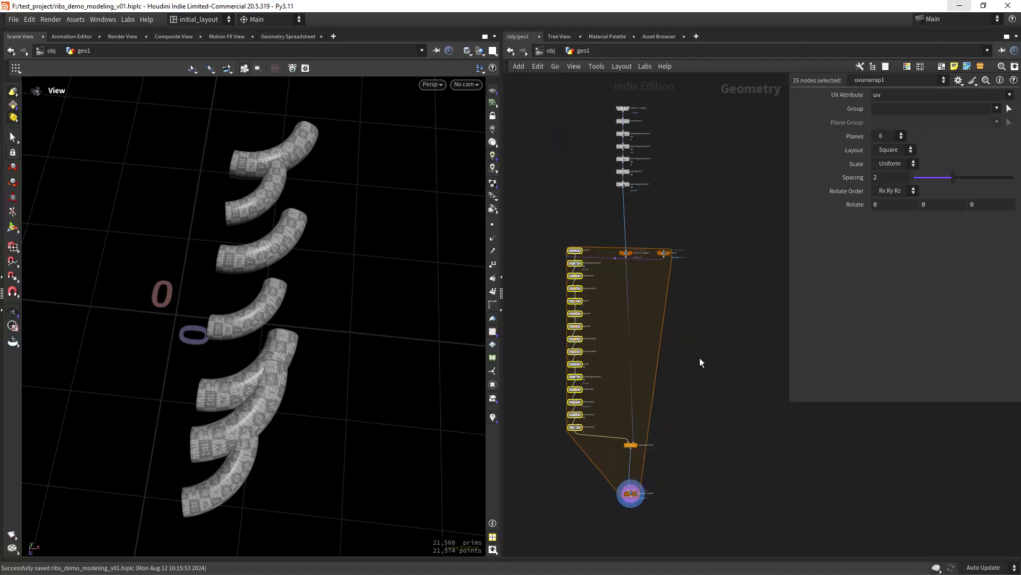
{"action": "scroll", "coordinate": [648, 300], "scroll_direction": "up", "scroll_amount": 3}
{"action": "middle_click_drag", "start_coordinate": [626, 254], "coordinate": [674, 309]}
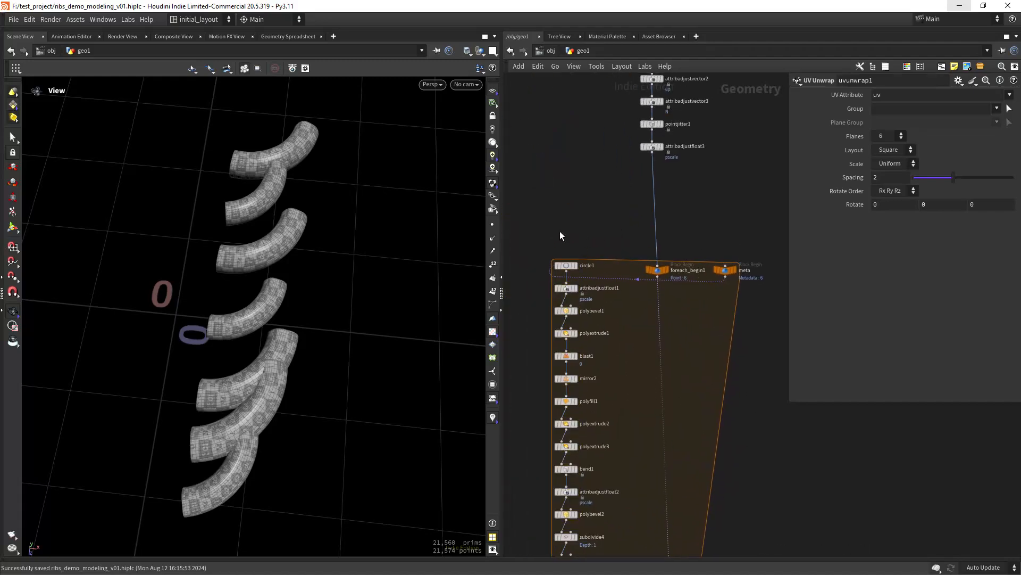
{"action": "scroll", "coordinate": [560, 231], "scroll_direction": "up", "scroll_amount": 3}
{"action": "left_click", "coordinate": [580, 326]}
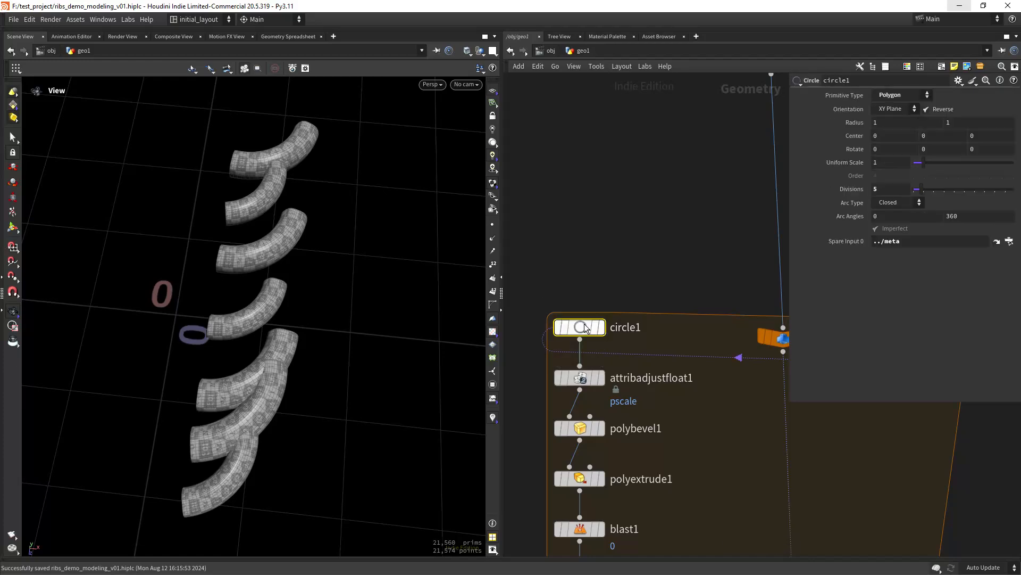
- Give circle1 an integer parameter named and labelled seed, with a 0–100 range
{"action": "left_click", "coordinate": [962, 78]}
{"action": "left_click", "coordinate": [922, 91]}
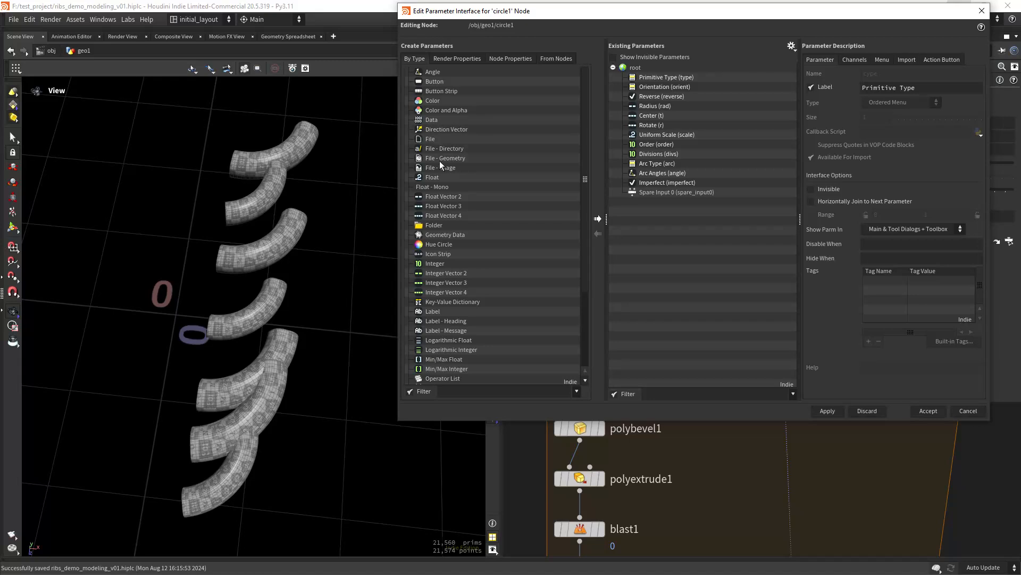
{"action": "left_click_drag", "start_coordinate": [435, 264], "coordinate": [632, 78]}
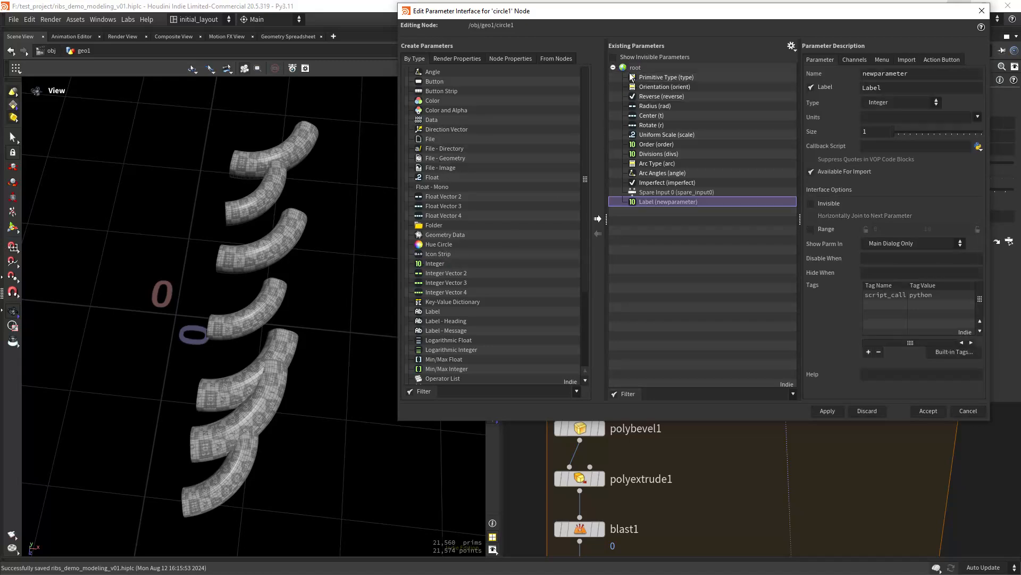
{"action": "double_click", "coordinate": [925, 74]}
{"action": "type", "text": "seed"}
{"action": "key", "text": "Tab"}
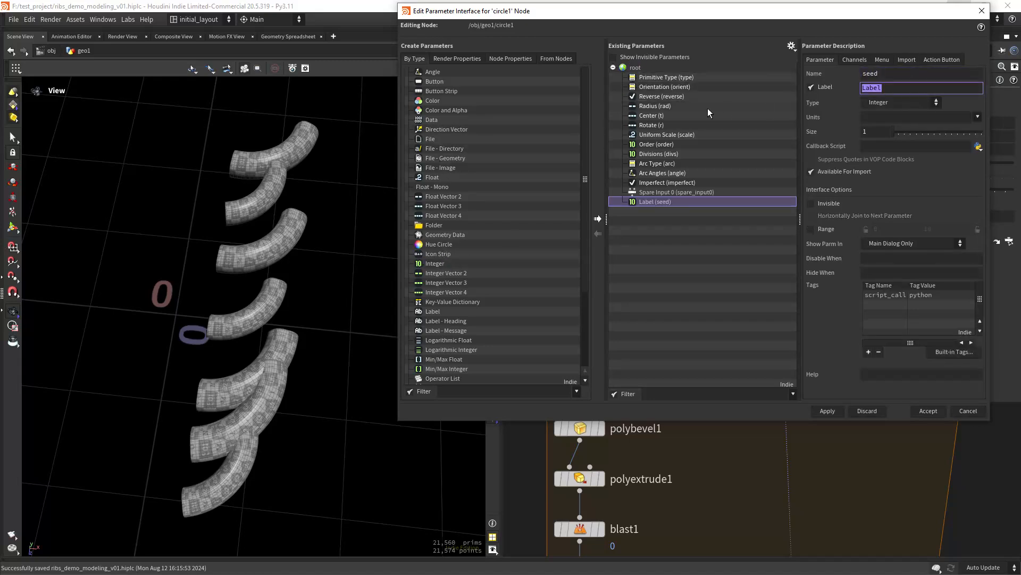
{"action": "type", "text": "seed"}
{"action": "left_click", "coordinate": [834, 232]}
{"action": "left_click", "coordinate": [940, 229]}
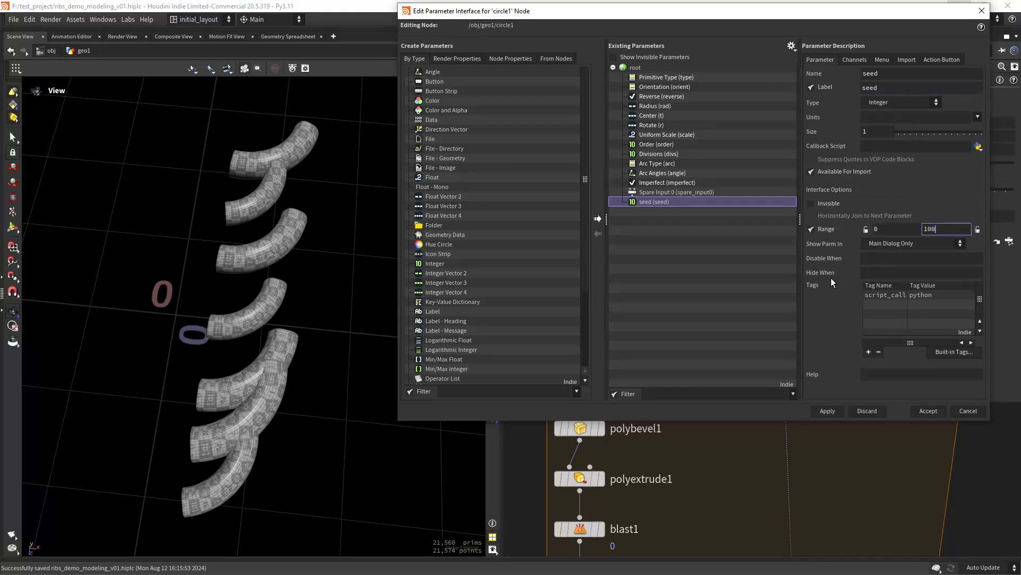
{"action": "left_click", "coordinate": [825, 410]}
{"action": "left_click", "coordinate": [928, 410]}
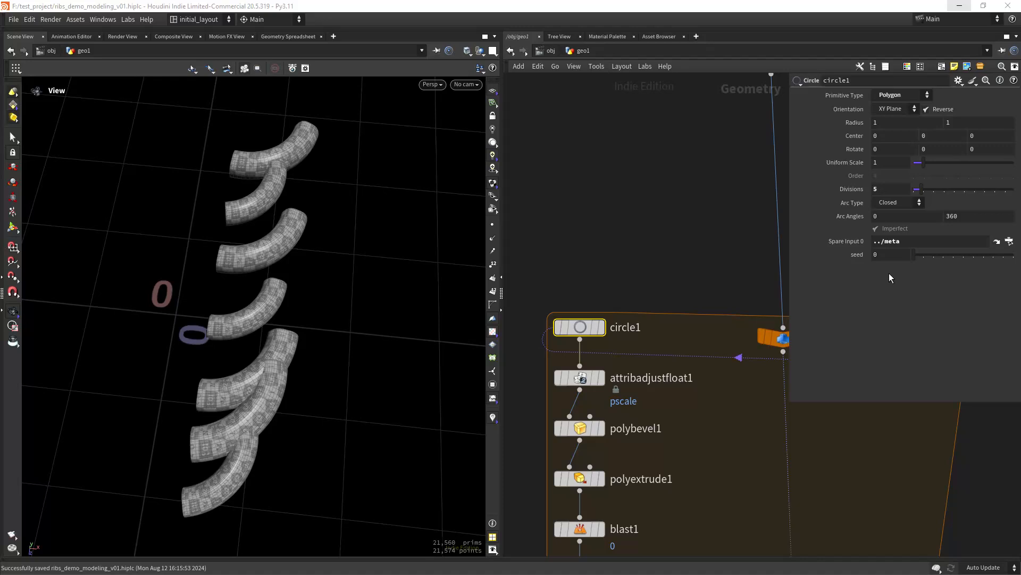
- Start circle1's Divisions expression as fit01(rand(detail(-1,"iteration",0) +
{"action": "middle_click_drag", "start_coordinate": [660, 250], "coordinate": [577, 237]}
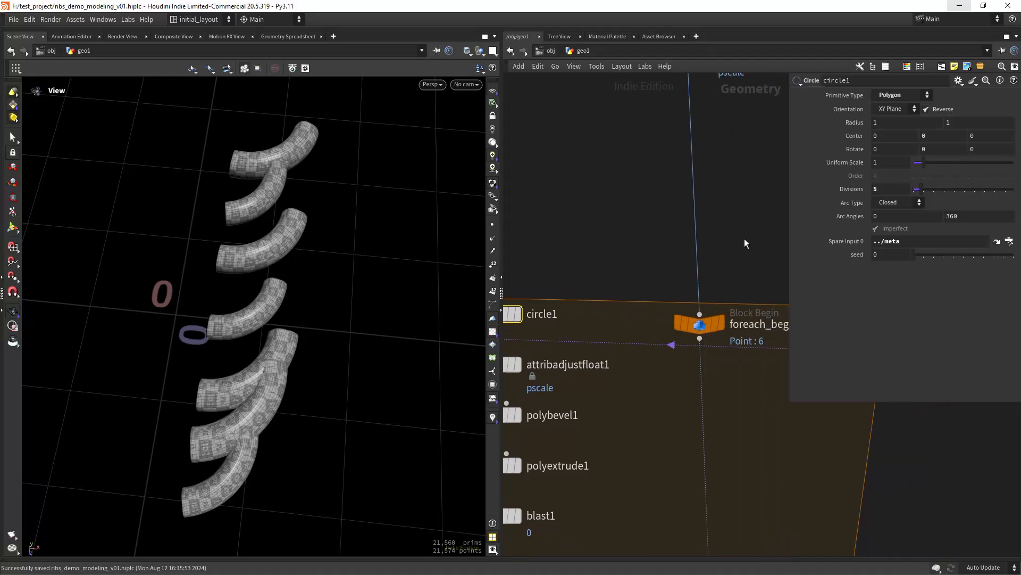
{"action": "left_click_drag", "start_coordinate": [791, 202], "coordinate": [585, 205]}
{"action": "type", "text": "fit01"}
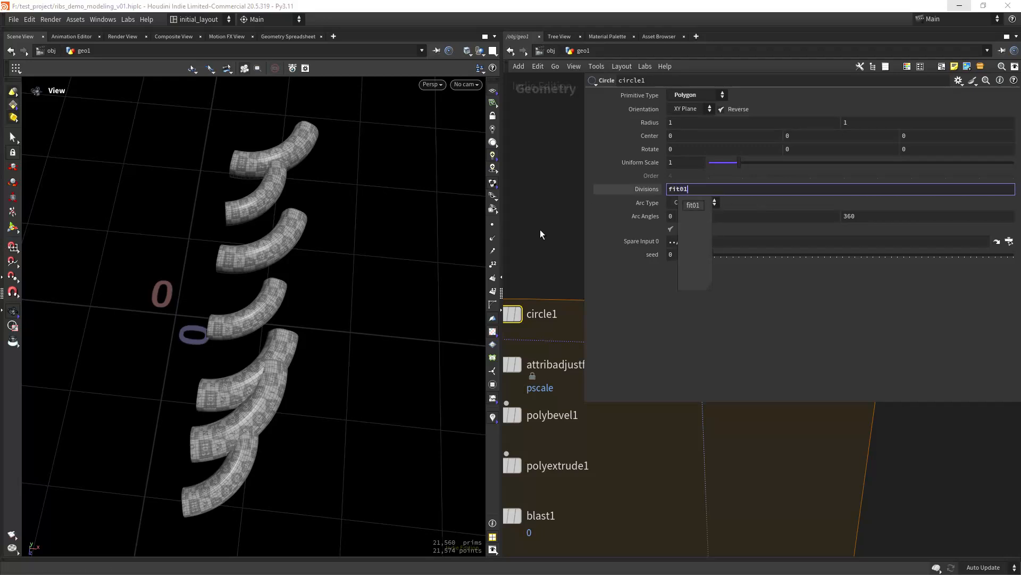
{"action": "type", "text": "()"}
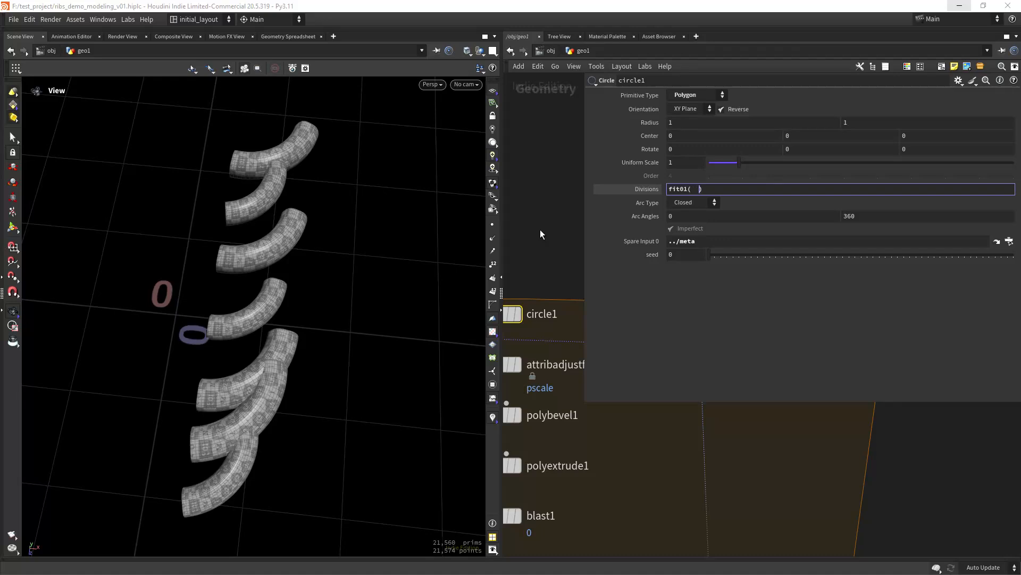
{"action": "type", "text": "rand( "}
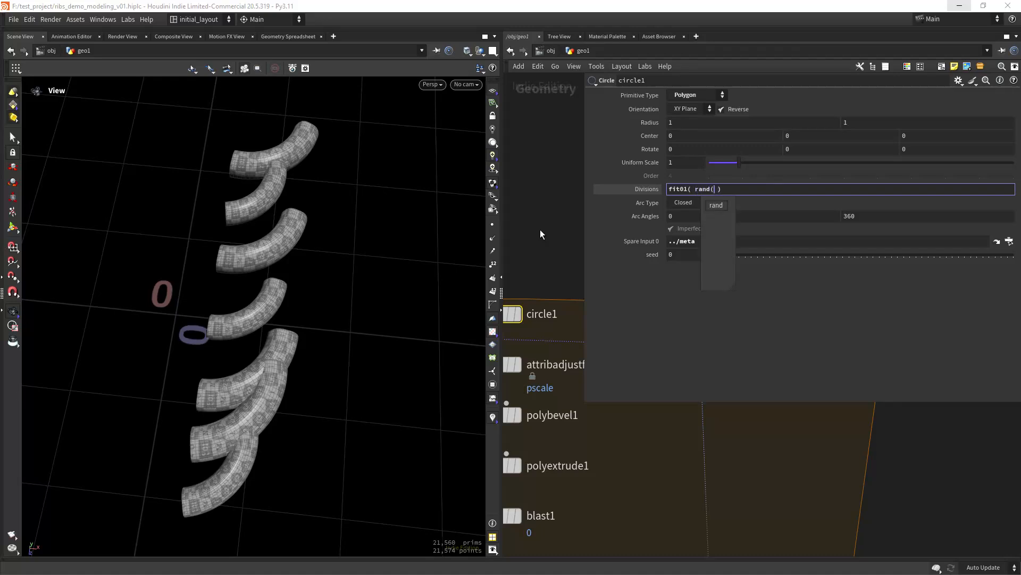
{"action": "type", "text": ")"}
{"action": "key", "text": "Left"}
{"action": "type", "text": "detail"}
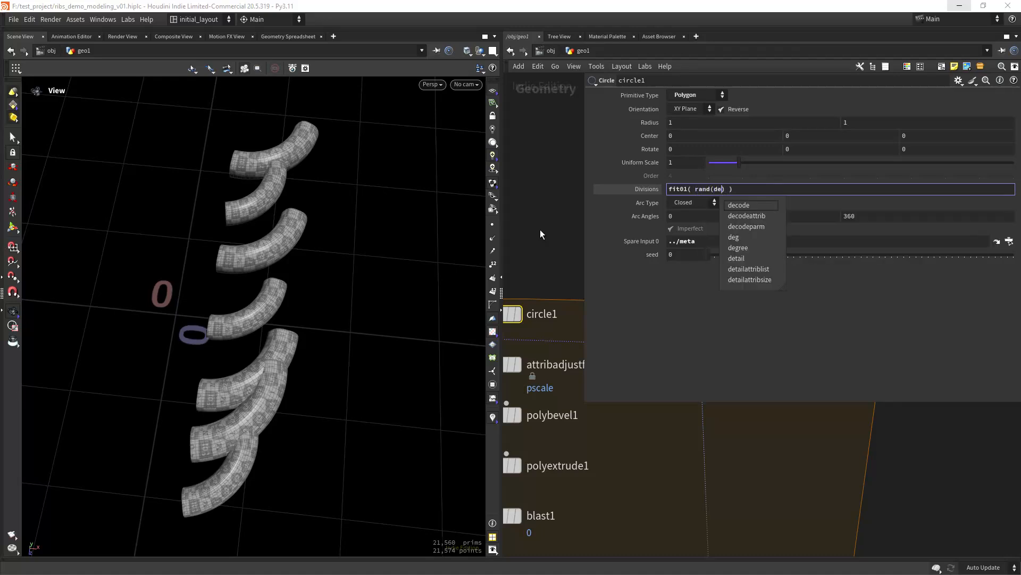
{"action": "type", "text": "()"}
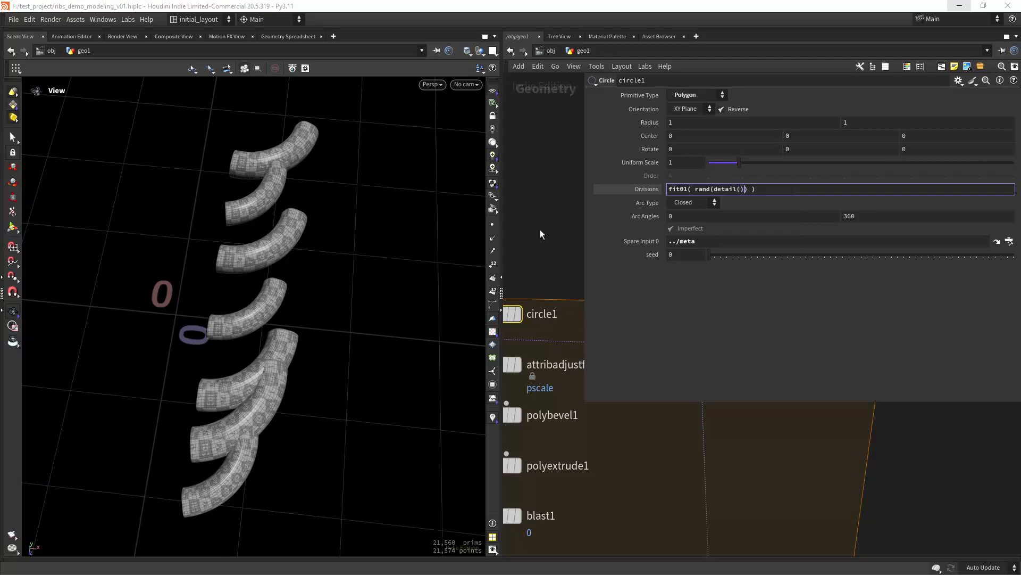
{"action": "key", "text": "Left"}
{"action": "type", "text": "-1,"}
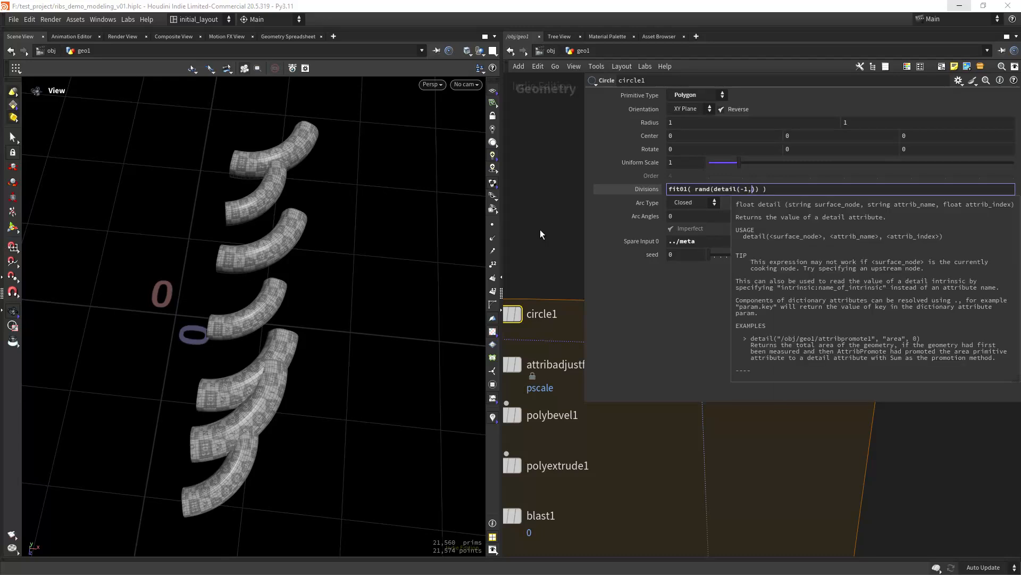
{"action": "type", "text": "\"\""}
{"action": "key", "text": "Left"}
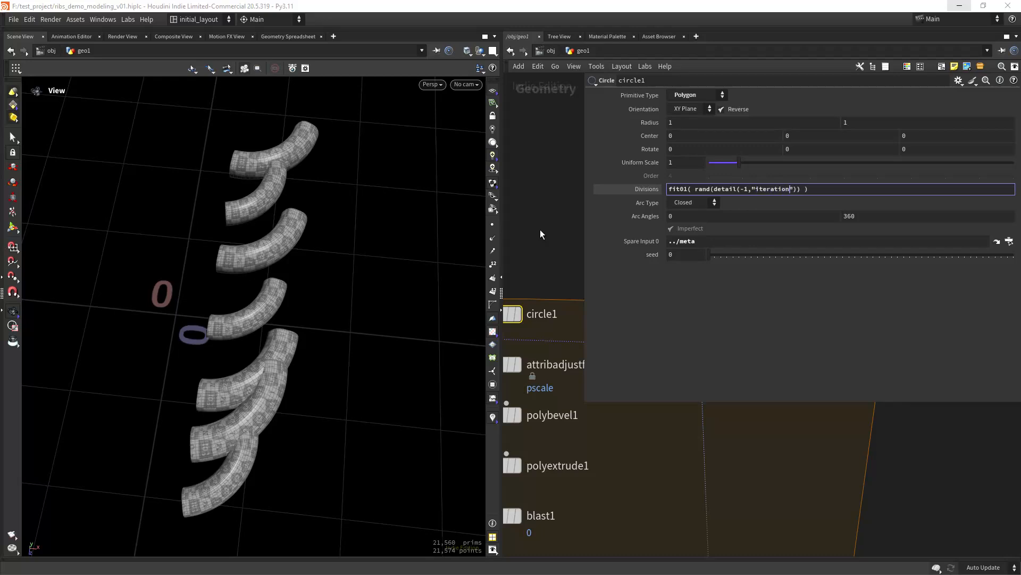
{"action": "type", "text": "0"}
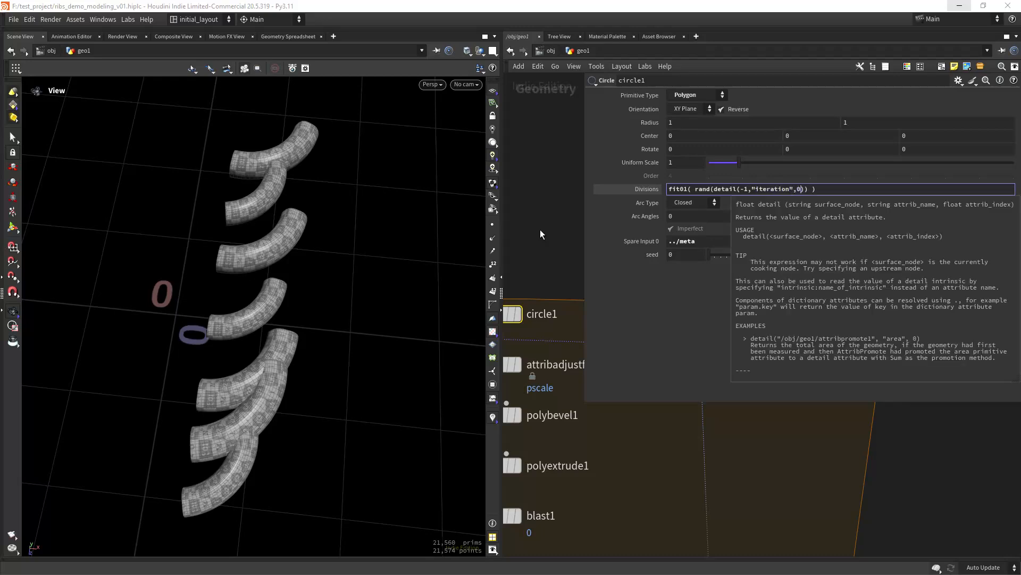
{"action": "type", "text": ") +"}
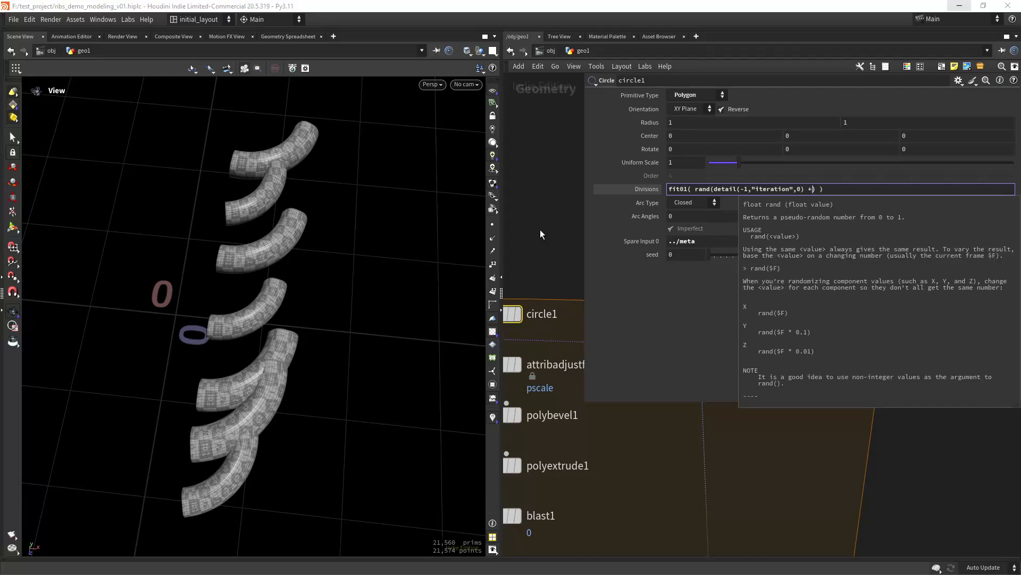
{"action": "key", "text": "Return"}
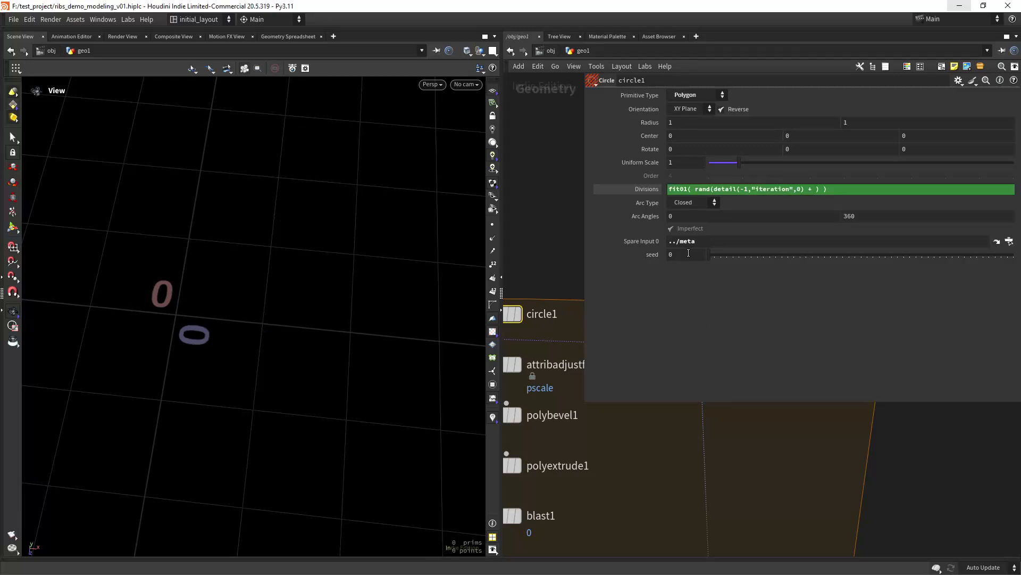
- Insert a ch("seed") reference into Divisions and finish the expression with ,3,5
{"action": "right_click", "coordinate": [684, 252]}
{"action": "left_click", "coordinate": [722, 329]}
{"action": "left_click", "coordinate": [815, 191]}
{"action": "right_click", "coordinate": [815, 191]}
{"action": "left_click", "coordinate": [846, 295]}
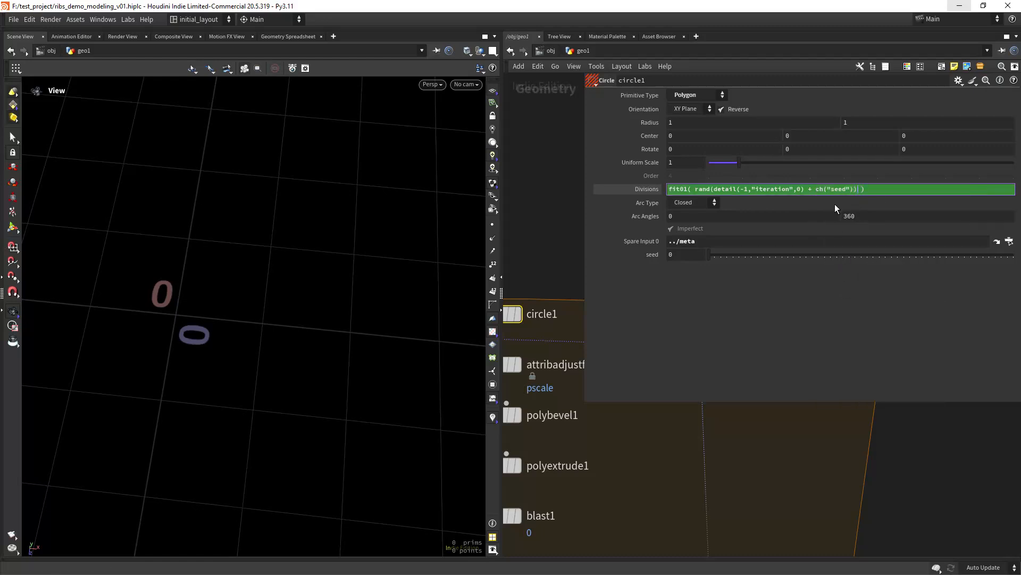
{"action": "type", "text": ",3,5"}
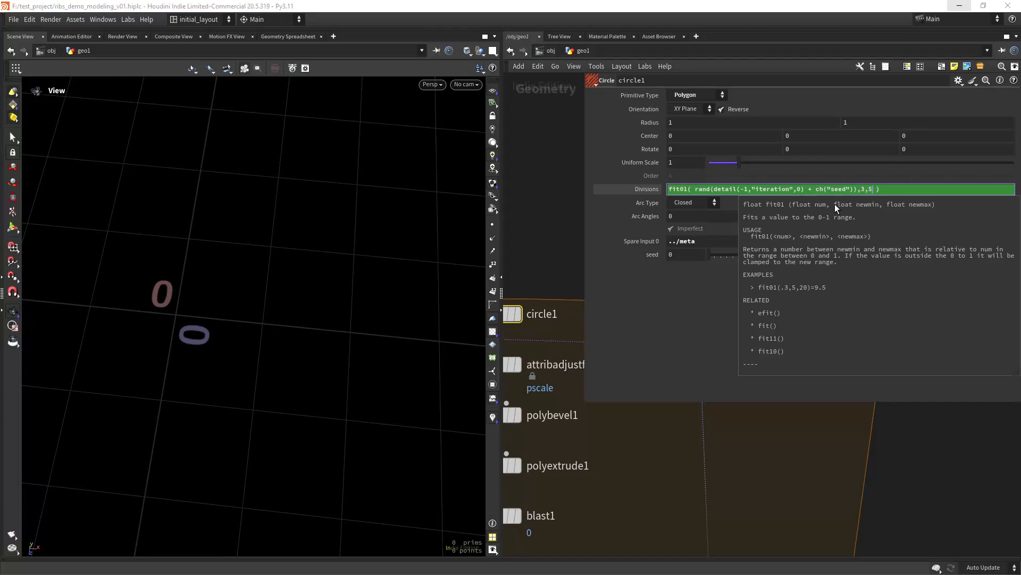
{"action": "key", "text": "Return"}
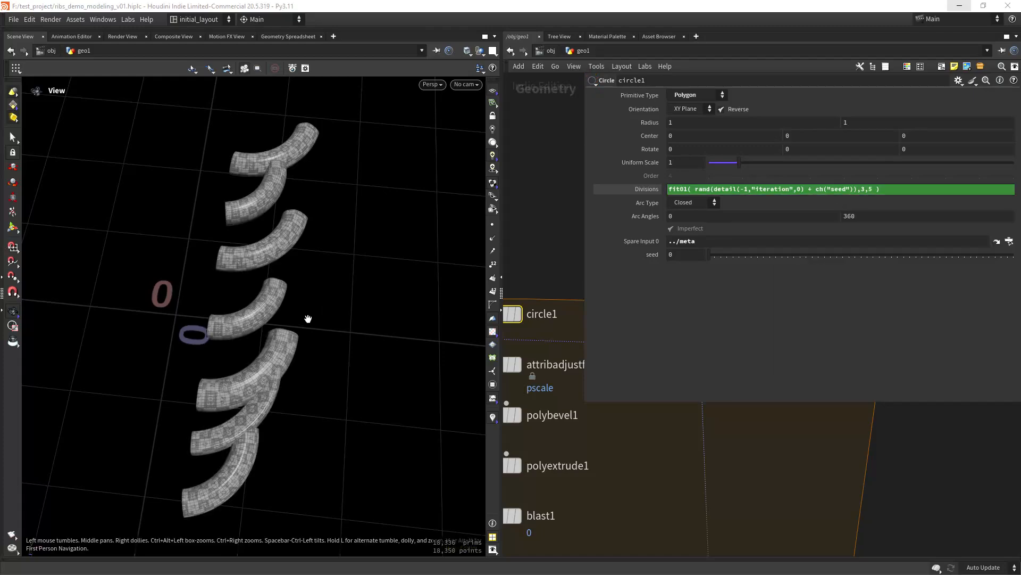
- Set circle1's seed parameter to 36 to reshuffle the tubes' random side counts
{"action": "mouse_move", "coordinate": [308, 319]}
{"action": "left_mouse_down"}
{"action": "mouse_move", "coordinate": [209, 274]}
{"action": "mouse_move", "coordinate": [182, 337]}
{"action": "mouse_move", "coordinate": [308, 278]}
{"action": "mouse_move", "coordinate": [225, 267]}
{"action": "mouse_move", "coordinate": [292, 314]}
{"action": "left_mouse_up"}
{"action": "middle_click_drag", "start_coordinate": [292, 314], "coordinate": [213, 298]}
{"action": "left_click_drag", "start_coordinate": [298, 319], "coordinate": [326, 331]}
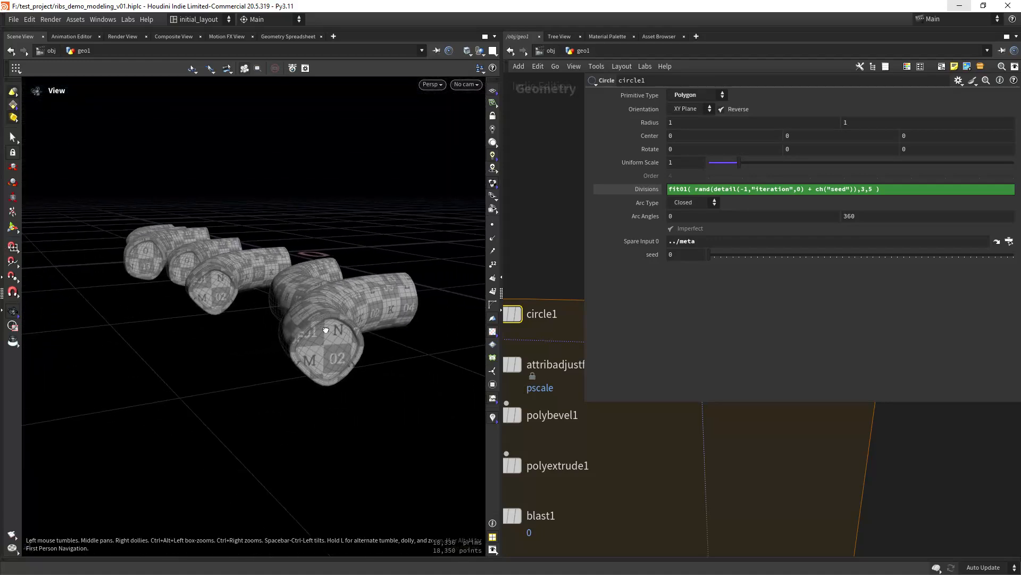
{"action": "middle_click_drag", "start_coordinate": [326, 331], "coordinate": [254, 324]}
{"action": "left_click_drag", "start_coordinate": [253, 324], "coordinate": [110, 422]}
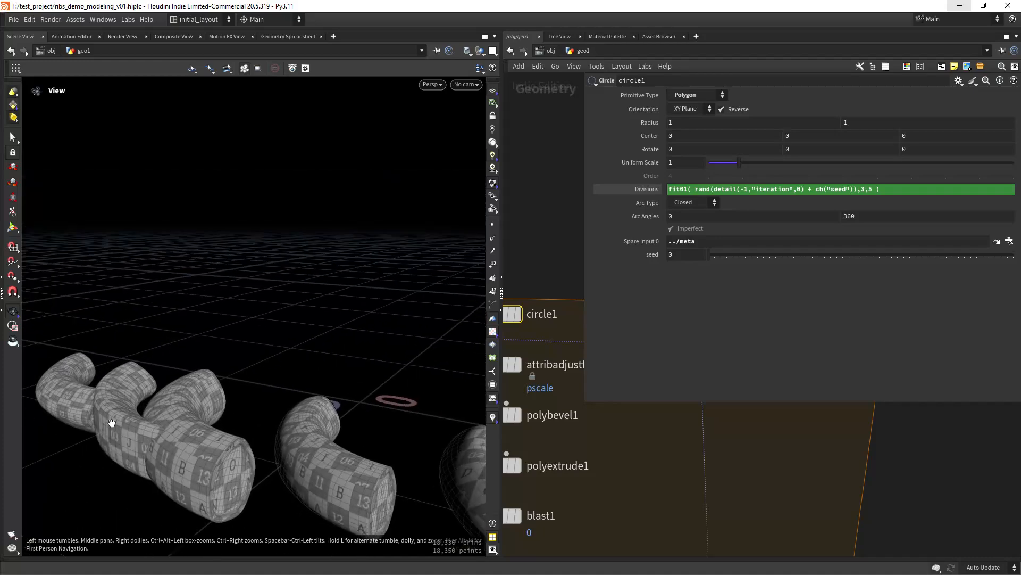
{"action": "key", "text": "space+g"}
{"action": "right_click_drag", "start_coordinate": [179, 321], "coordinate": [285, 337]}
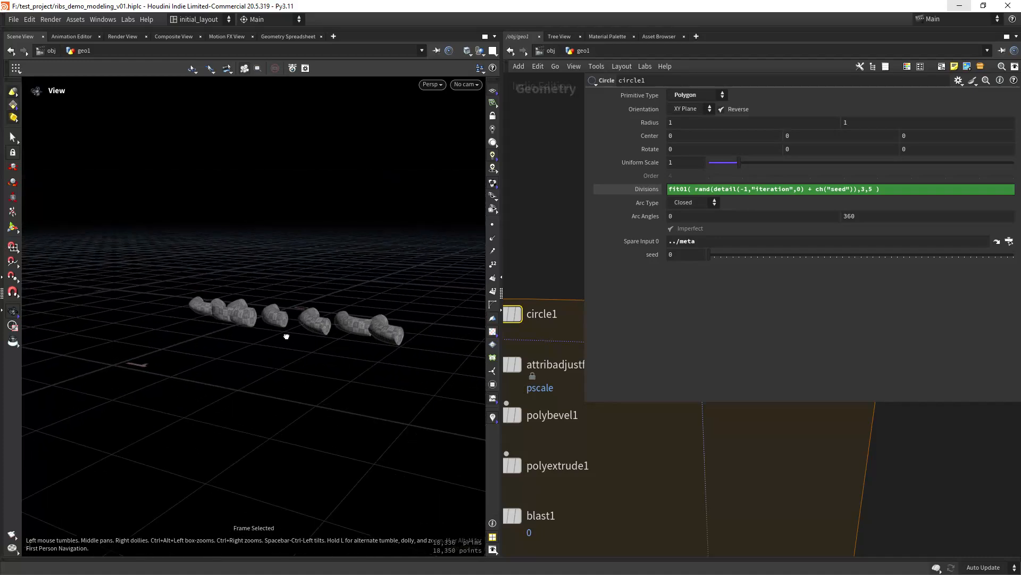
{"action": "left_click_drag", "start_coordinate": [285, 337], "coordinate": [385, 338]}
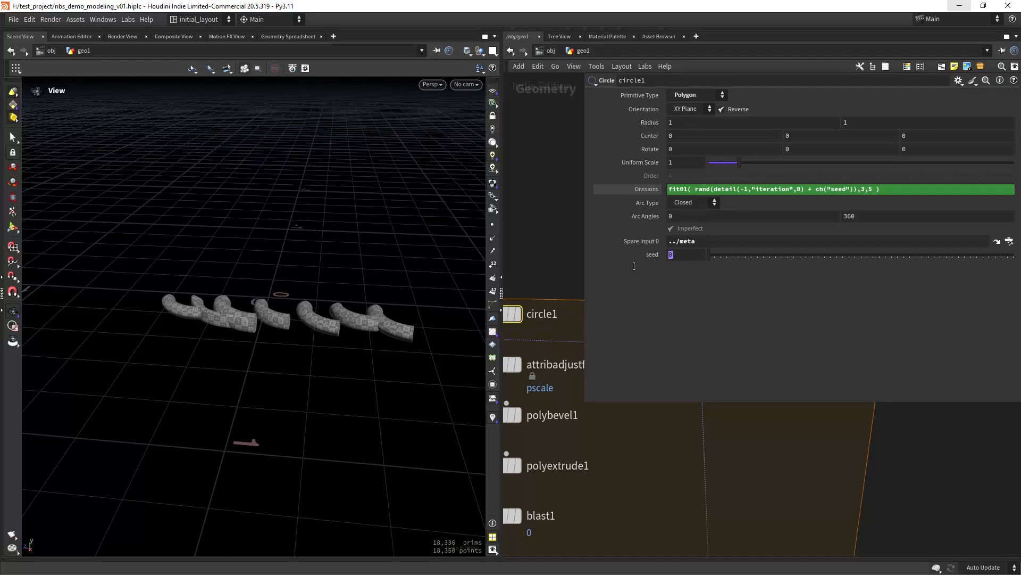
{"action": "left_click", "coordinate": [675, 254]}
{"action": "type", "text": "36"}
{"action": "key", "text": "Return"}
- Widen the network editor pane and zoom out on the node graph
{"action": "right_click_drag", "start_coordinate": [290, 263], "coordinate": [369, 289]}
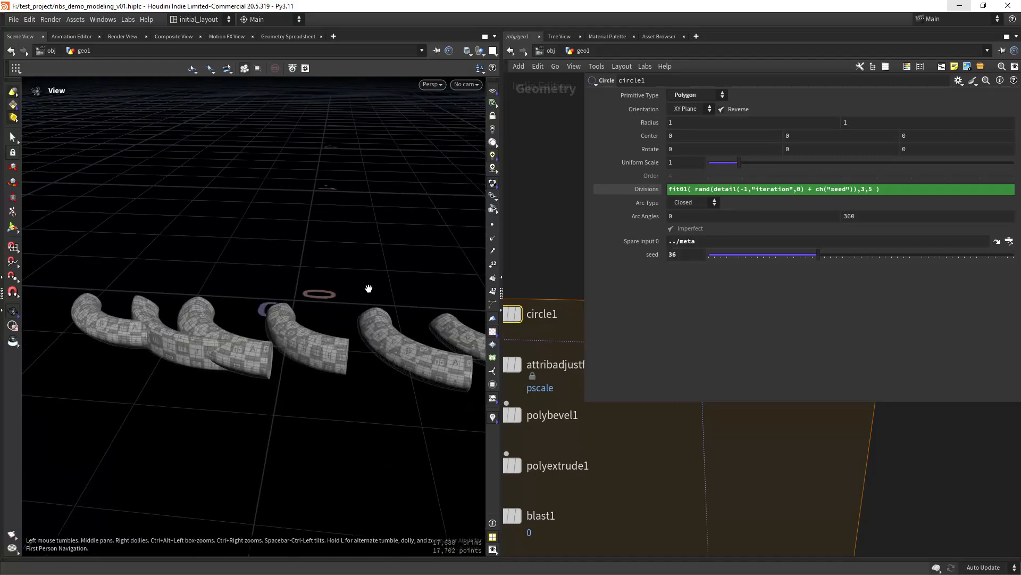
{"action": "left_click_drag", "start_coordinate": [370, 290], "coordinate": [255, 340]}
{"action": "left_click_drag", "start_coordinate": [582, 229], "coordinate": [701, 215]}
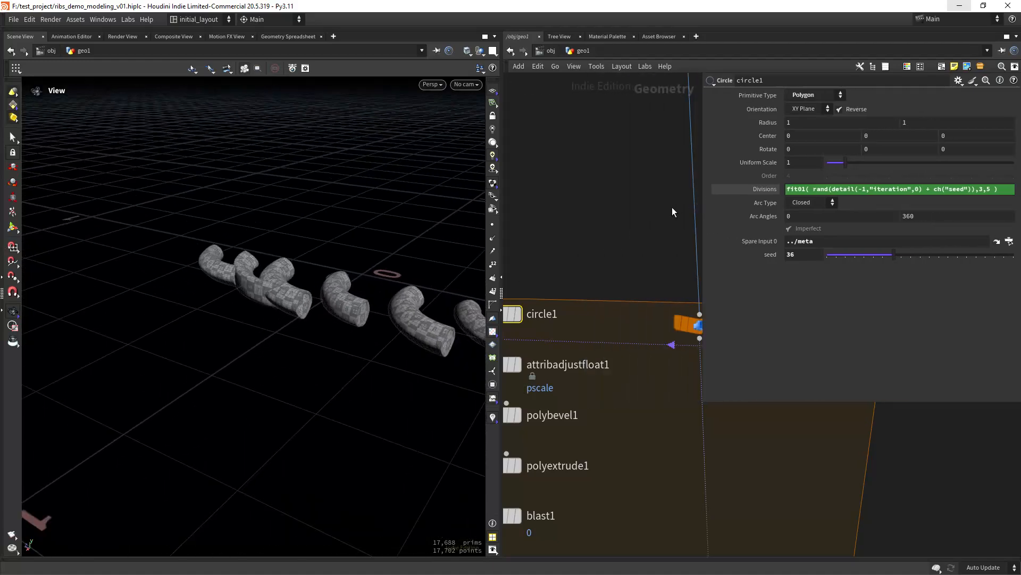
{"action": "scroll", "coordinate": [592, 257], "scroll_direction": "down", "scroll_amount": 5}
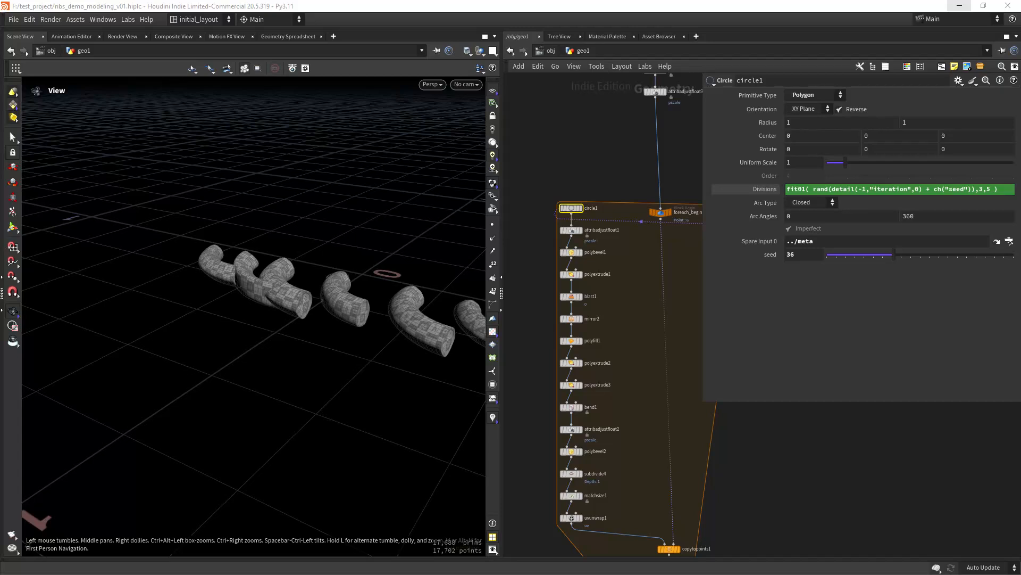
- Give bend1 a new integer parameter with name and label 'seed' through Edit Parameter Interface
{"action": "middle_click_drag", "start_coordinate": [610, 488], "coordinate": [626, 393]}
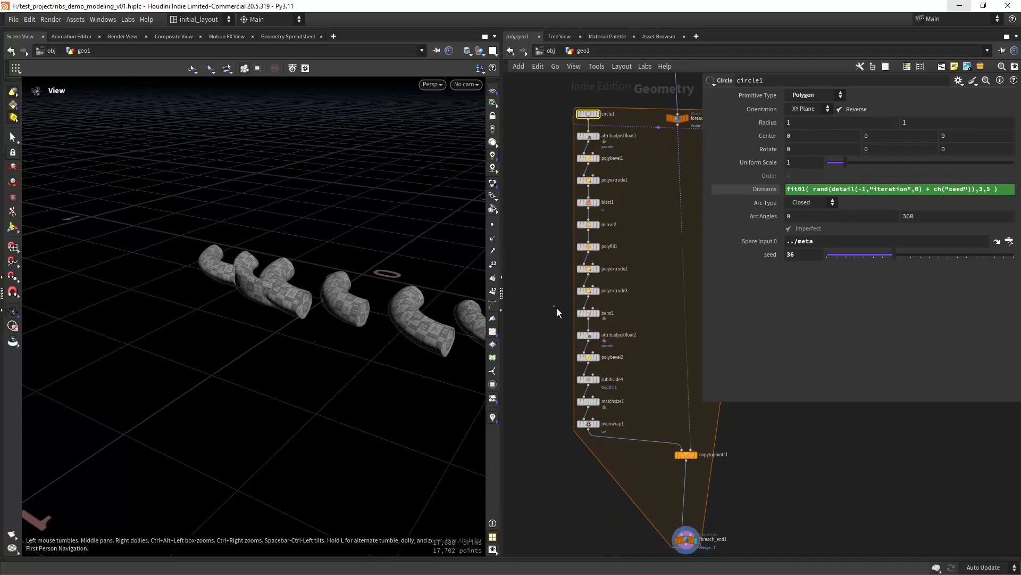
{"action": "left_click", "coordinate": [588, 313]}
{"action": "left_click", "coordinate": [956, 84]}
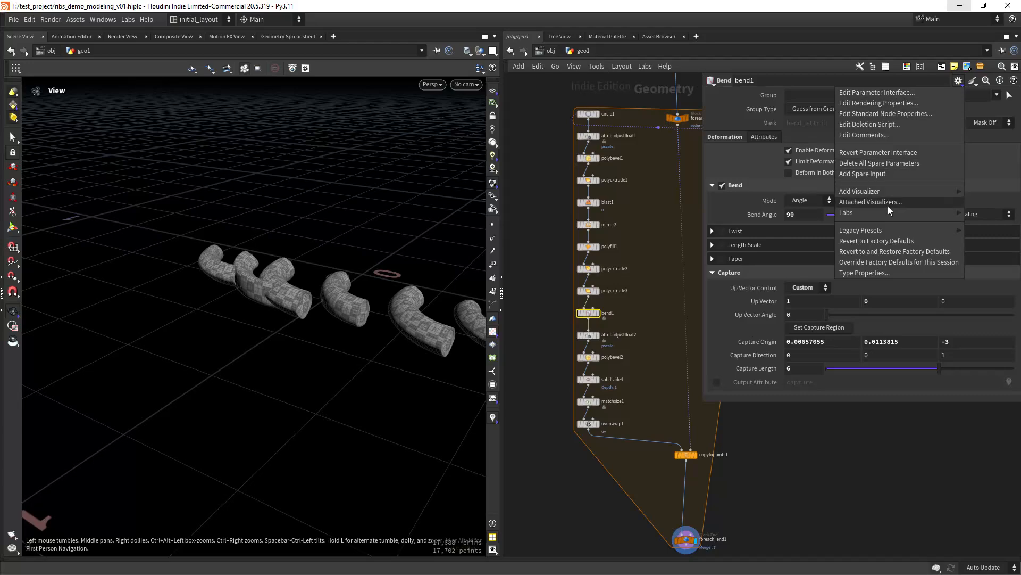
{"action": "left_click", "coordinate": [877, 92]}
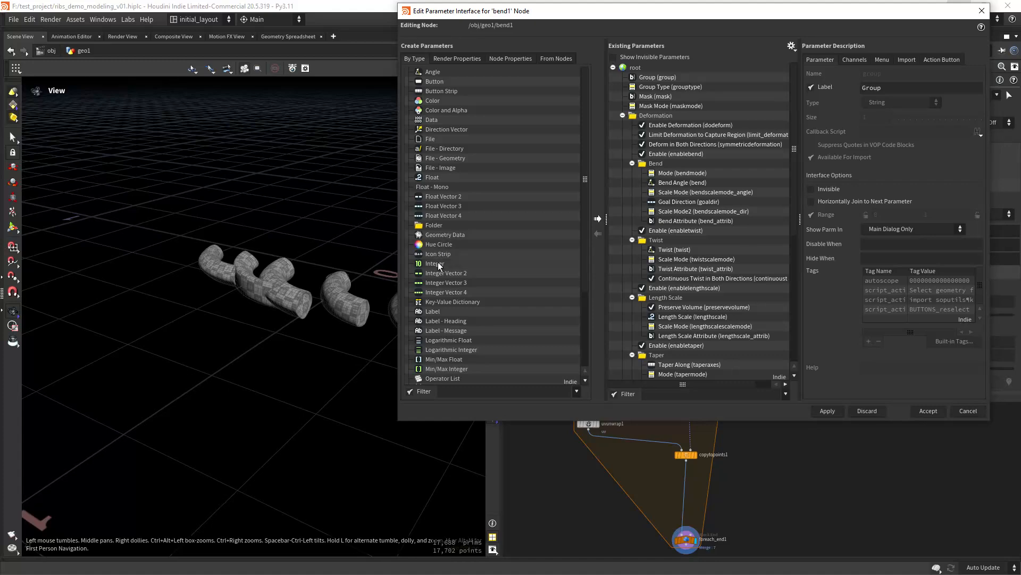
{"action": "left_click_drag", "start_coordinate": [436, 264], "coordinate": [638, 69]}
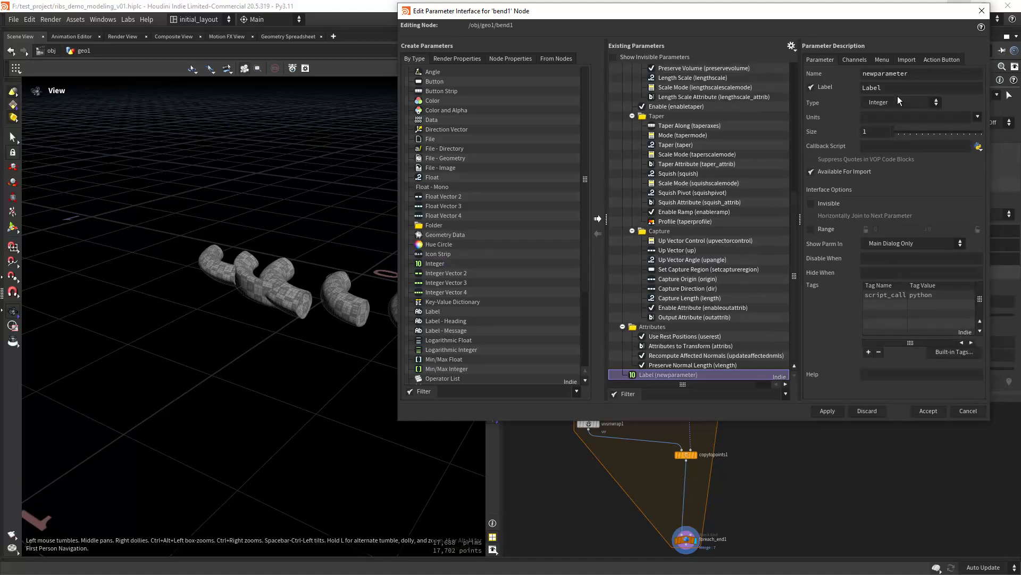
{"action": "double_click", "coordinate": [895, 74]}
{"action": "type", "text": "seed"}
{"action": "key", "text": "Tab"}
{"action": "type", "text": "seed"}
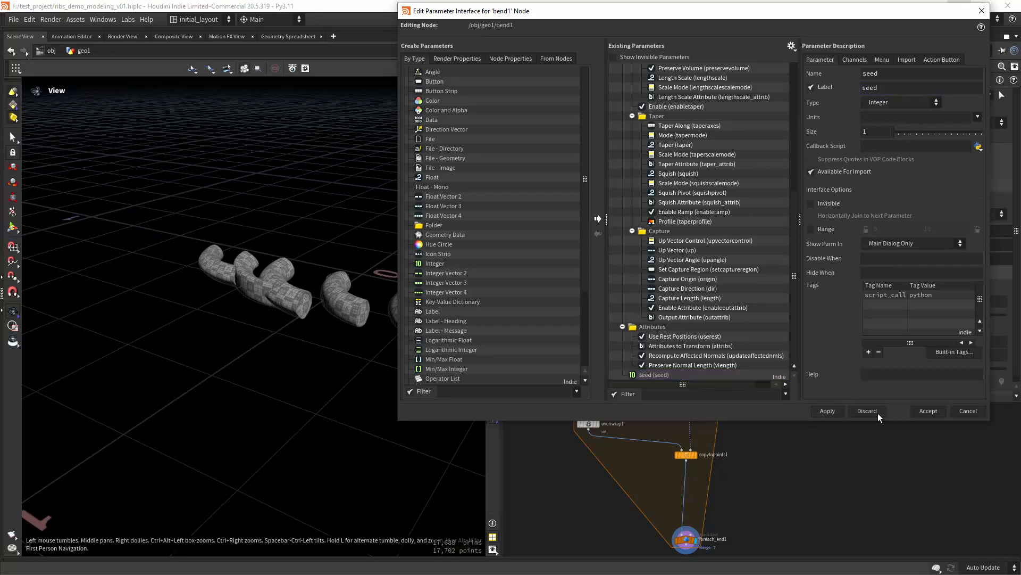
{"action": "left_click", "coordinate": [923, 411]}
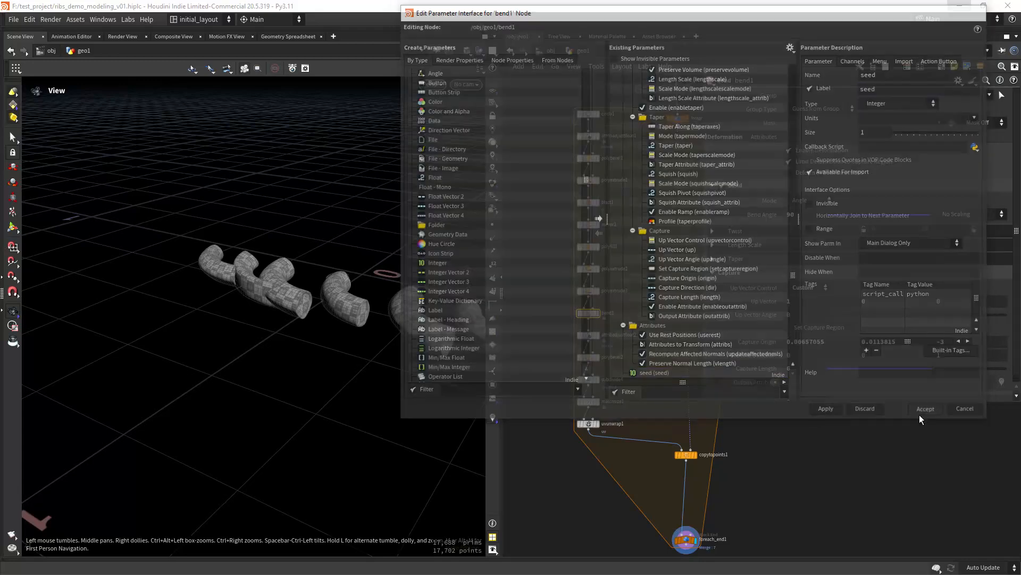
{"action": "left_click_drag", "start_coordinate": [1016, 217], "coordinate": [1017, 292]}
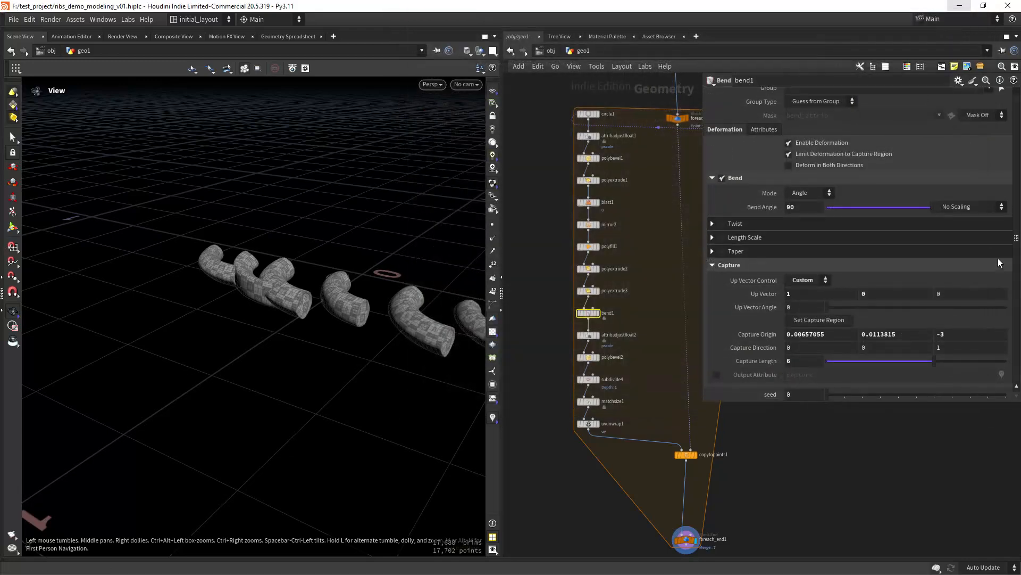
- Add a spare input to bend1 and link the meta node into it
{"action": "left_click", "coordinate": [958, 80]}
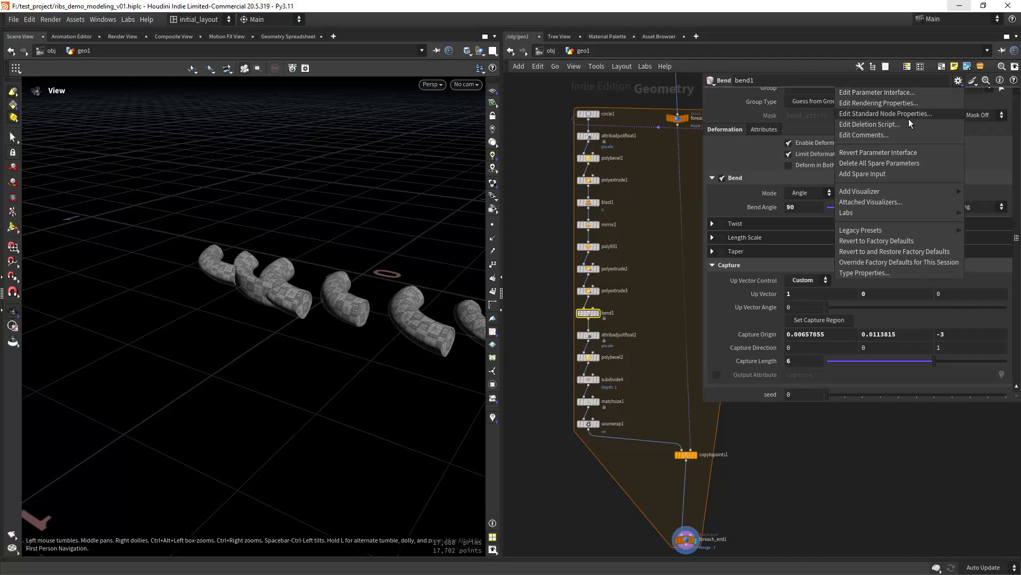
{"action": "left_click", "coordinate": [886, 173]}
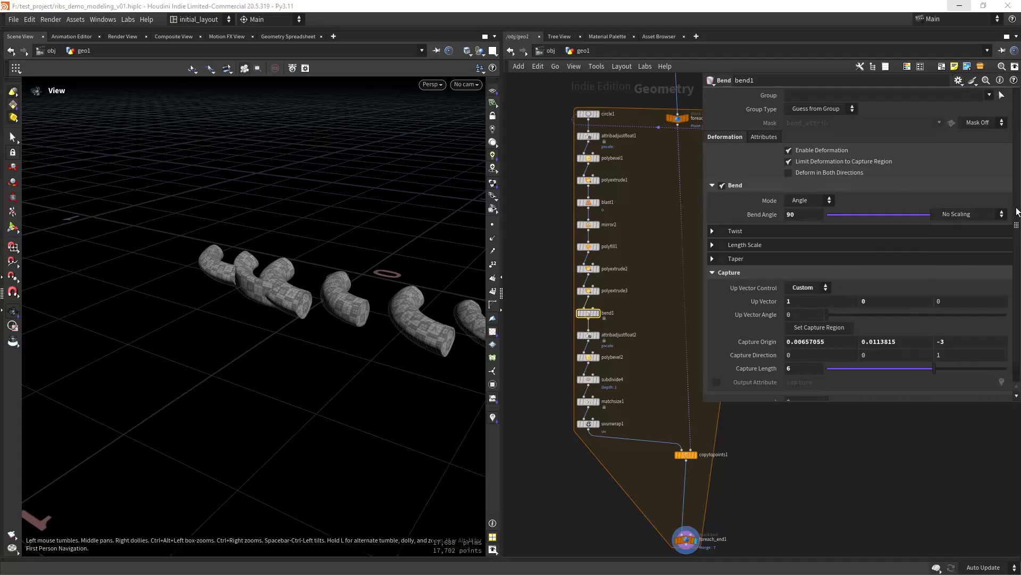
{"action": "middle_click_drag", "start_coordinate": [775, 483], "coordinate": [682, 574]}
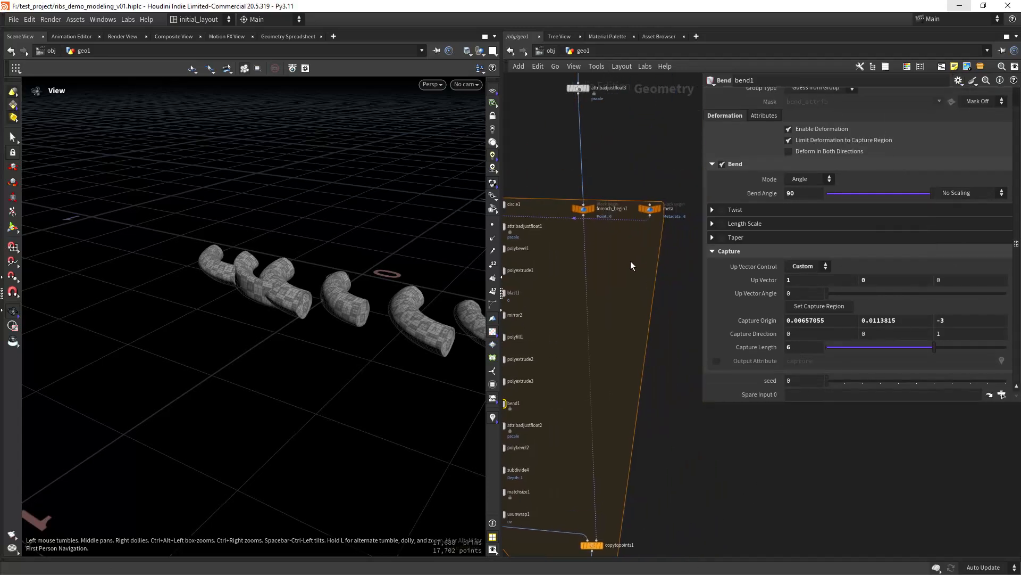
{"action": "middle_click_drag", "start_coordinate": [631, 263], "coordinate": [595, 326]}
{"action": "left_click_drag", "start_coordinate": [619, 273], "coordinate": [819, 397]}
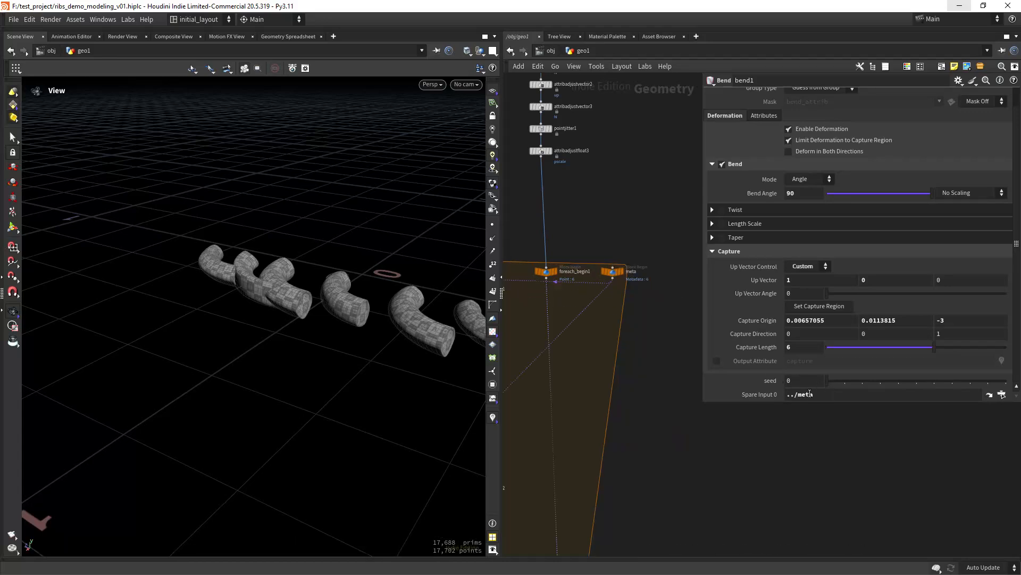
{"action": "middle_click_drag", "start_coordinate": [564, 399], "coordinate": [690, 383]}
{"action": "scroll", "coordinate": [607, 335], "scroll_direction": "up", "scroll_amount": 2}
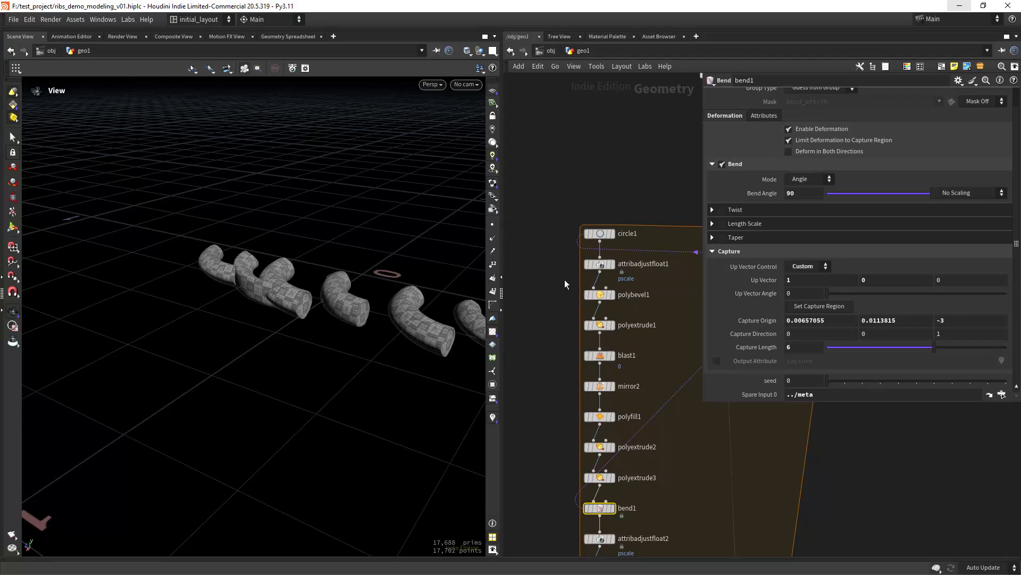
{"action": "middle_click_drag", "start_coordinate": [544, 407], "coordinate": [540, 319]}
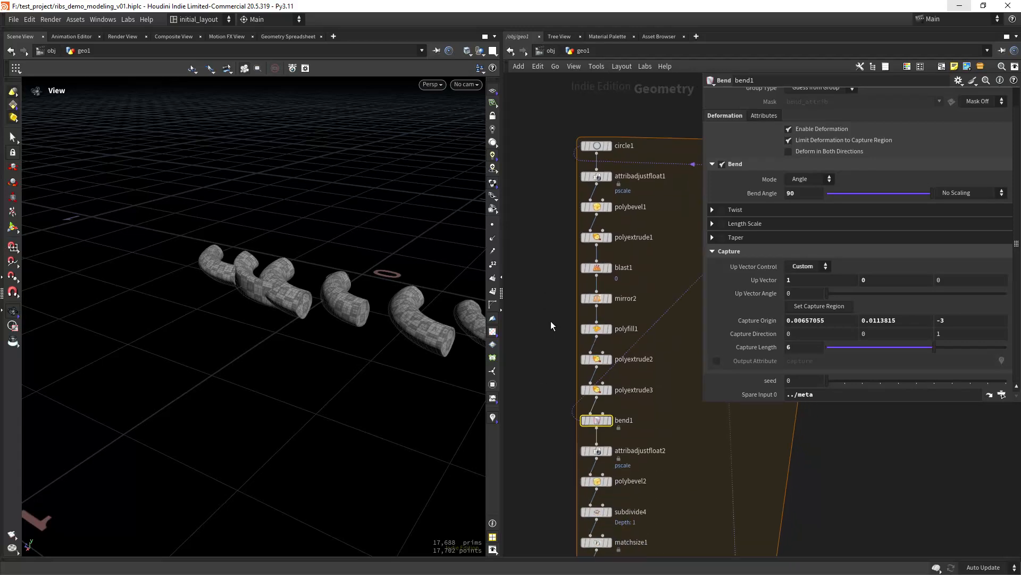
{"action": "scroll", "coordinate": [556, 300], "scroll_direction": "up", "scroll_amount": 1}
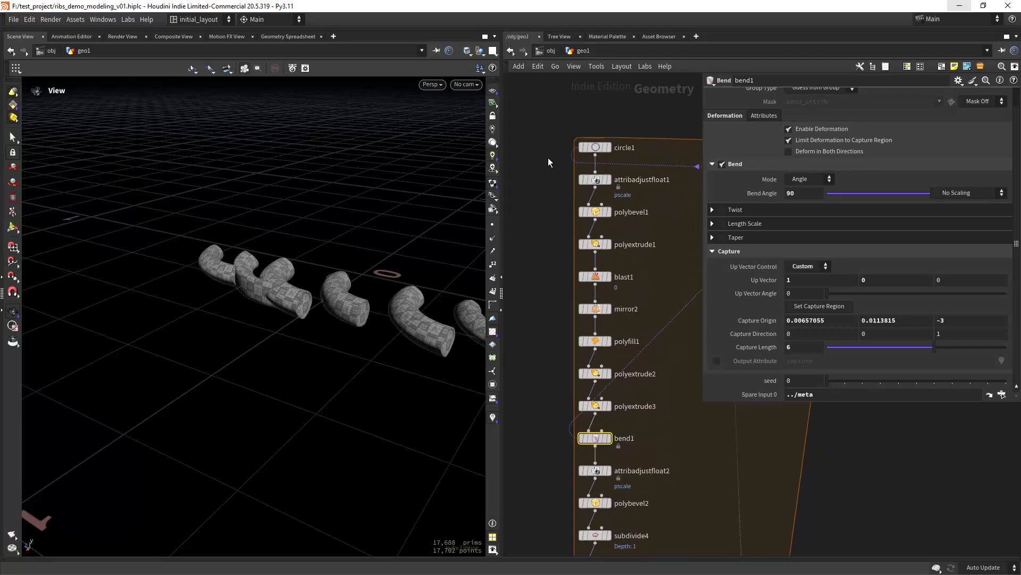
- Copy circle1's random Divisions expression into bend1's Bend Angle field
{"action": "left_click", "coordinate": [595, 148]}
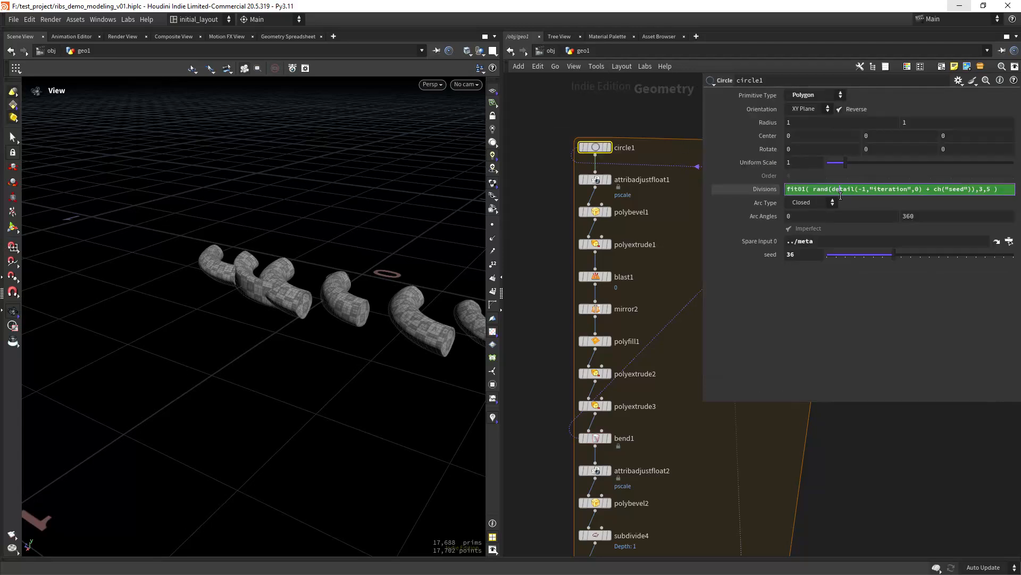
{"action": "left_click", "coordinate": [841, 191]}
{"action": "middle_click_drag", "start_coordinate": [678, 457], "coordinate": [662, 350]}
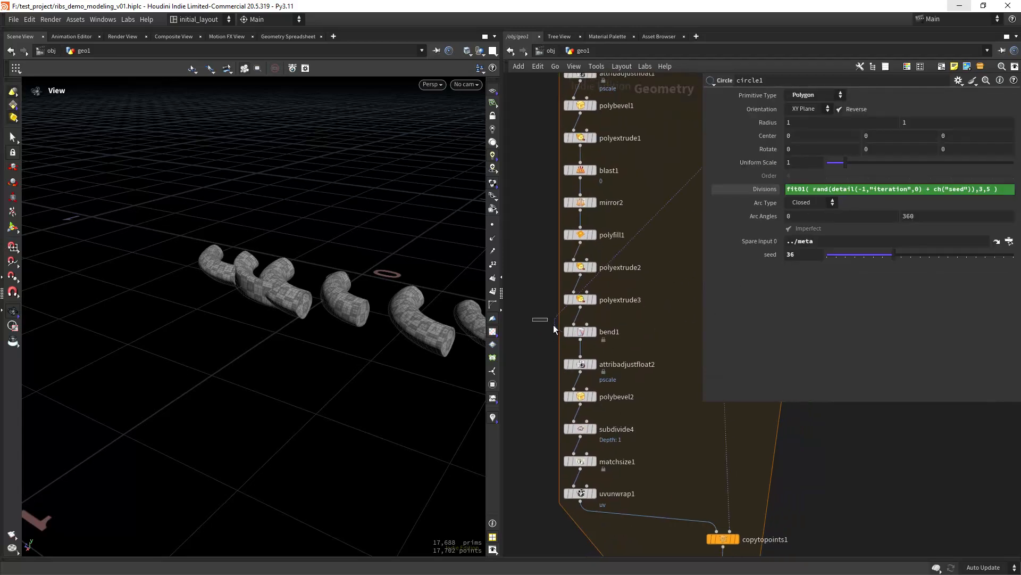
{"action": "left_click", "coordinate": [580, 331]}
{"action": "left_click", "coordinate": [804, 193]}
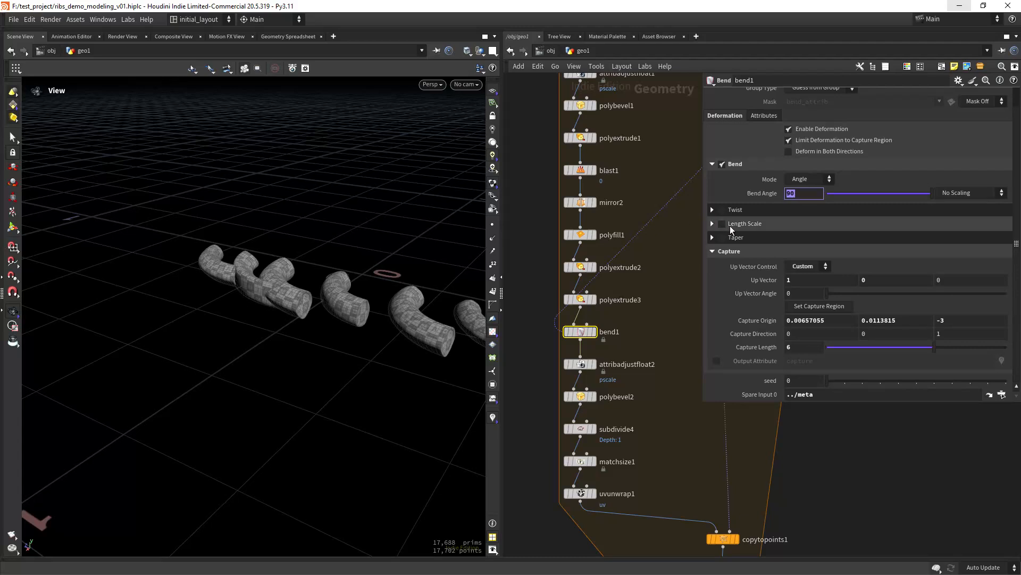
{"action": "key", "text": "ctrl+v"}
{"action": "key", "text": "Return"}
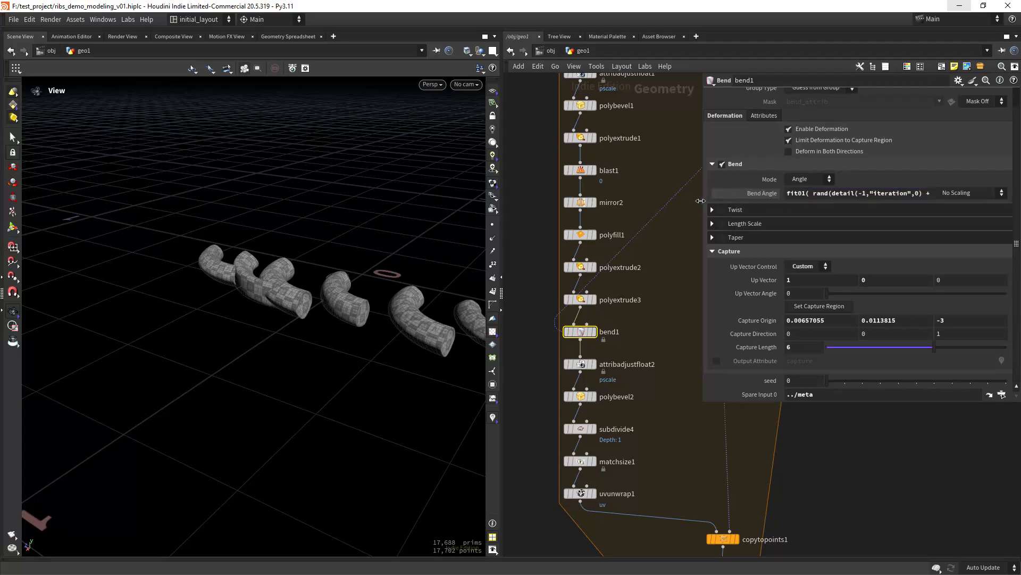
{"action": "left_click_drag", "start_coordinate": [700, 201], "coordinate": [542, 200]}
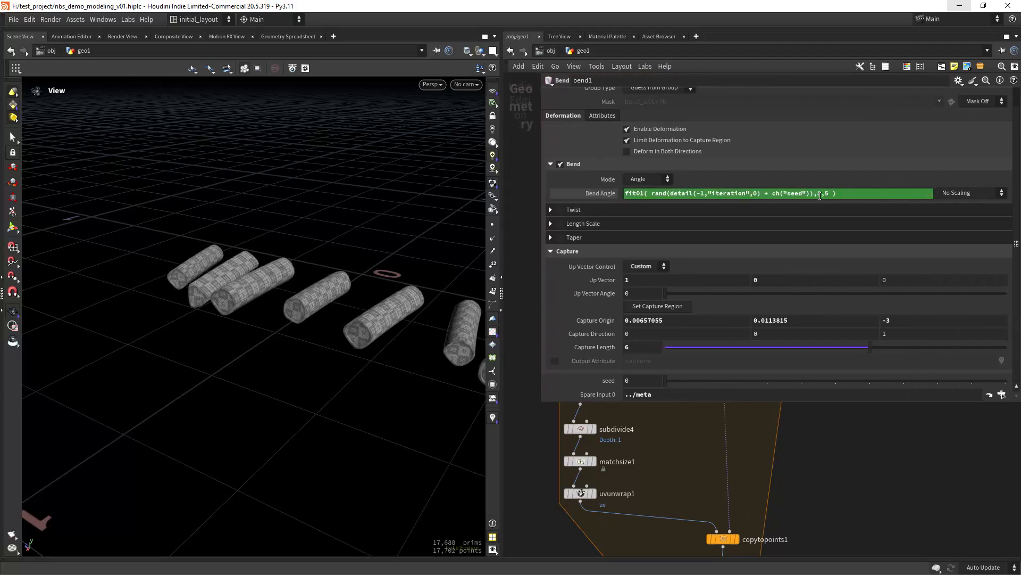
- Change the Bend Angle random range to -30 to 35, check the bends, and save
{"action": "double_click", "coordinate": [819, 194]}
{"action": "type", "text": "-30"}
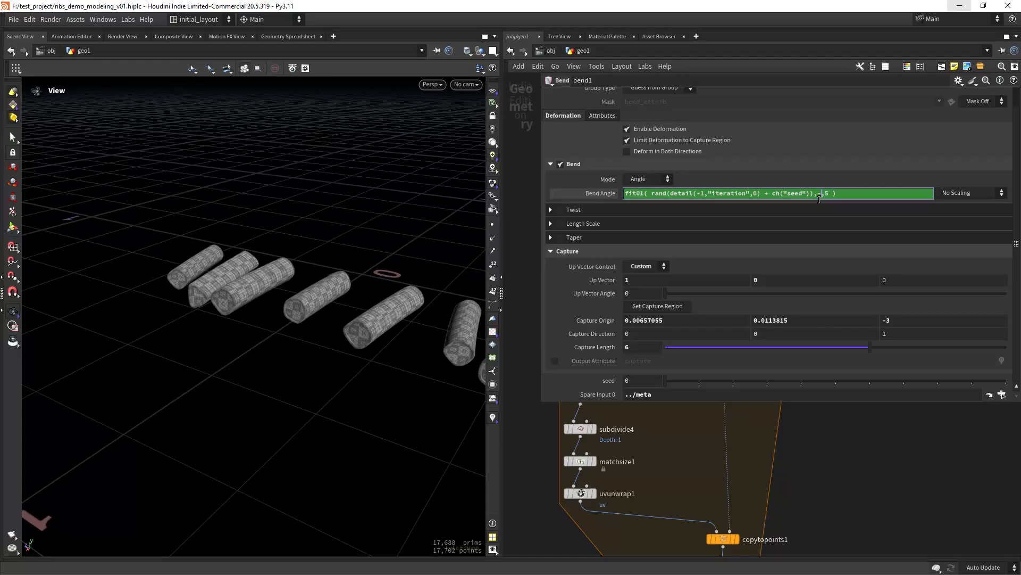
{"action": "key", "text": "Right"}
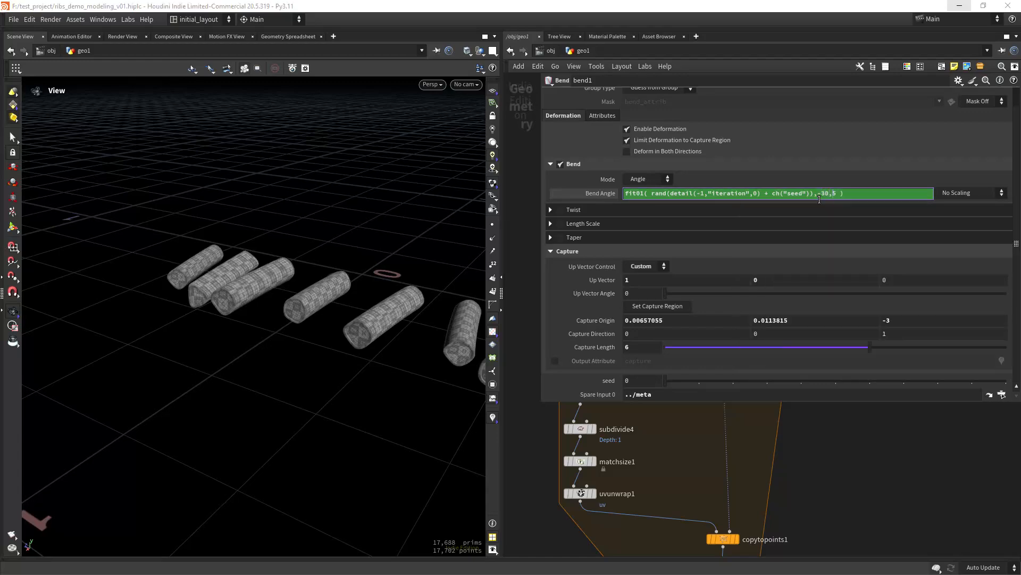
{"action": "type", "text": "3"}
{"action": "key", "text": "Return"}
{"action": "left_click_drag", "start_coordinate": [394, 372], "coordinate": [376, 322]}
{"action": "right_click_drag", "start_coordinate": [376, 321], "coordinate": [356, 332]}
{"action": "left_click_drag", "start_coordinate": [541, 281], "coordinate": [674, 268]}
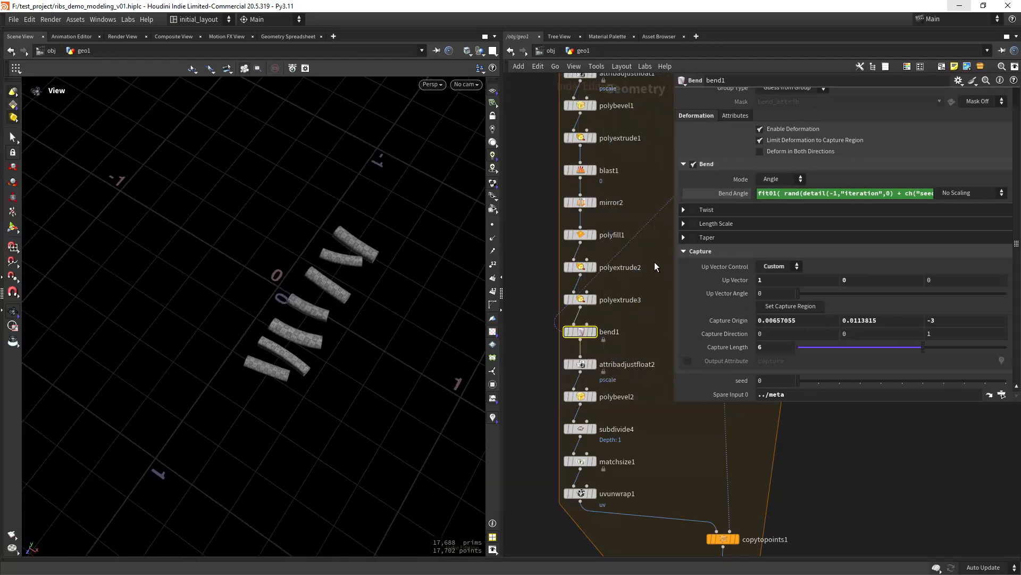
{"action": "scroll", "coordinate": [365, 297], "scroll_direction": "up", "scroll_amount": 5}
{"action": "key", "text": "ctrl+s"}
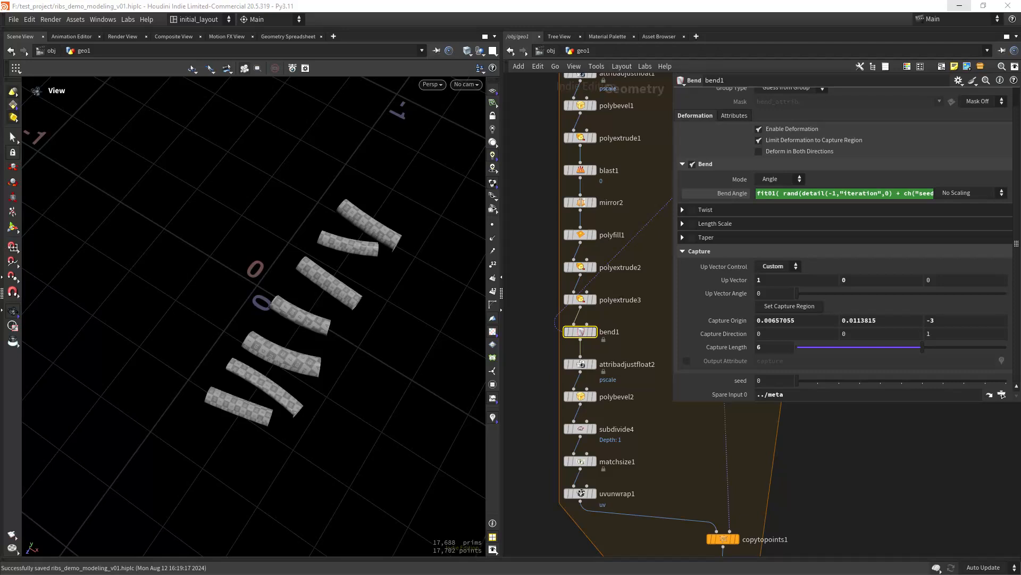
{"action": "left_click_drag", "start_coordinate": [673, 282], "coordinate": [777, 271]}
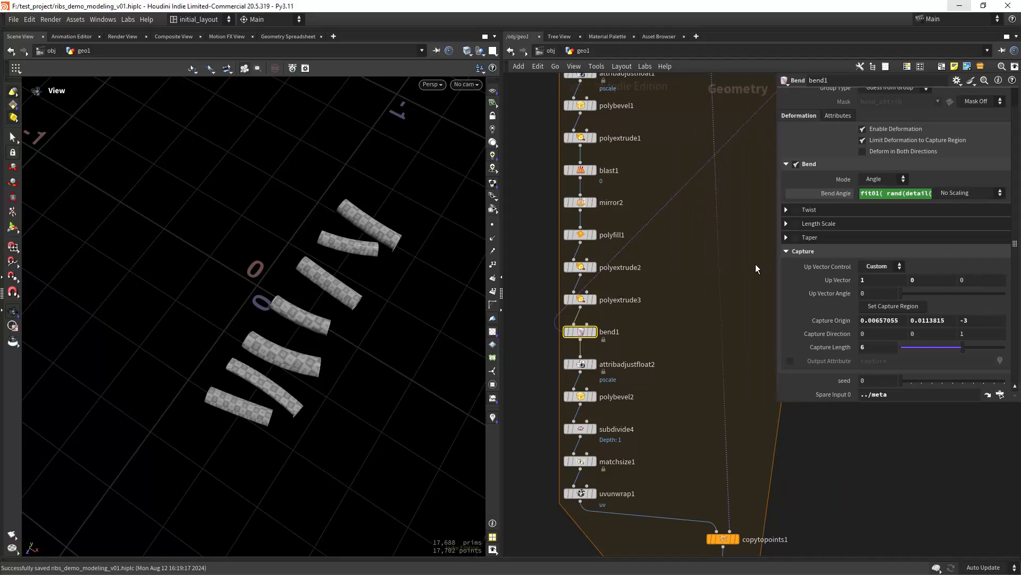
{"action": "middle_click_drag", "start_coordinate": [655, 396], "coordinate": [684, 315]}
{"action": "key", "text": "space+5"}
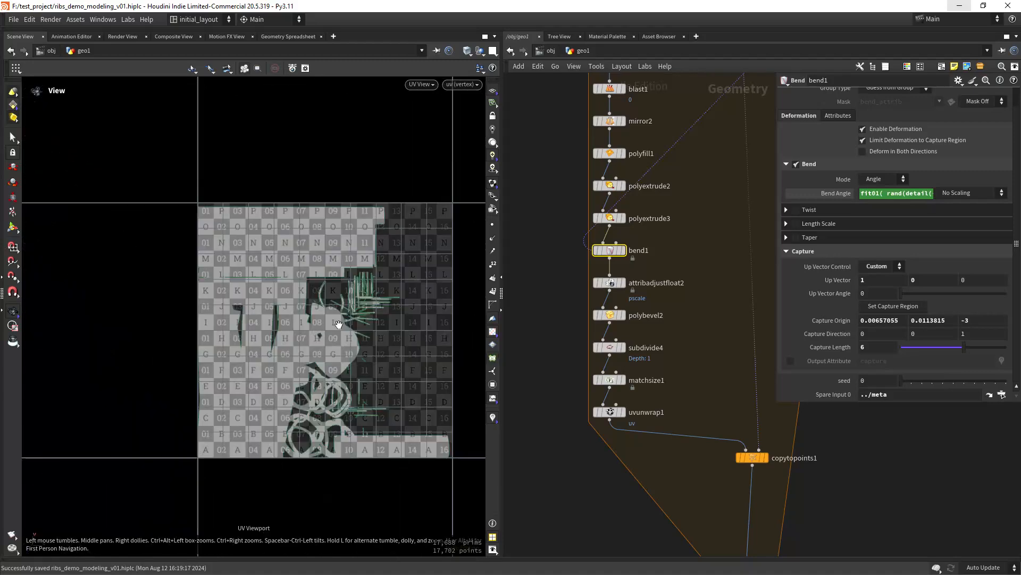
{"action": "key", "text": "space+1"}
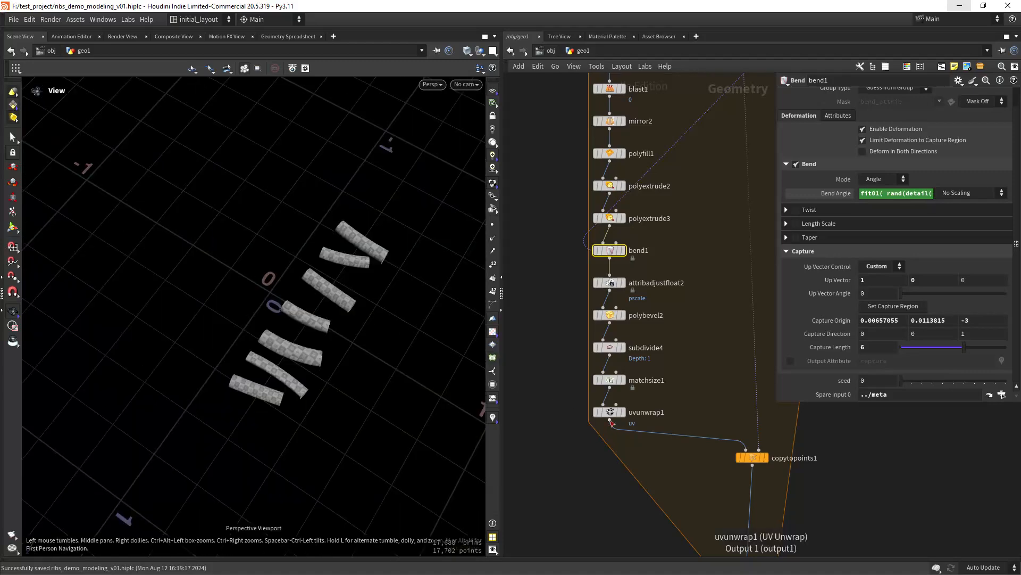
{"action": "left_click_drag", "start_coordinate": [607, 414], "coordinate": [551, 269]}
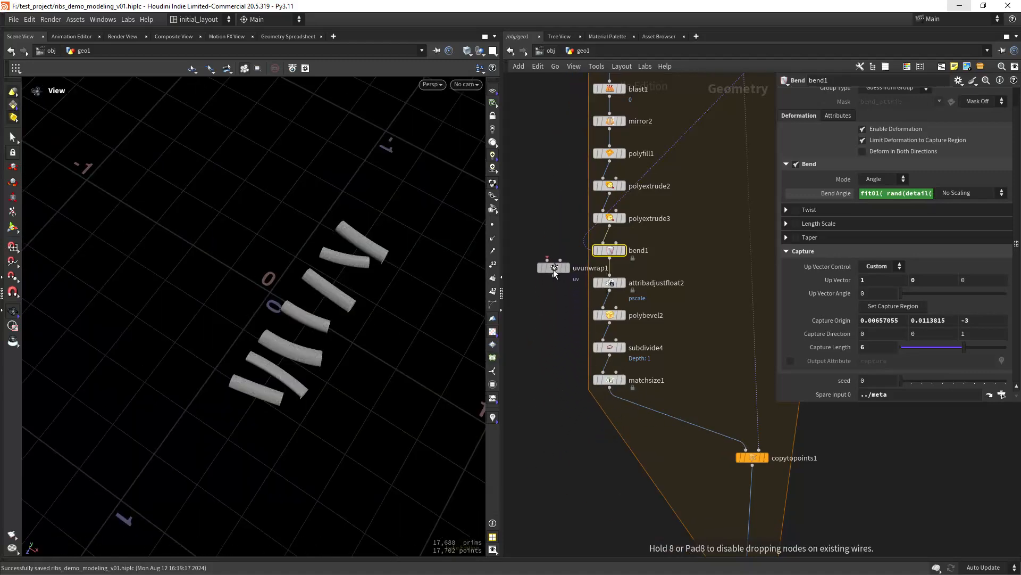
{"action": "middle_click_drag", "start_coordinate": [555, 326], "coordinate": [556, 420]}
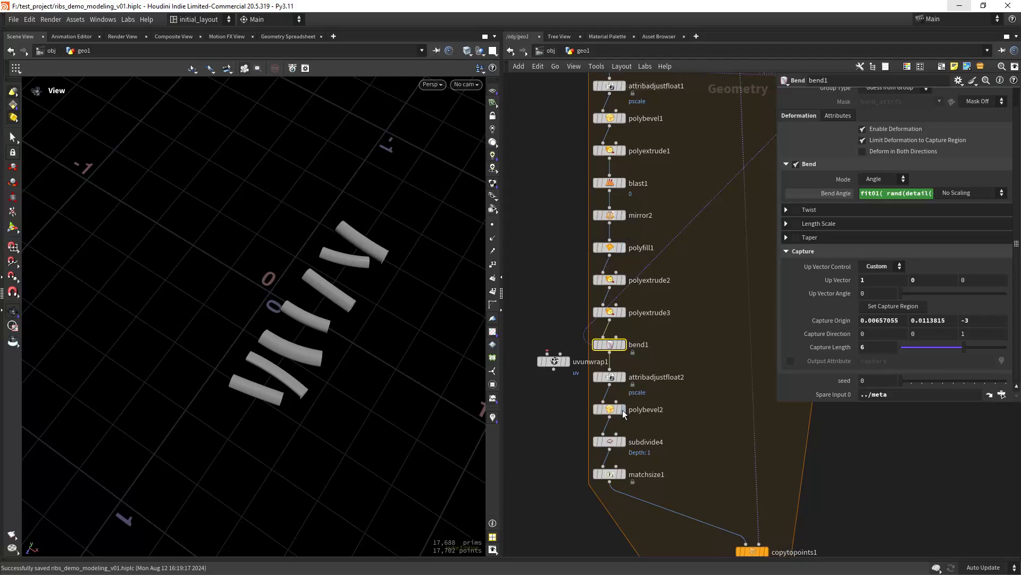
{"action": "key", "text": "ctrl+z"}
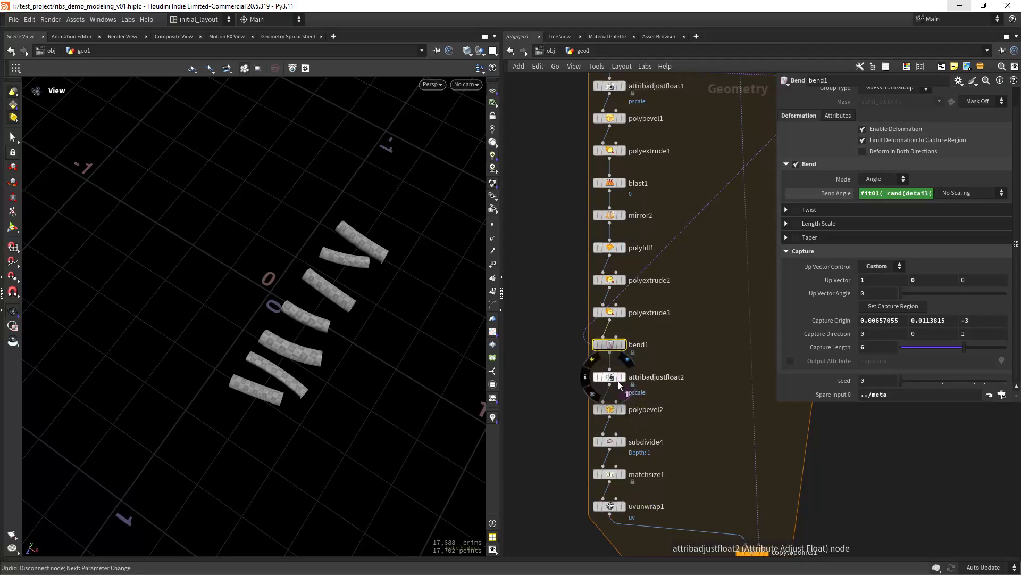
{"action": "scroll", "coordinate": [662, 424], "scroll_direction": "down", "scroll_amount": 3}
{"action": "middle_click_drag", "start_coordinate": [744, 502], "coordinate": [675, 375]}
{"action": "scroll", "coordinate": [698, 414], "scroll_direction": "down", "scroll_amount": 2}
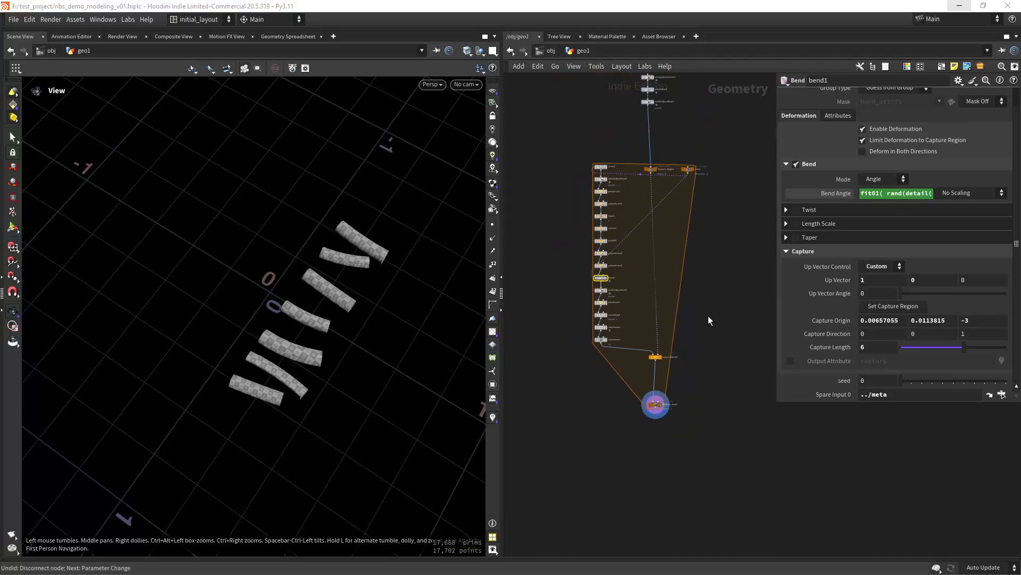
{"action": "scroll", "coordinate": [711, 324], "scroll_direction": "up", "scroll_amount": 4}
- Add a Compiled Block node pair to the network
{"action": "key", "text": "Tab"}
{"action": "type", "text": "com"}
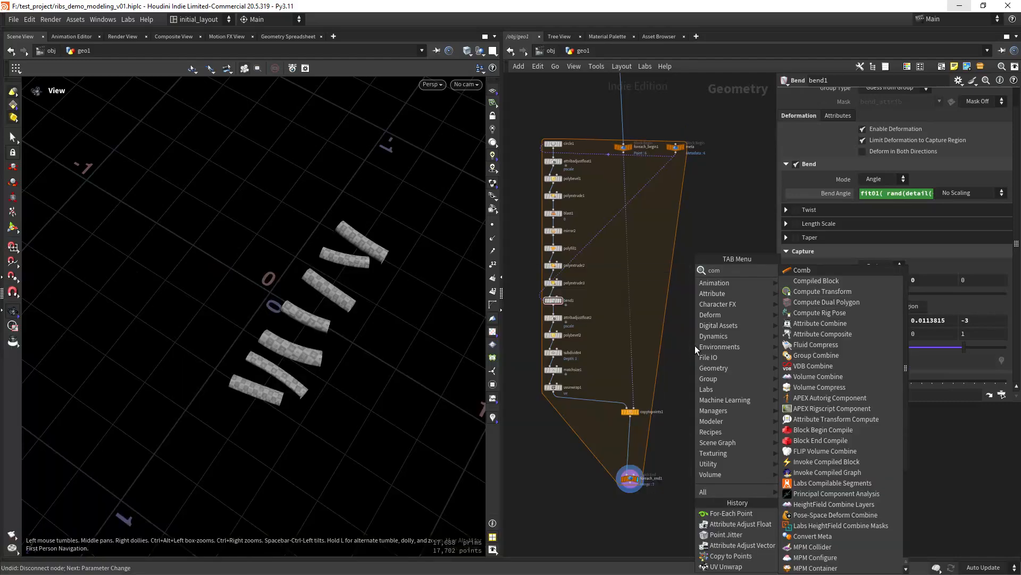
{"action": "key", "text": "Down"}
{"action": "key", "text": "Return"}
{"action": "left_click", "coordinate": [694, 346]}
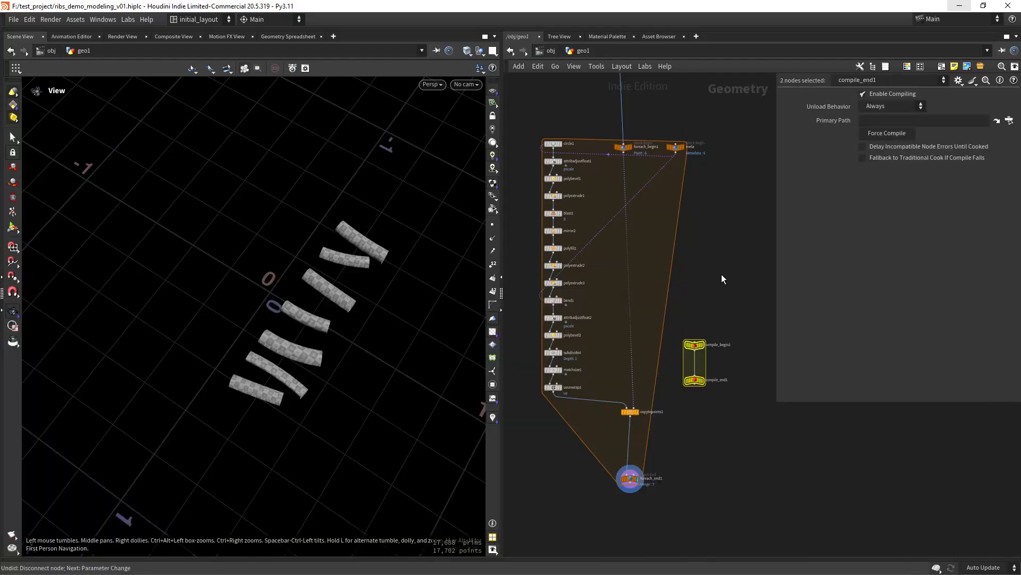
- Insert compile_begin1 above foreach_begin1 and compile_end1 below foreach_end1, and display compile_end1
{"action": "left_click", "coordinate": [631, 147]}
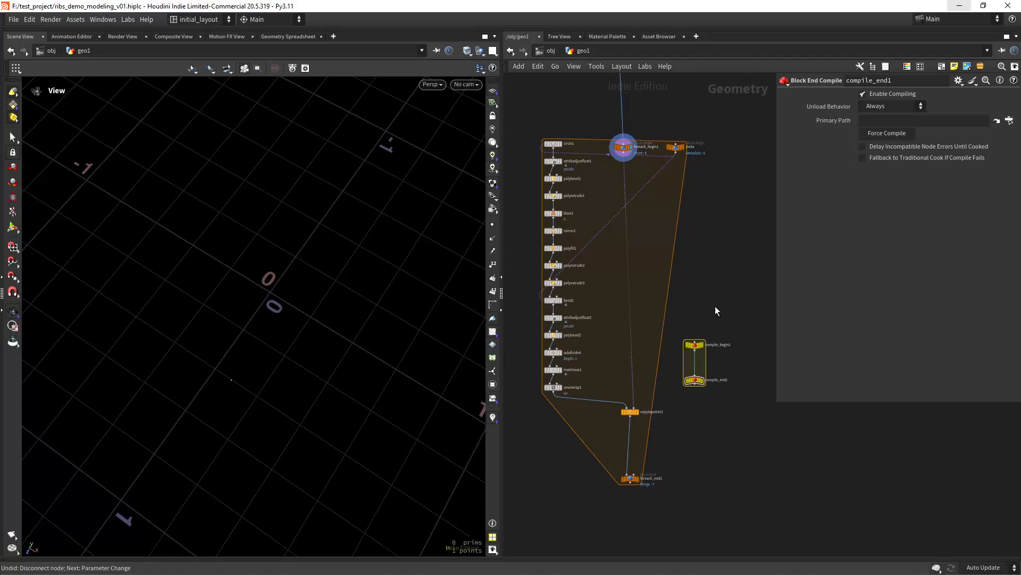
{"action": "left_click_drag", "start_coordinate": [695, 345], "coordinate": [621, 128]}
{"action": "middle_click_drag", "start_coordinate": [721, 392], "coordinate": [711, 317]}
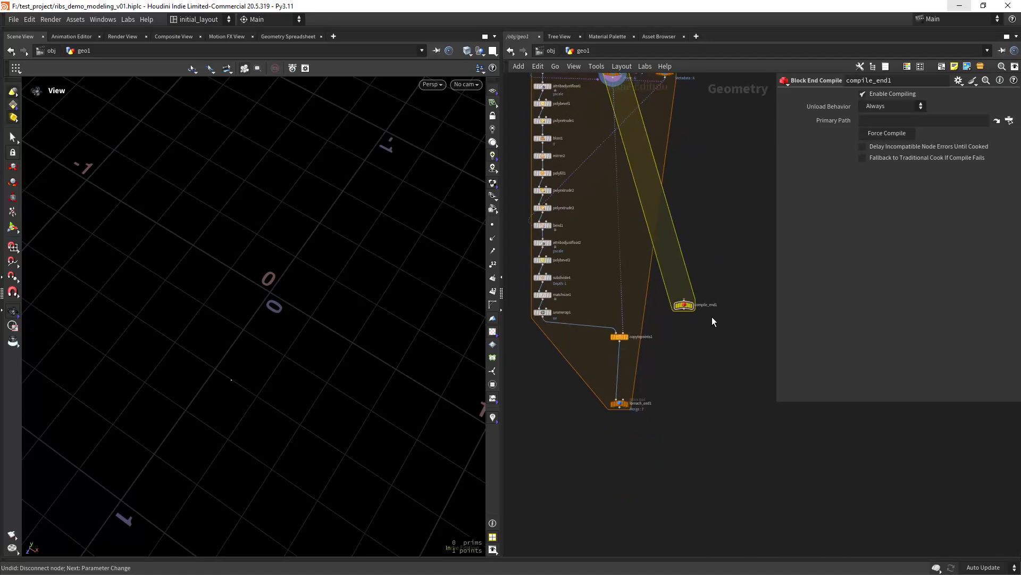
{"action": "left_click_drag", "start_coordinate": [680, 315], "coordinate": [619, 467]}
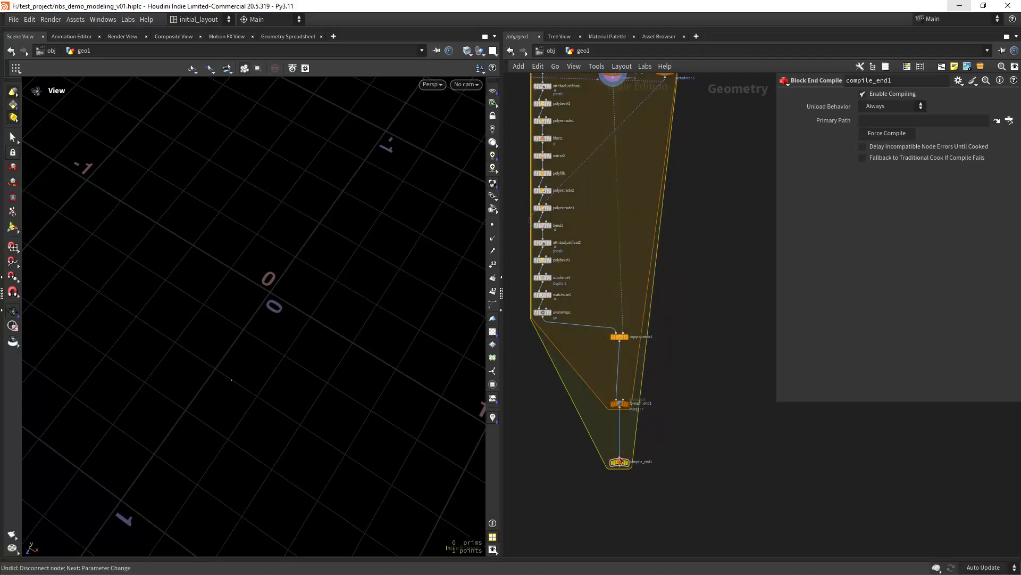
{"action": "left_click_drag", "start_coordinate": [661, 423], "coordinate": [661, 423]}
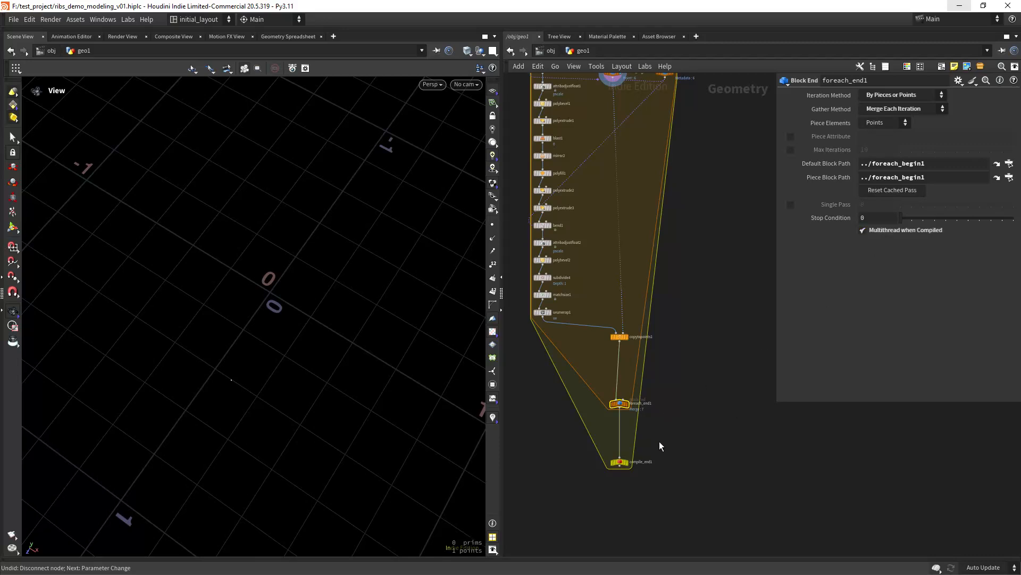
{"action": "left_click", "coordinate": [626, 460]}
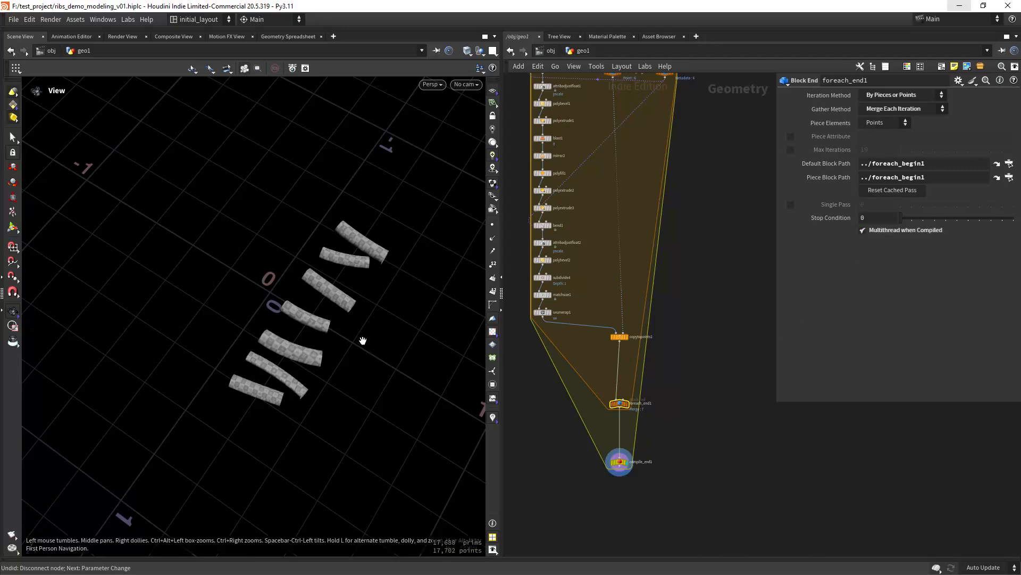
- Frame and orbit the viewport around the checker-textured bent arcs, saving the scene
{"action": "key", "text": "f"}
{"action": "scroll", "coordinate": [278, 358], "scroll_direction": "up", "scroll_amount": 3}
{"action": "key", "text": "ctrl+s"}
{"action": "scroll", "coordinate": [346, 372], "scroll_direction": "down", "scroll_amount": 3}
{"action": "left_click_drag", "start_coordinate": [349, 383], "coordinate": [305, 365]}
{"action": "scroll", "coordinate": [306, 365], "scroll_direction": "up", "scroll_amount": 3}
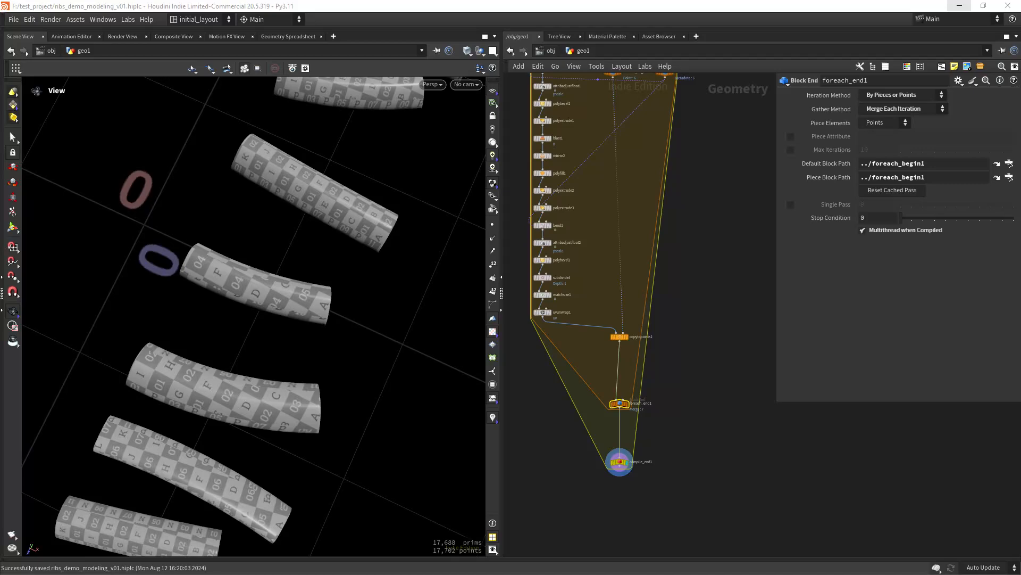
{"action": "right_click_drag", "start_coordinate": [334, 401], "coordinate": [276, 433]}
{"action": "middle_click_drag", "start_coordinate": [276, 434], "coordinate": [349, 390]}
{"action": "right_click_drag", "start_coordinate": [349, 390], "coordinate": [308, 405]}
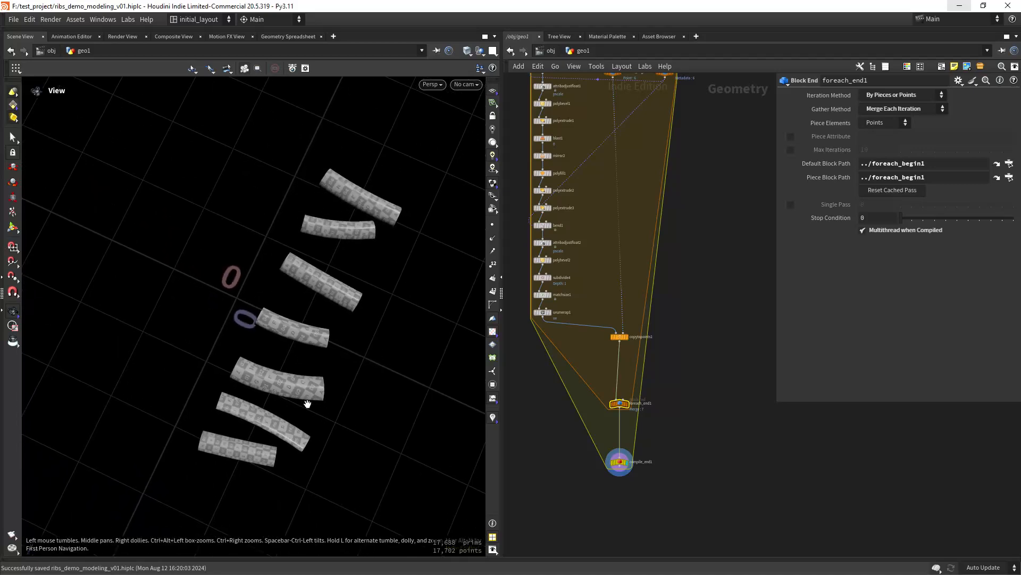
{"action": "left_click_drag", "start_coordinate": [307, 405], "coordinate": [326, 335]}
- Frame the node graph and select the whole for-each node chain
{"action": "key", "text": "h"}
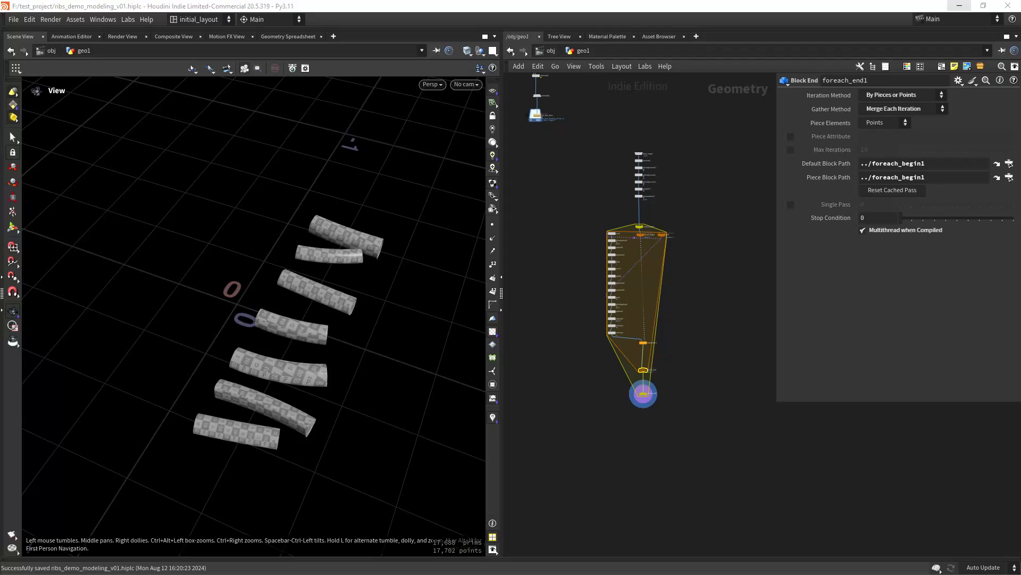
{"action": "scroll", "coordinate": [631, 430], "scroll_direction": "down", "scroll_amount": 5}
{"action": "middle_click_drag", "start_coordinate": [590, 462], "coordinate": [619, 451]}
{"action": "left_click_drag", "start_coordinate": [683, 310], "coordinate": [638, 339]}
- Undo the accidental chain move and clear the node selection
{"action": "key", "text": "ctrl+z"}
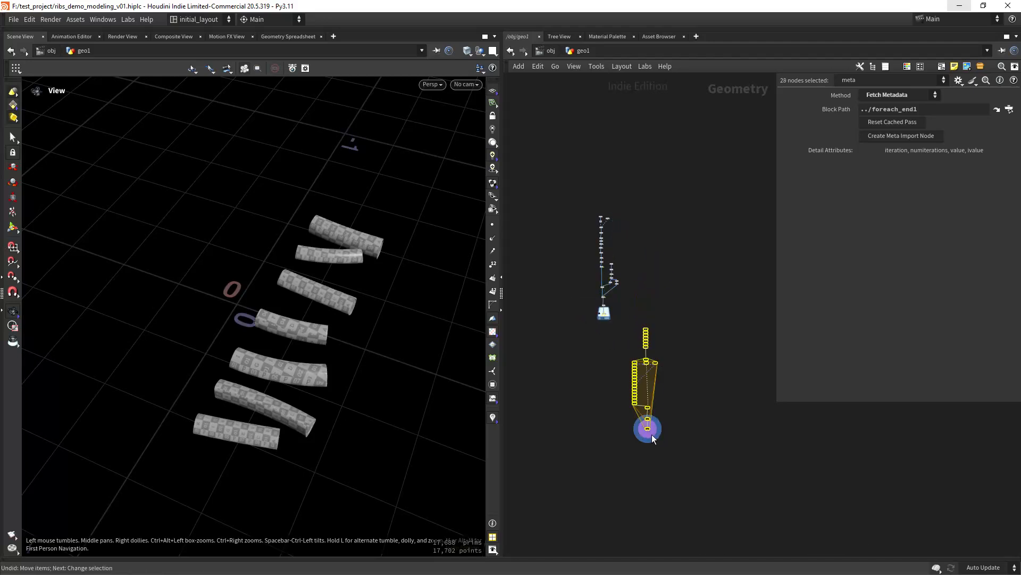
{"action": "left_click_drag", "start_coordinate": [648, 429], "coordinate": [647, 352]}
{"action": "scroll", "coordinate": [601, 371], "scroll_direction": "up", "scroll_amount": 5}
{"action": "middle_click_drag", "start_coordinate": [659, 350], "coordinate": [618, 391]}
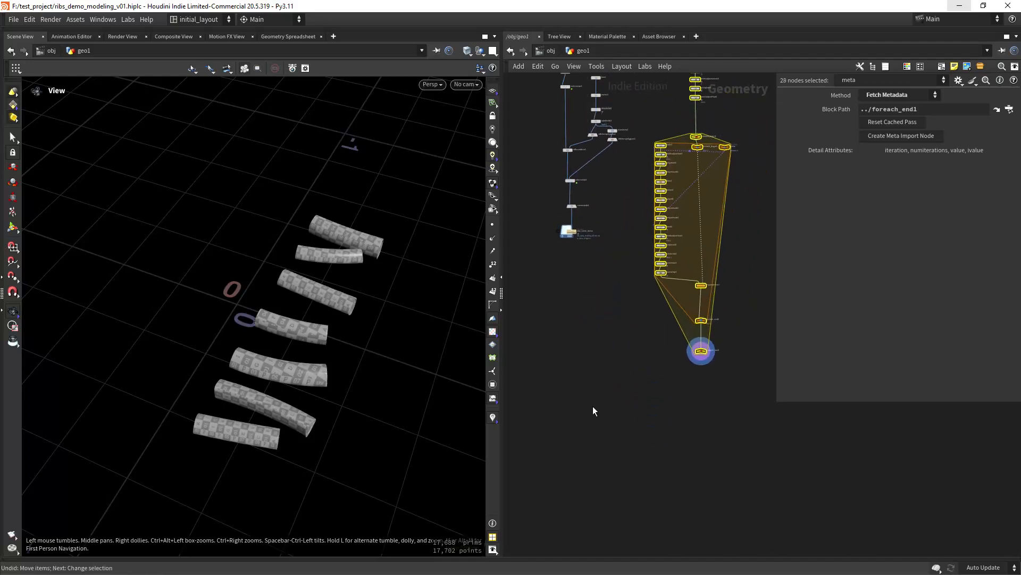
{"action": "left_click", "coordinate": [583, 407]}
{"action": "key", "text": "Tab"}
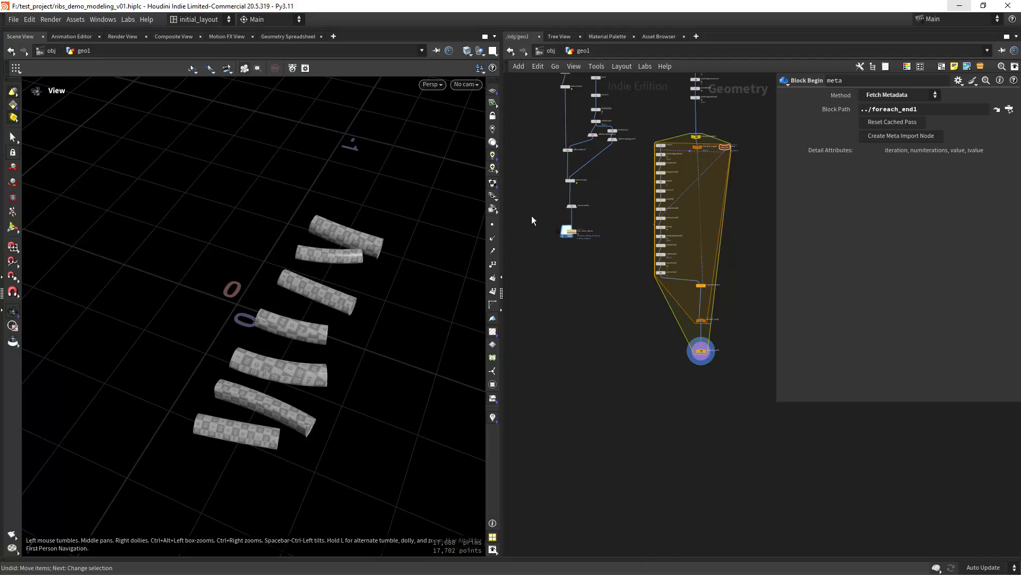
- Merge the rock's cache node and compile_end1 into a new merge1
{"action": "left_click", "coordinate": [570, 230]}
{"action": "left_click", "coordinate": [701, 351], "text": "shift"}
{"action": "scroll", "coordinate": [707, 359], "scroll_direction": "up", "scroll_amount": 4}
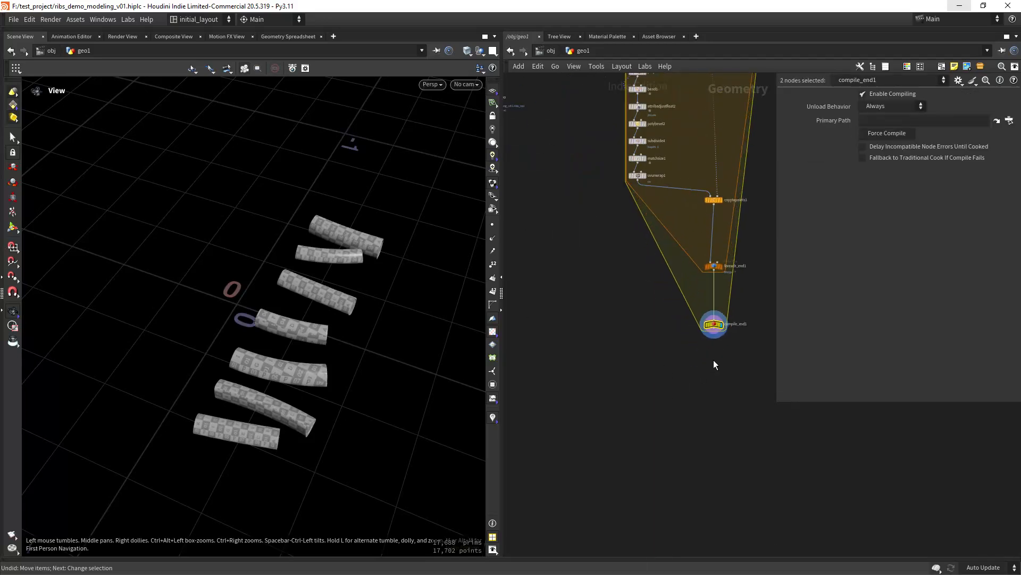
{"action": "left_click_drag", "start_coordinate": [714, 333], "coordinate": [561, 418]}
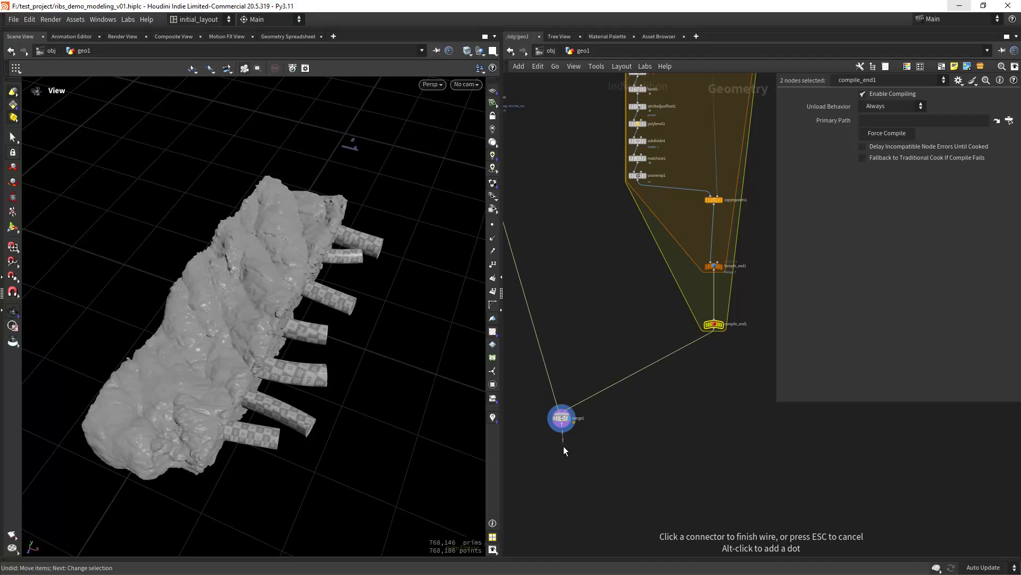
- Append null2 below merge1 and set its display flag
{"action": "left_click", "coordinate": [564, 464]}
{"action": "type", "text": "null"}
{"action": "key", "text": "Return"}
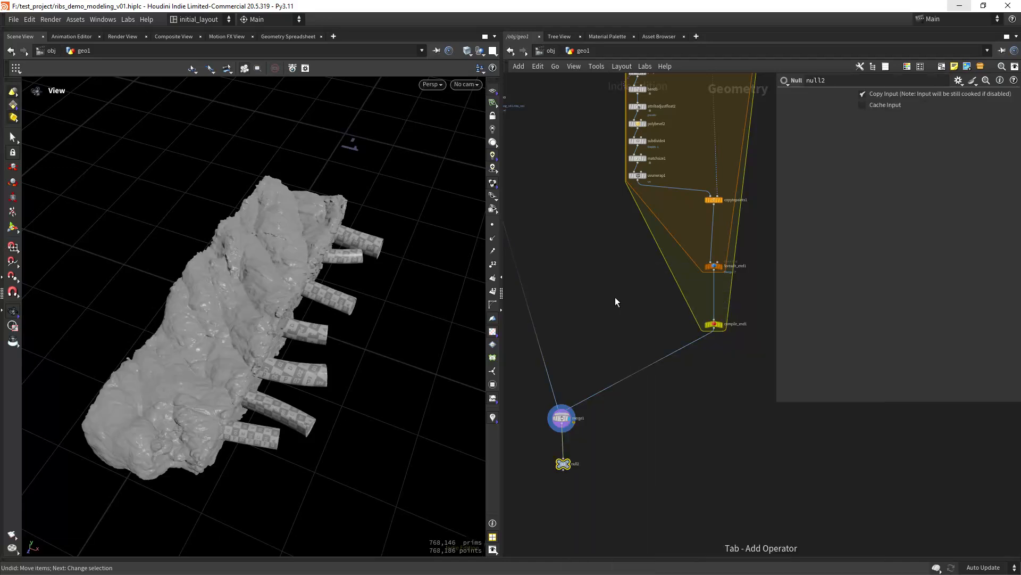
{"action": "left_click", "coordinate": [571, 465]}
{"action": "scroll", "coordinate": [612, 445], "scroll_direction": "down", "scroll_amount": 3}
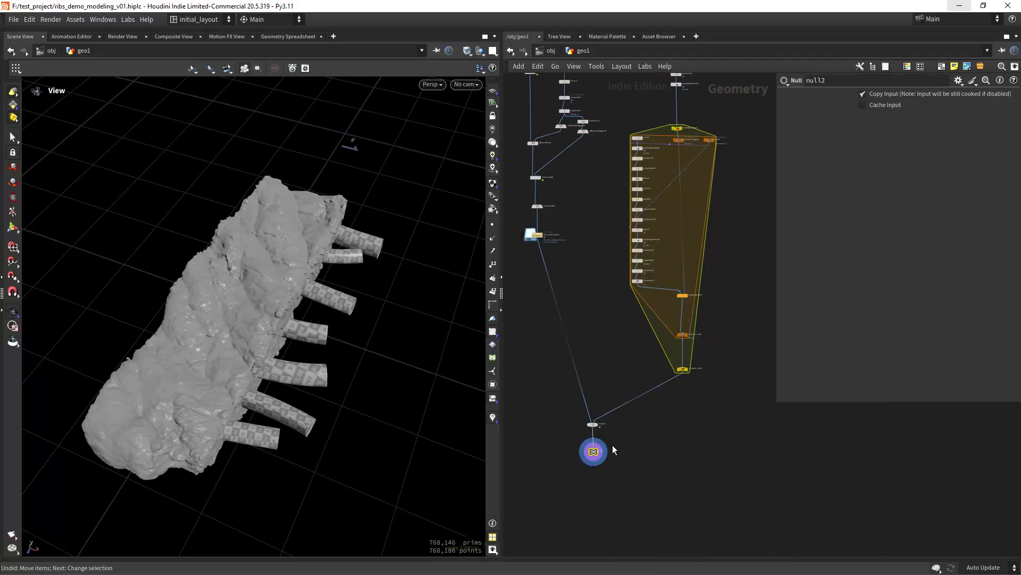
- Shift merge1 and null2 left and view the rock and arcs with wireframe shading
{"action": "left_click", "coordinate": [592, 426], "text": "shift"}
{"action": "left_click_drag", "start_coordinate": [592, 426], "coordinate": [543, 429]}
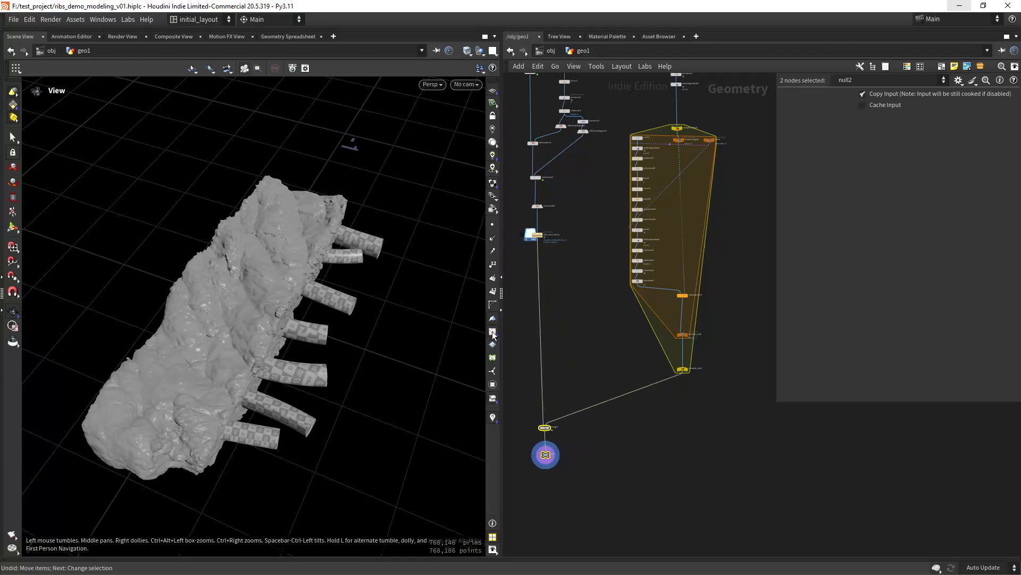
{"action": "mouse_move", "coordinate": [232, 365]}
{"action": "left_mouse_down"}
{"action": "mouse_move", "coordinate": [269, 320]}
{"action": "mouse_move", "coordinate": [324, 314]}
{"action": "mouse_move", "coordinate": [317, 340]}
{"action": "mouse_move", "coordinate": [340, 335]}
{"action": "mouse_move", "coordinate": [330, 346]}
{"action": "mouse_move", "coordinate": [338, 257]}
{"action": "mouse_move", "coordinate": [316, 249]}
{"action": "mouse_move", "coordinate": [404, 272]}
{"action": "mouse_move", "coordinate": [308, 298]}
{"action": "mouse_move", "coordinate": [341, 322]}
{"action": "left_mouse_up"}
{"action": "key", "text": "shift+w"}
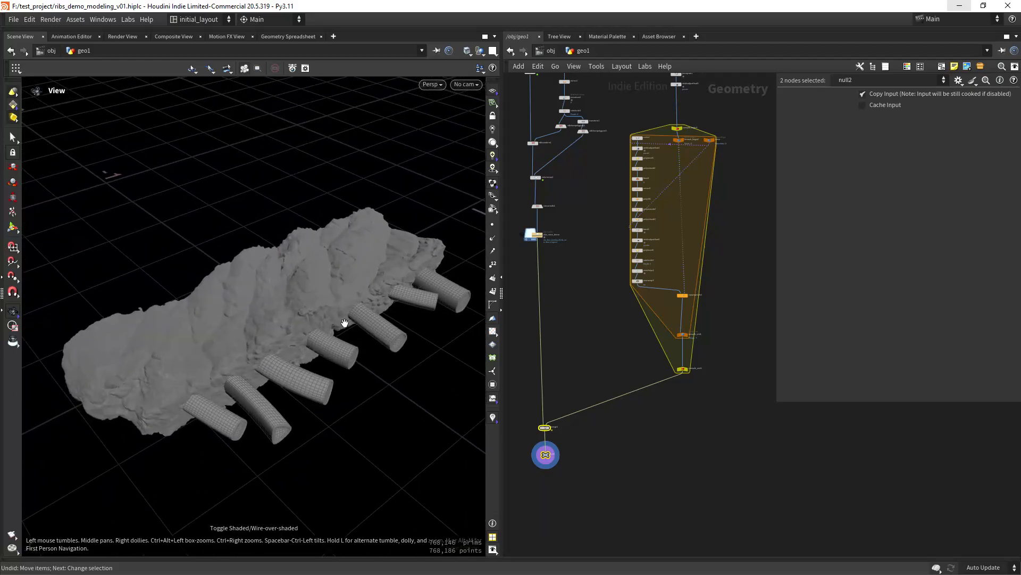